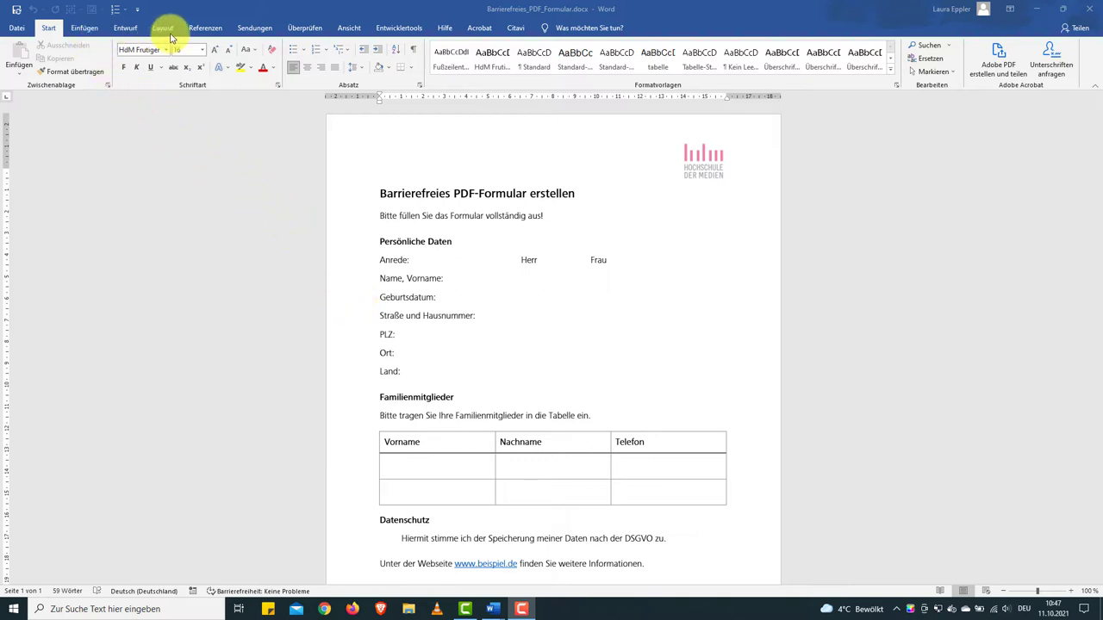
- Export the Word form via Acrobat's PDF erstellen as tagged Barrierefreies_PDF_Formular.pdf, after reviewing the conversion options
click(480, 31)
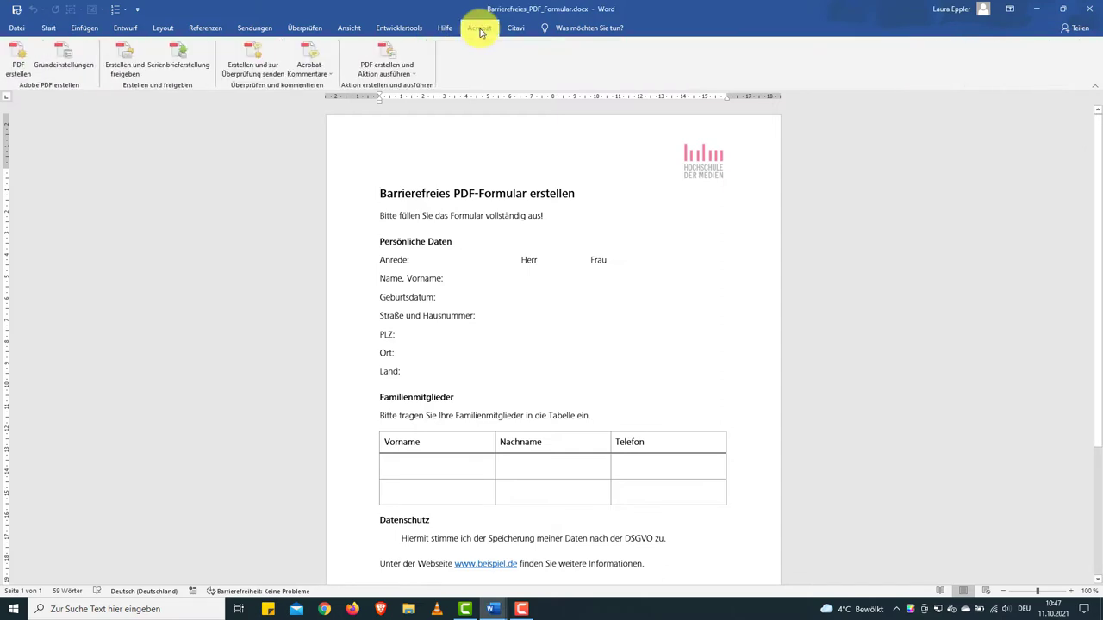
click(19, 65)
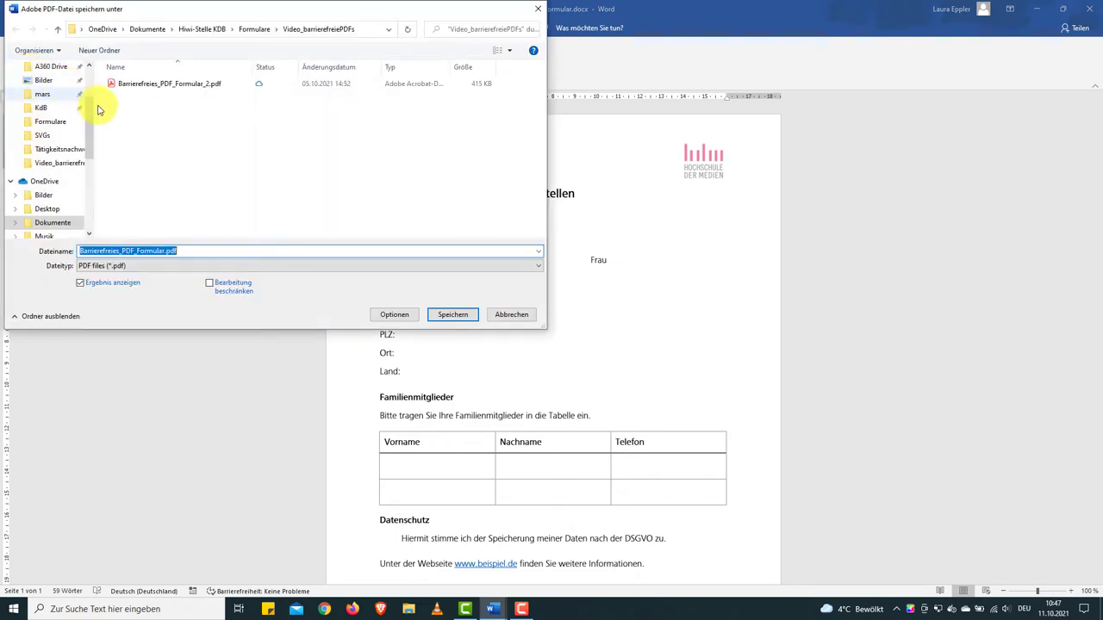
click(414, 318)
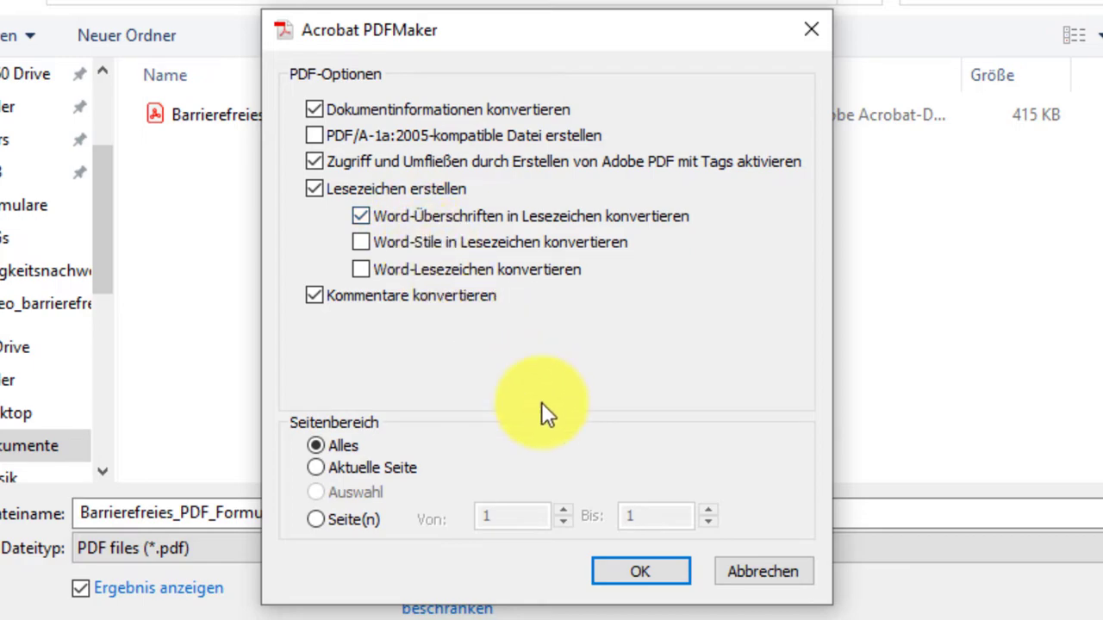
click(620, 581)
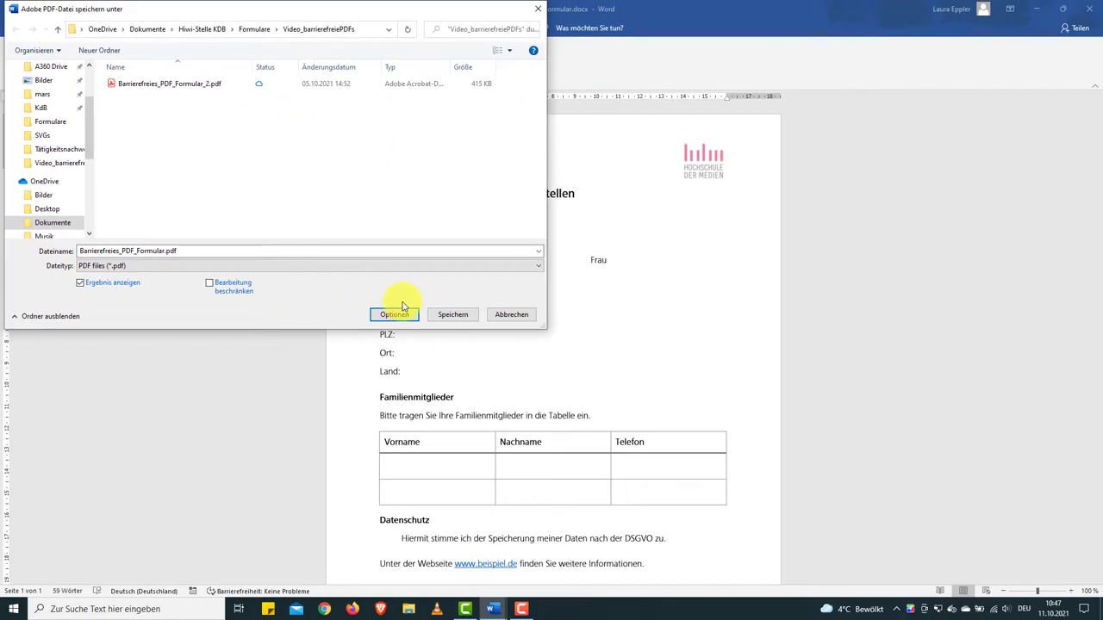
click(454, 315)
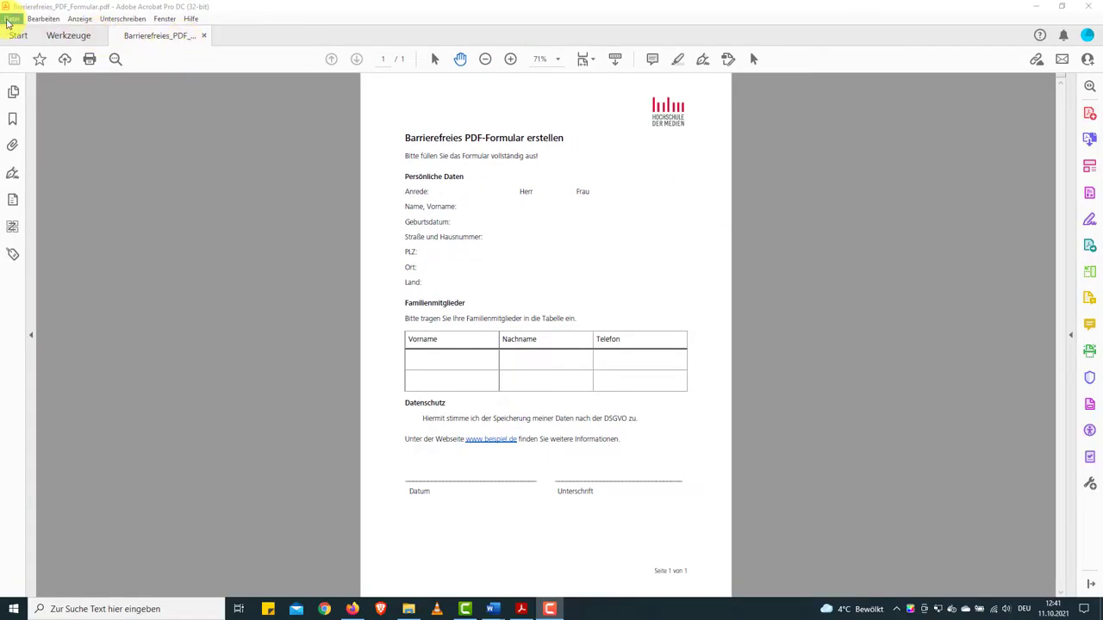
- In Document Properties, set Ansicht beim Öffnen > Einblenden to Dokumenttitel
click(10, 19)
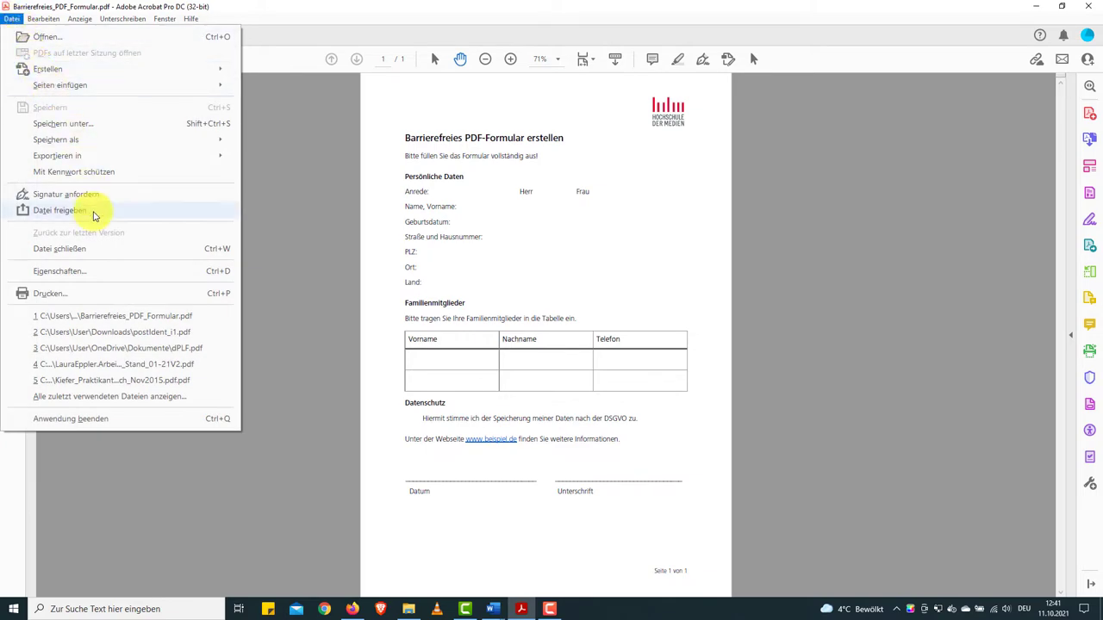
click(107, 274)
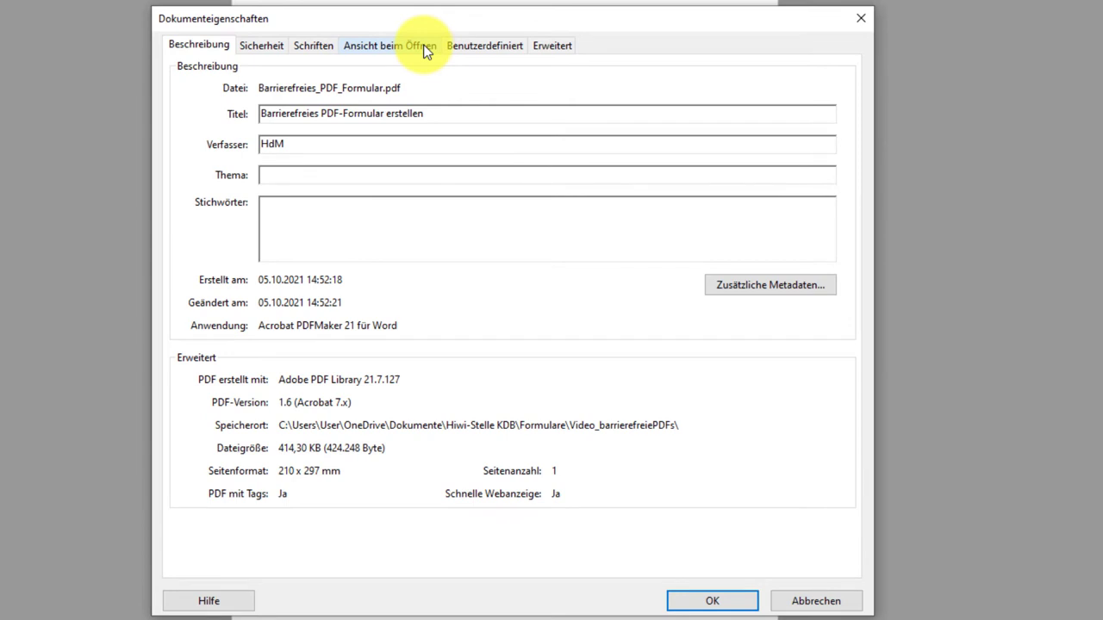
click(424, 50)
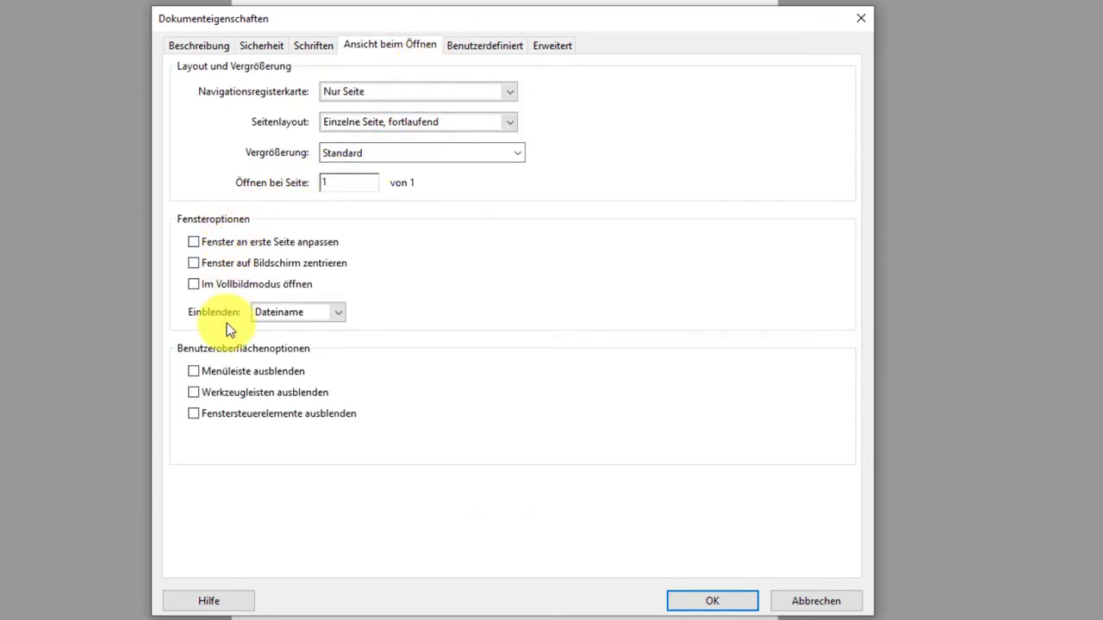
click(331, 317)
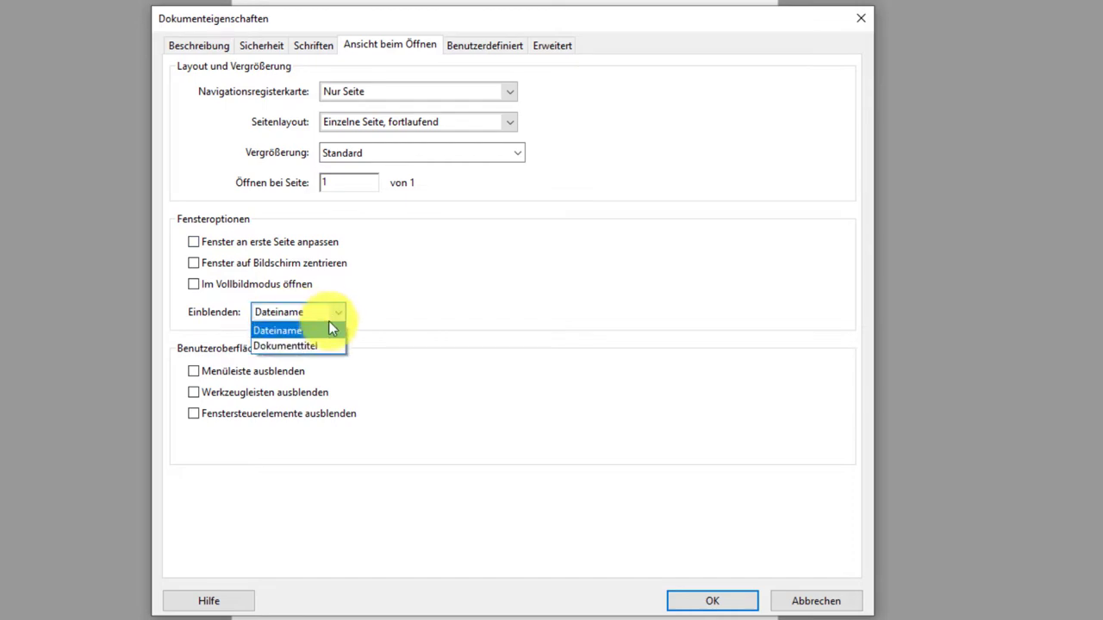
click(323, 345)
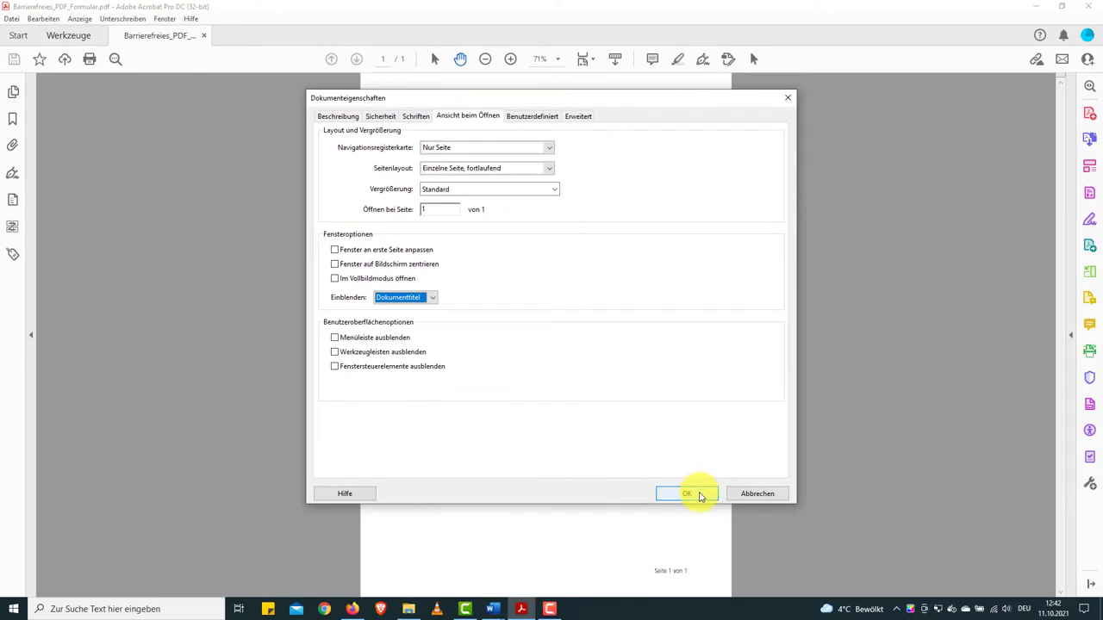
click(687, 494)
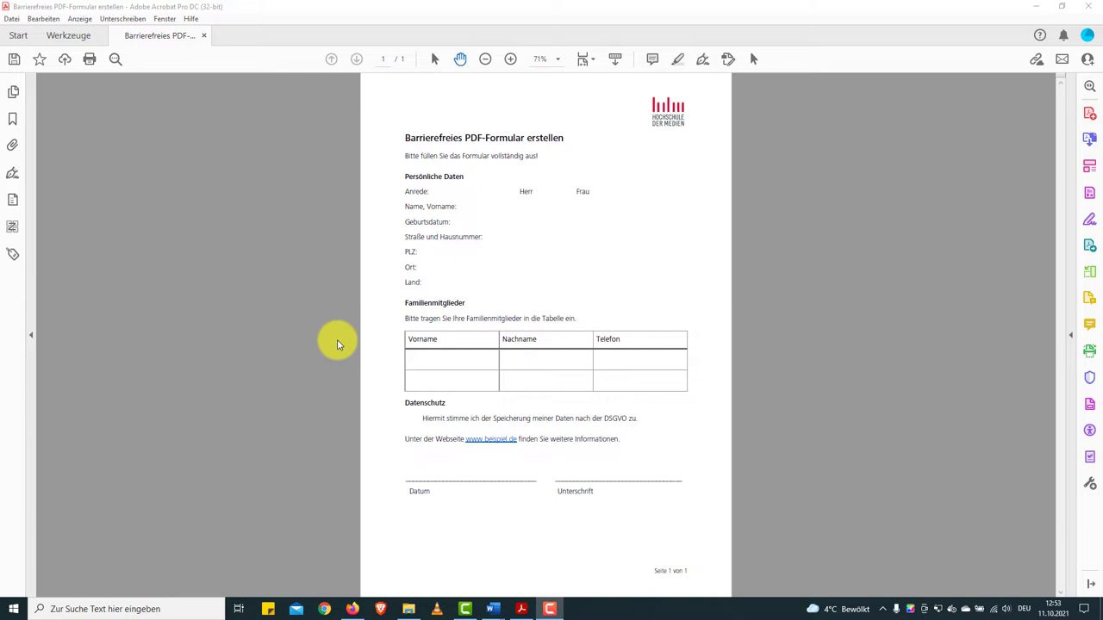
click(11, 19)
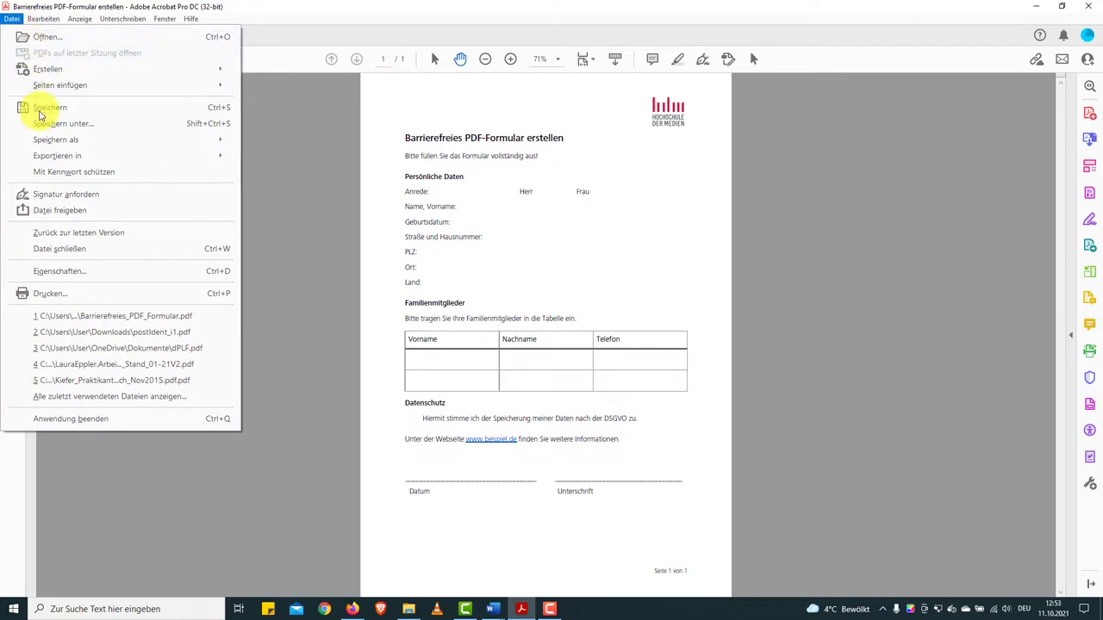
click(79, 275)
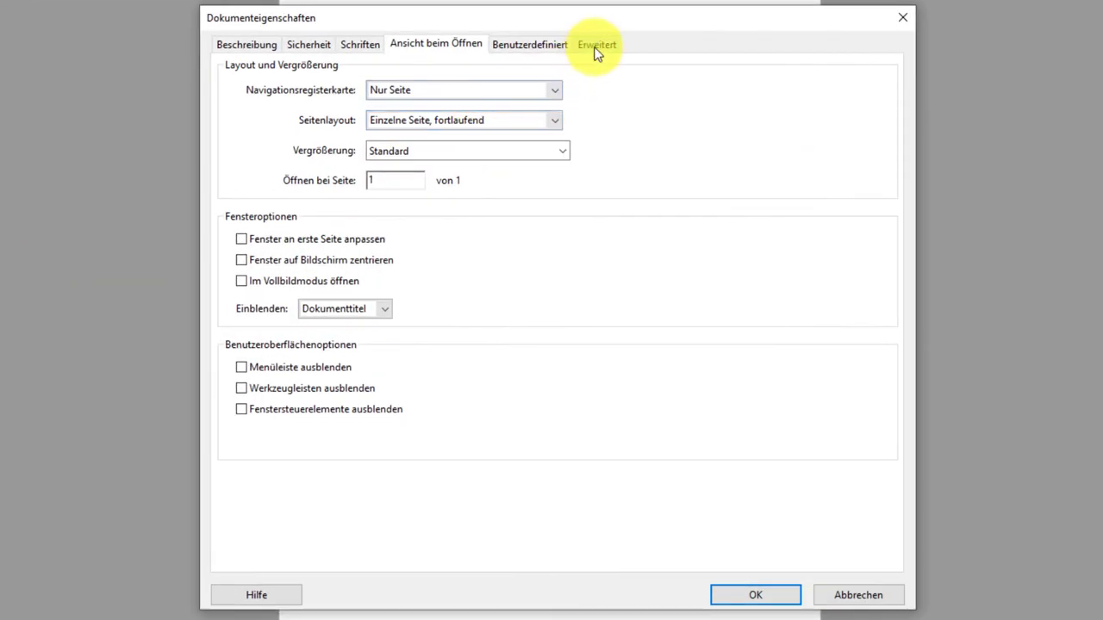
click(595, 46)
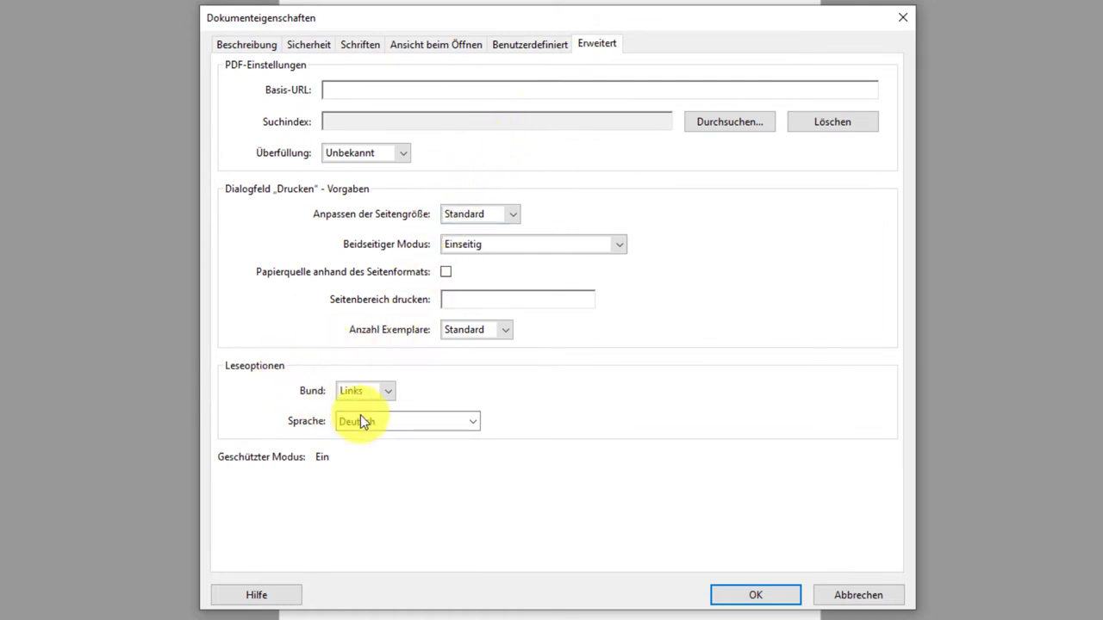
click(472, 422)
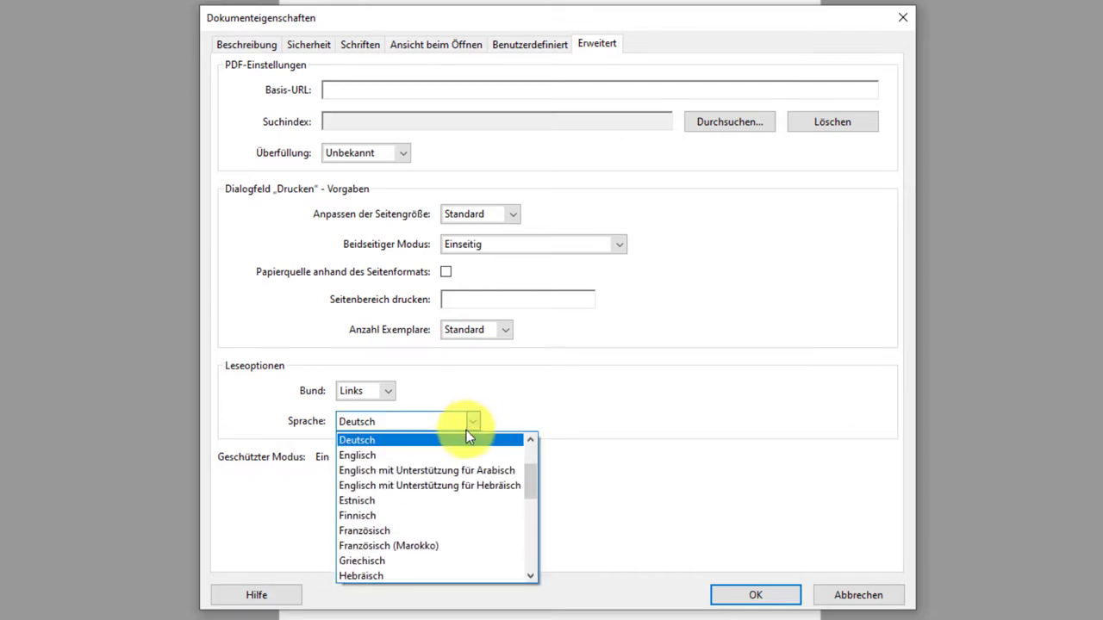
click(467, 441)
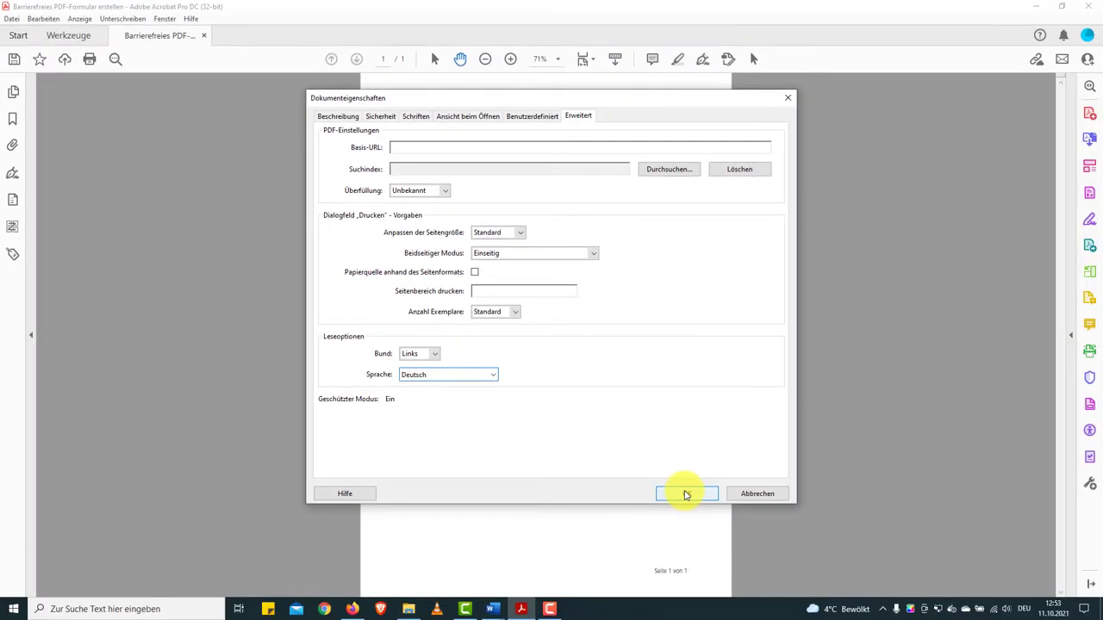
click(686, 494)
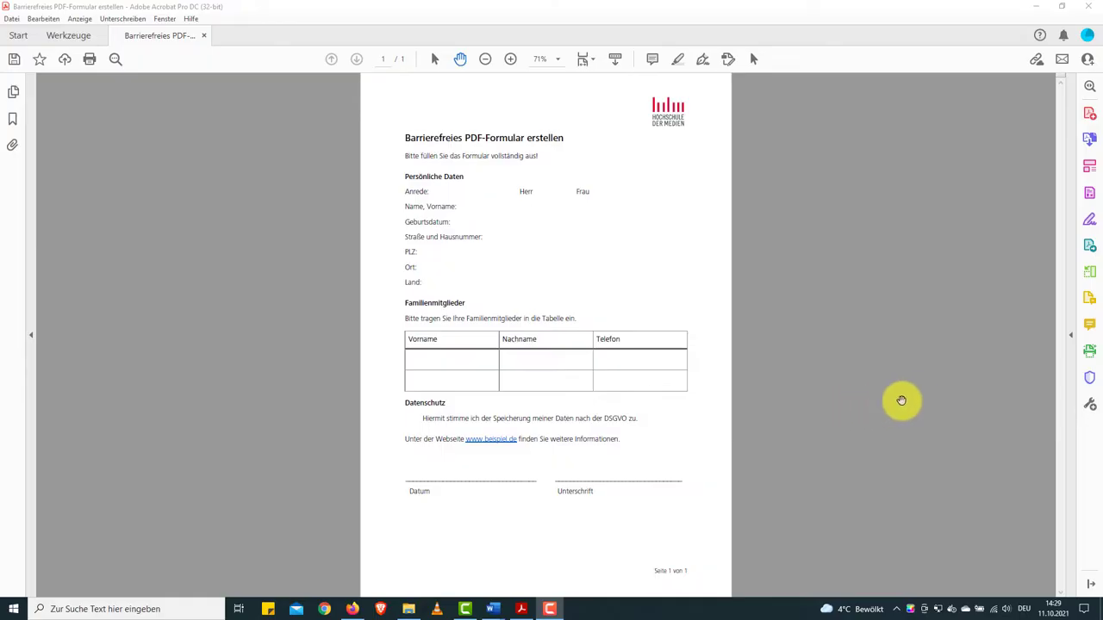
- Add Barrierefreiheit, Formular vorbereiten and Aktionsassistent from the Werkzeuge overview, then go back to the document
key(shift+F4)
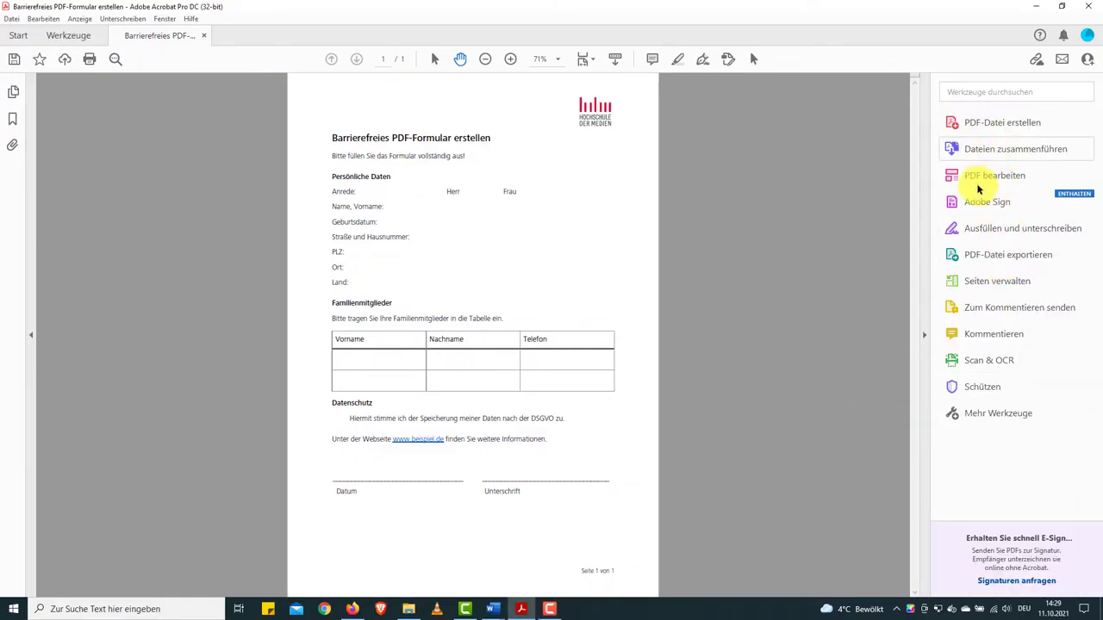
click(75, 40)
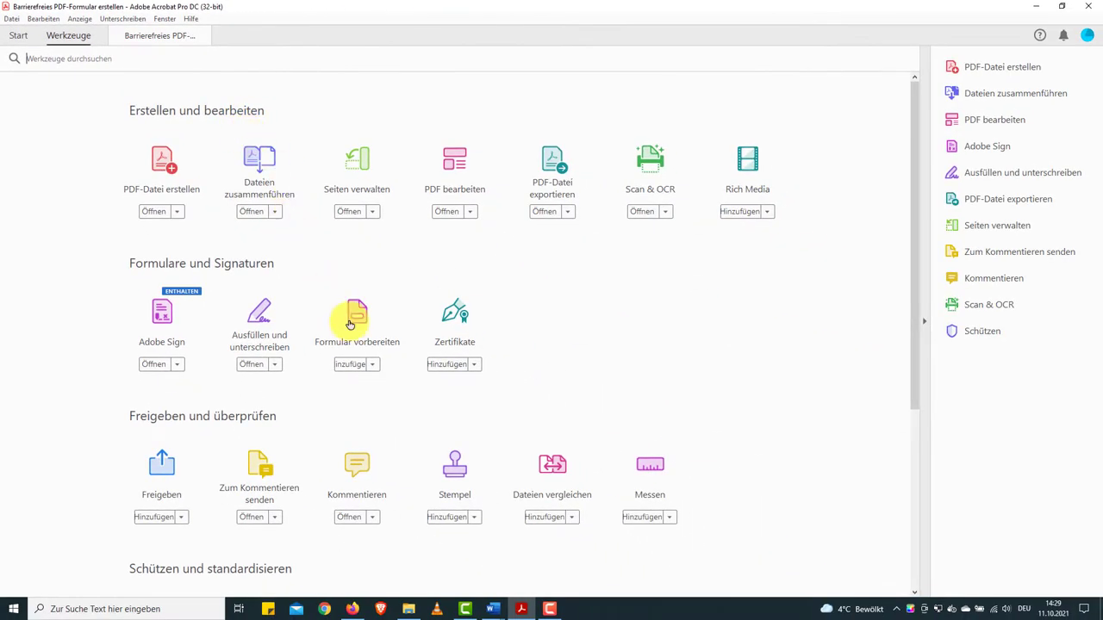
scroll(366, 362, down, 5)
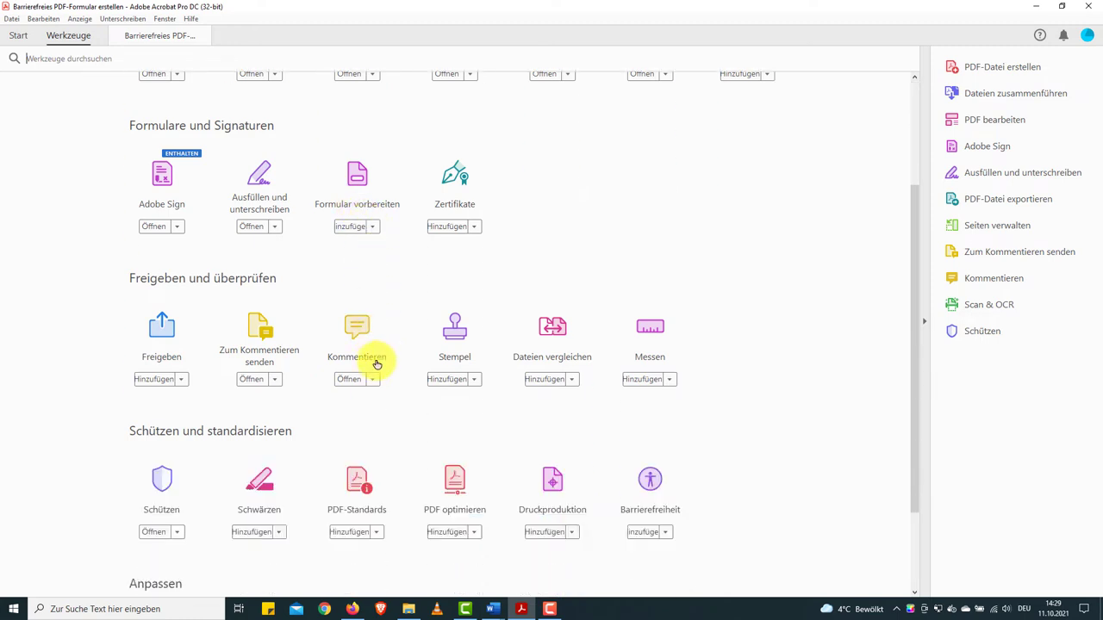
click(645, 479)
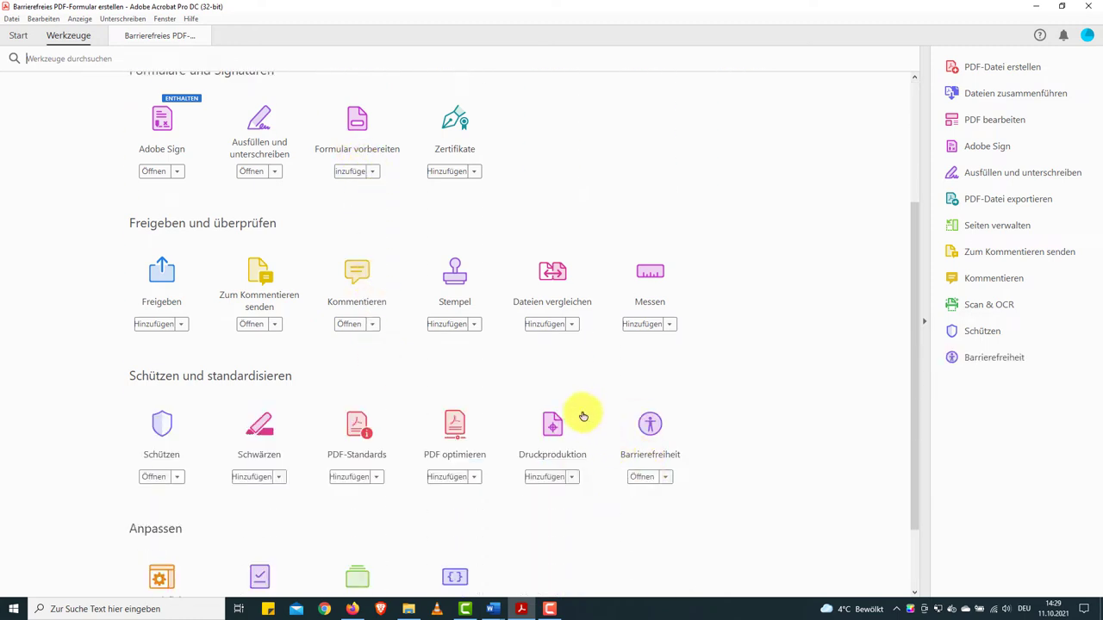
click(349, 173)
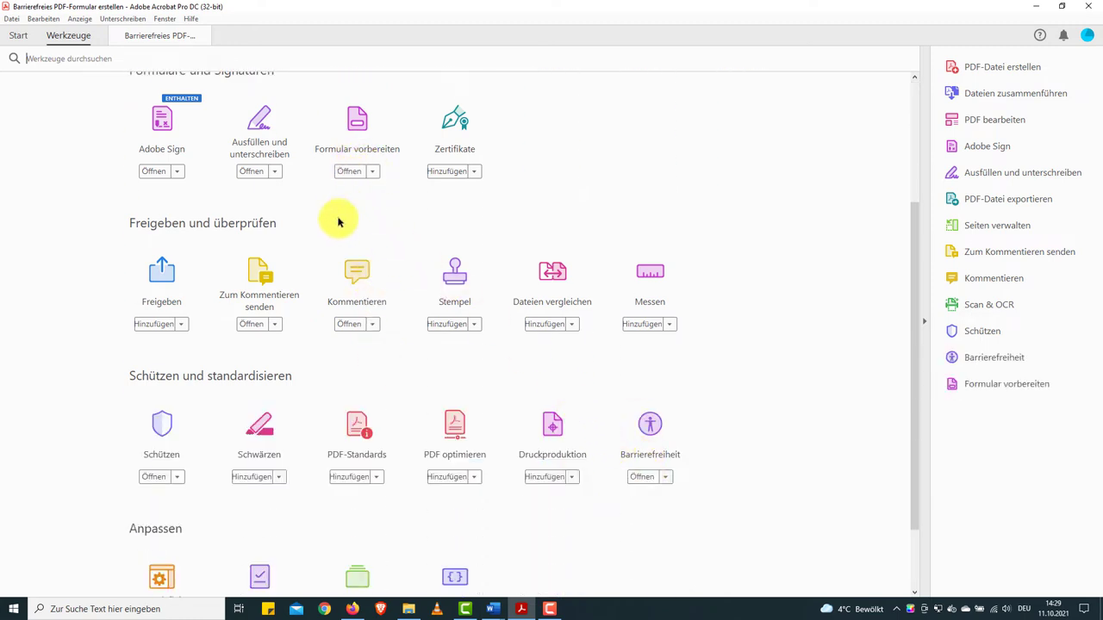
scroll(327, 267, down, 2)
scroll(301, 396, down, 1)
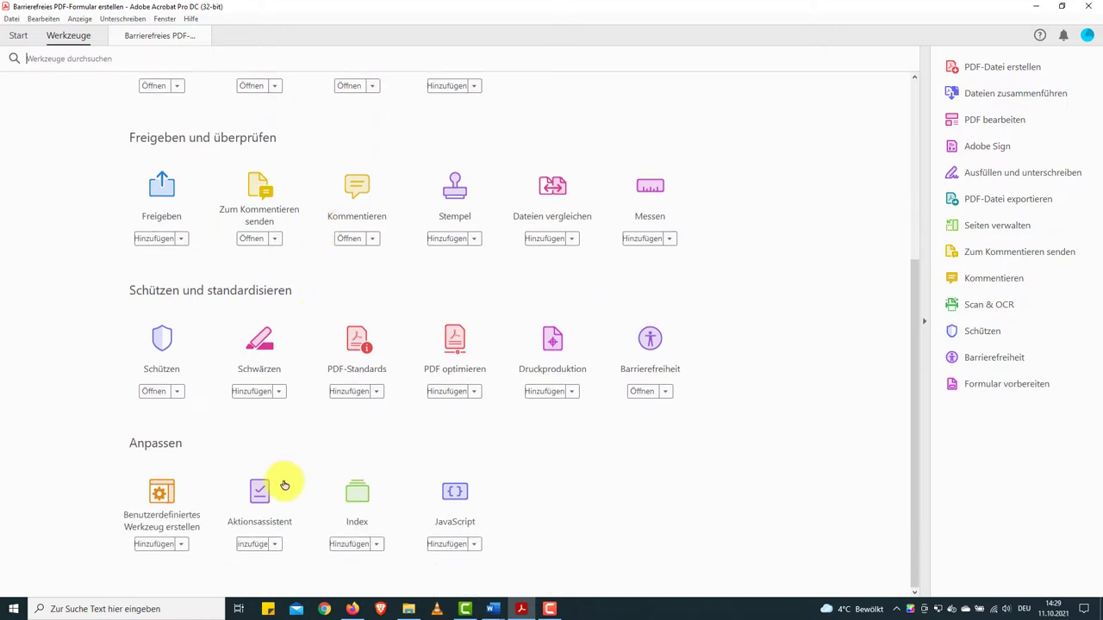
click(255, 545)
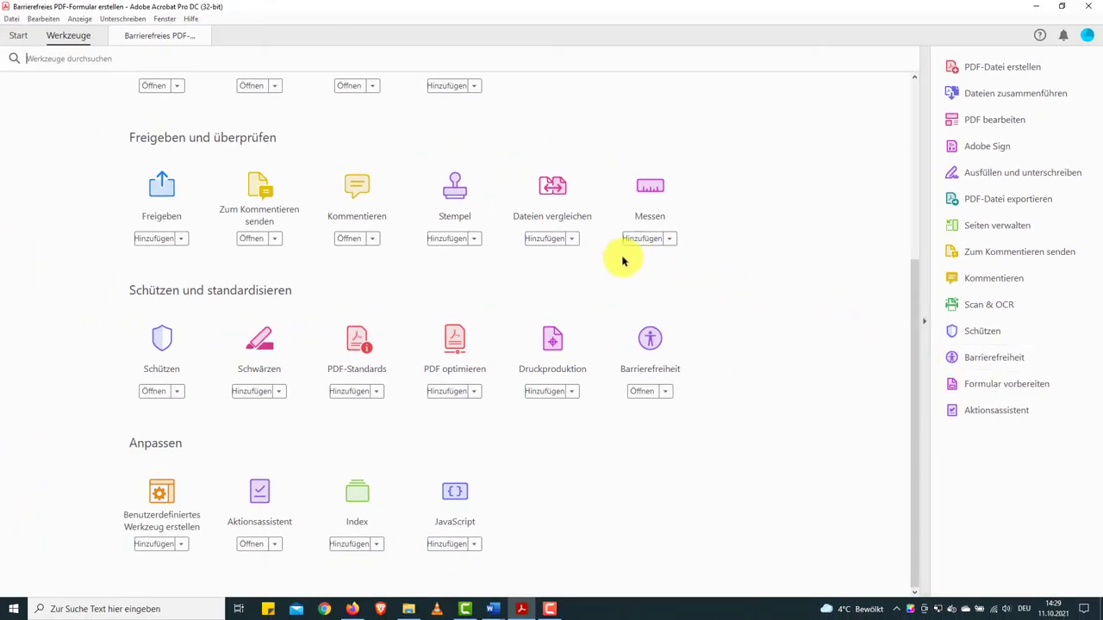
click(162, 37)
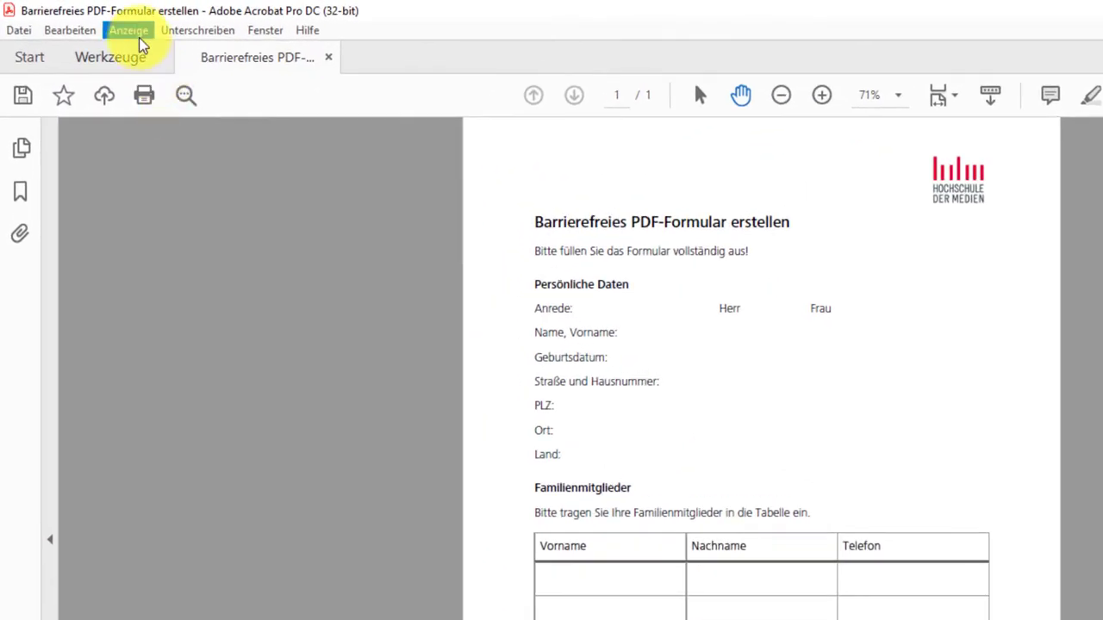
- Show the Reihenfolge and Tags panels via Anzeige > Ein-/Ausblenden > Navigationsfenster
click(135, 32)
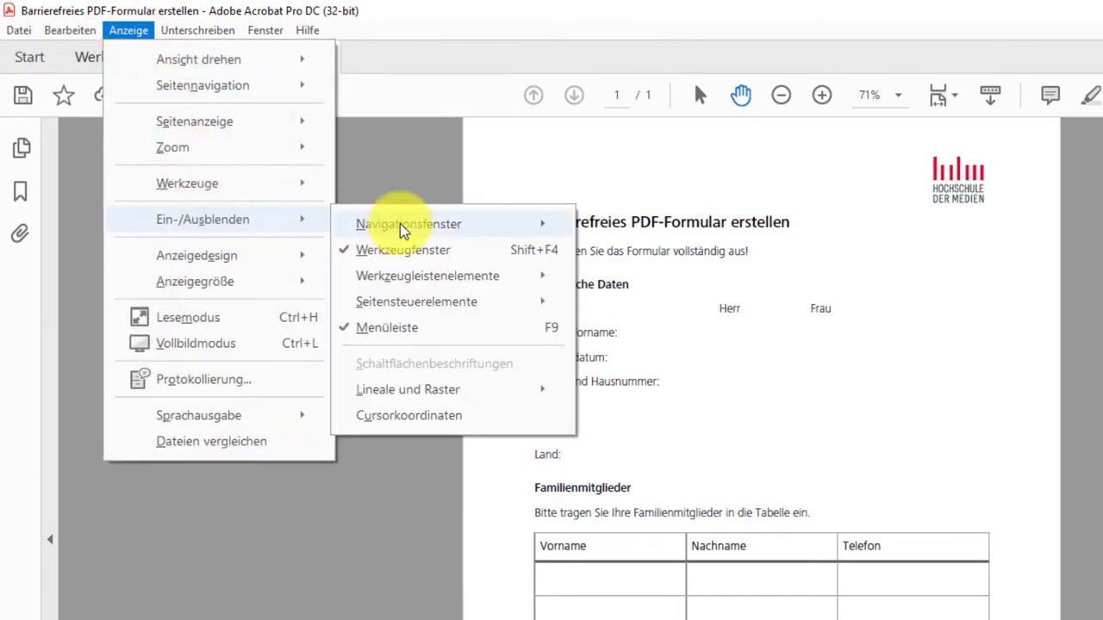
mouse_move(203, 219)
mouse_move(408, 224)
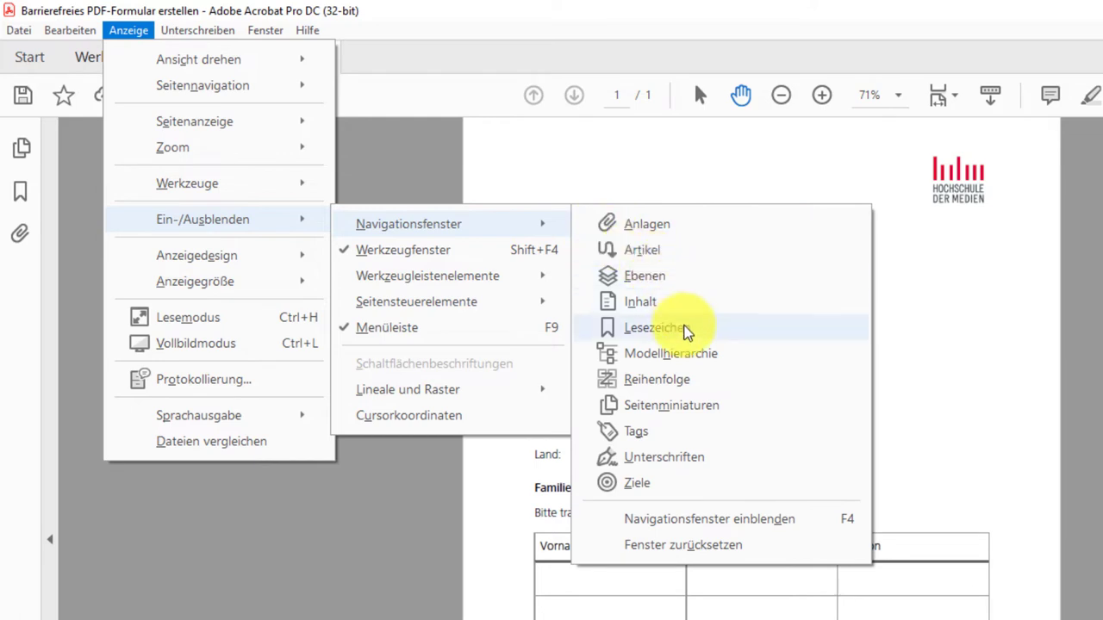
click(676, 387)
click(146, 32)
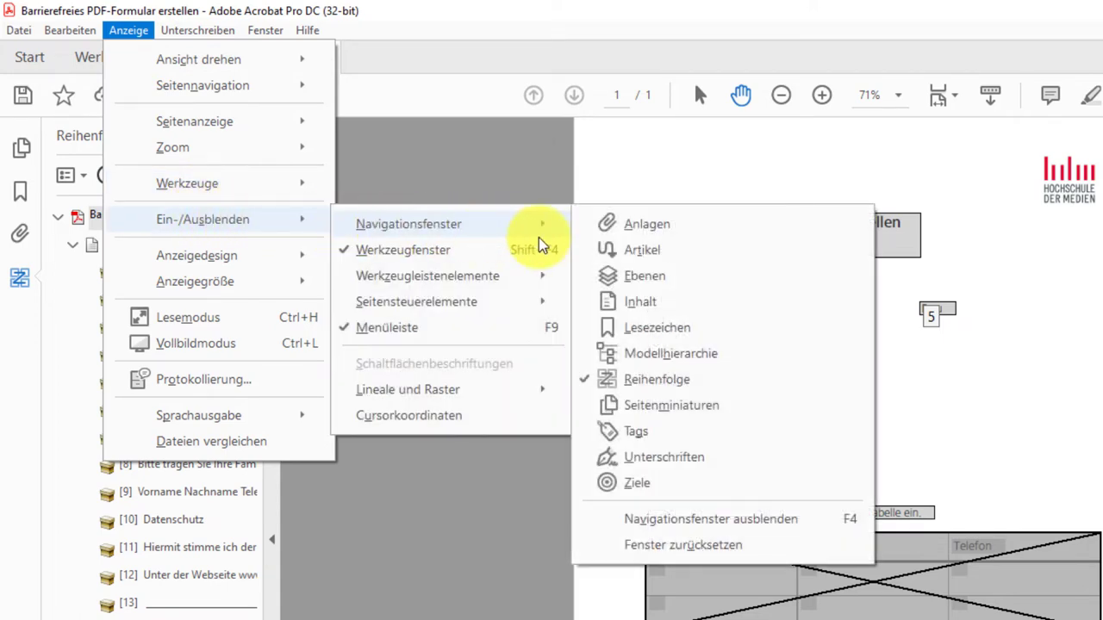
click(654, 431)
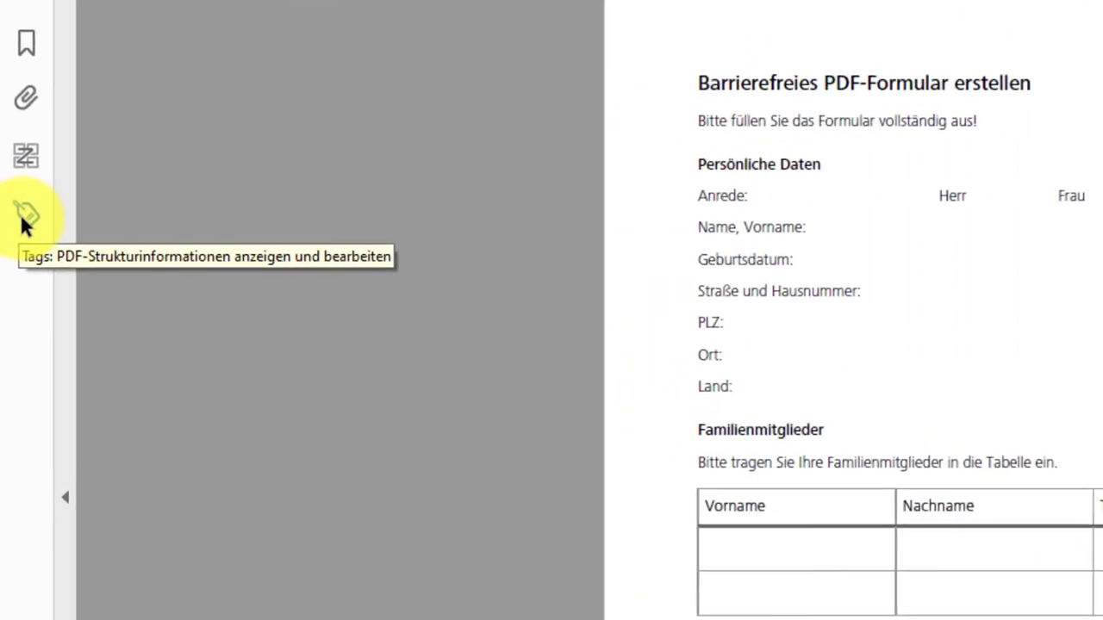
- In the Tags panel, delete the root Tags entry to remove the entire tag tree
click(12, 202)
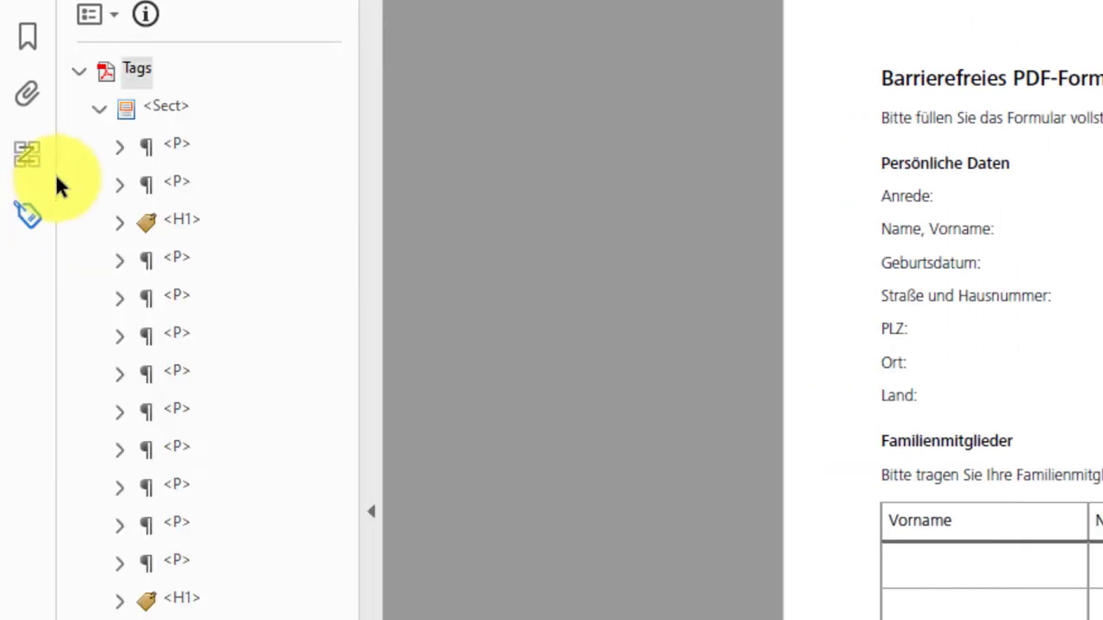
right_click(134, 75)
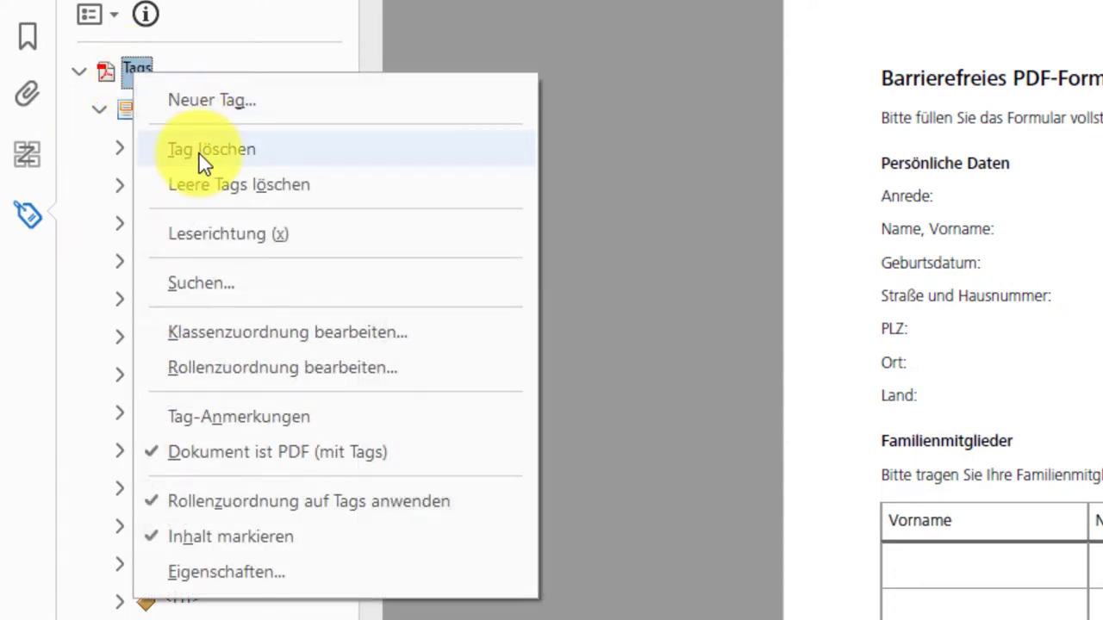
click(199, 154)
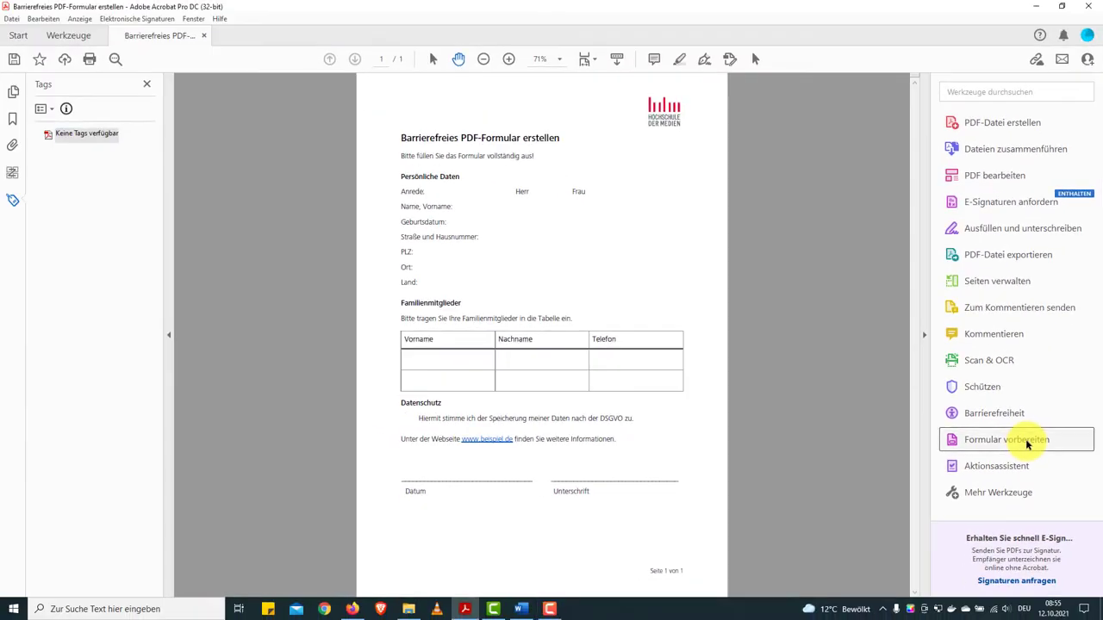
- Start Formular vorbereiten and save a copy with '_Formularfelder' appended to the file name
click(1027, 443)
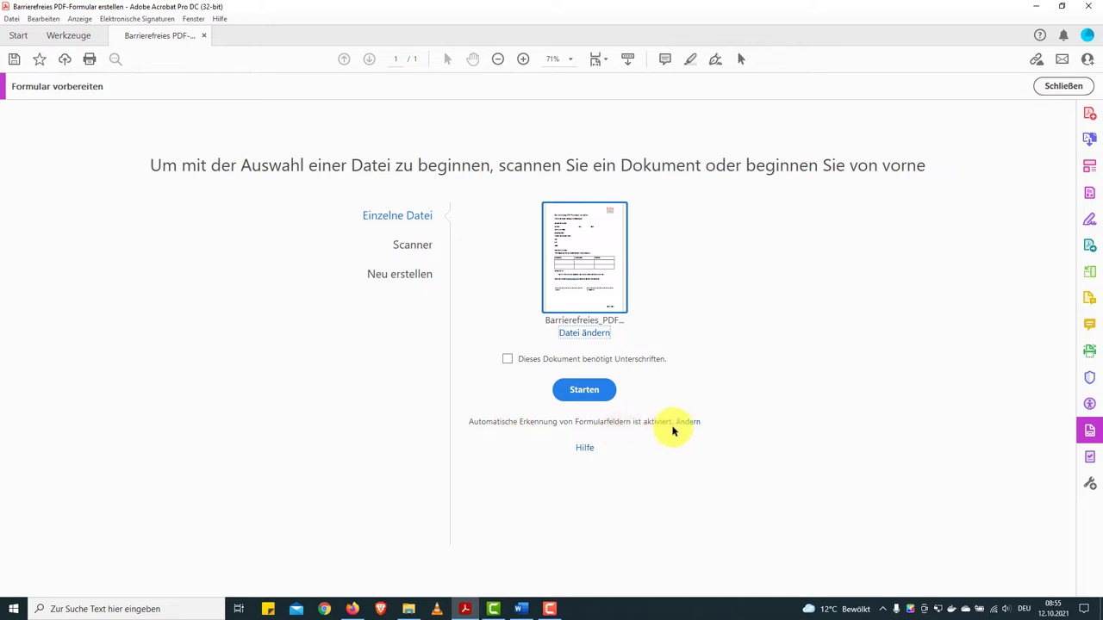
click(608, 392)
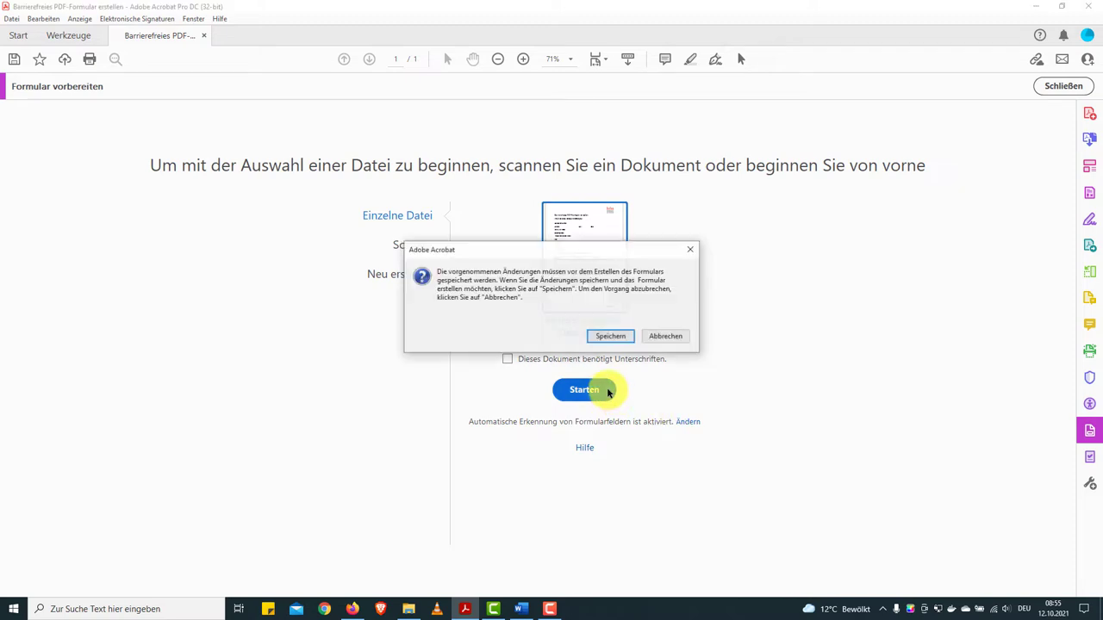
click(611, 337)
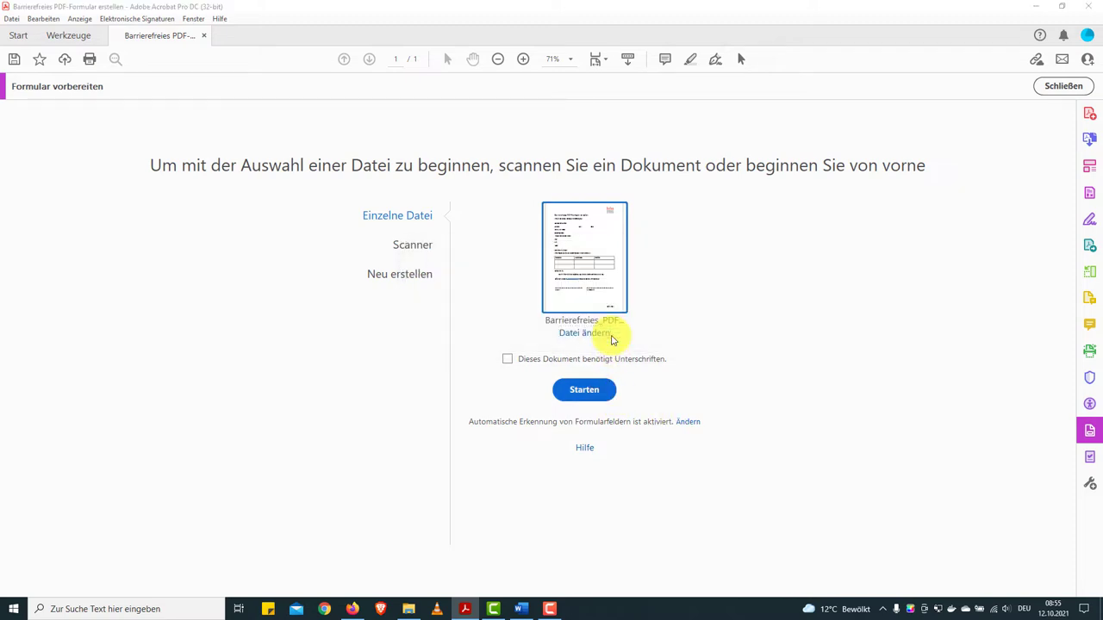
click(190, 275)
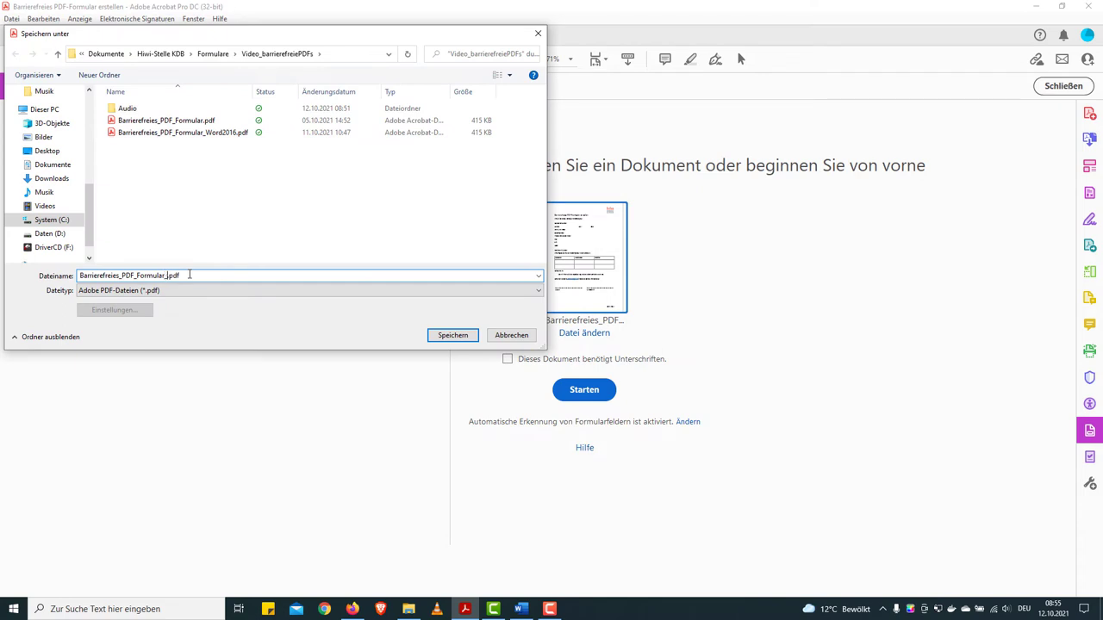
text(_Formularfe)
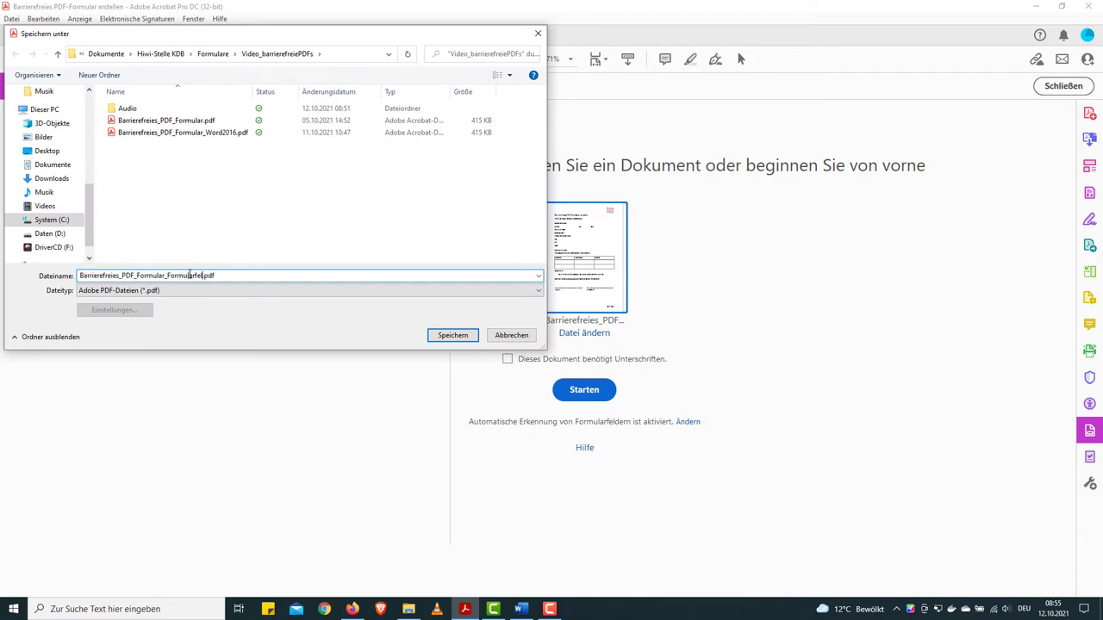
text(lder)
click(452, 335)
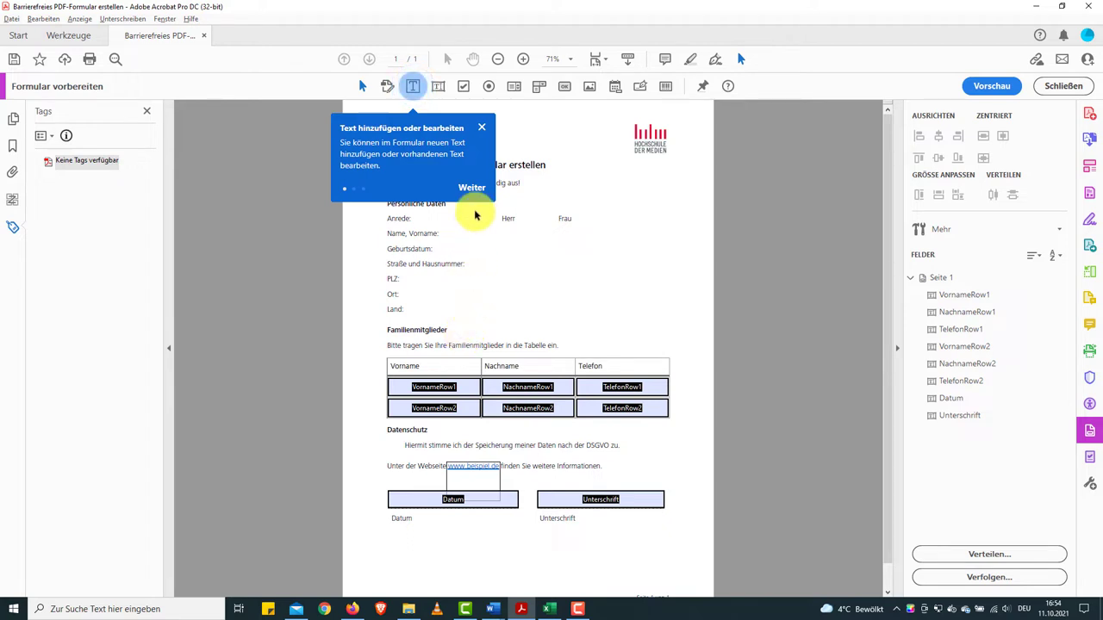
click(482, 127)
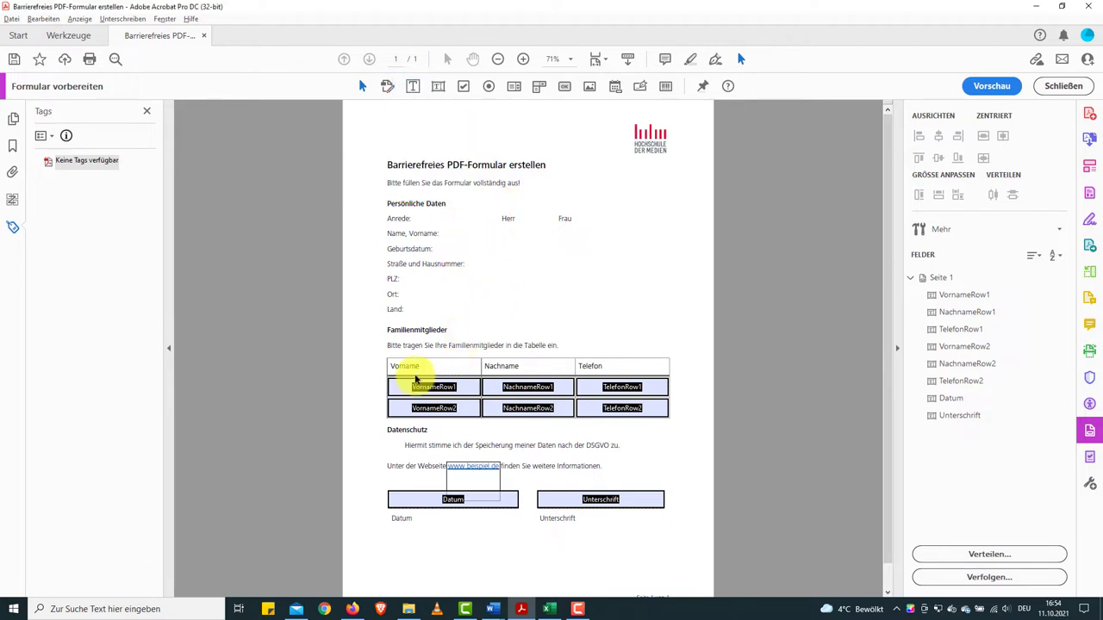
click(431, 408)
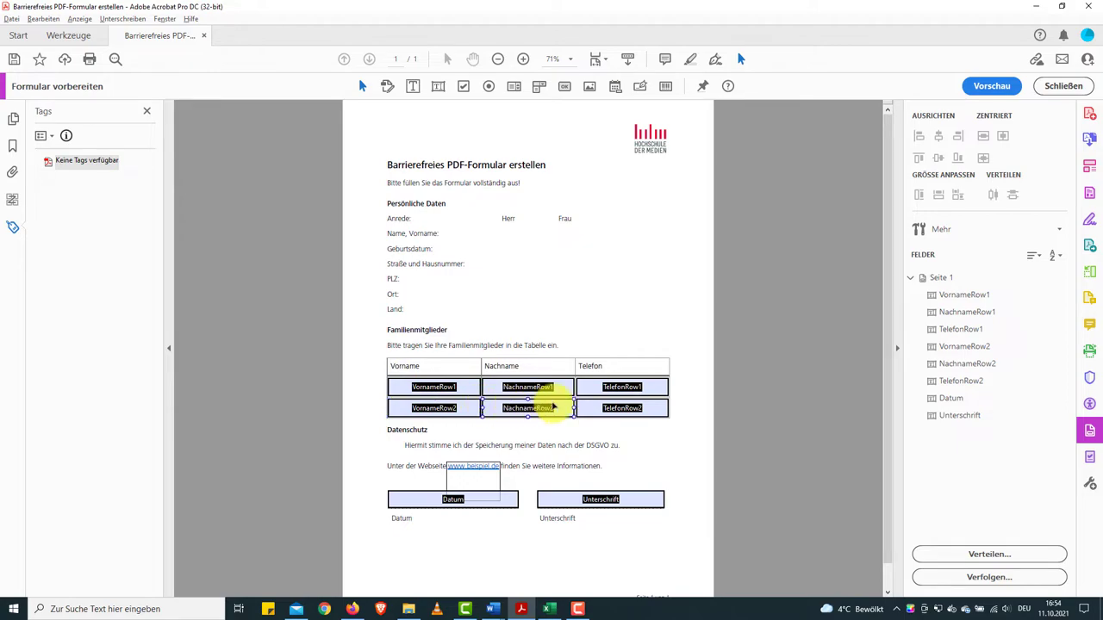
click(692, 407)
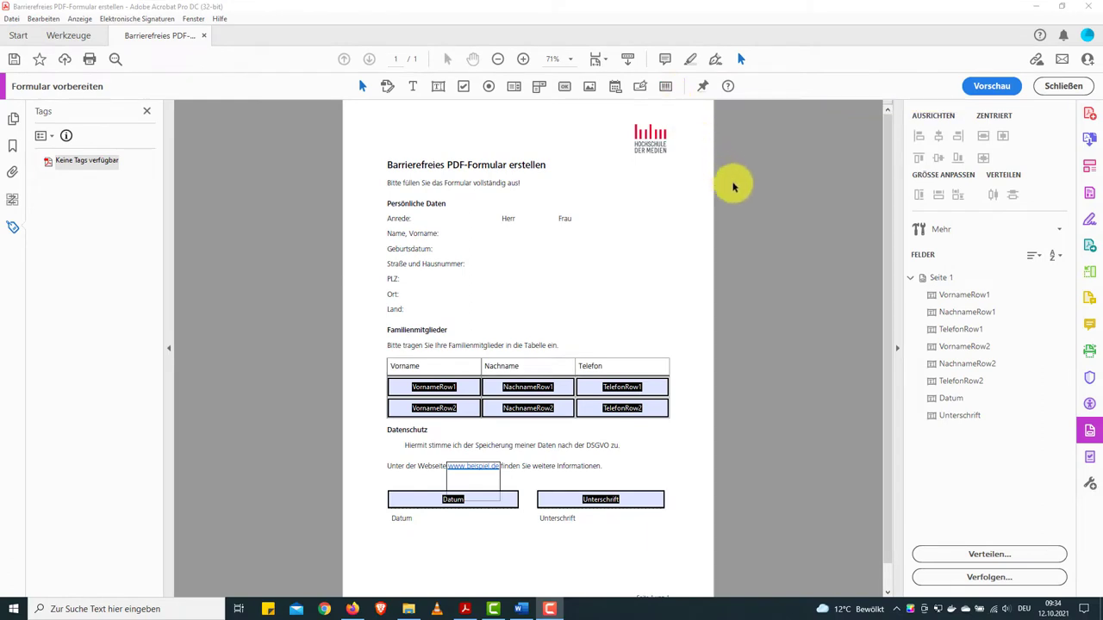
click(437, 86)
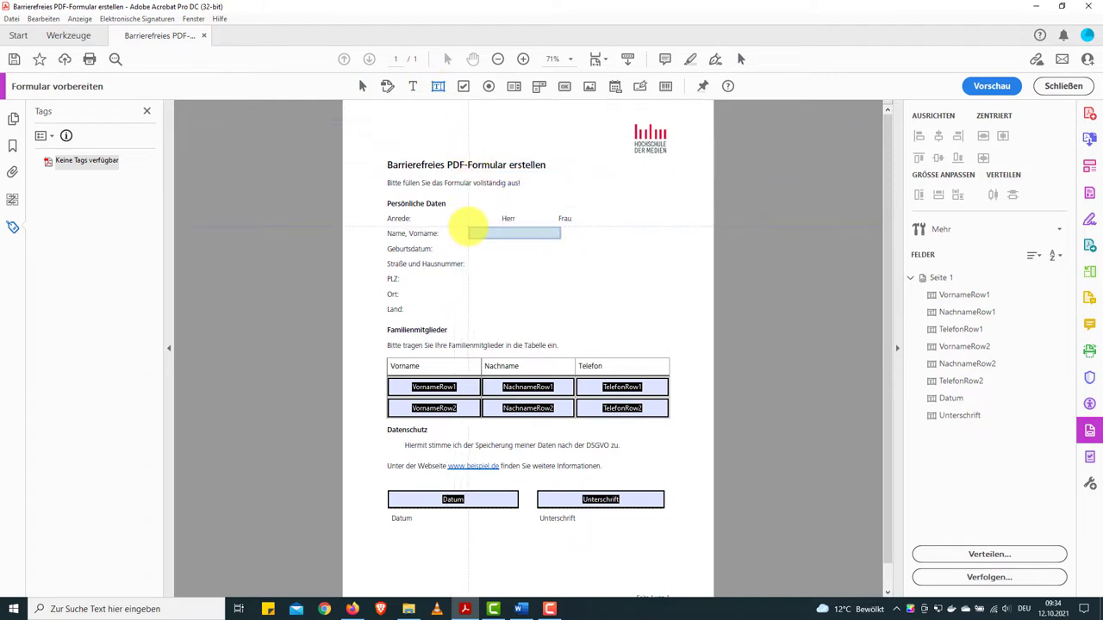
click(466, 229)
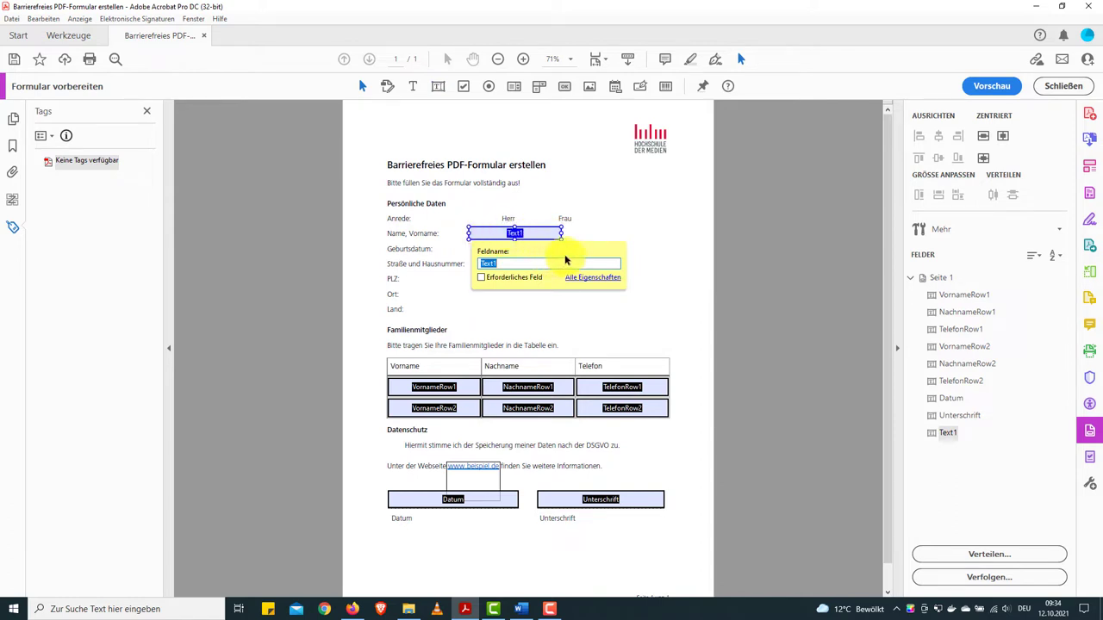
click(595, 244)
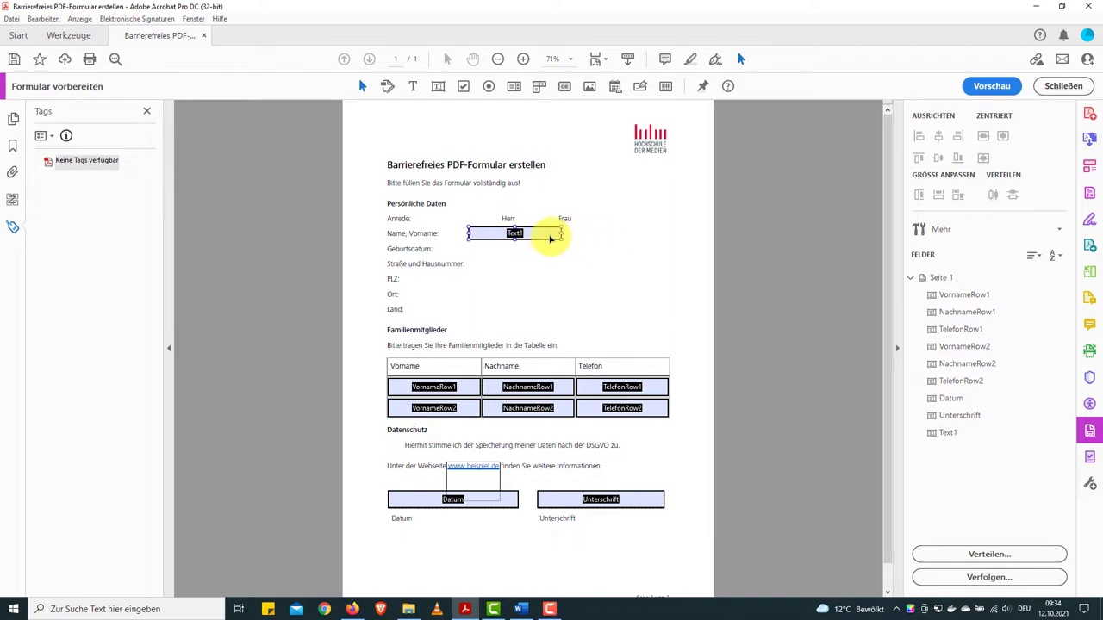
click(560, 236)
drag(560, 239, 655, 239)
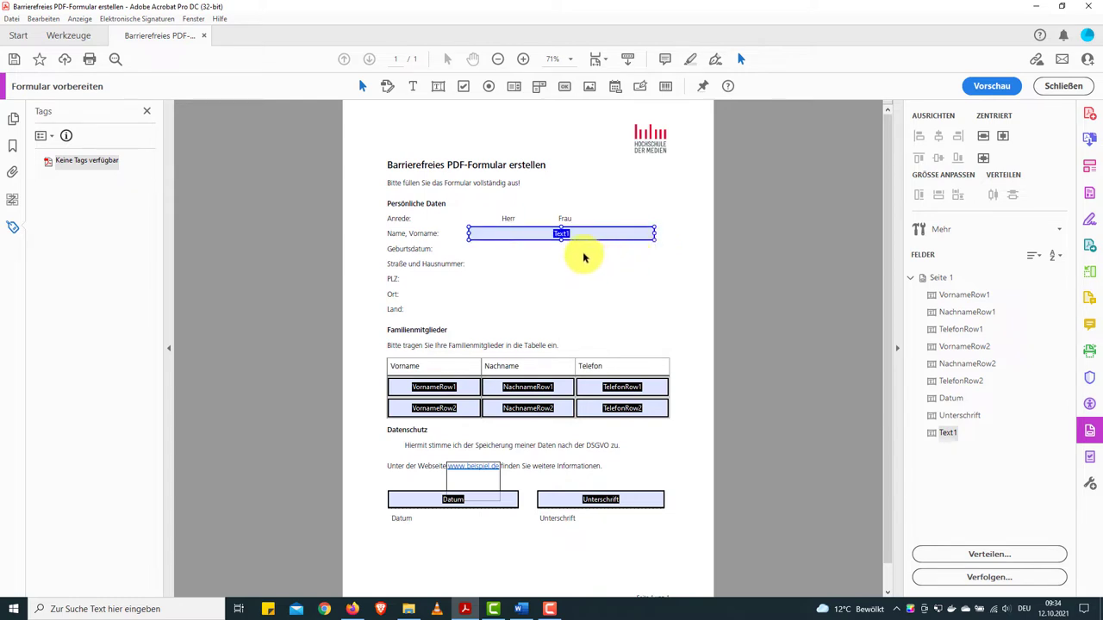
right_click(566, 235)
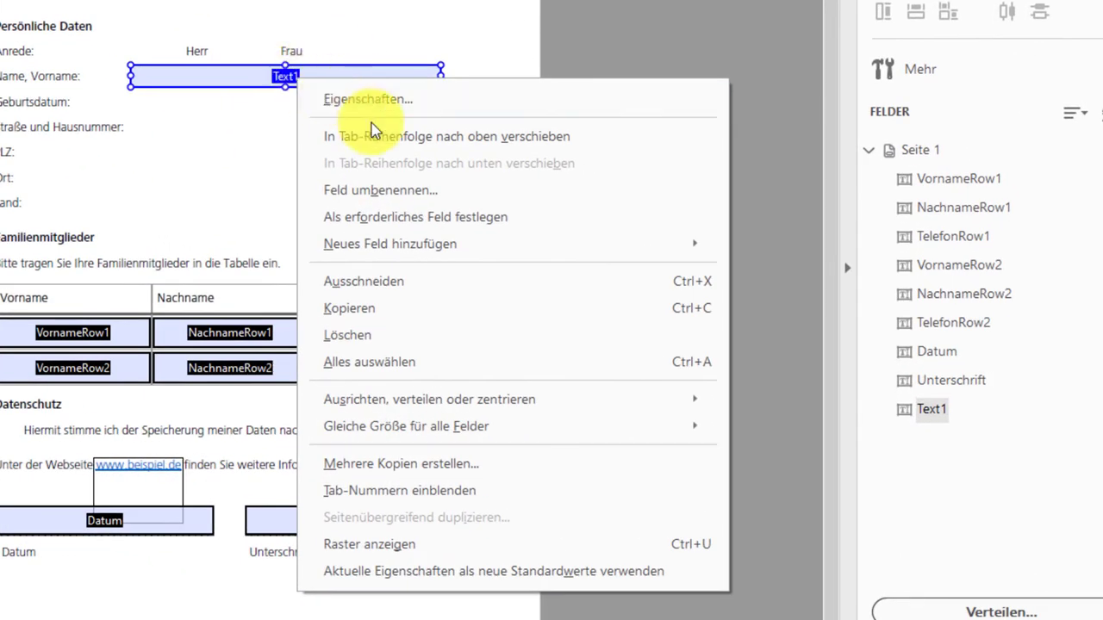
click(383, 342)
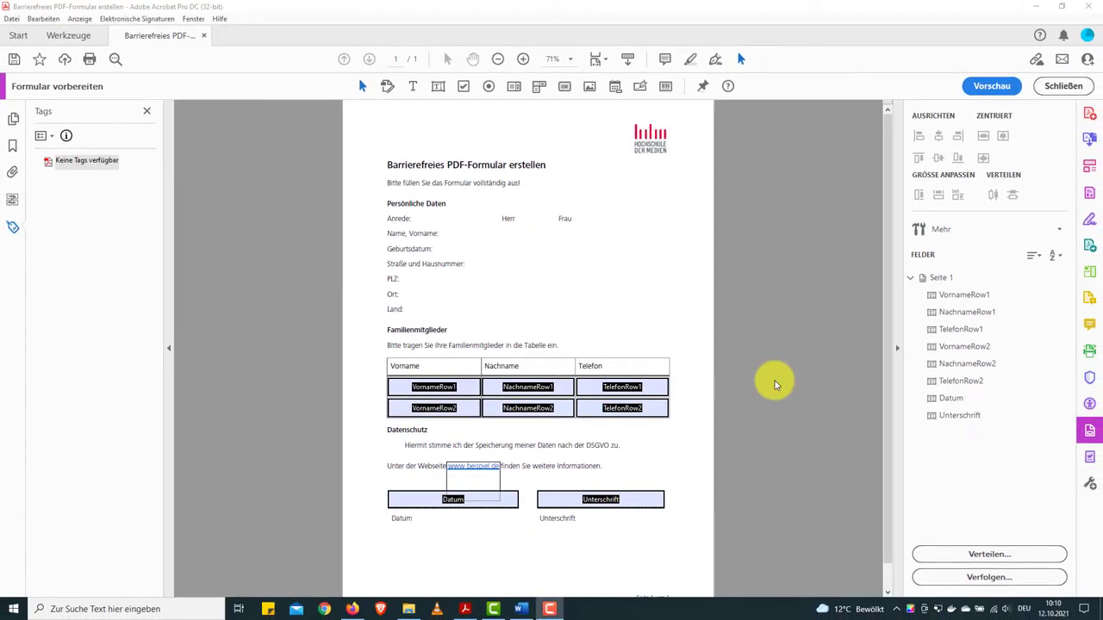
- Place a text field (Text5) beside the Name, Vorname label and open its properties
click(439, 86)
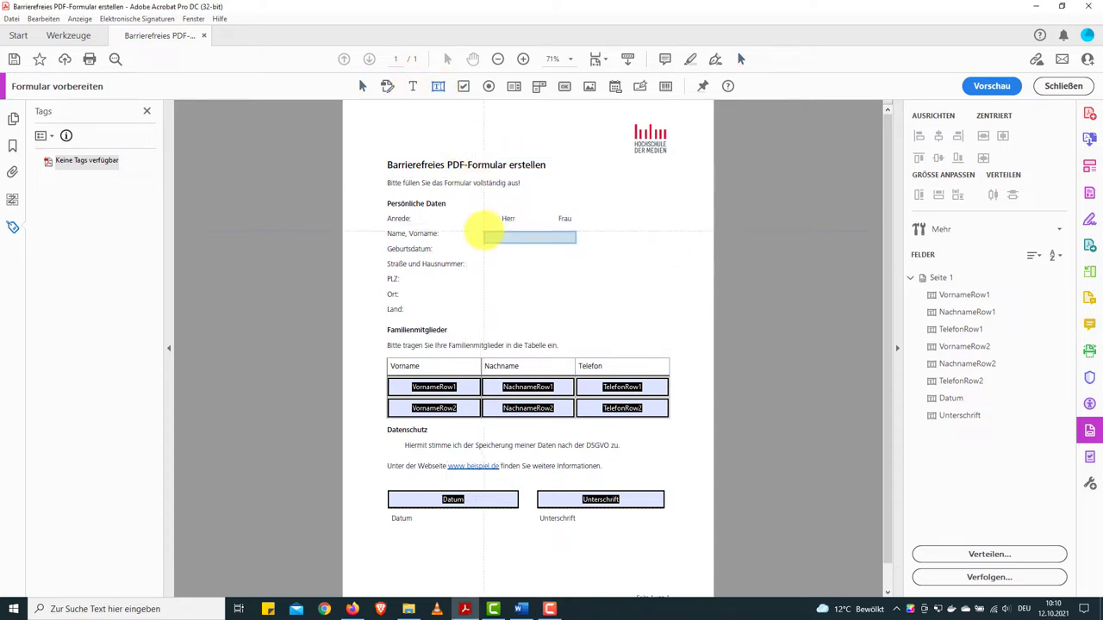
click(480, 229)
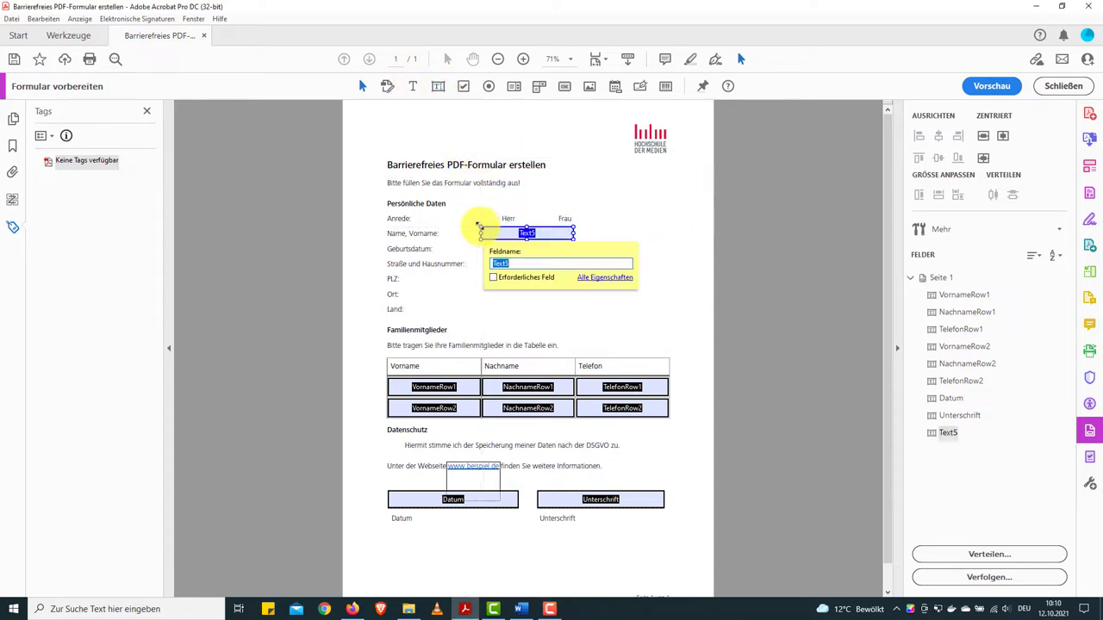
click(599, 234)
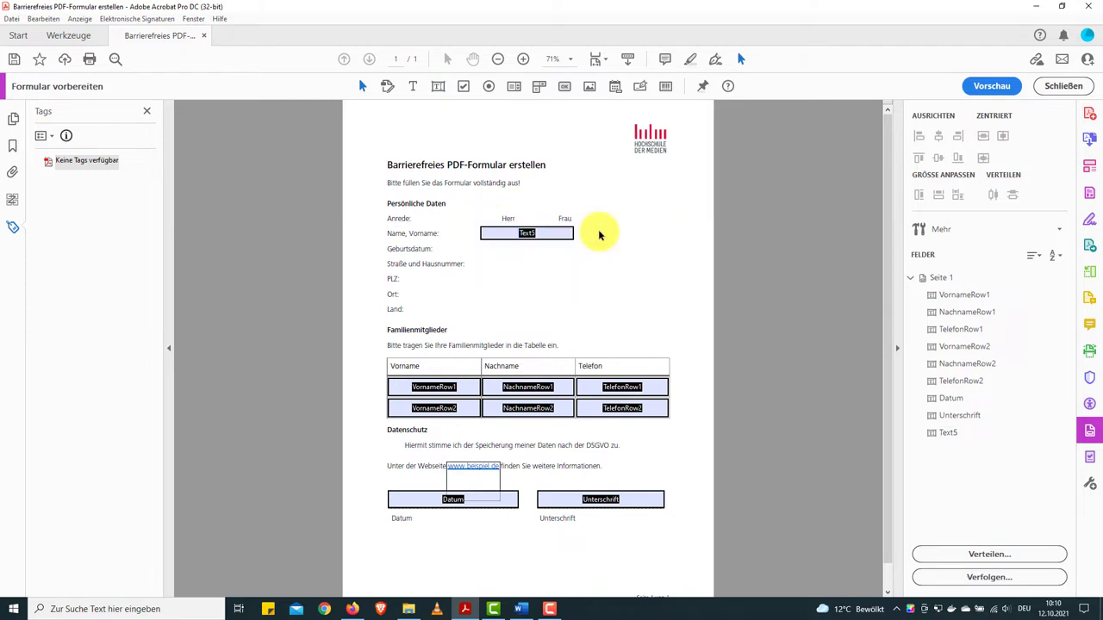
click(550, 236)
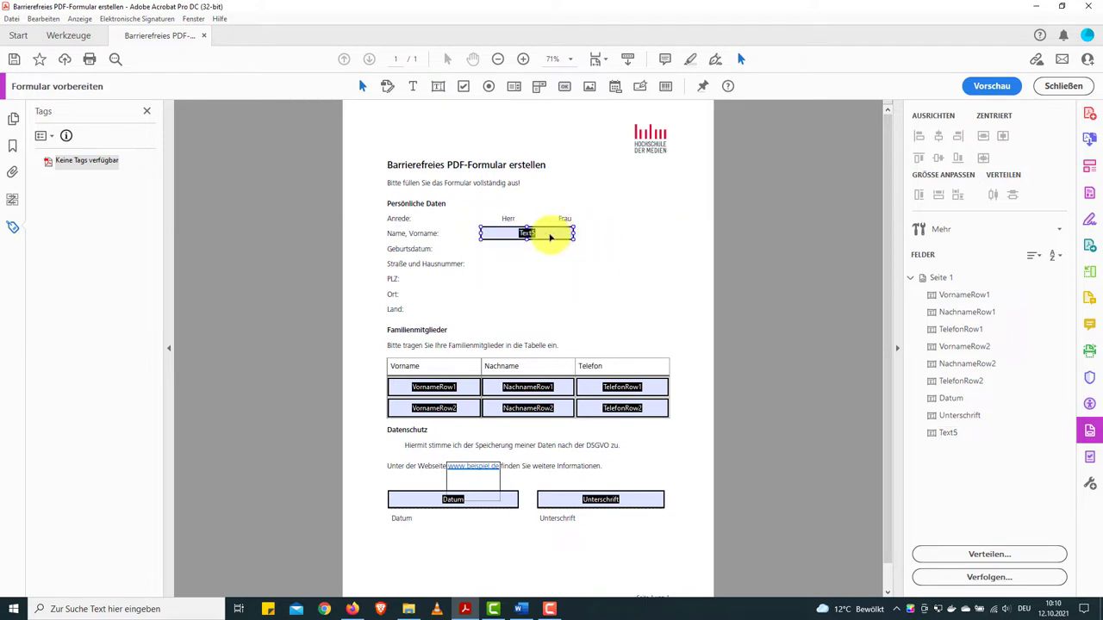
right_click(549, 236)
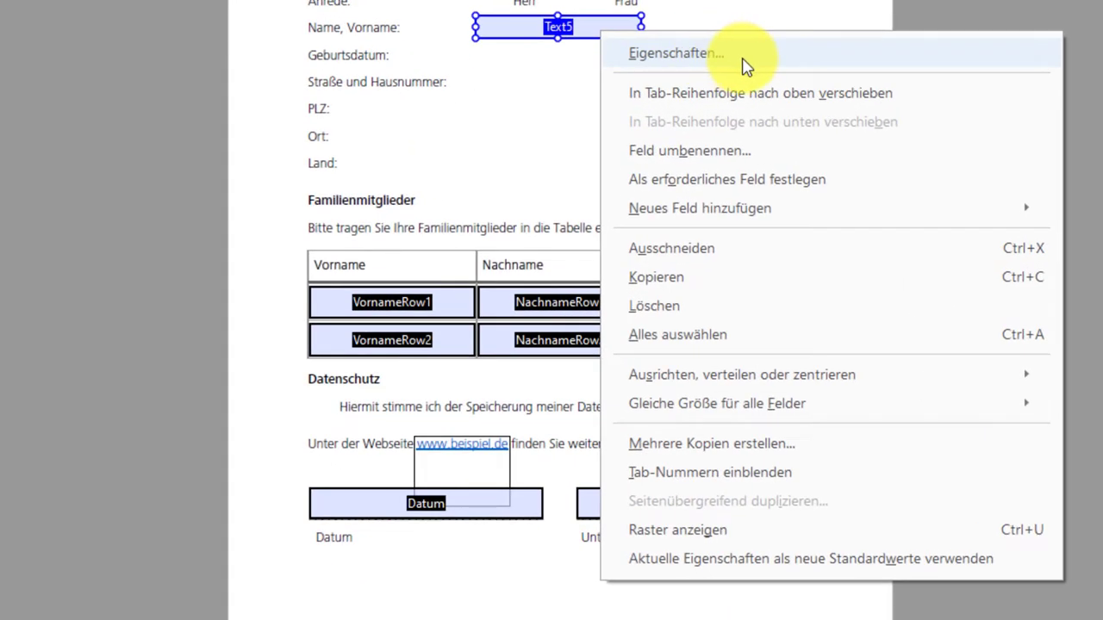
click(742, 60)
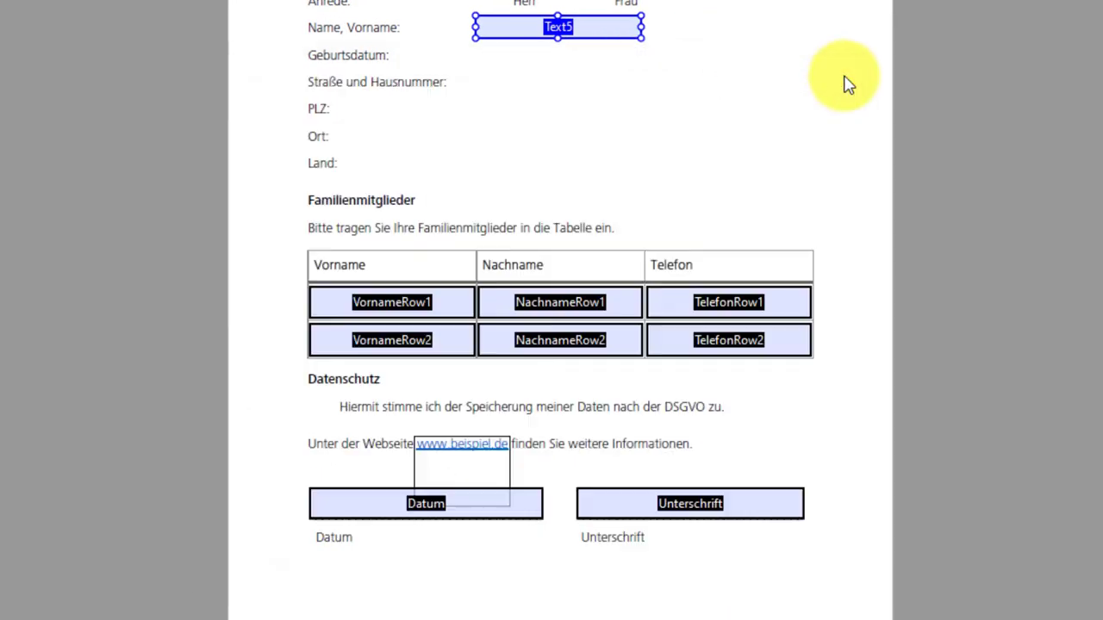
double_click(569, 32)
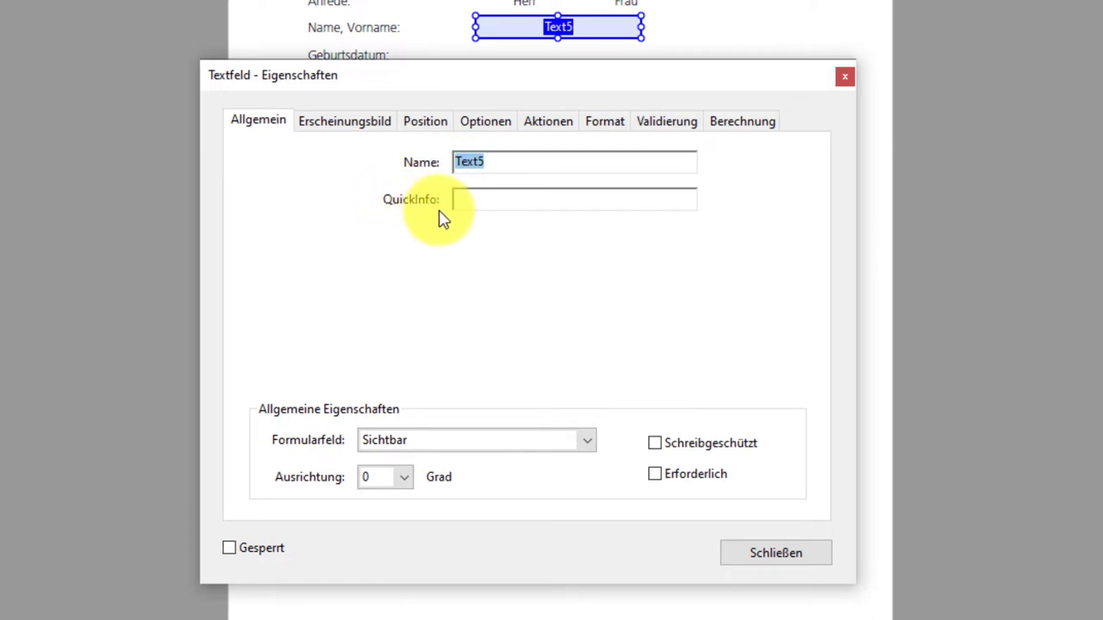
key(Tab)
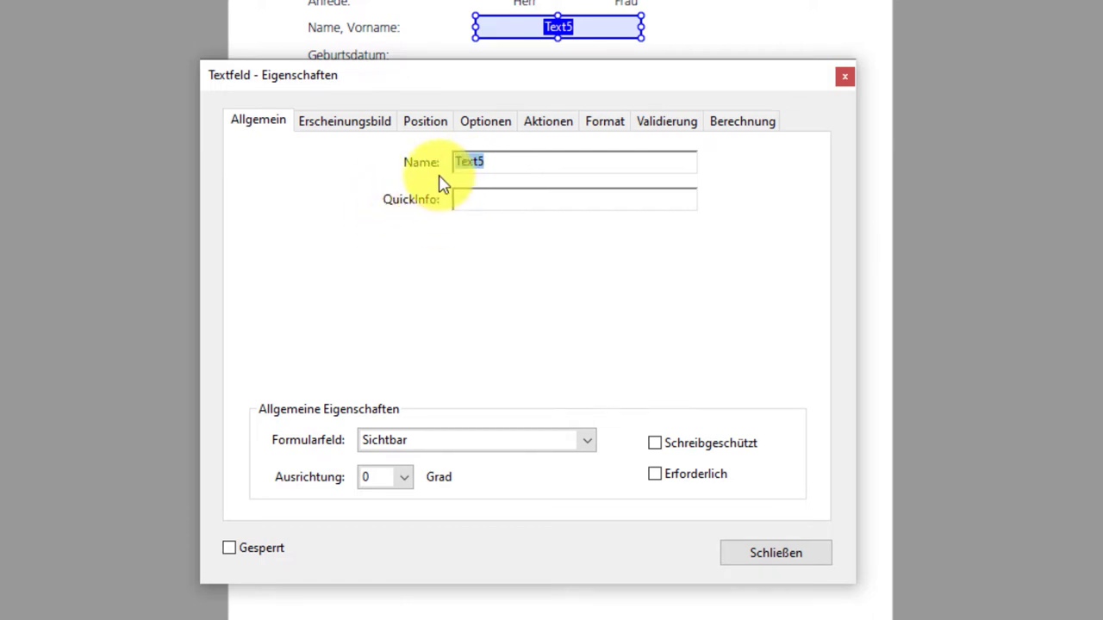
key(shift+Tab)
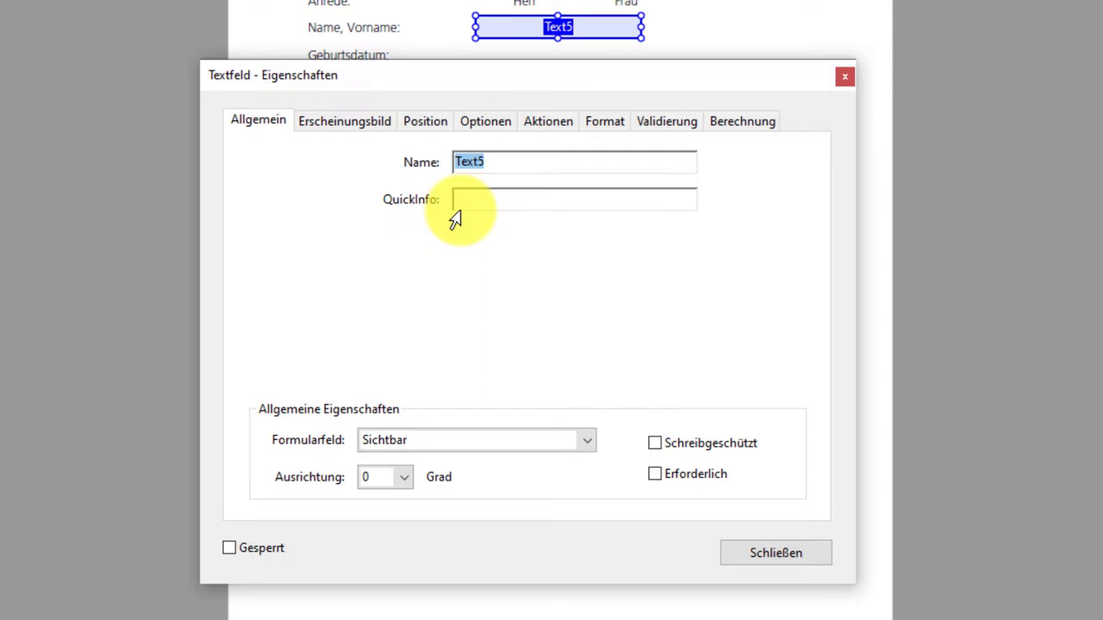
- Set the field's name and tooltip both to 'Name, Vorname' and close the properties
click(487, 166)
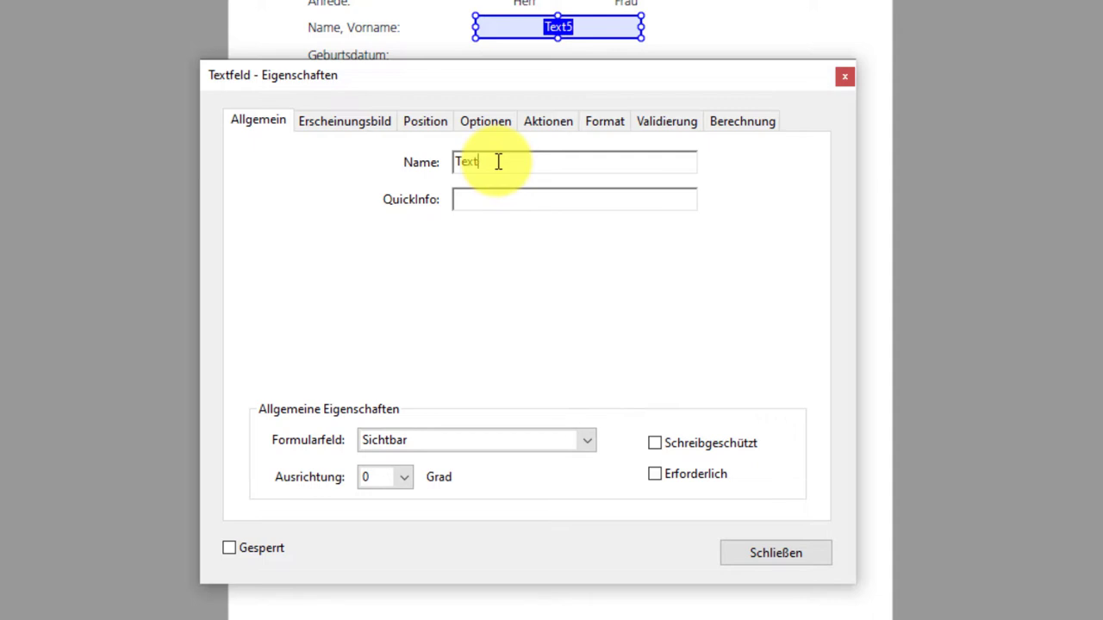
key(BackSpace)
key(BackSpace)
key(BackSpace)
key(BackSpace)
text(Name, V)
text(orname)
key(Tab)
text(N)
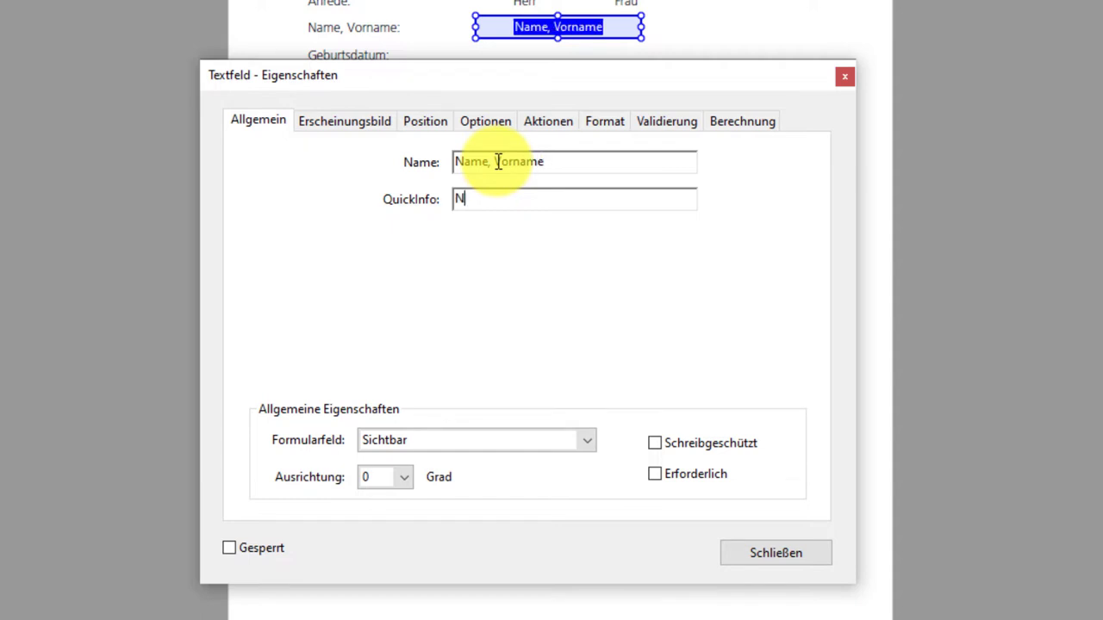
text(ame,)
text( Vorna)
text(me)
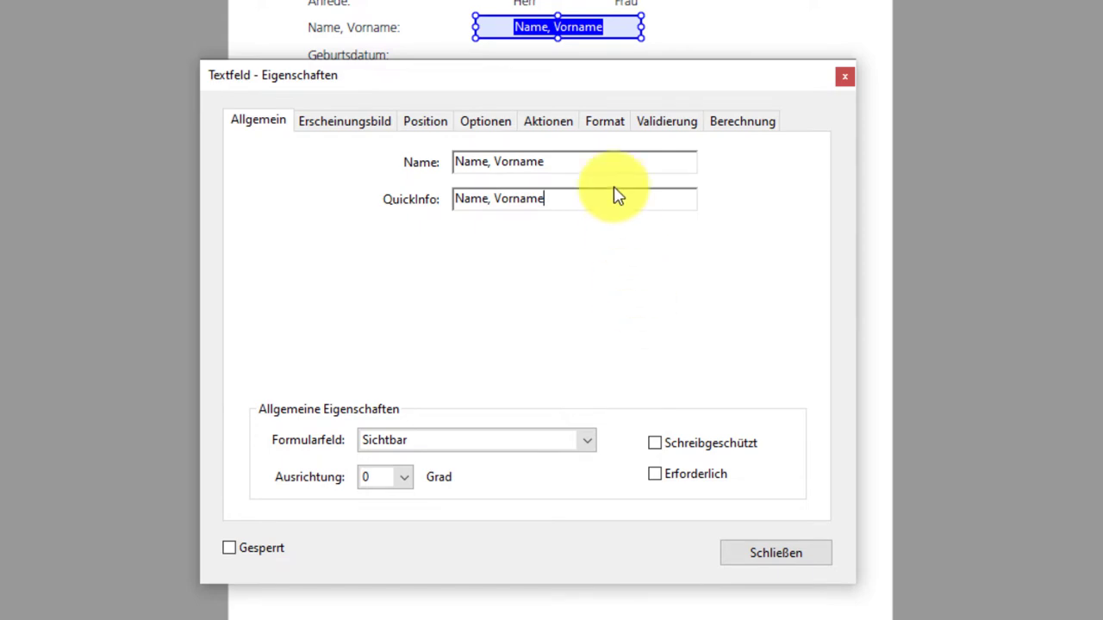
click(791, 554)
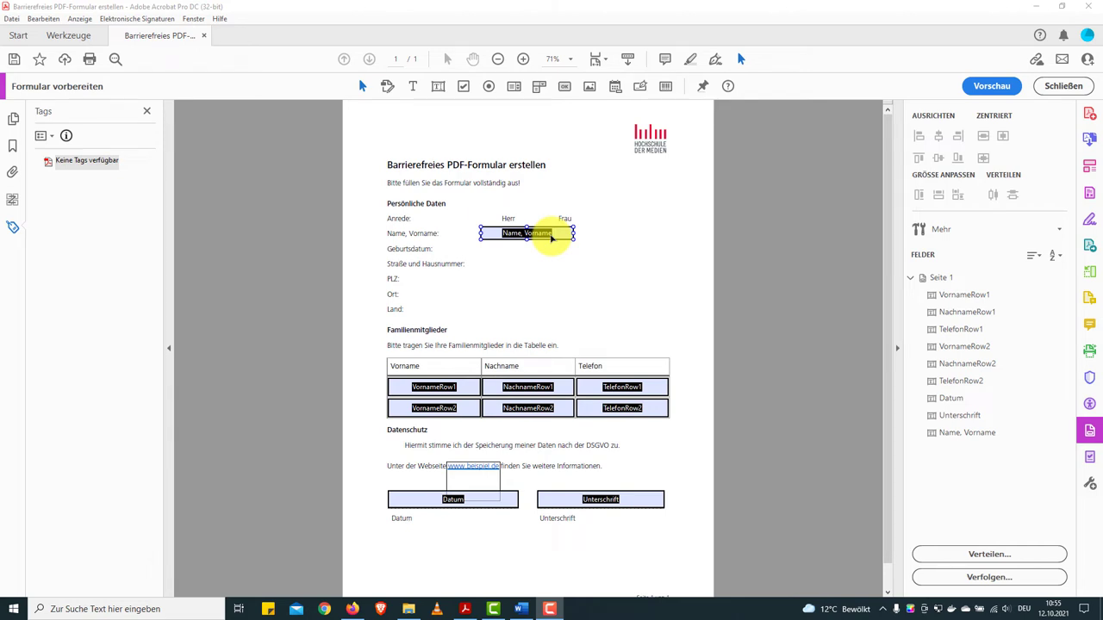
- Place a date field at the Geburtsdatum line and briefly view its properties
click(491, 247)
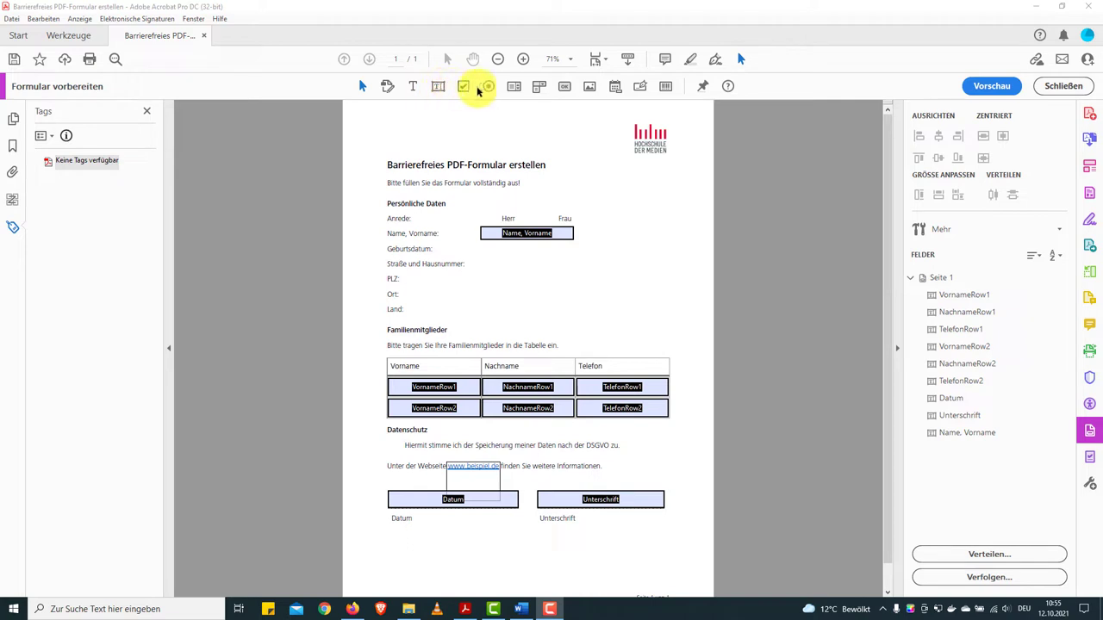
click(615, 90)
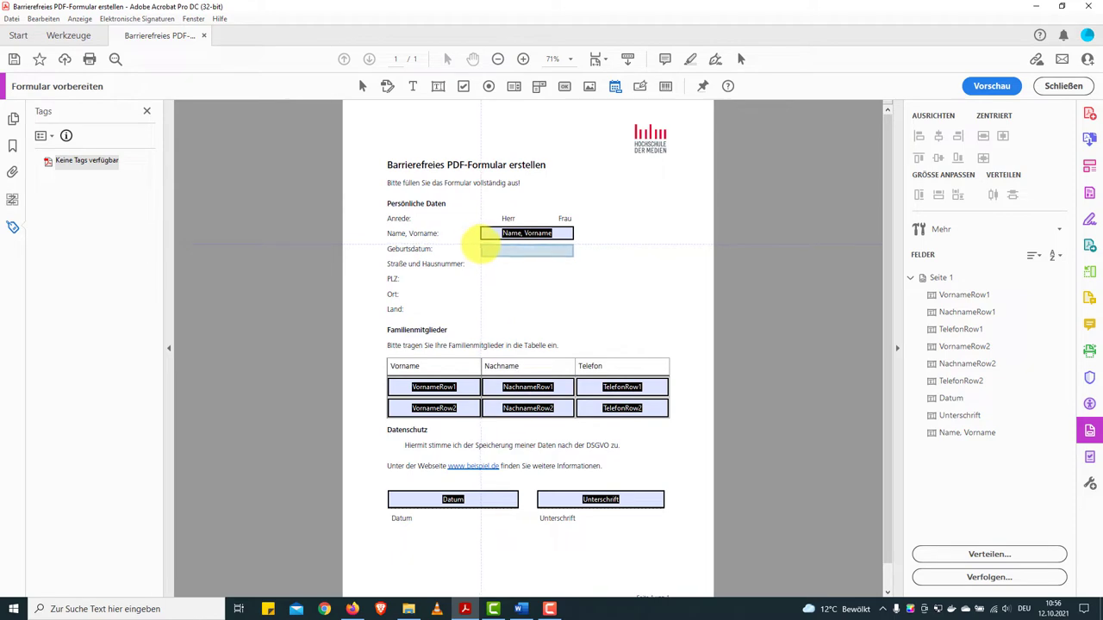
click(479, 247)
double_click(513, 251)
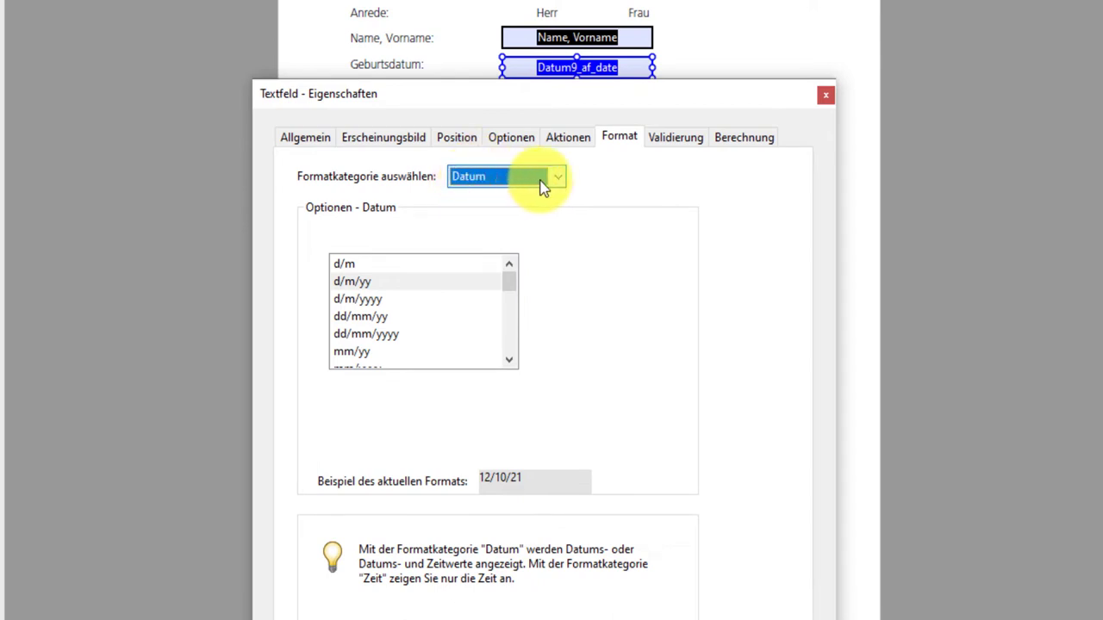
click(825, 95)
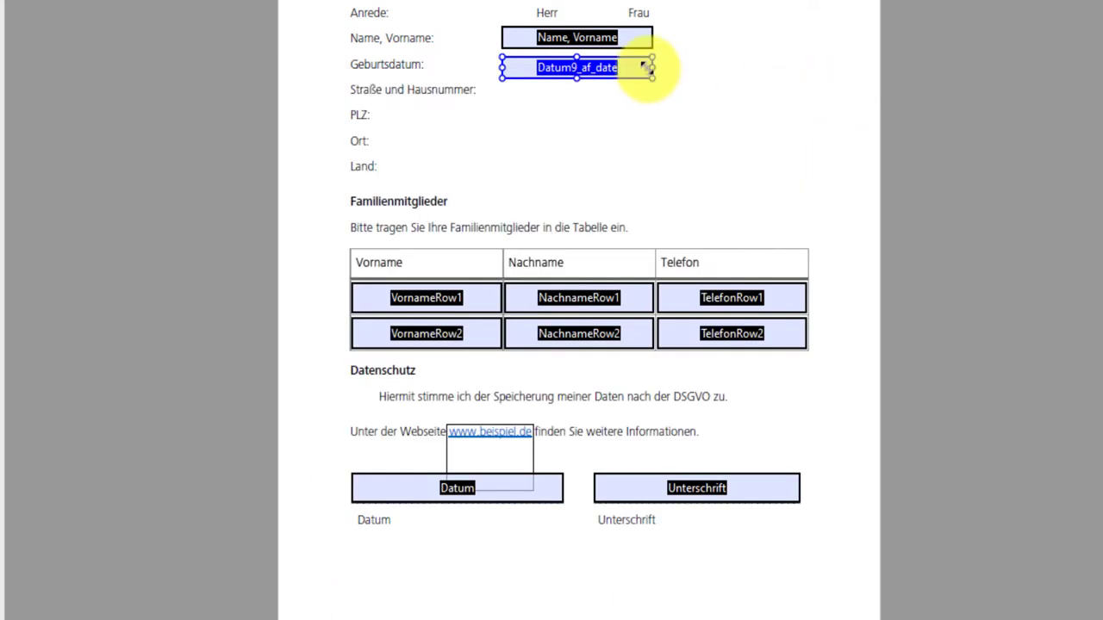
- Check the format category in the field properties, leaving it at Keine, and close
double_click(633, 38)
ctrl+click(629, 60)
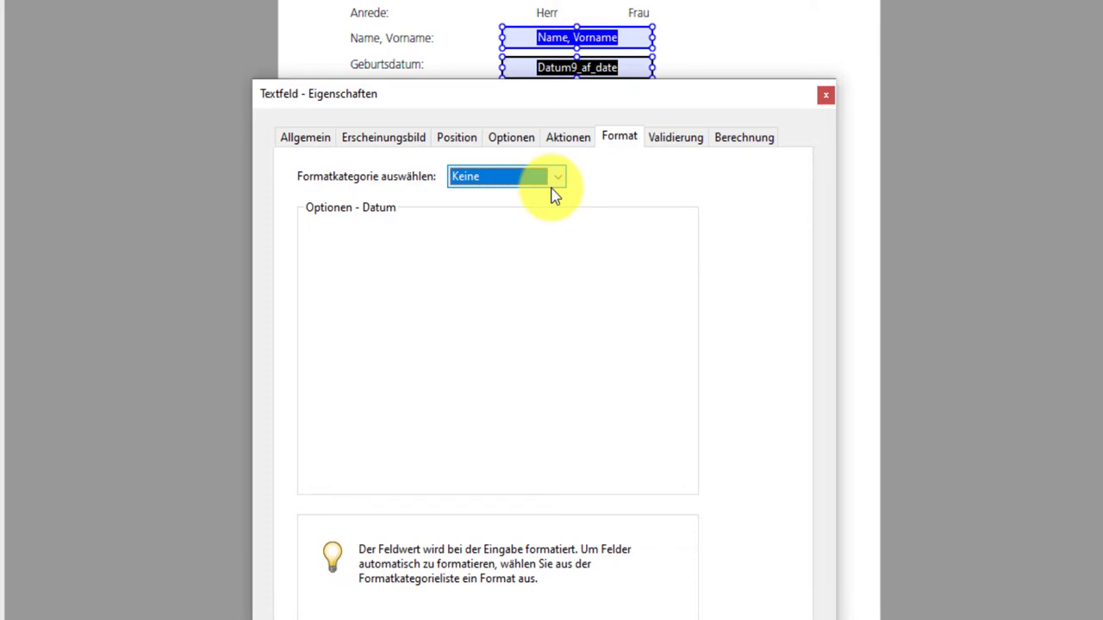
click(558, 180)
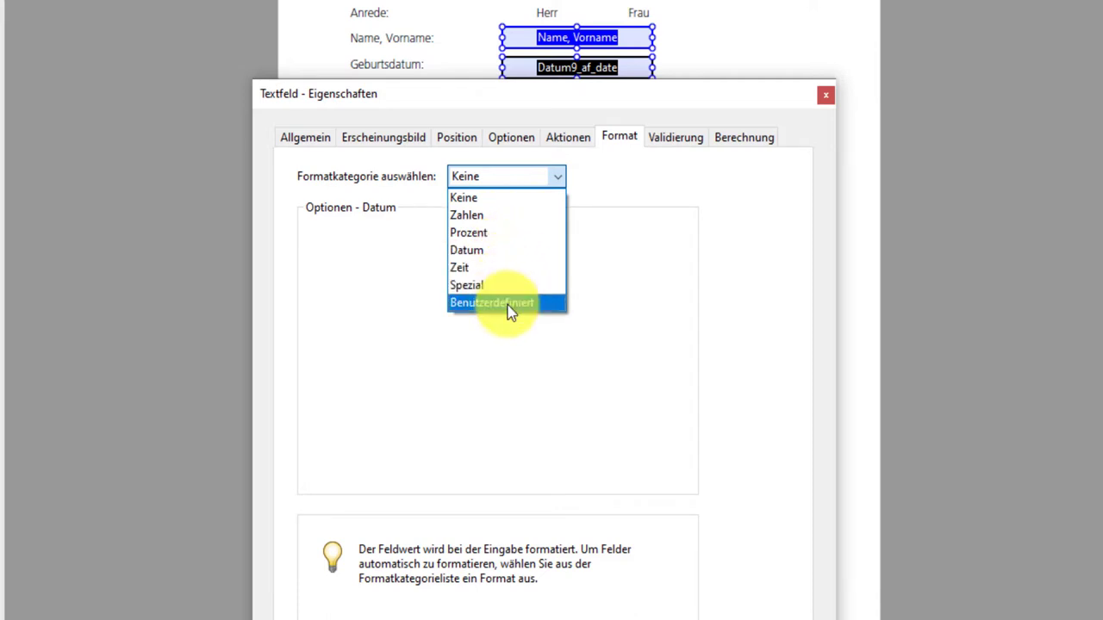
click(663, 231)
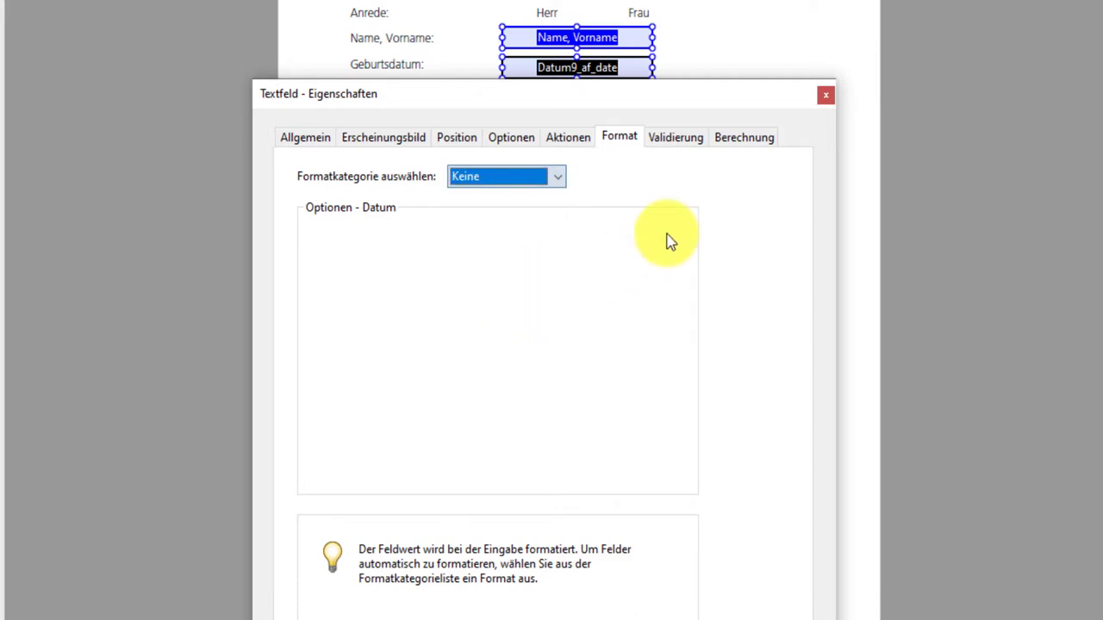
click(826, 97)
- Give the Geburtsdatum field the custom date format dd.mm.yyyy on the Format tab
double_click(627, 75)
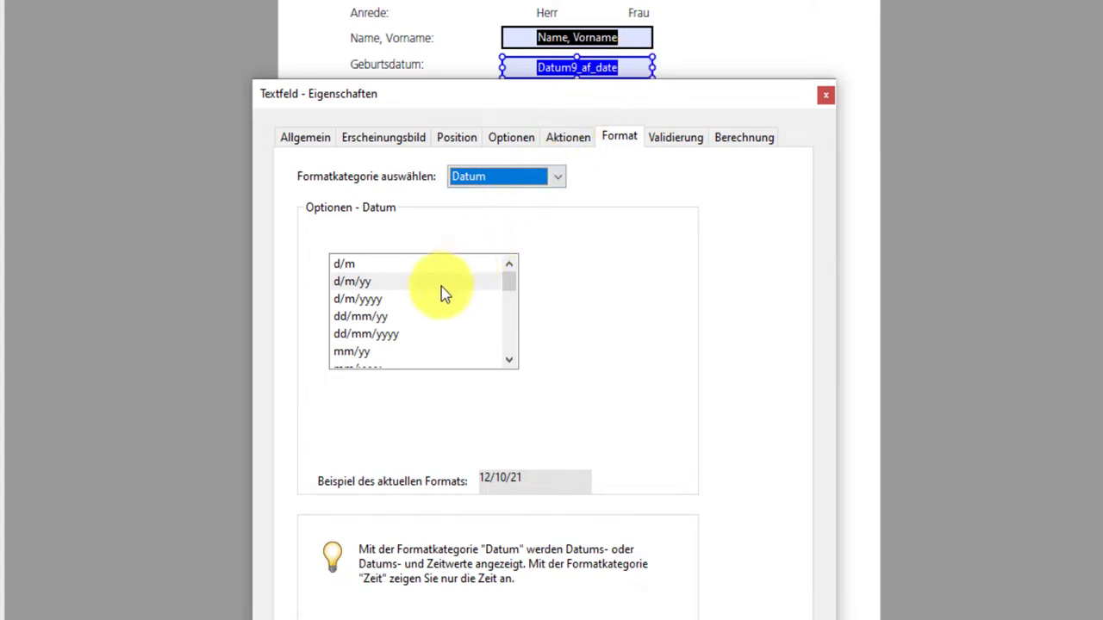
drag(446, 95, 407, 87)
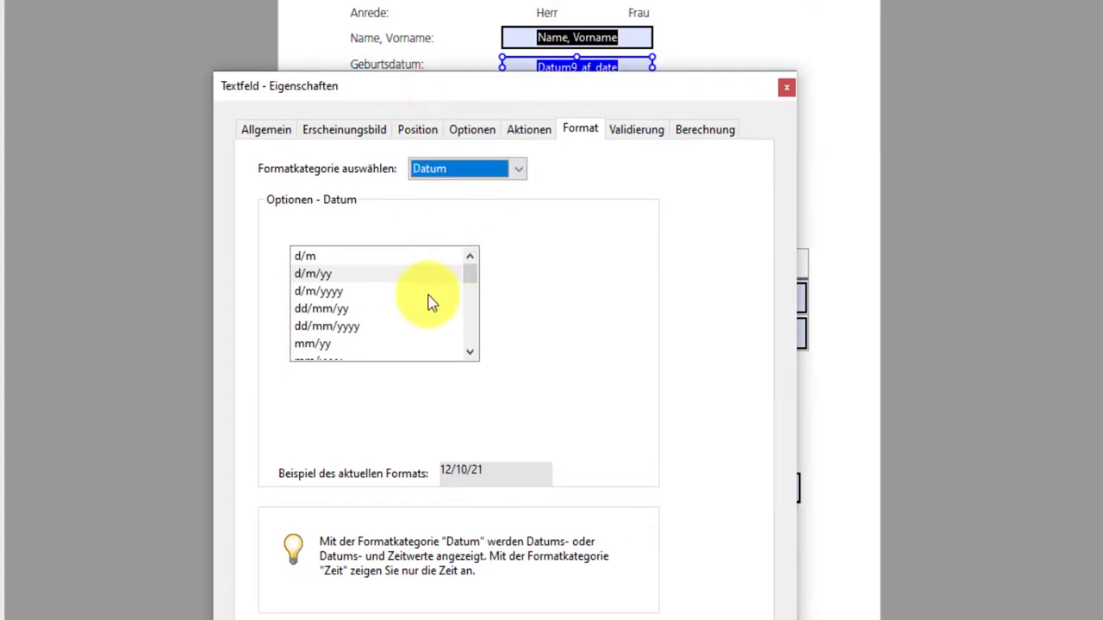
scroll(431, 302, down, 1)
scroll(431, 302, down, 1)
scroll(430, 301, down, 1)
scroll(431, 301, down, 2)
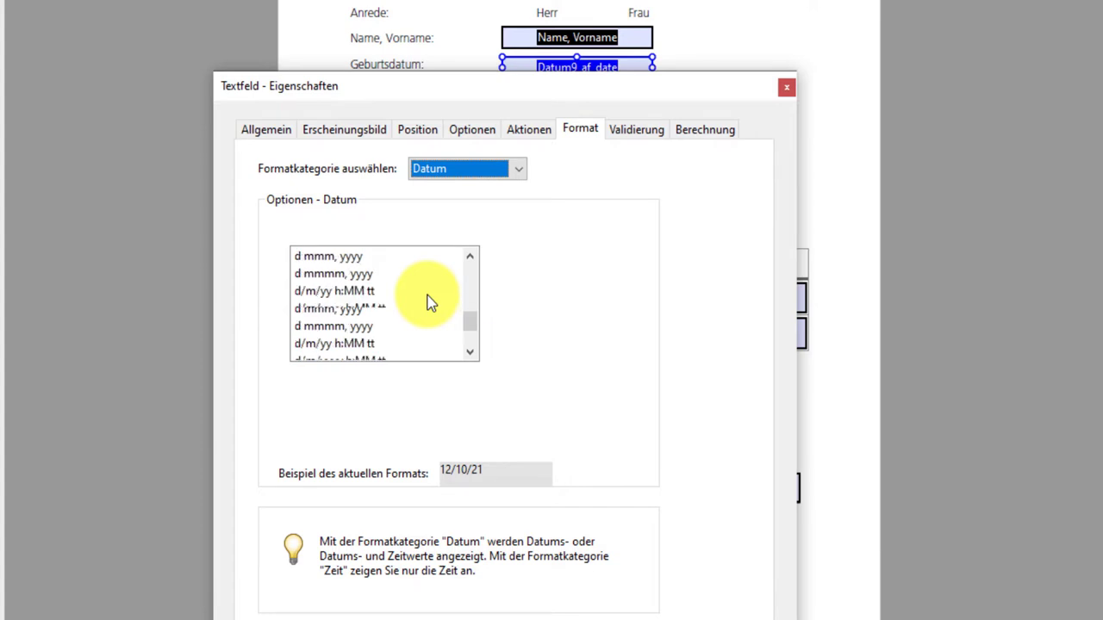
scroll(431, 301, down, 1)
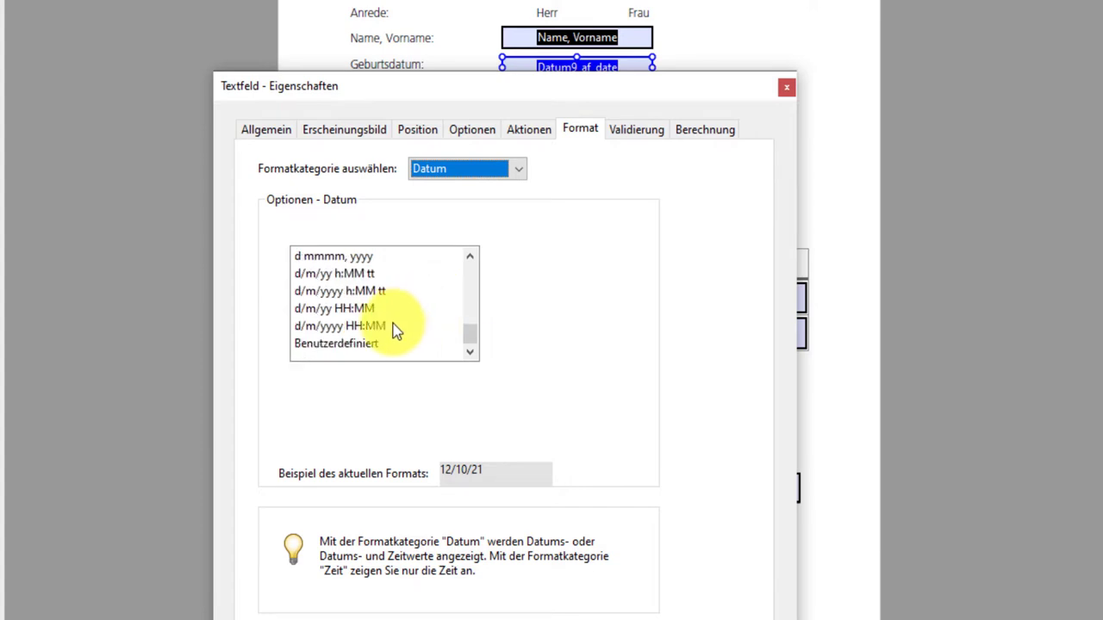
click(358, 344)
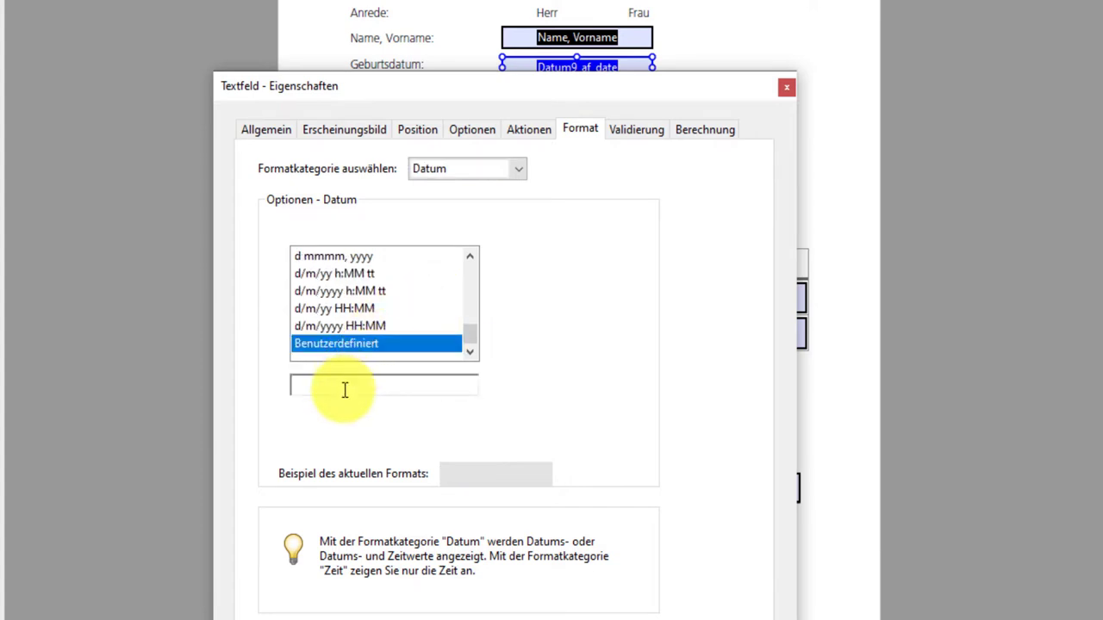
click(345, 385)
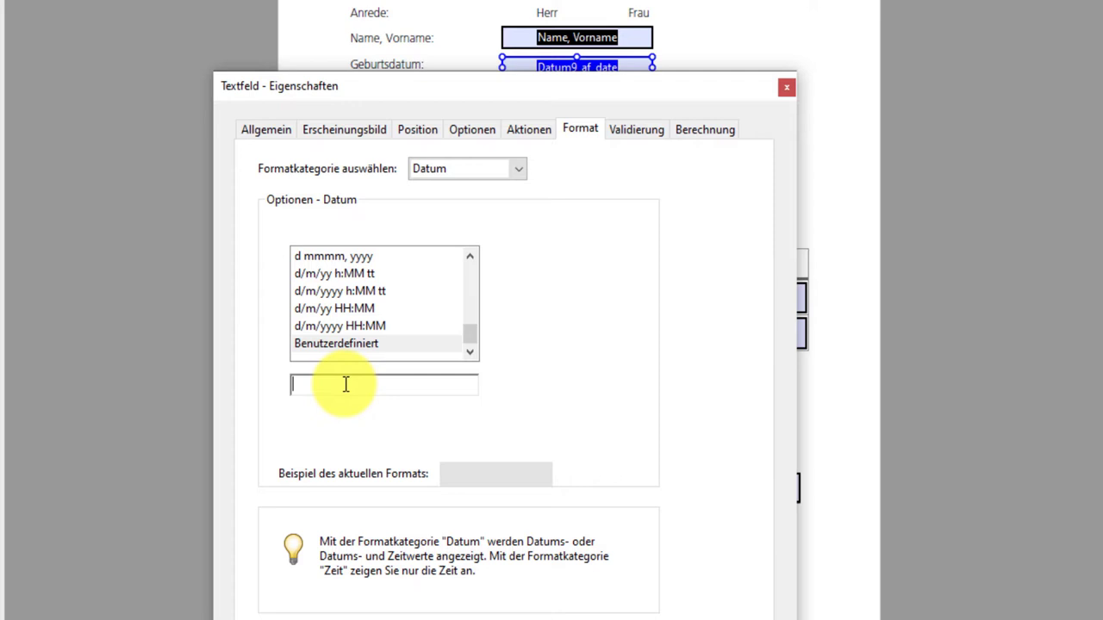
text(dd)
text(.)
text(mm)
text(.)
text(yyyy)
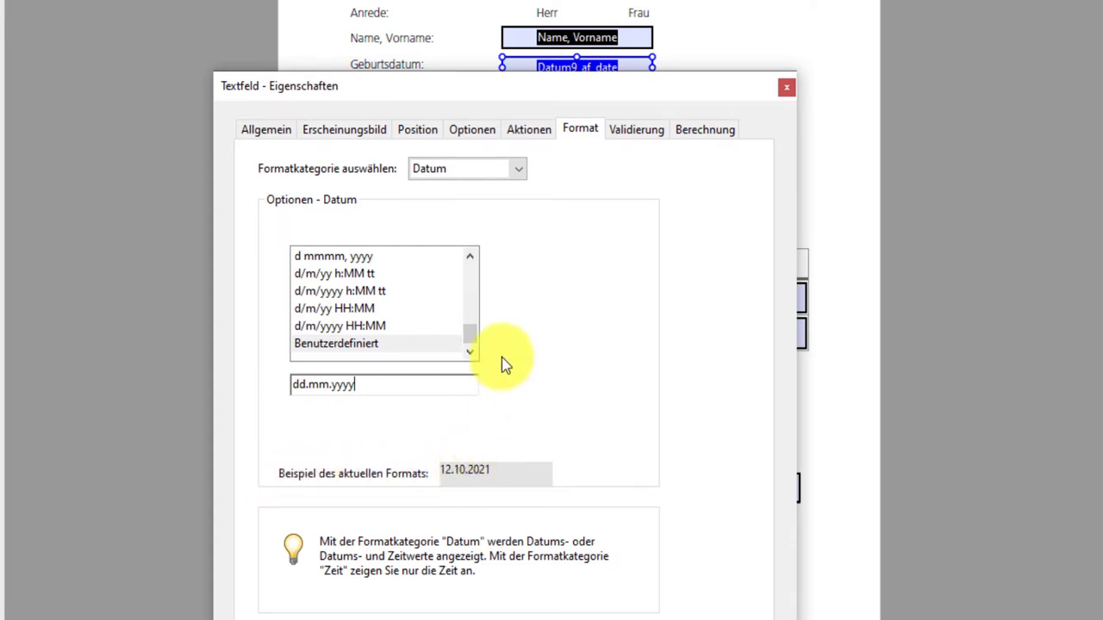
- Name the field Geburtsdatum with tooltip 'Geburtsdatum (tt.mm.jjjj)' and close the properties
click(291, 138)
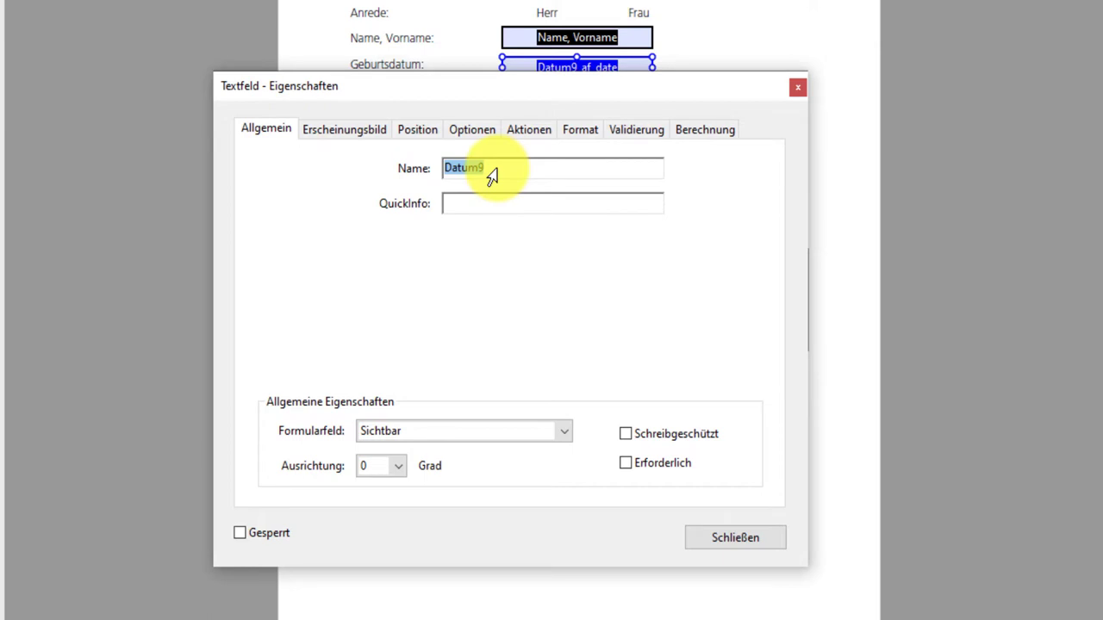
text(Gebu)
text(rtsdatu)
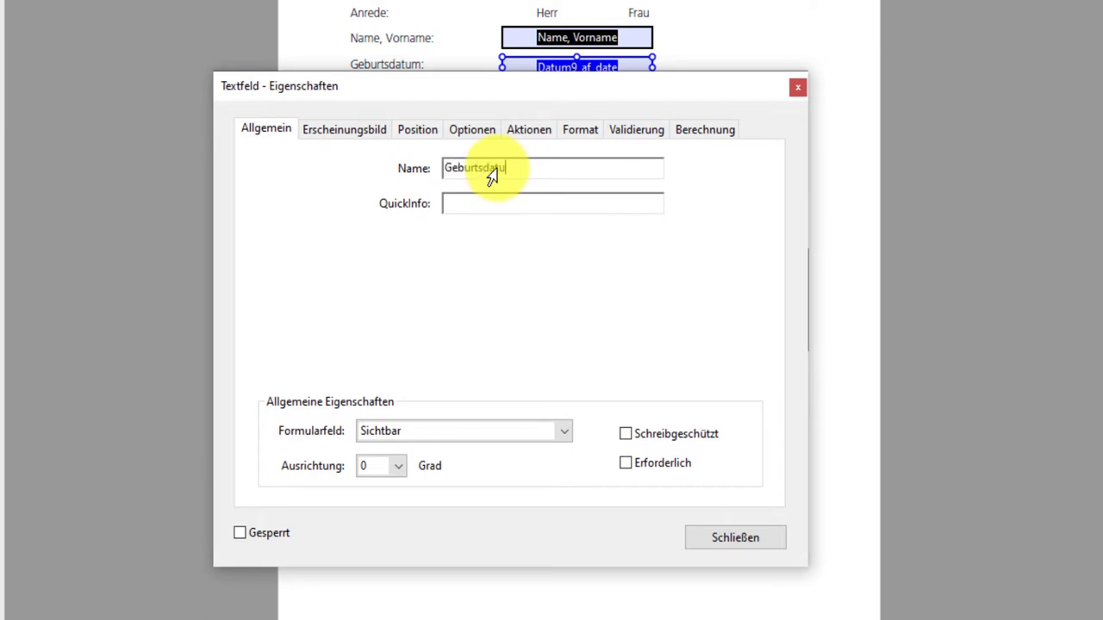
text(m)
key(Tab)
text(G)
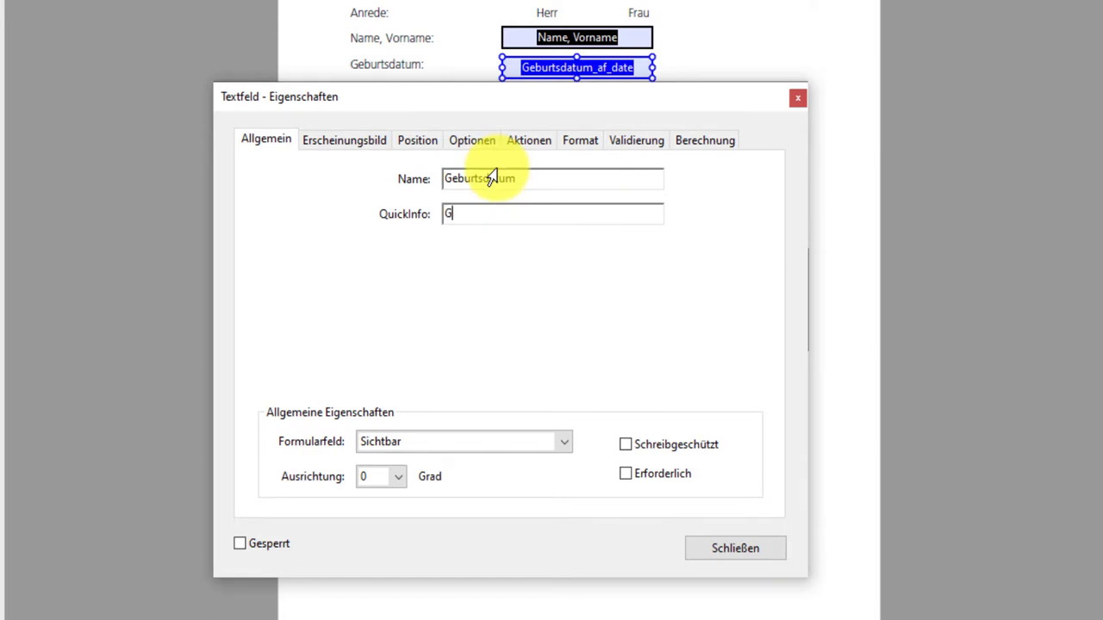
text(eburtsdat)
text(um ()
text(tt)
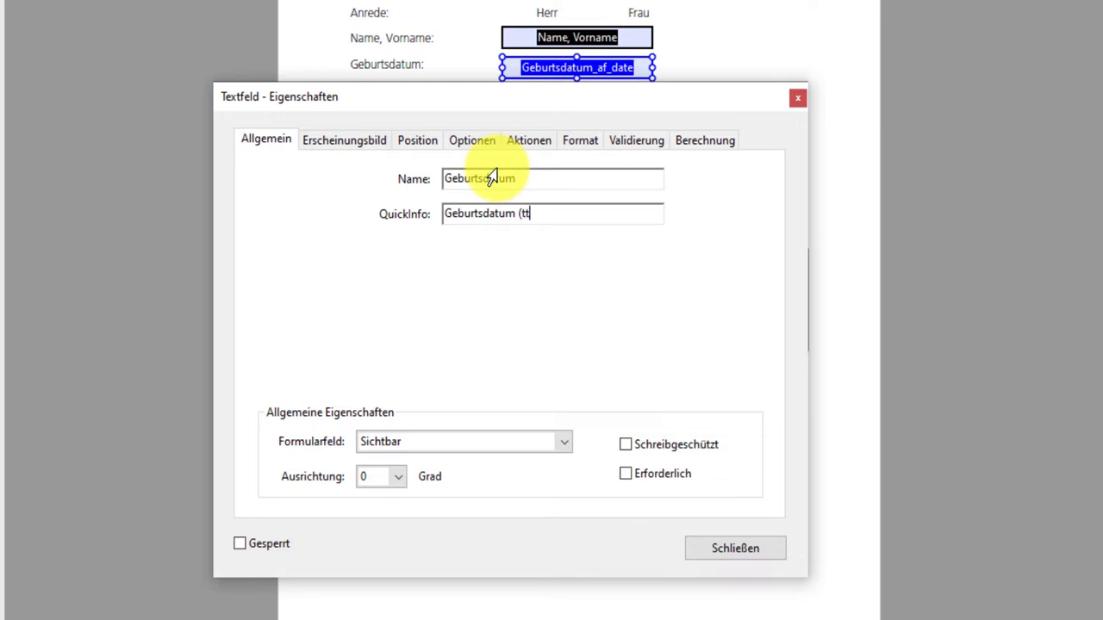
text(.m)
text(m.)
text(jjjj))
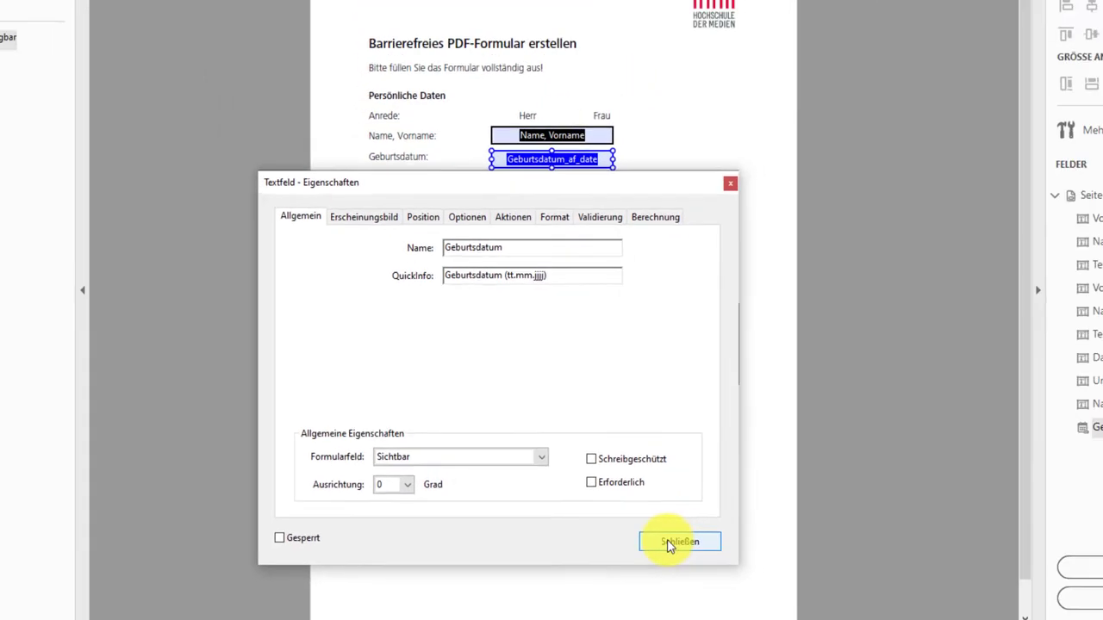
click(724, 548)
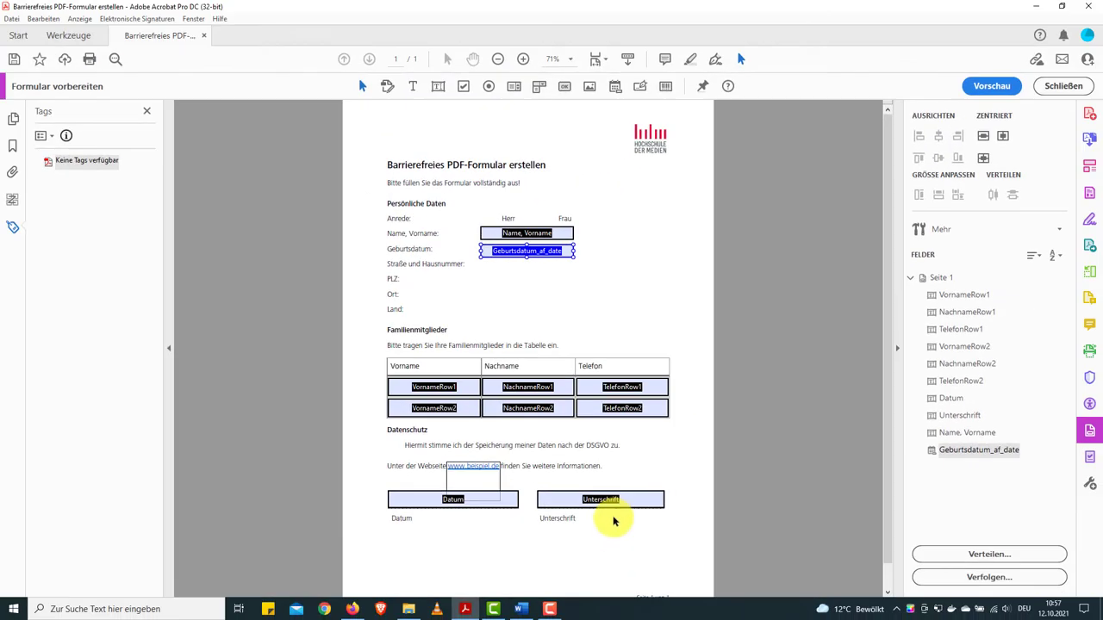
- In preview, enter invalid text 'dfedsf' in Geburtsdatum and dismiss the invalid-date warning
click(990, 87)
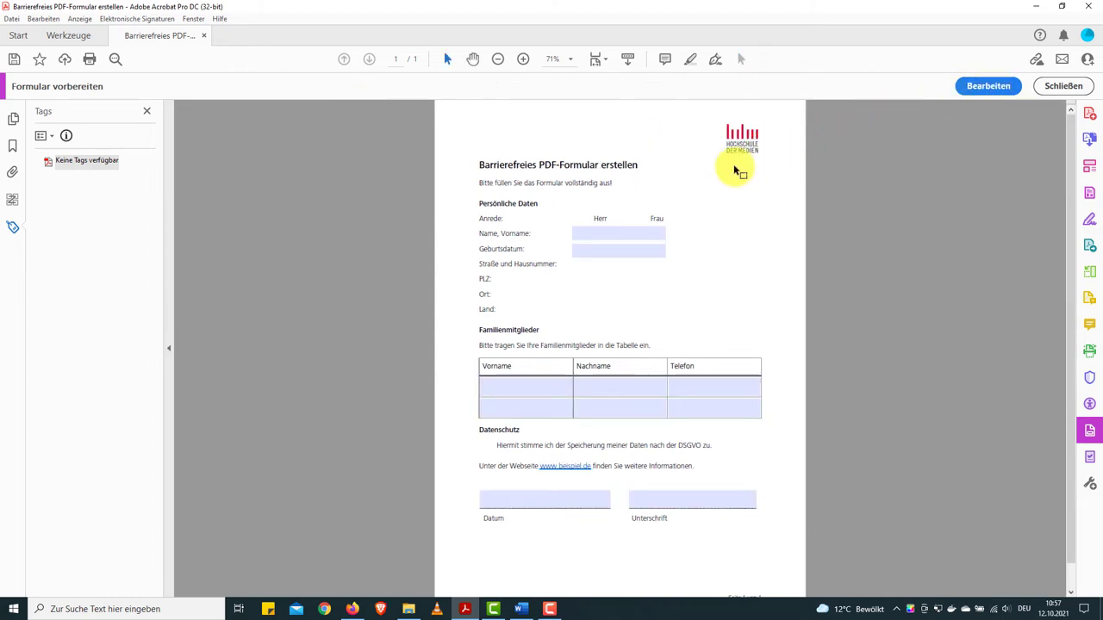
click(600, 250)
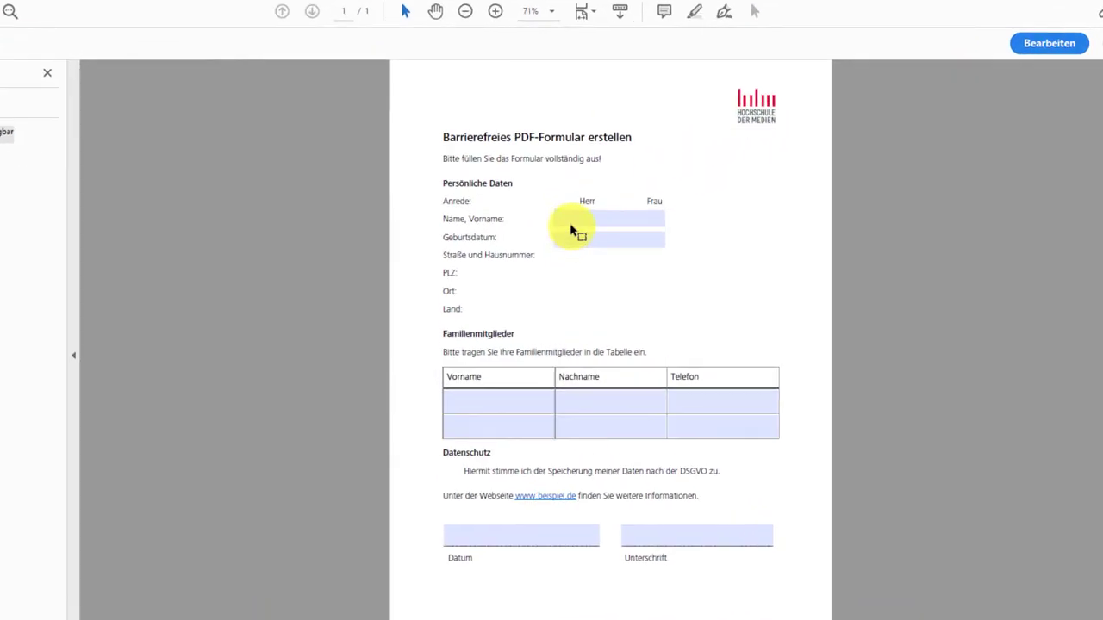
mouse_move(618, 250)
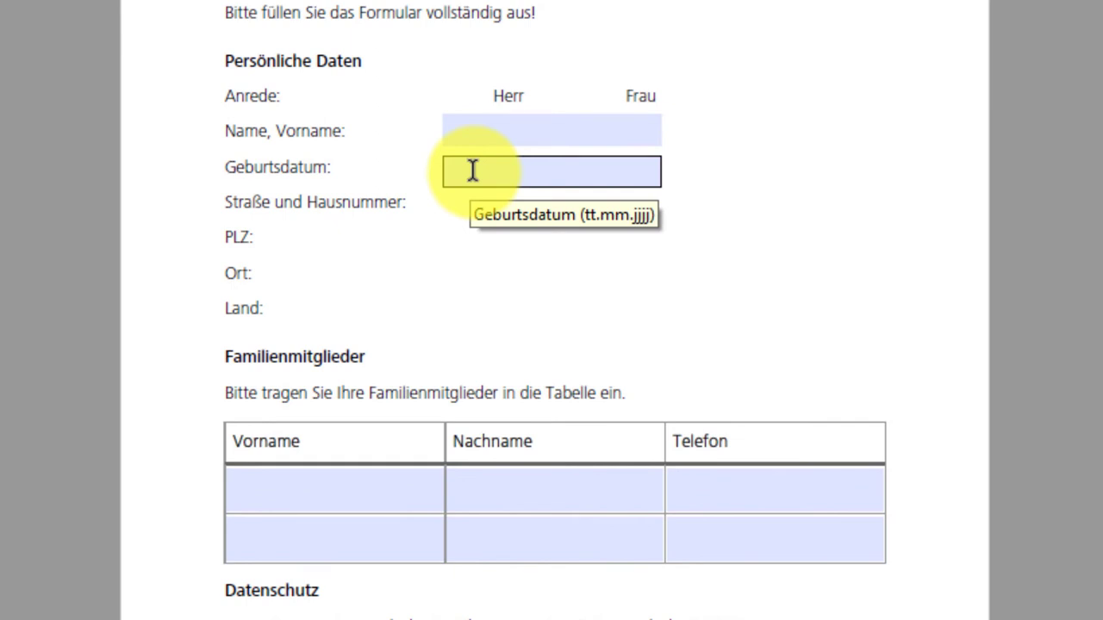
click(472, 169)
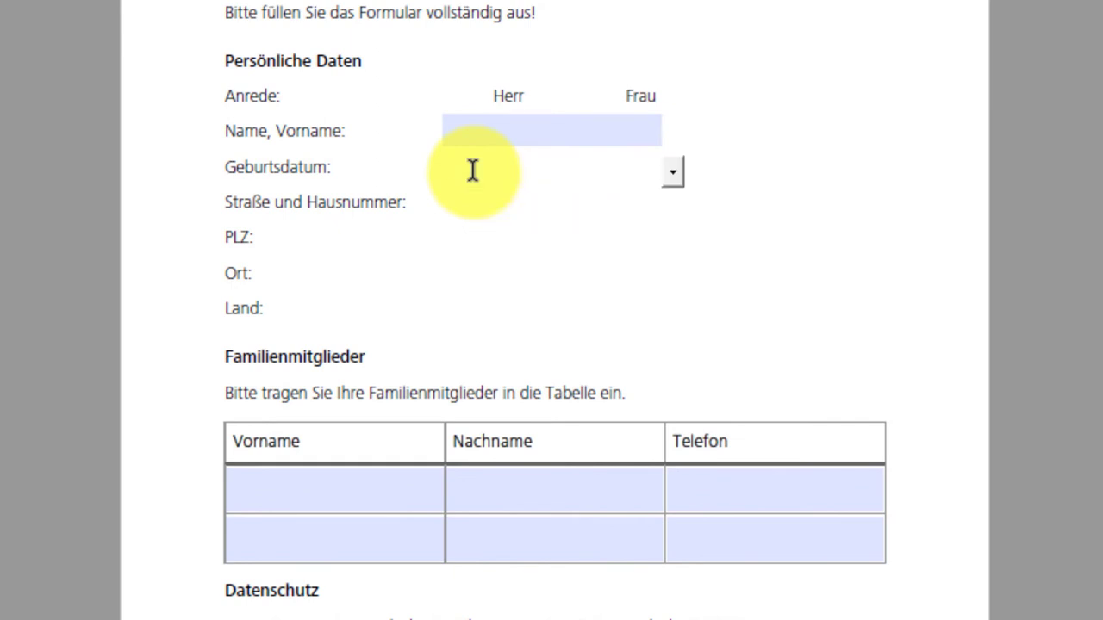
text(dfedsf)
click(501, 214)
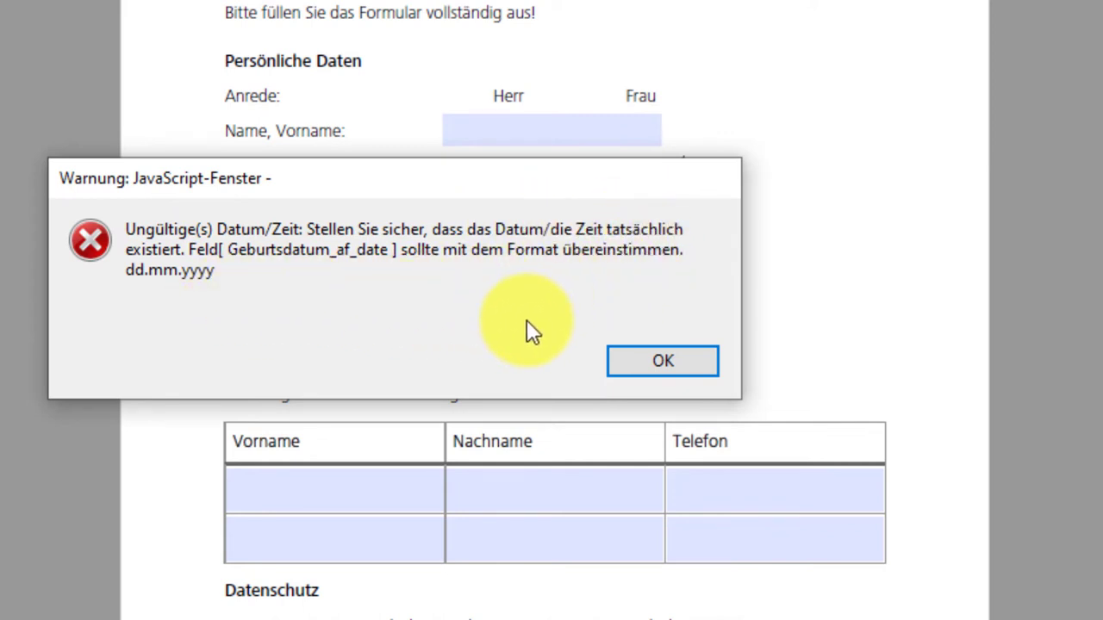
click(652, 363)
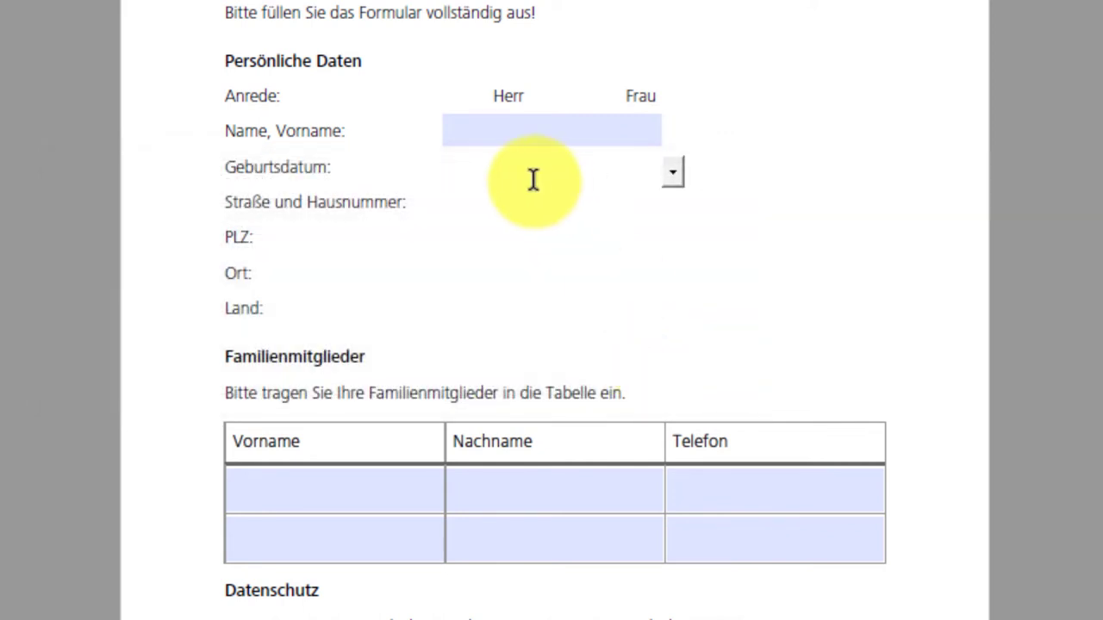
- Enter 12-06-1998, then pick 18 June 1999 from the calendar and return to editing
text(12-)
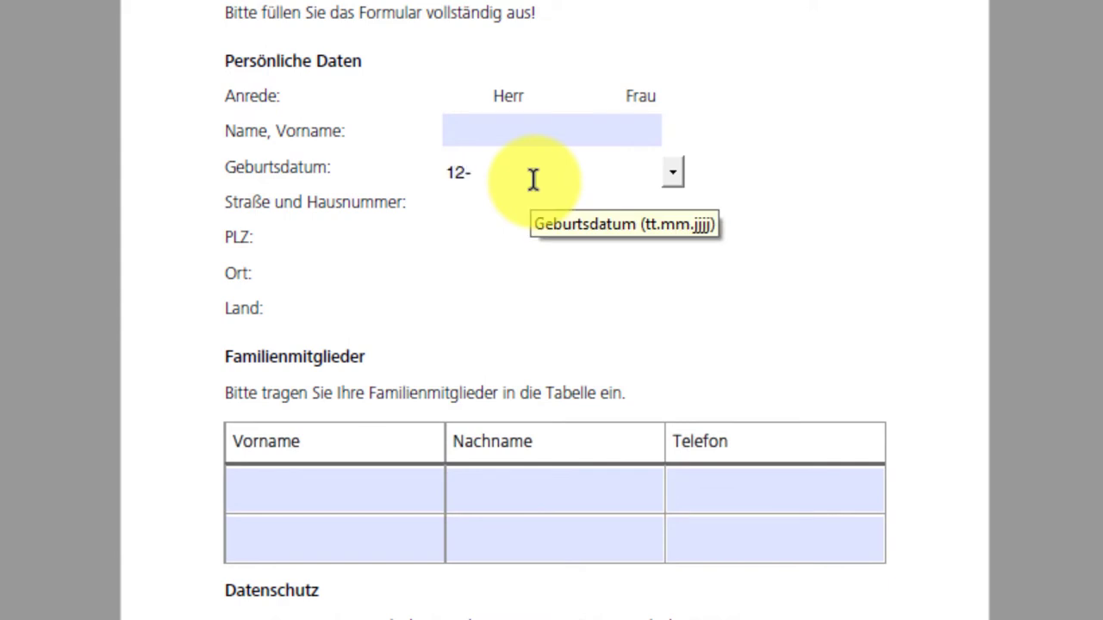
text(06)
text(-)
text(199)
text(98)
key(Return)
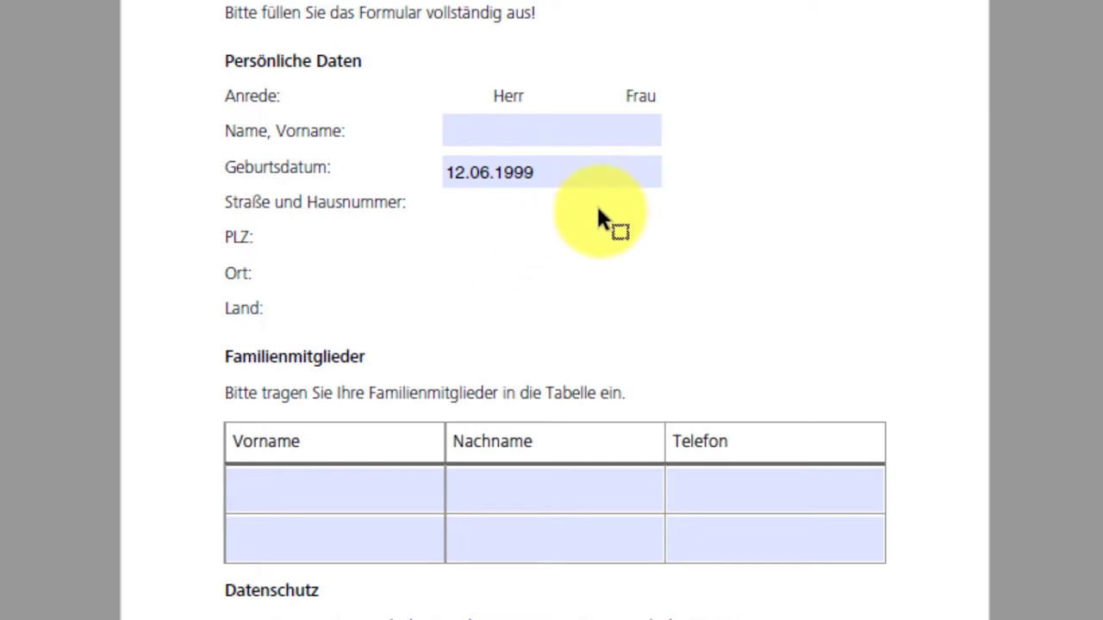
click(561, 173)
click(674, 172)
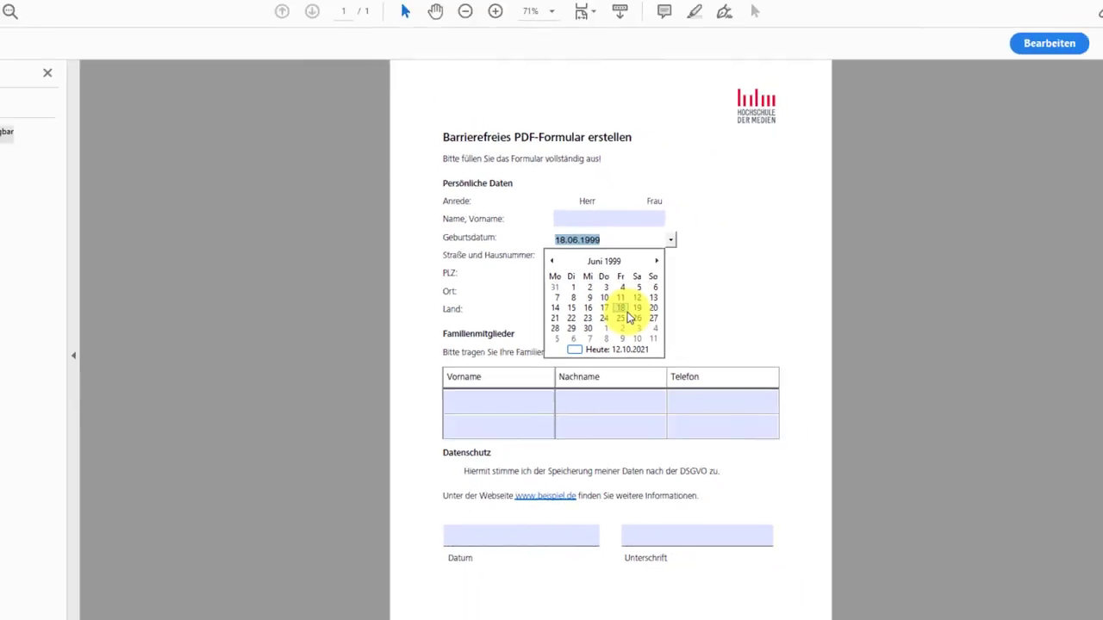
click(574, 306)
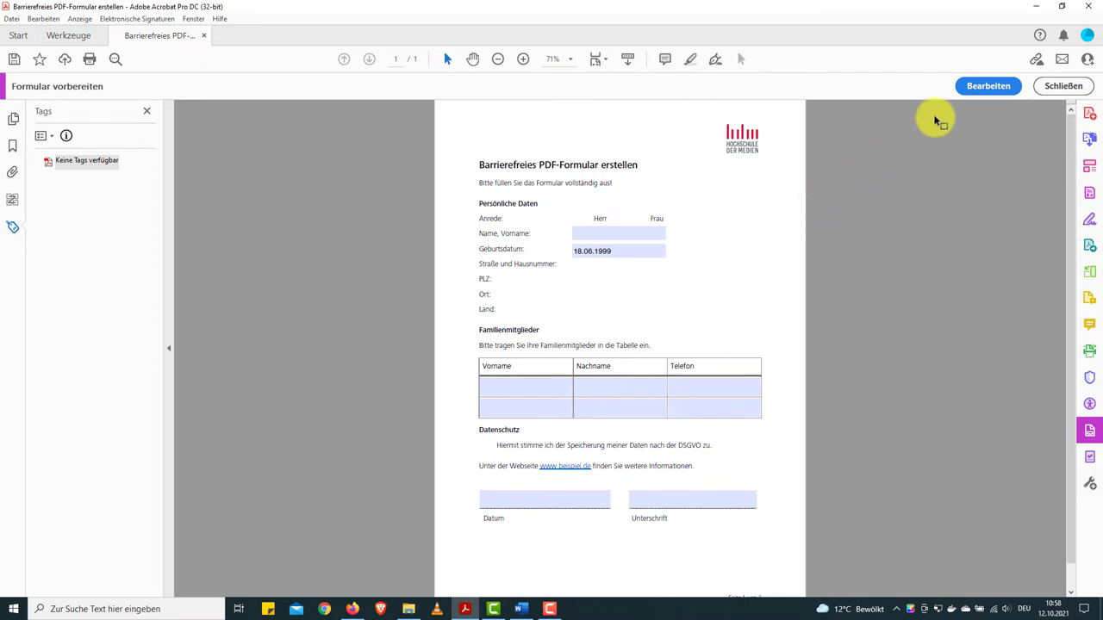
click(982, 87)
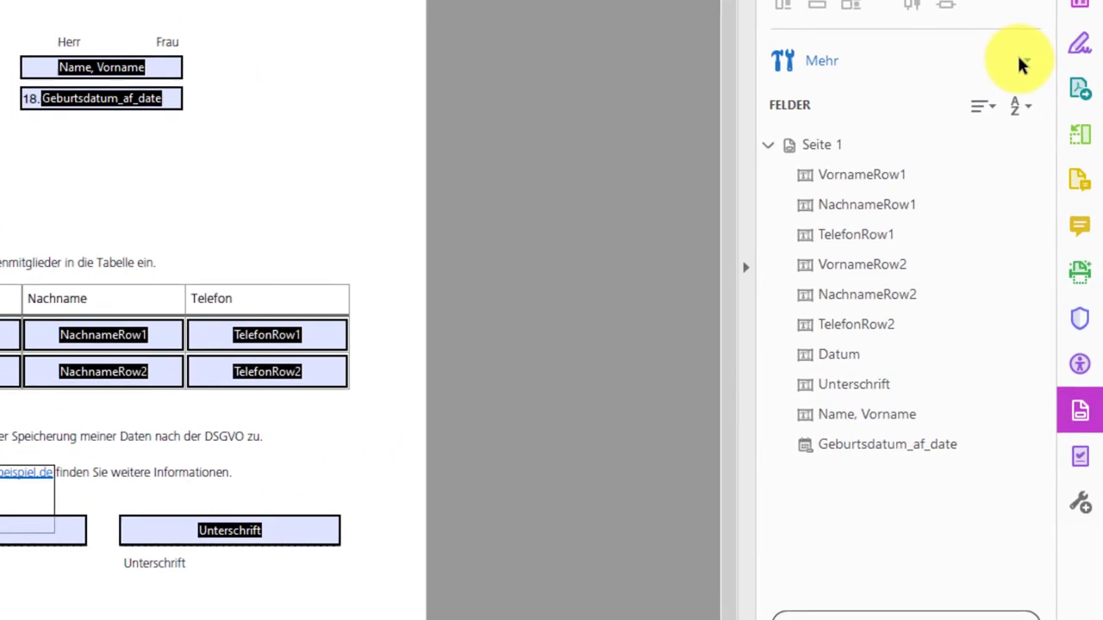
click(1058, 230)
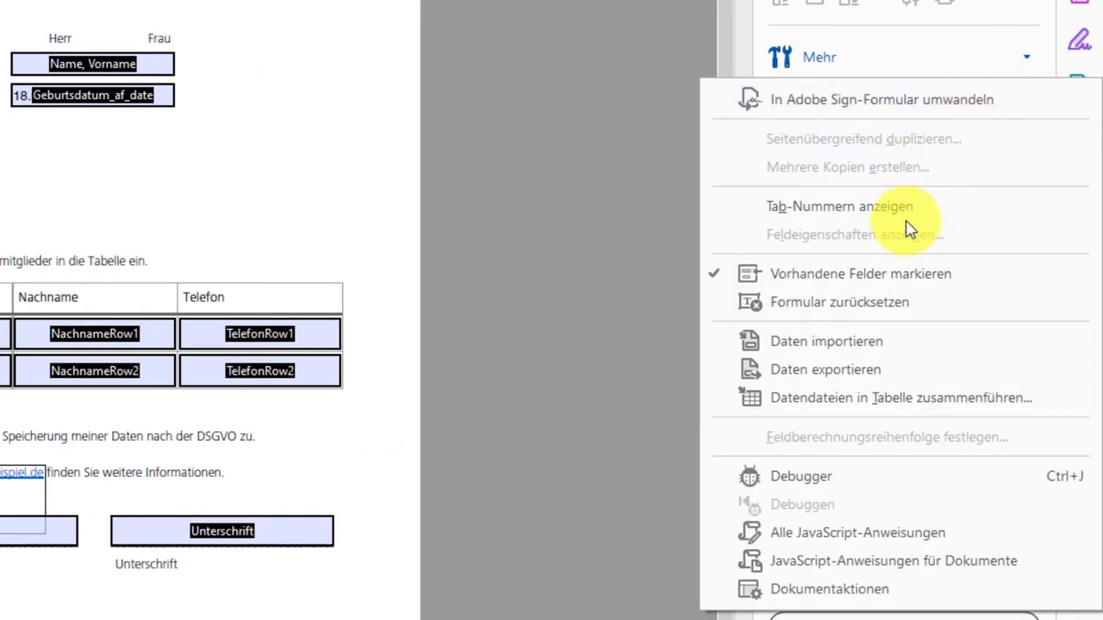
click(859, 303)
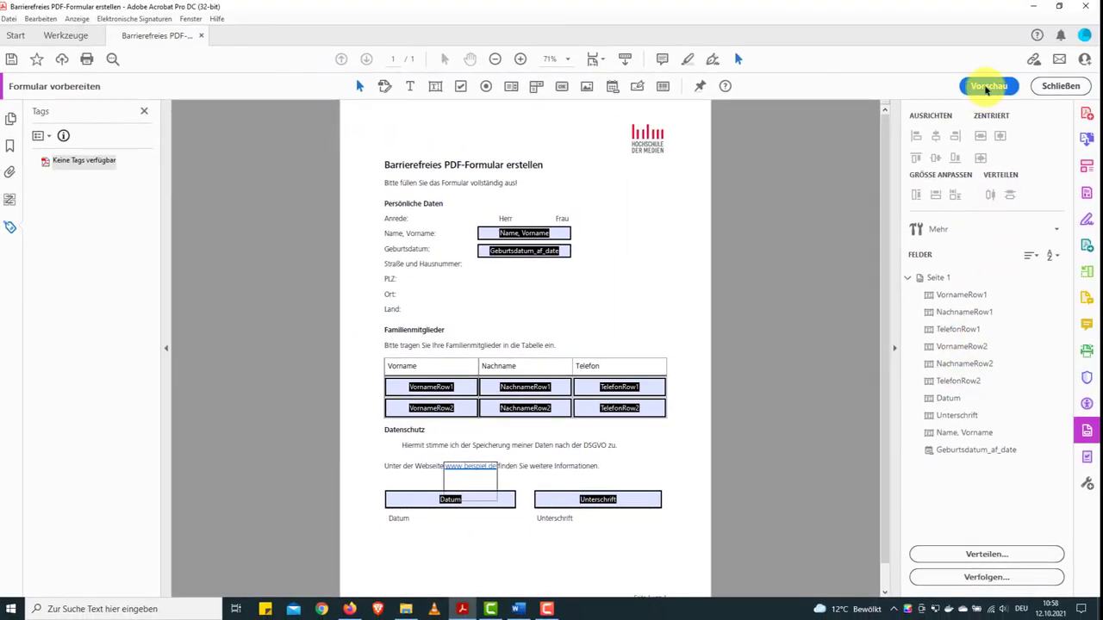
click(987, 86)
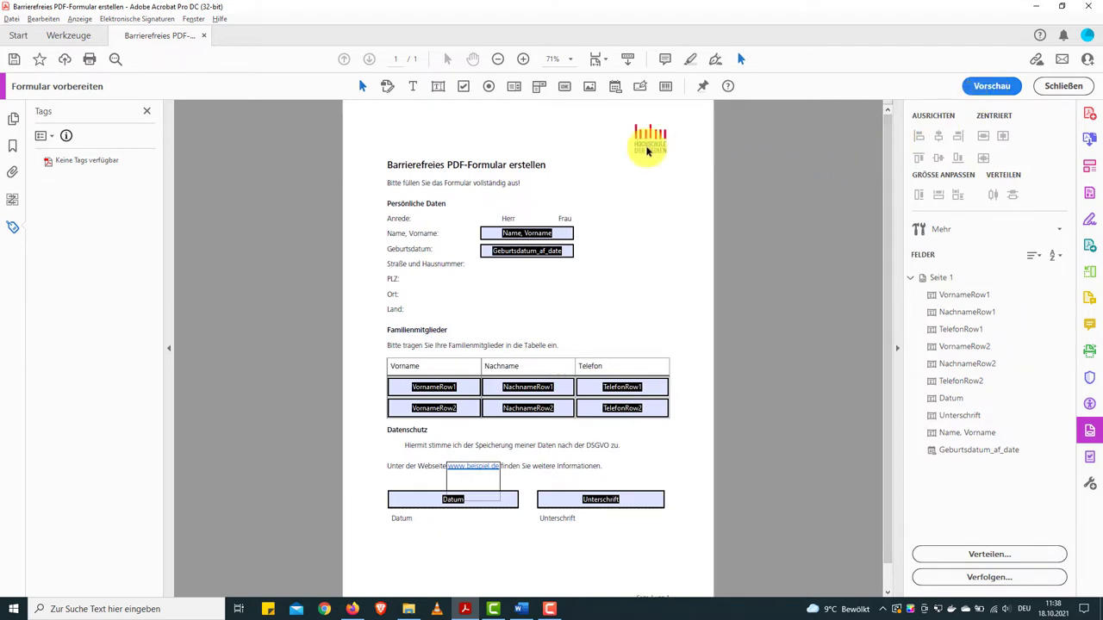
- Place a text field beside Straße und Hausnummer, naming and tooltipping it 'Straße und Hausnummer'
click(438, 86)
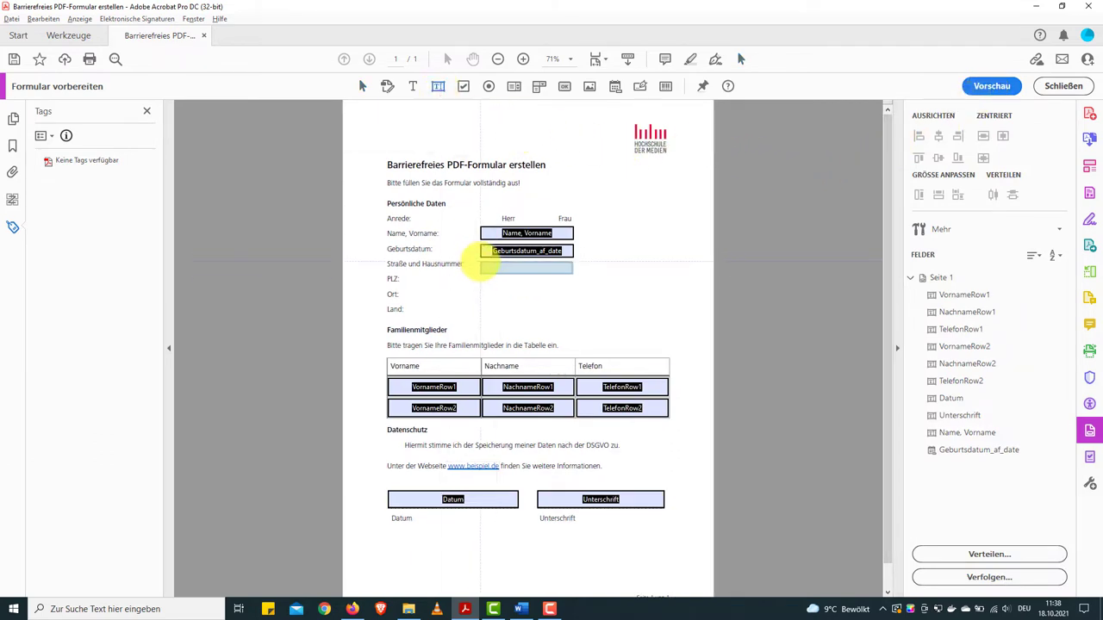
click(479, 268)
click(596, 312)
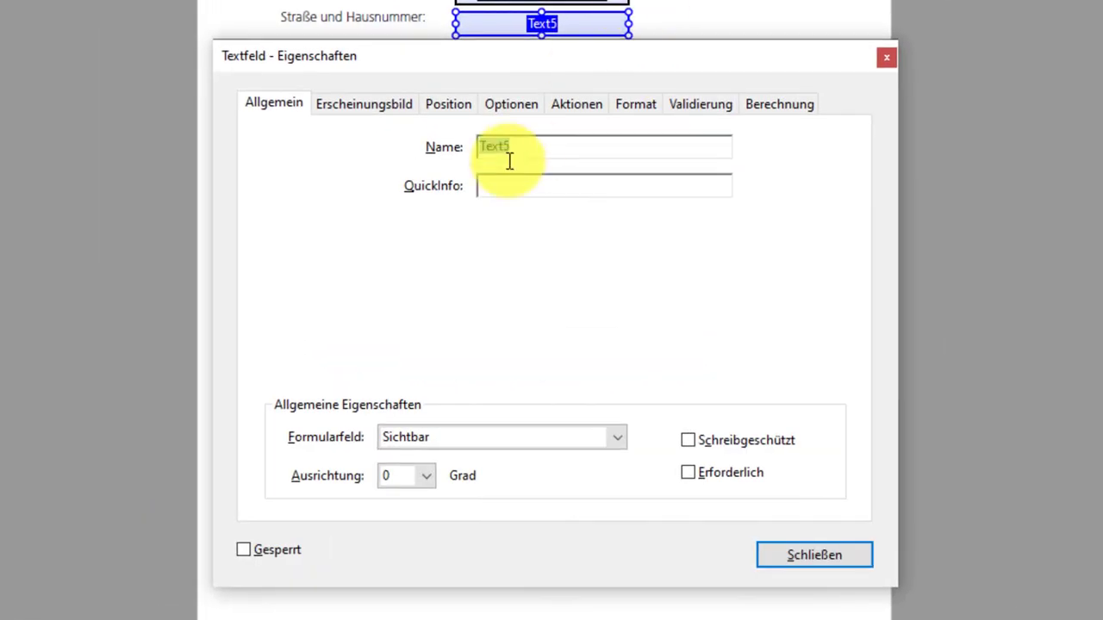
text(Straße und Hausnummer)
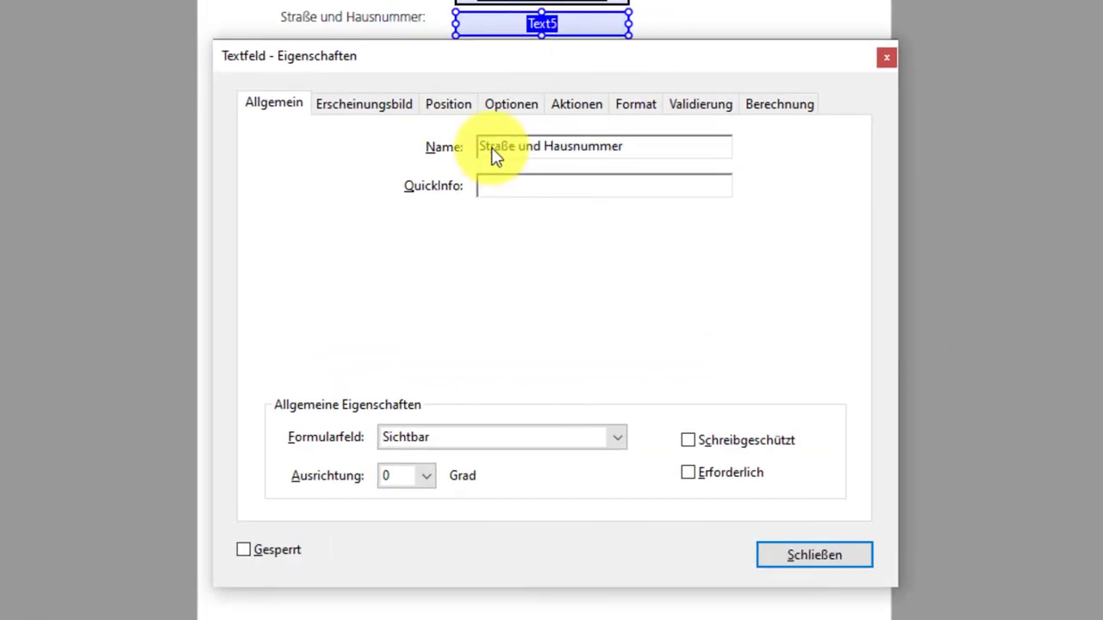
click(512, 187)
text(Straße und)
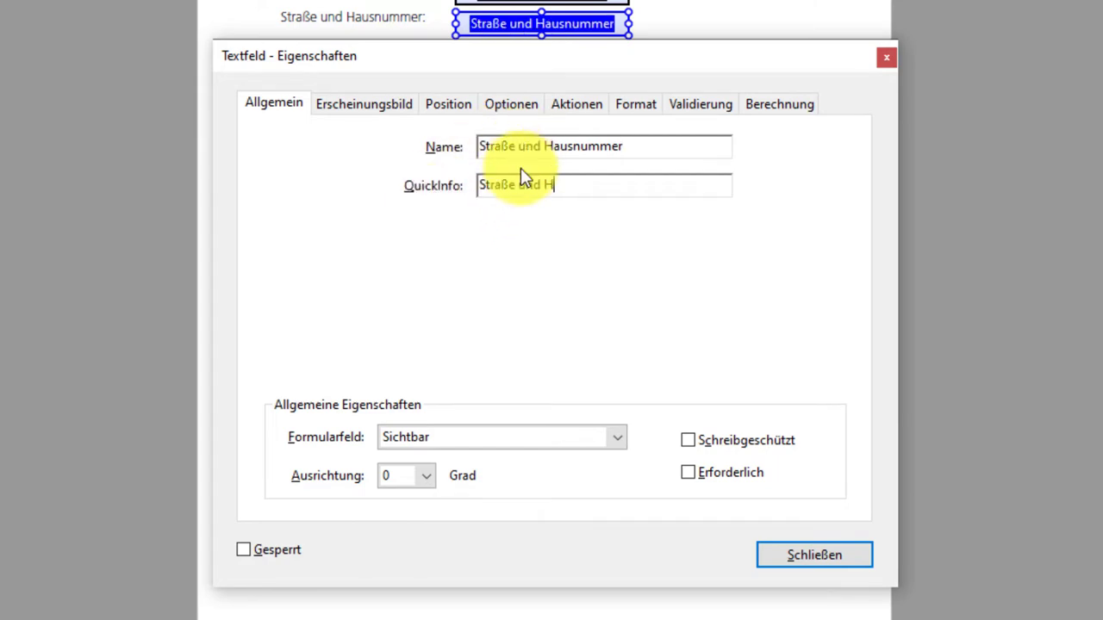
text(Hausnum)
text(mer)
click(754, 551)
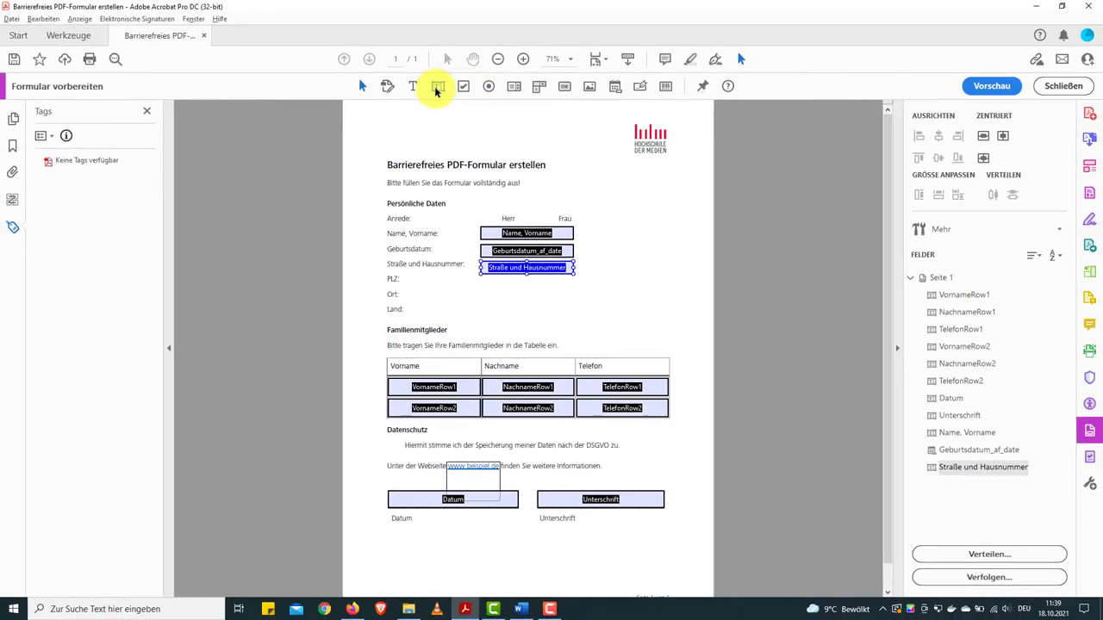
click(437, 86)
- Place a text field beside PLZ, named PLZ, with tooltip 'Postleitzahl'
click(479, 280)
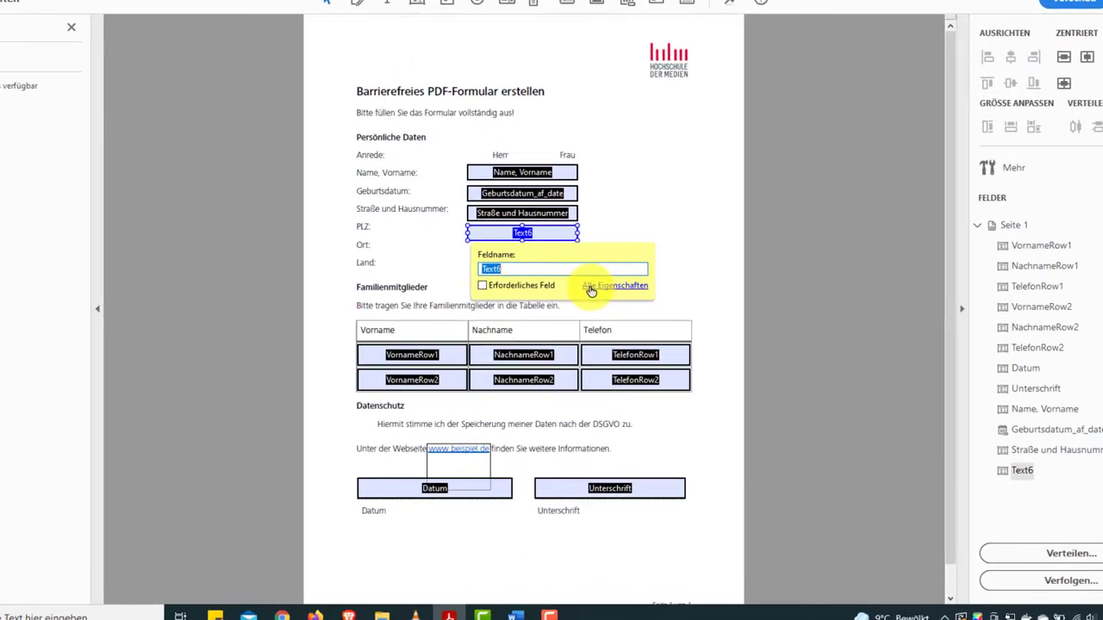
click(594, 329)
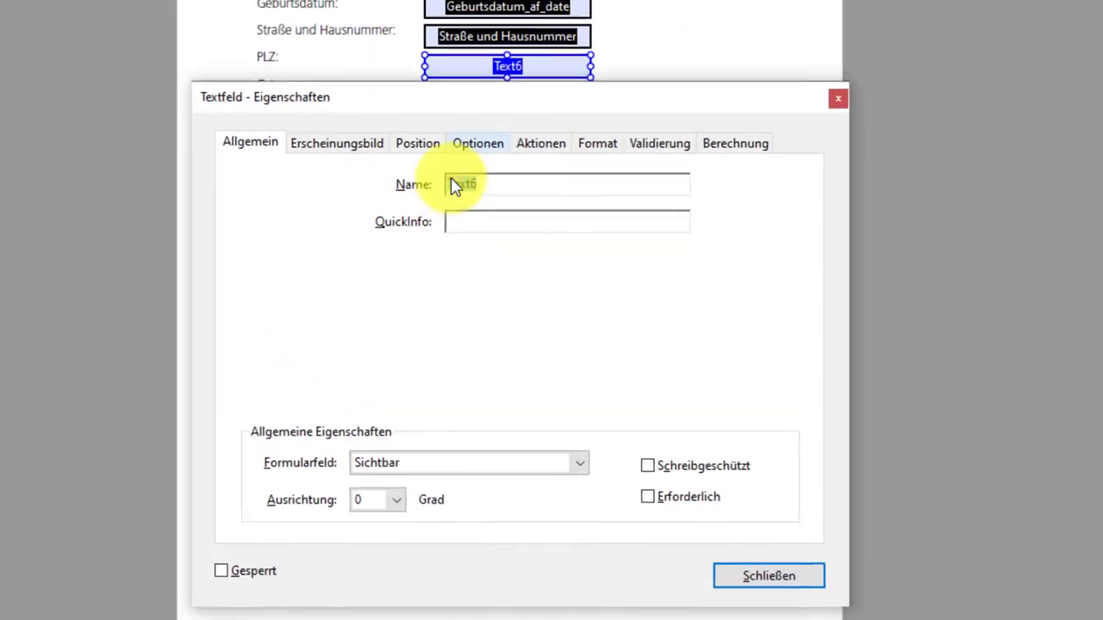
text(Postleitzahl)
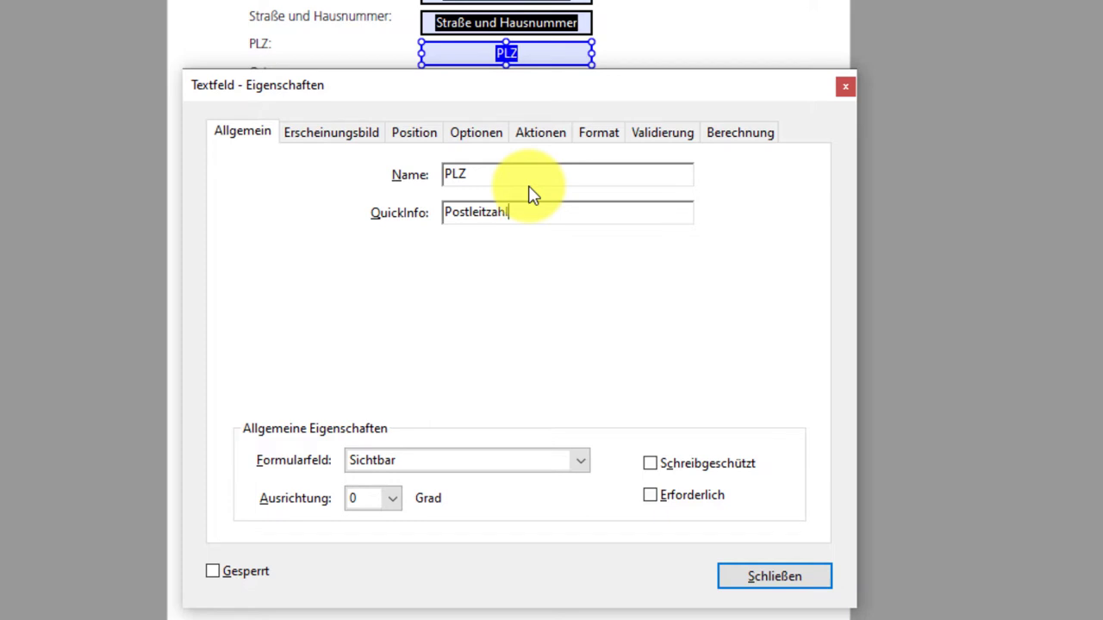
click(485, 175)
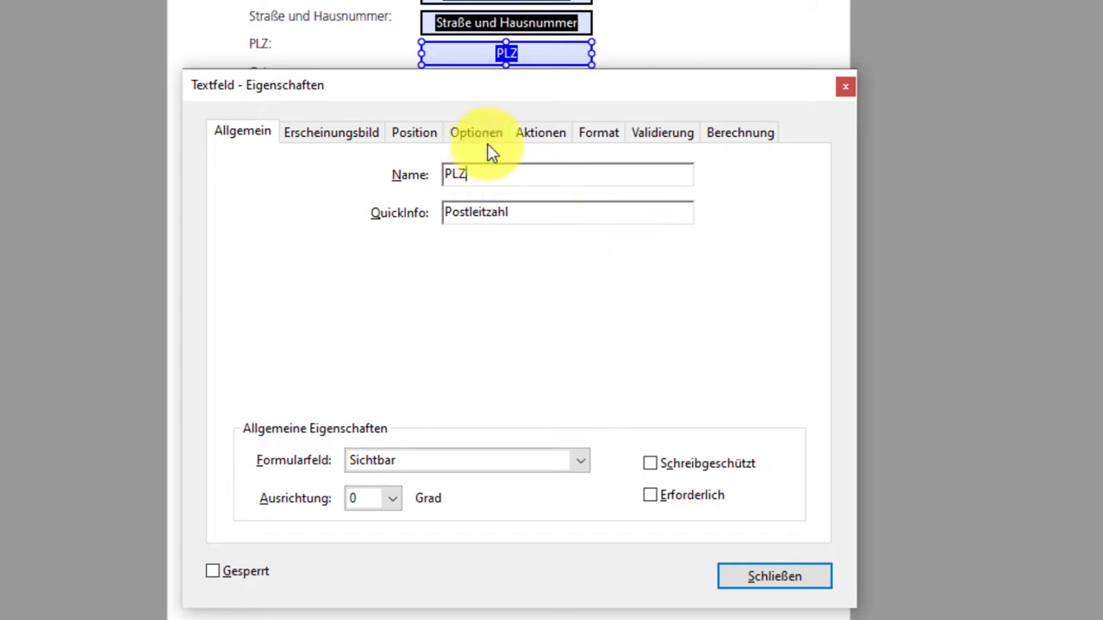
- Format the PLZ field as Zahlen with 0 decimal places
click(484, 136)
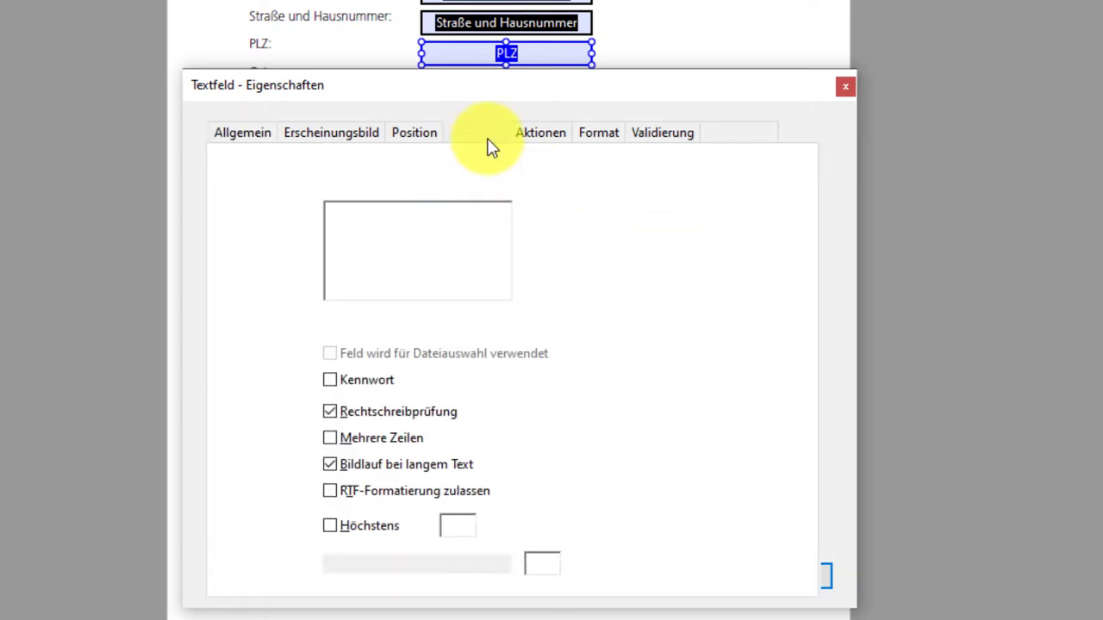
click(550, 138)
click(593, 142)
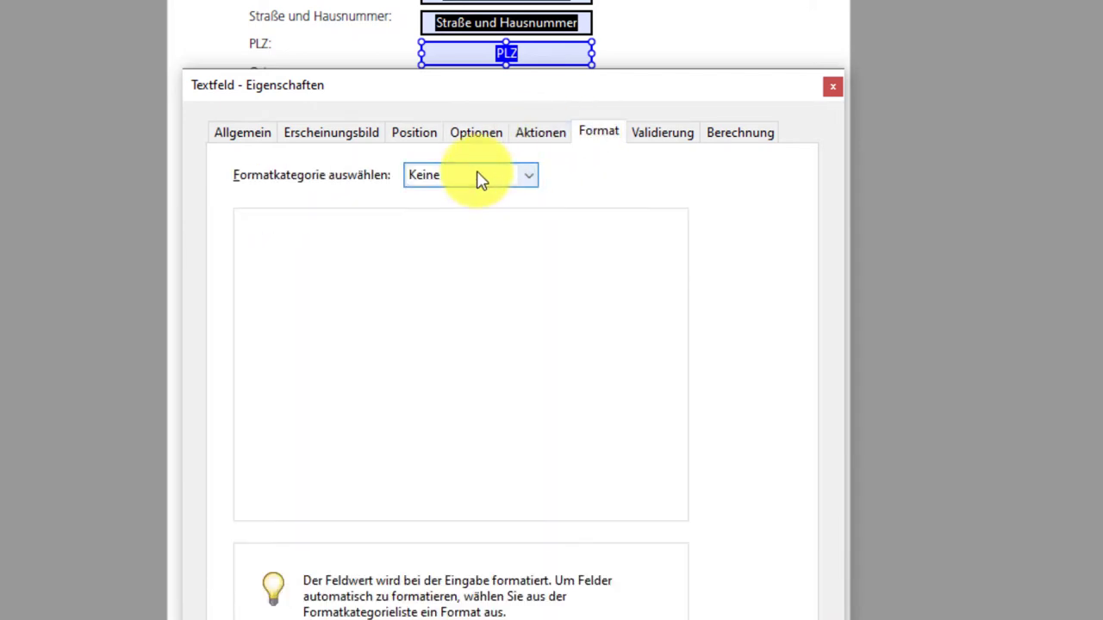
click(478, 176)
click(470, 216)
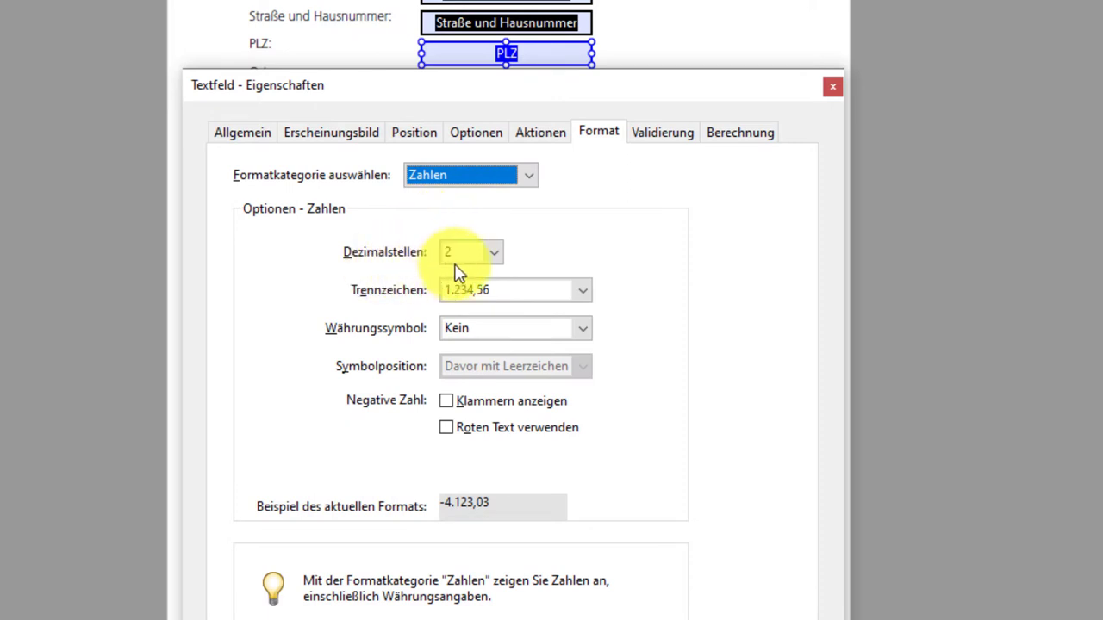
click(496, 256)
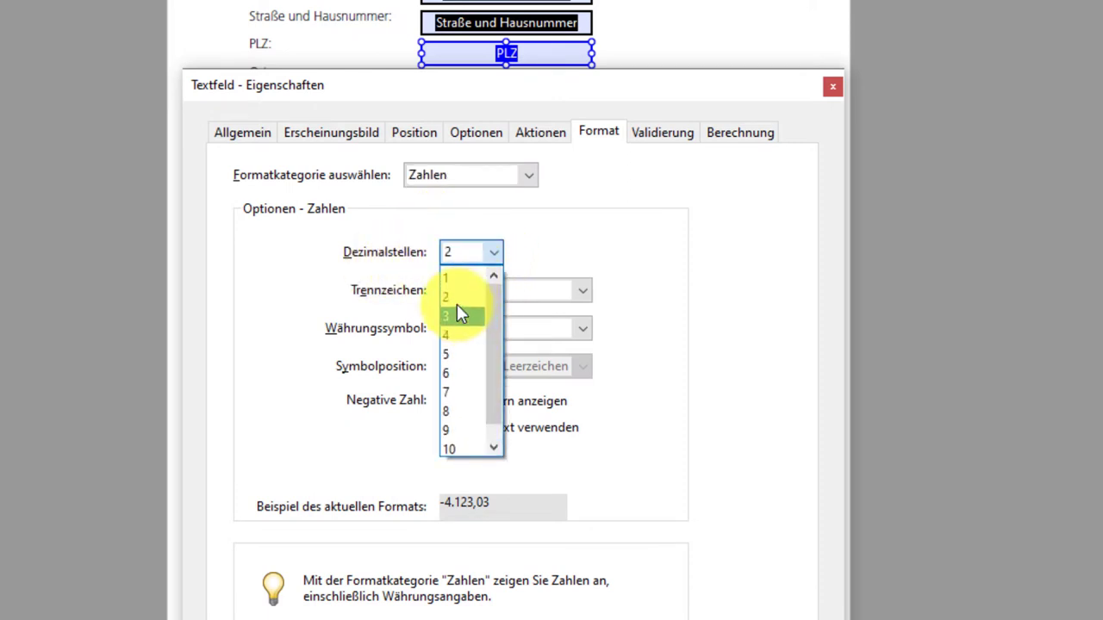
scroll(457, 315, up, 1)
click(457, 279)
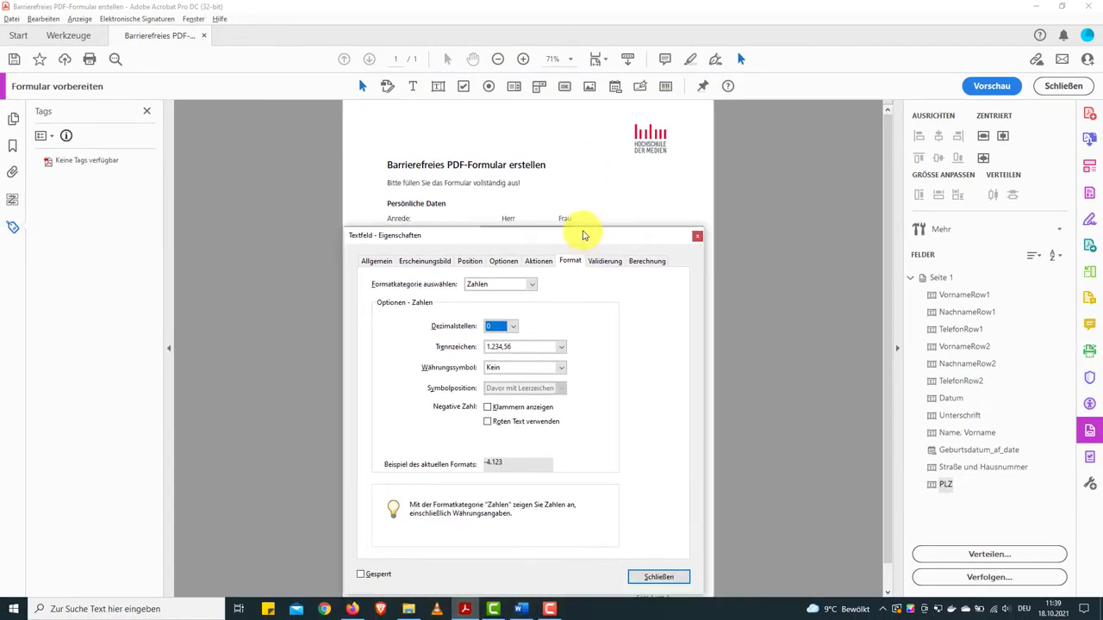
drag(583, 234, 577, 215)
click(654, 558)
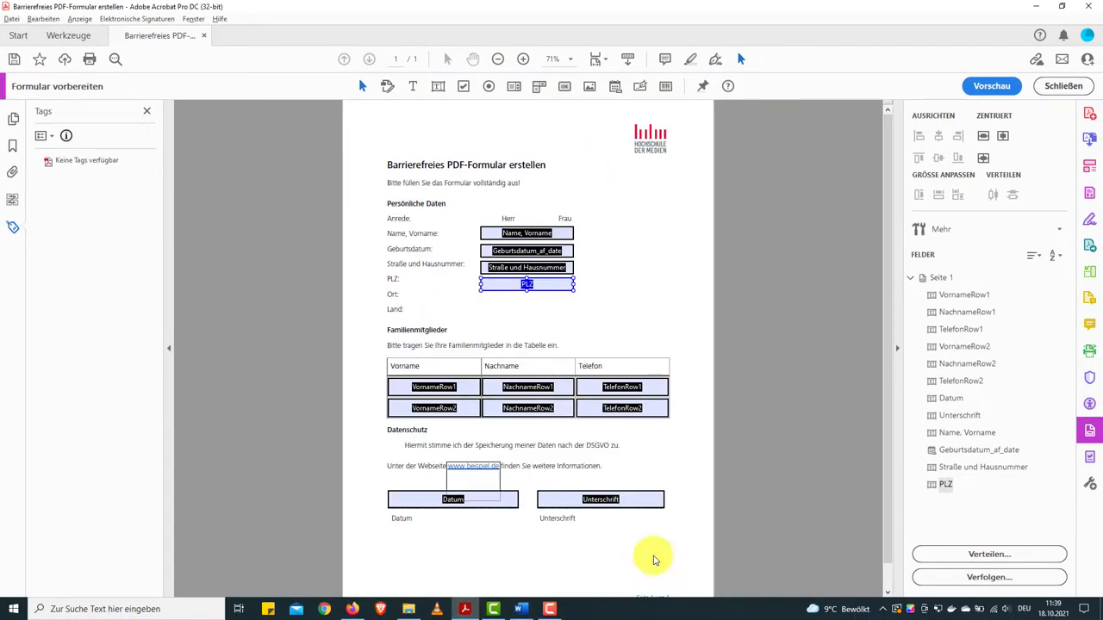
- Add a text field beside Ort, named Ort, with tooltip 'Ort'
click(438, 86)
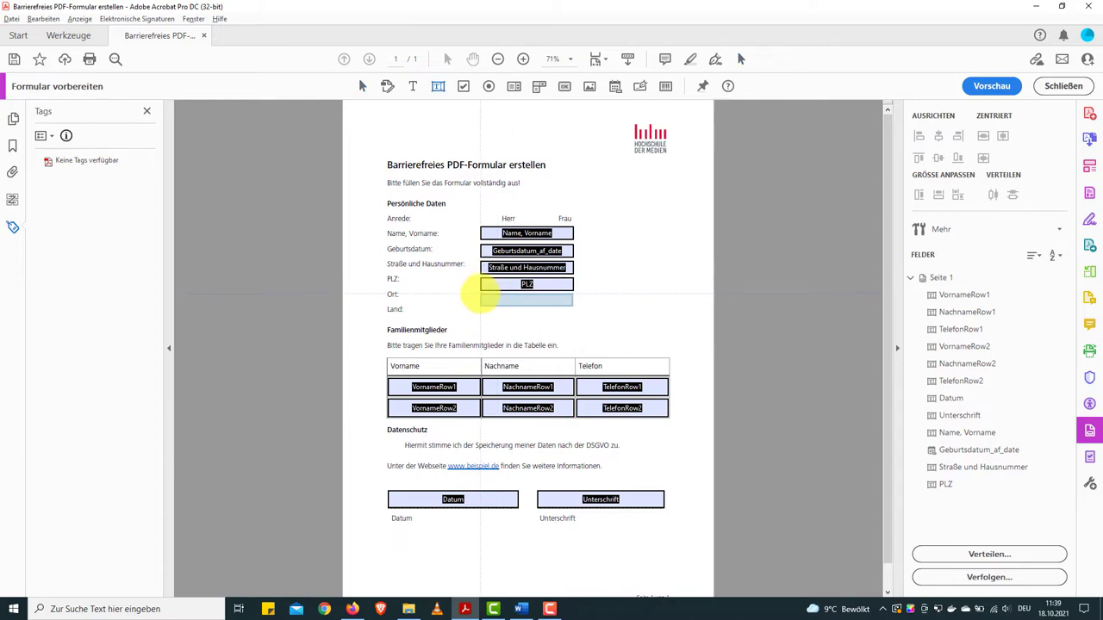
click(482, 296)
click(594, 344)
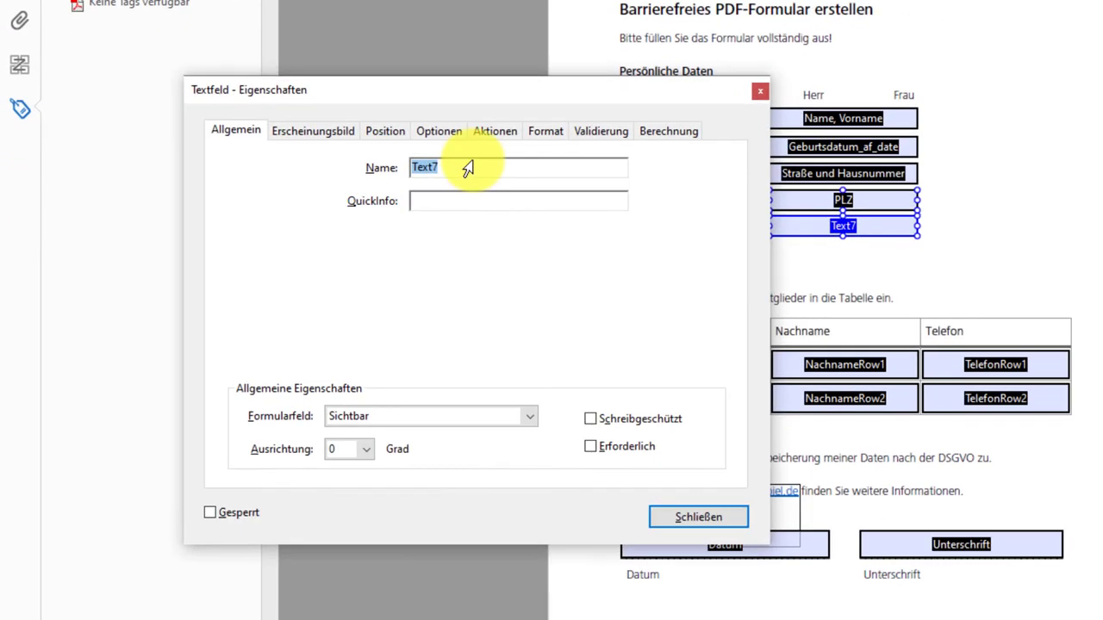
key(Tab)
text(Ort)
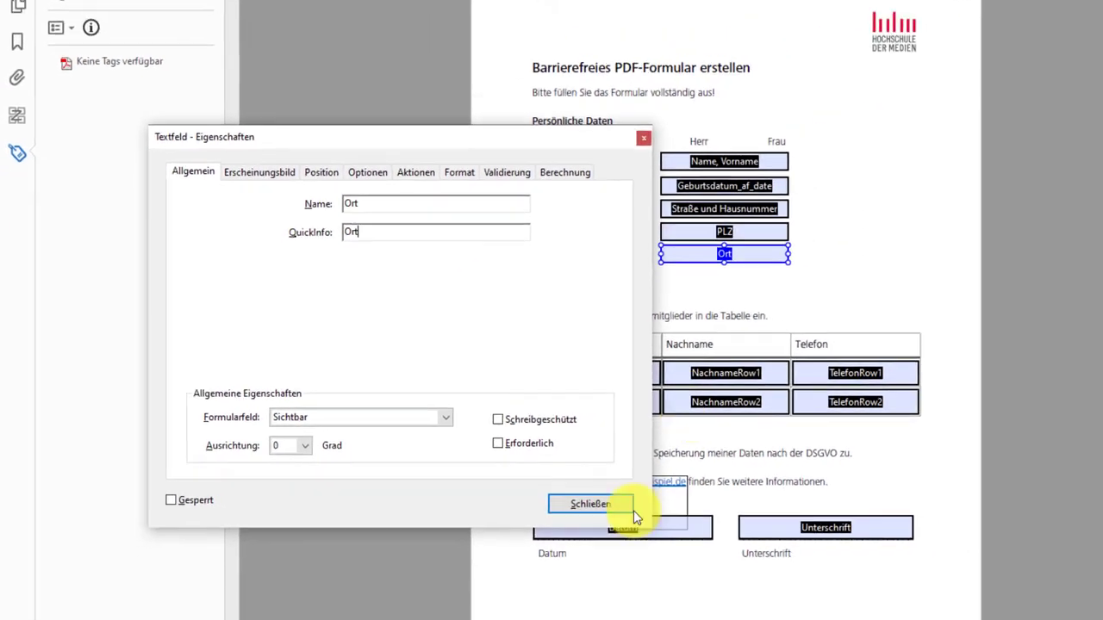
click(715, 517)
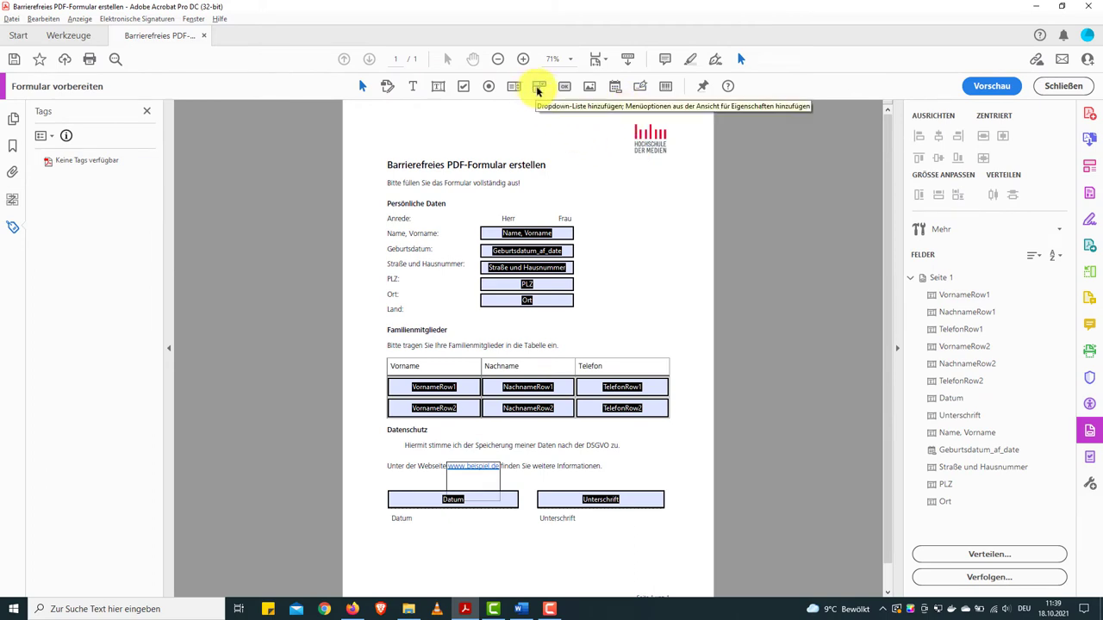
- Place a dropdown beside Land, named 'Land' with tooltip 'Land'
click(538, 87)
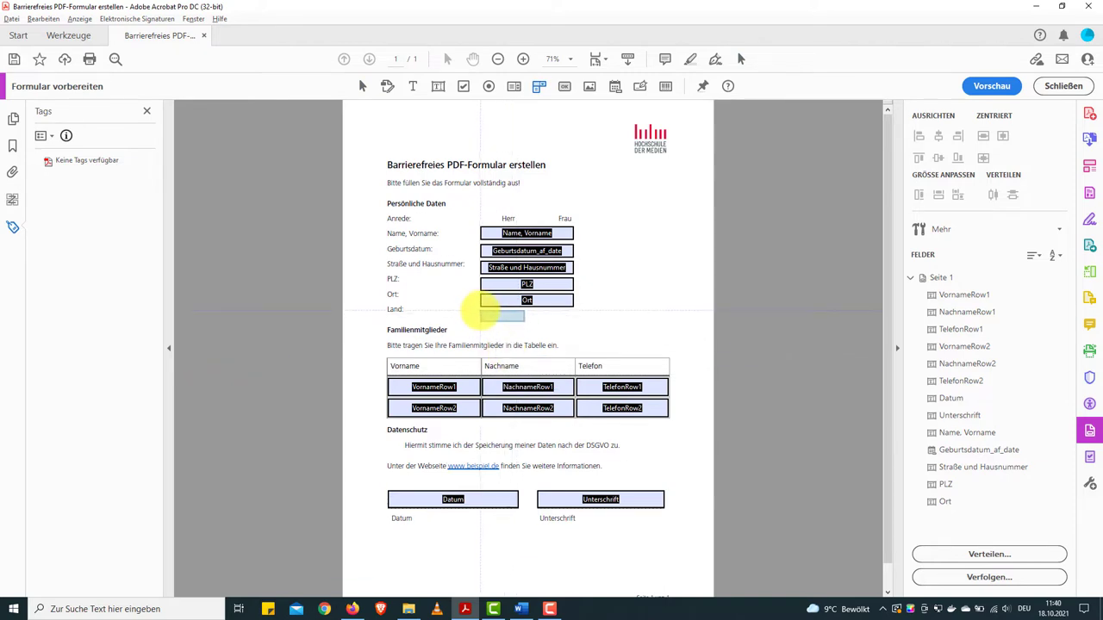
click(481, 313)
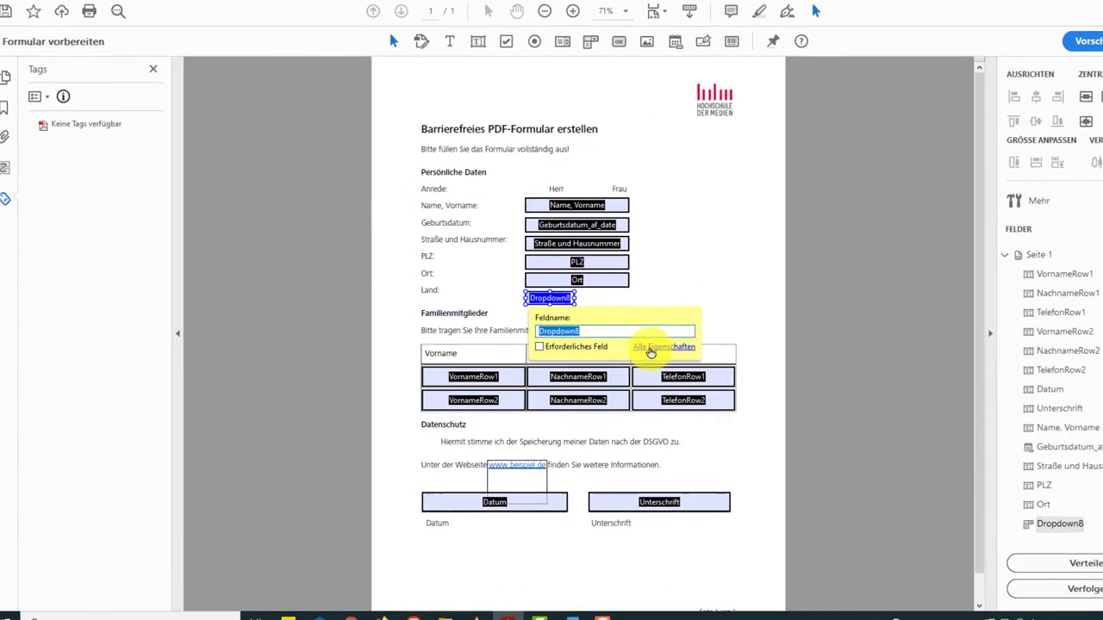
click(593, 365)
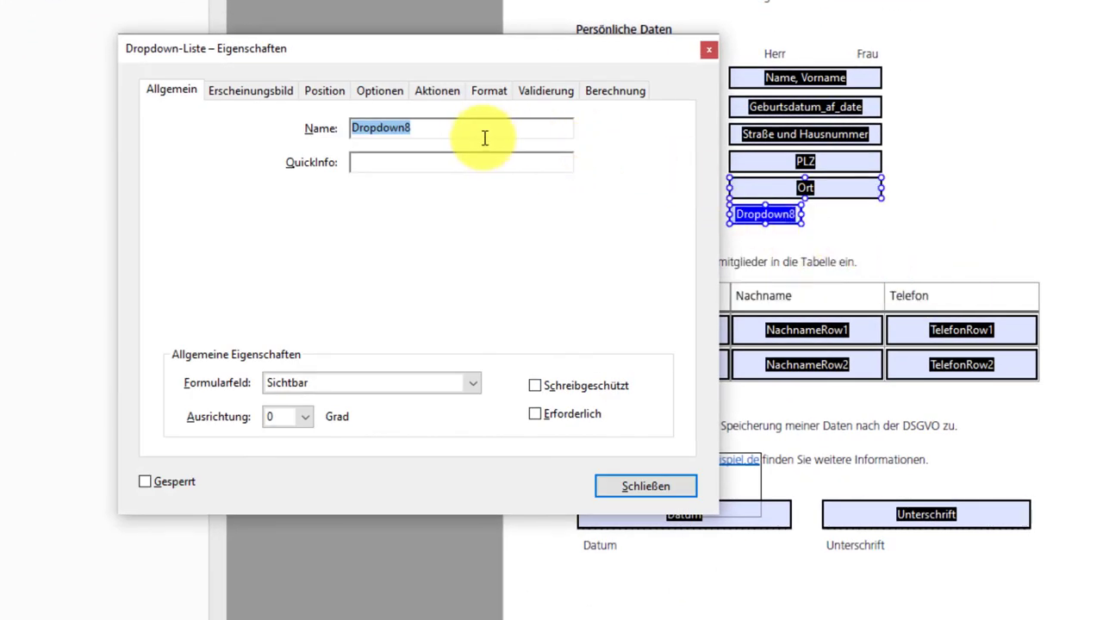
text(Land)
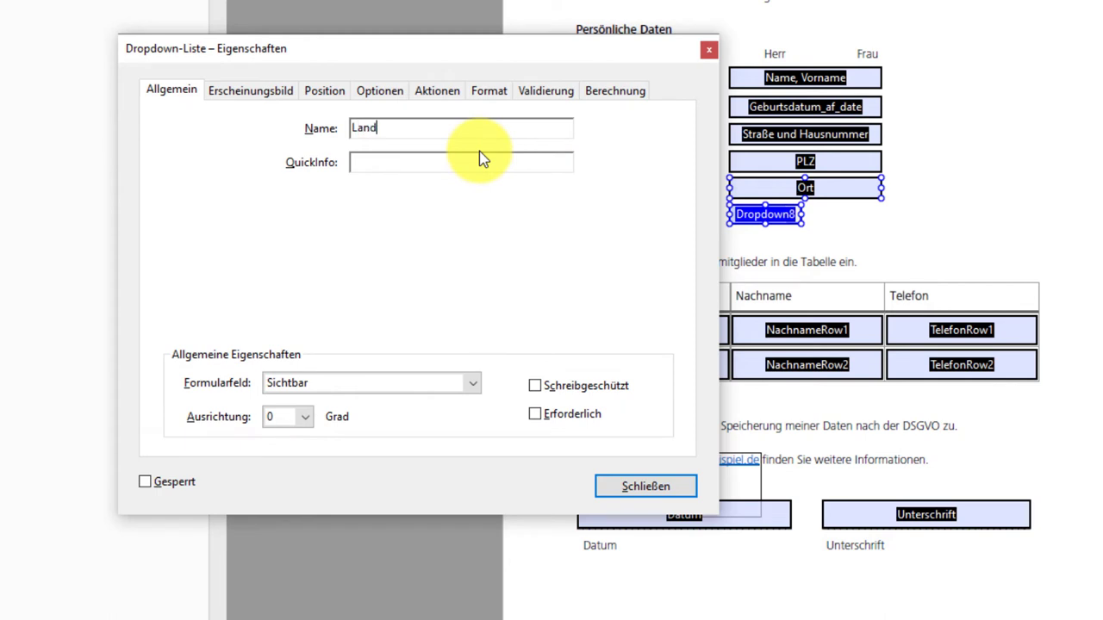
key(Tab)
text(Land)
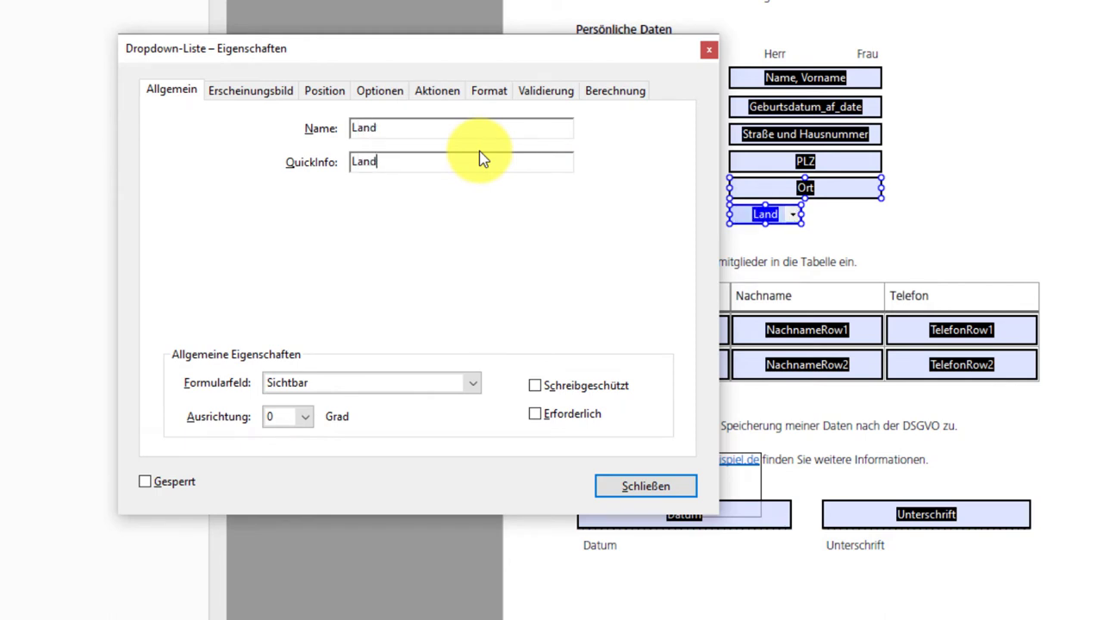
- Add the choices Deutschland, Belgien, China and Peru to the Land dropdown
click(383, 92)
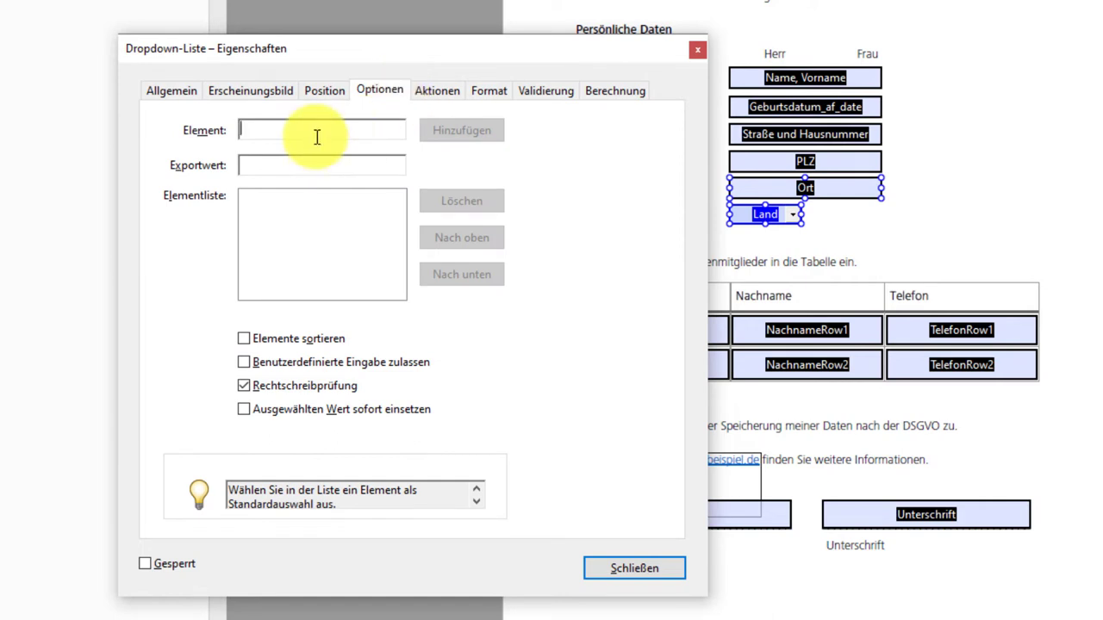
text(Deutschland)
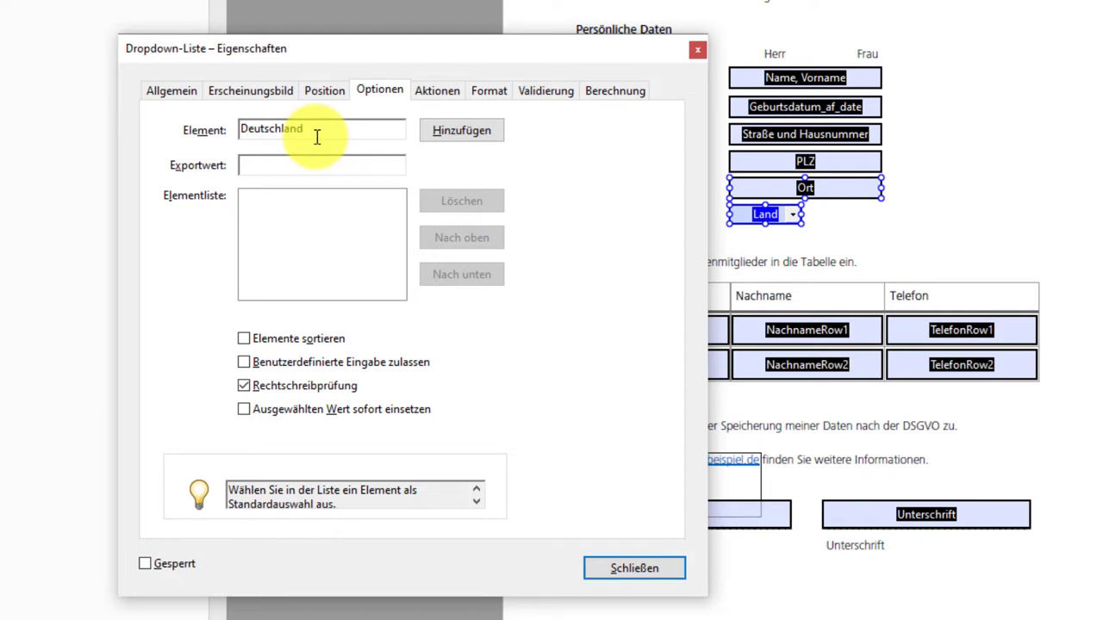
click(293, 165)
text(Deutschland)
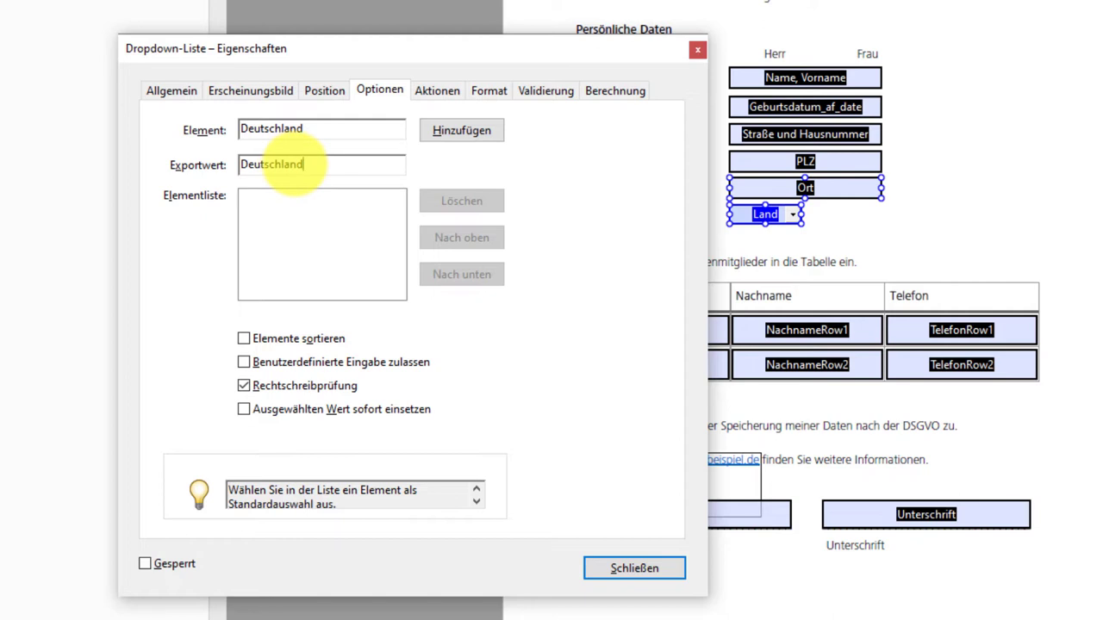
click(476, 136)
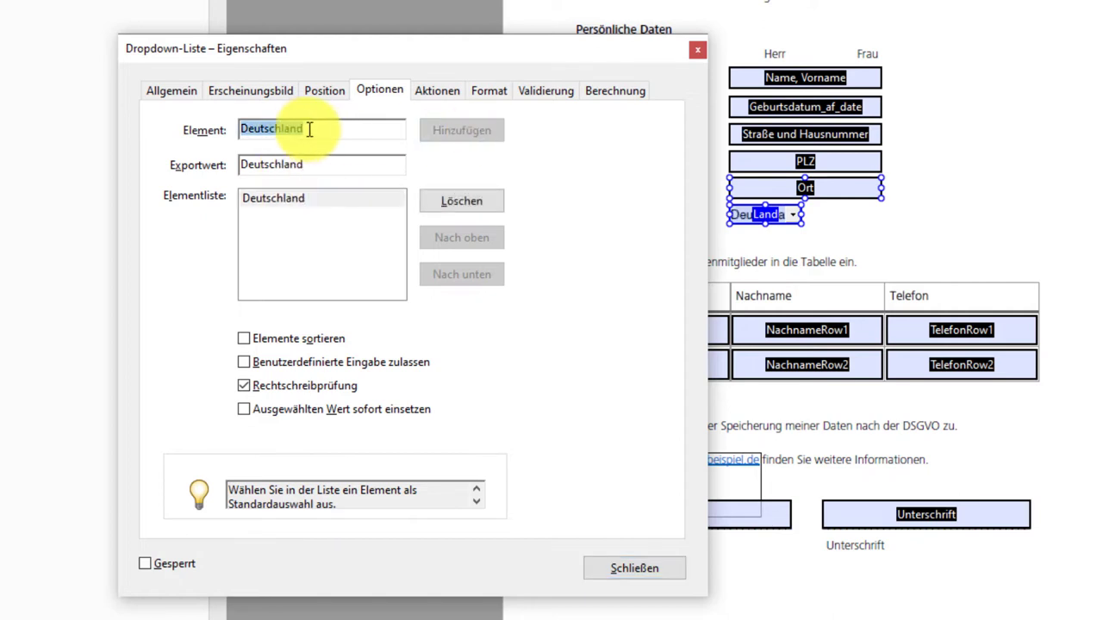
text(Belgien)
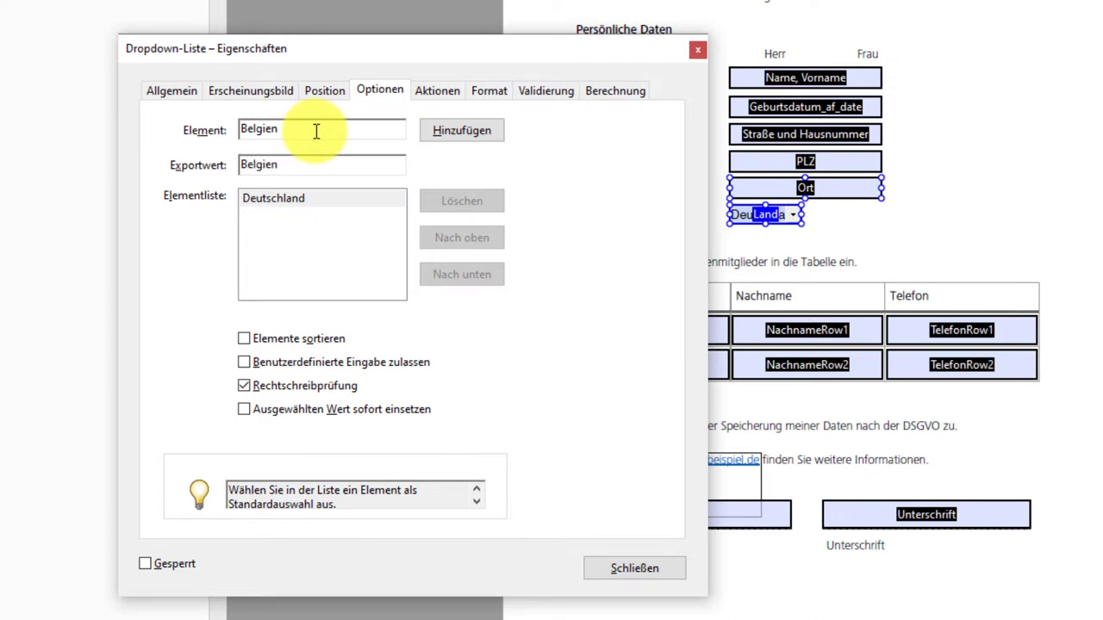
click(469, 128)
text(China)
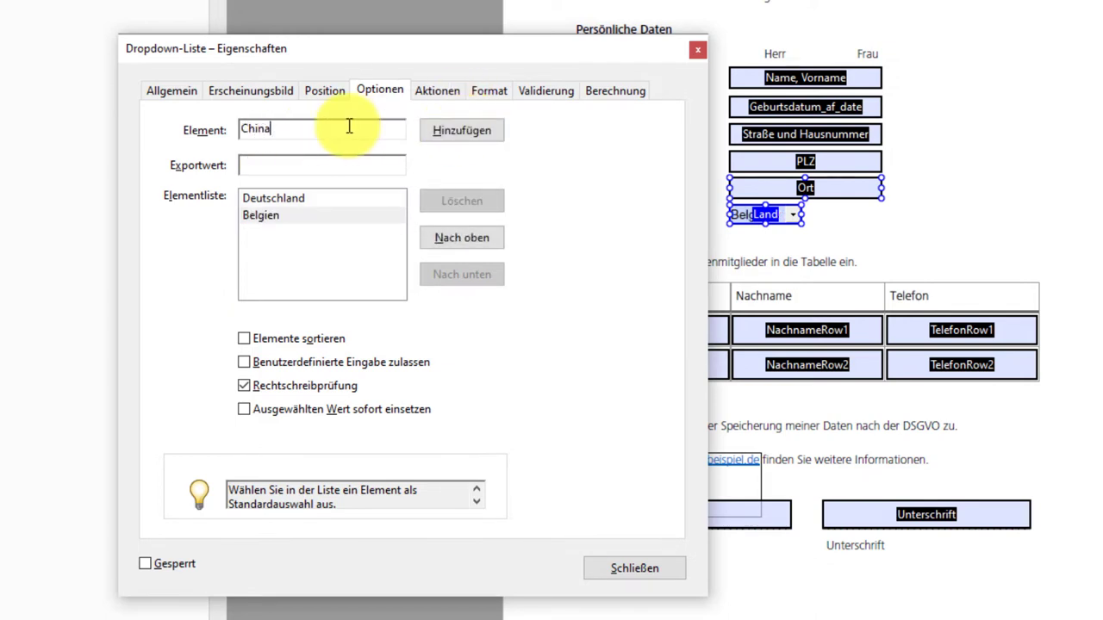
key(Tab)
key(Return)
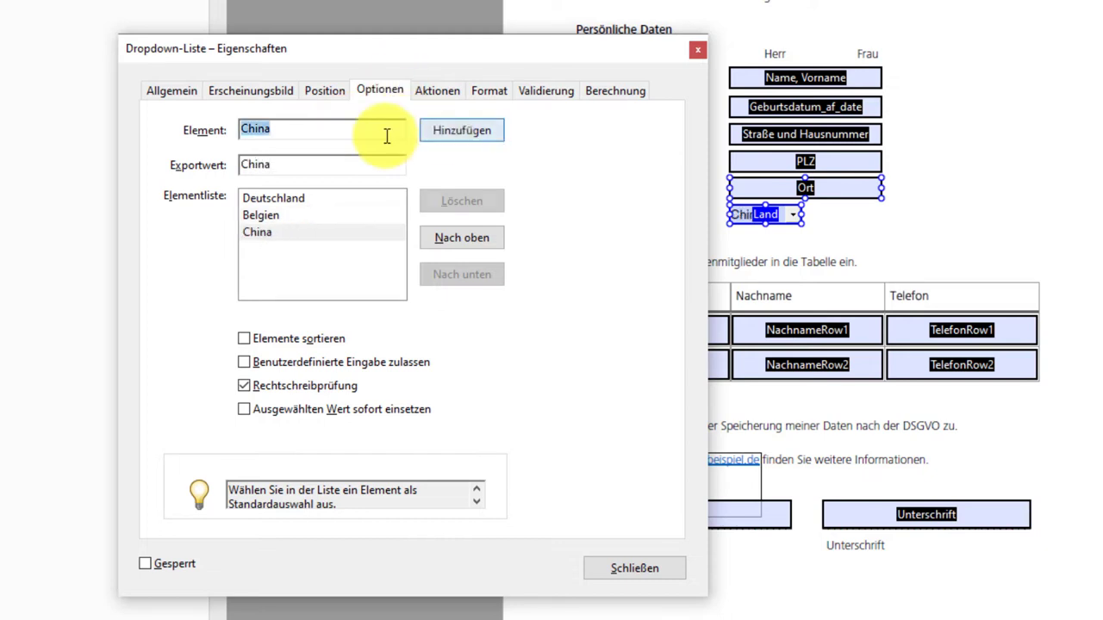
text(Peru)
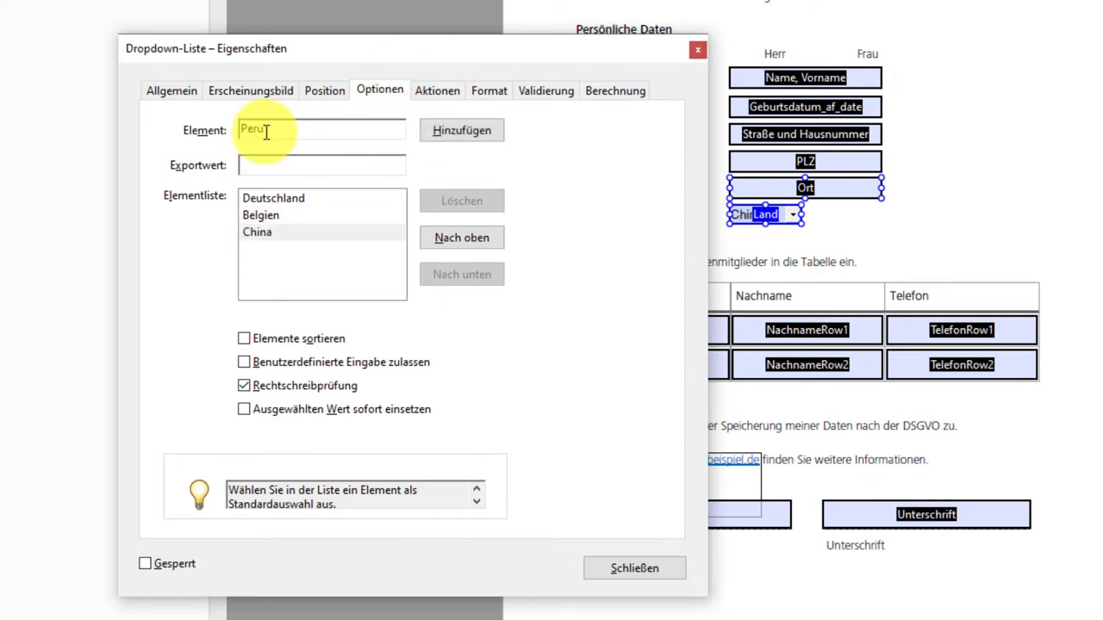
key(Tab)
click(462, 130)
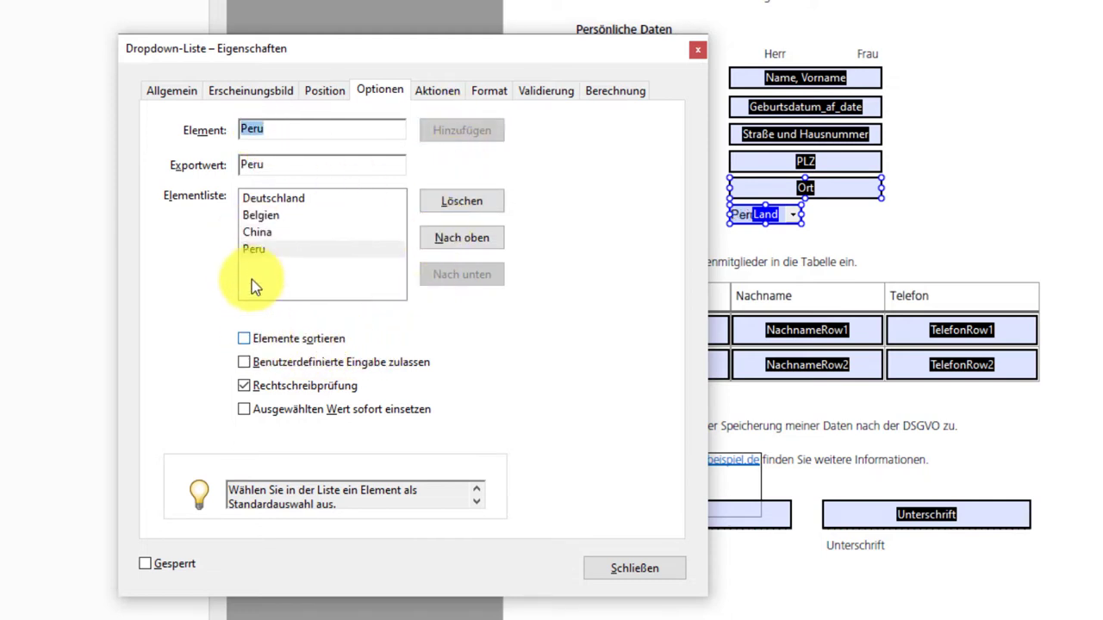
- Sort the Land choices alphabetically and make Belgien the default
click(244, 339)
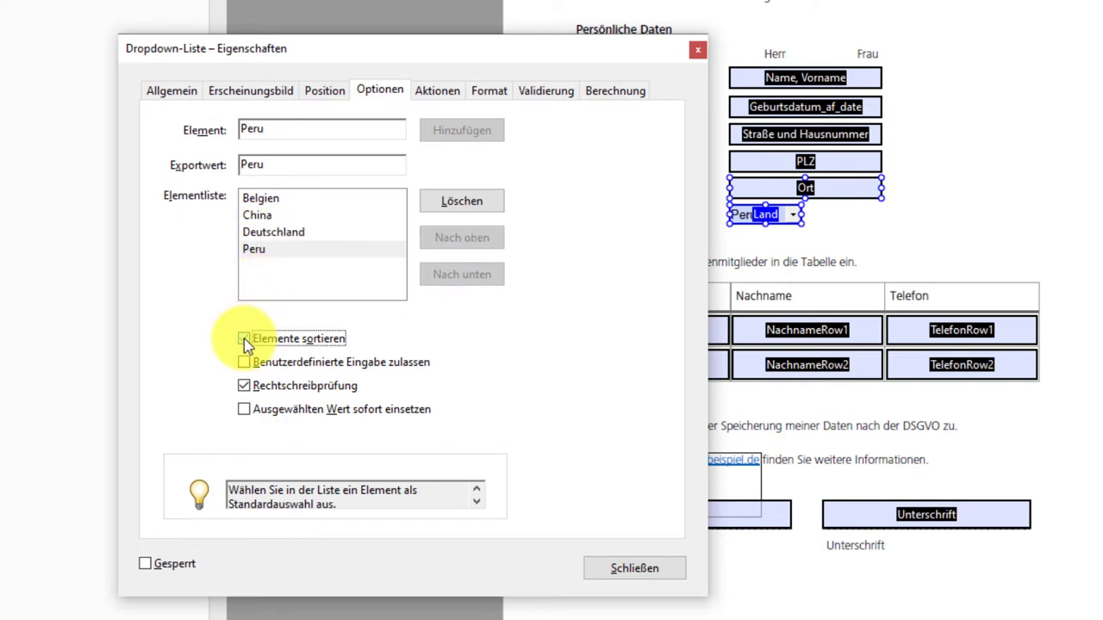
click(274, 202)
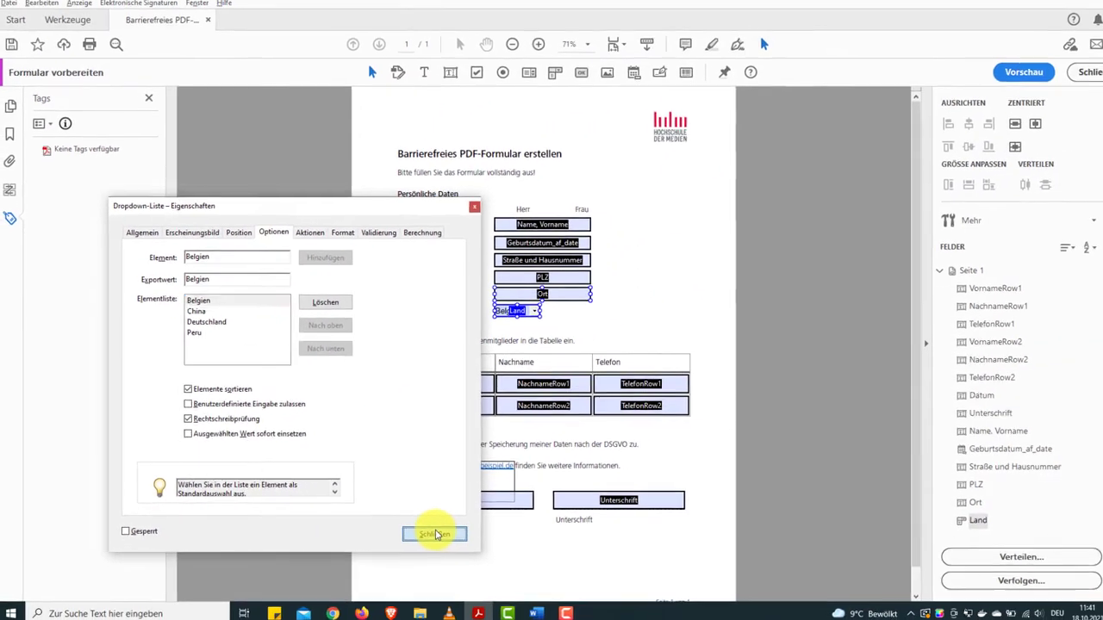
click(634, 567)
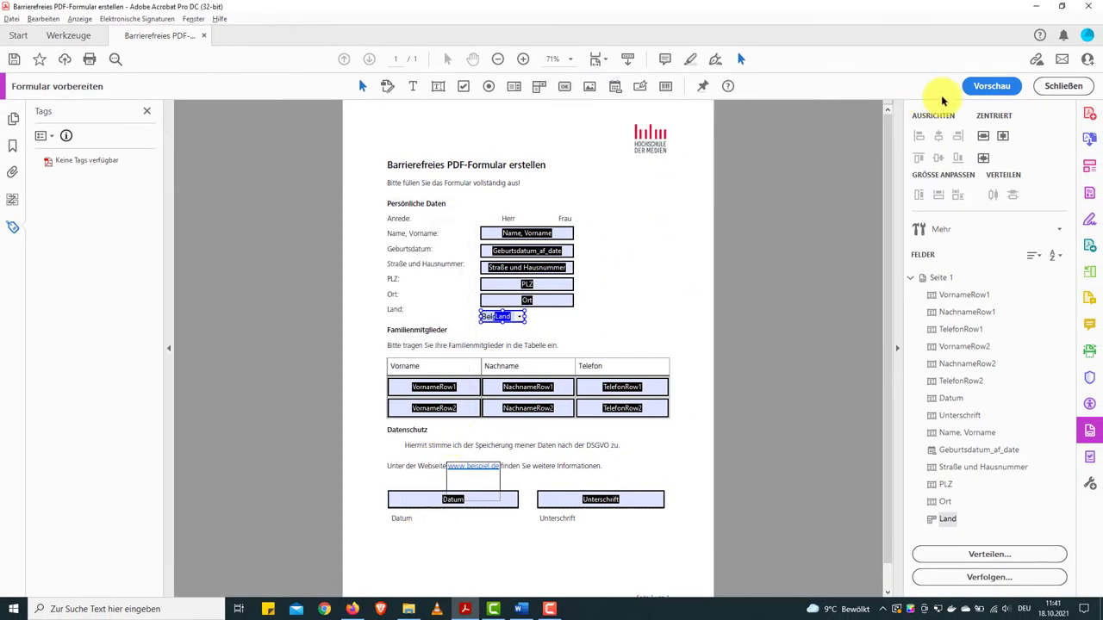
- Preview the Land dropdown, then back in editing place a radio button beside Herr
click(987, 86)
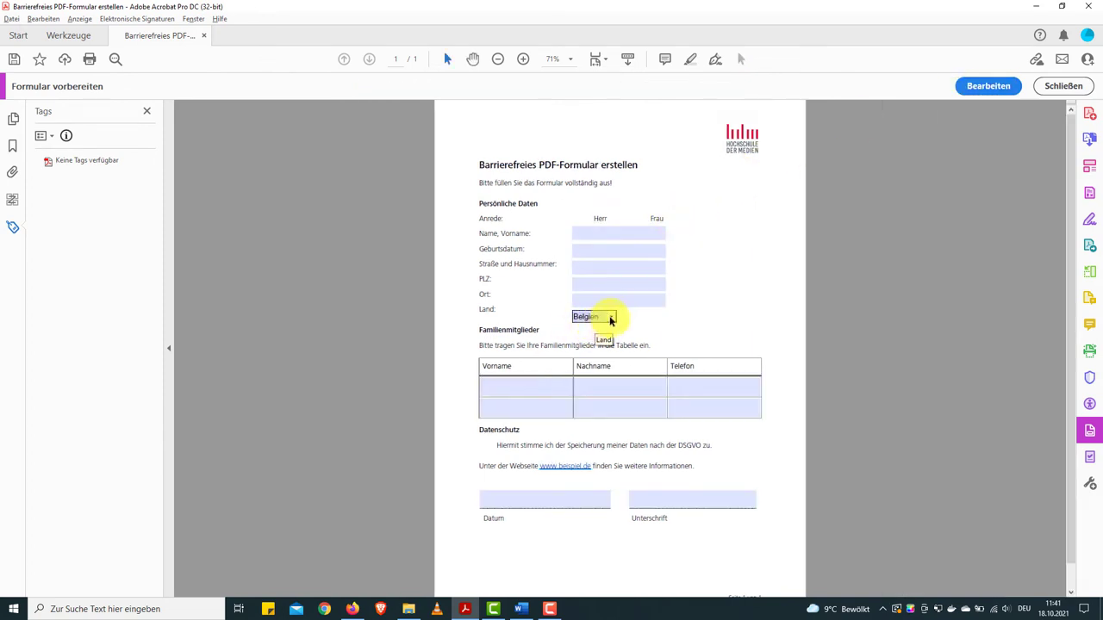
click(734, 252)
click(974, 87)
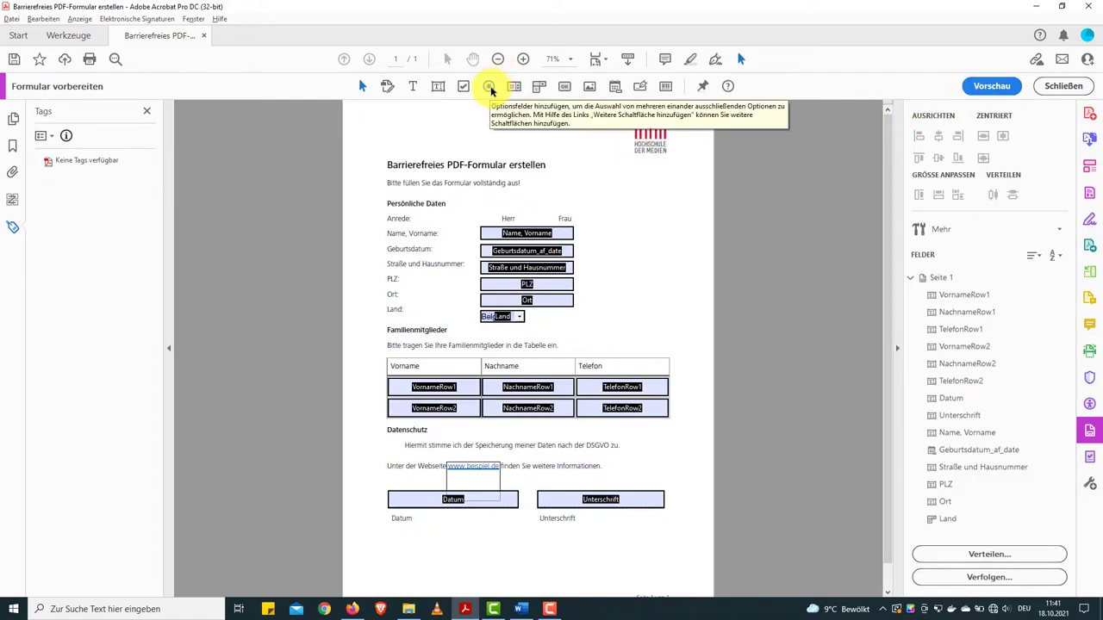
click(490, 87)
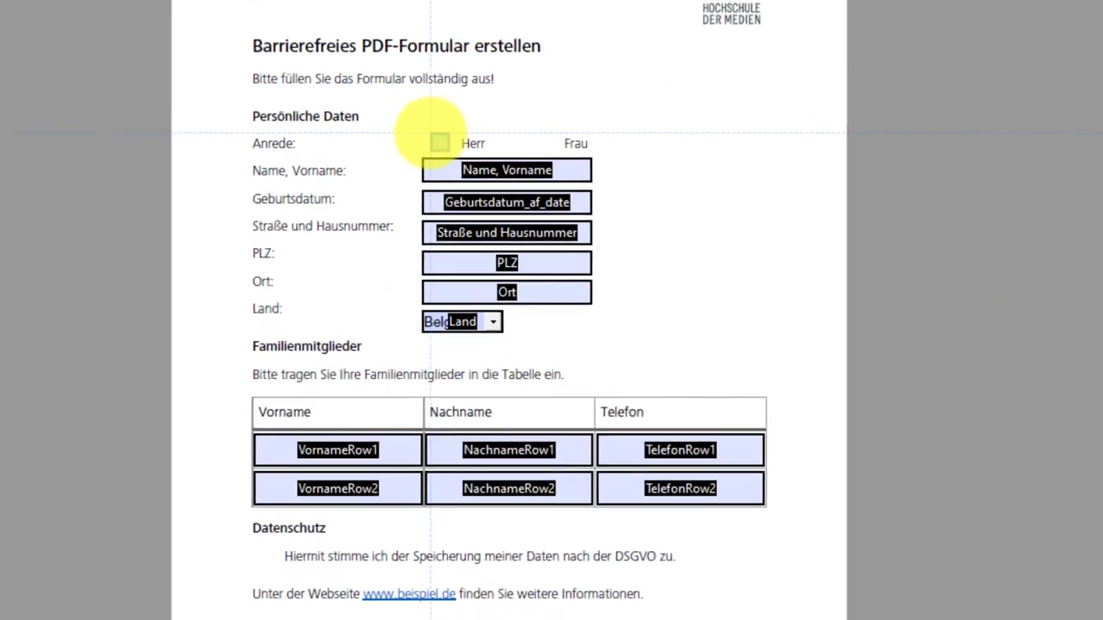
click(489, 216)
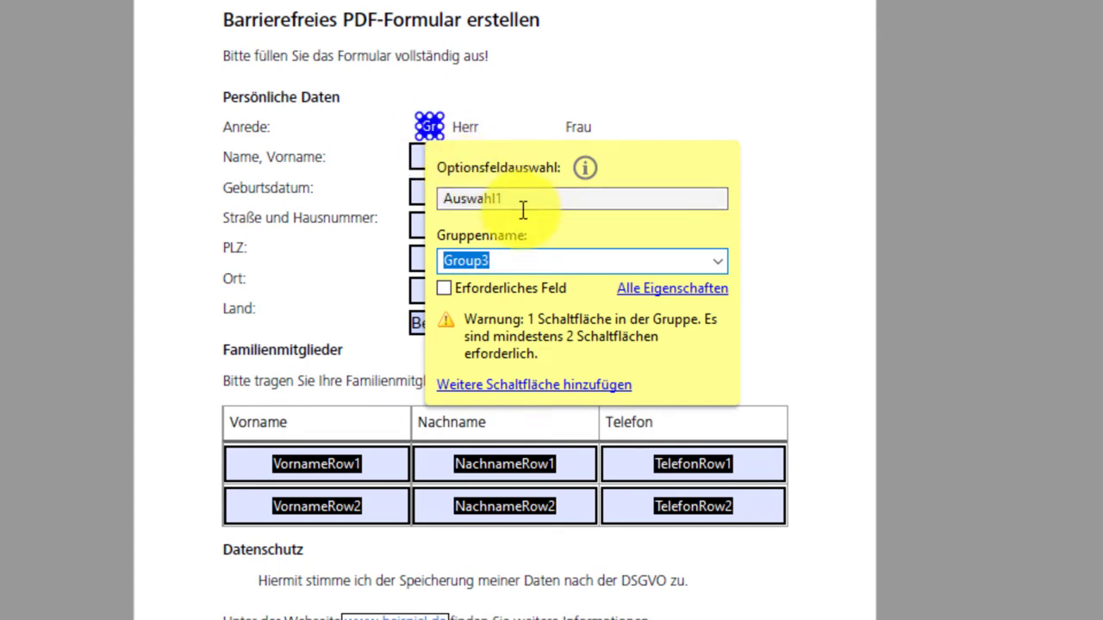
- Change the Herr radio button's group from Group3 to Anrede and its choice value to Herr
click(526, 260)
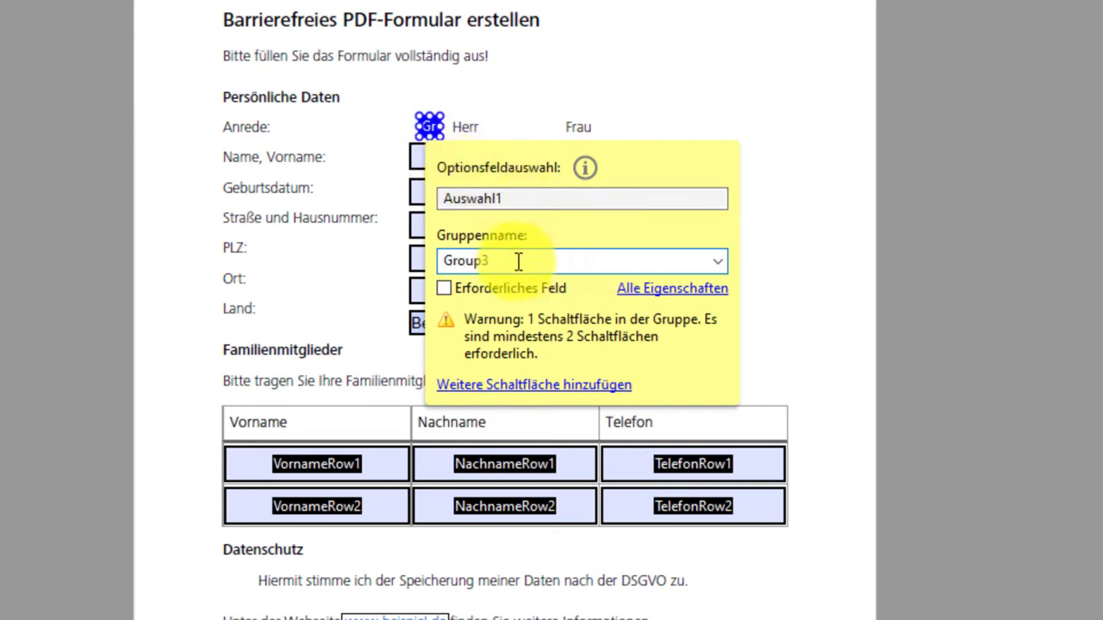
click(370, 263)
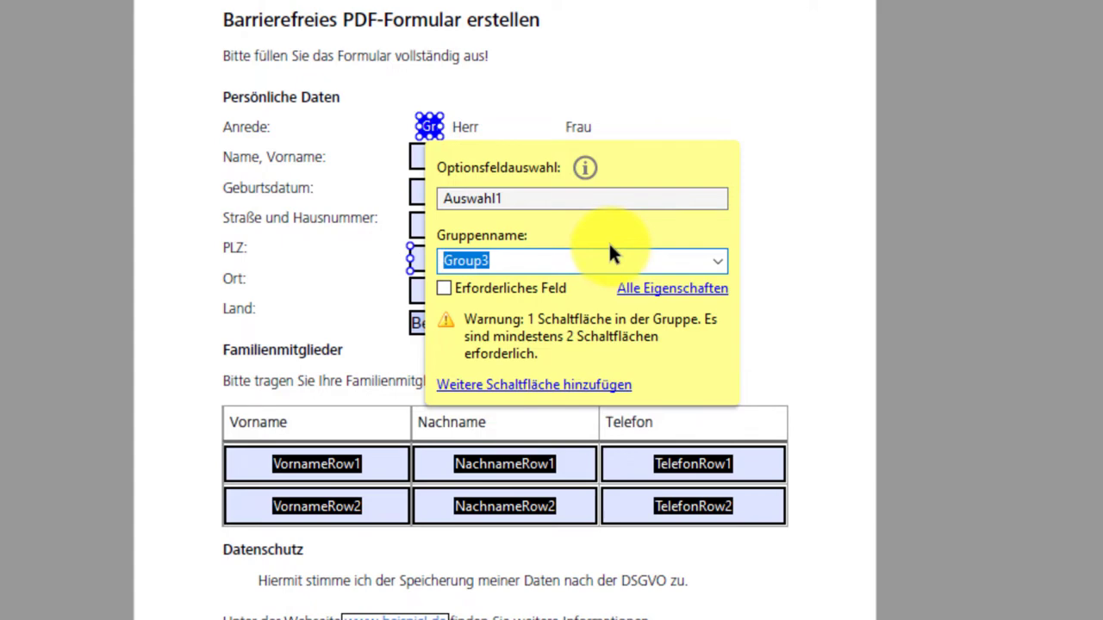
text(Anrede)
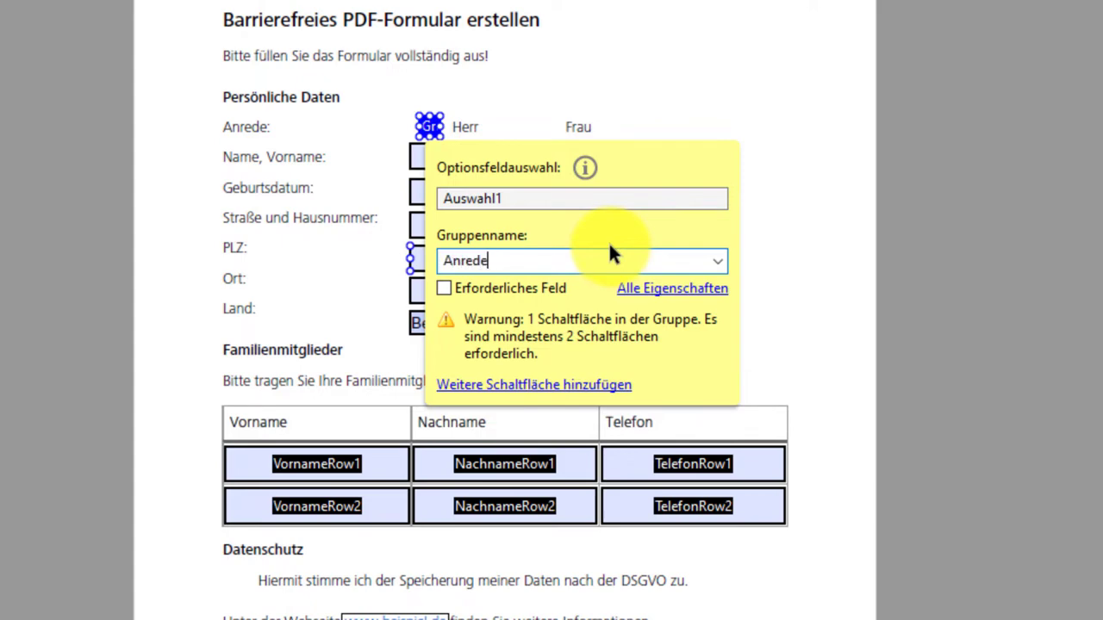
click(507, 200)
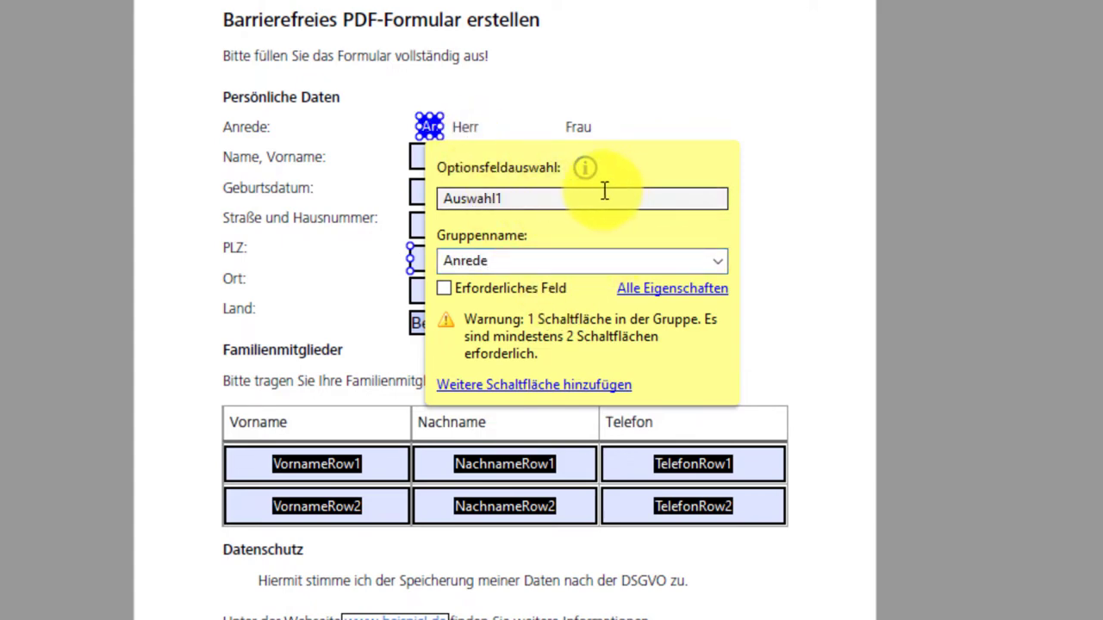
drag(605, 191, 419, 197)
key(BackSpace)
text(Herr)
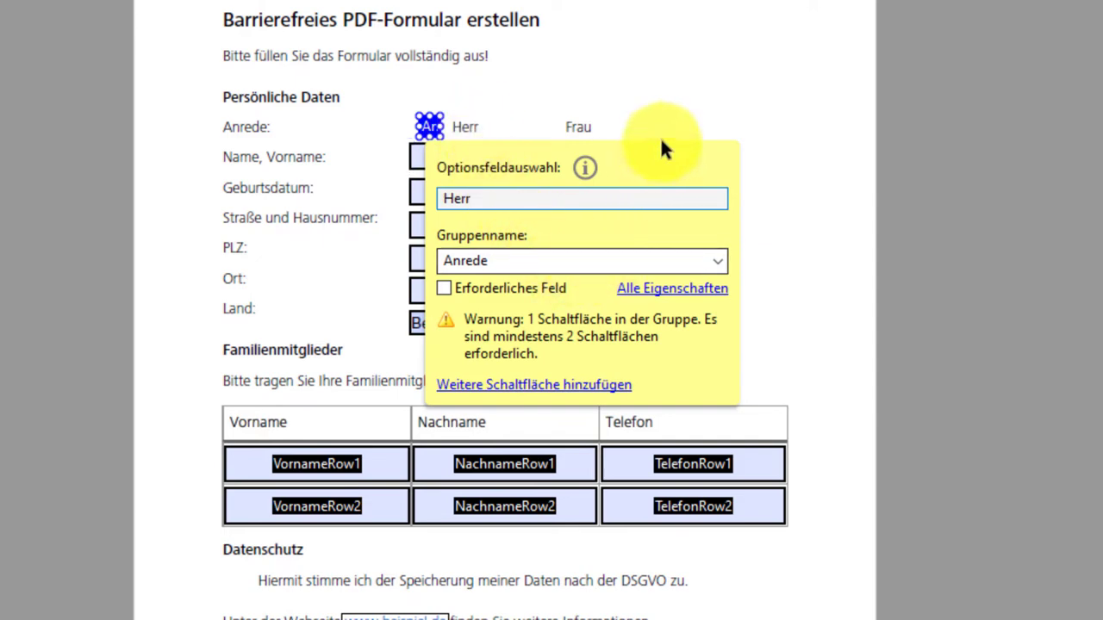
click(620, 89)
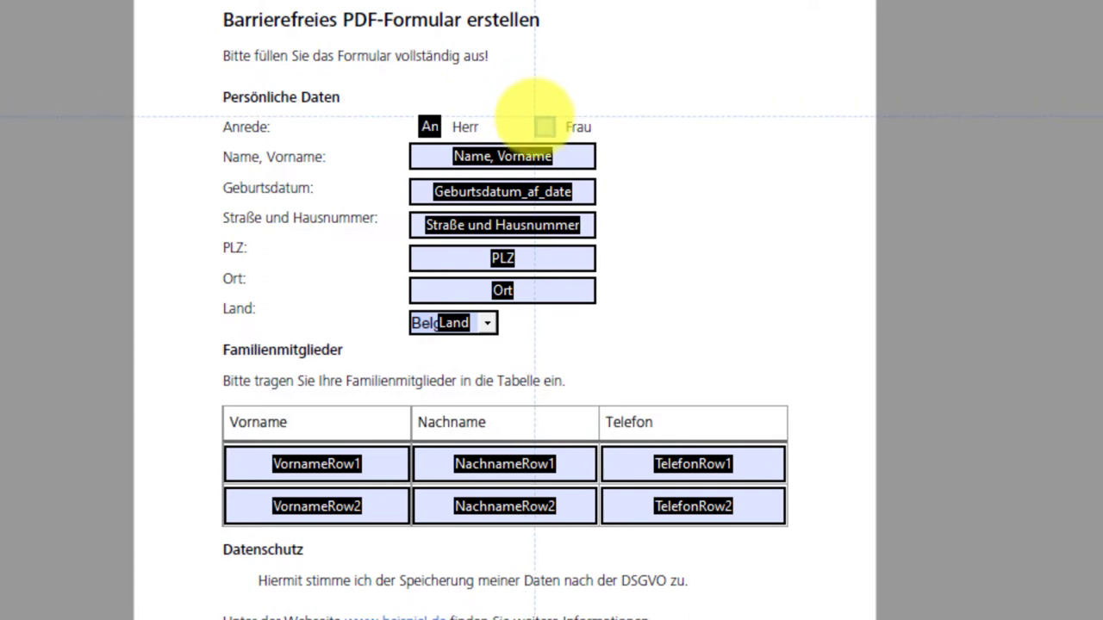
- Place a radio button beside Frau in group Anrede with choice value Frau
click(541, 127)
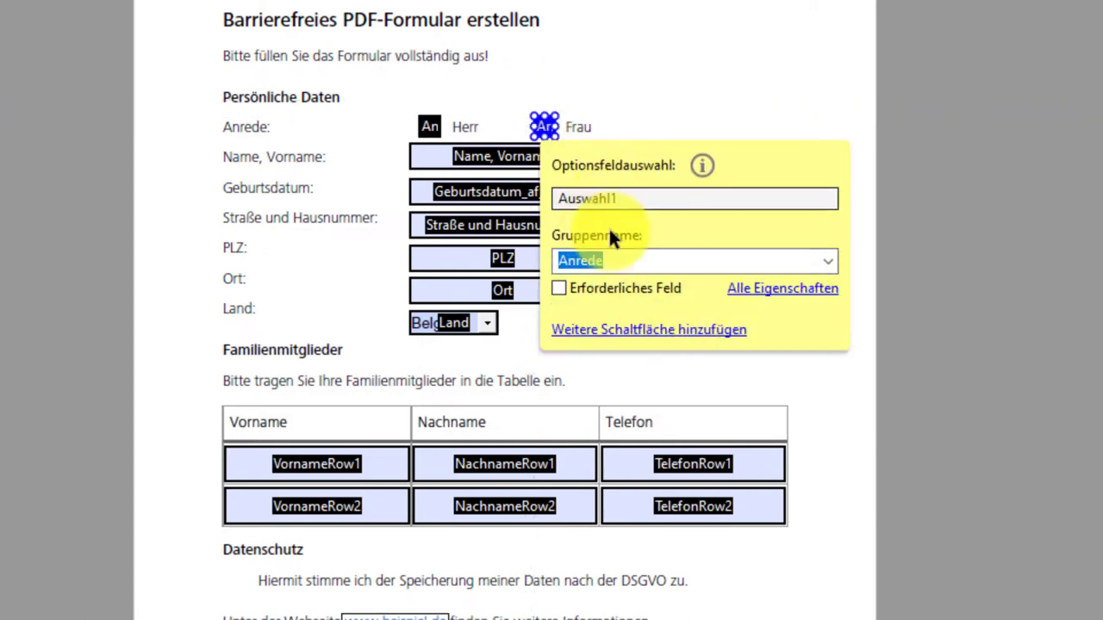
click(829, 259)
click(831, 256)
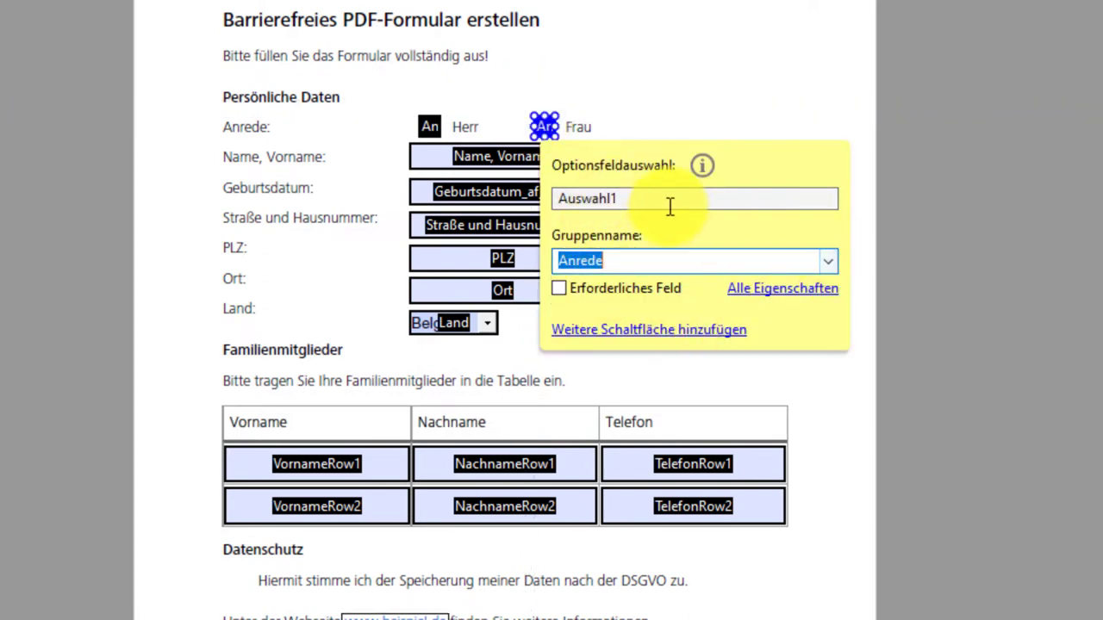
click(669, 199)
double_click(669, 199)
text(Frau)
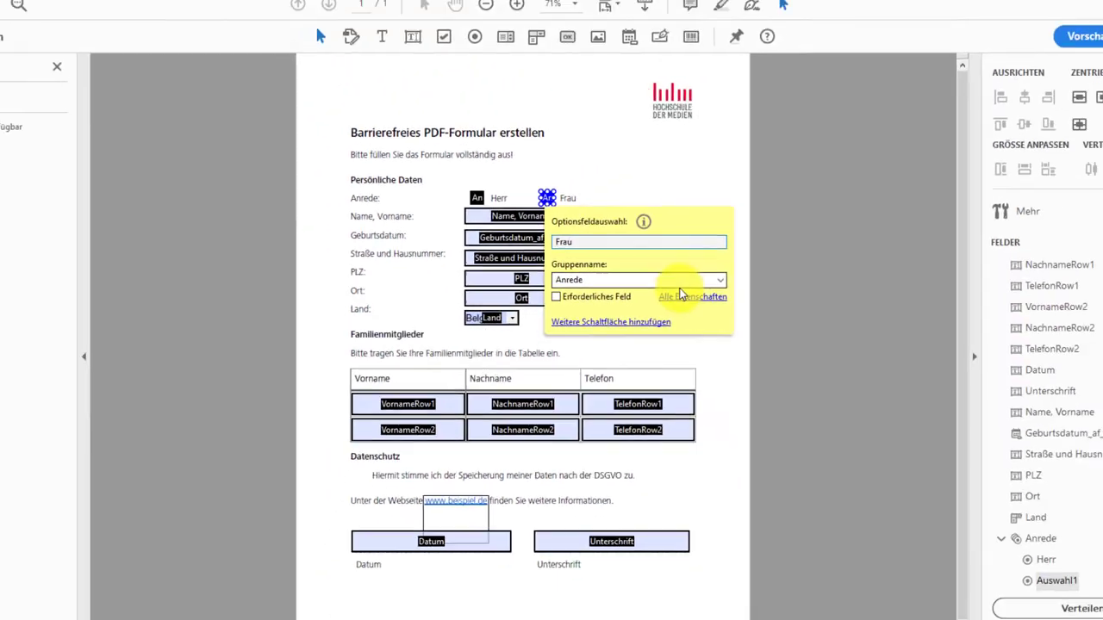
click(782, 288)
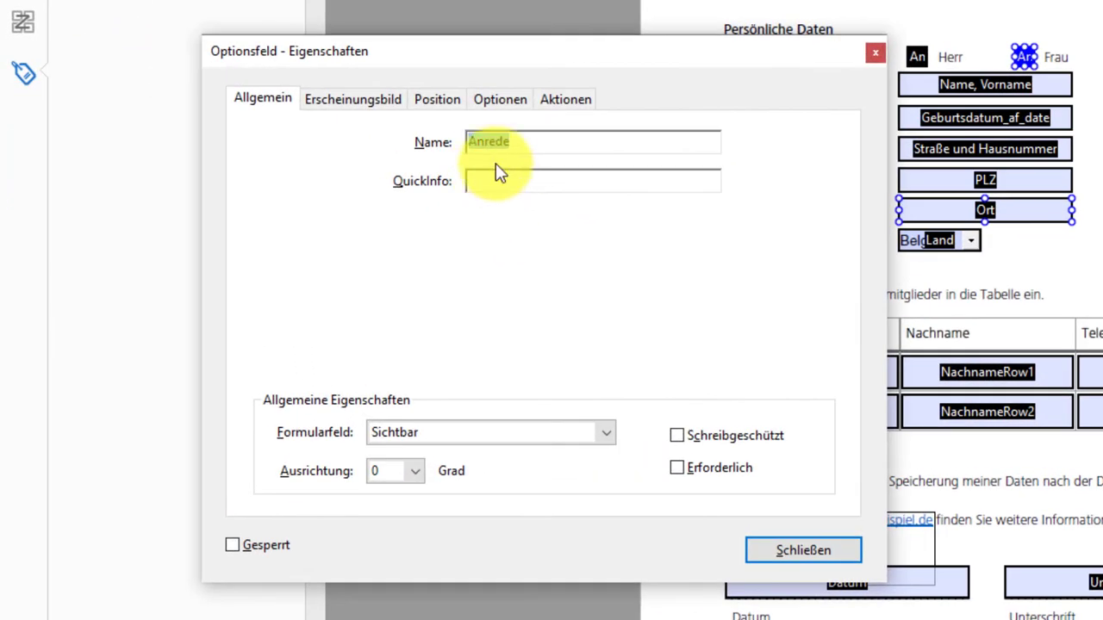
- Give the Frau radio button the tooltip 'Anrede' and review its choice options
click(424, 219)
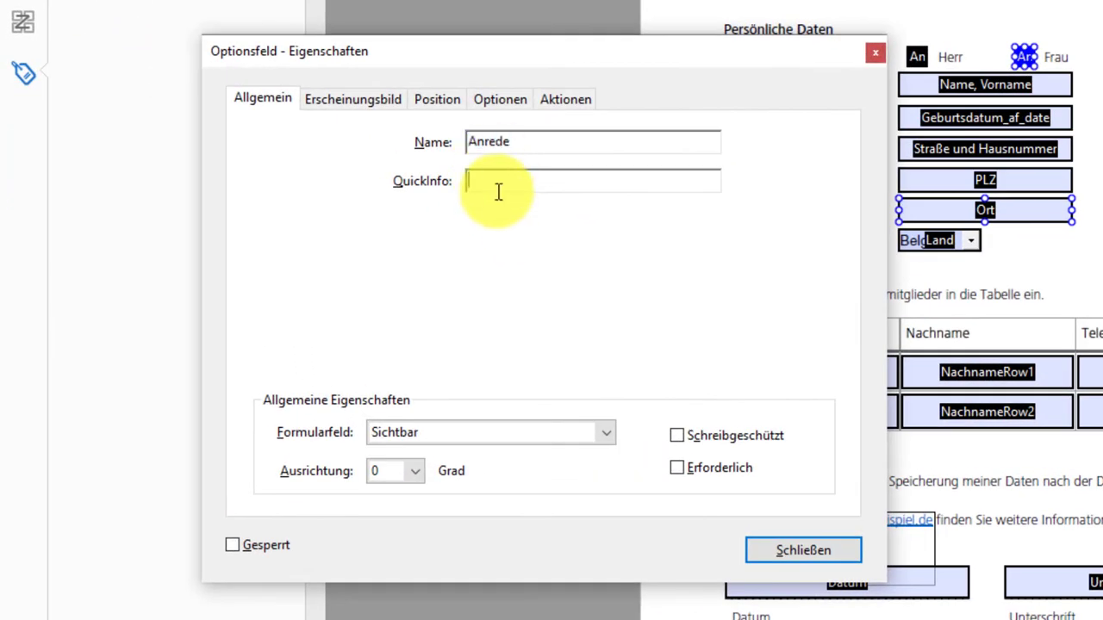
text(Anrede)
click(352, 99)
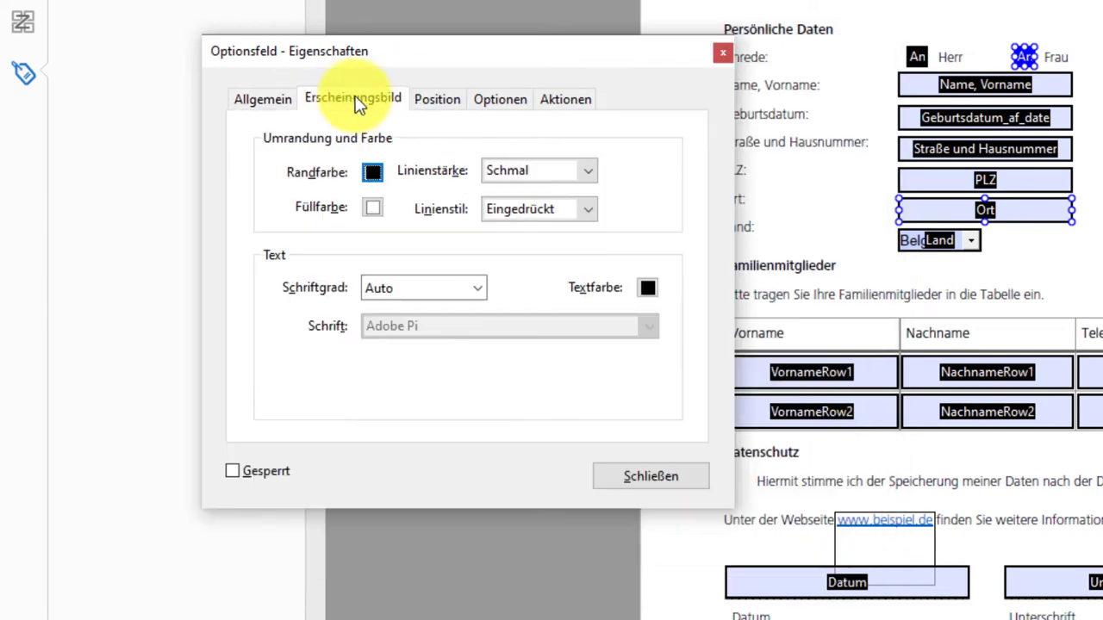
click(437, 99)
click(500, 99)
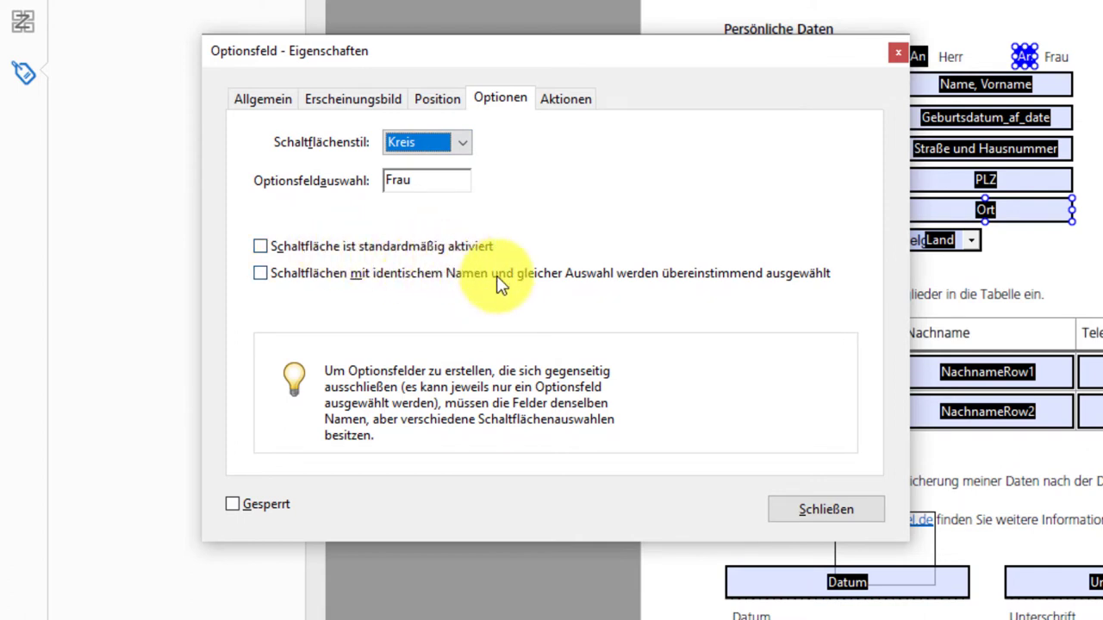
click(826, 509)
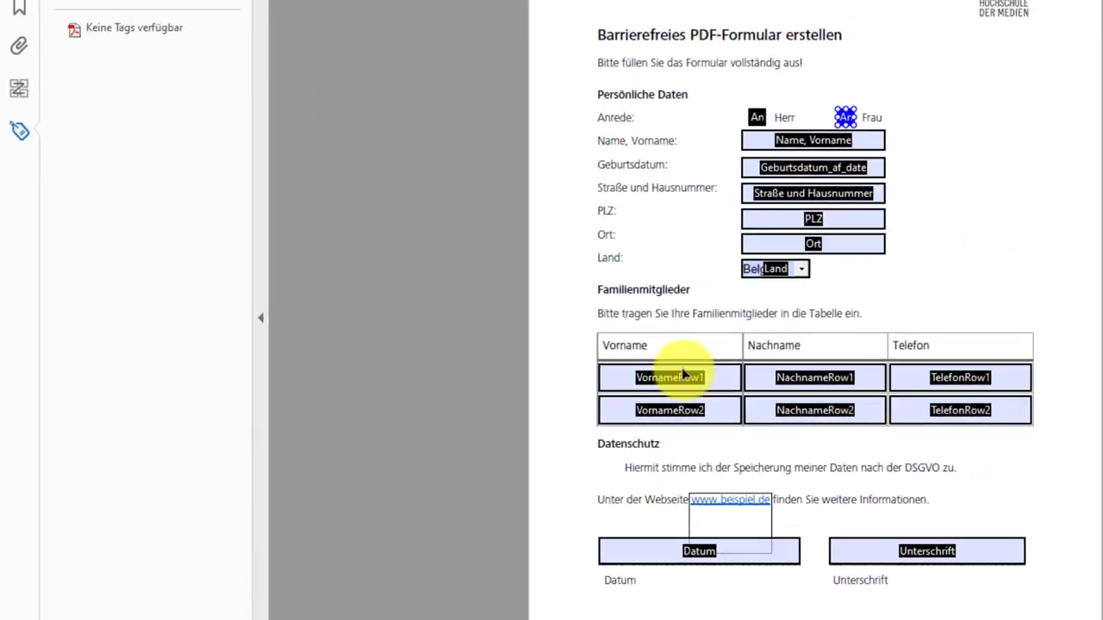
- Reopen the Herr radio button's properties to verify its name and tooltip
click(493, 218)
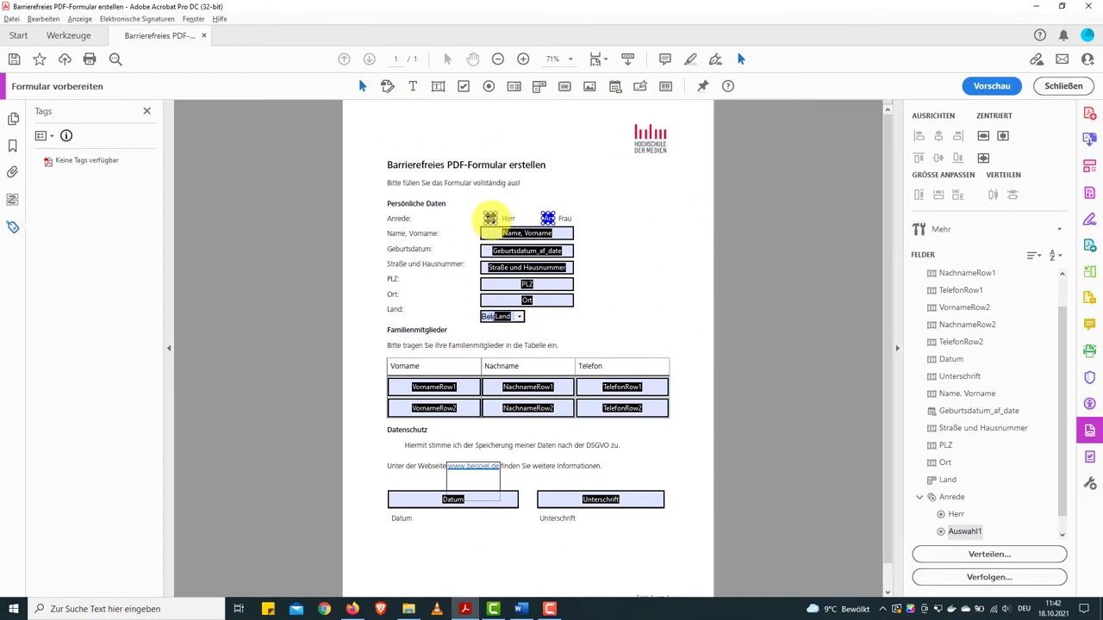
double_click(490, 218)
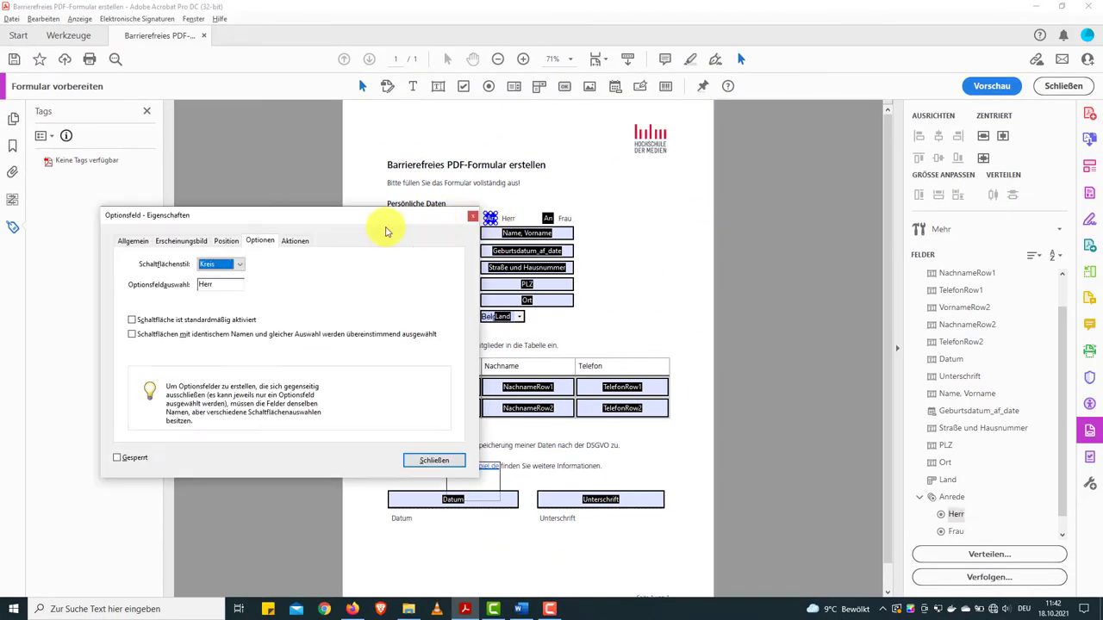
click(132, 241)
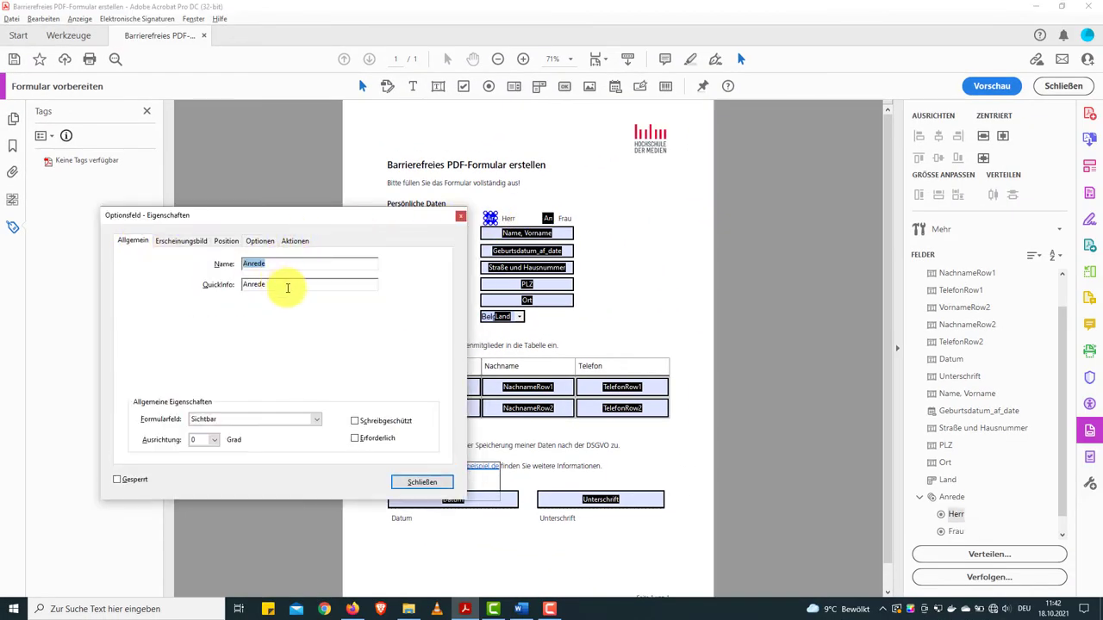
click(424, 482)
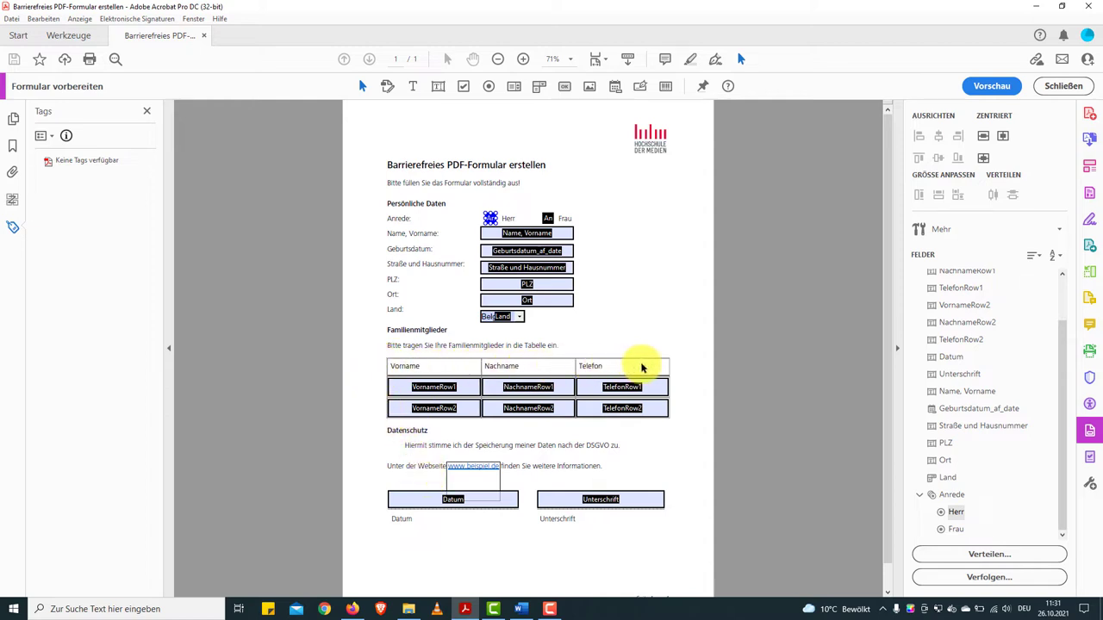
- Rename the first Vorname field to 'Vorname Zeile 1' and use that as its tooltip
click(407, 389)
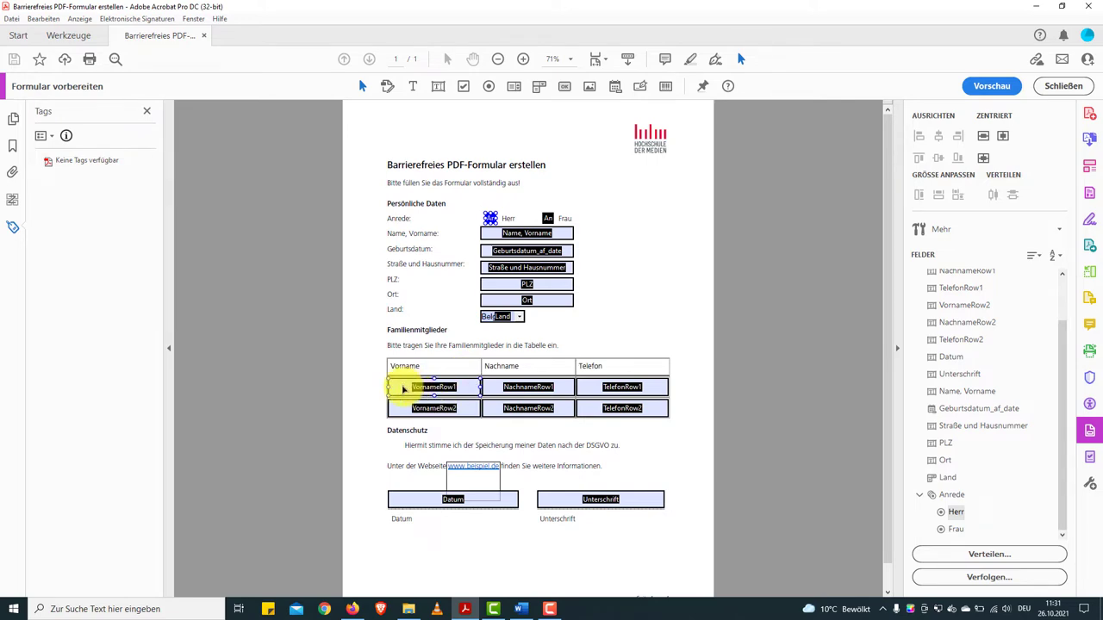
double_click(402, 389)
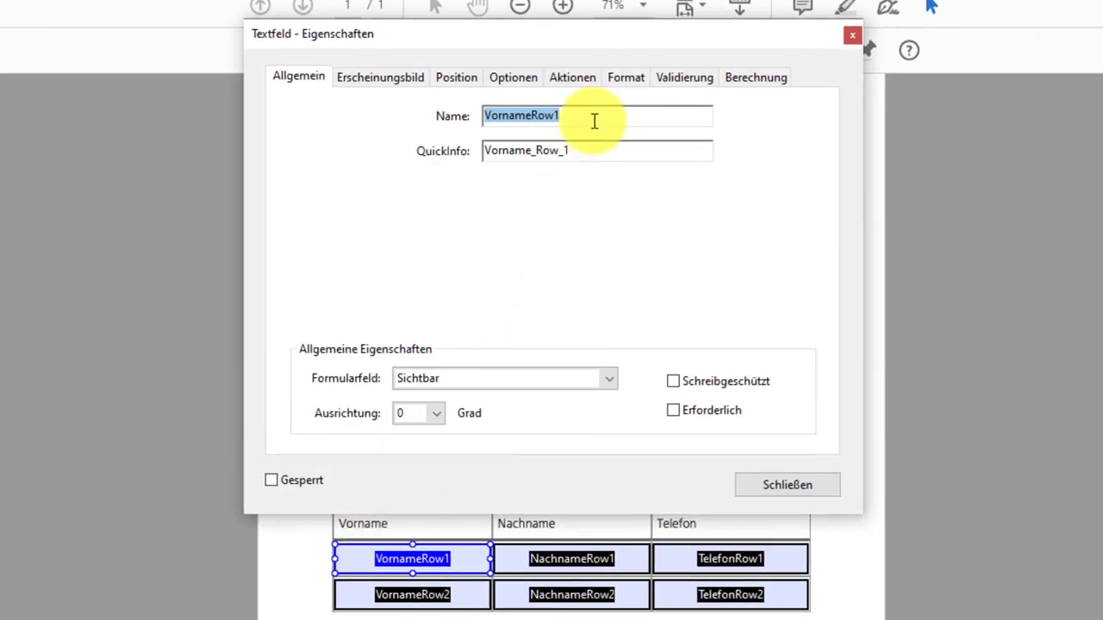
click(594, 121)
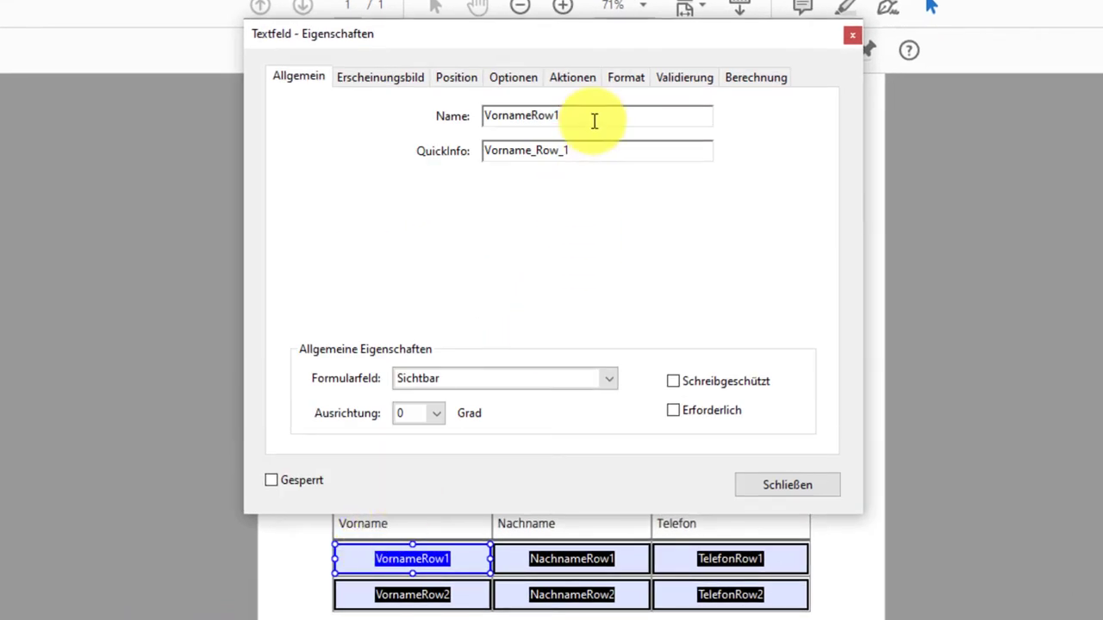
key(BackSpace)
key(BackSpace)
text(Zei)
text(le)
key(ctrl+a)
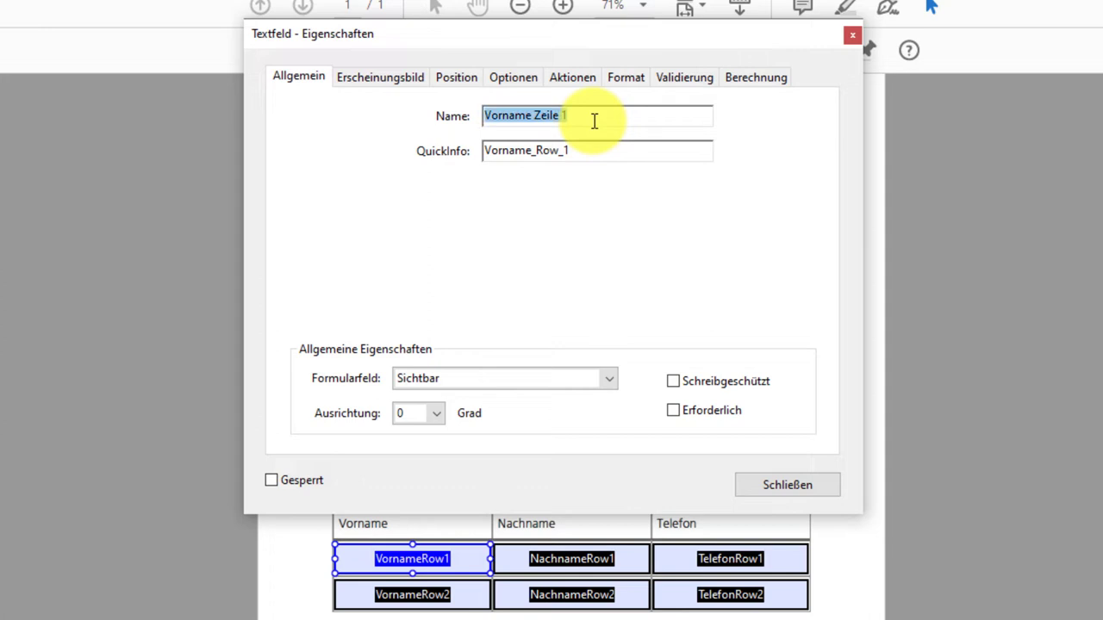
key(ctrl+c)
key(Tab)
key(ctrl+v)
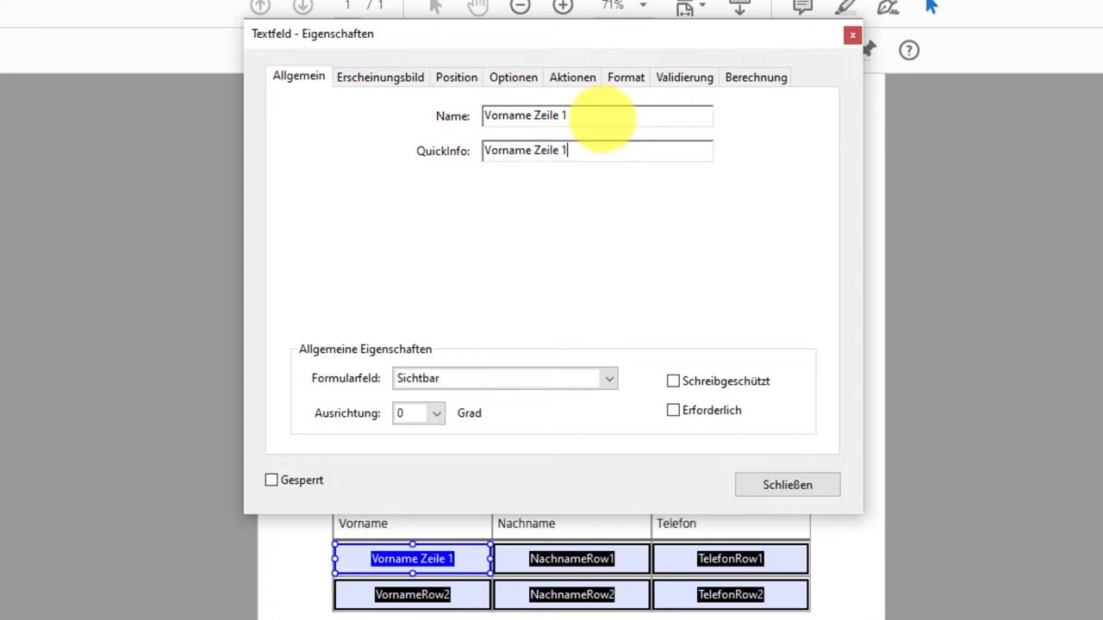
click(780, 485)
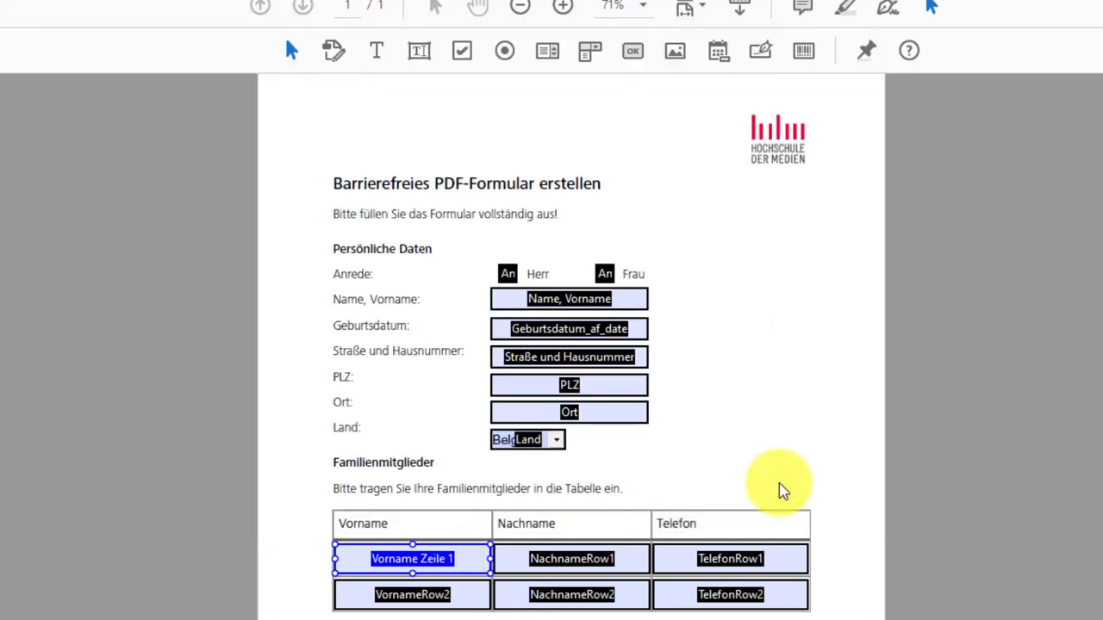
- Rename the second Vorname field to 'Vorname Zeile 2' and set its tooltip to match
double_click(442, 601)
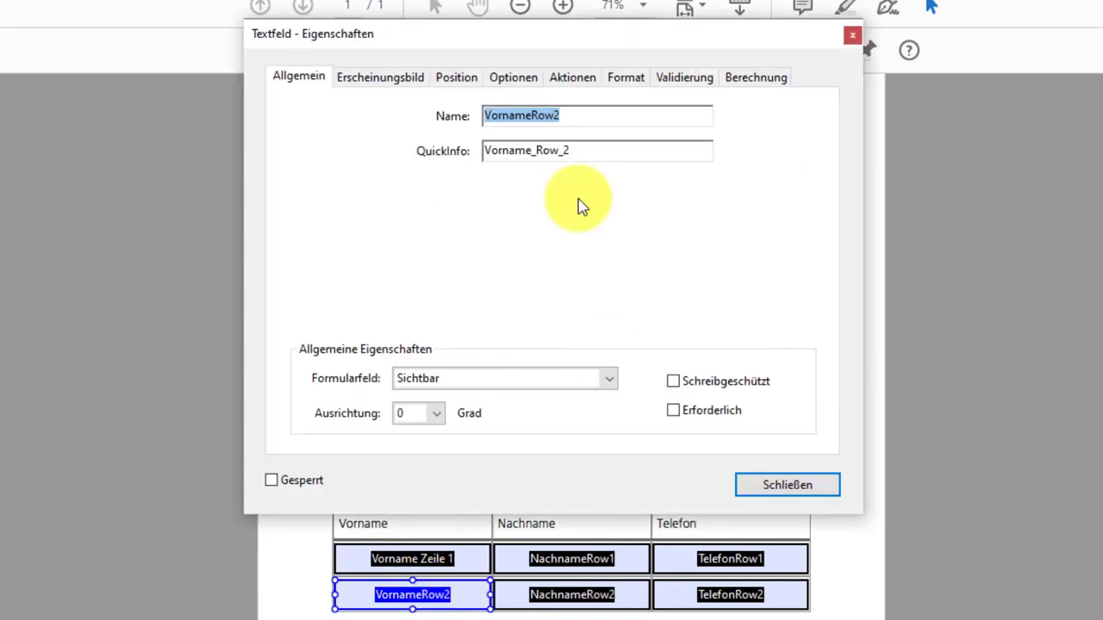
click(575, 123)
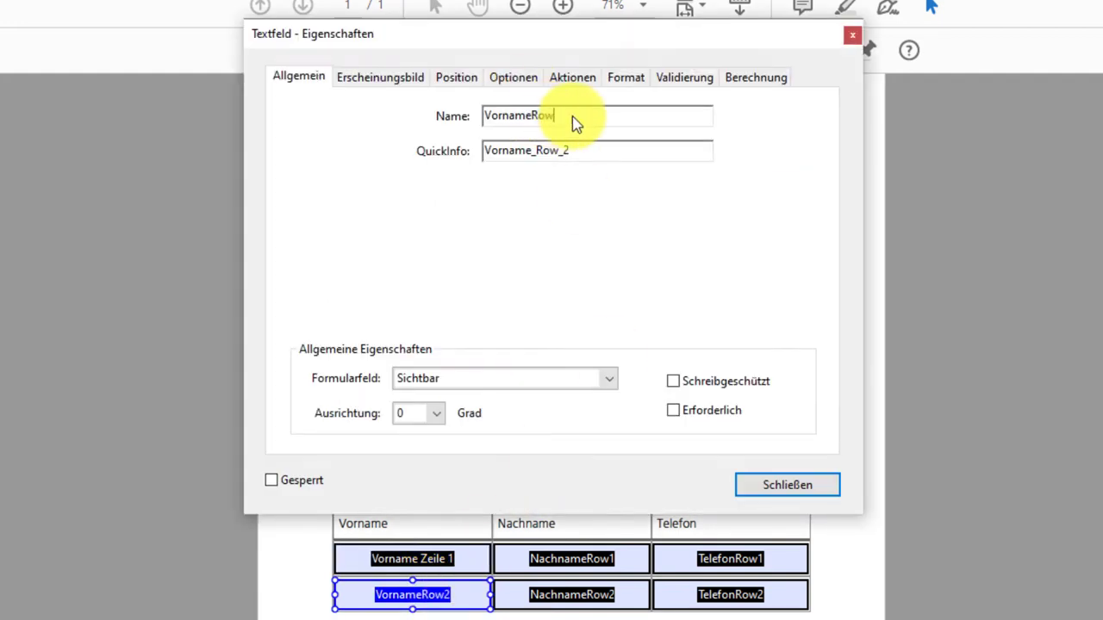
key(BackSpace)
key(BackSpace)
key(BackSpace)
text(eil)
key(ctrl+a)
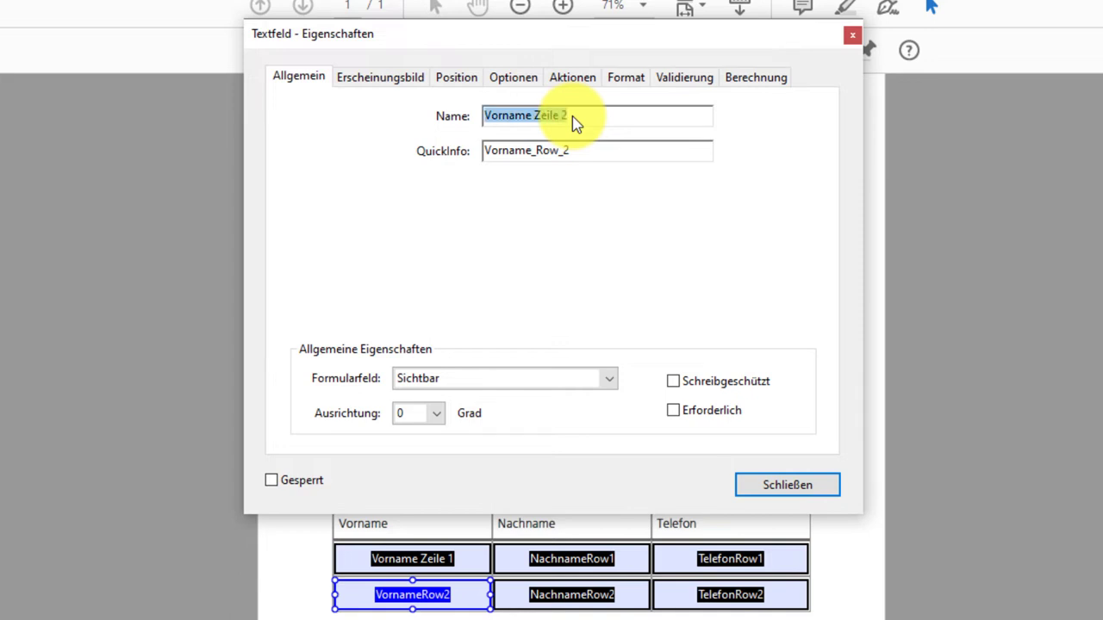
key(Tab)
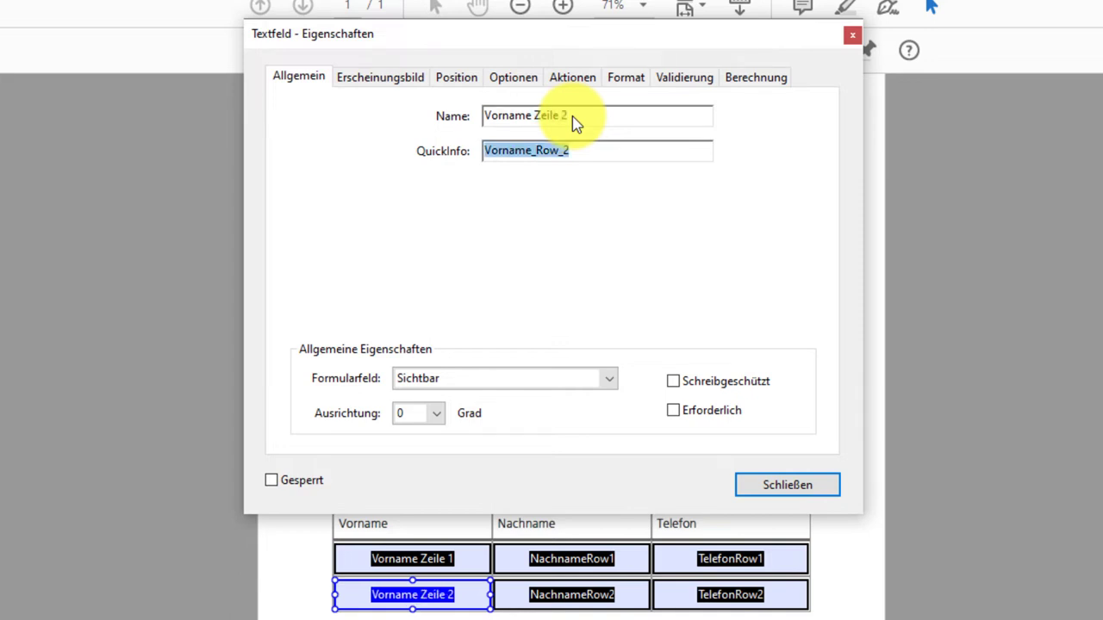
key(ctrl+v)
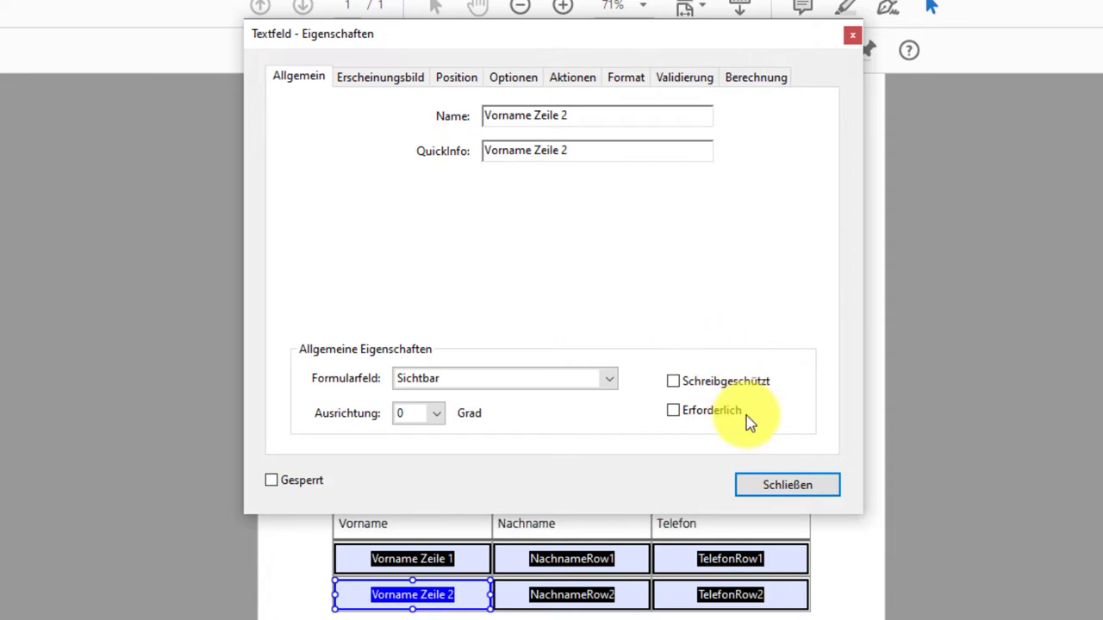
click(775, 485)
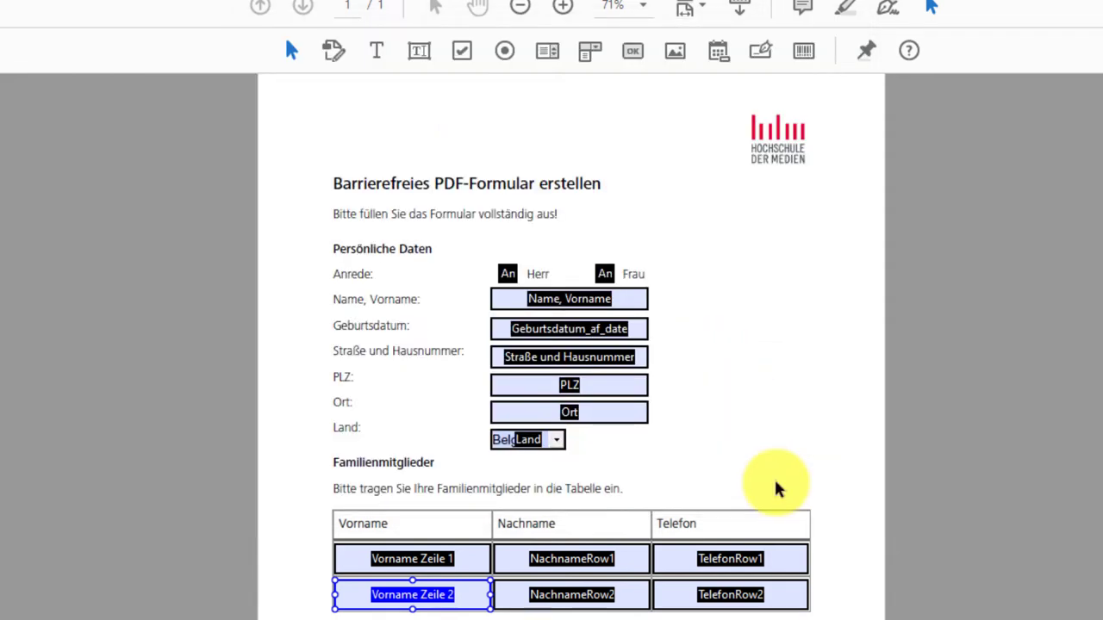
- Rename the NachnameRow1 field to 'Nachname Zeile 1' and use that as its tooltip
double_click(603, 560)
key(BackSpace)
key(BackSpace)
key(BackSpace)
text(Zeile 1)
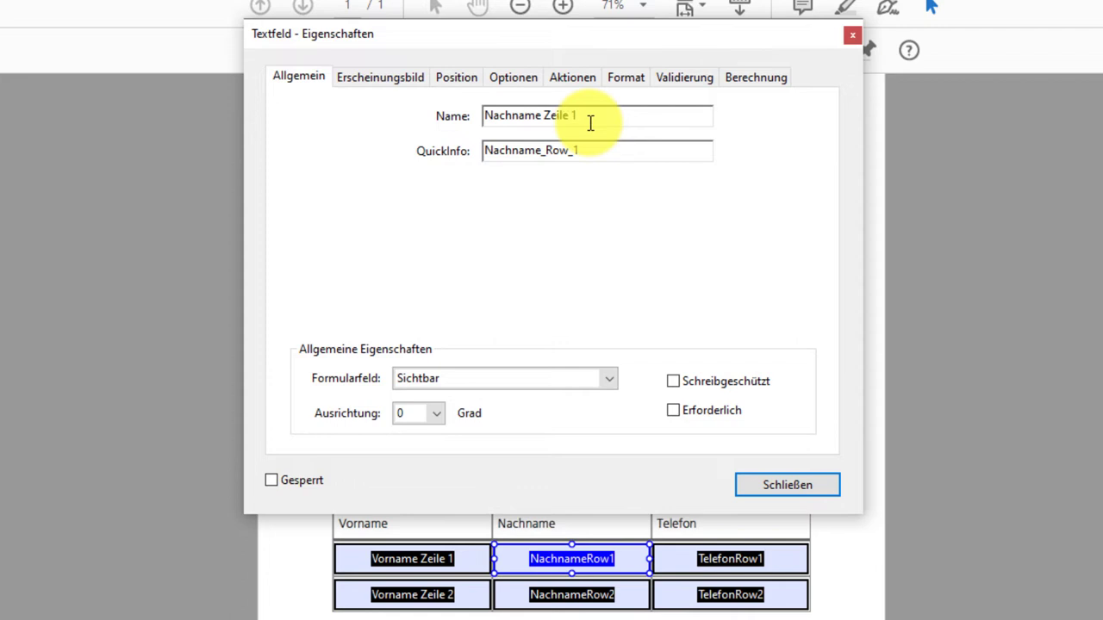
key(ctrl+a)
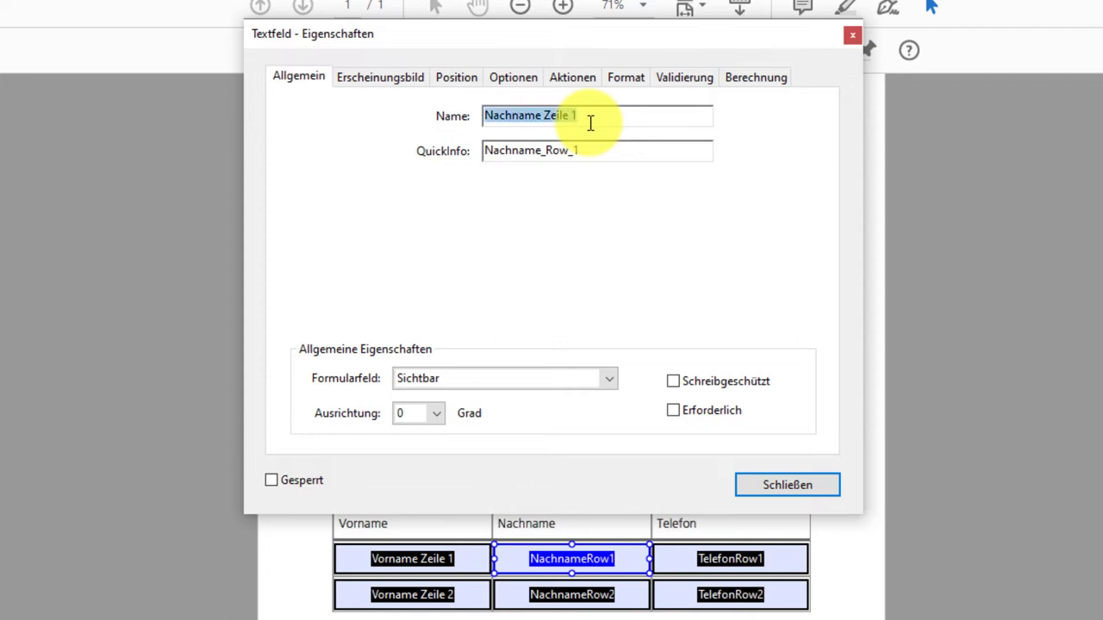
key(ctrl+c)
key(Tab)
key(ctrl+v)
click(775, 487)
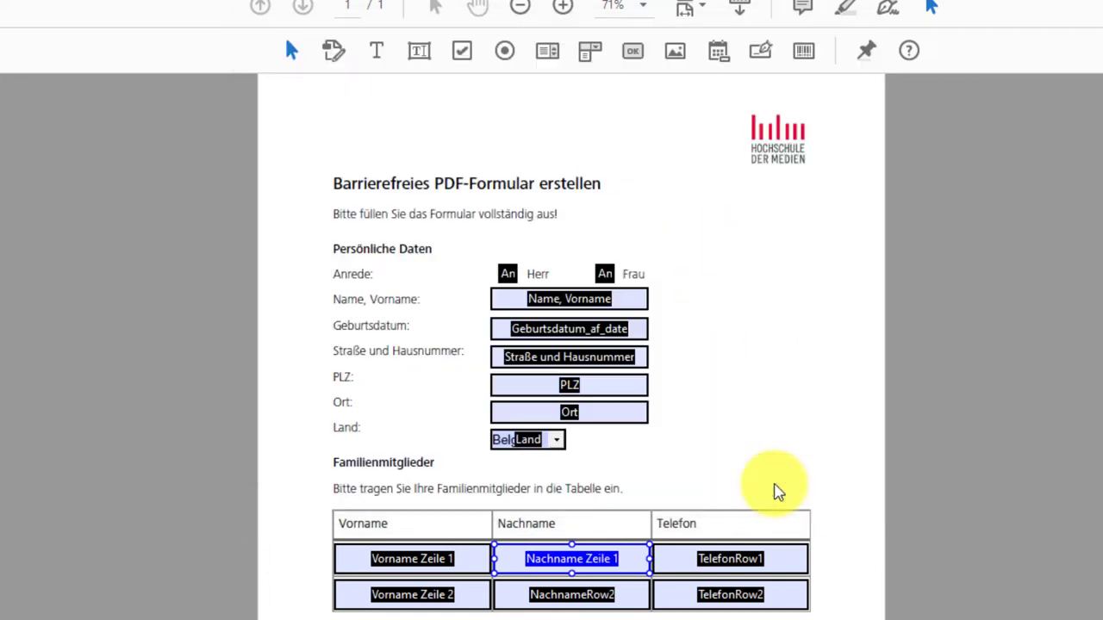
- Rename the TelefonRow1 field to 'Telefon Zeile 1' with a matching tooltip
double_click(723, 560)
click(574, 106)
key(BackSpace)
key(BackSpace)
key(BackSpace)
key(BackSpace)
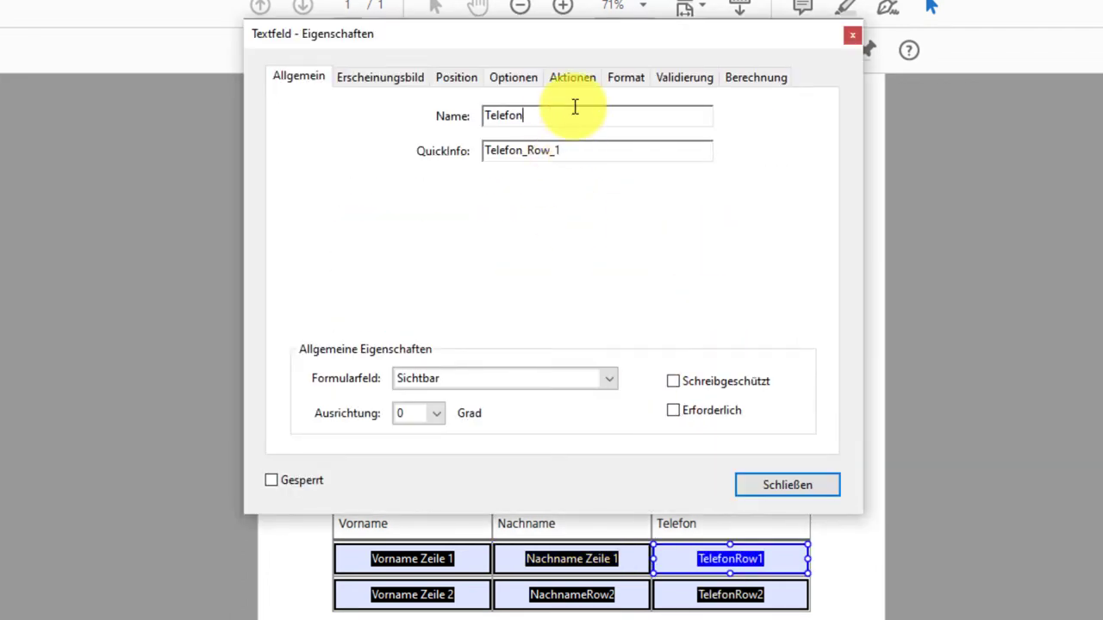
text( Zeile 1)
key(ctrl+a)
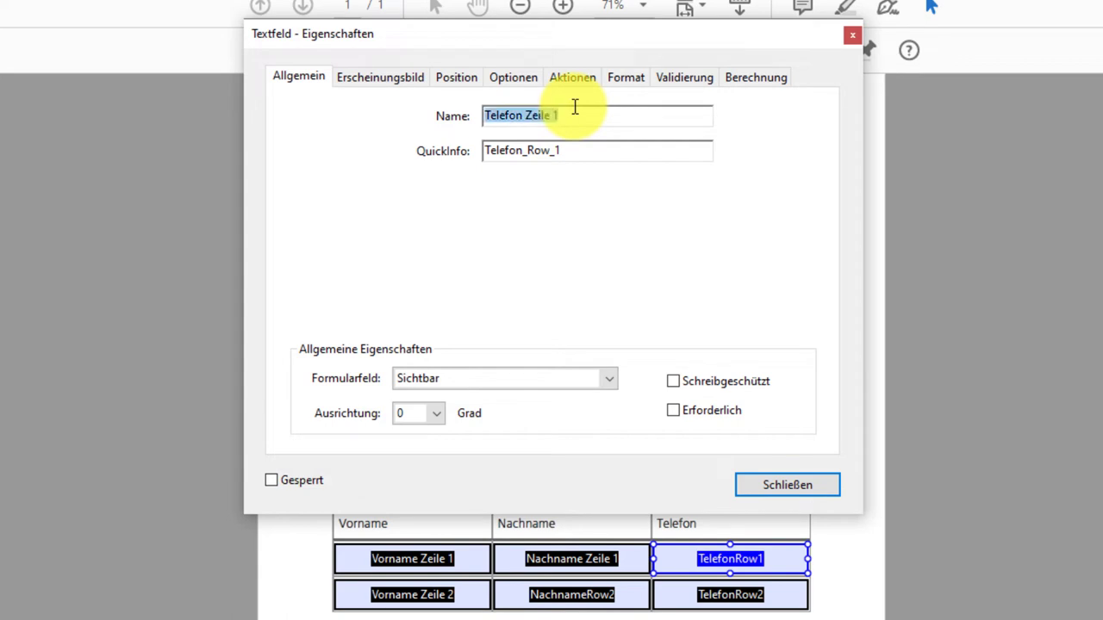
key(ctrl+c)
key(Tab)
key(ctrl+v)
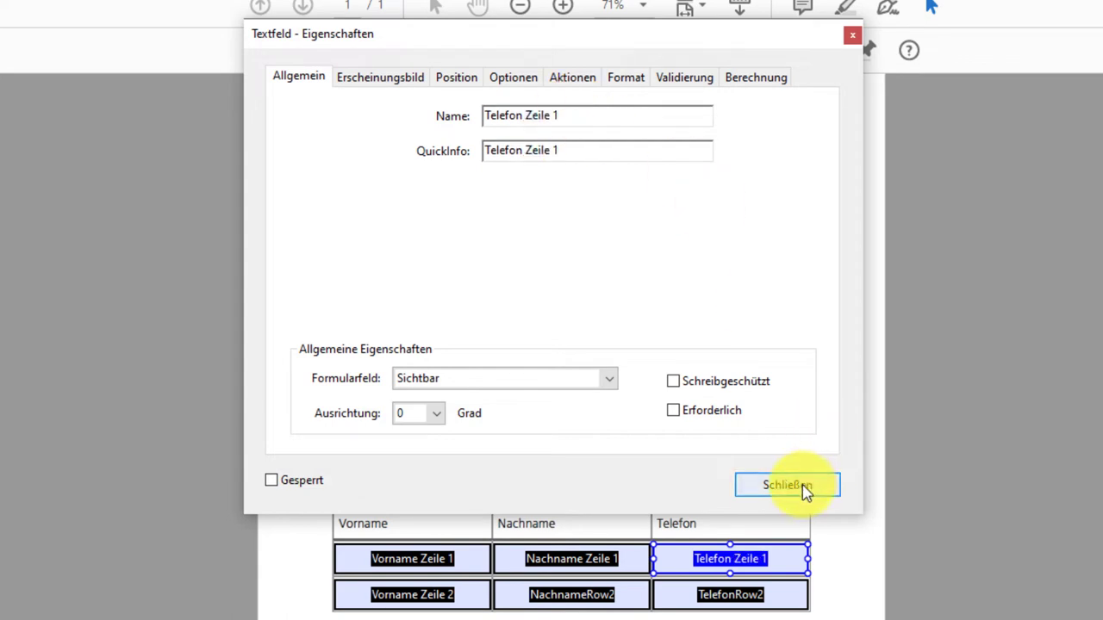
click(787, 484)
- Rename the NachnameRow2 field to 'Nachname Zeile 2' with a matching tooltip
double_click(593, 603)
click(597, 110)
key(BackSpace)
key(BackSpace)
key(BackSpace)
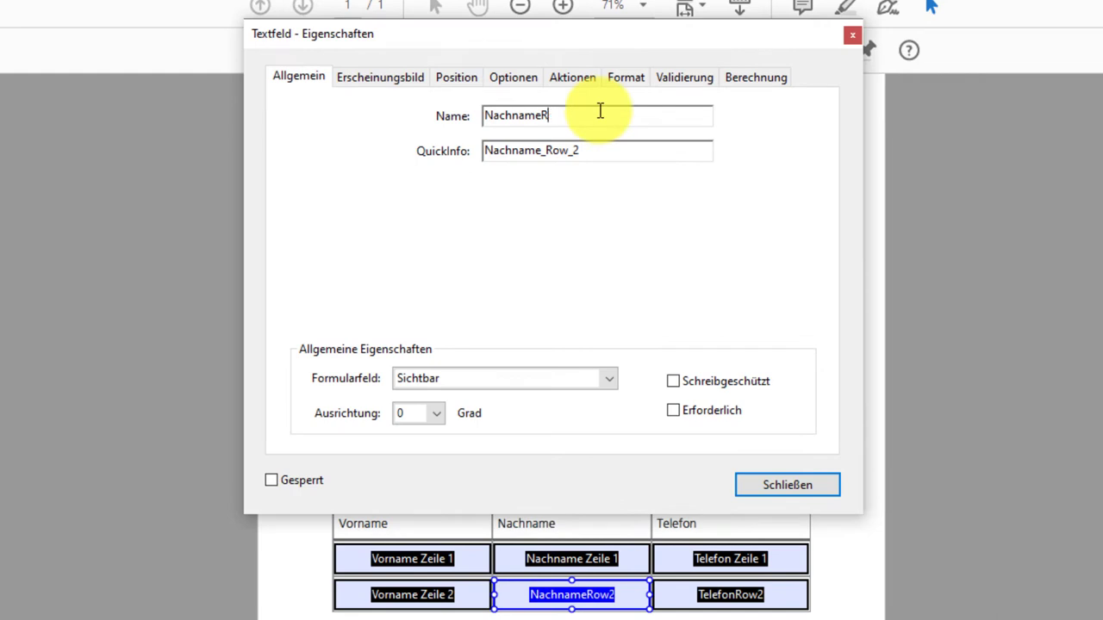
text(Zeile 2)
key(ctrl+a)
key(ctrl+c)
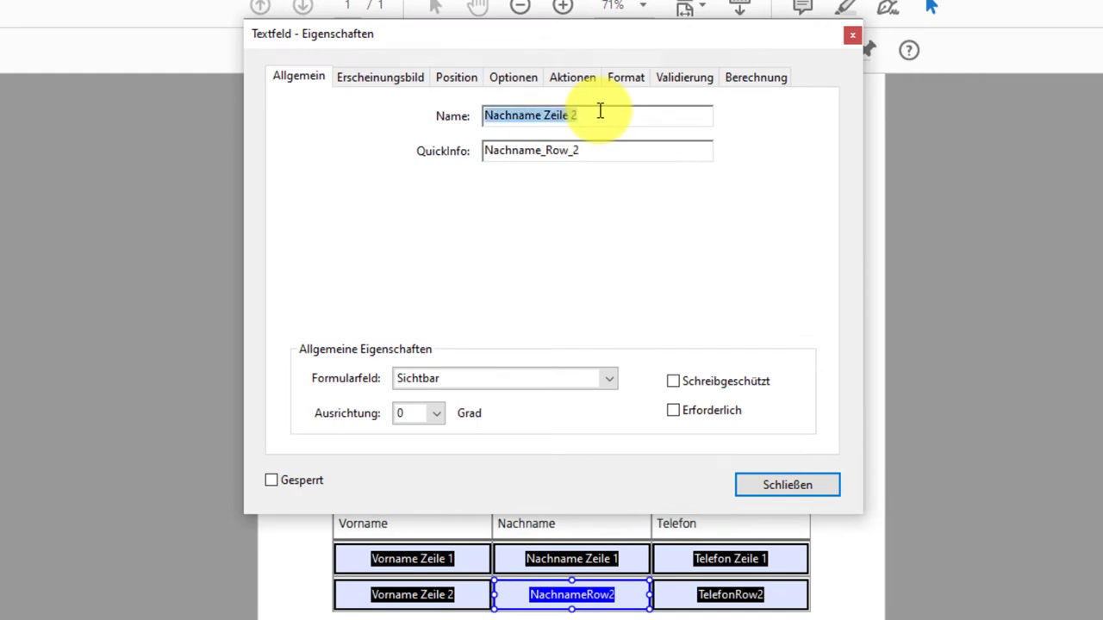
key(Tab)
key(ctrl+v)
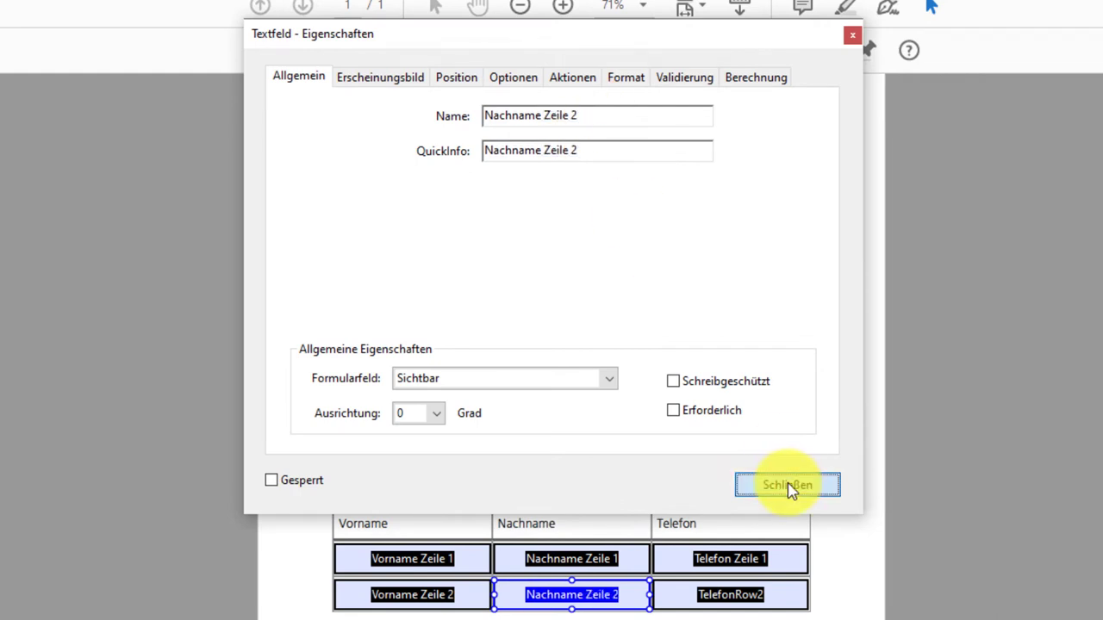
click(786, 484)
- Rename the TelefonRow2 field to 'Telefon Zeile 2' with a matching tooltip
double_click(730, 595)
click(602, 115)
key(BackSpace)
key(BackSpace)
key(BackSpace)
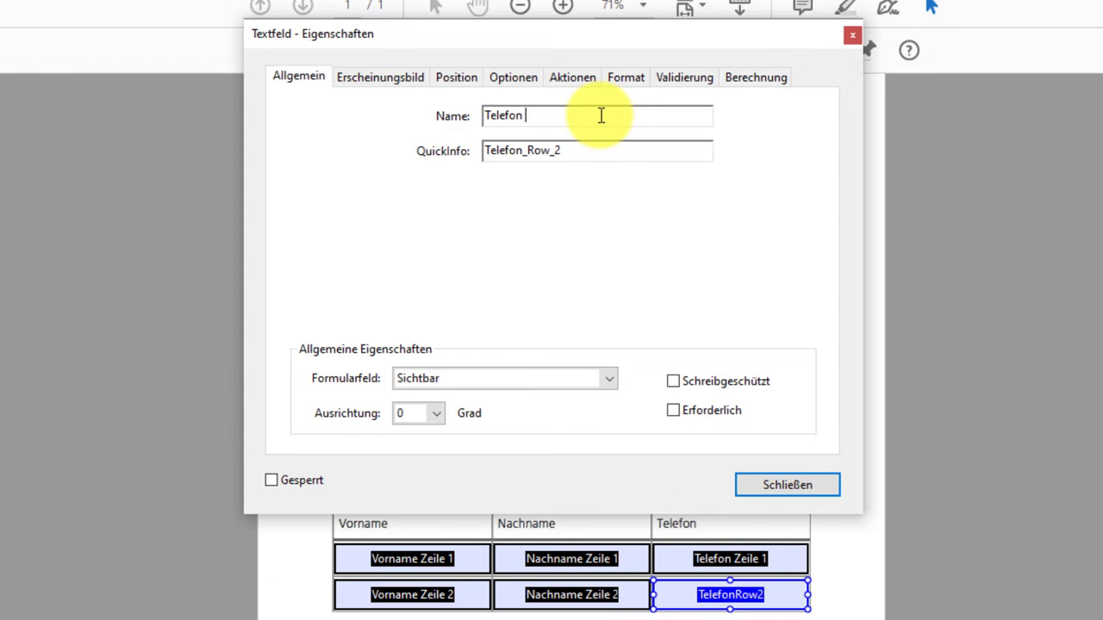
text(Zeile 2)
key(ctrl+a)
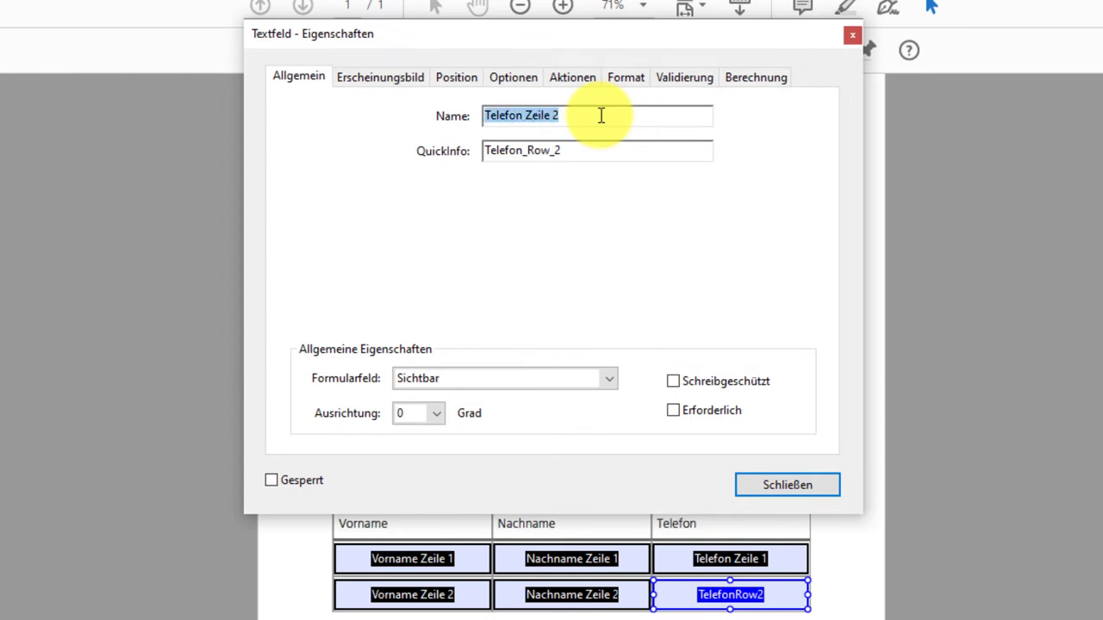
key(ctrl+c)
key(Tab)
key(ctrl+v)
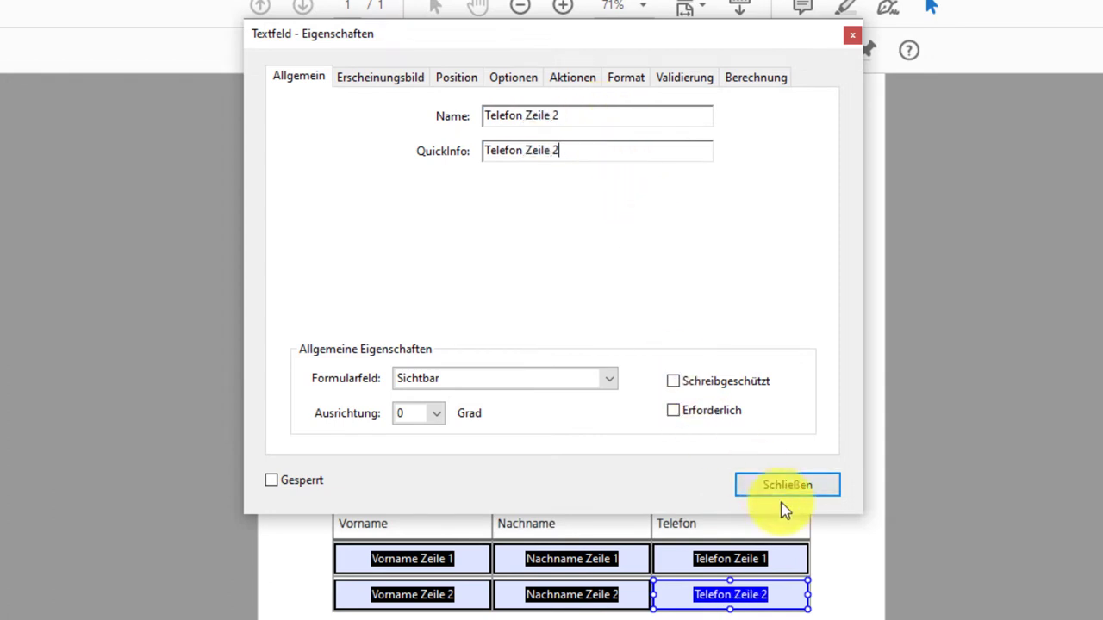
click(783, 485)
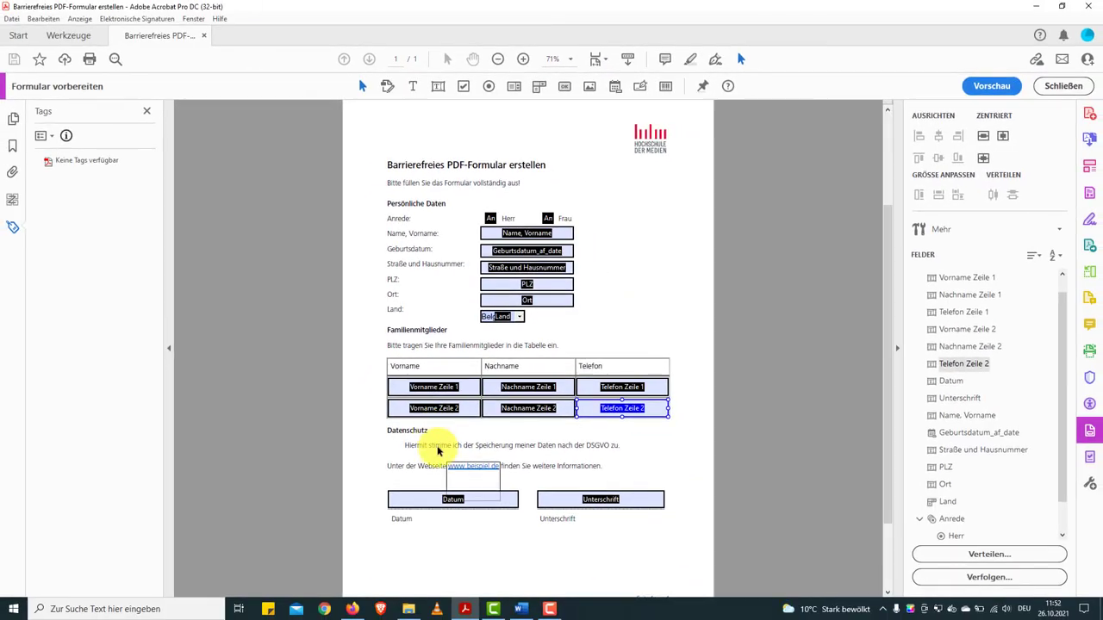
scroll(435, 443, up, 2)
scroll(436, 450, up, 1)
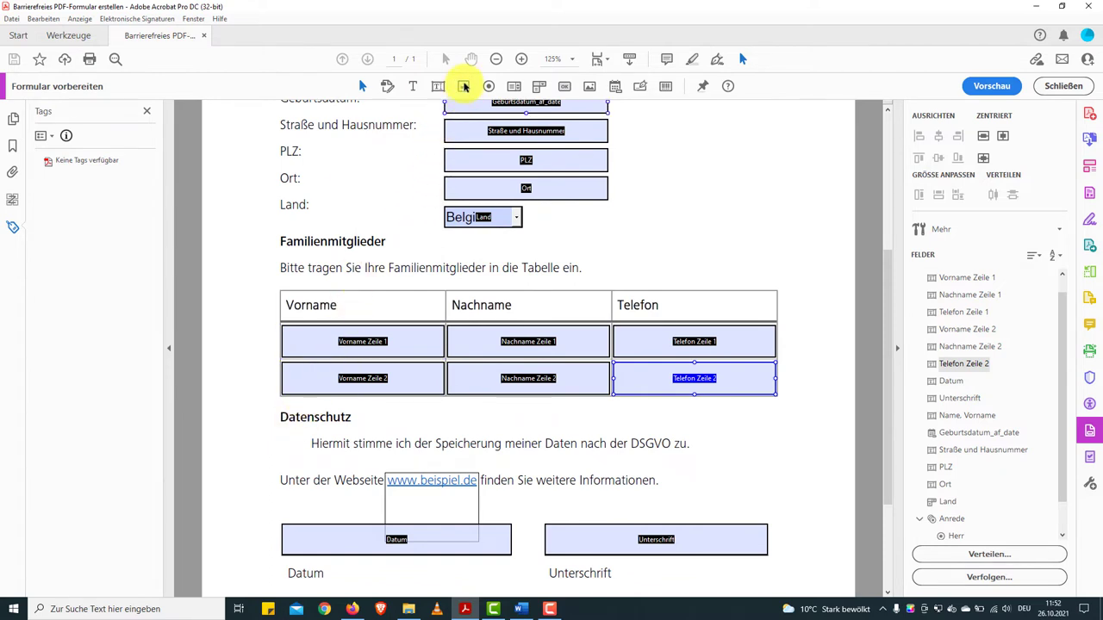
click(464, 86)
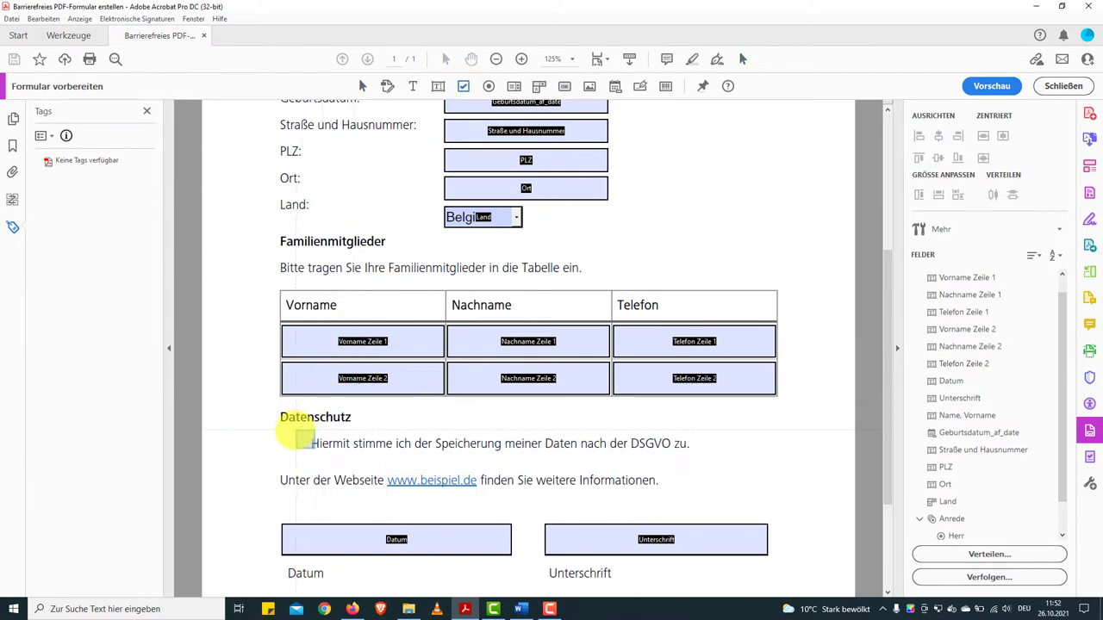
- Place a checkbox before the DSGVO consent sentence and open its properties
click(288, 440)
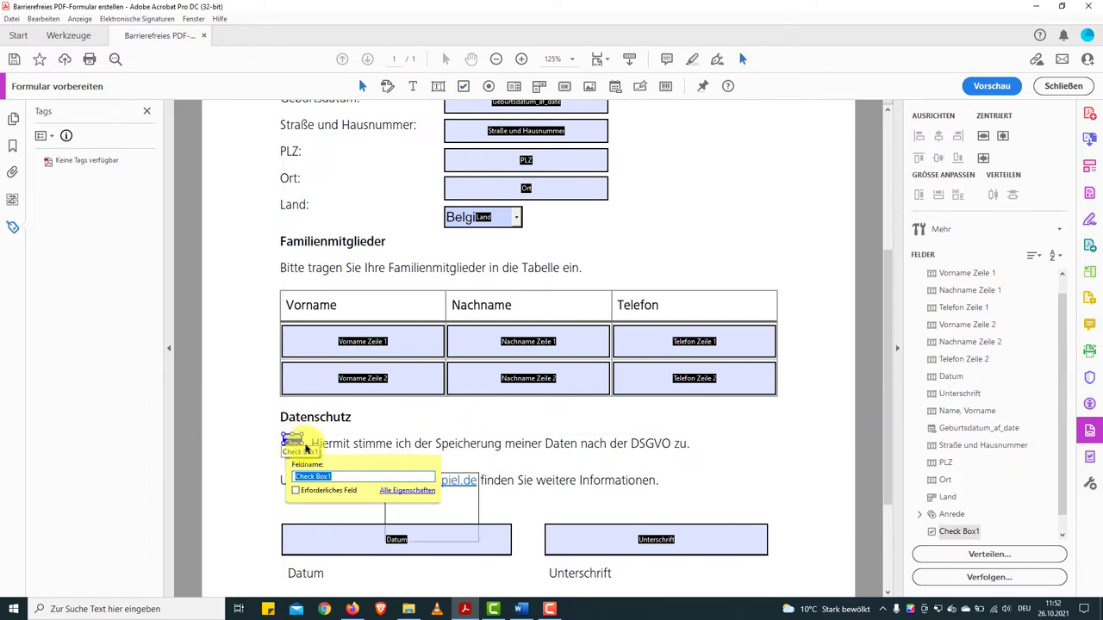
click(392, 491)
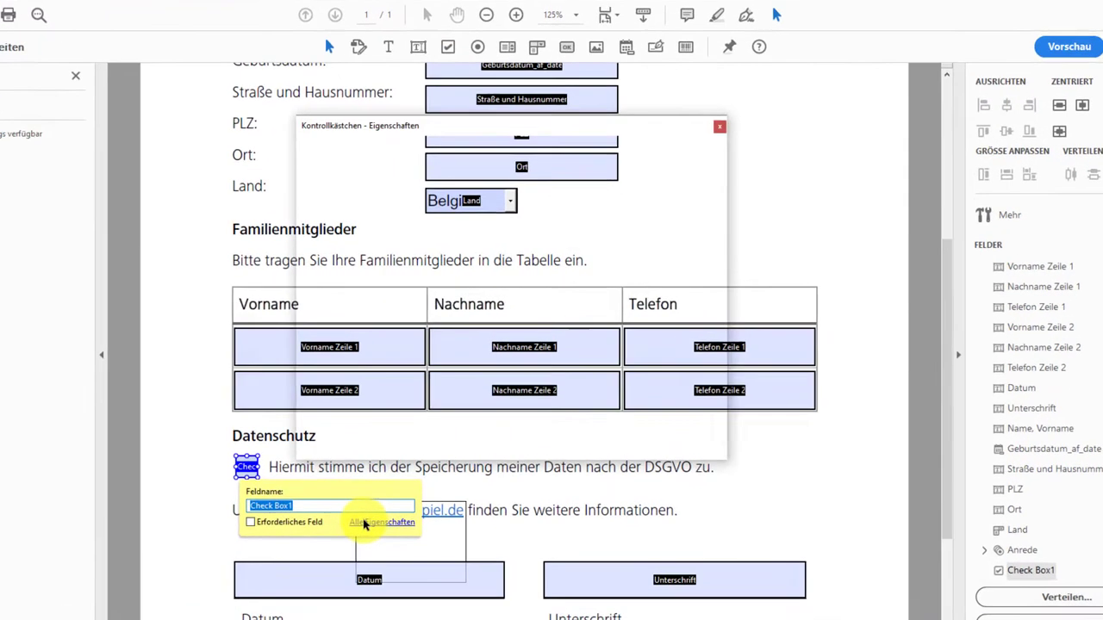
drag(495, 71, 466, 59)
- Enter the Datenschutzgrundverordnung consent sentence as the tooltip and reuse it as the field name
click(427, 163)
text(Hierm)
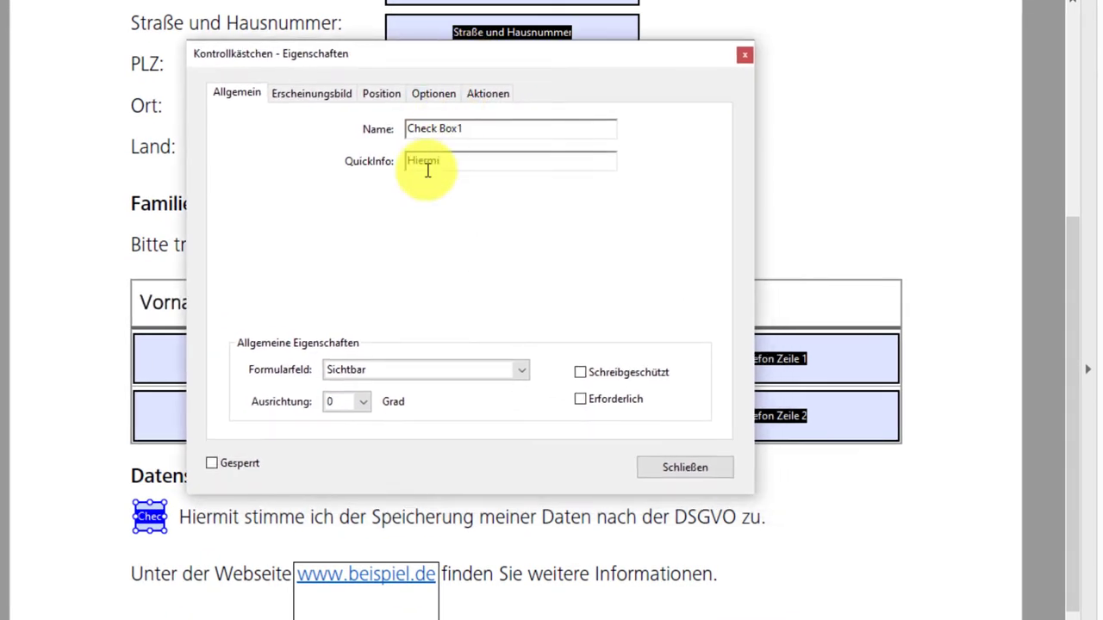
text( ich der Spei)
text(cherung m)
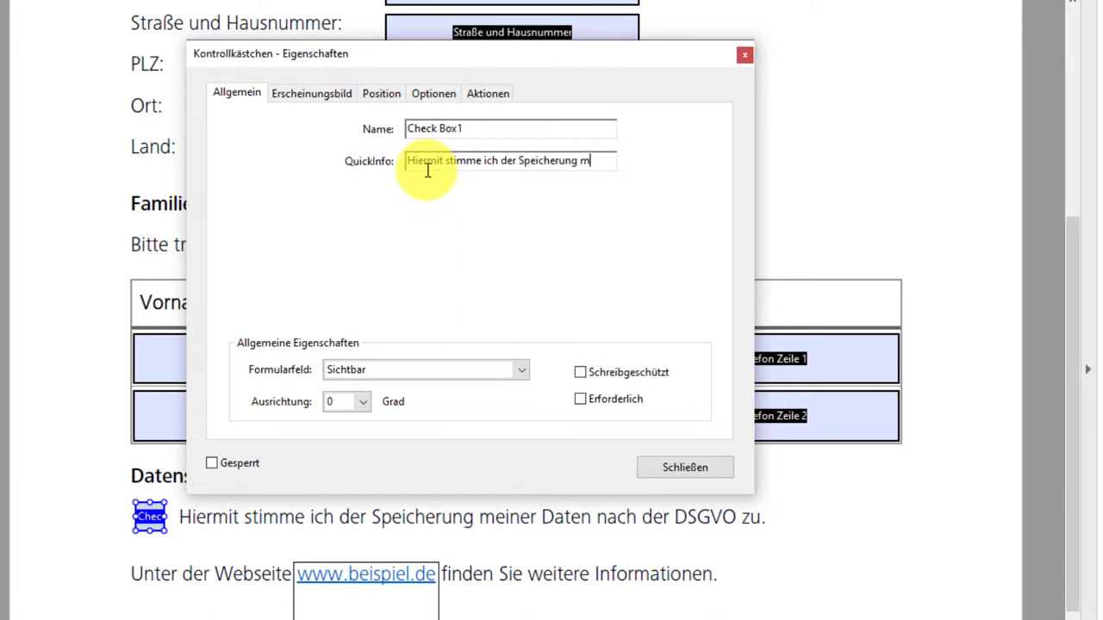
text(einer Daten nac)
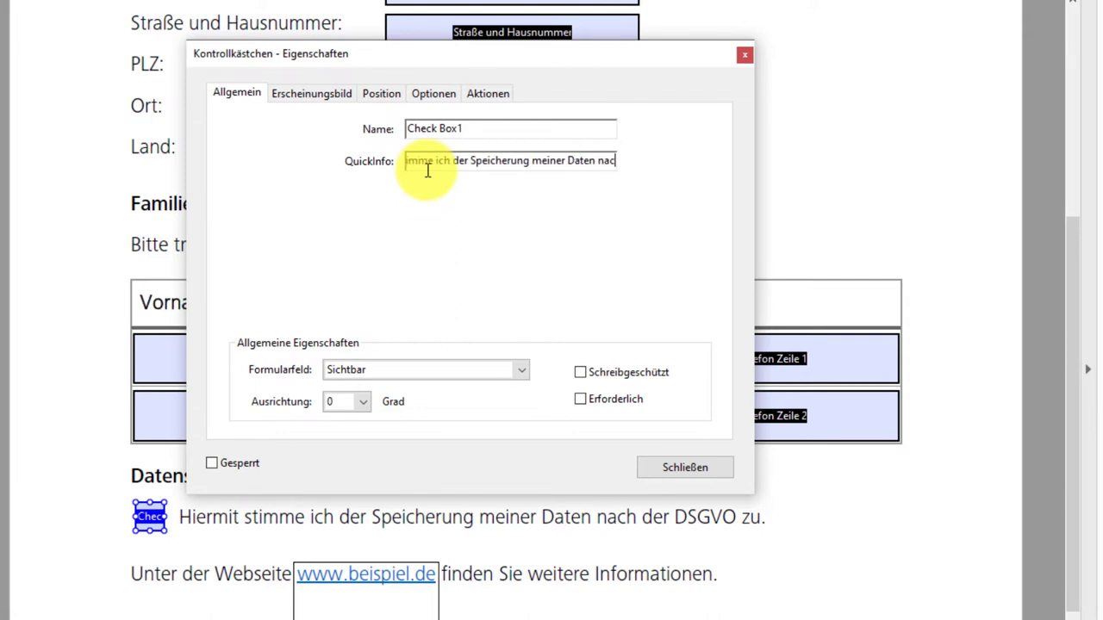
text(h der Daten)
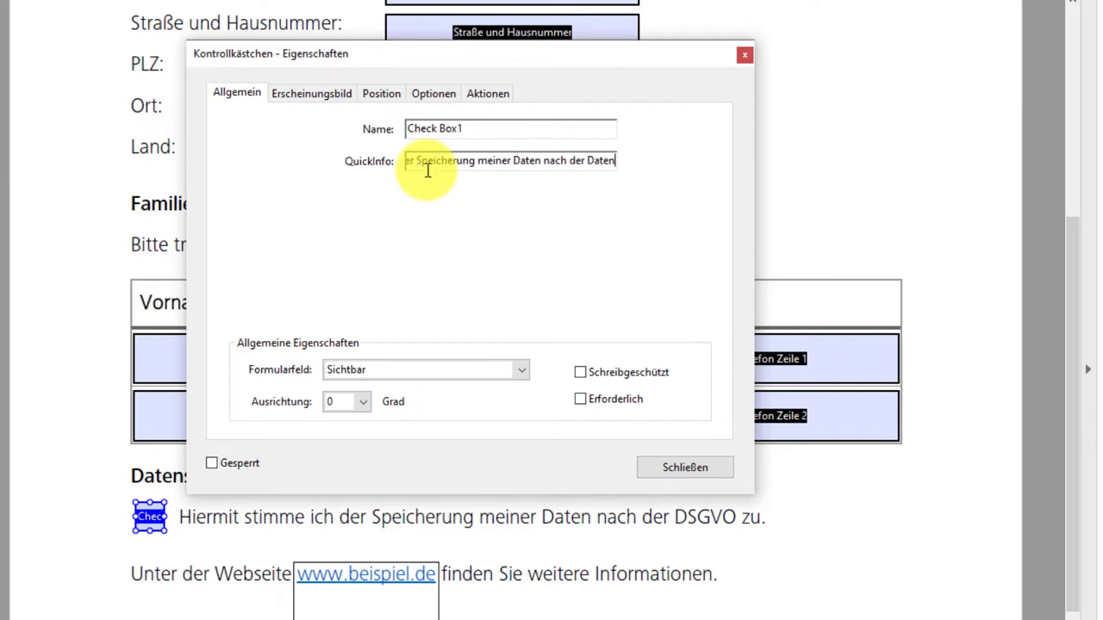
text(schutzgrundveror)
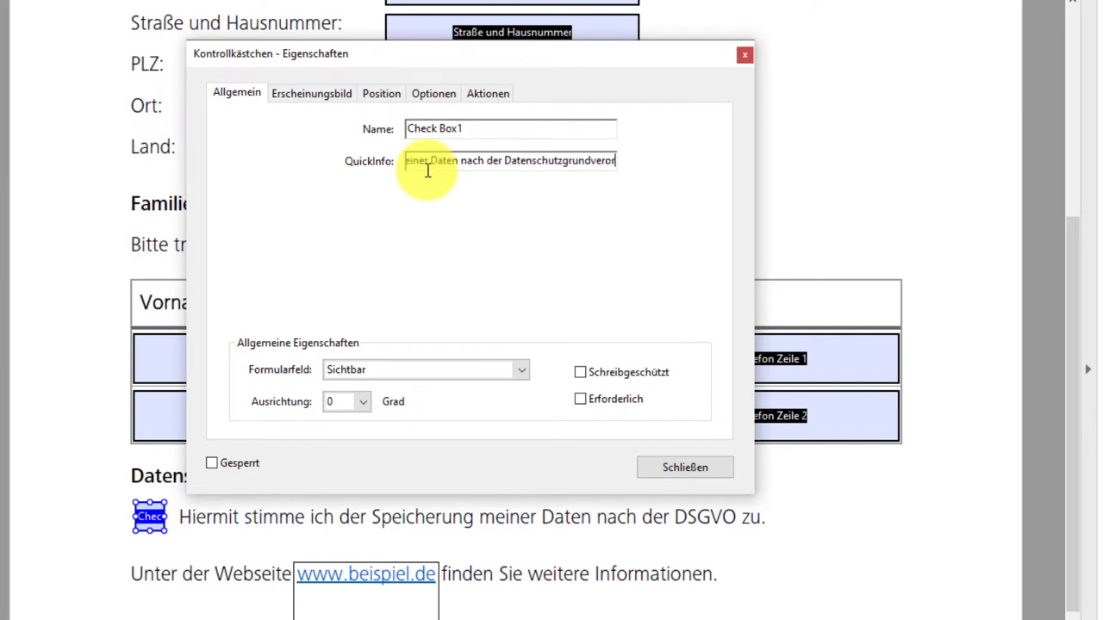
text(dnung)
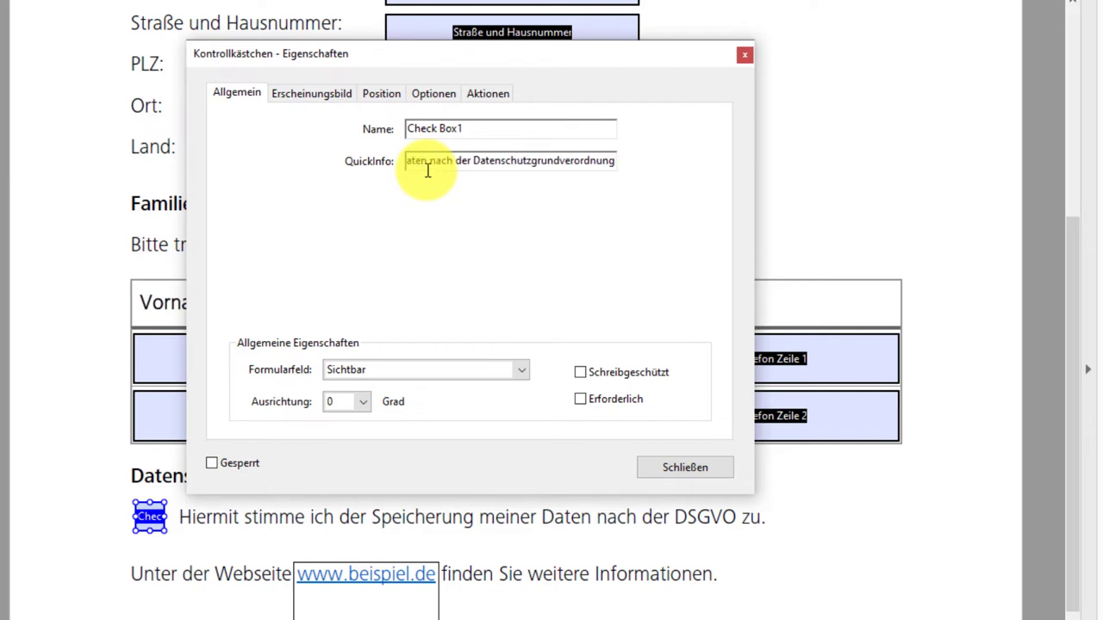
text( zu)
key(ctrl+a)
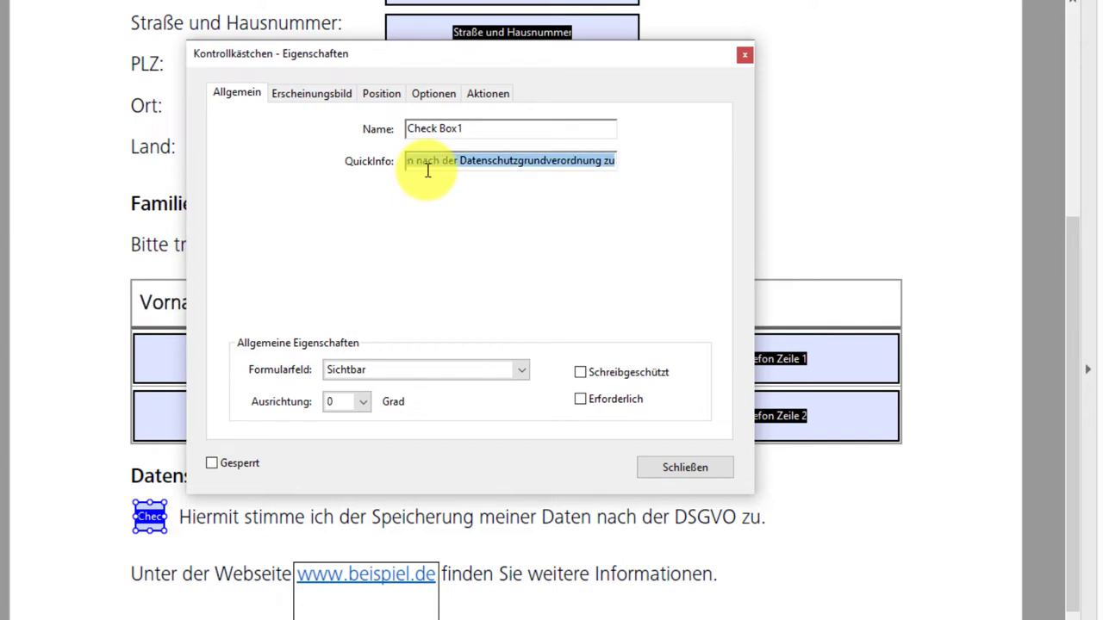
key(ctrl+c)
drag(509, 128, 393, 129)
key(Delete)
key(ctrl+v)
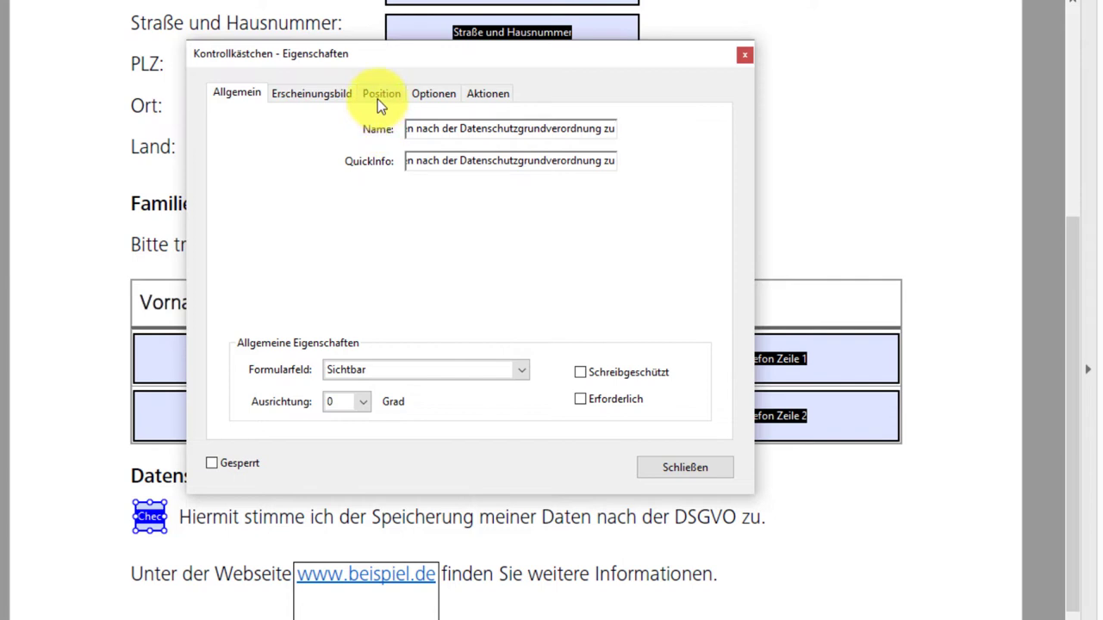
- Change the privacy checkbox's width and height from 6,35 to 5 mm on the Position tab
click(378, 99)
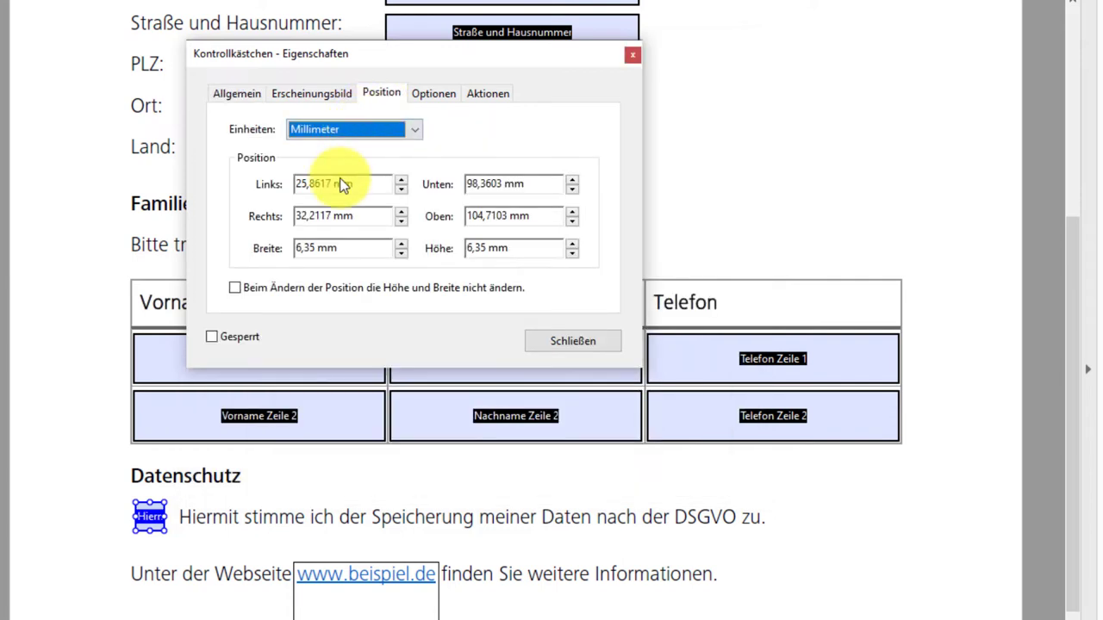
click(320, 249)
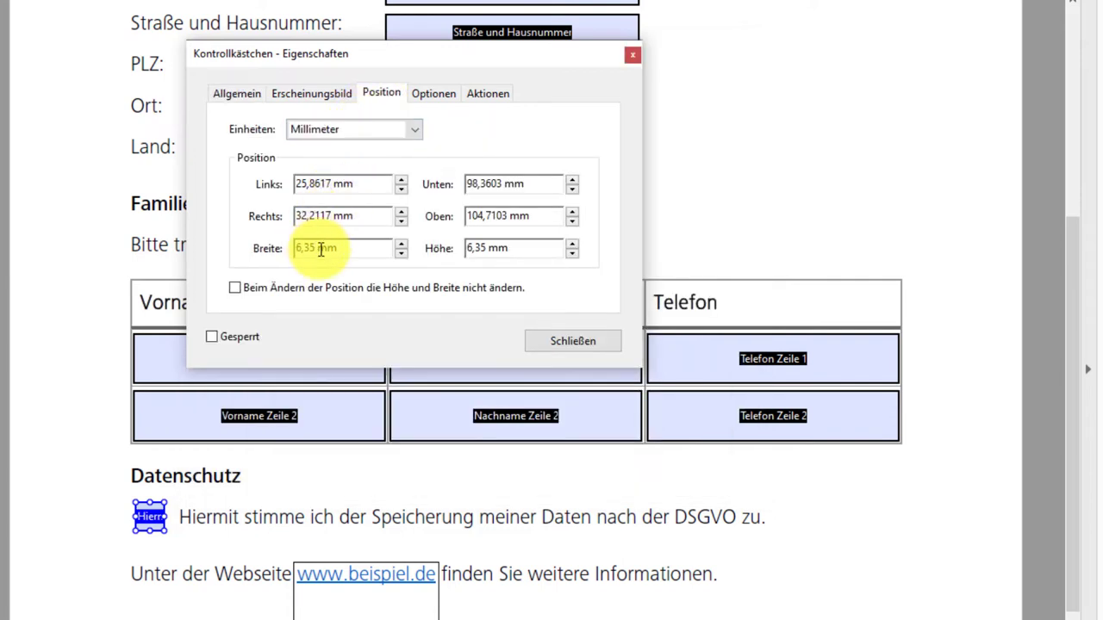
key(BackSpace)
key(BackSpace)
key(BackSpace)
key(BackSpace)
text(5)
key(Tab)
key(Tab)
key(Tab)
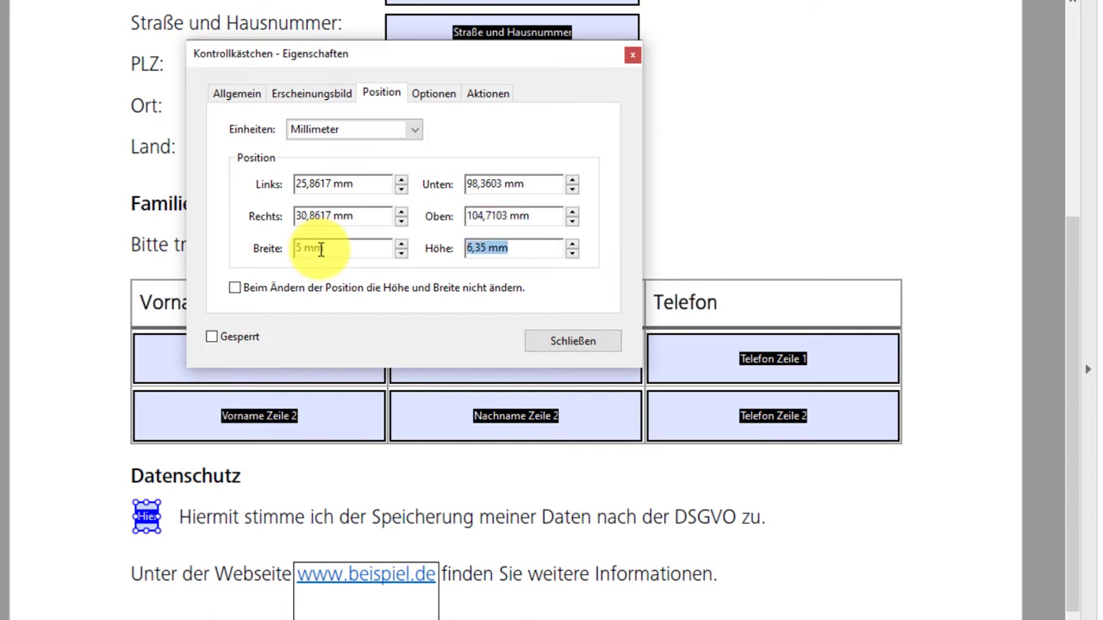
key(Left)
key(Right)
key(BackSpace)
key(BackSpace)
key(BackSpace)
key(BackSpace)
text(5)
key(Tab)
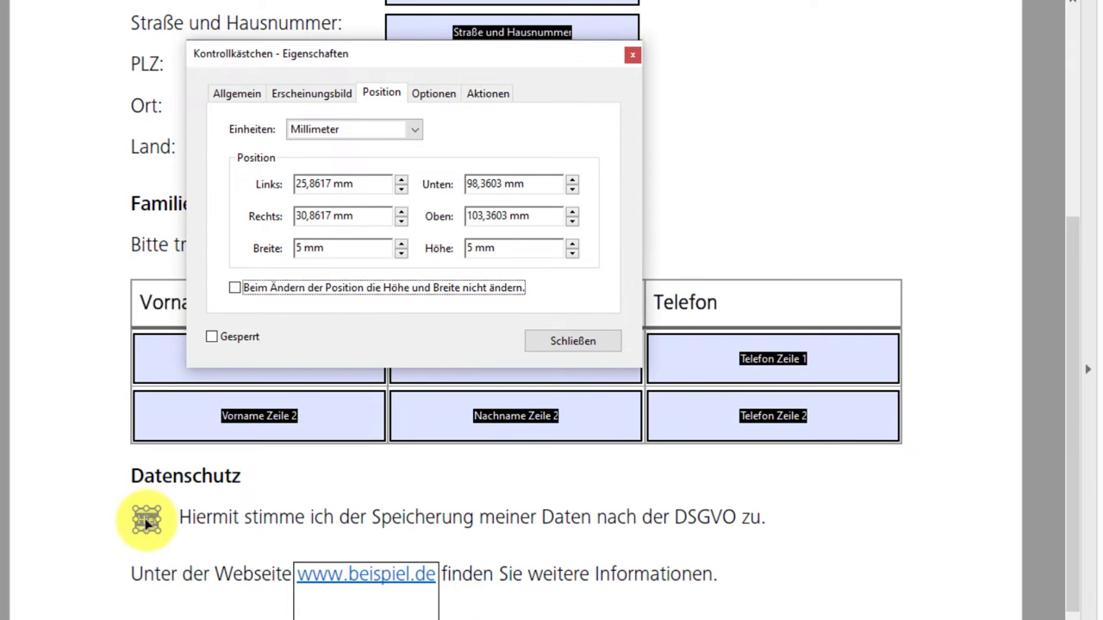
ctrl+click(263, 374)
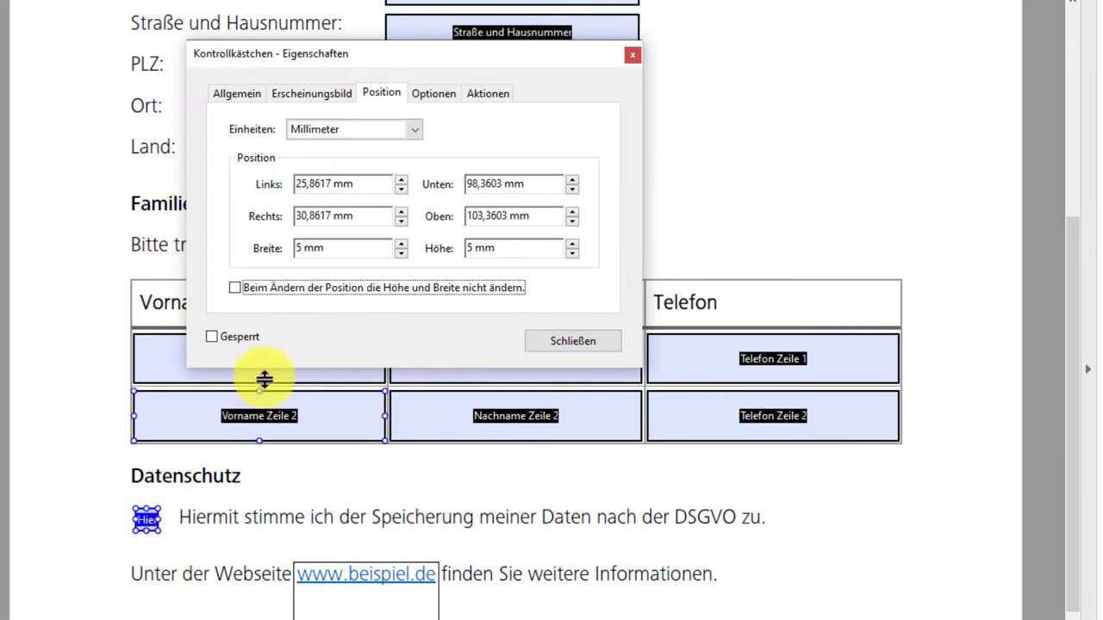
click(440, 96)
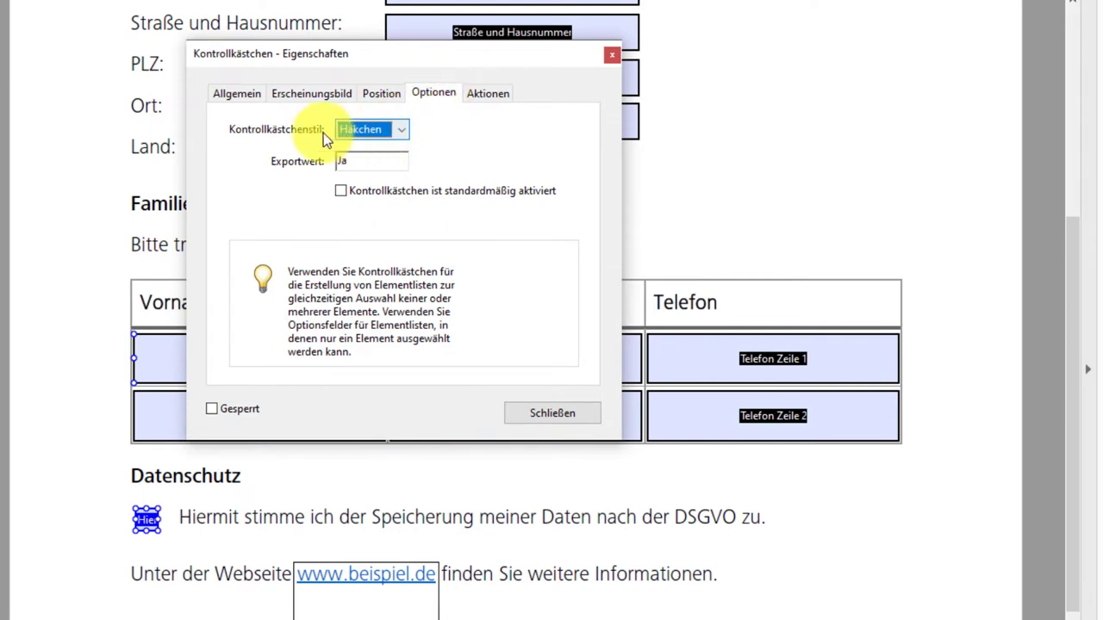
- Keep the Häkchen check style, enable 'checked by default', and close the checkbox properties
click(402, 134)
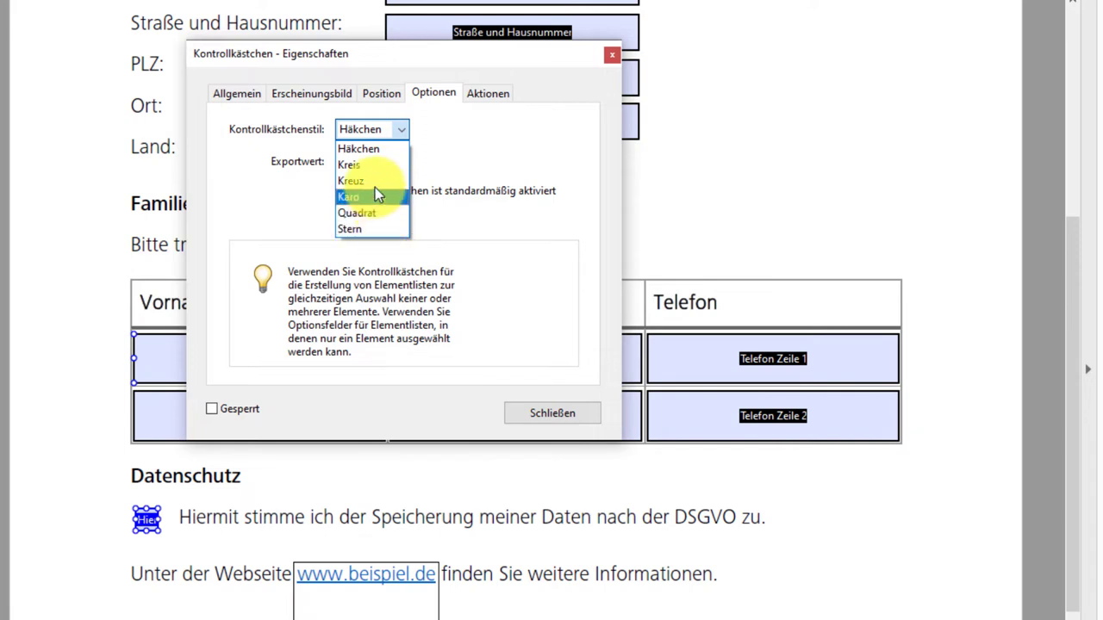
click(371, 148)
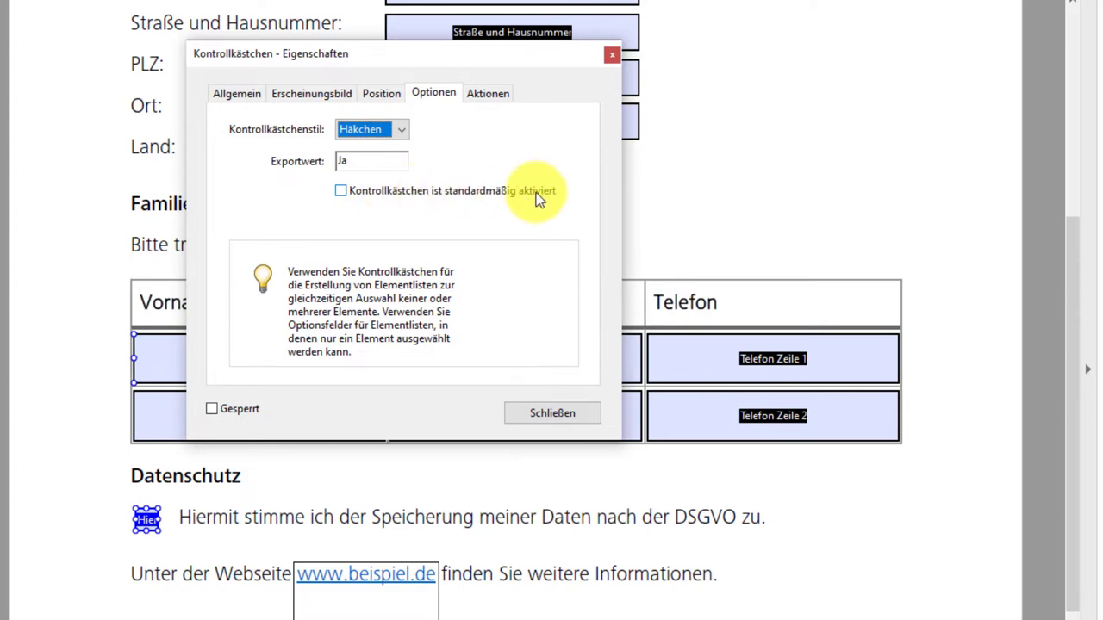
click(342, 191)
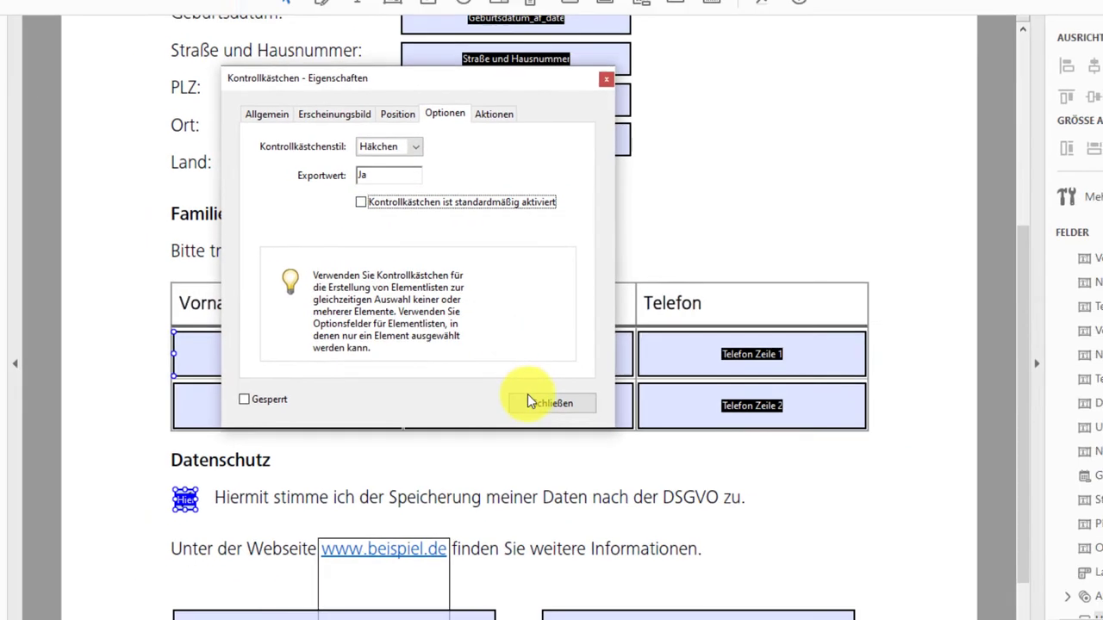
click(526, 414)
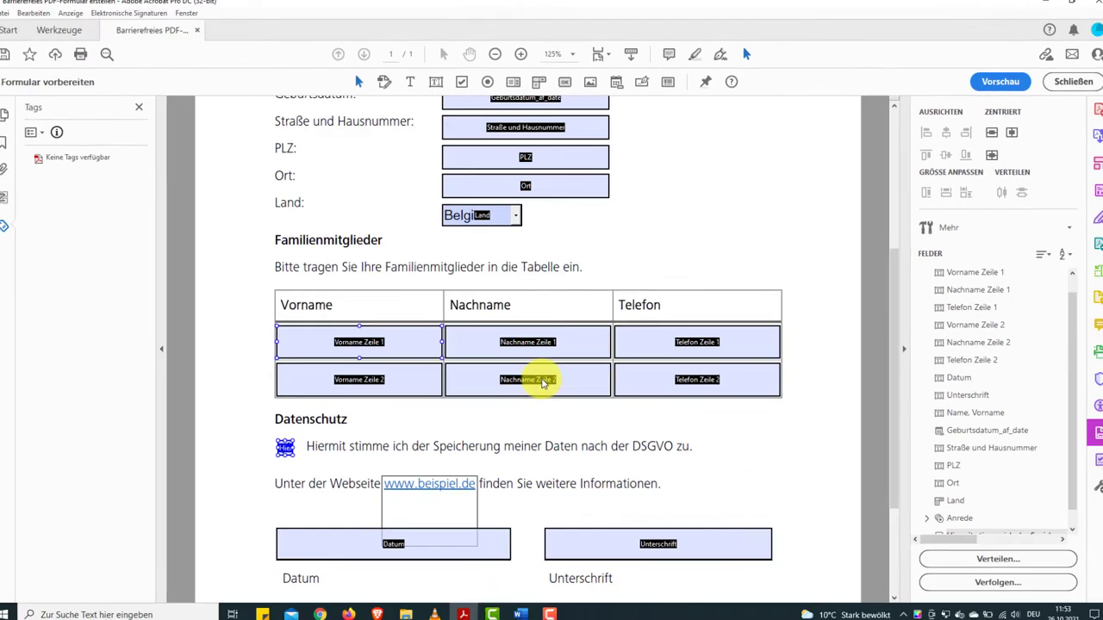
click(991, 87)
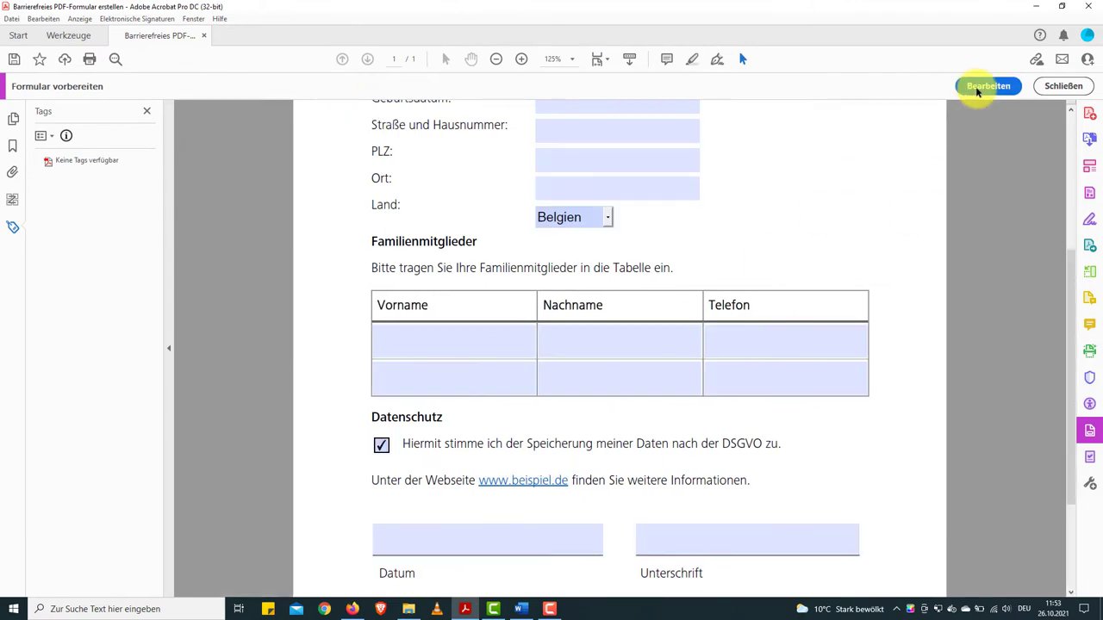
click(381, 446)
click(382, 446)
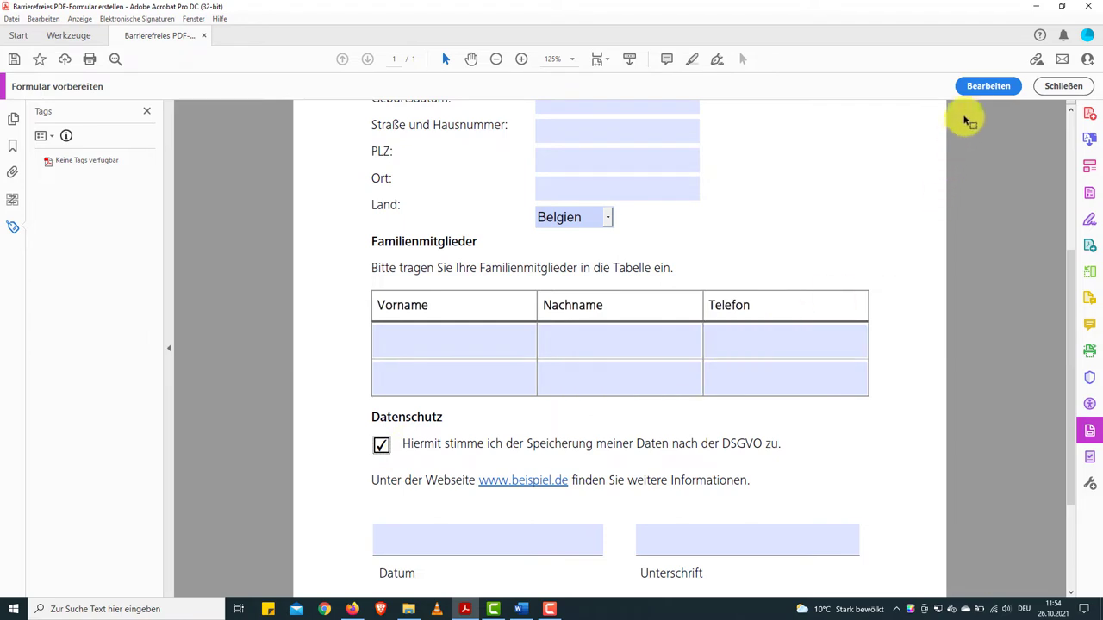
click(1000, 89)
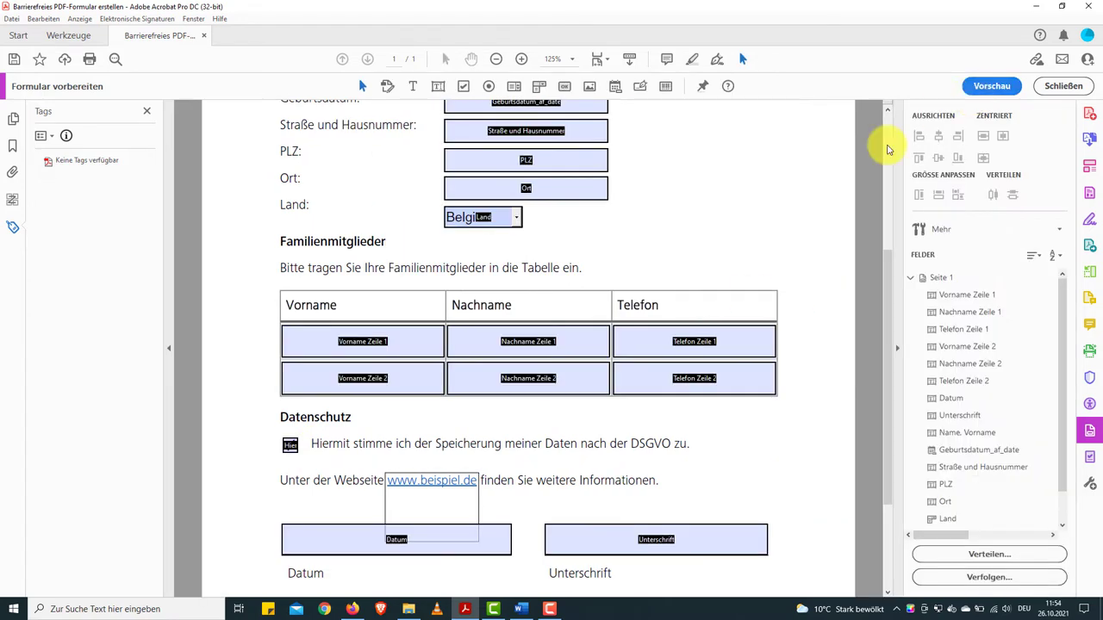
click(361, 540)
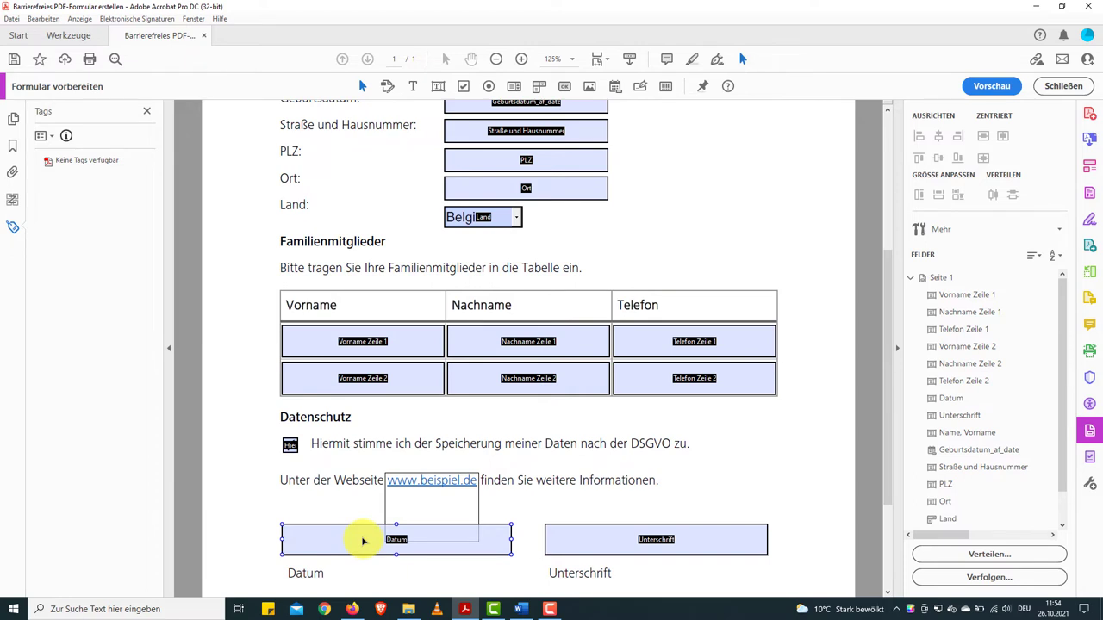
- Give the Datum field a custom date format of dd.mm.yyyy
scroll(362, 541, down, 2)
scroll(362, 537, down, 1)
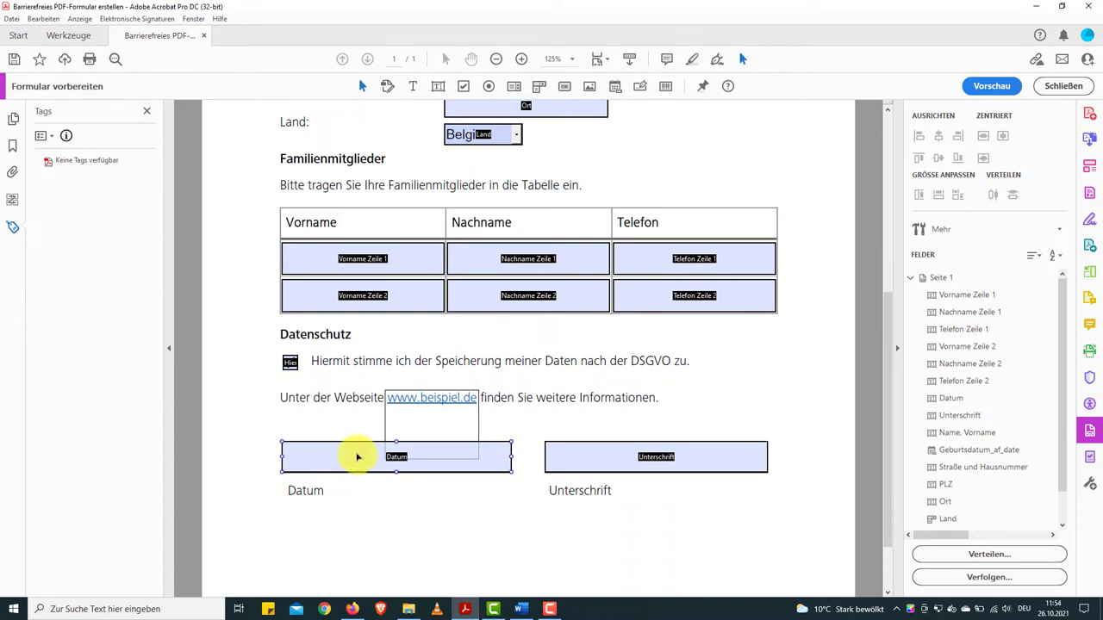
double_click(358, 457)
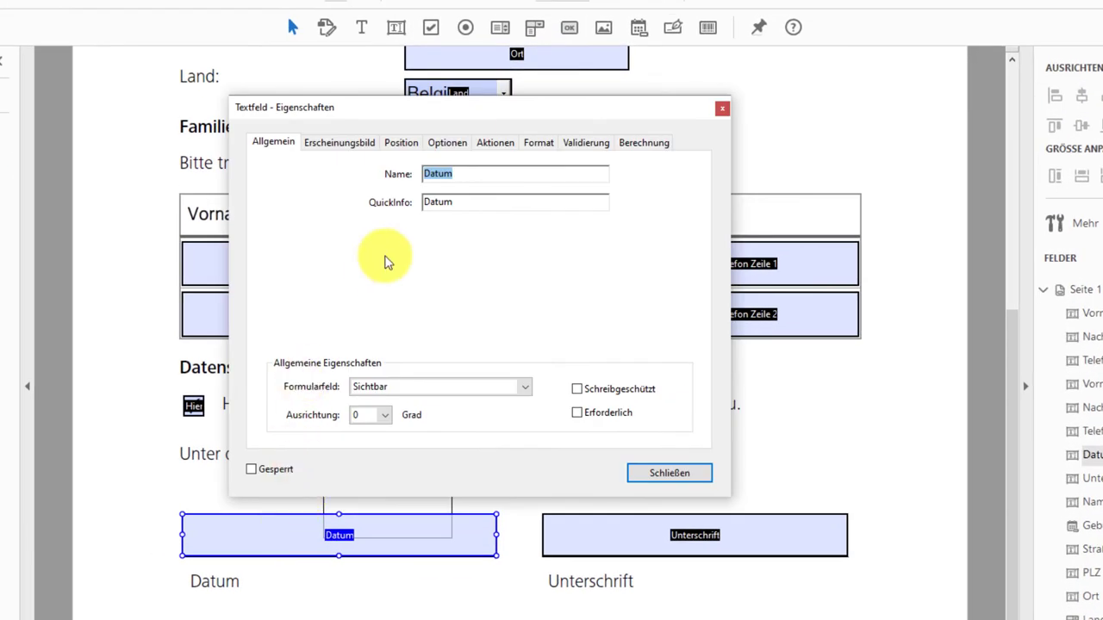
click(538, 143)
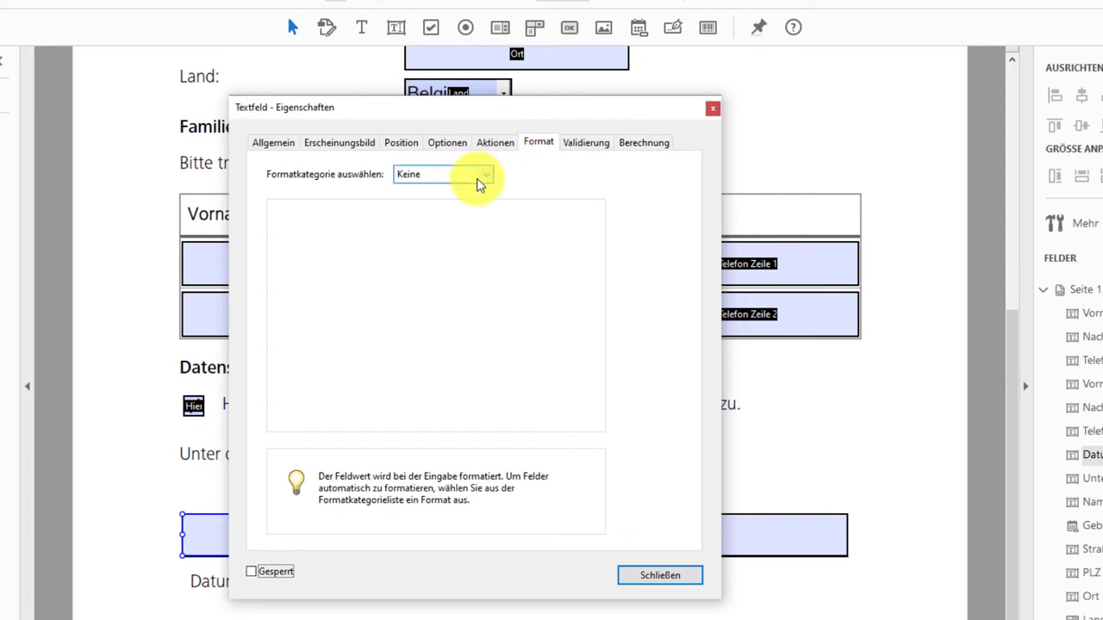
click(479, 179)
click(435, 233)
scroll(423, 209, down, 3)
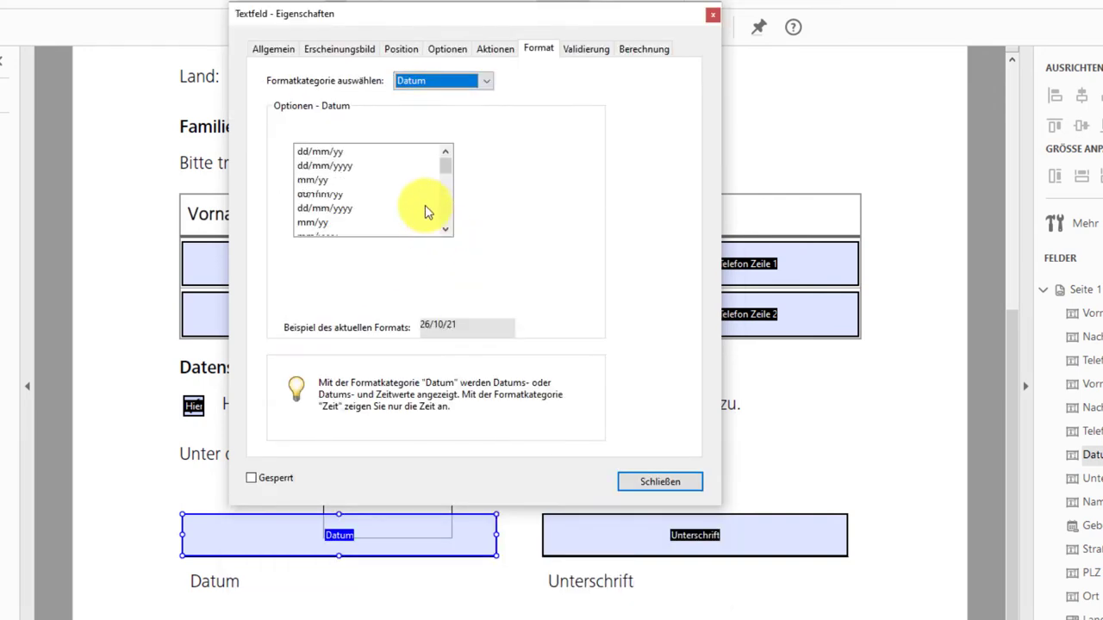
scroll(410, 214, down, 3)
scroll(410, 214, down, 1)
click(370, 223)
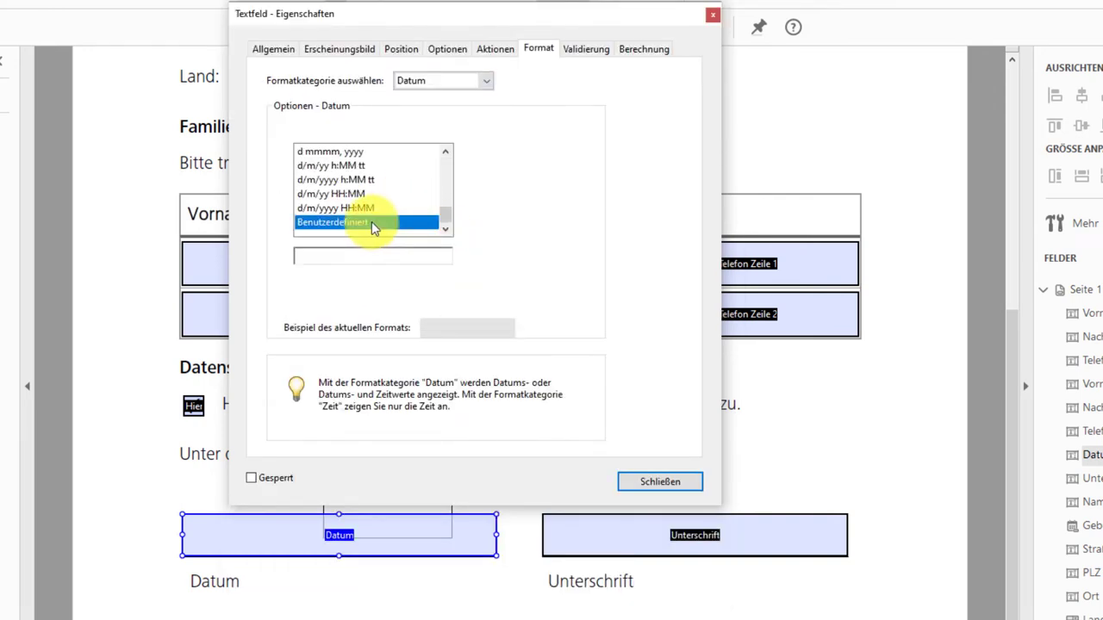
click(355, 260)
text(dd)
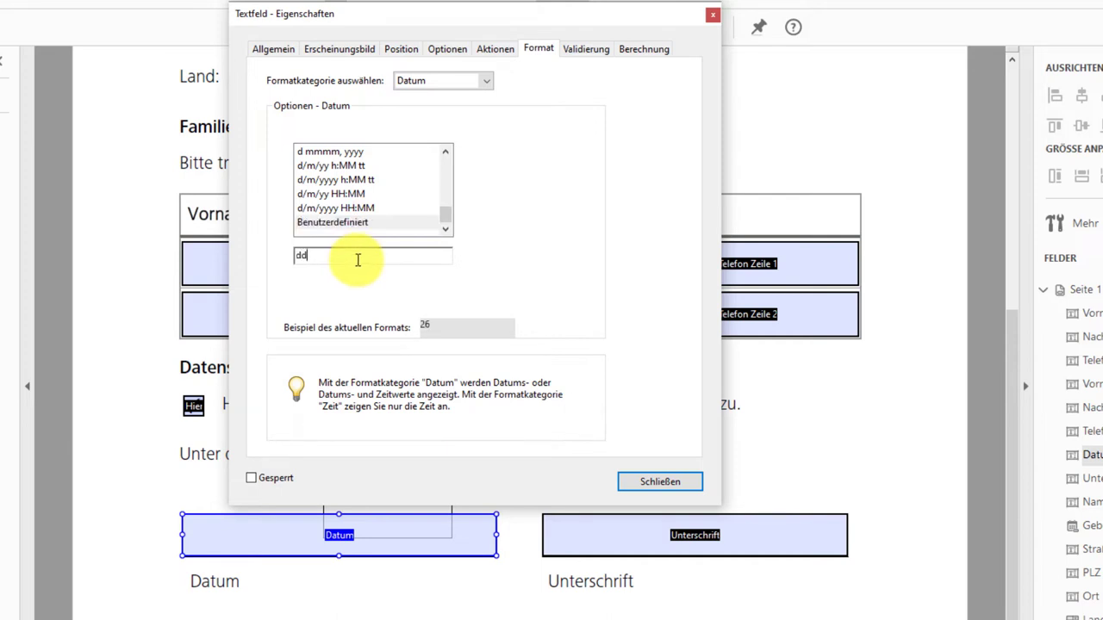
text(.mm.yy)
text(yy)
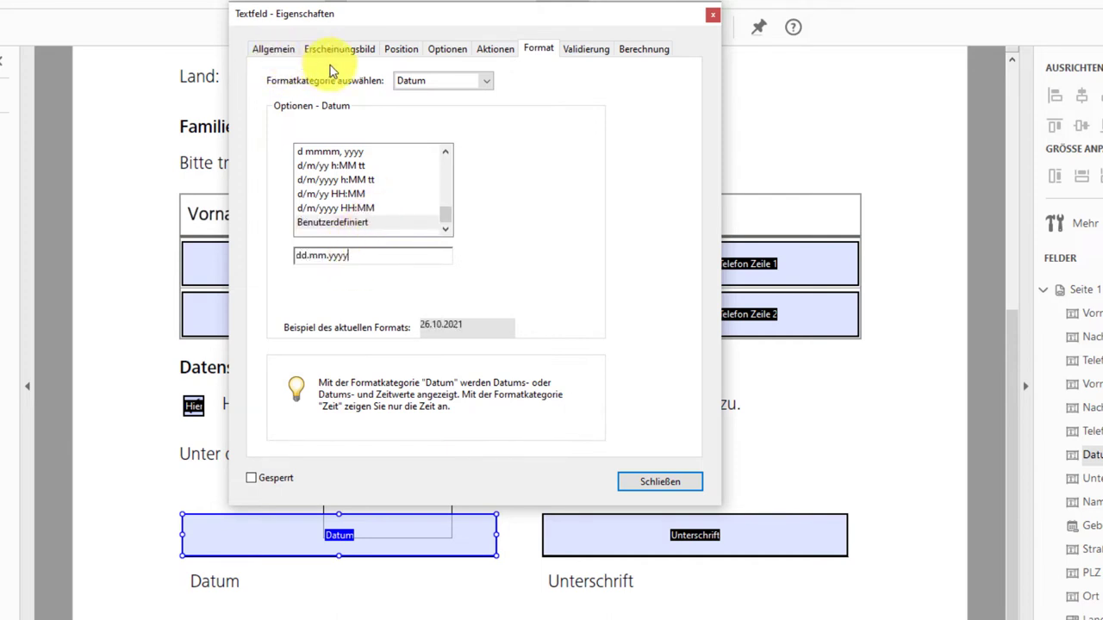
- Set the Datum field's tooltip to 'Datum (tt.mm.jjjj)' and close its properties
click(274, 49)
click(483, 104)
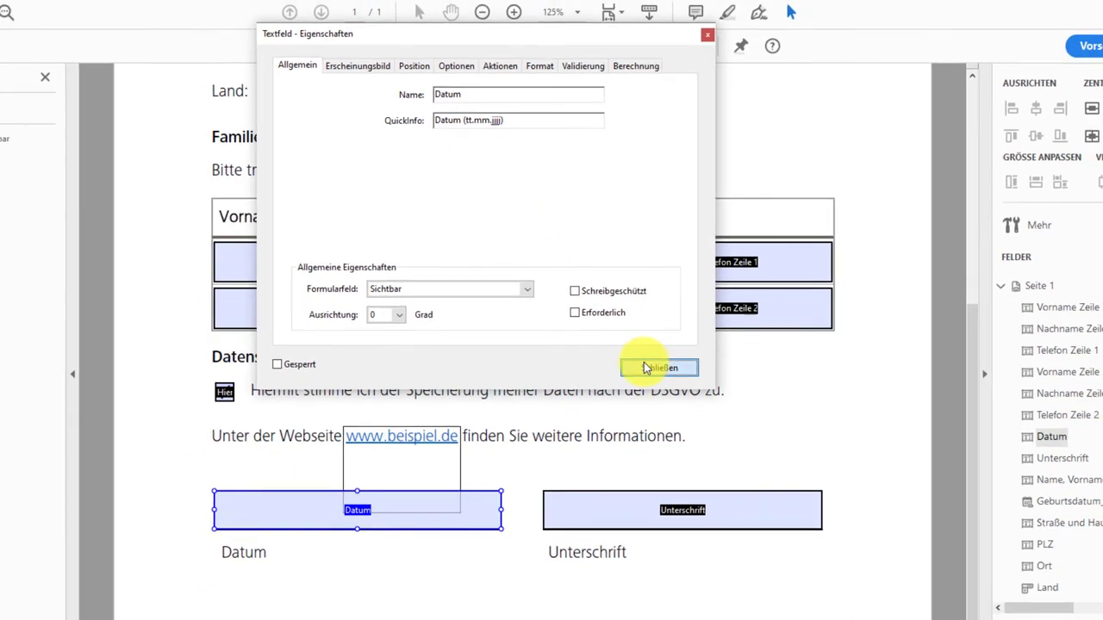
click(669, 379)
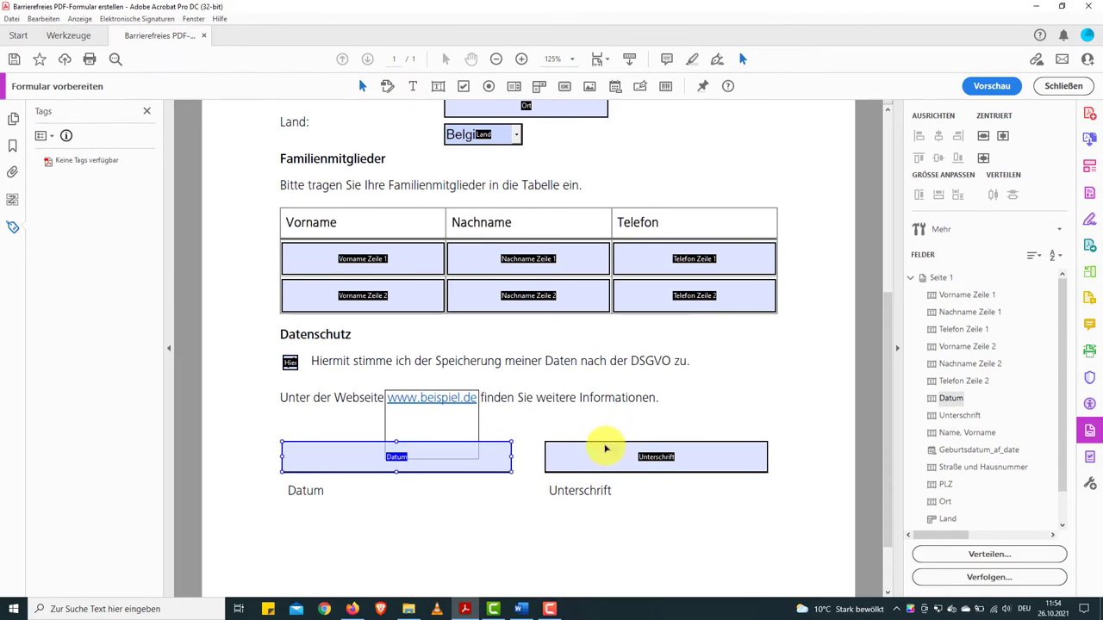
- Delete the Unterschrift field and place a digital signature field widened across the signature line
click(606, 455)
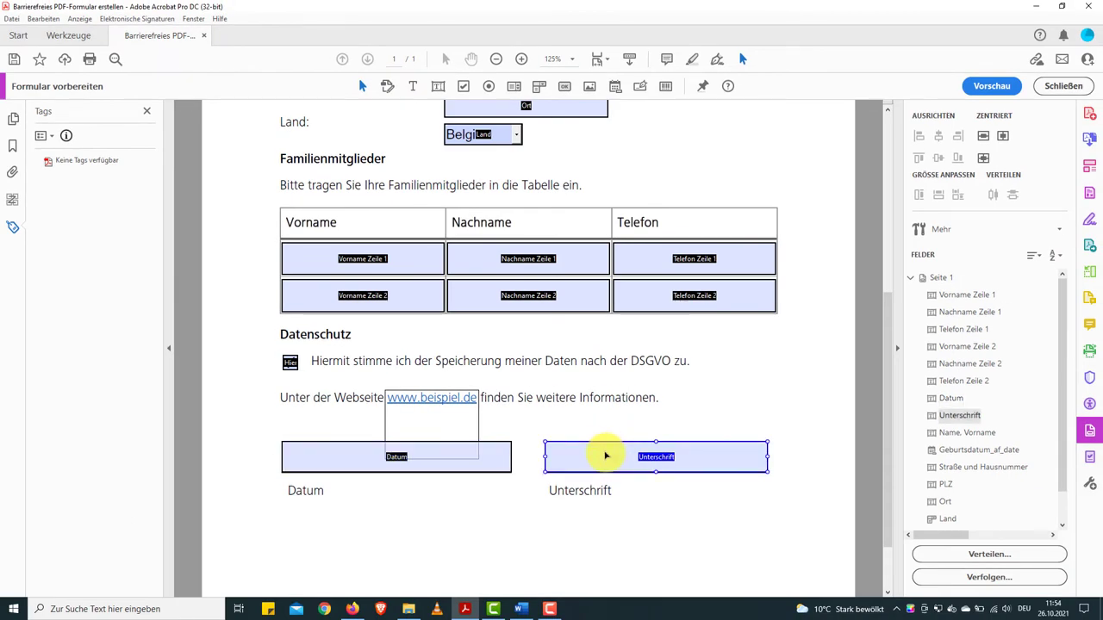
key(Delete)
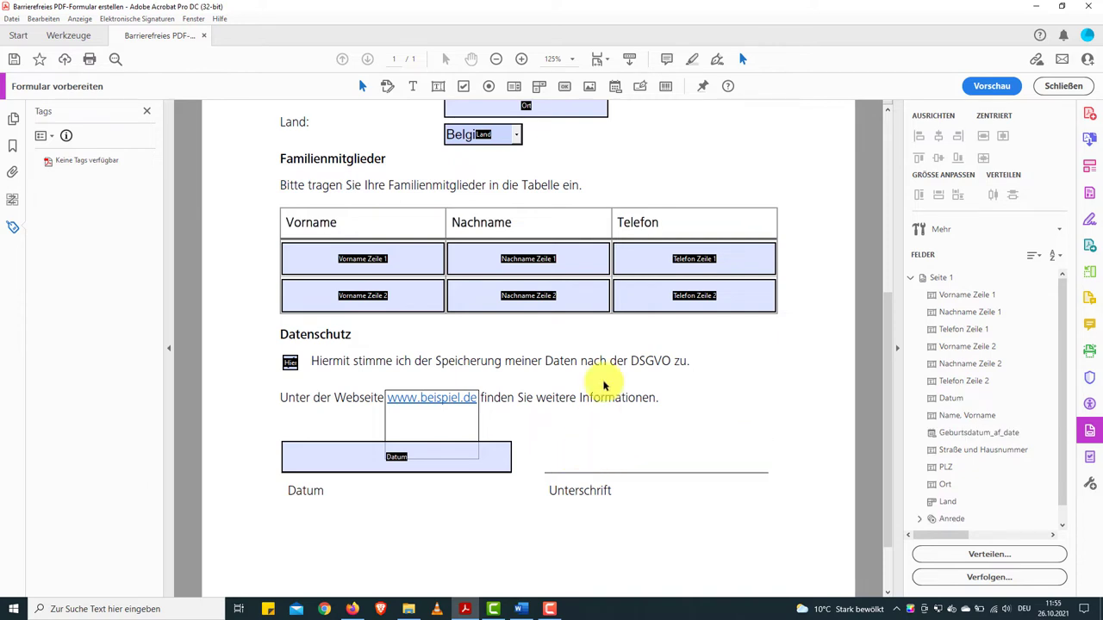
click(640, 90)
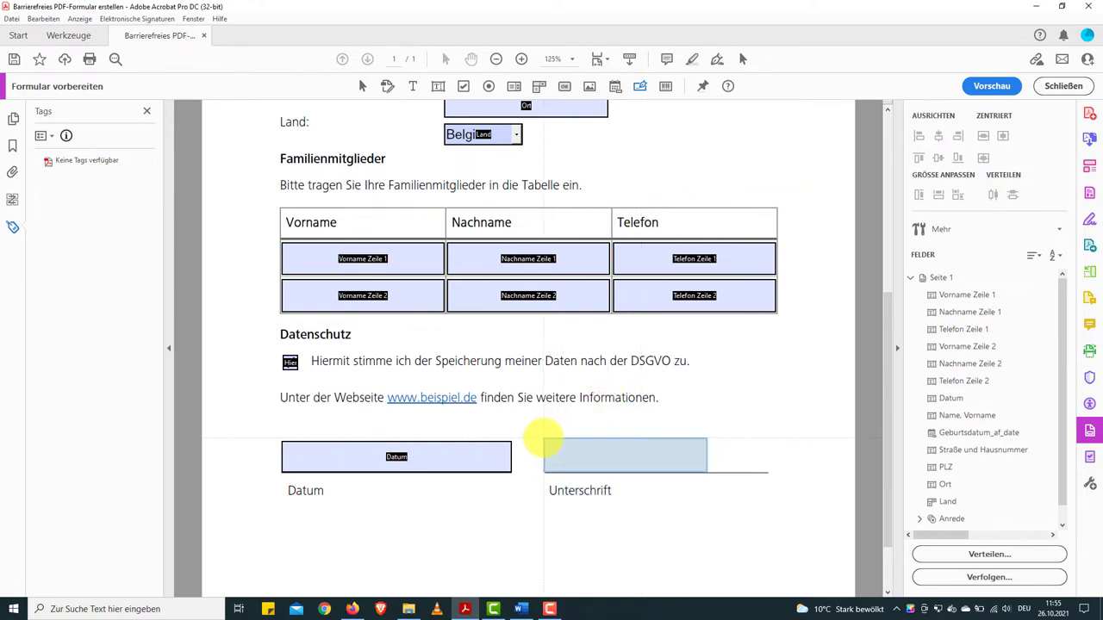
click(544, 440)
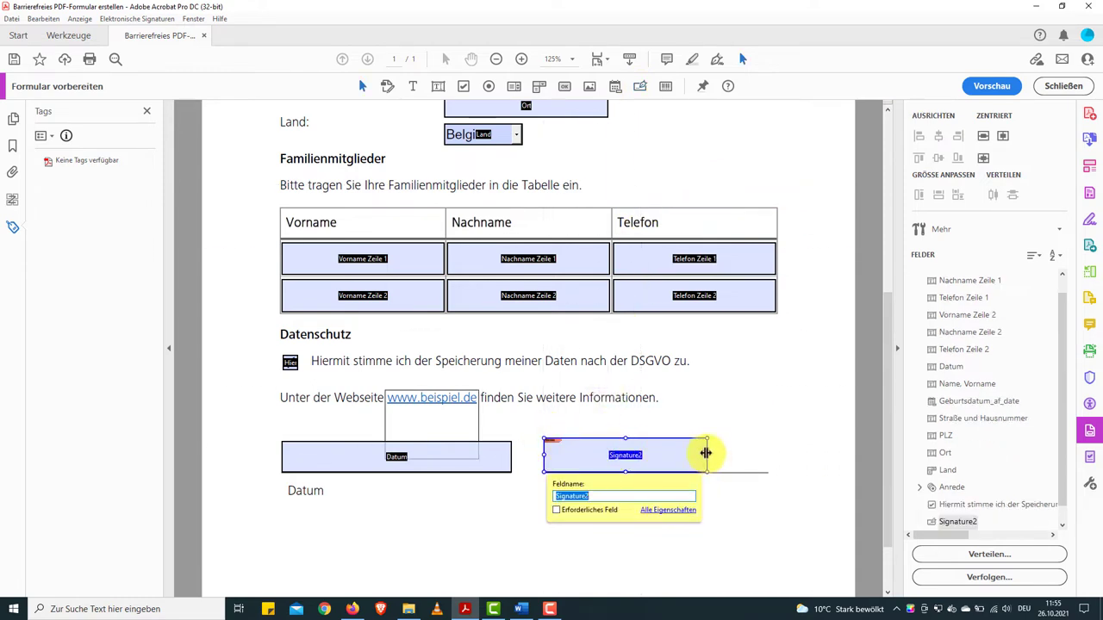
drag(705, 453, 767, 454)
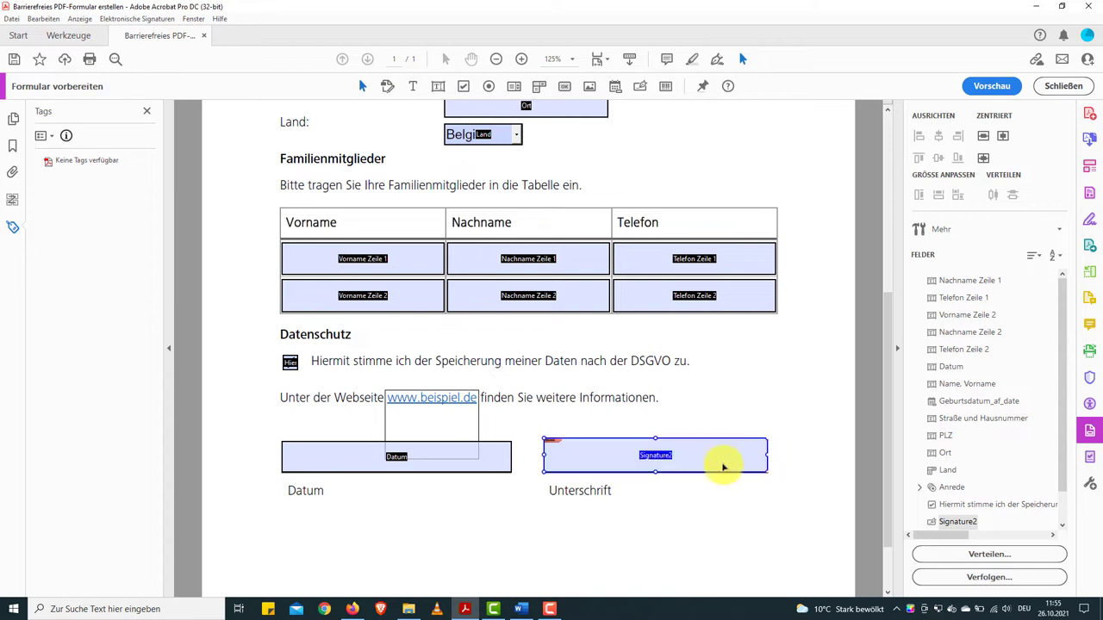
double_click(650, 460)
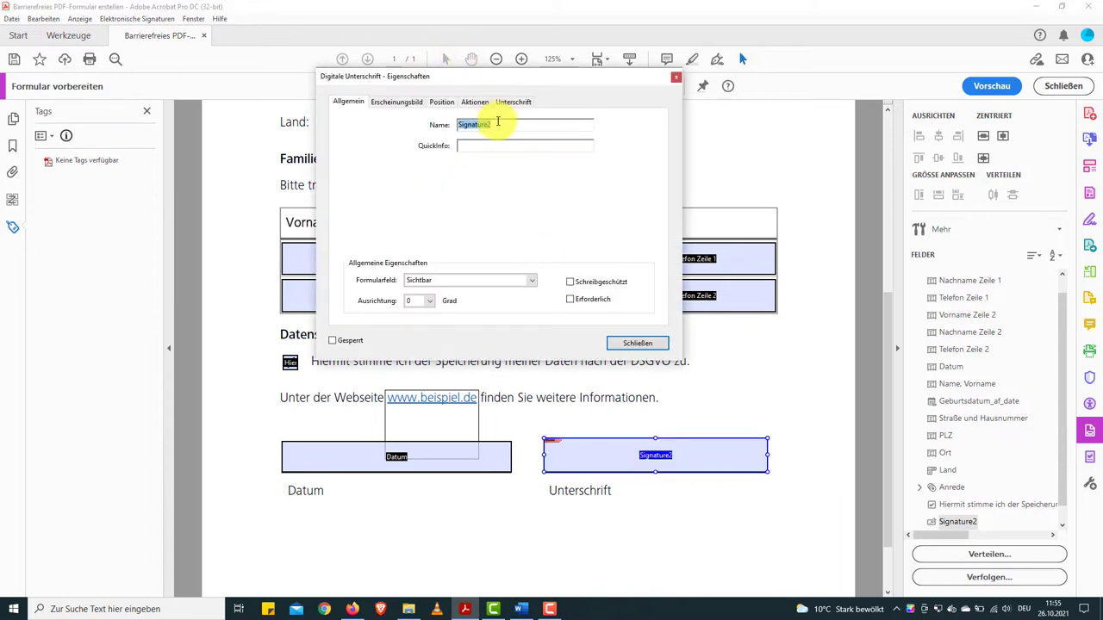
- Name the signature field Unterschrift with tooltip Unterschrift and close its properties
click(497, 123)
key(BackSpace)
key(BackSpace)
key(BackSpace)
key(Tab)
text(U)
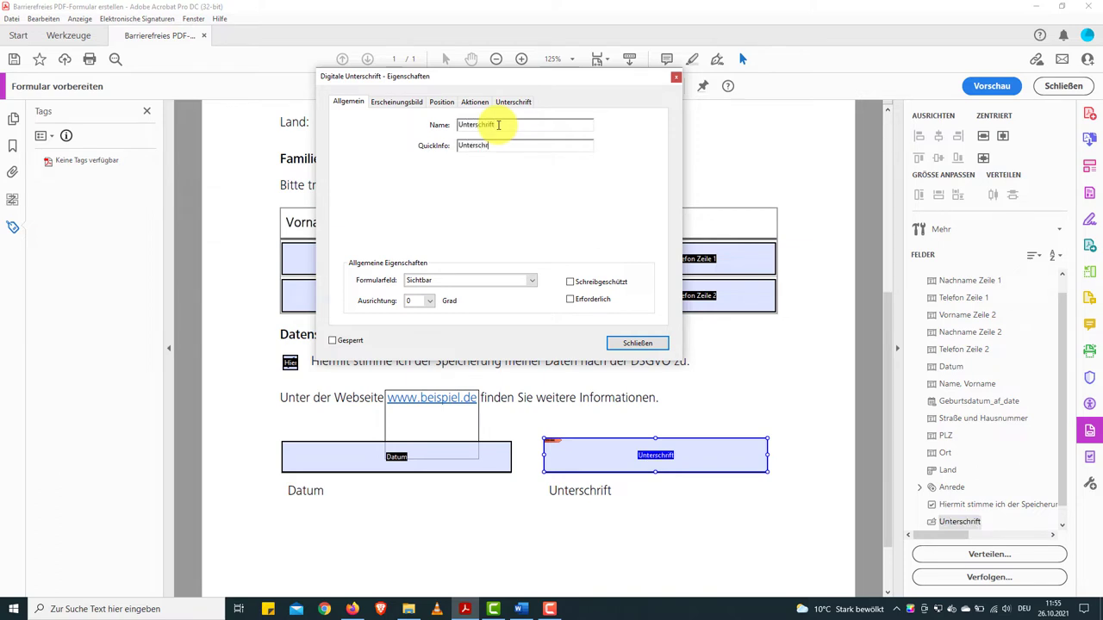
text(ift)
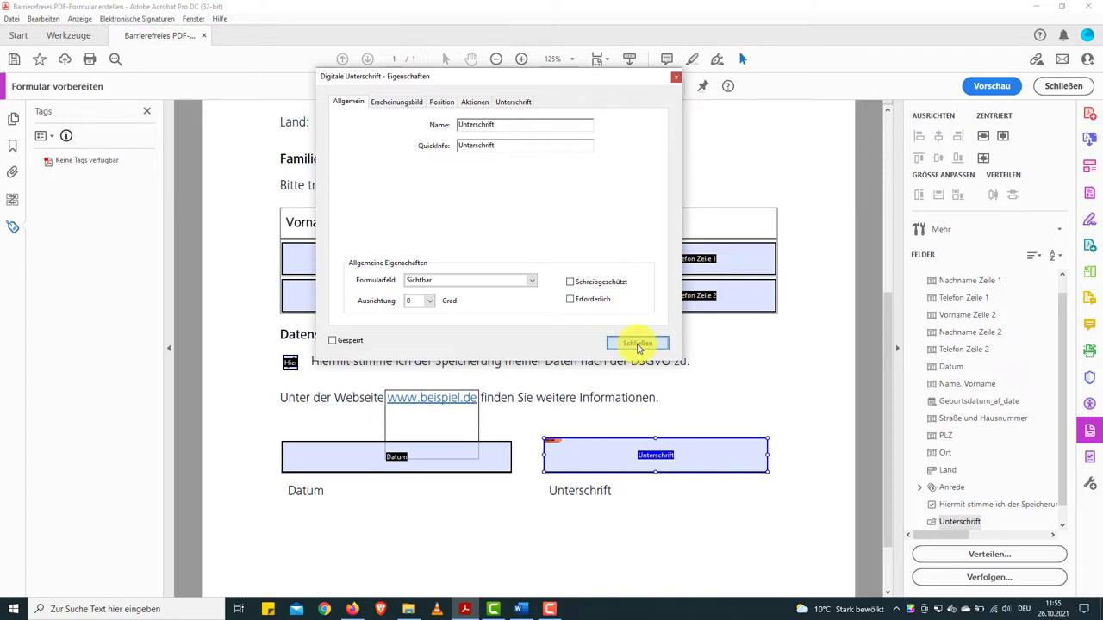
click(638, 343)
click(675, 410)
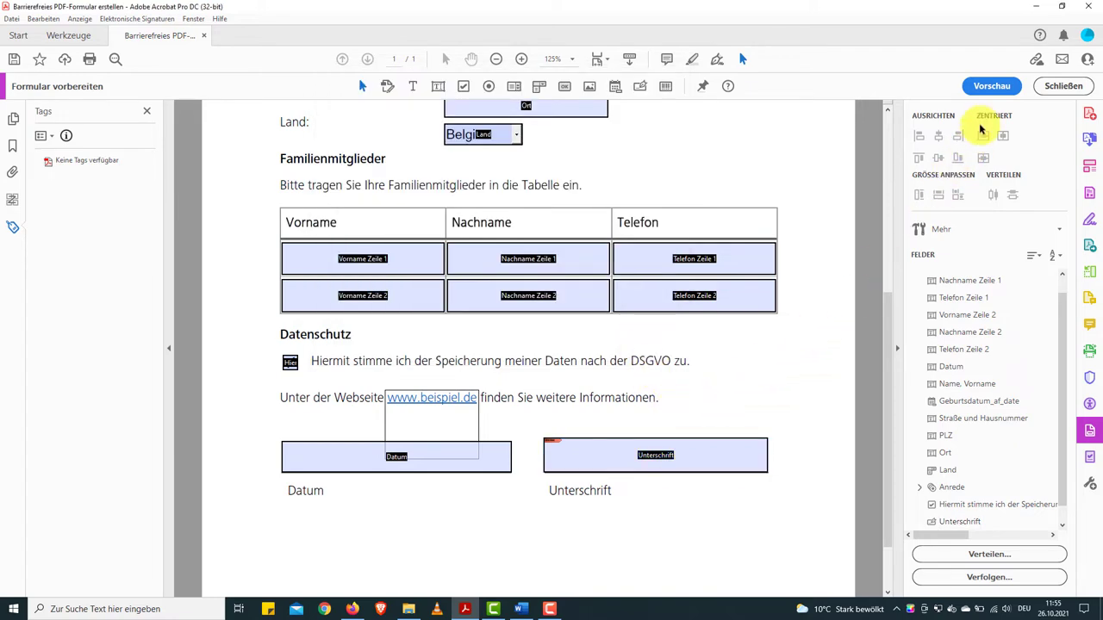
click(989, 87)
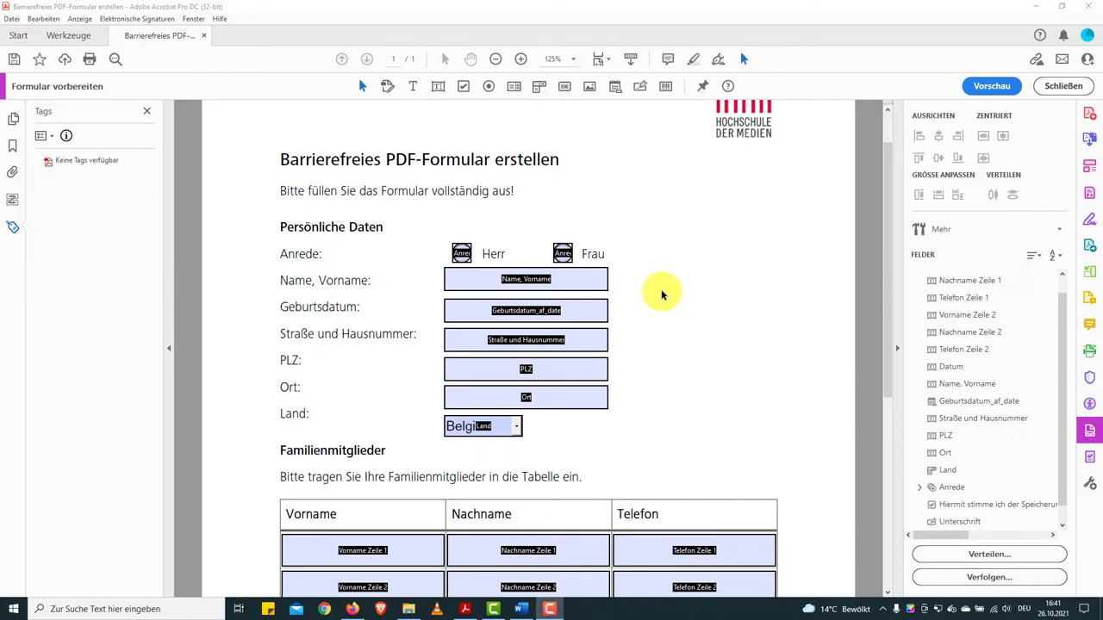
double_click(584, 282)
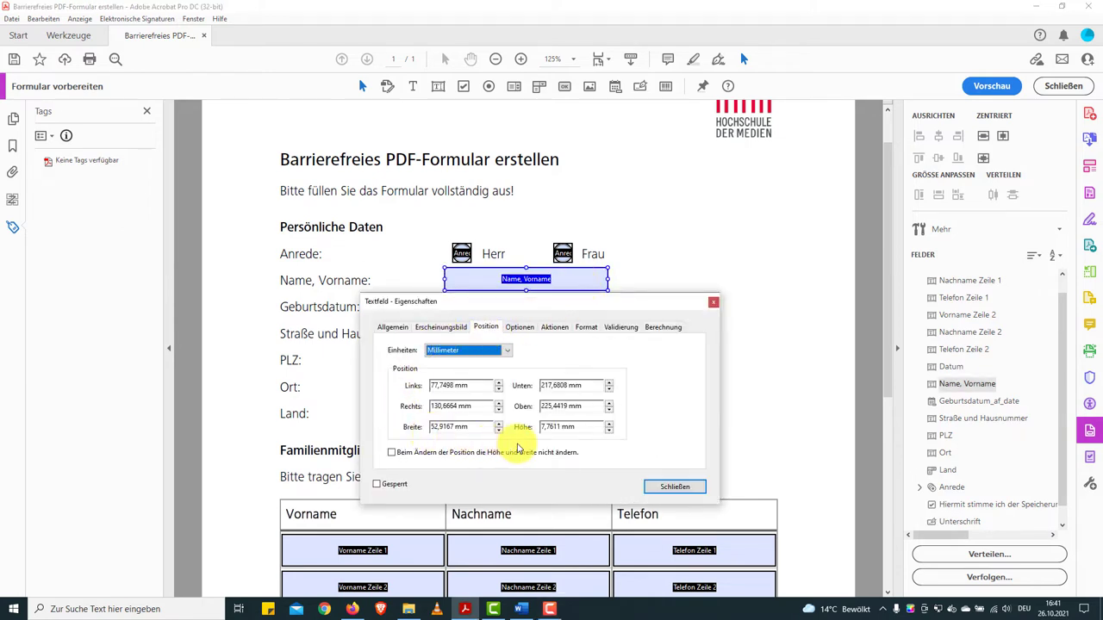
click(674, 488)
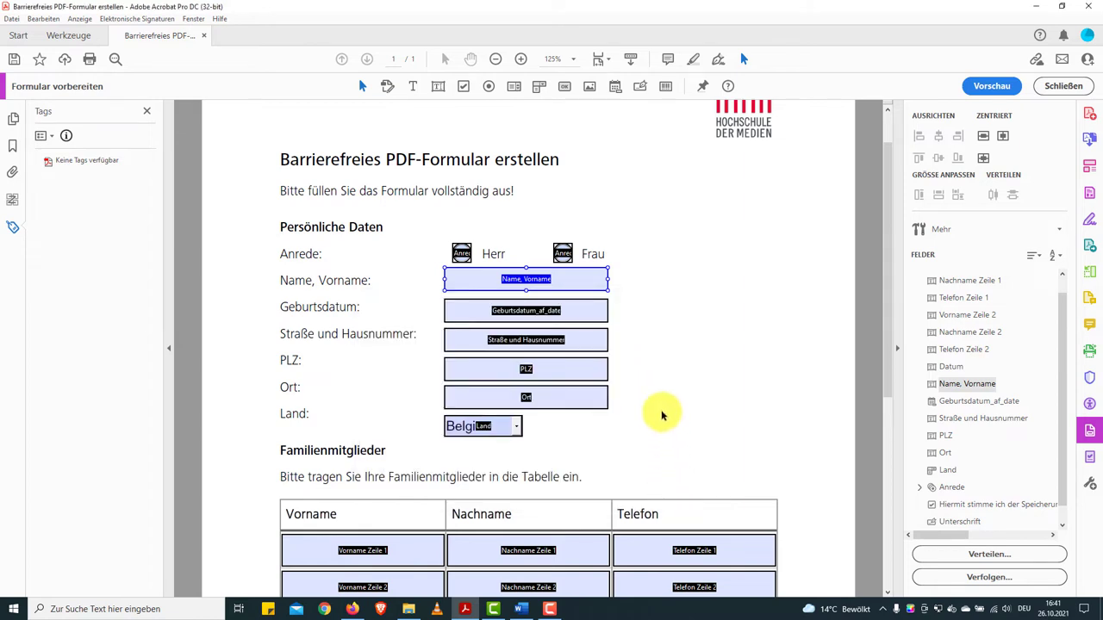
click(649, 302)
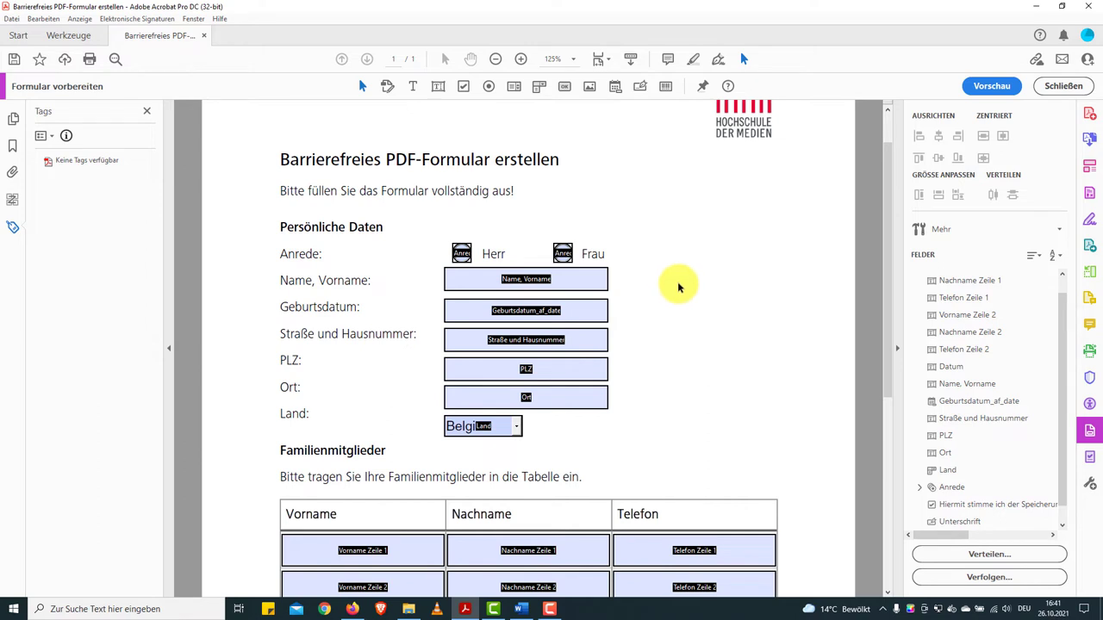
- Drag the Name, Vorname field's right edge out to the family table's right edge
click(599, 289)
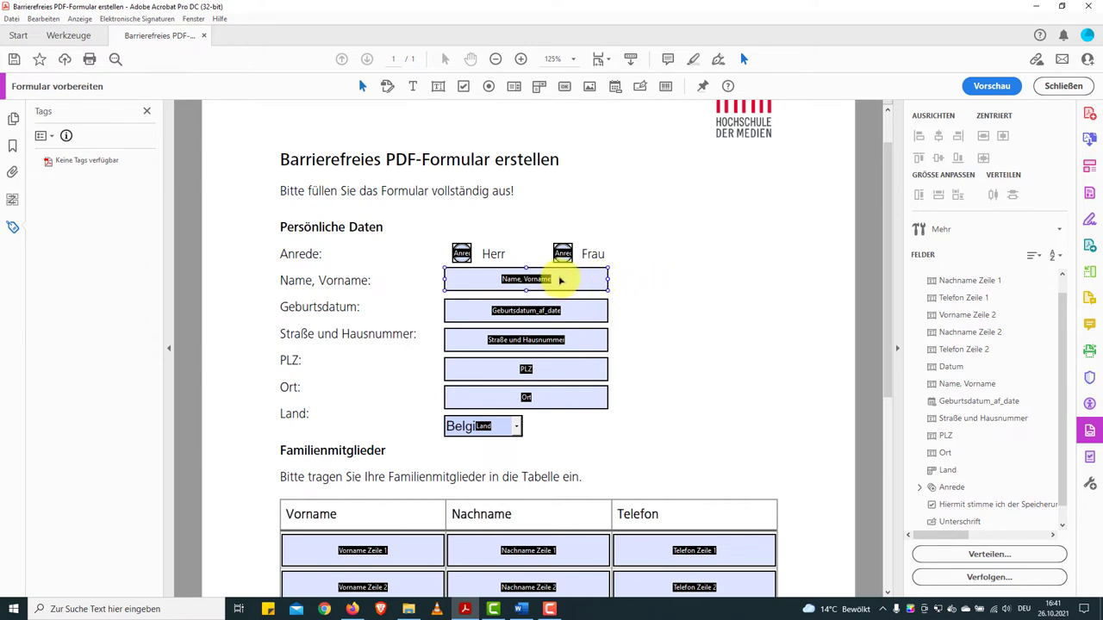
click(601, 286)
drag(470, 281, 480, 281)
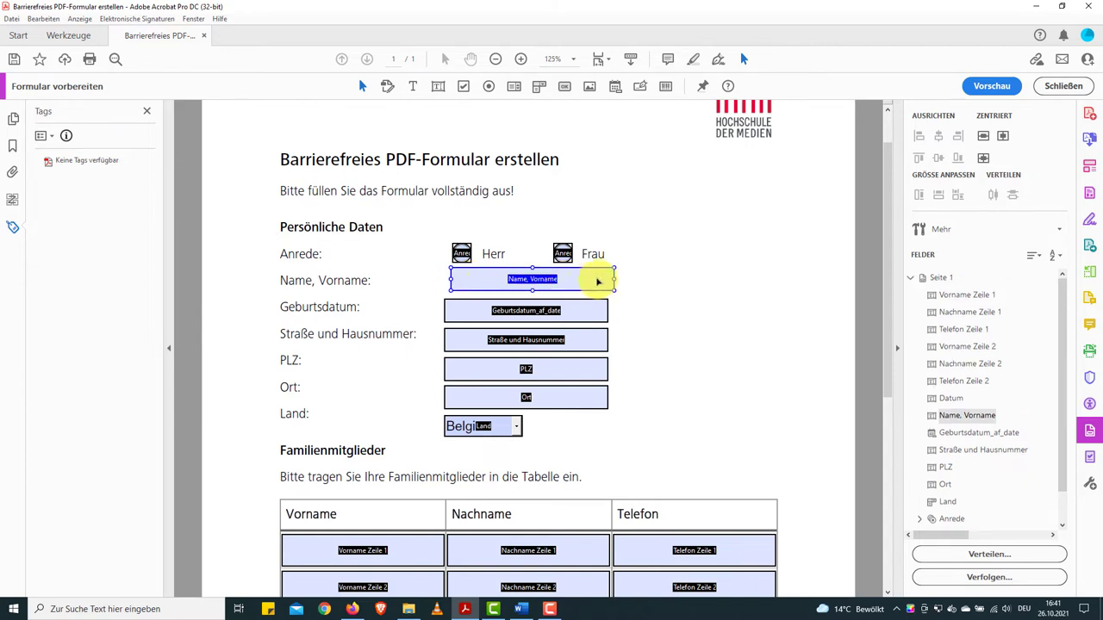
drag(611, 278, 774, 284)
click(649, 305)
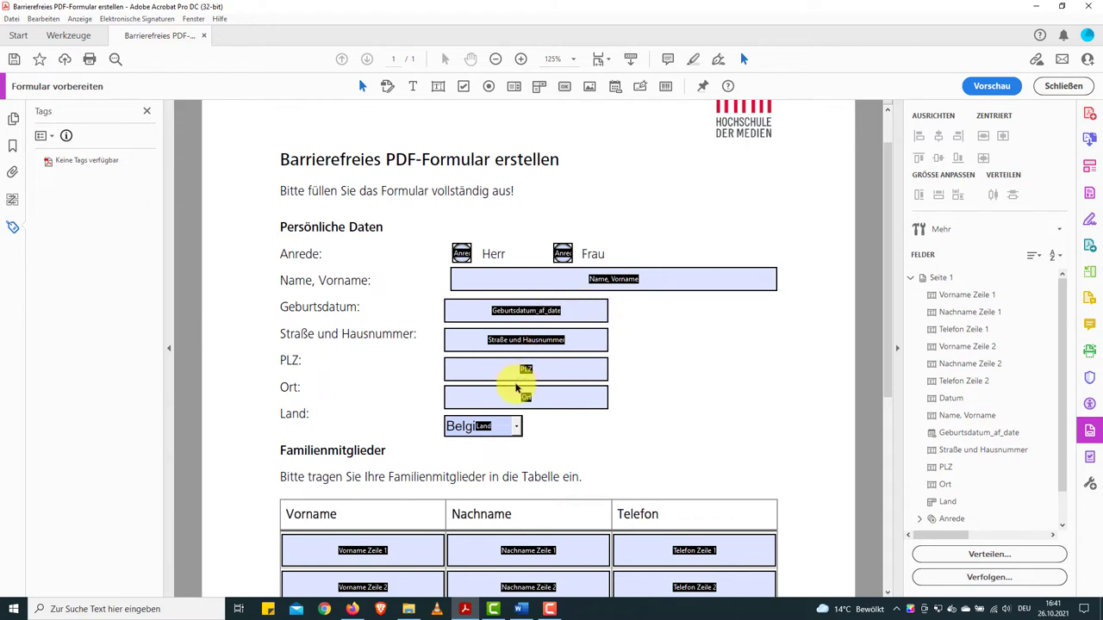
click(497, 426)
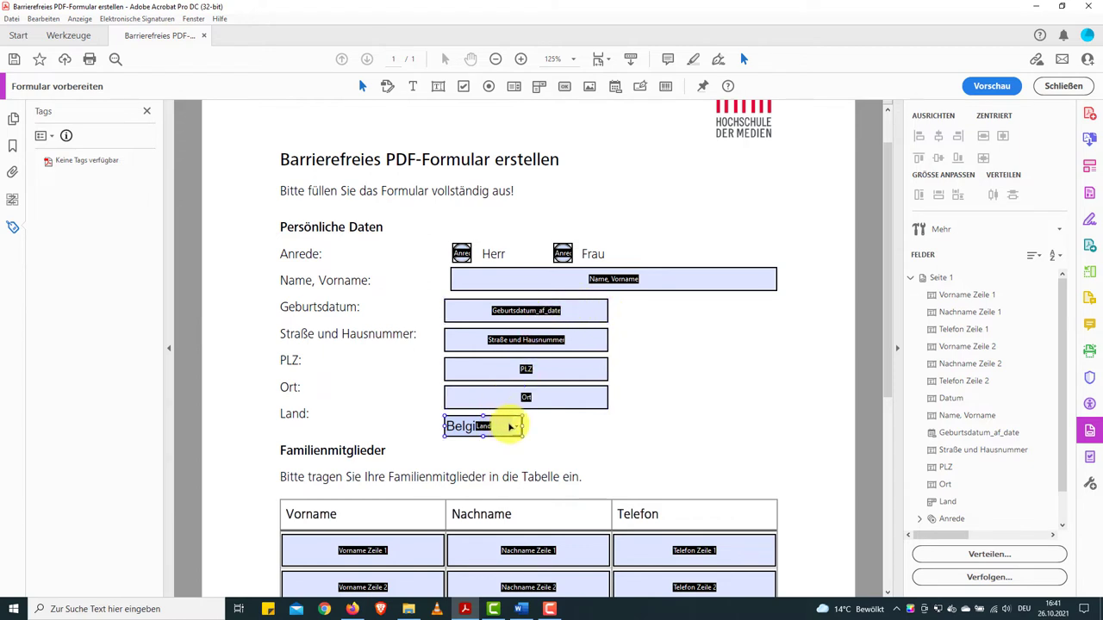
- Select Land through Name, Vorname and match all their widths and heights to Name, Vorname
shift+click(767, 280)
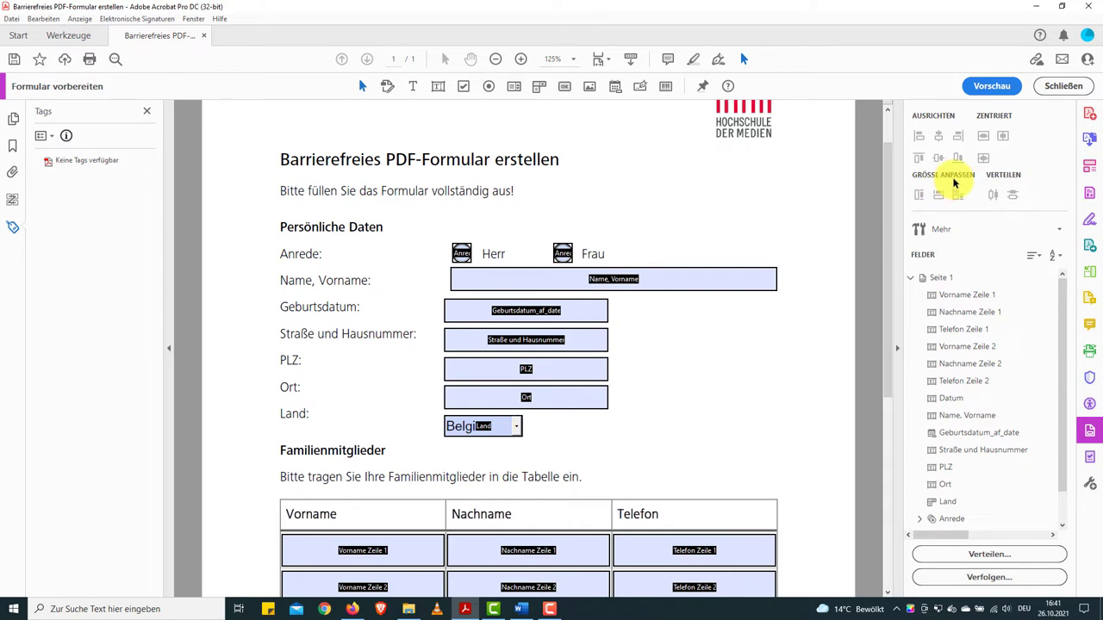
click(510, 425)
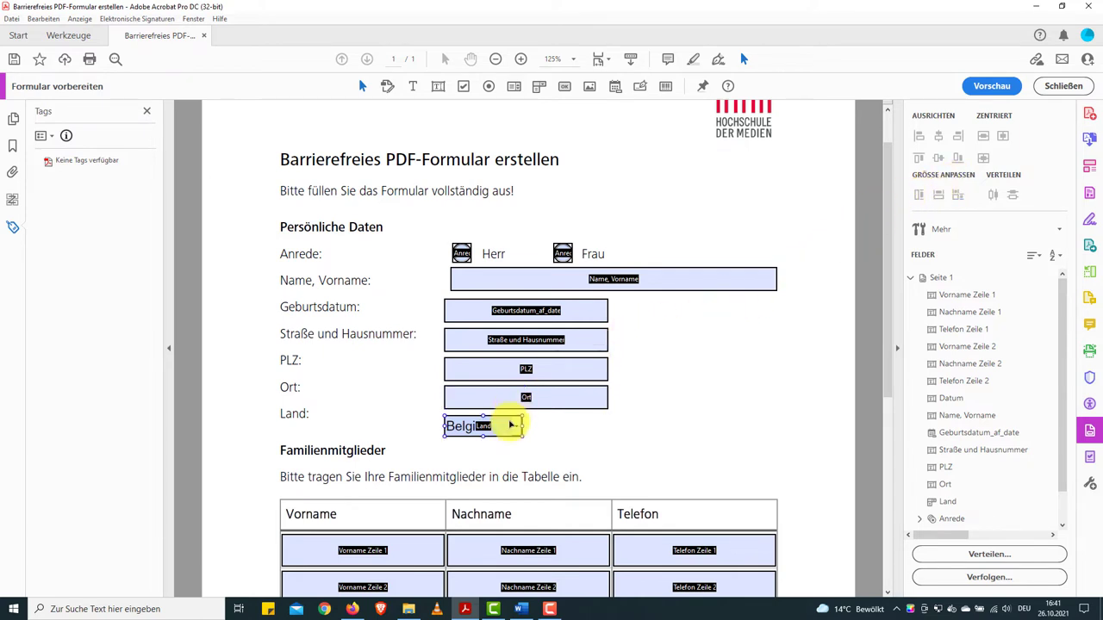
shift+click(612, 274)
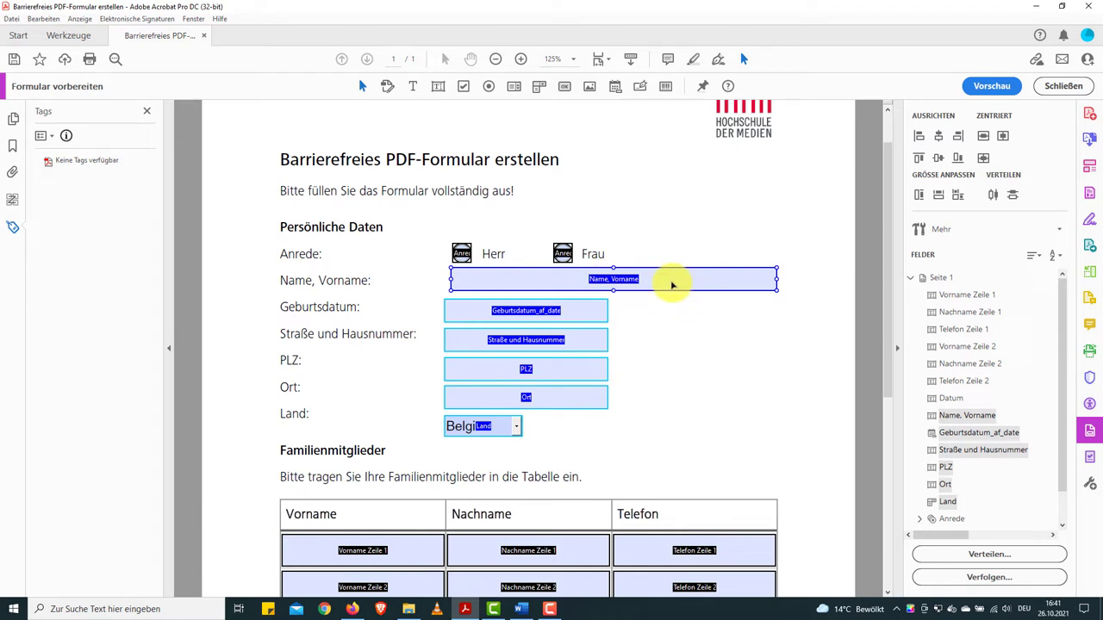
click(959, 198)
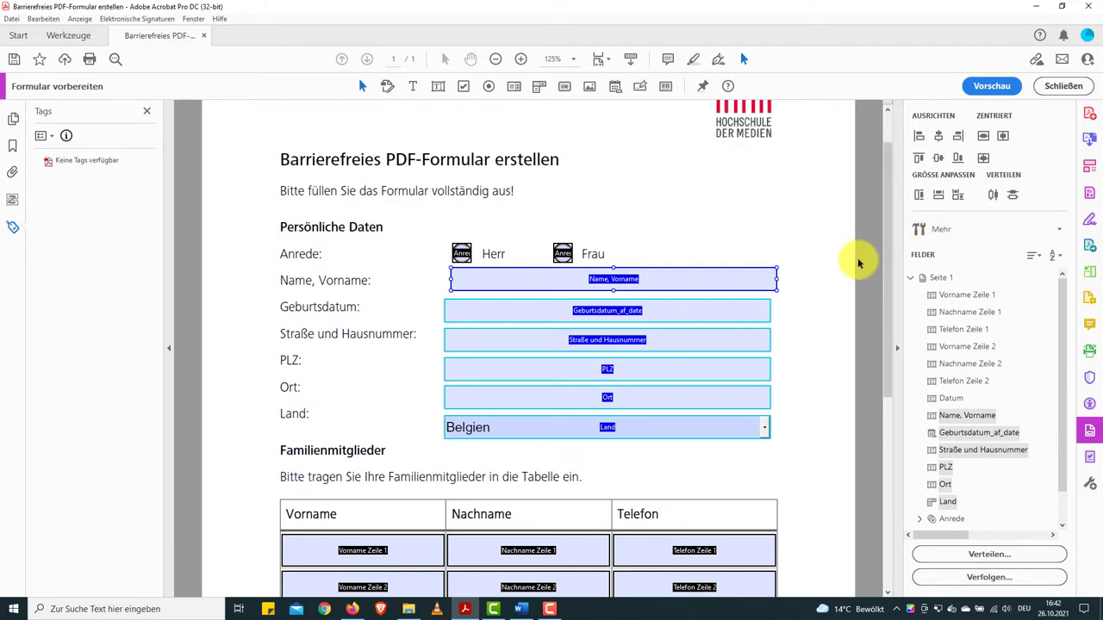
click(808, 297)
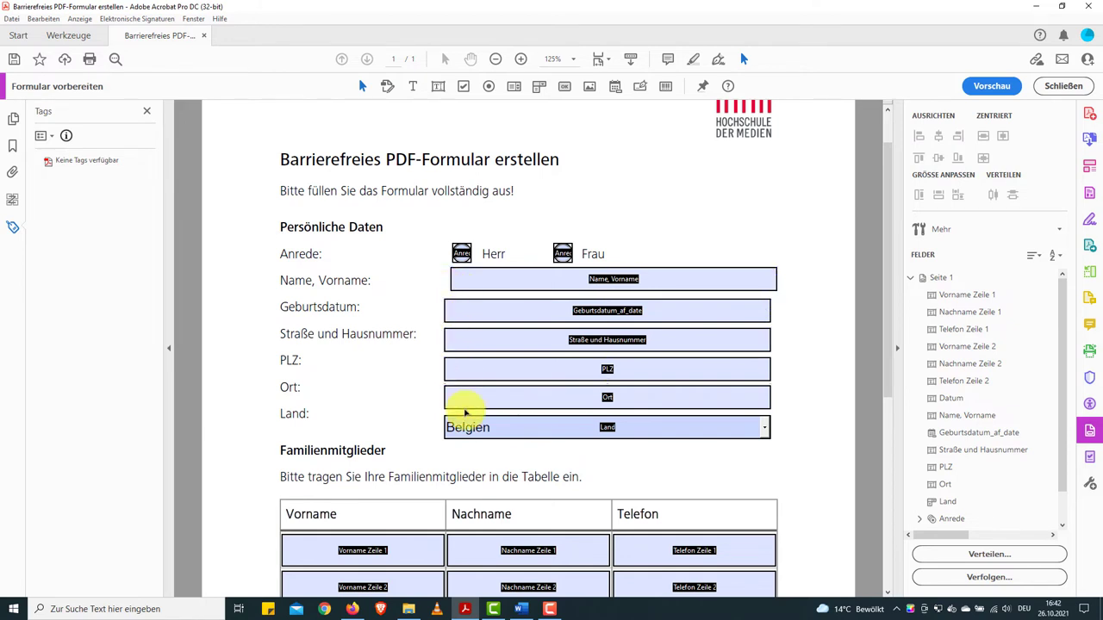
- Left-align the Land through Geburtsdatum fields with the Name, Vorname field
click(545, 432)
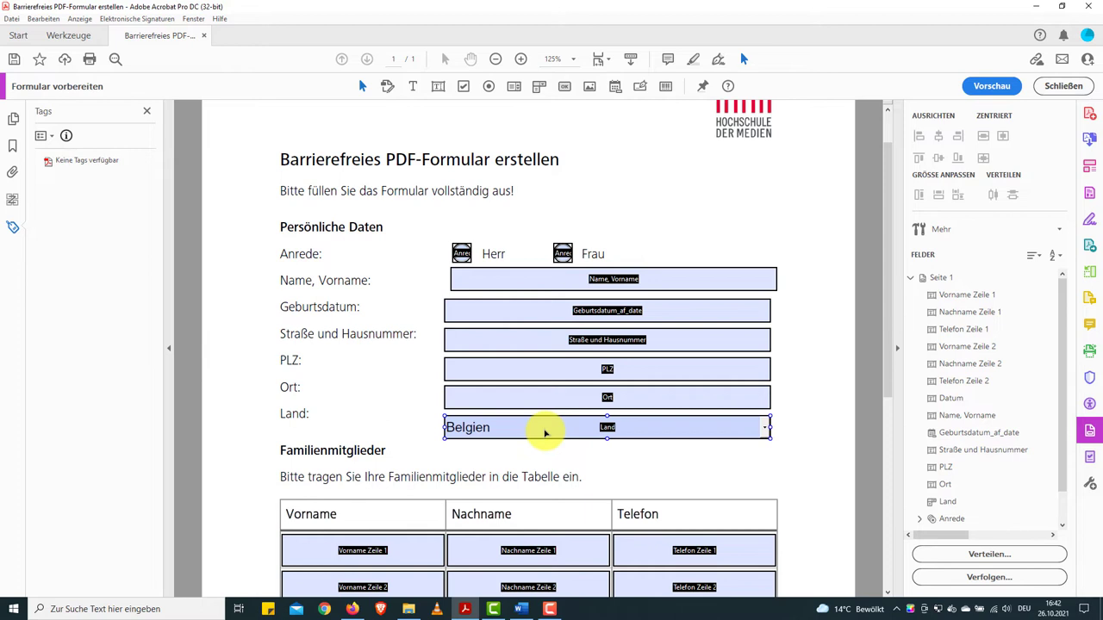
click(545, 433)
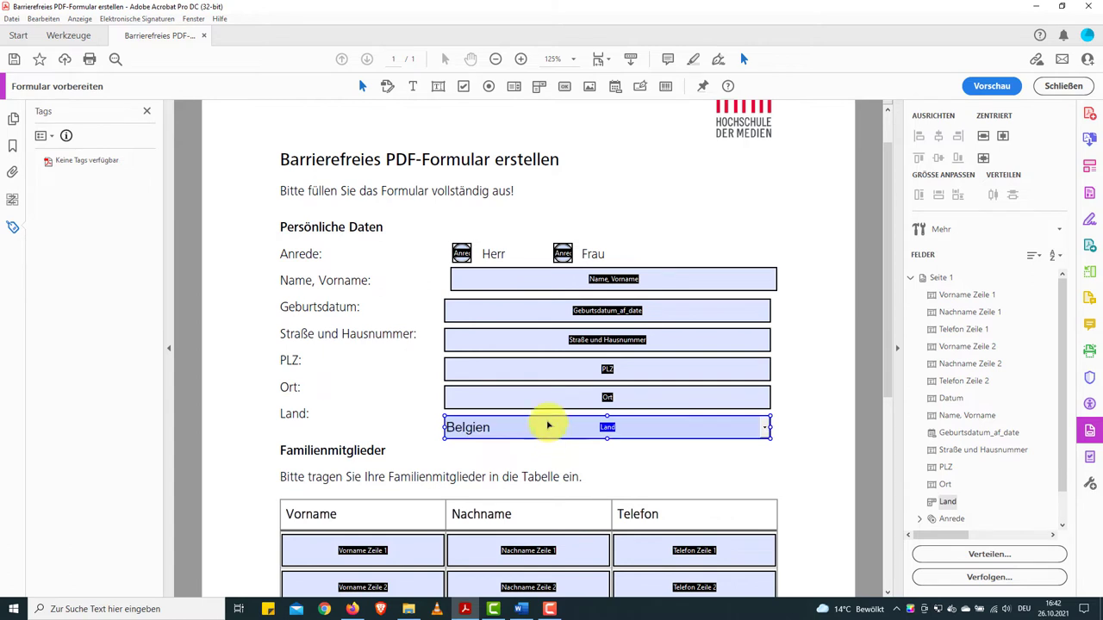
shift+click(556, 286)
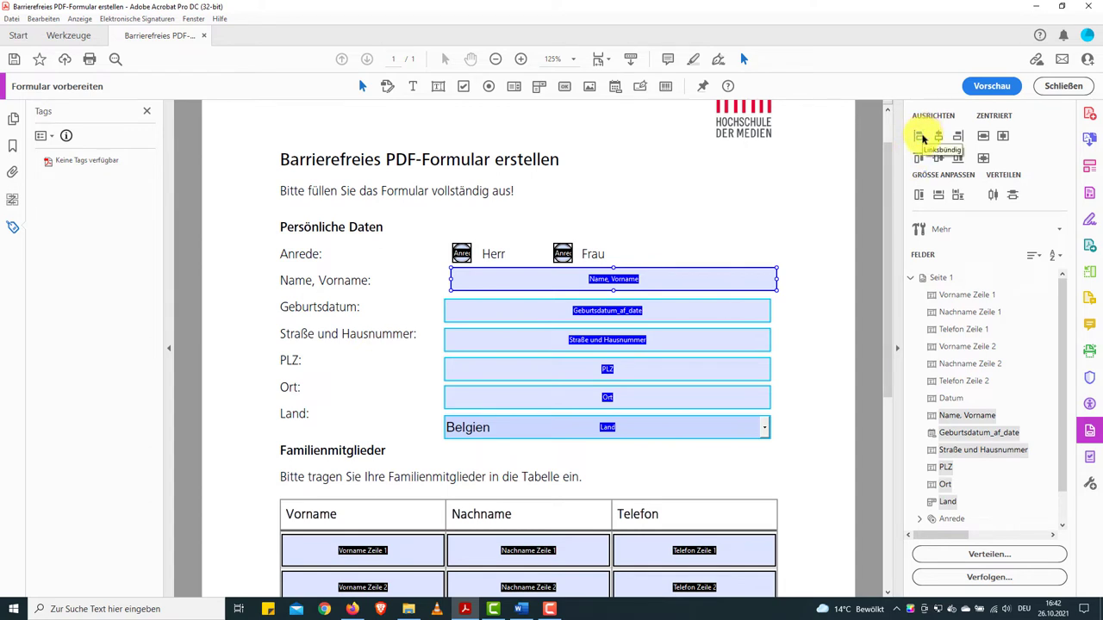
click(920, 136)
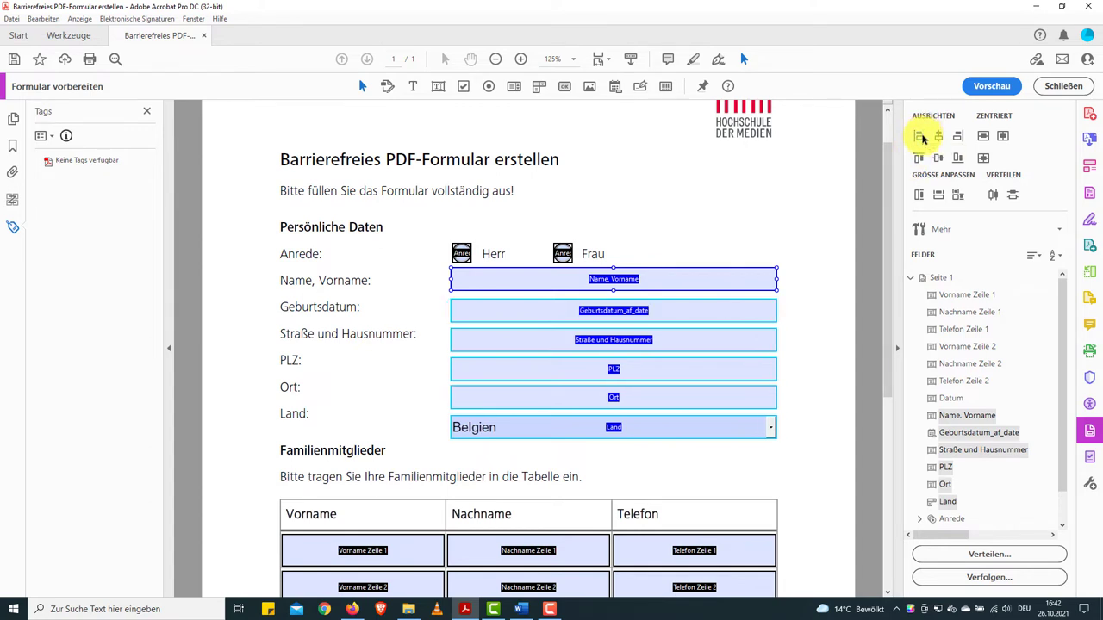
click(700, 248)
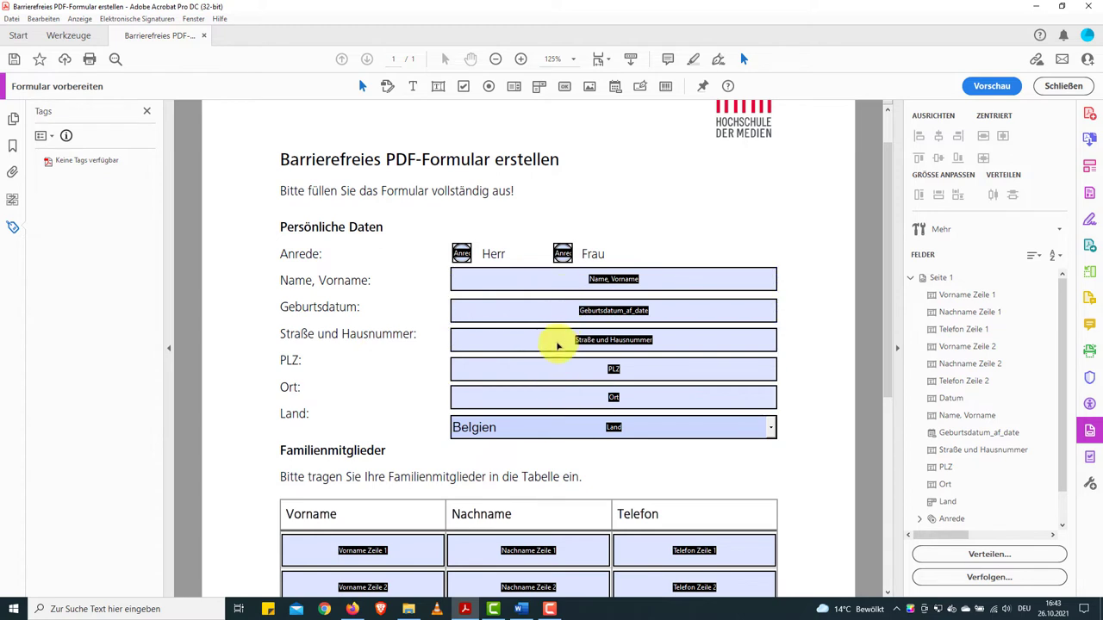
- Nudge the Land field up, then distribute the Name, Vorname to Land fields vertically
click(531, 433)
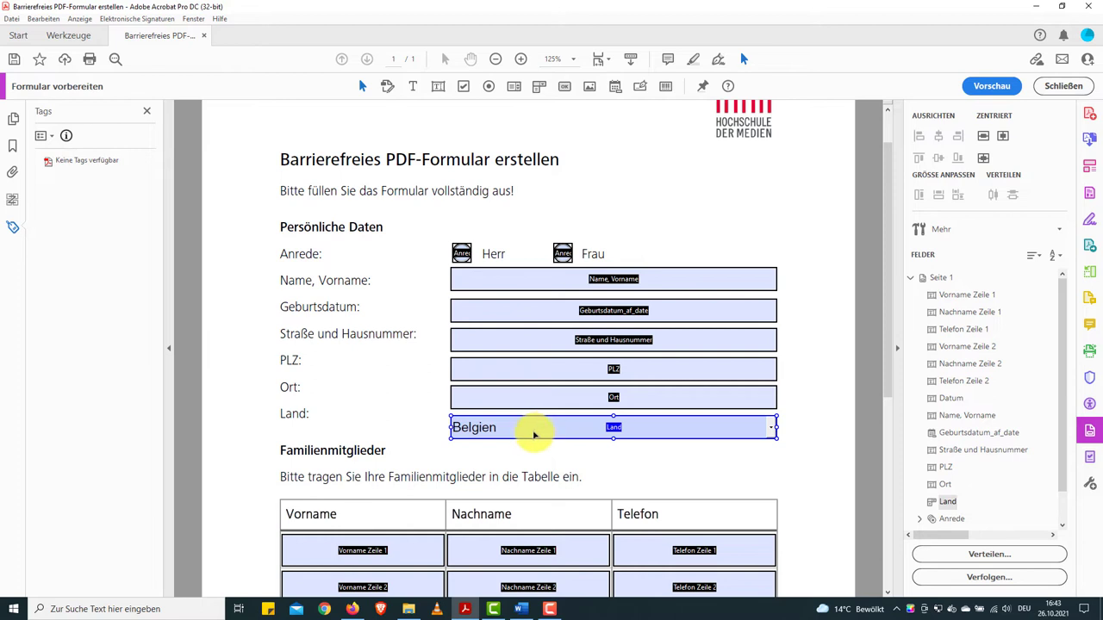
drag(534, 435, 534, 422)
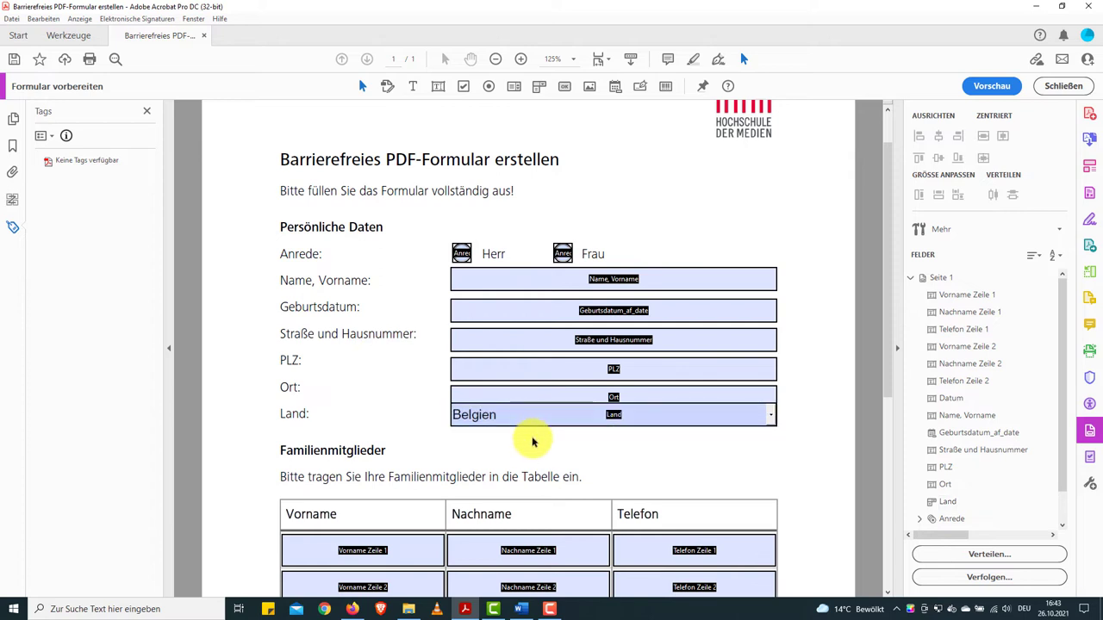
click(535, 411)
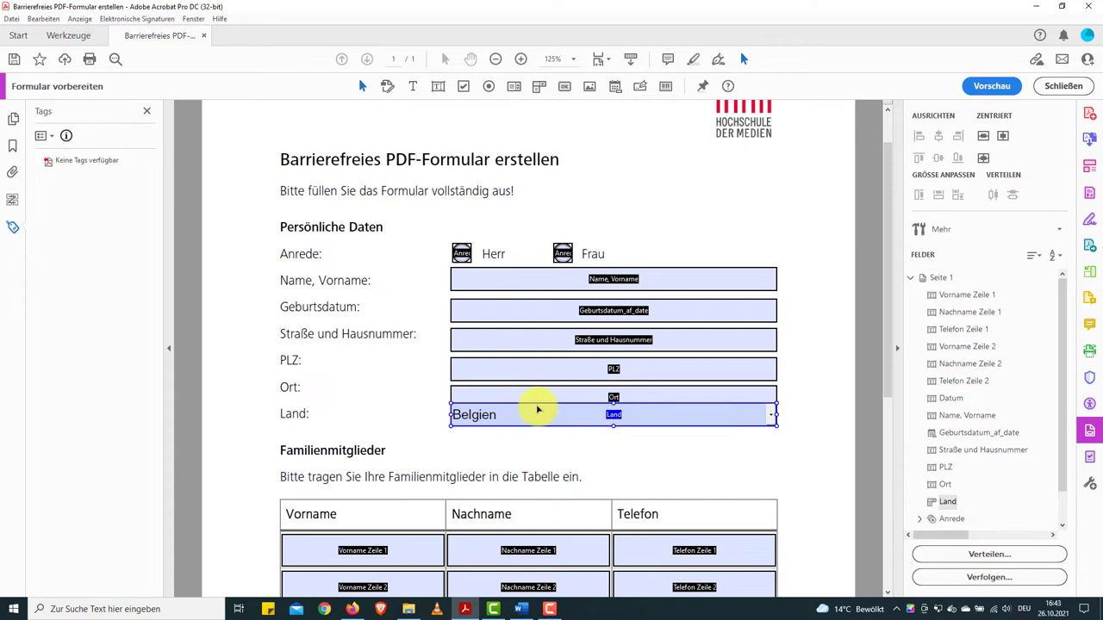
shift+click(553, 286)
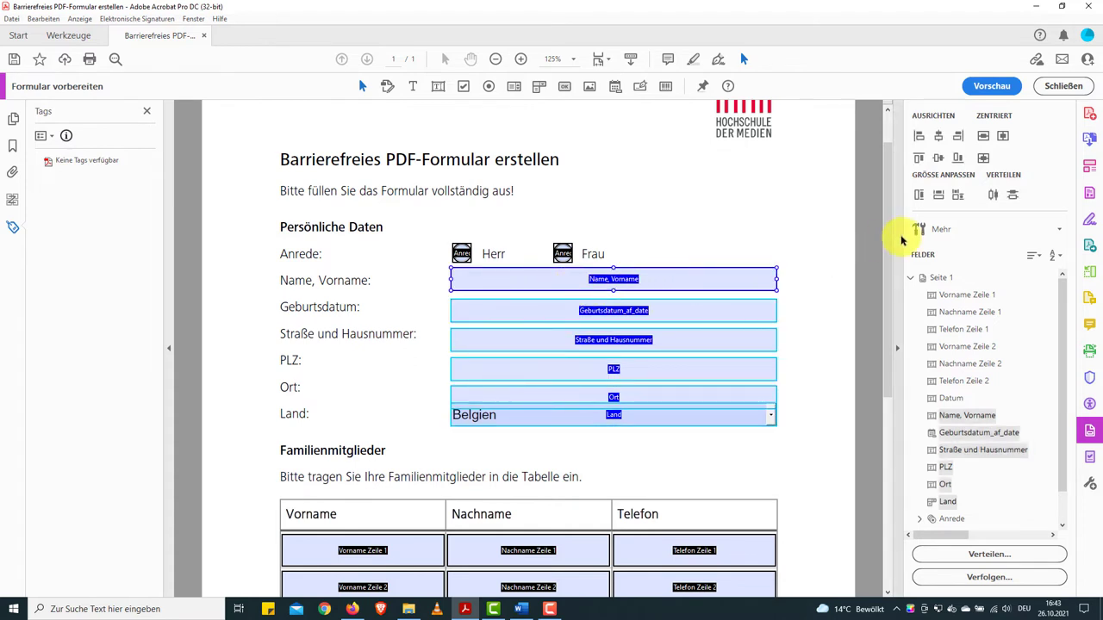
click(993, 197)
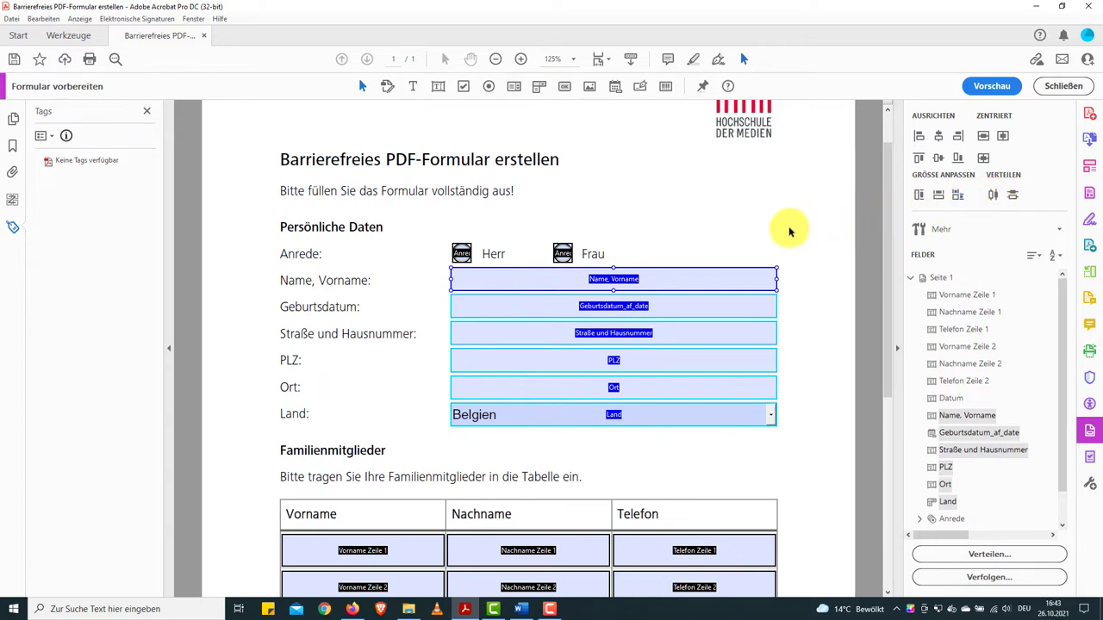
- Deselect the distributed fields and select the Herr and Frau radio buttons together
click(690, 249)
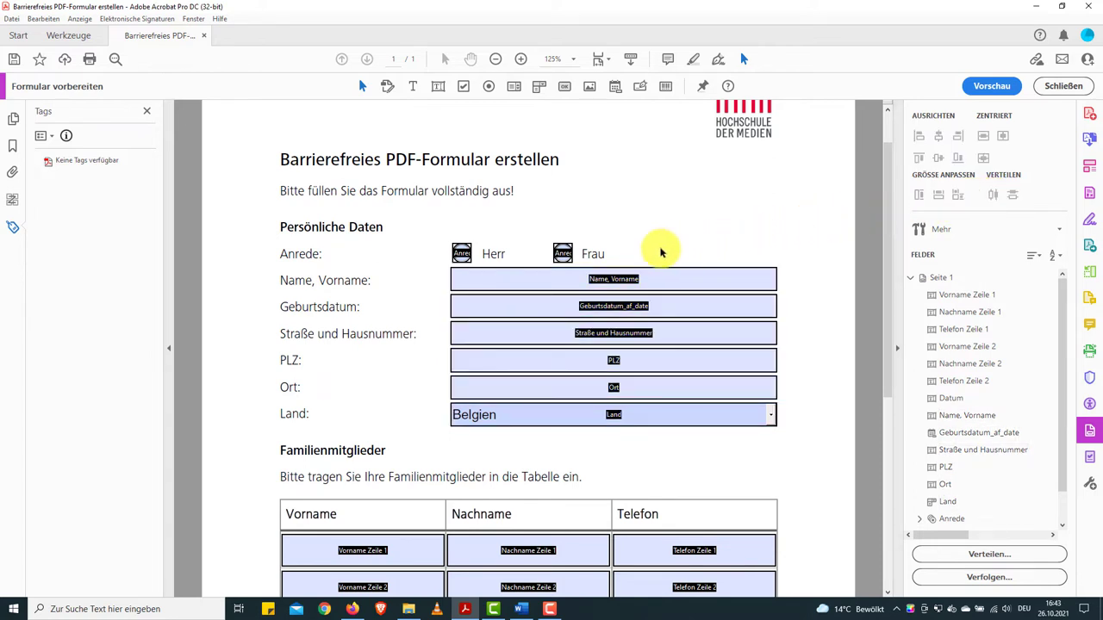
click(462, 253)
shift+click(561, 255)
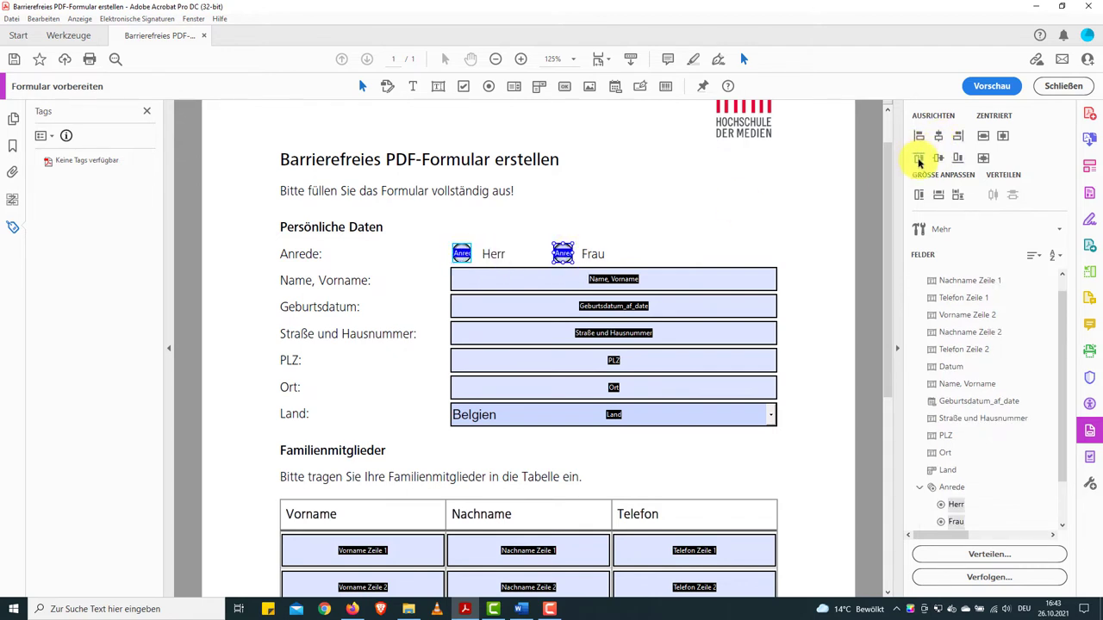
- Deselect the radio buttons, scroll down and select the consent checkbox field
click(672, 215)
scroll(634, 233, down, 5)
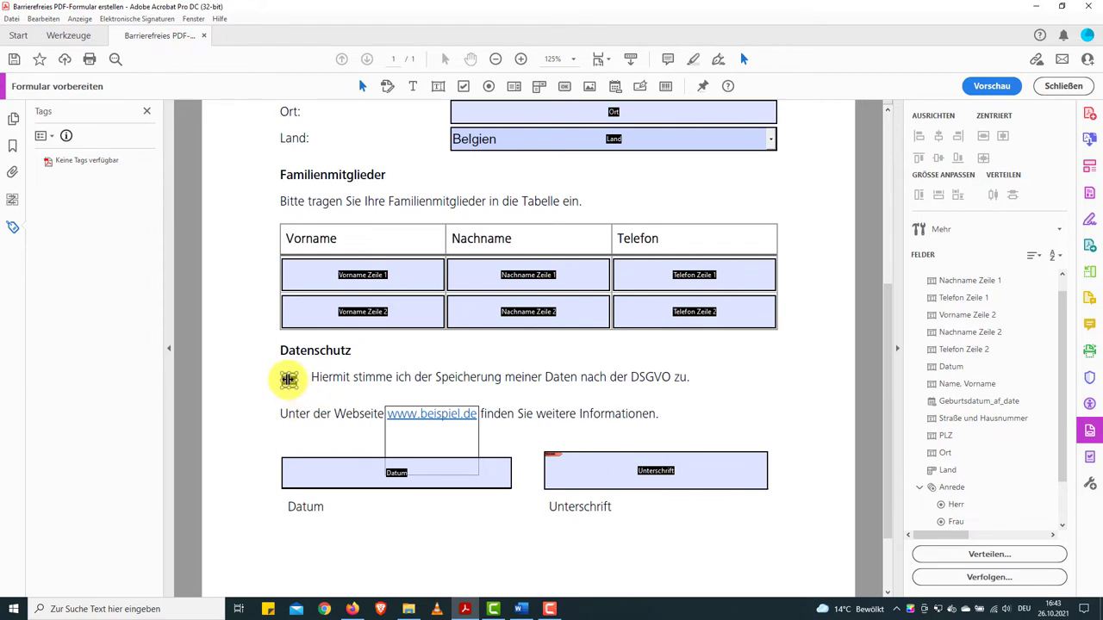
click(288, 379)
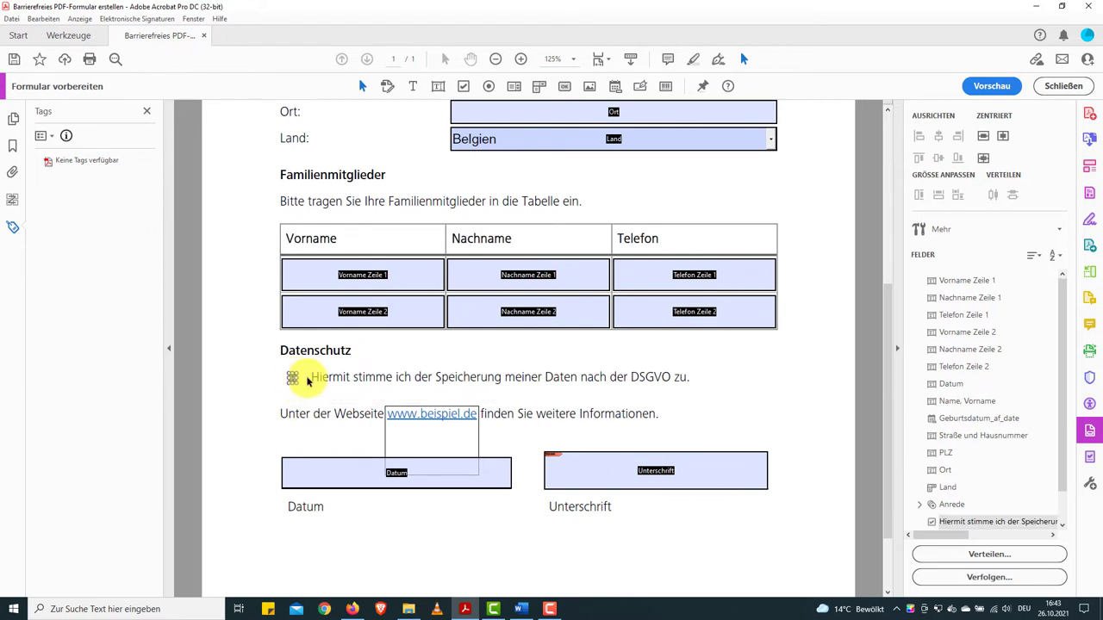
click(288, 379)
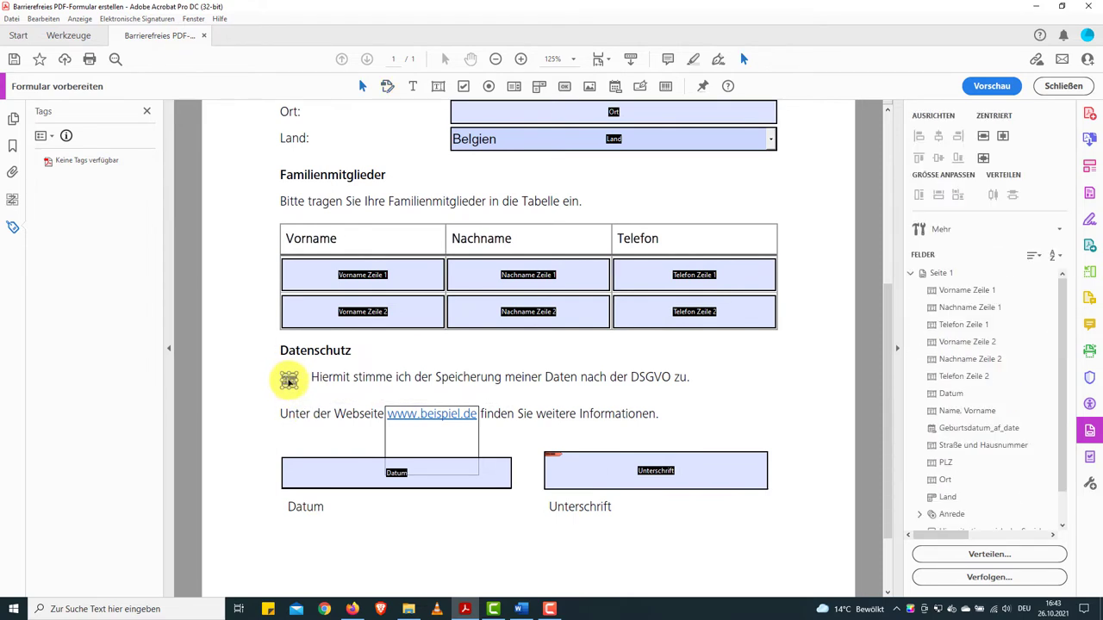
click(289, 379)
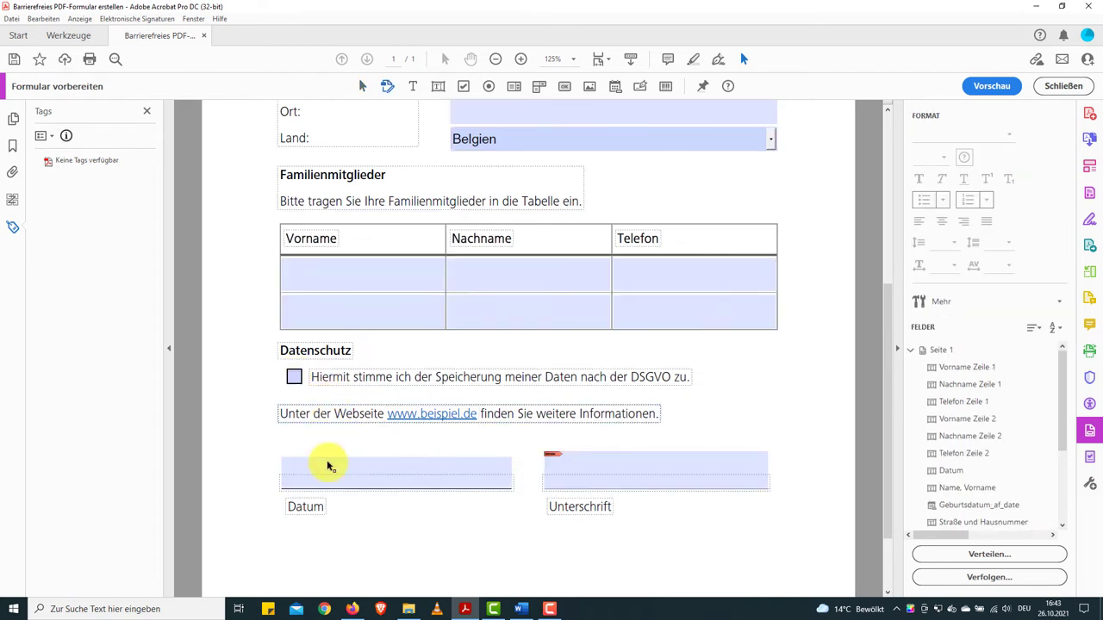
- Match the Datum field's height to the Unterschrift field, using Unterschrift as reference
drag(277, 405, 661, 492)
click(583, 468)
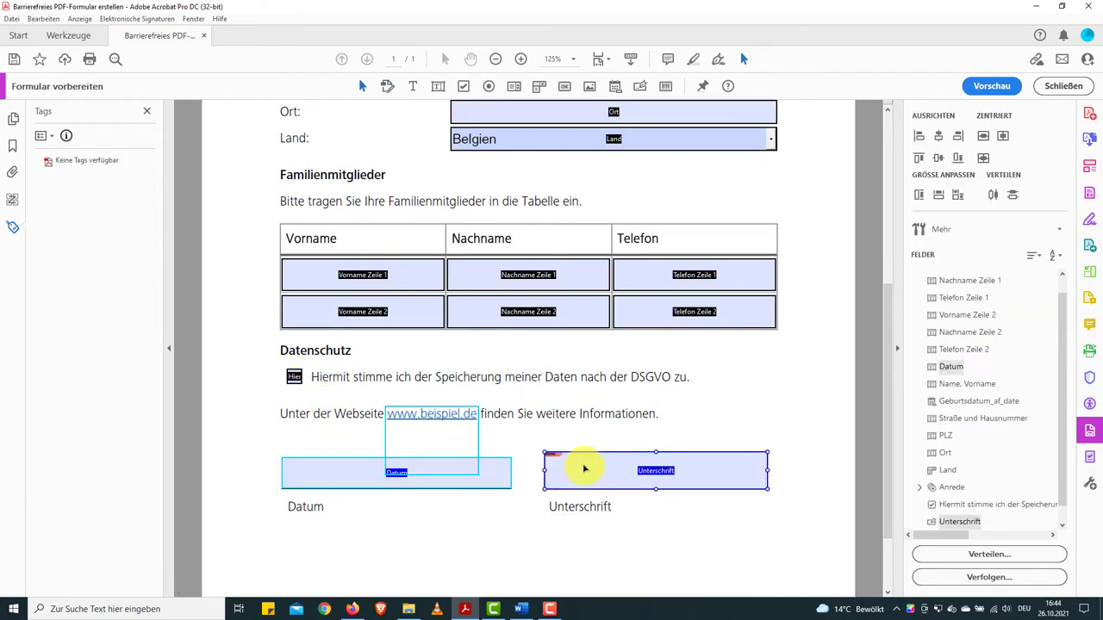
click(919, 196)
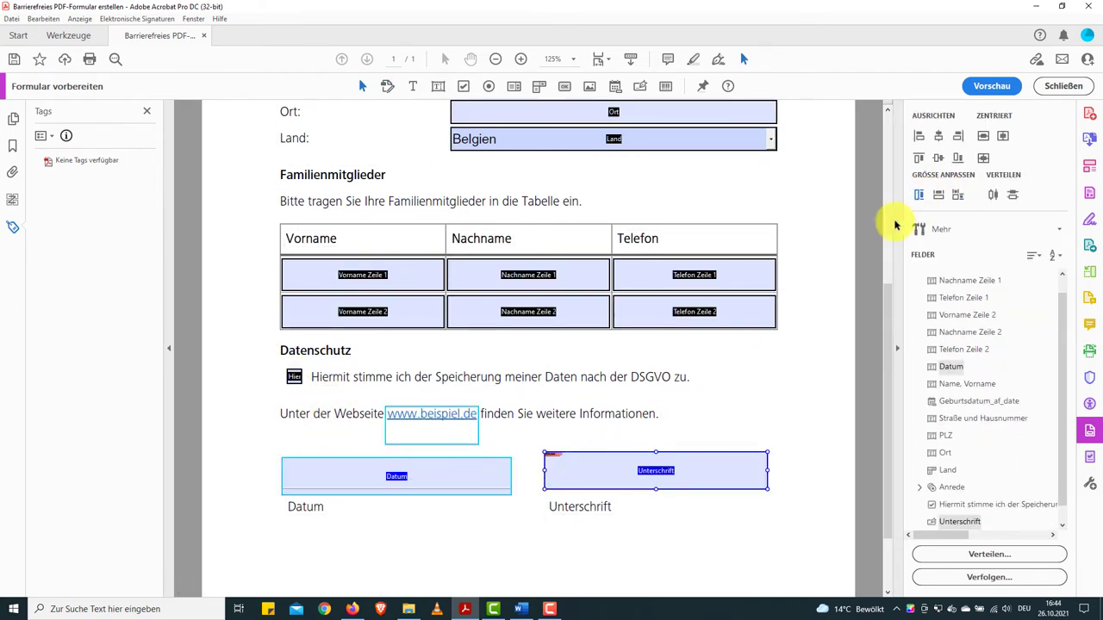
click(918, 157)
click(592, 437)
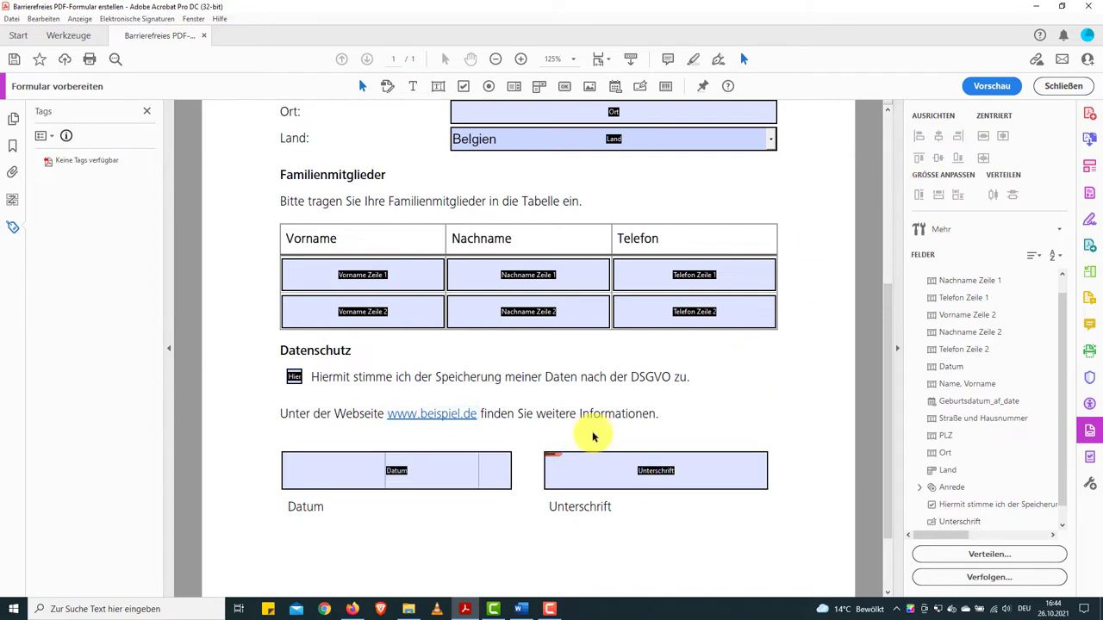
- Zoom out to see the whole form and switch it into preview mode
key(ctrl+minus)
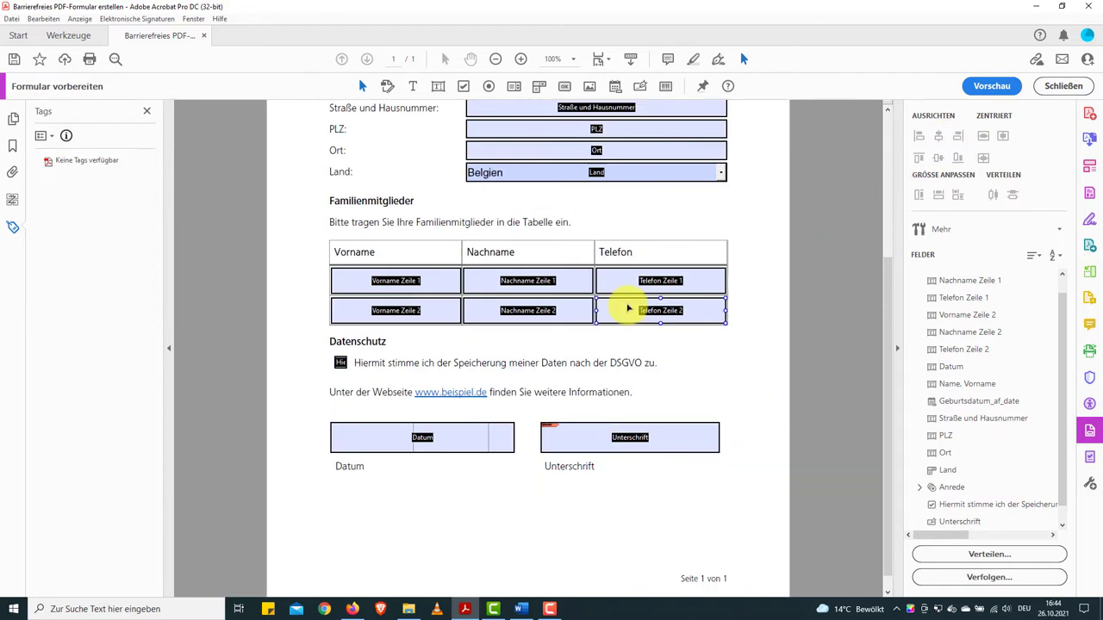
key(ctrl+minus)
click(992, 87)
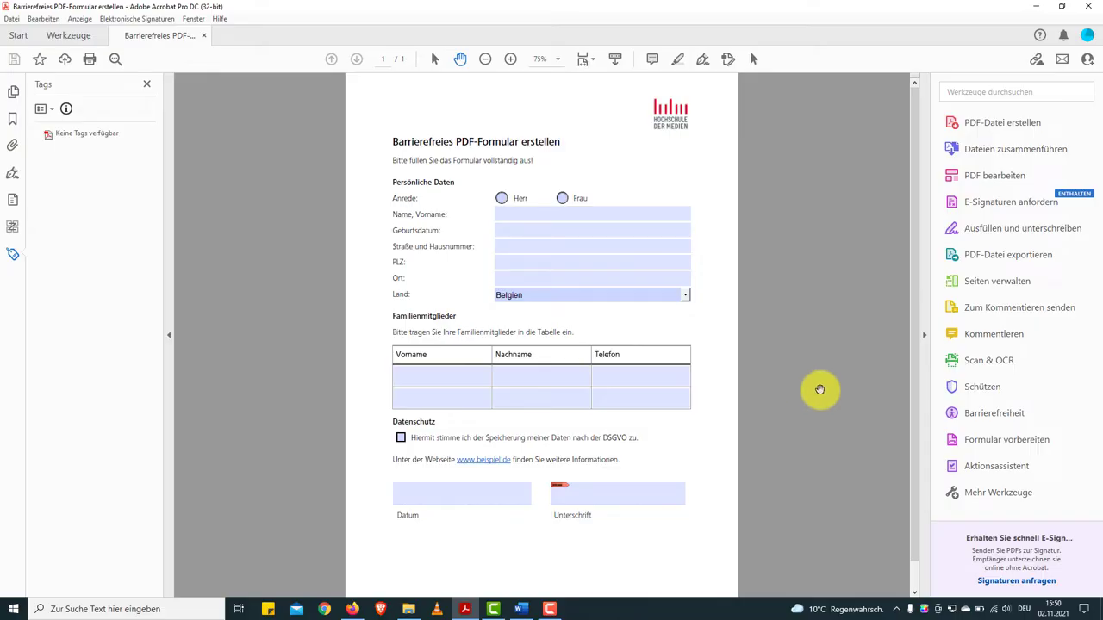
- Reopen Formular vorbereiten, check Unterschrift in the Felder list, then switch to Vorschau
click(978, 446)
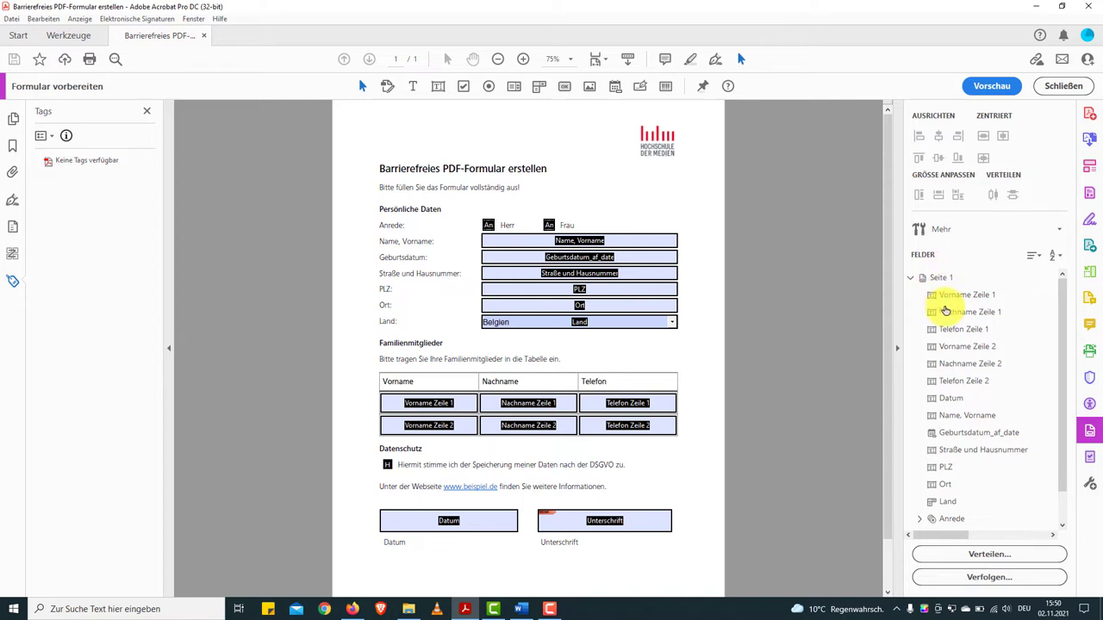
scroll(959, 388, down, 2)
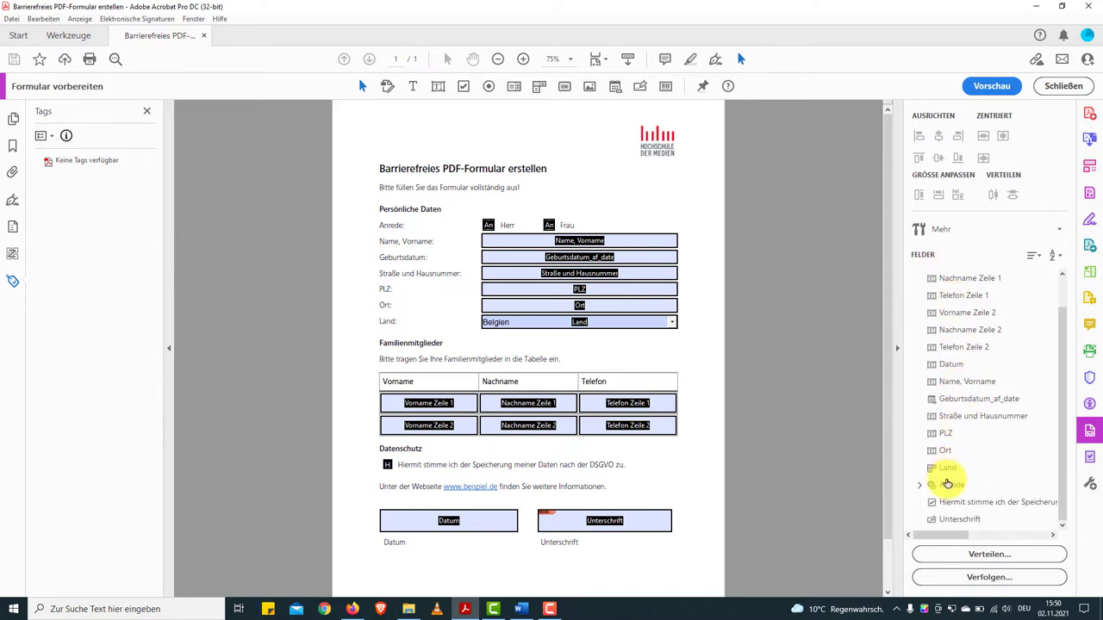
click(945, 522)
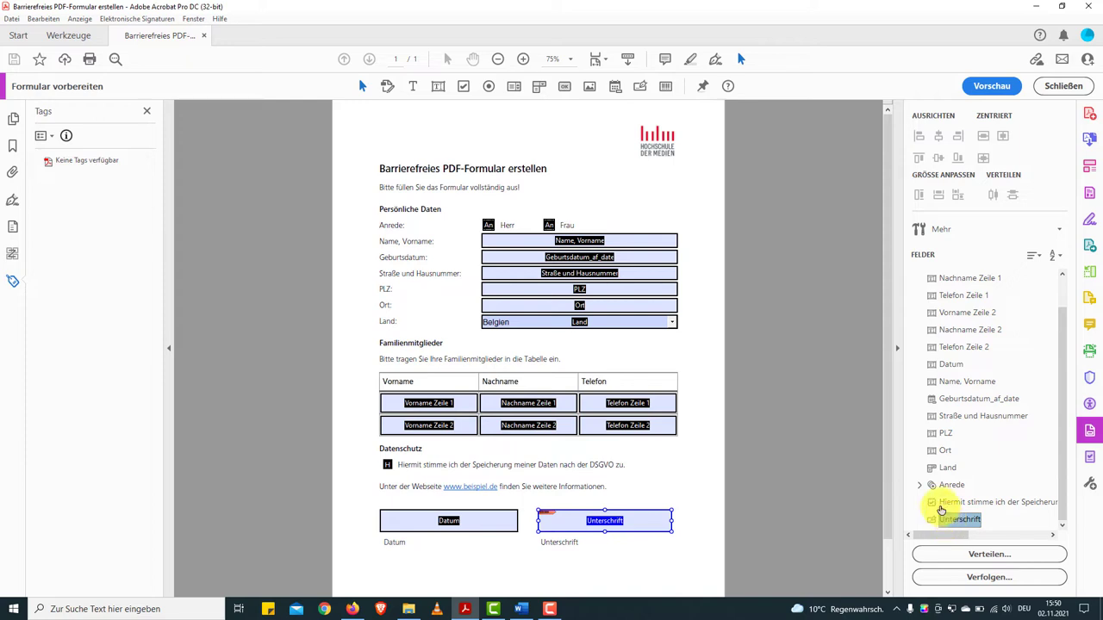
click(832, 407)
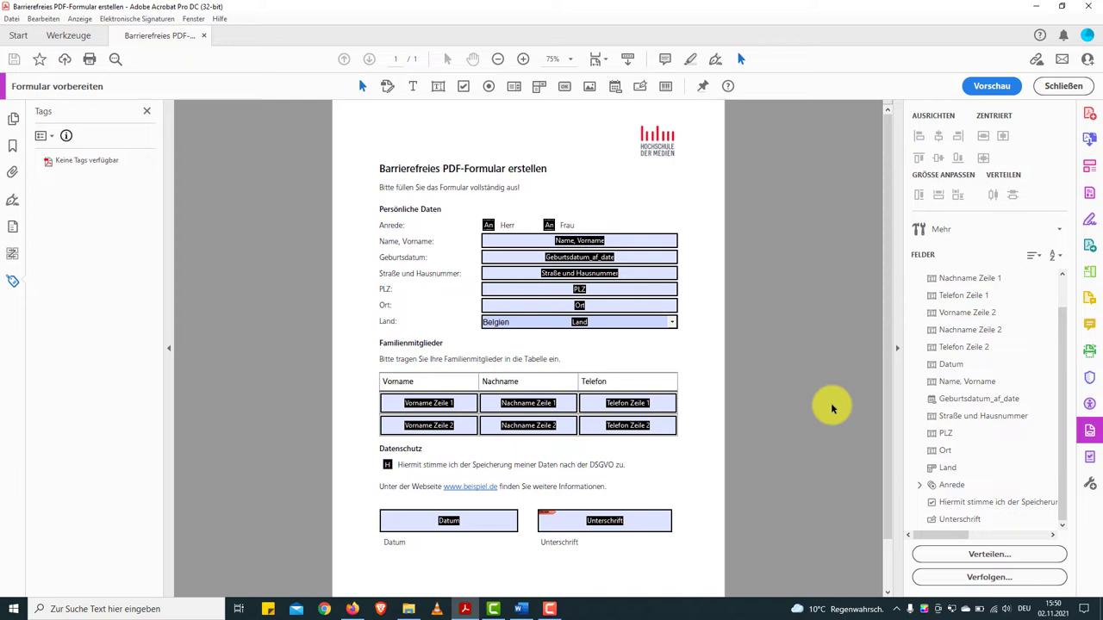
click(984, 87)
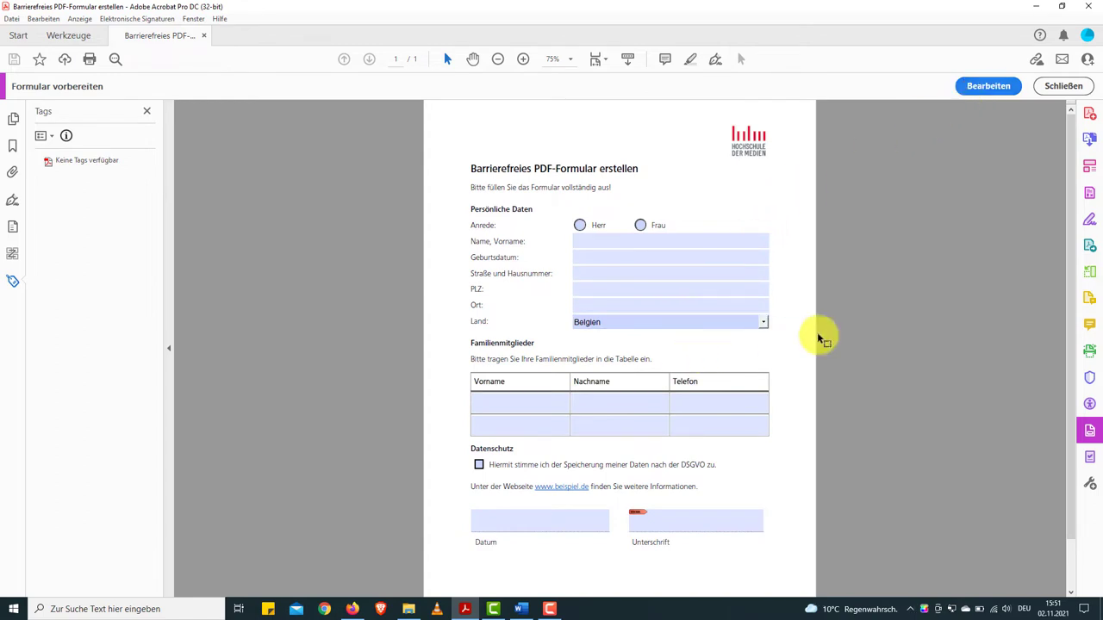
- Tab through both table rows, Datum, Geburtsdatum and the address fields to the Herr radio button
key(Tab)
key(Tab)
key(Tab)
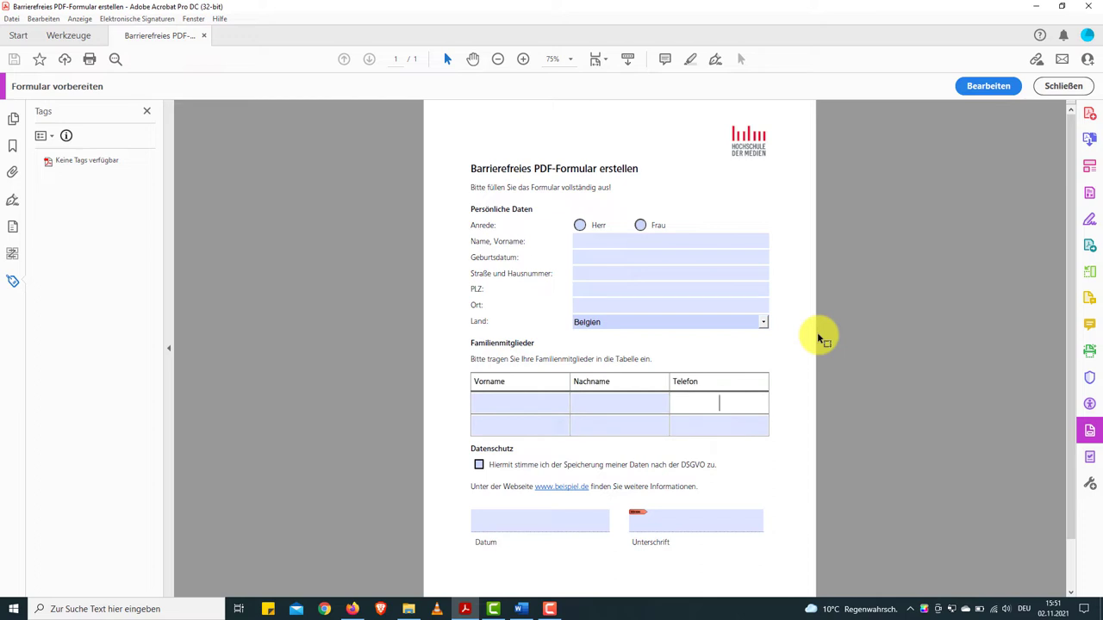
key(Tab)
key(Tab)
key(Tab)
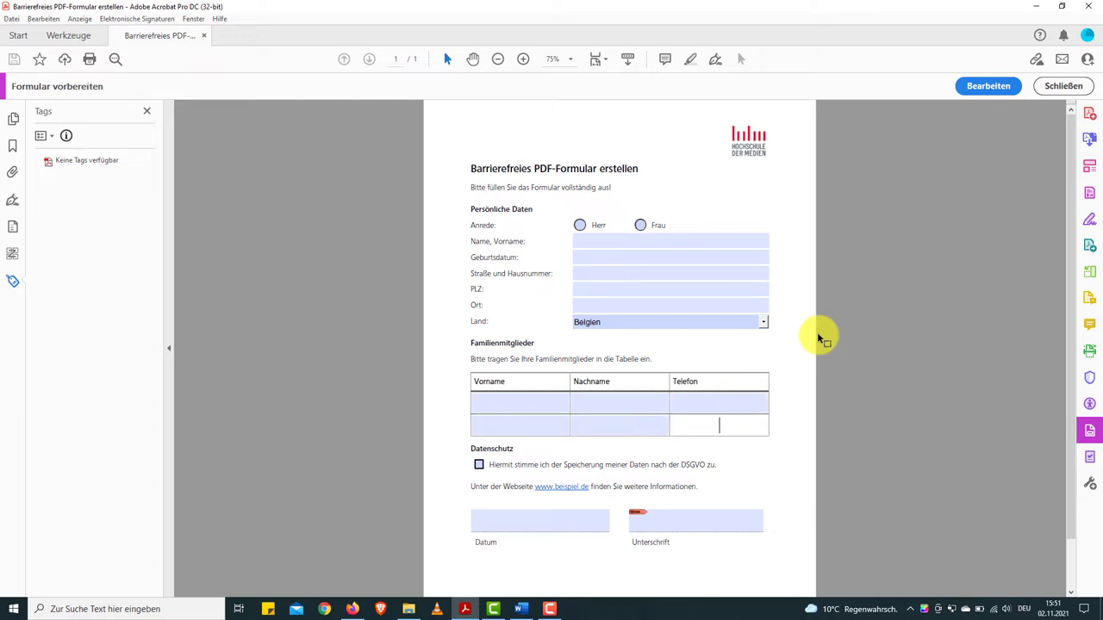
key(Tab)
key(Tab)
key(Tab)
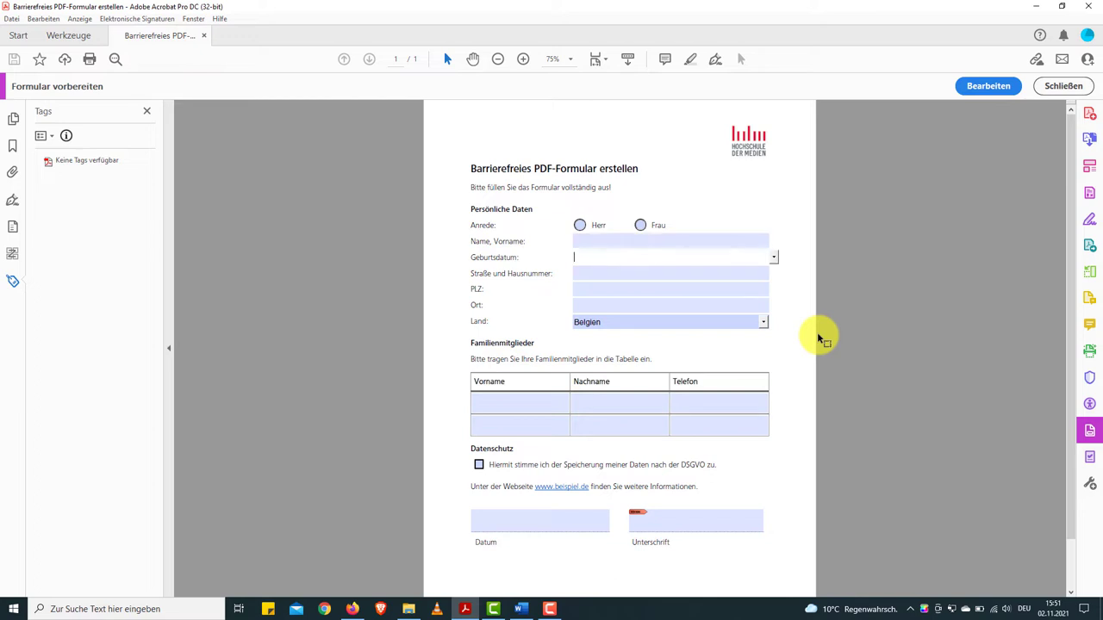
key(Tab)
key(Tab)
key(Tab)
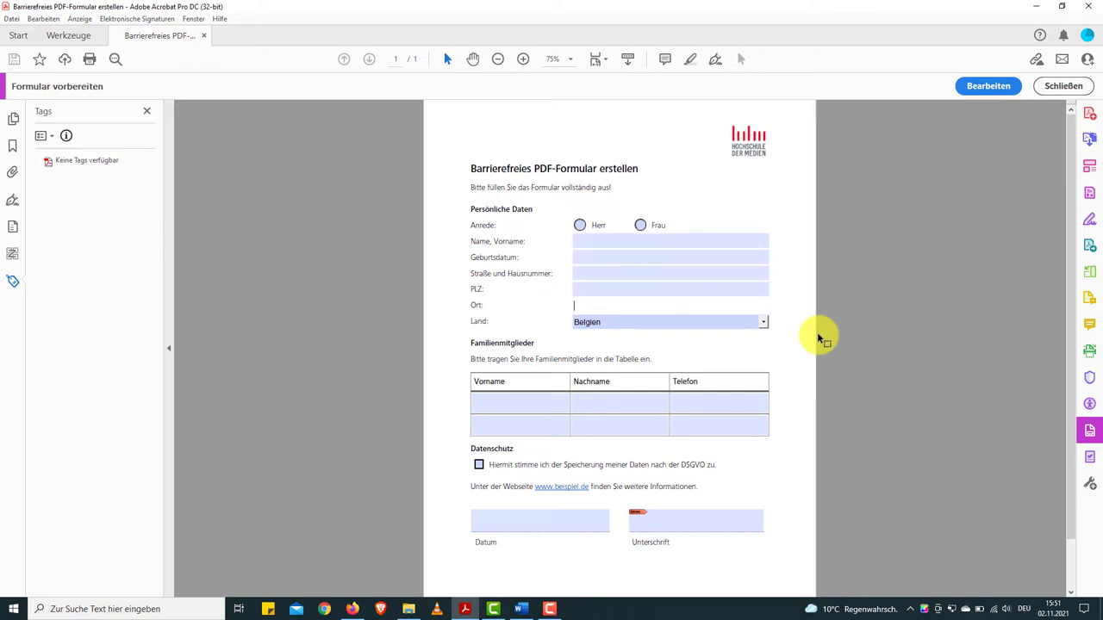
key(Tab)
key(Tab)
key(Tab)
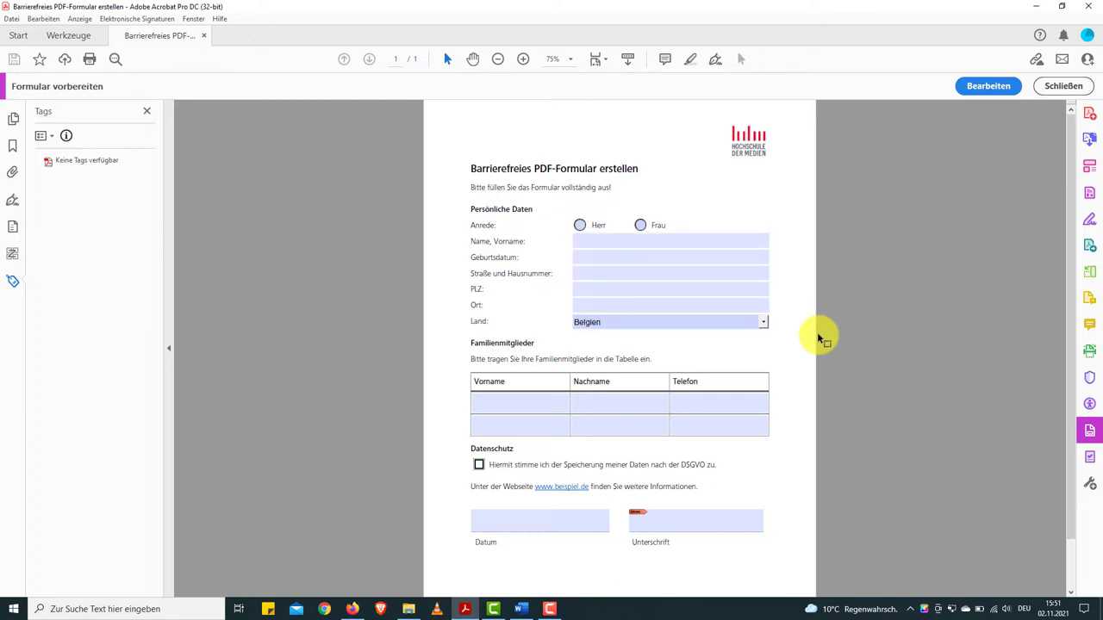
key(Tab)
key(Tab)
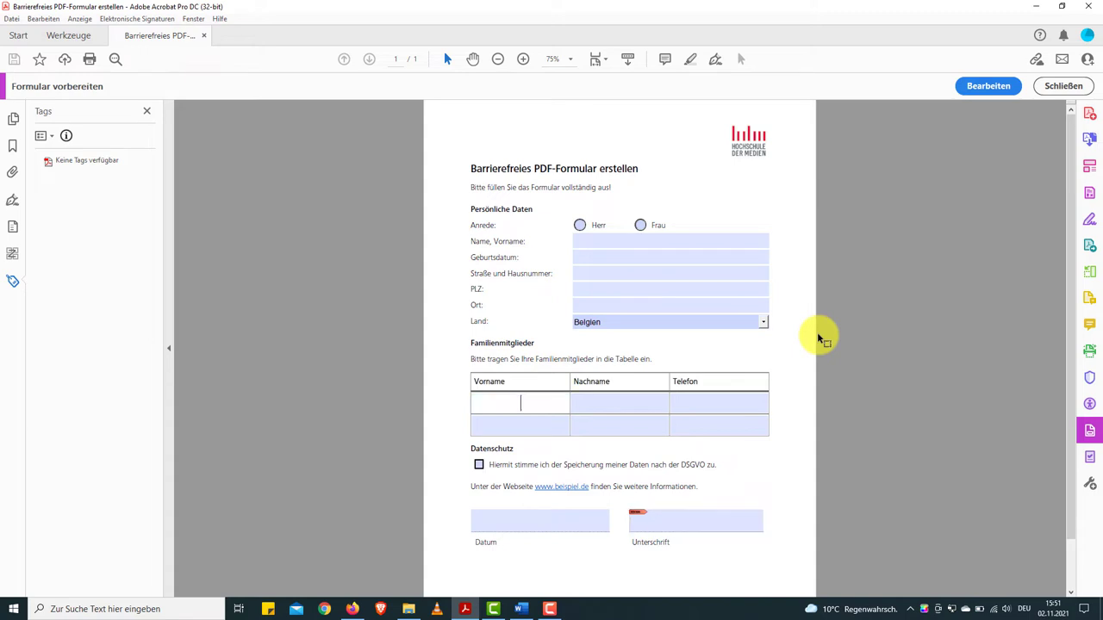
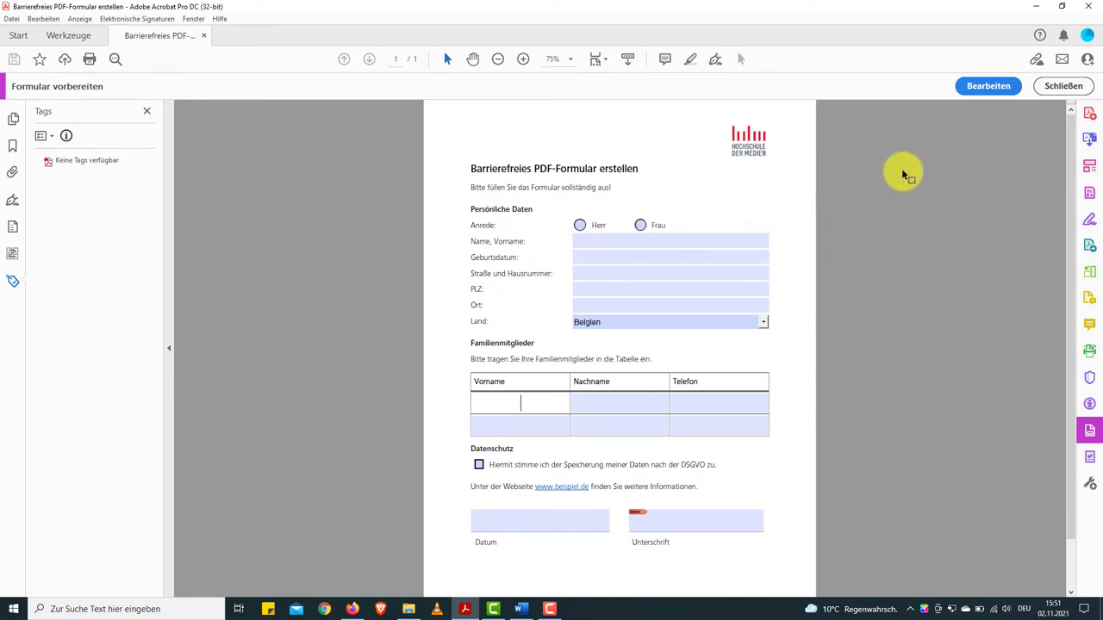
- Enter form-editing mode so fields Vorname Zeile 1 through Land and Anrede show in the Felder list
click(996, 90)
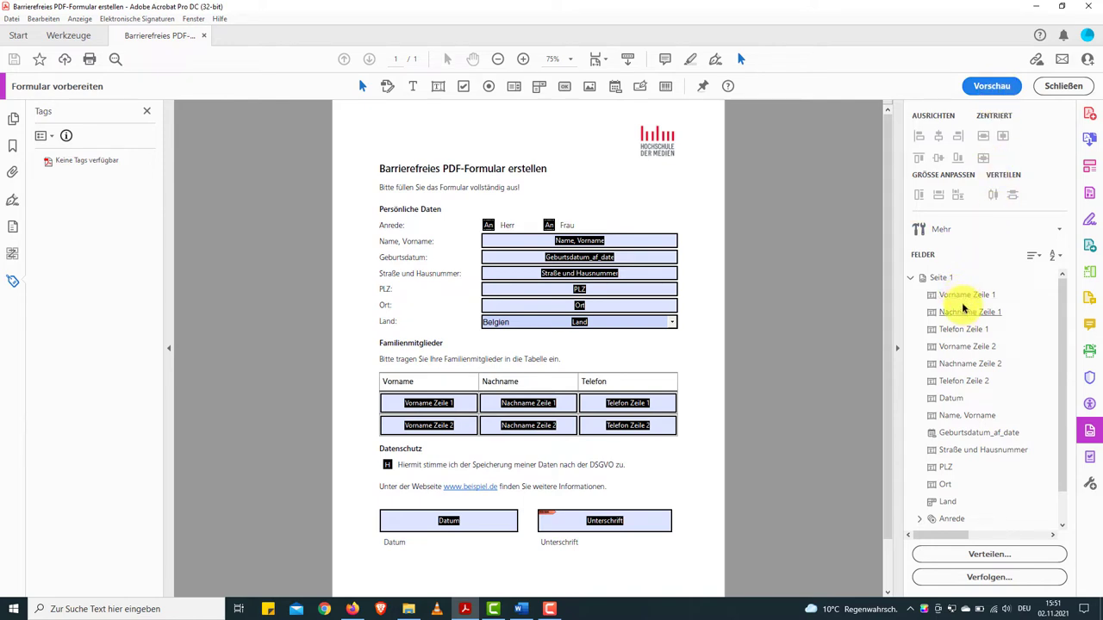
- Inspect the Vorname Zeile 1 field name, leave it unchanged, and select the Unterschrift field
click(963, 297)
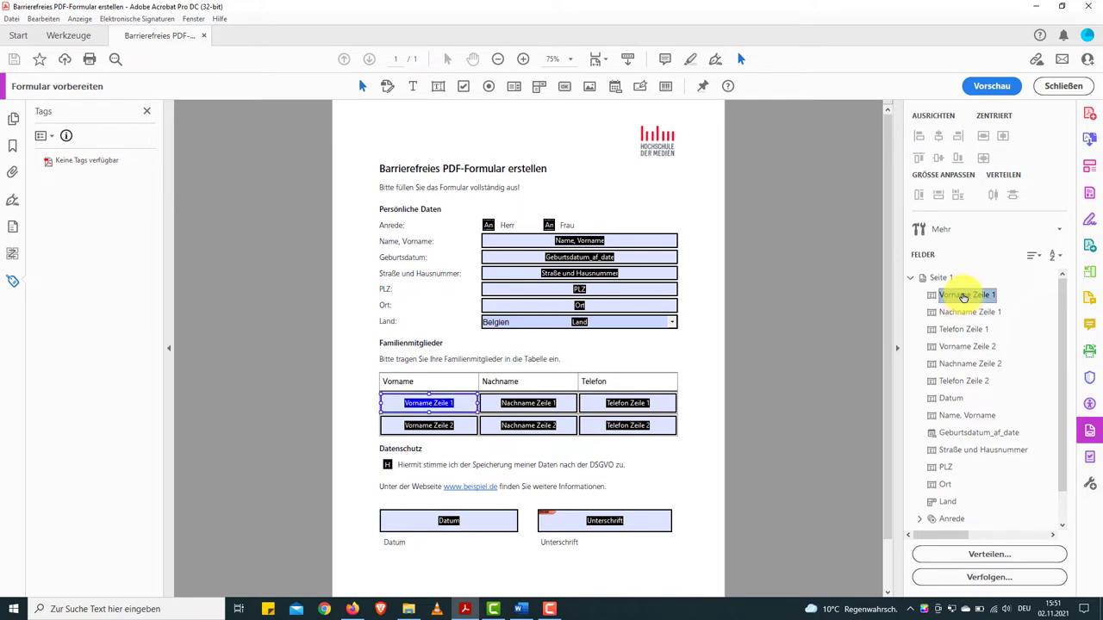
click(962, 296)
click(872, 289)
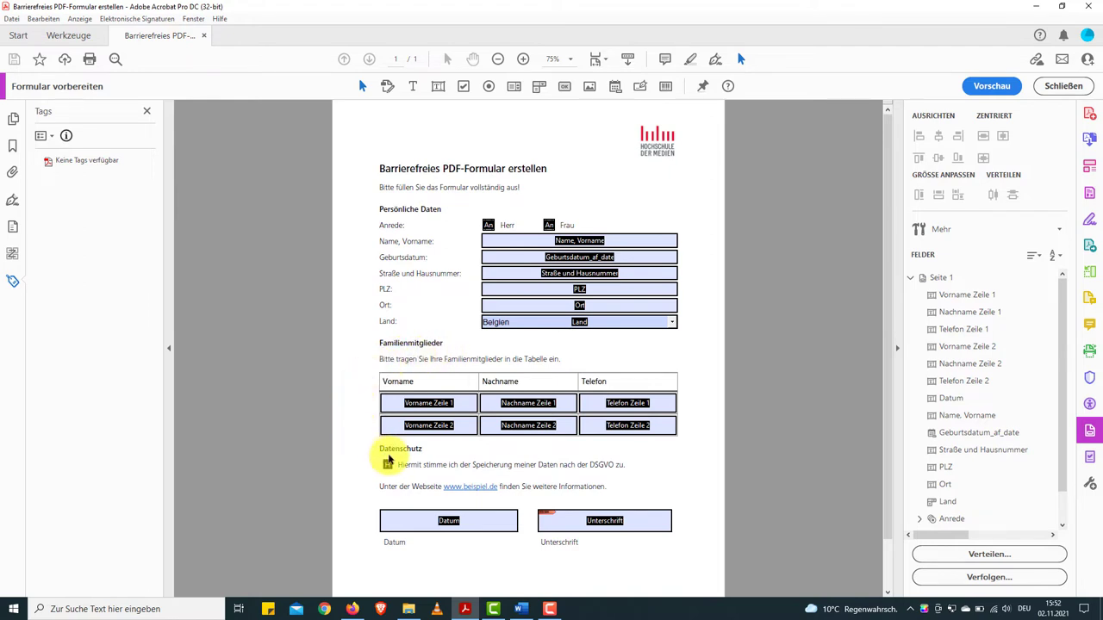
click(628, 522)
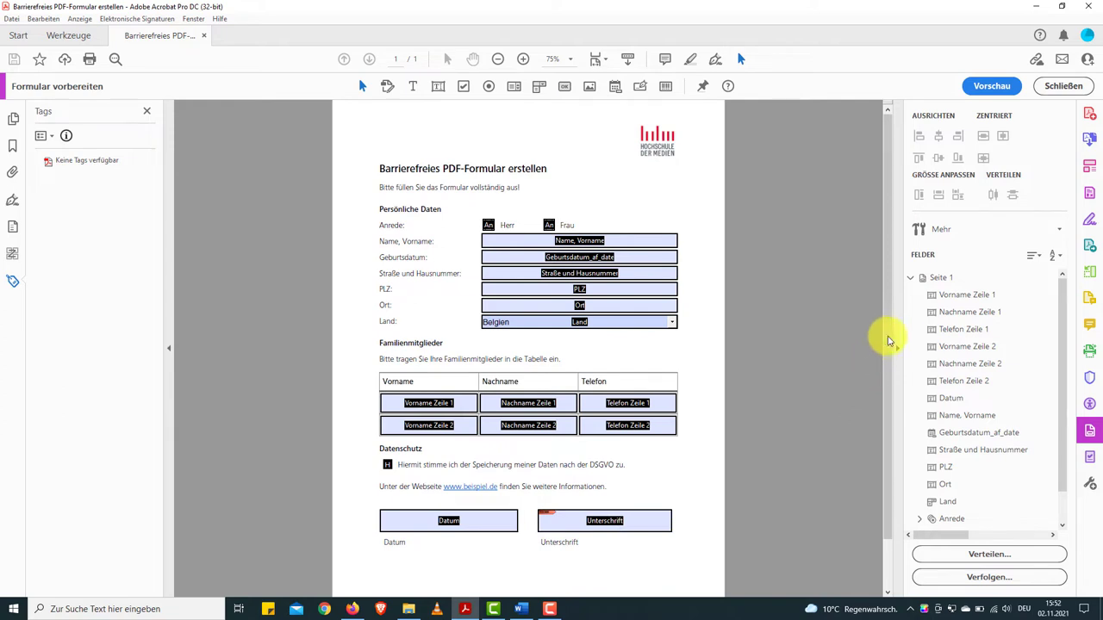
- Drag the Anrede group to the top under Seite 1, then test the form in preview with Tab
scroll(959, 321, down, 2)
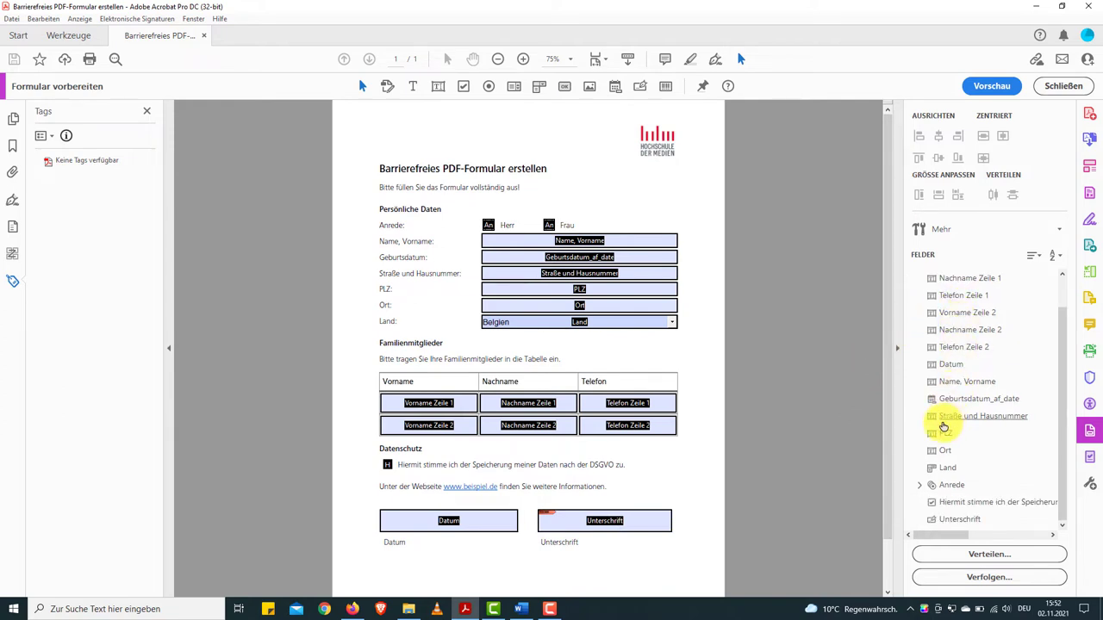
click(920, 485)
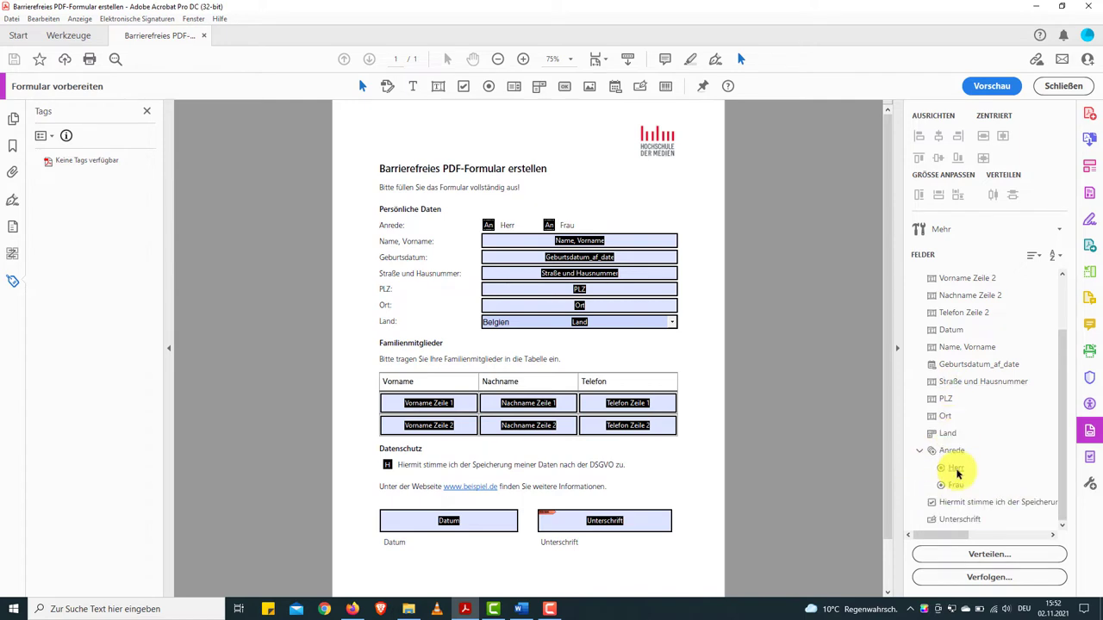
mouse_move(957, 451)
mouse_down()
mouse_move(950, 264)
mouse_move(947, 282)
mouse_up()
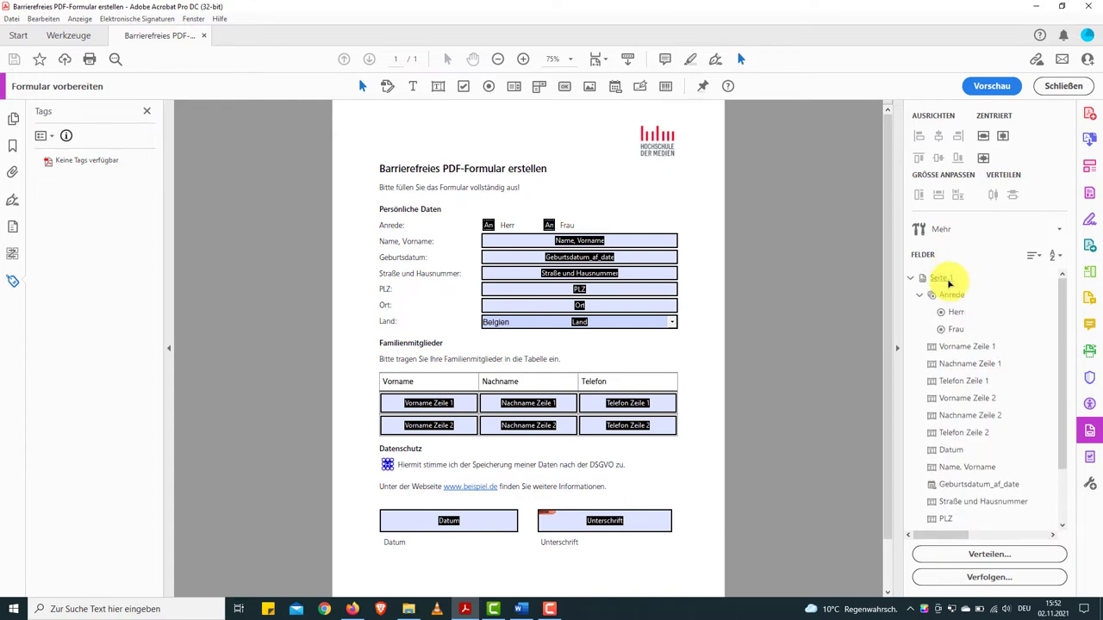
click(991, 87)
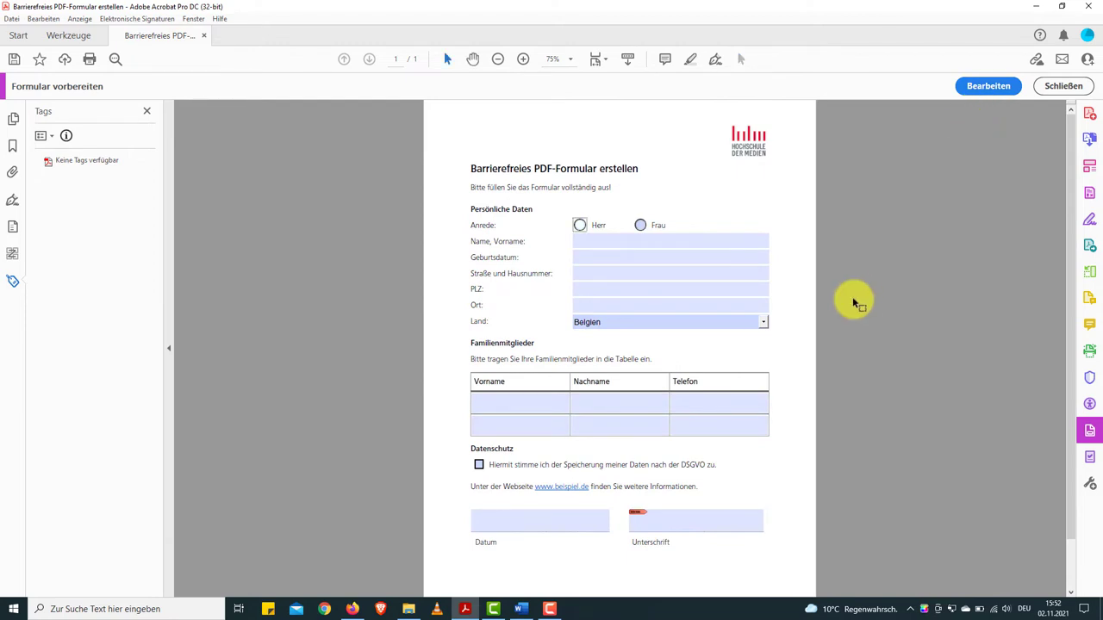
key(Tab)
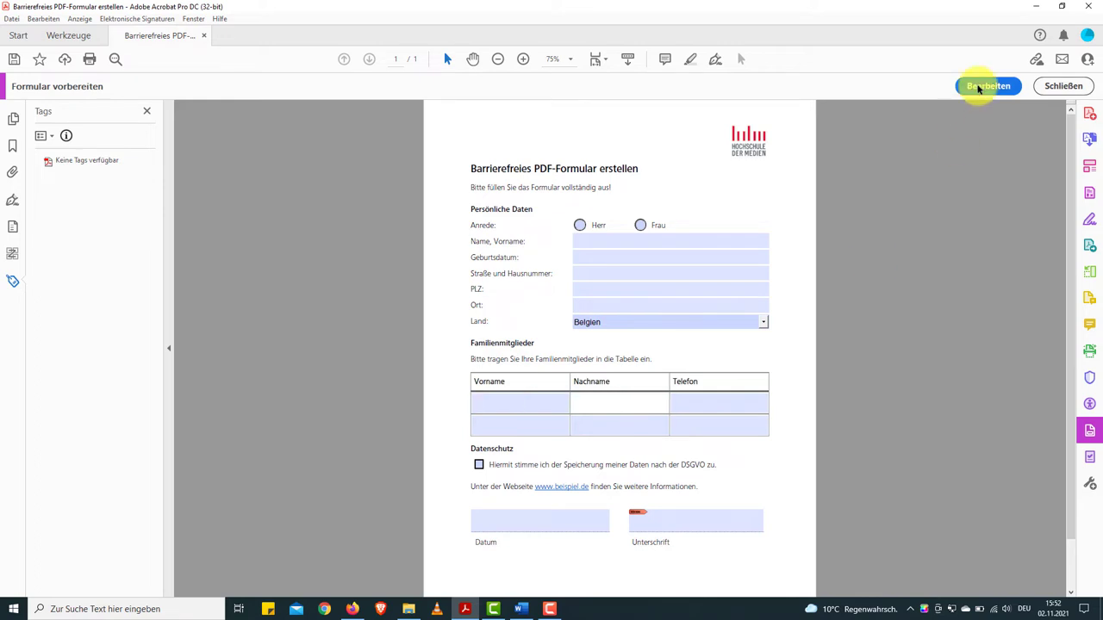
- Place Name, Vorname, Geburtsdatum, Straße und Hausnummer, PLZ, Ort and Land right after Anrede
click(982, 87)
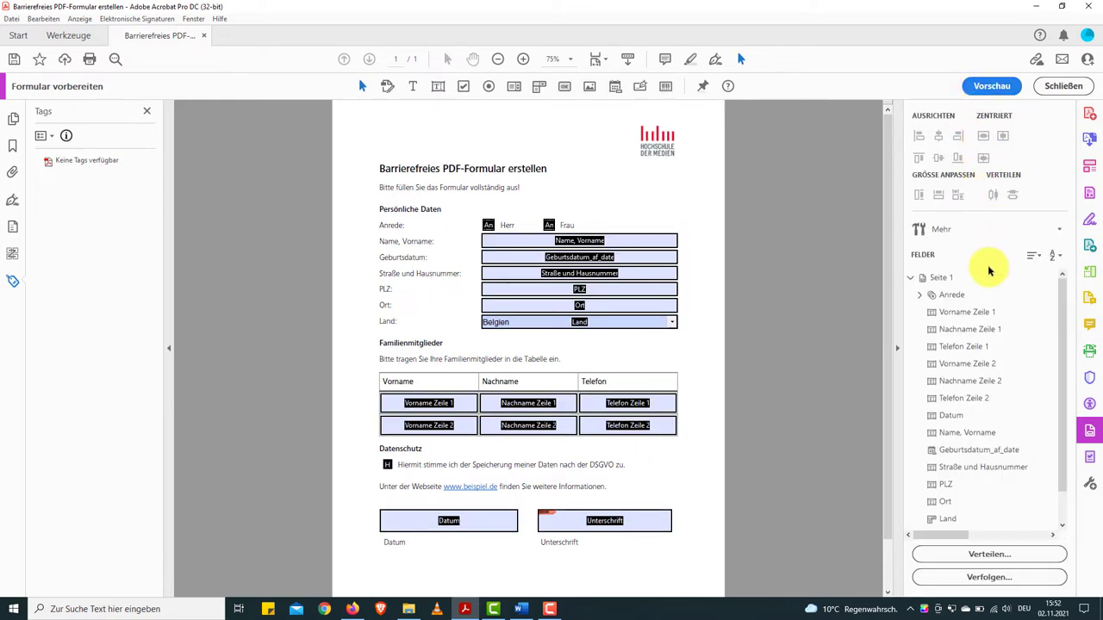
click(959, 437)
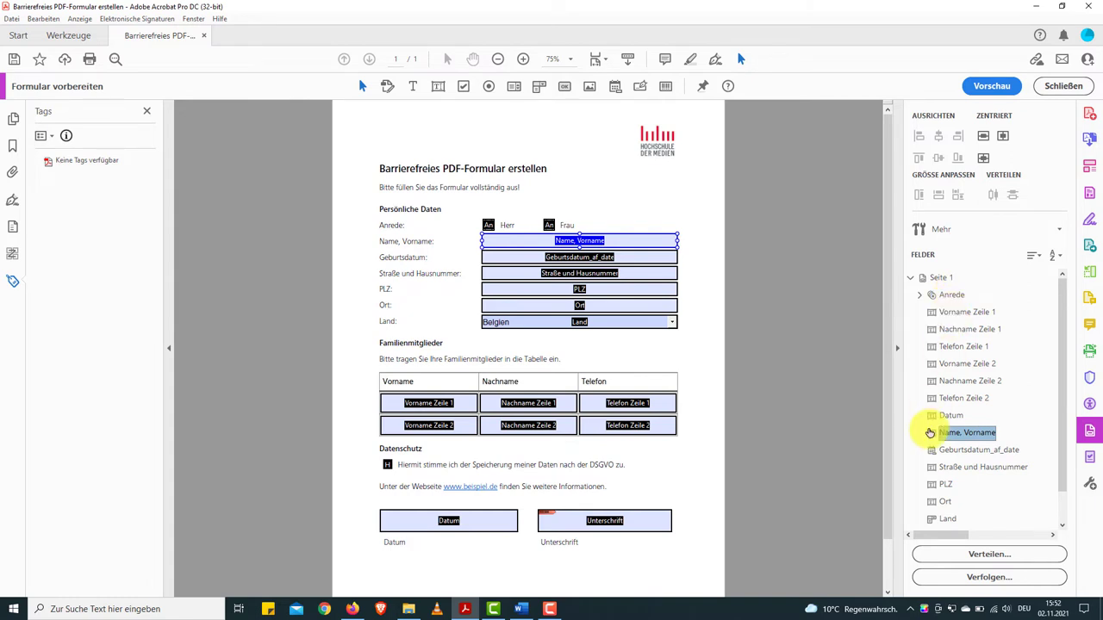
drag(930, 433, 938, 307)
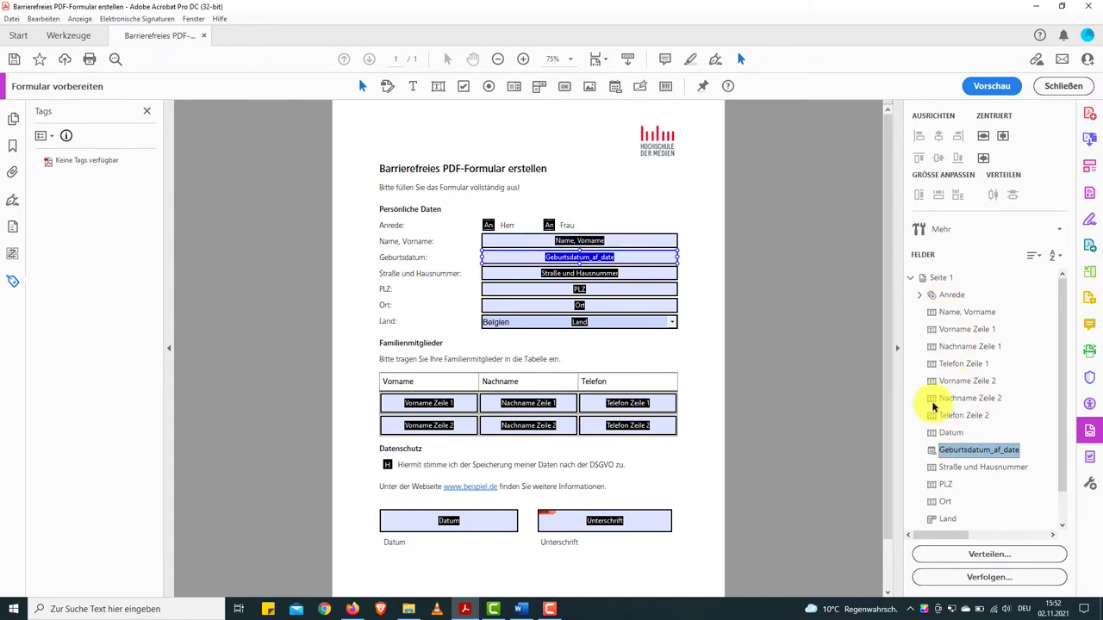
drag(932, 440, 932, 321)
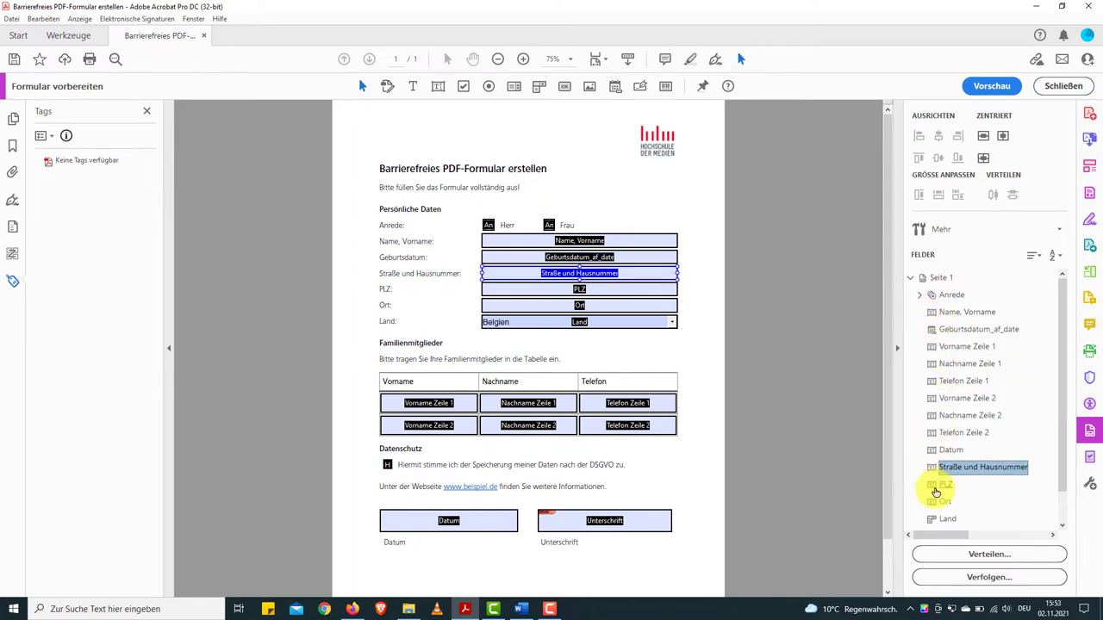
drag(934, 485, 932, 347)
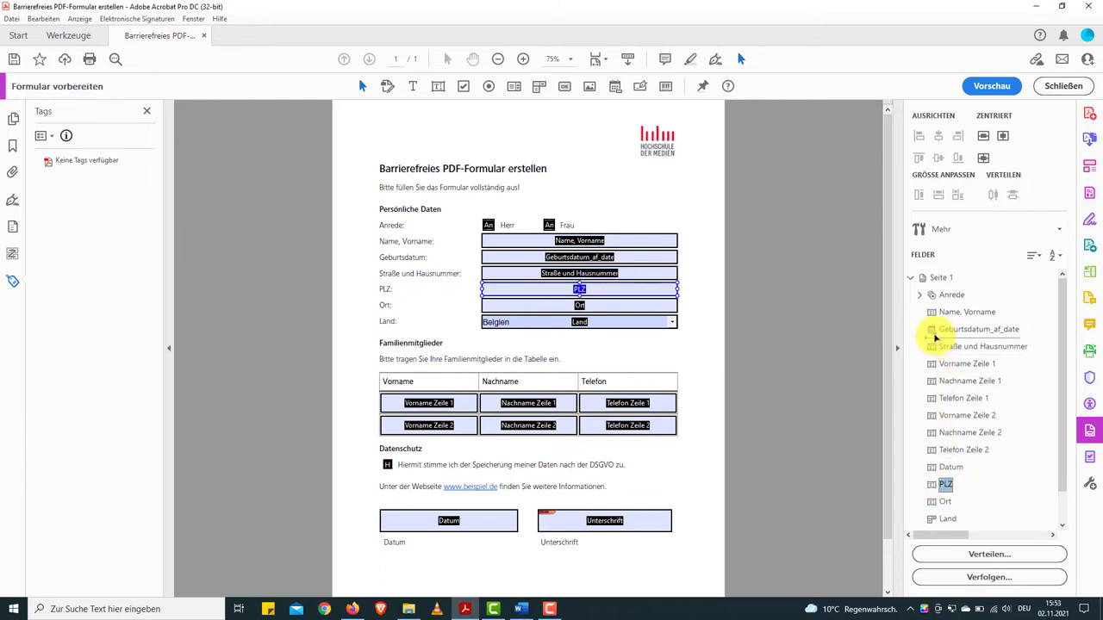
drag(933, 489, 935, 354)
scroll(935, 457, down, 1)
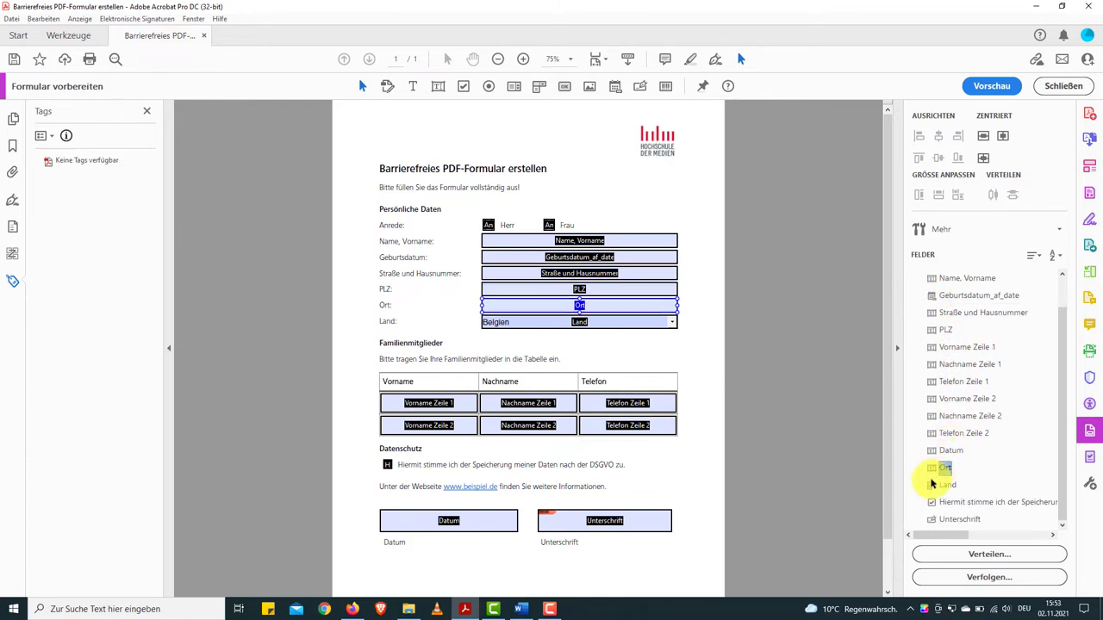
drag(937, 481, 935, 371)
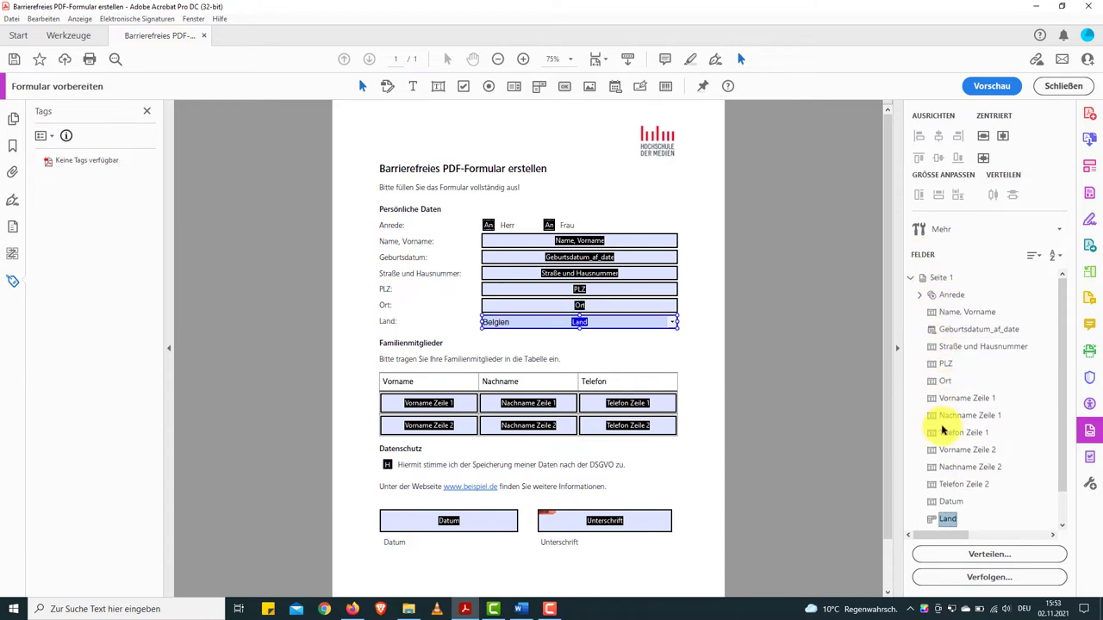
scroll(937, 419, down, 1)
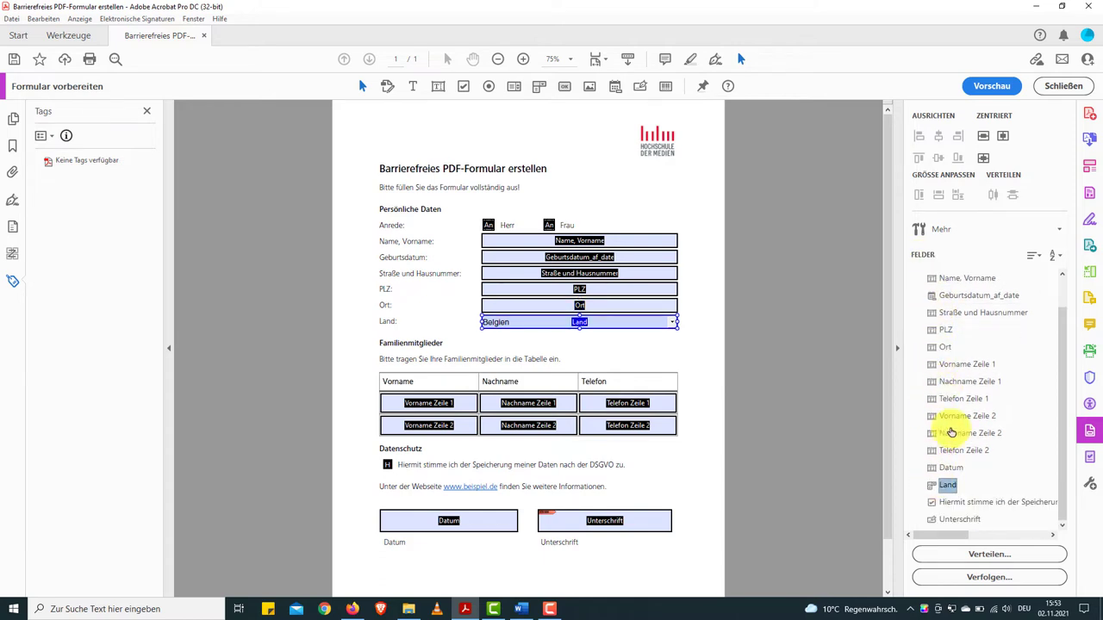
drag(932, 362, 932, 360)
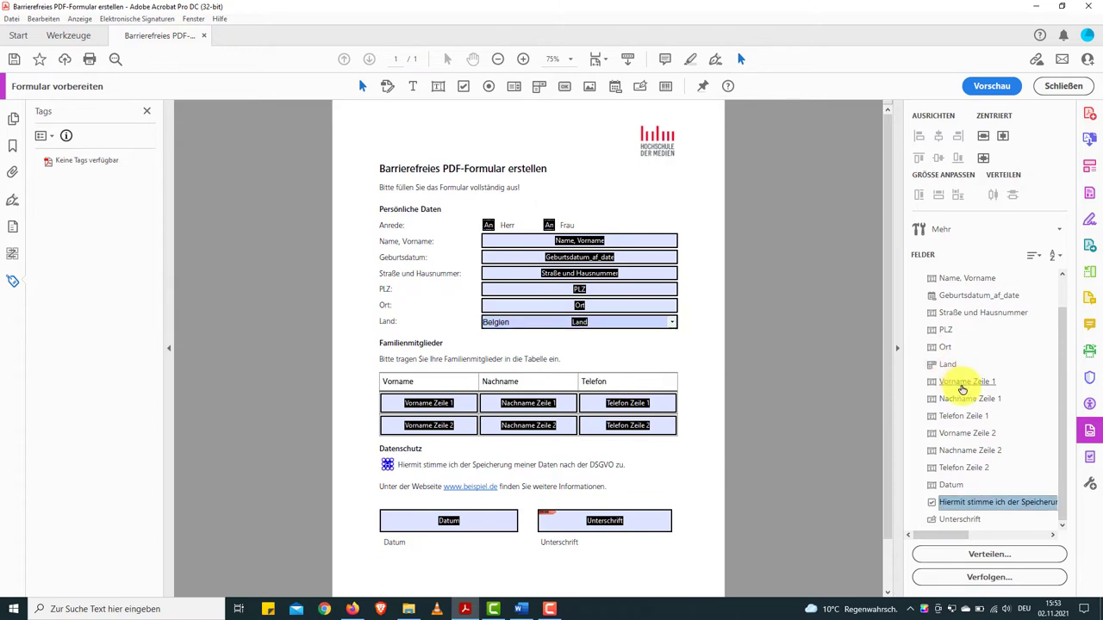
- Check the table cell fields' order and move the consent checkbox above Datum
click(960, 382)
click(962, 400)
key(Down)
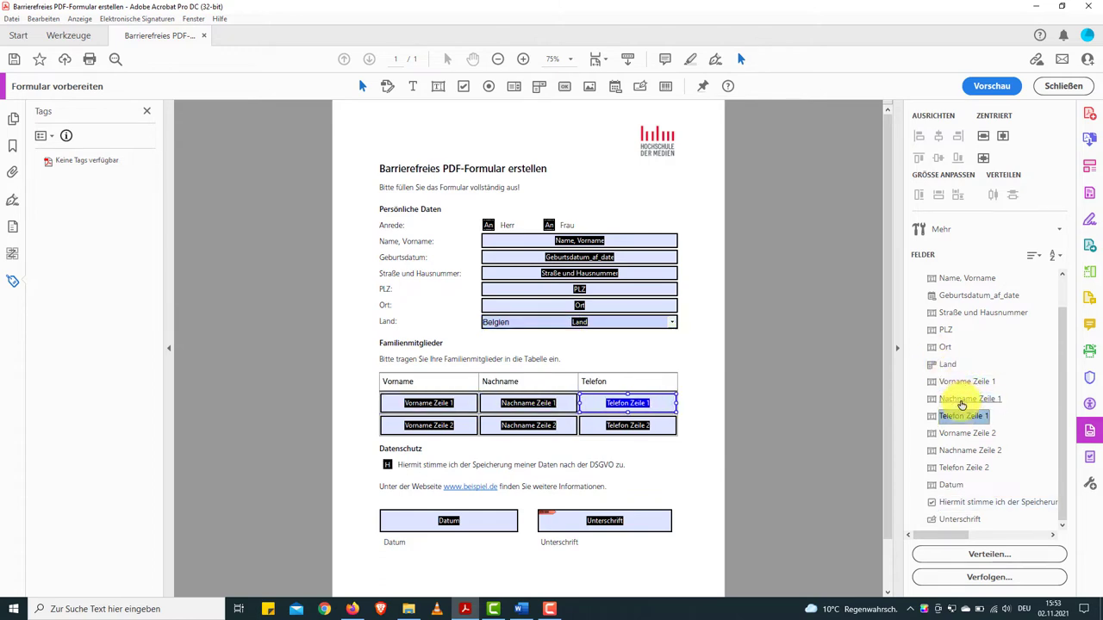
key(Down)
key(Down)
key(Down)
key(Down)
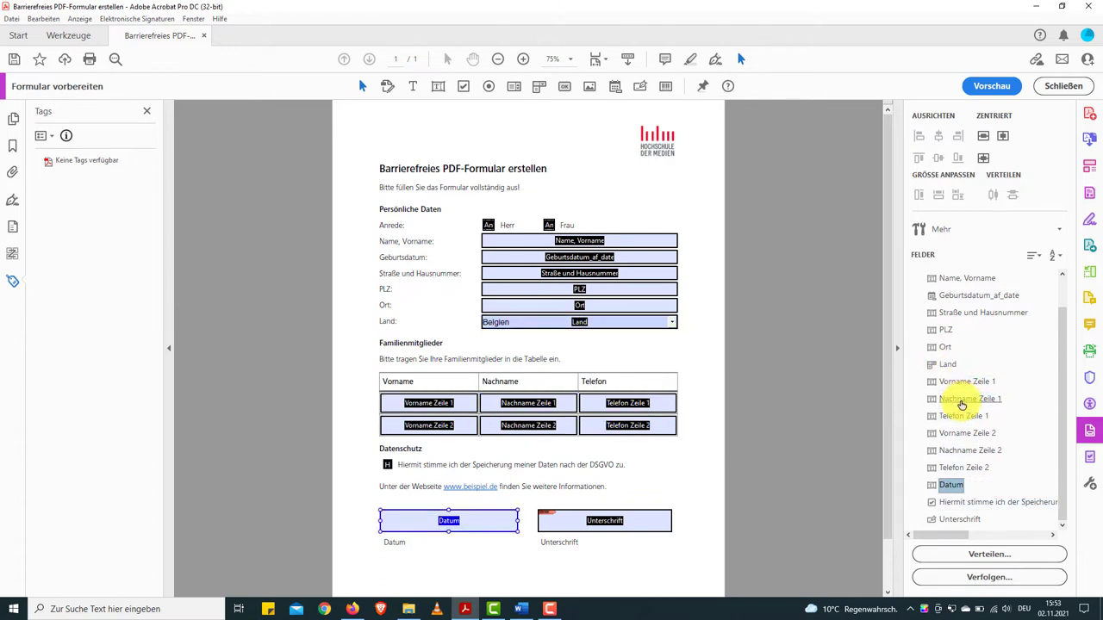
mouse_move(972, 503)
mouse_down()
mouse_move(930, 481)
mouse_move(950, 510)
mouse_move(951, 295)
mouse_up()
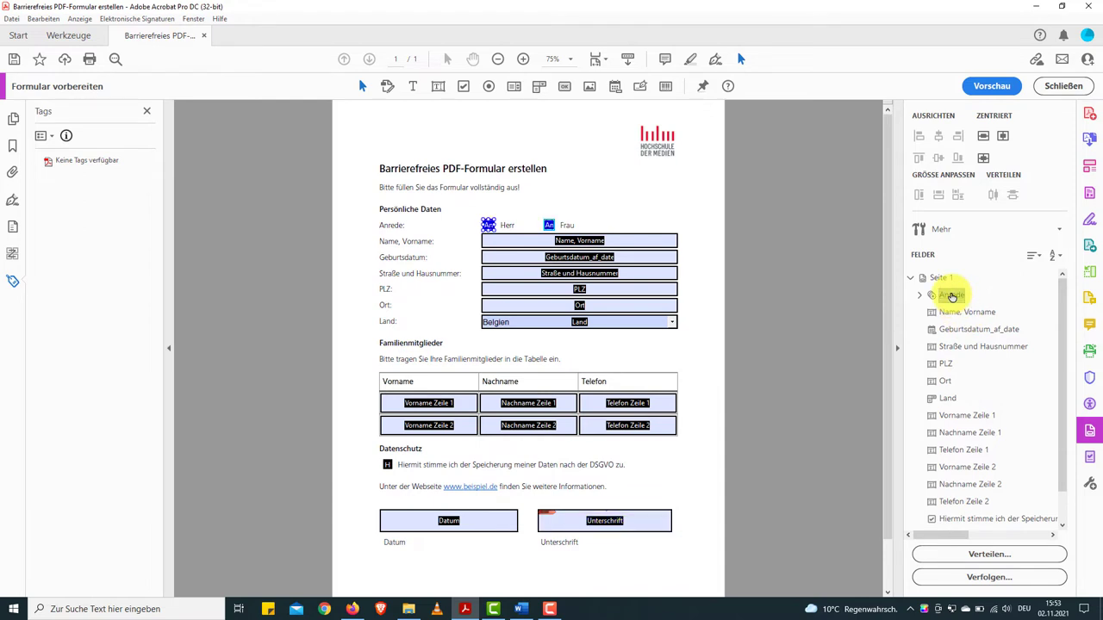
- Preview the form and step through Name, Vorname, PLZ, Ort, Land, table, checkbox to Unterschrift
click(982, 87)
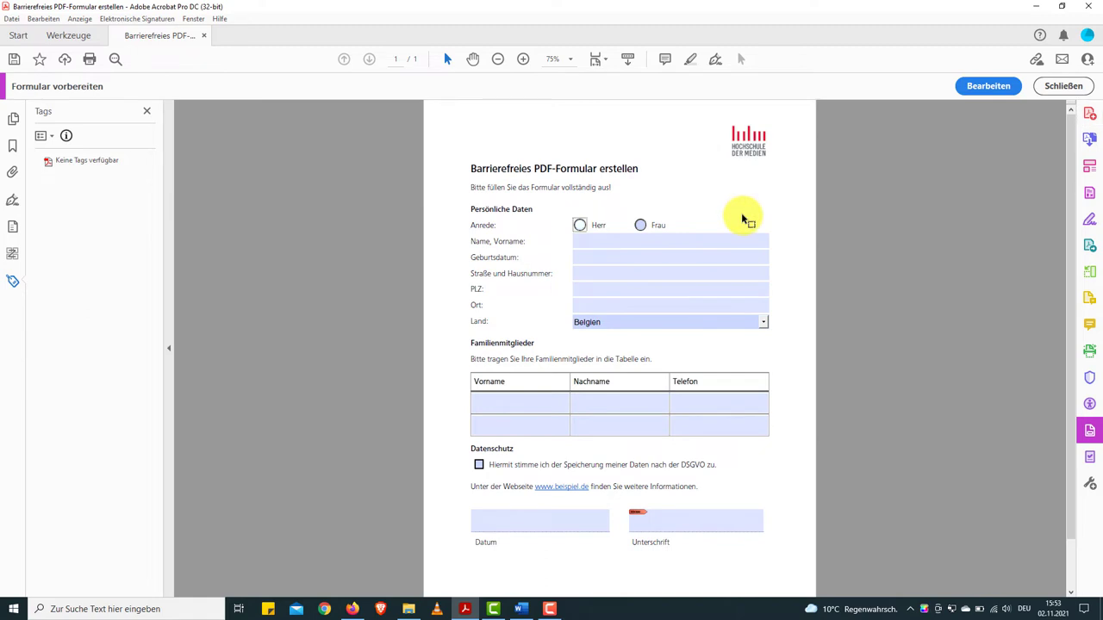
key(Tab)
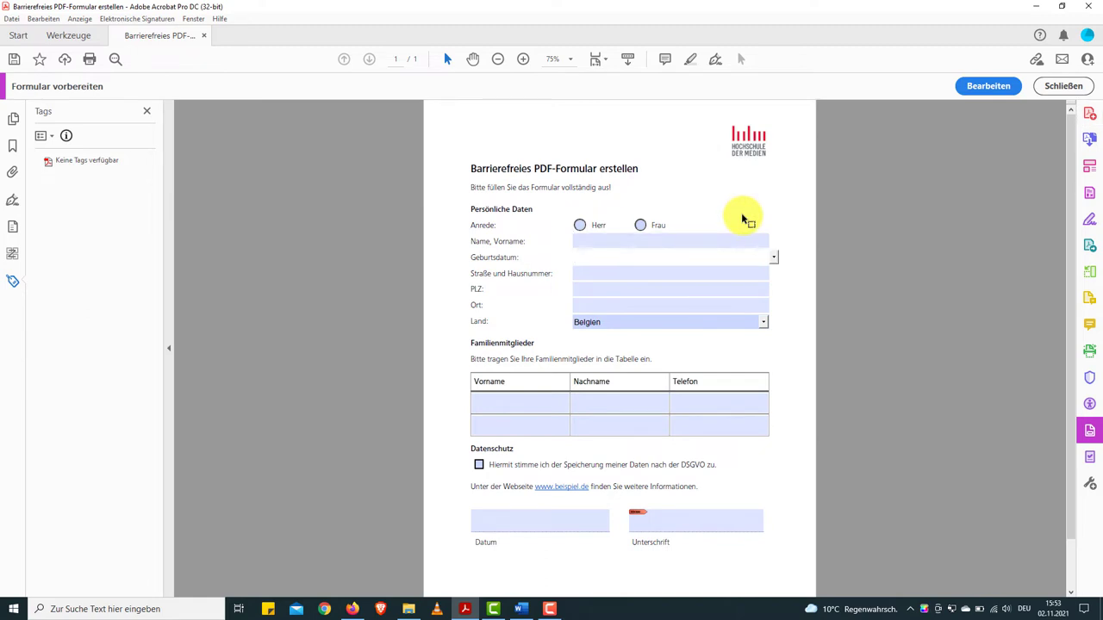
key(Tab)
key(Tab)
key(Tab)
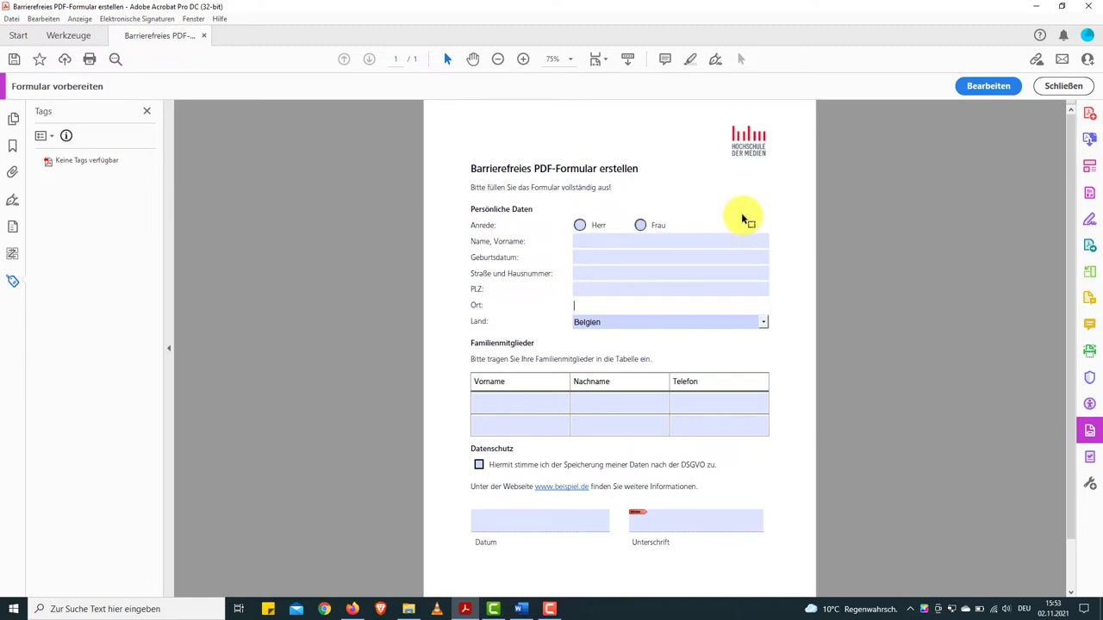
key(Tab)
key(Tab)
key(Tab)
key(Tab)
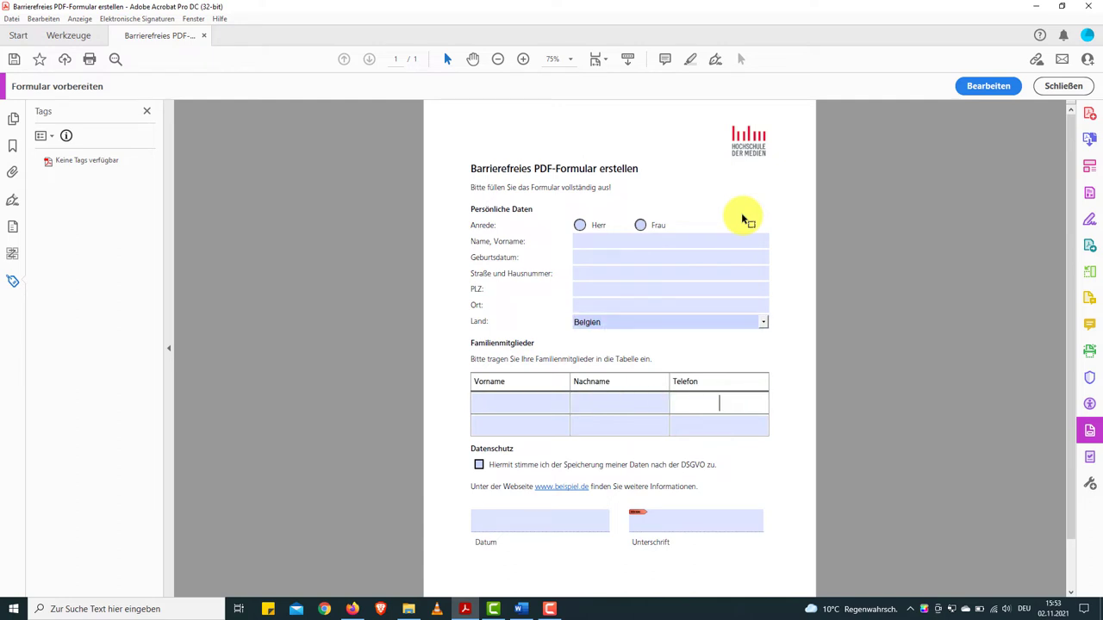
key(Tab)
key(Tab)
key(Tab)
key(Tab)
key(Tab)
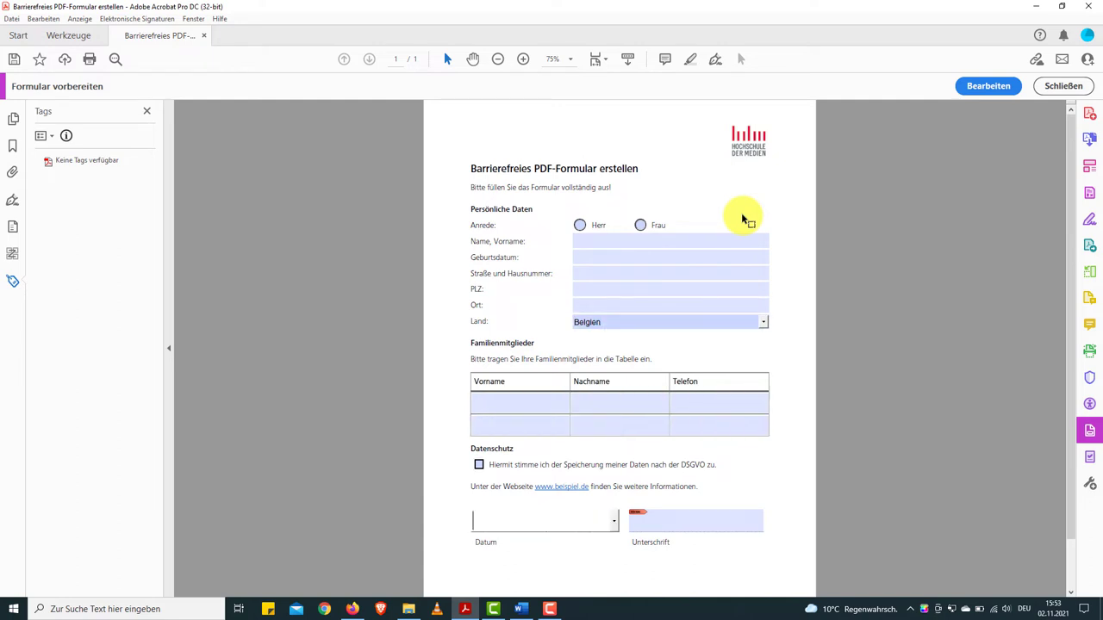
key(Tab)
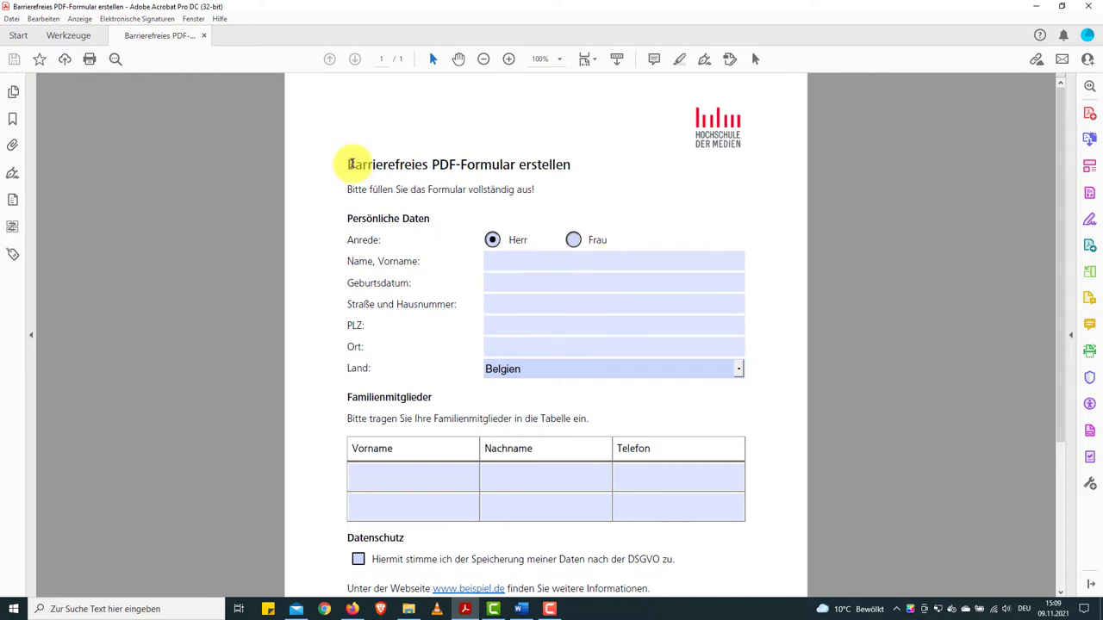
- Cancel saving a PDF copy and open the Barrierefreiheit accessibility tool instead
click(11, 18)
click(125, 132)
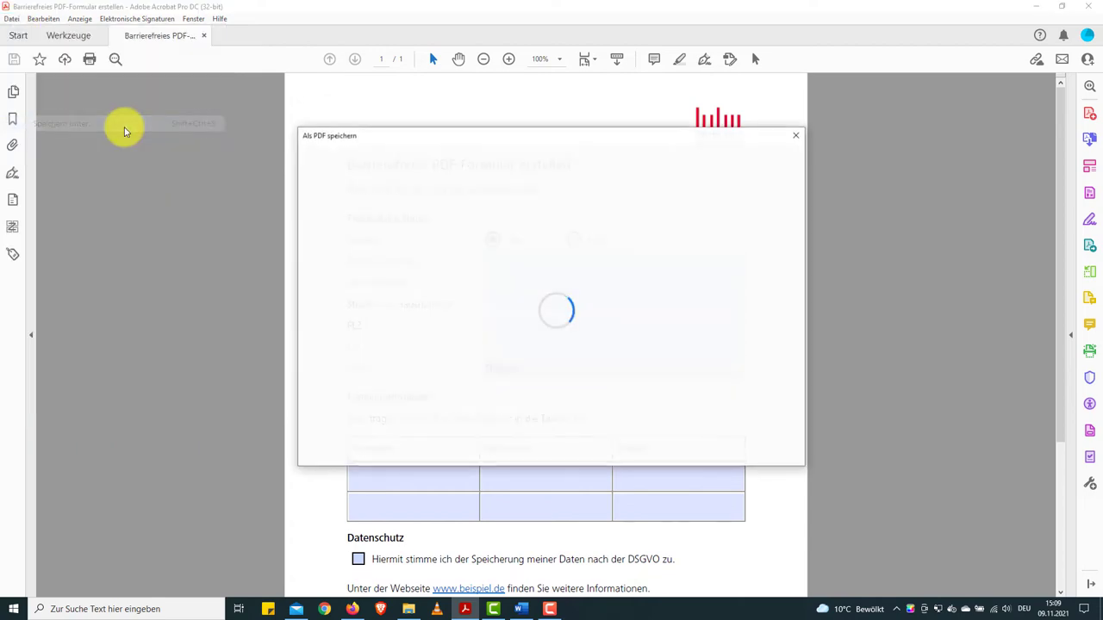
click(548, 290)
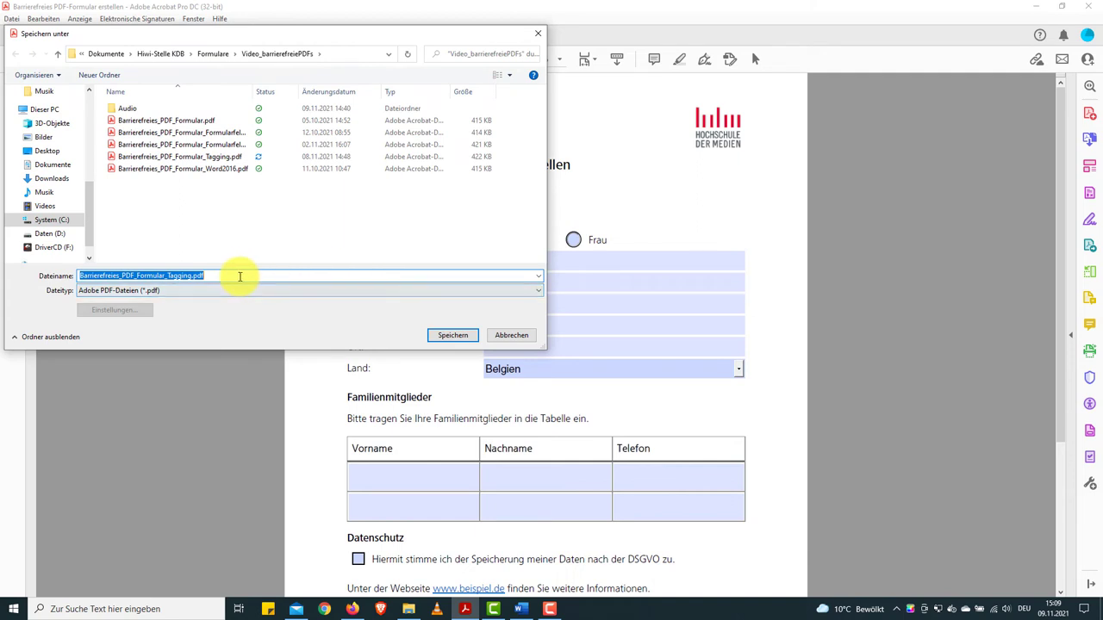
click(519, 337)
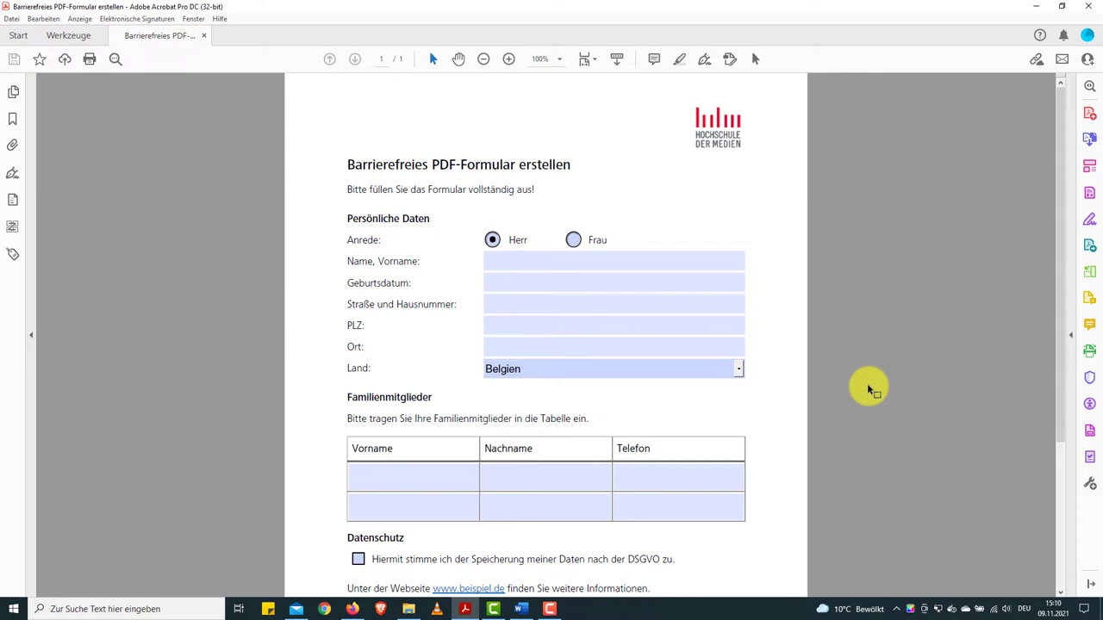
click(1088, 406)
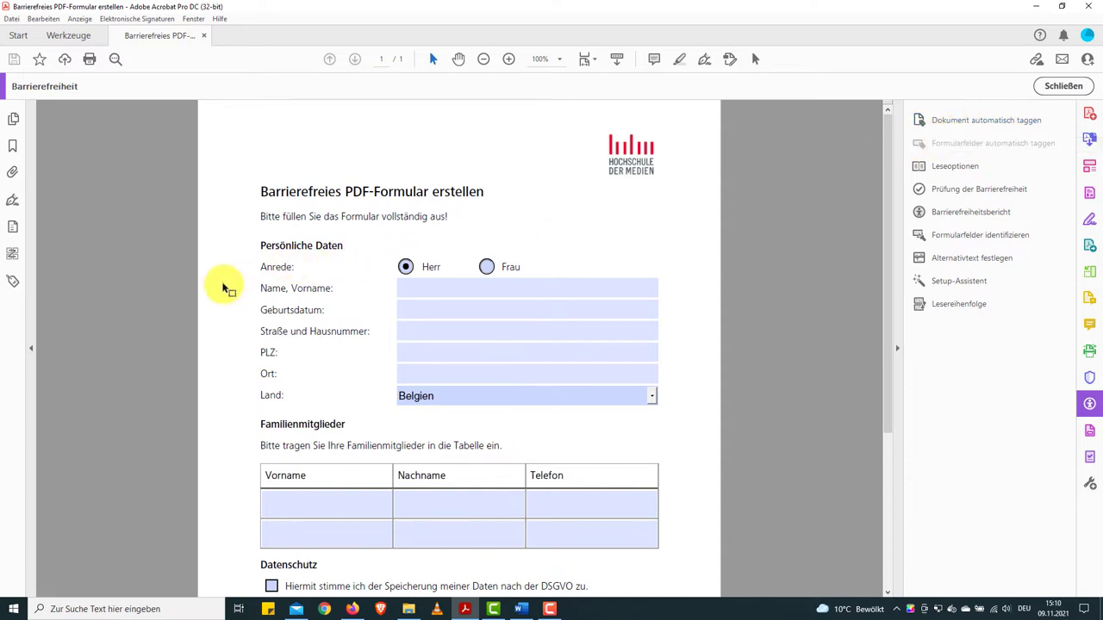
- Auto-tag the untagged form with 'Tags zu Dokument hinzufügen' and view the resulting tag tree
click(13, 283)
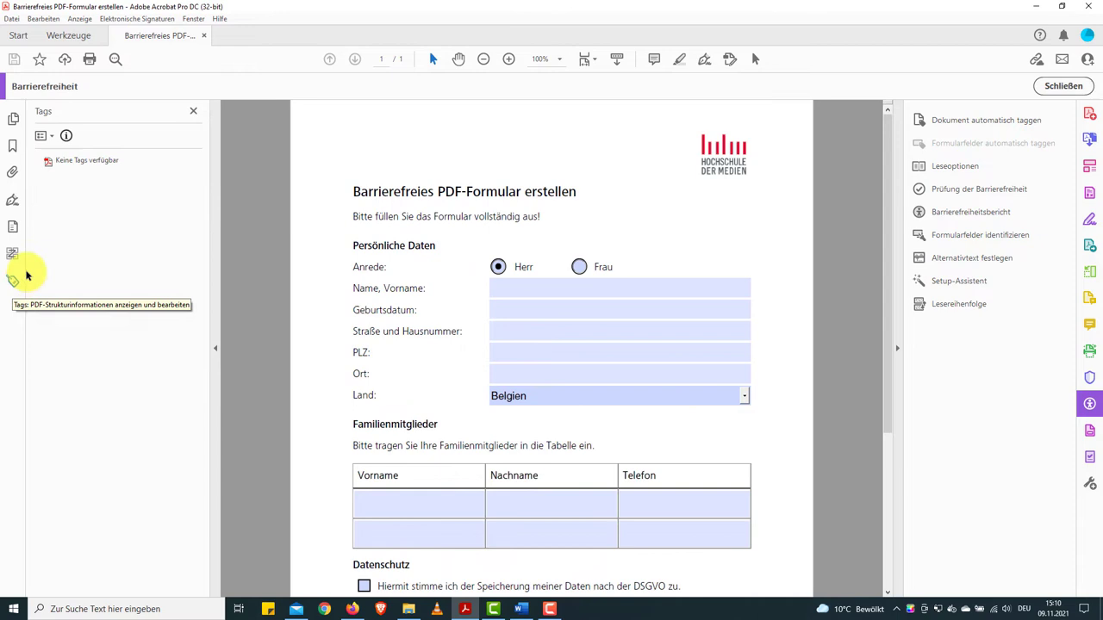
right_click(103, 164)
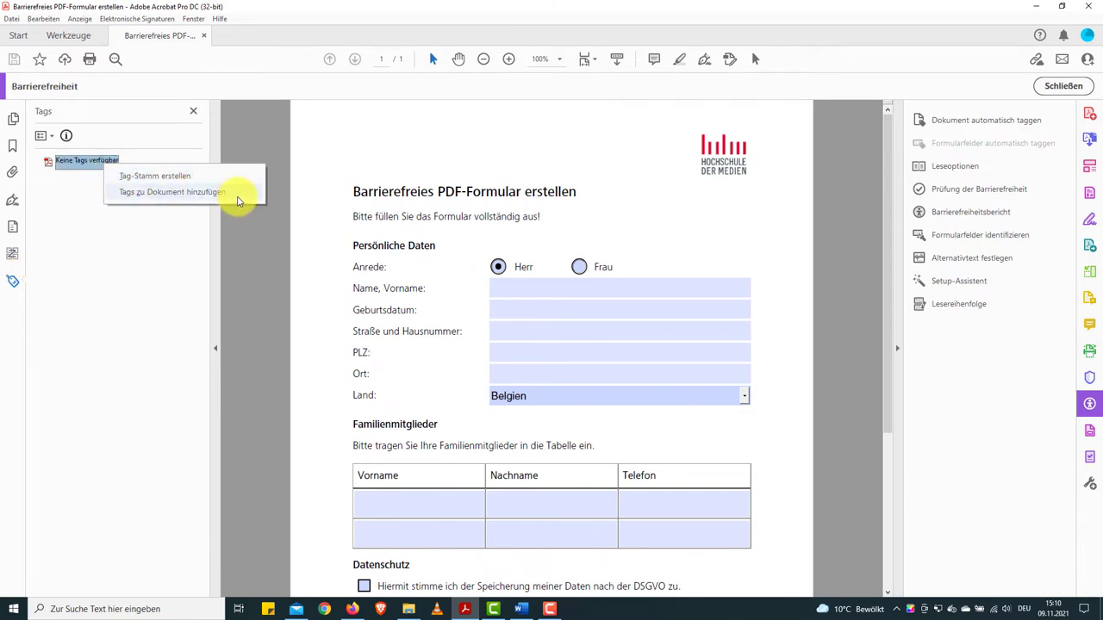
click(238, 197)
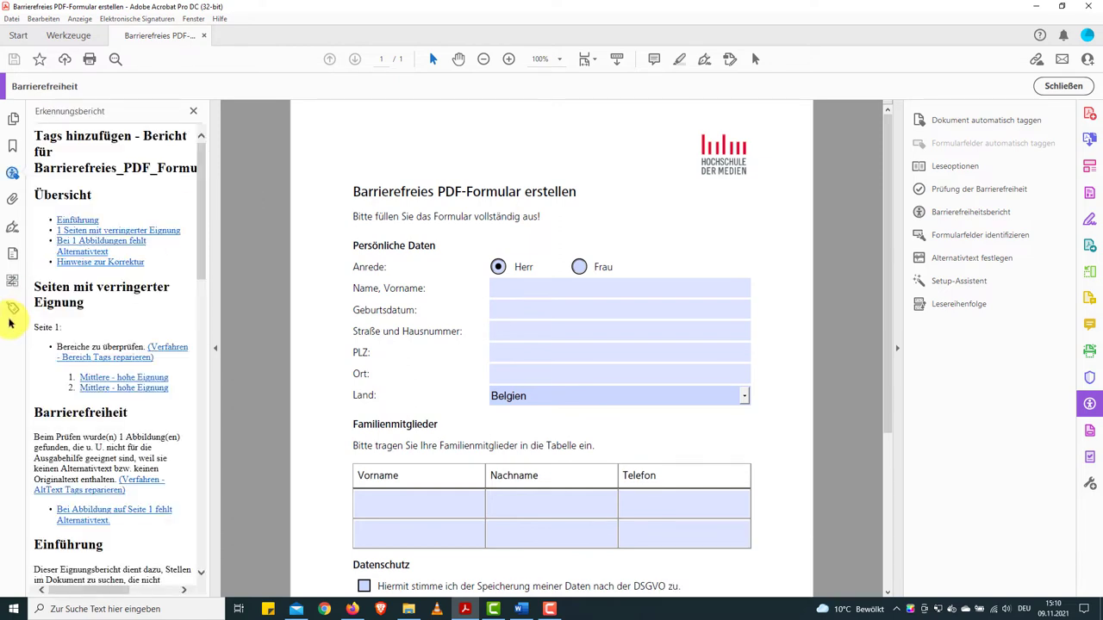
click(13, 307)
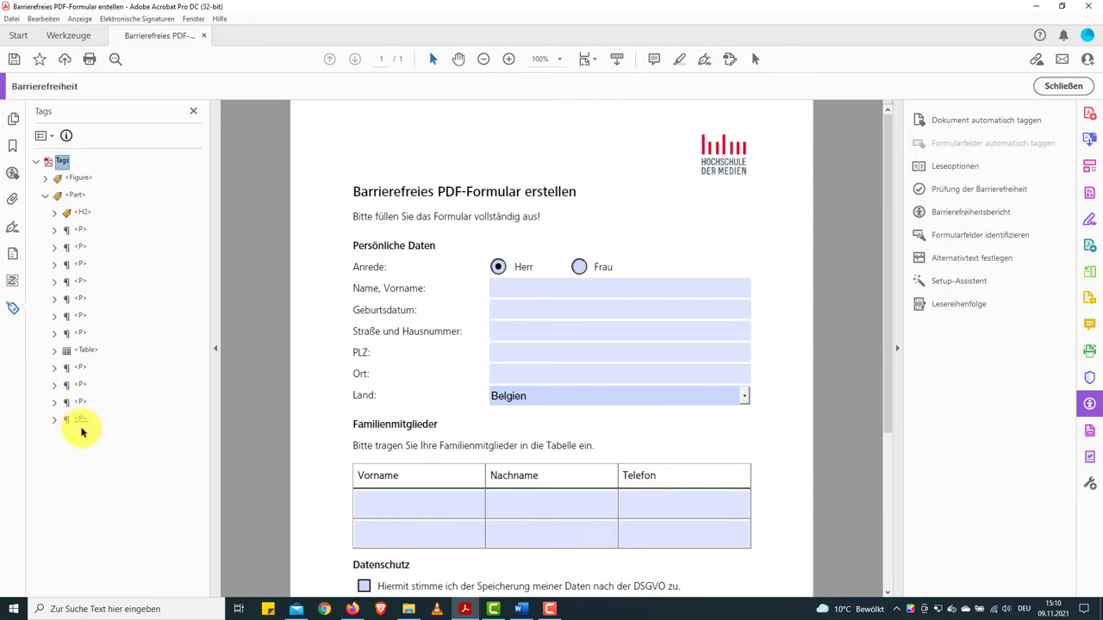
click(77, 174)
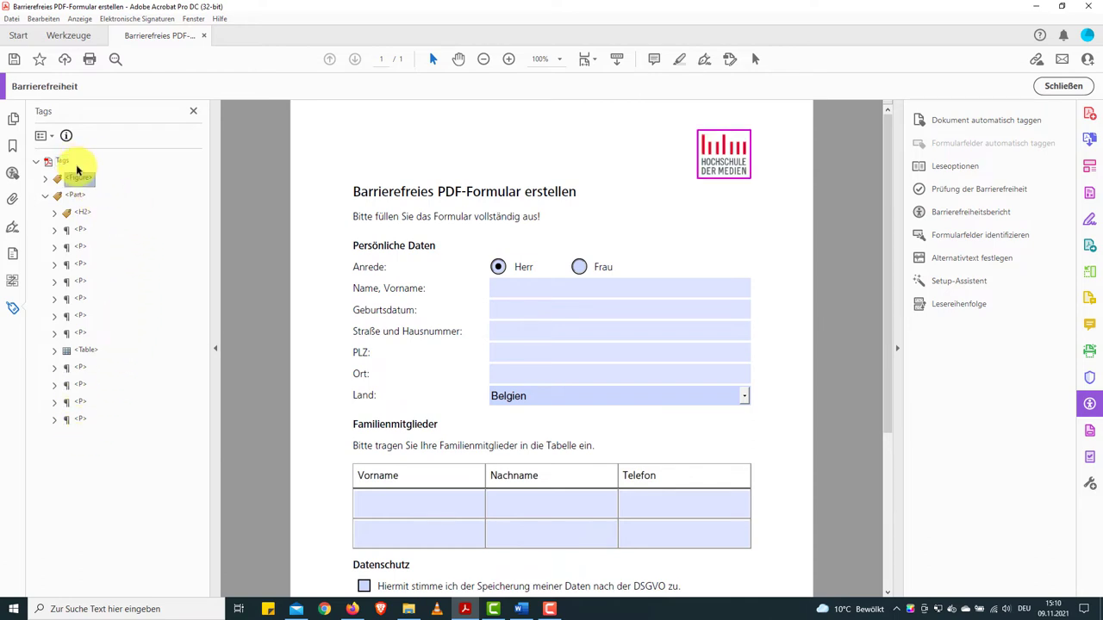
key(Down)
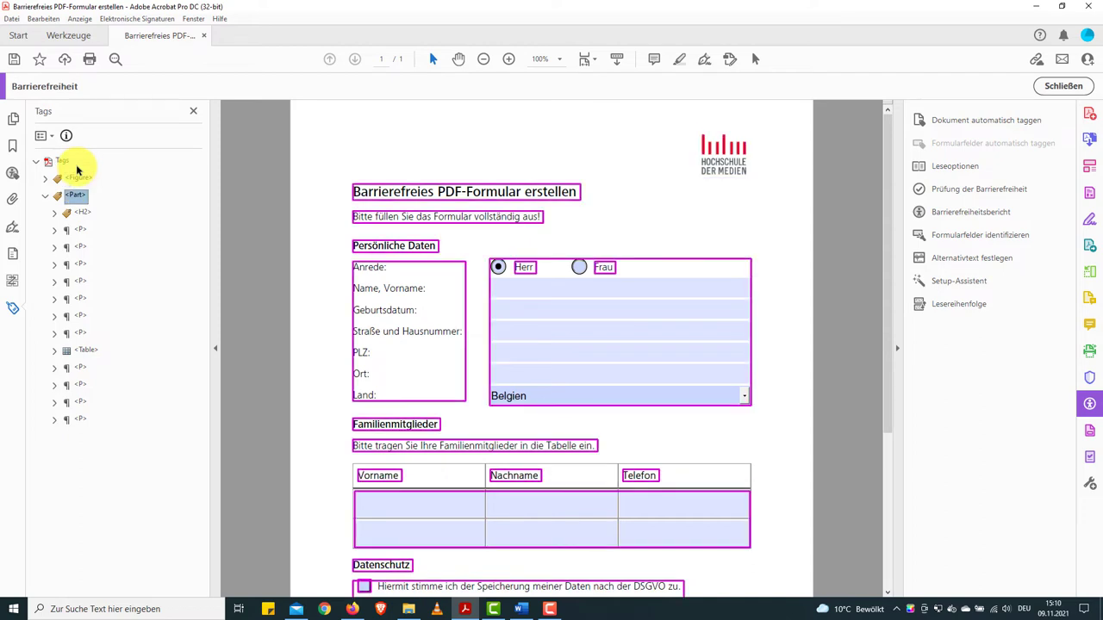
key(Down)
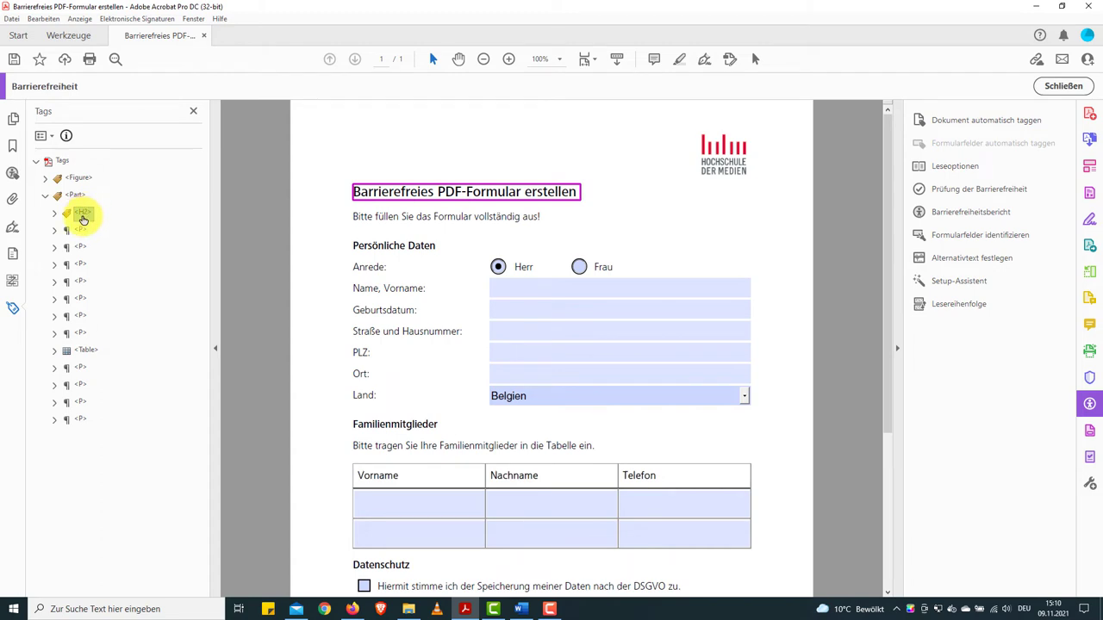
- Create a new Überschriftenebene 1 (H1) tag from the tag root
right_click(63, 166)
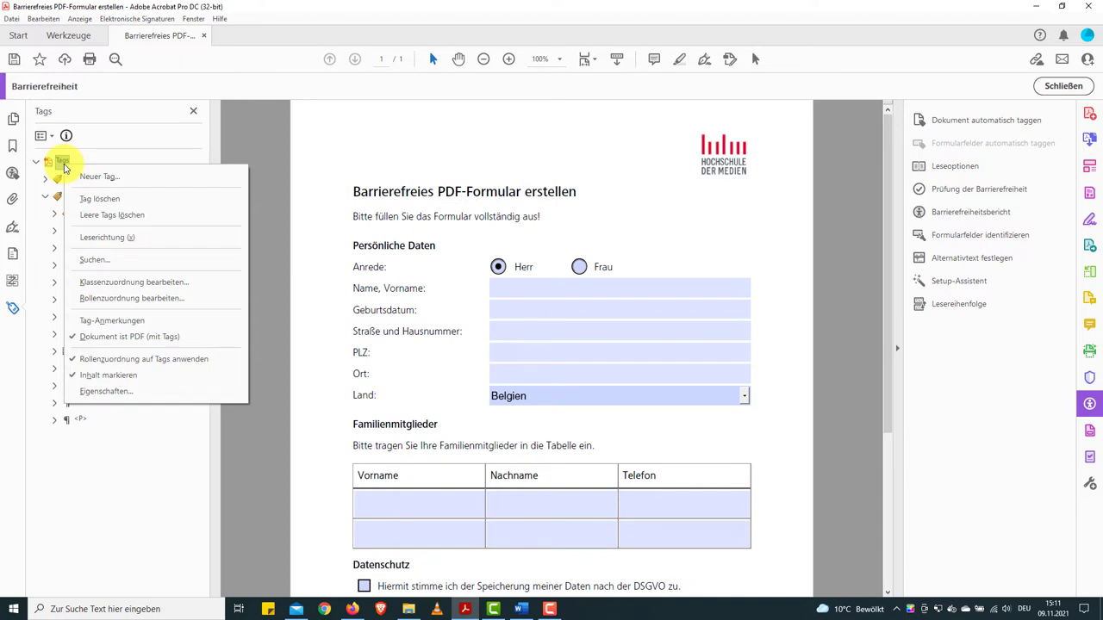
click(147, 177)
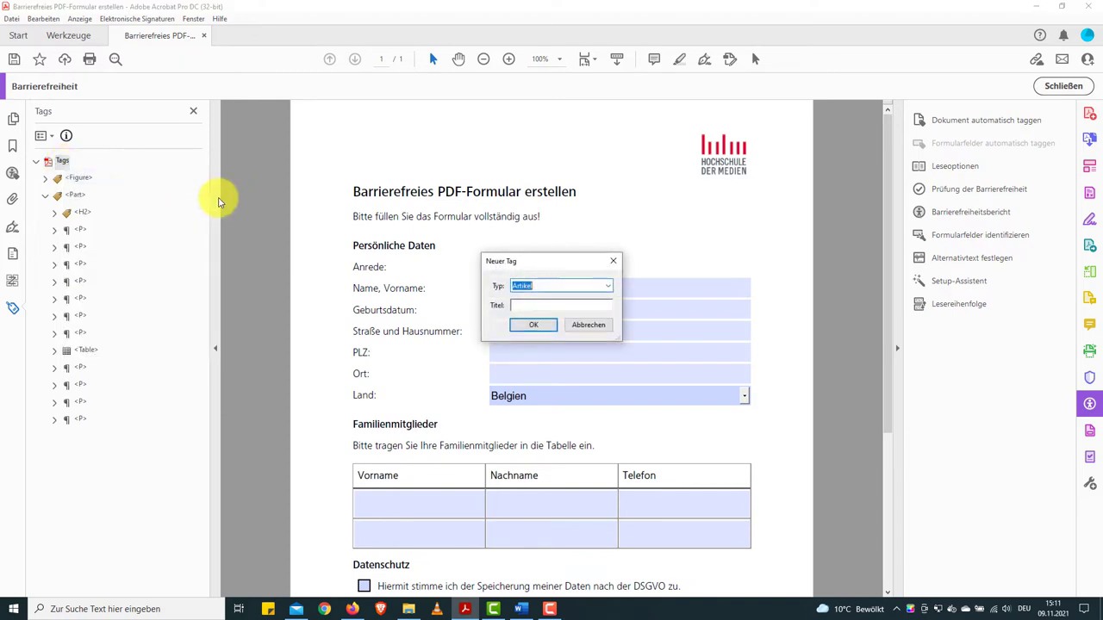
click(610, 291)
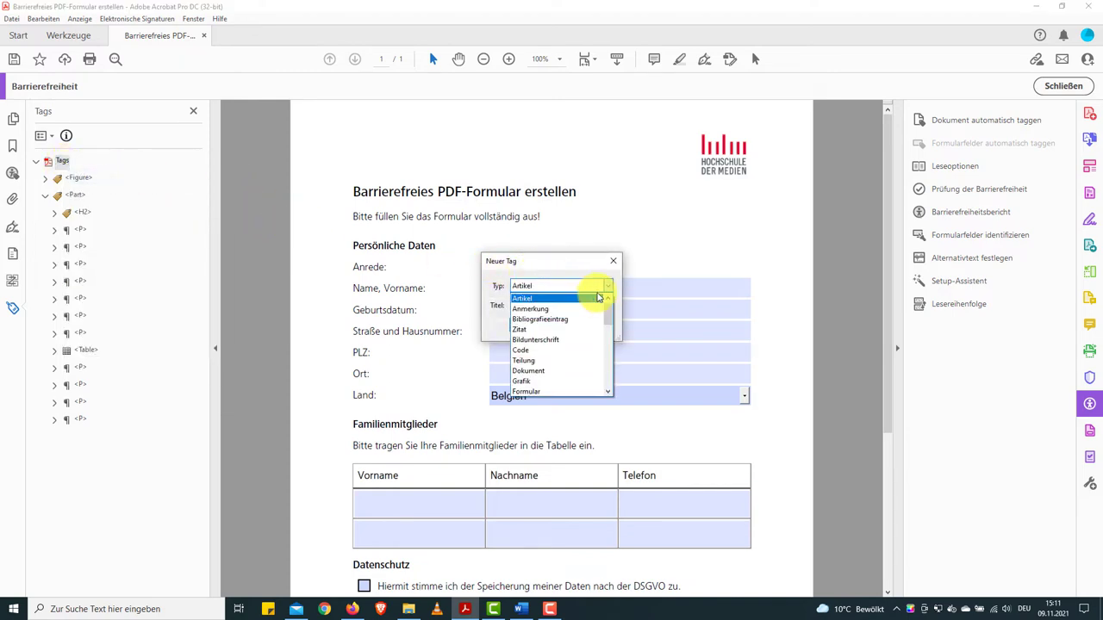
scroll(581, 330, down, 1)
scroll(582, 331, down, 1)
scroll(582, 331, down, 1)
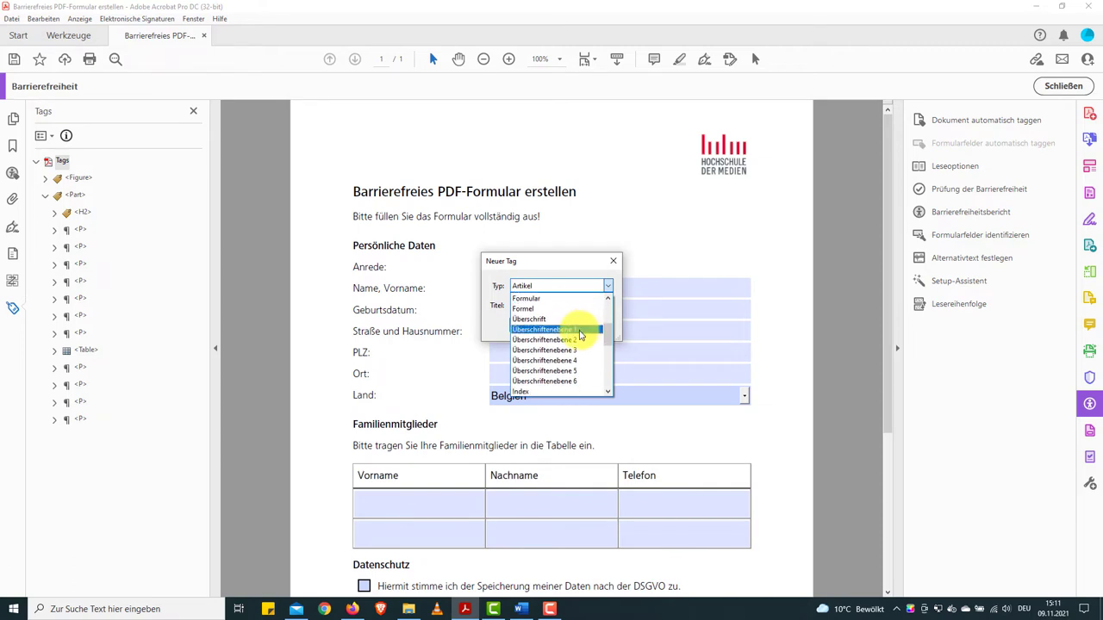
click(580, 331)
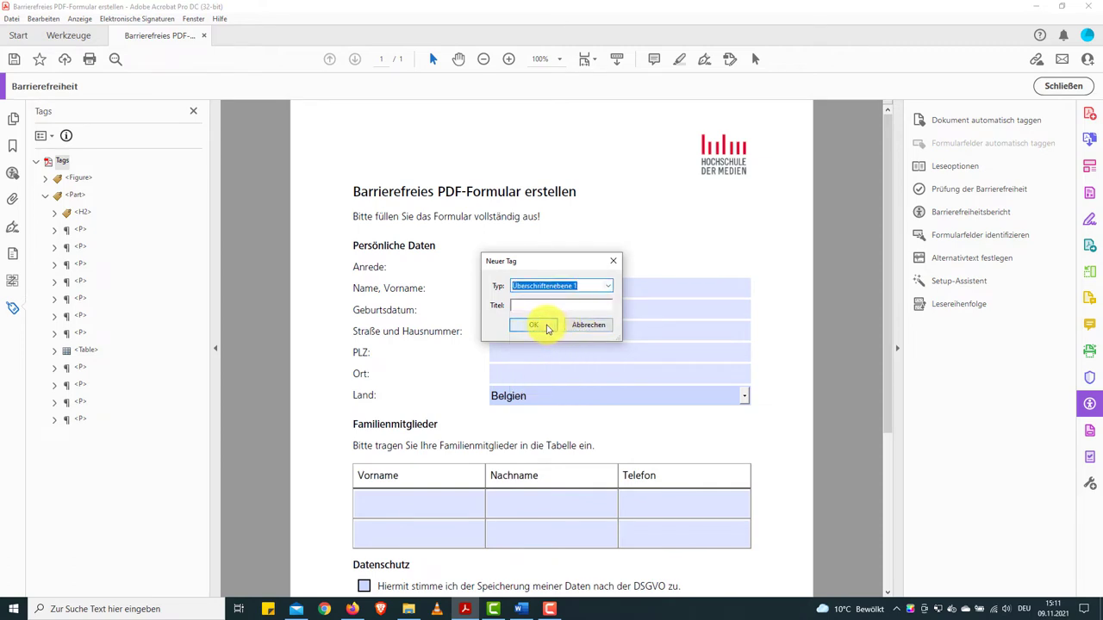
click(540, 328)
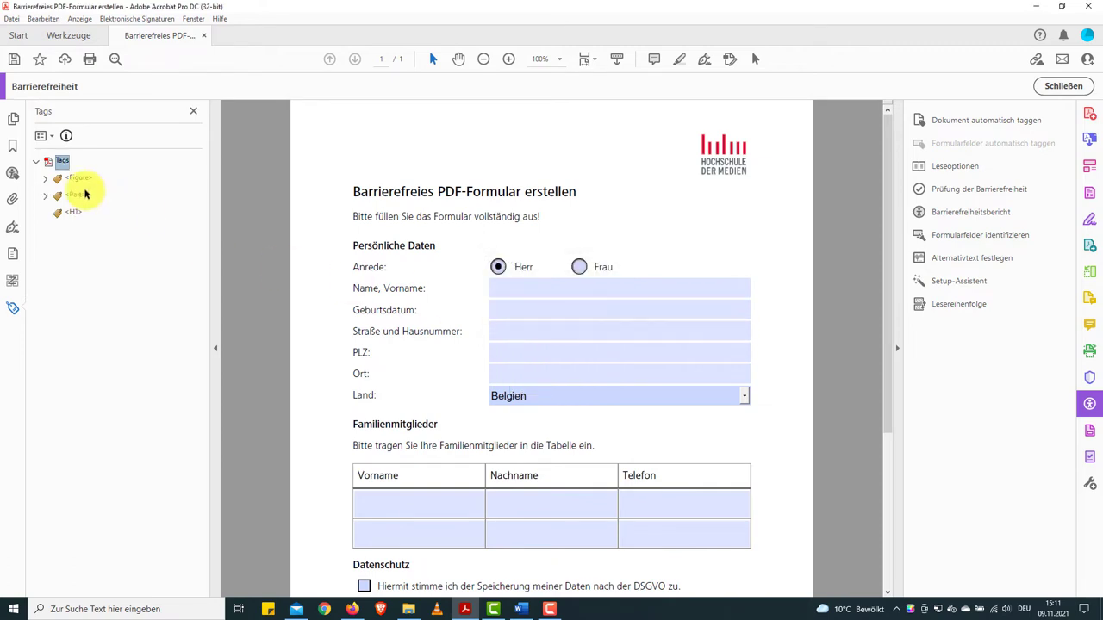
- Move H1 into Part, put the title text inside it, and delete the empty H2
click(46, 196)
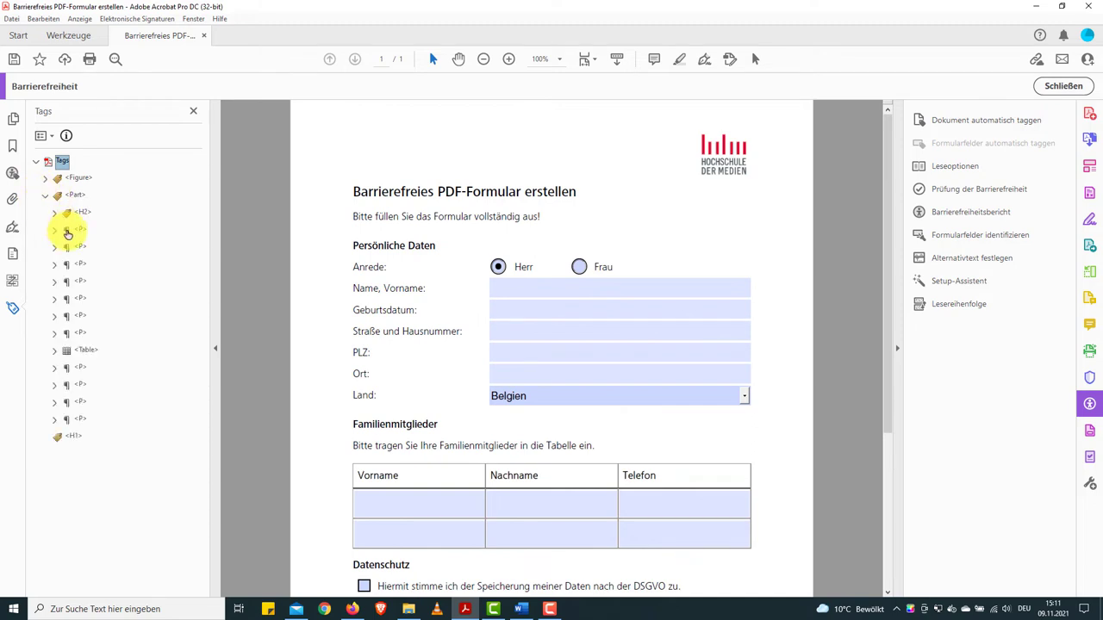
click(74, 439)
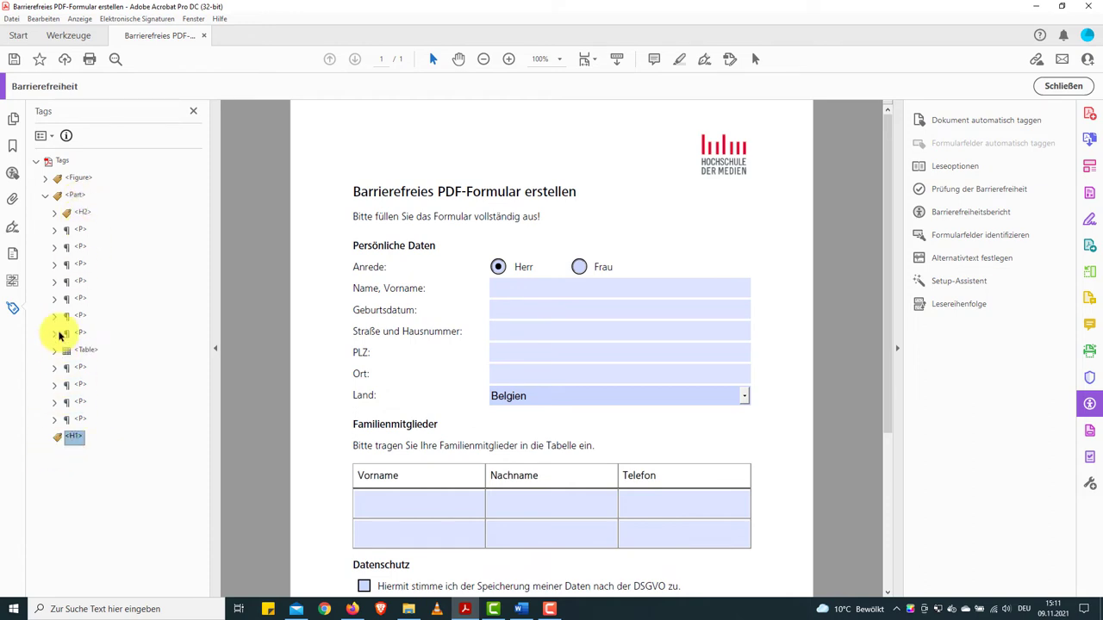
drag(56, 437, 65, 211)
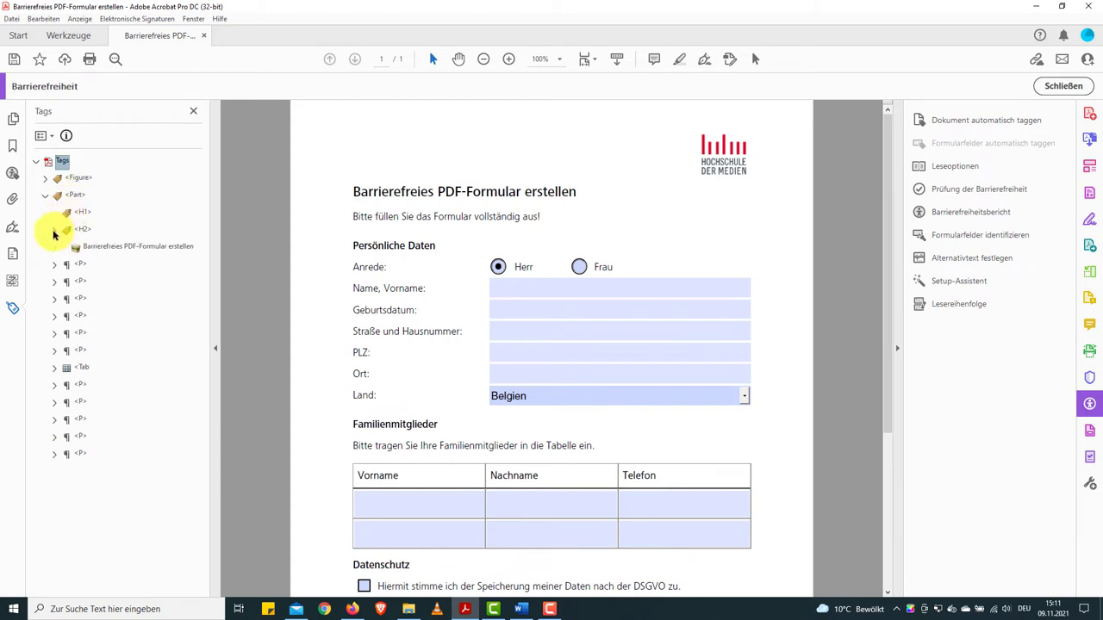
click(54, 229)
click(98, 248)
drag(97, 247, 83, 217)
click(87, 246)
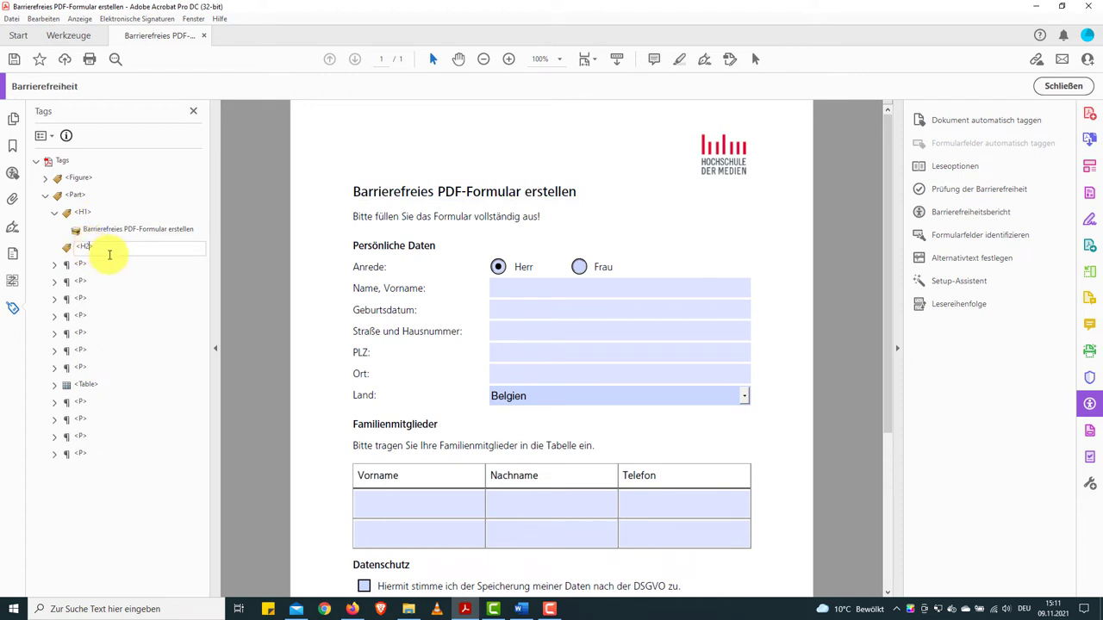
text(1)
key(Return)
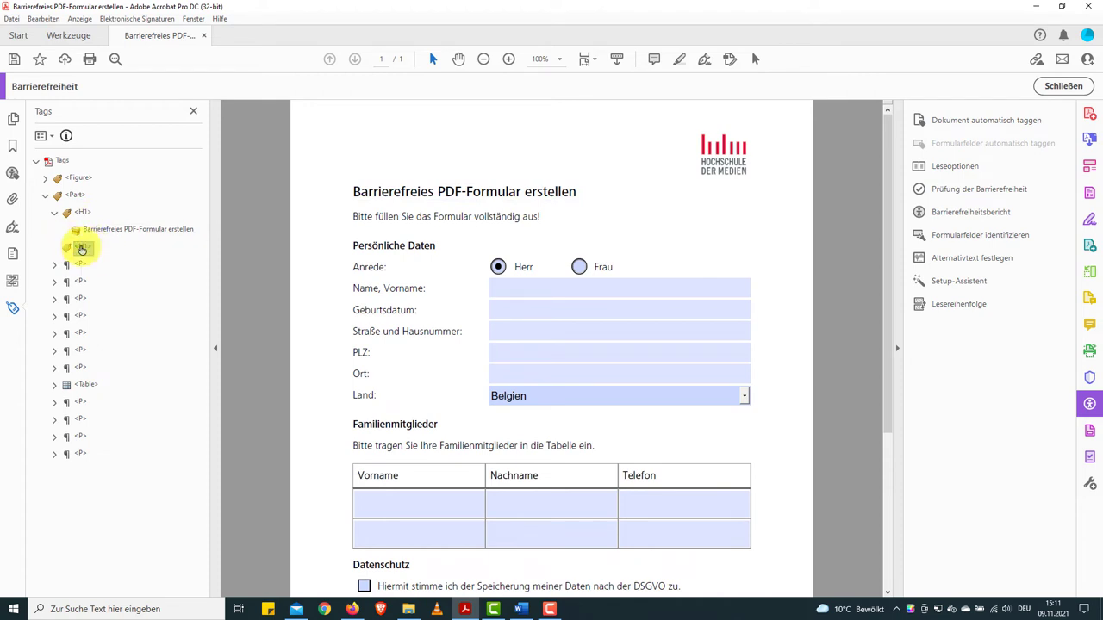
right_click(82, 248)
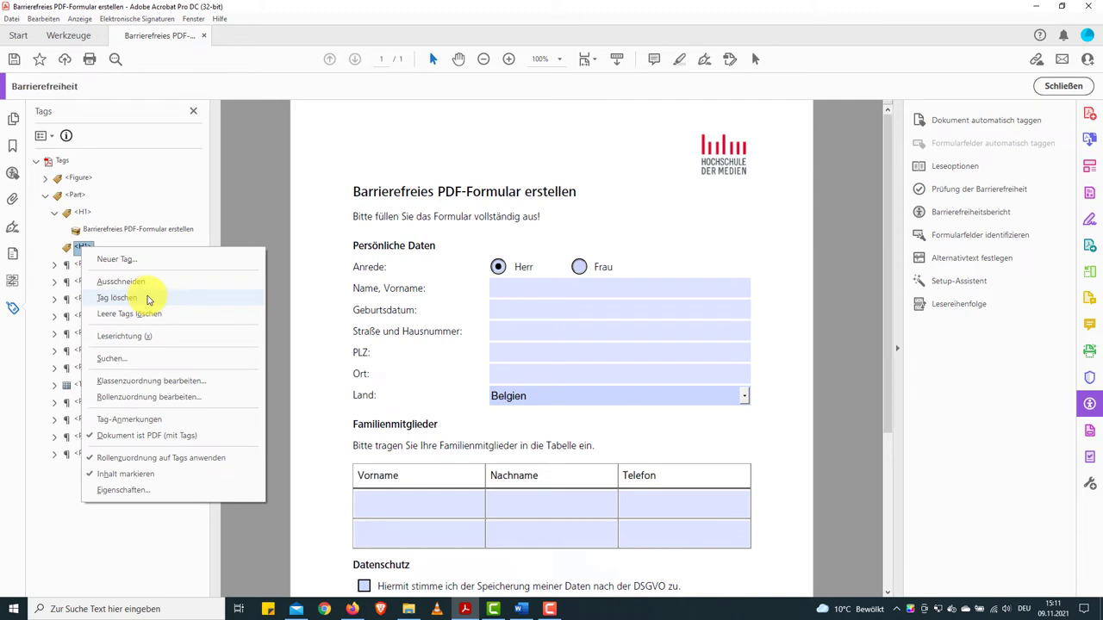
click(148, 299)
drag(142, 229, 76, 227)
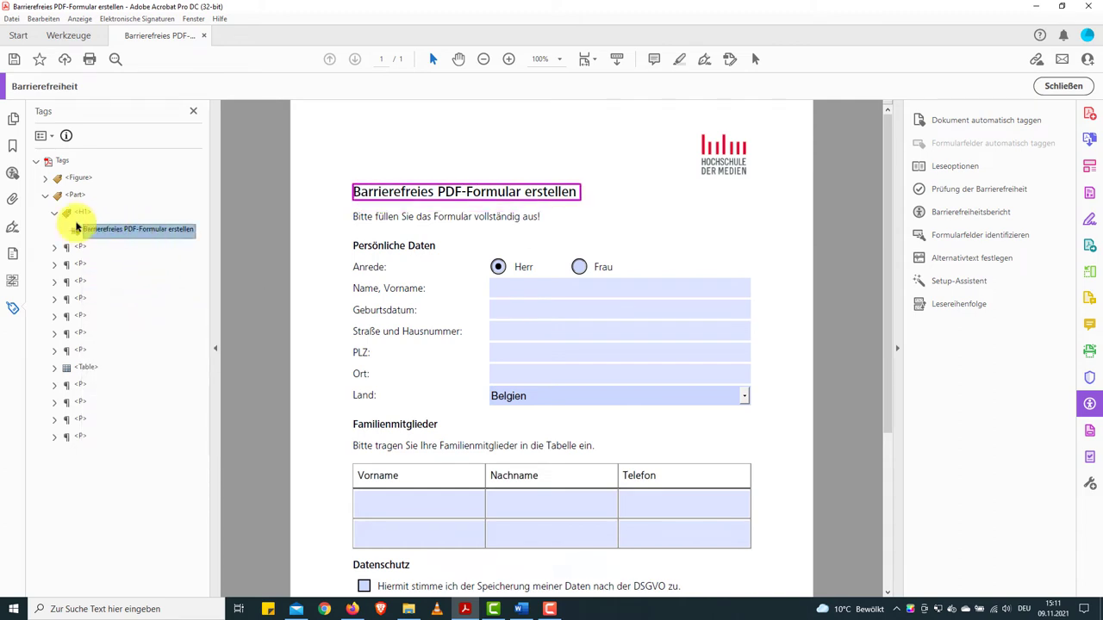
- Expand the paragraph tags to locate the P tag holding the Persönliche Daten text
click(81, 250)
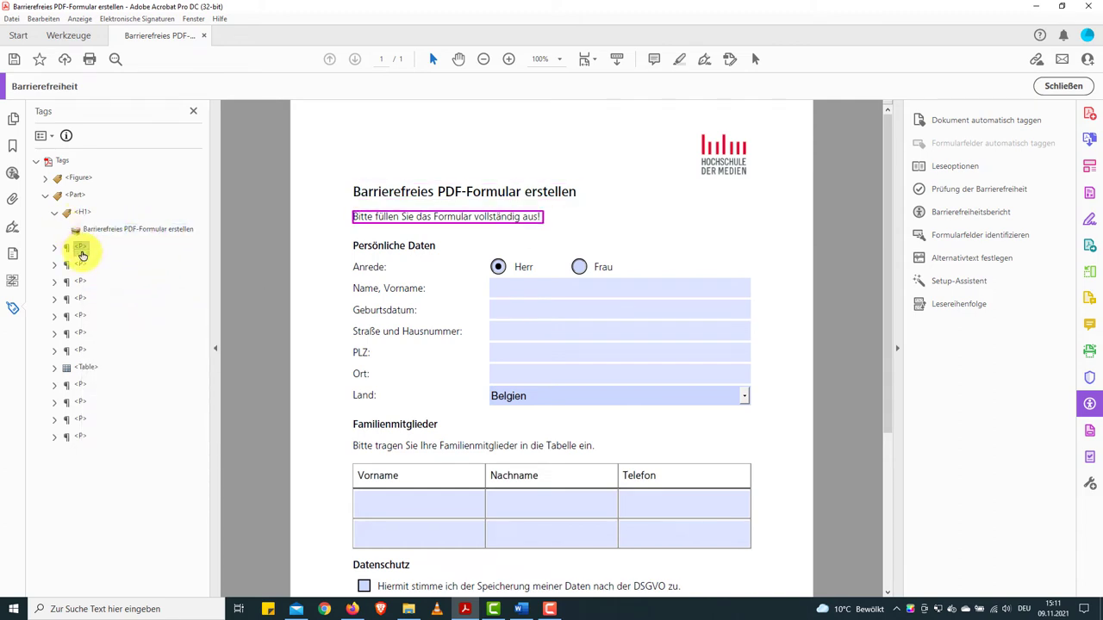
click(53, 249)
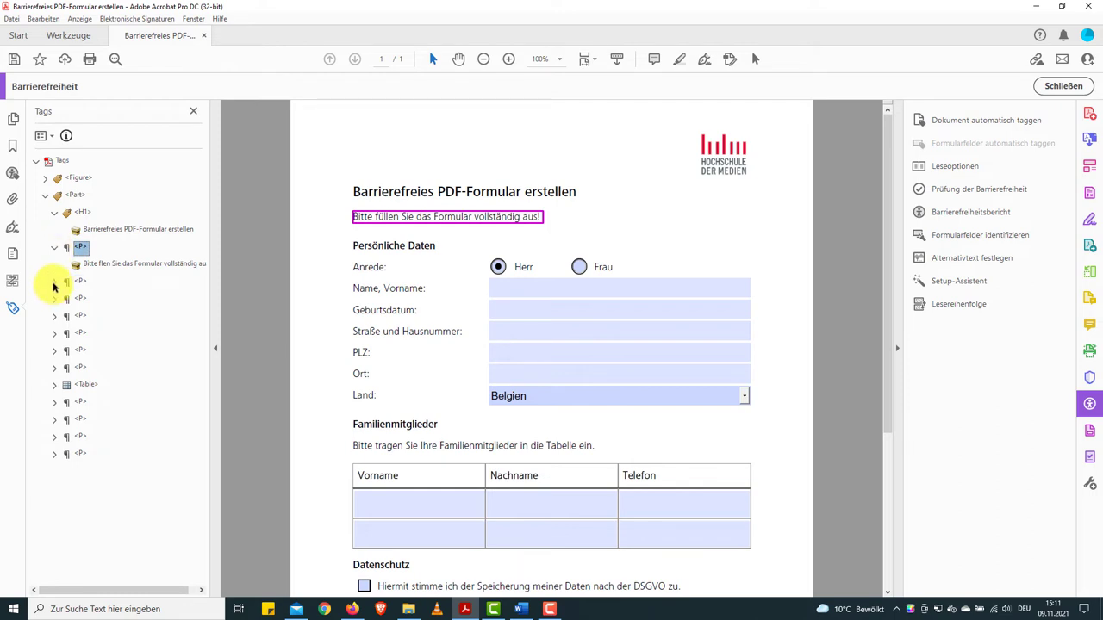
click(54, 283)
click(65, 285)
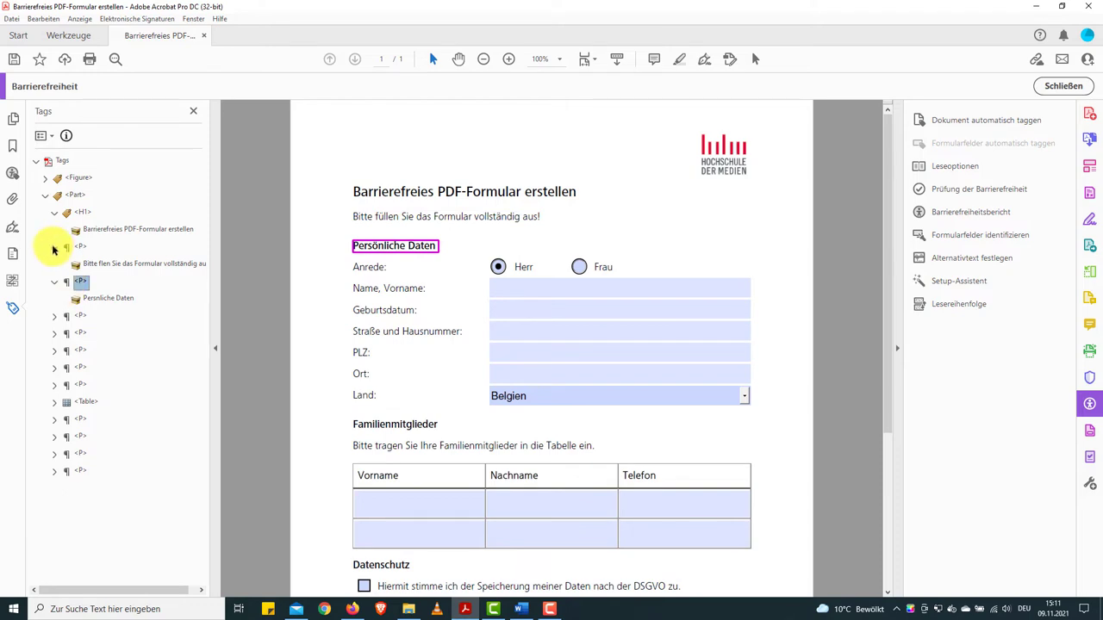
click(53, 247)
click(55, 212)
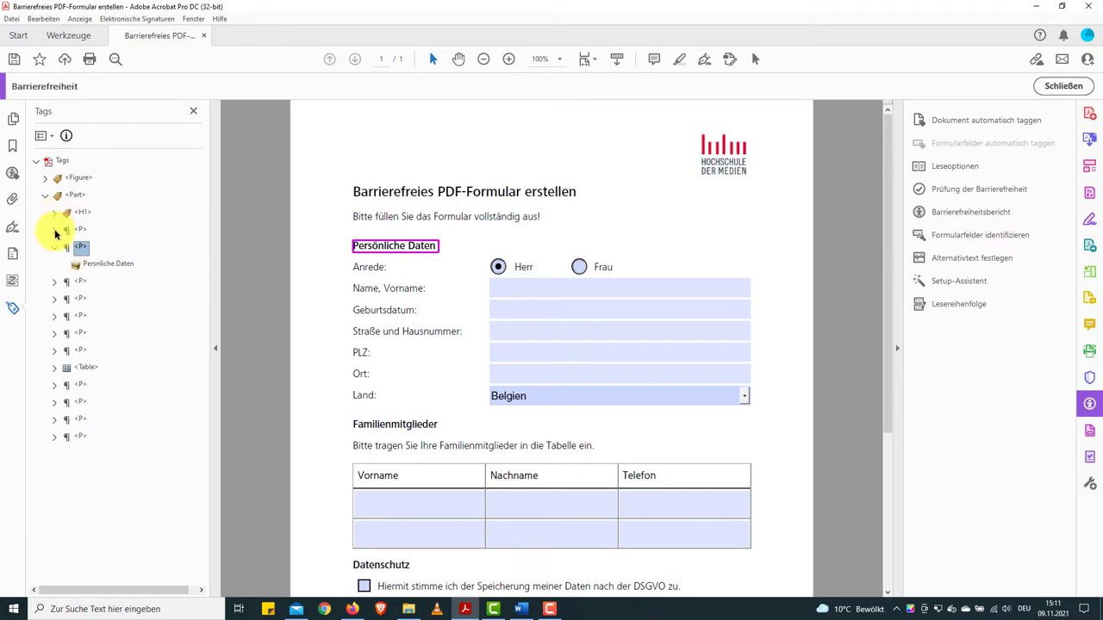
click(123, 265)
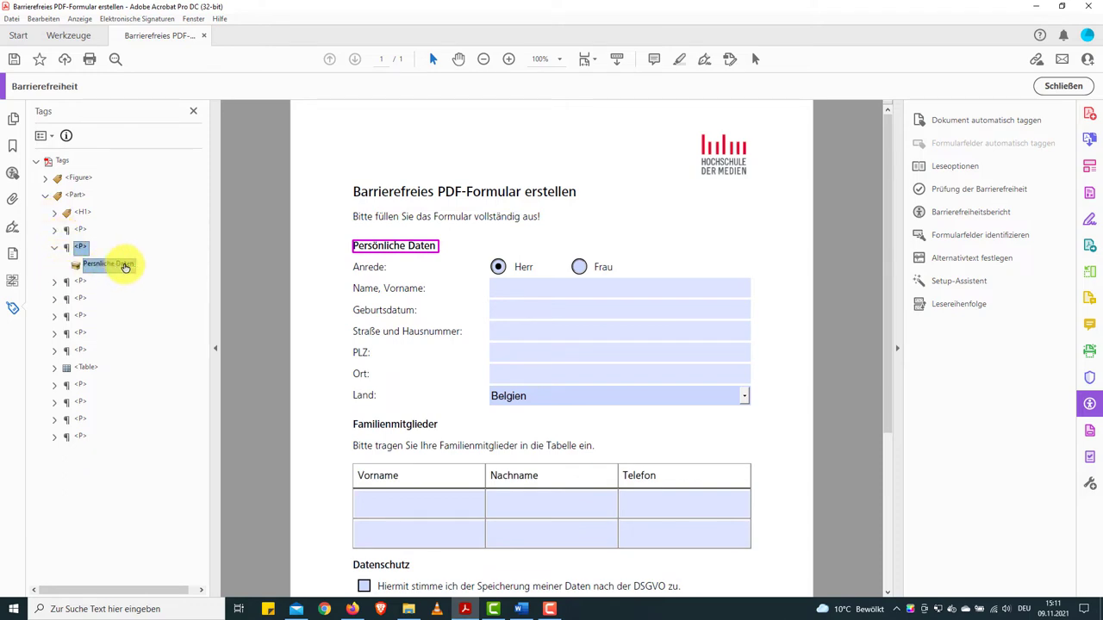
click(78, 250)
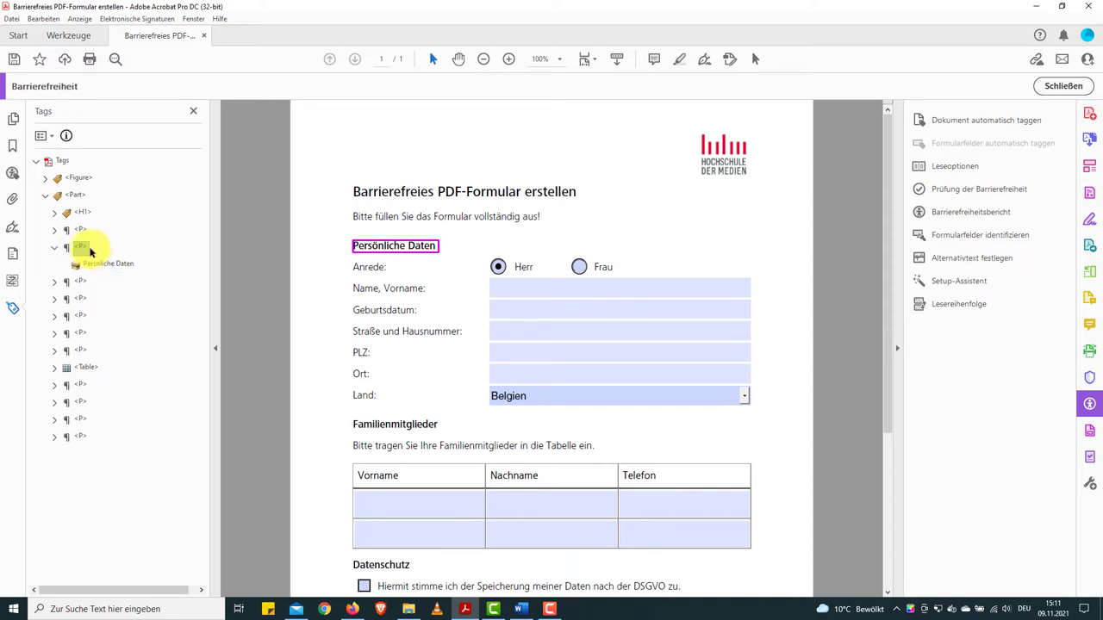
- Create an Überschriftenebene 2 tag, move Persönliche Daten into it, and delete the empty P
right_click(82, 251)
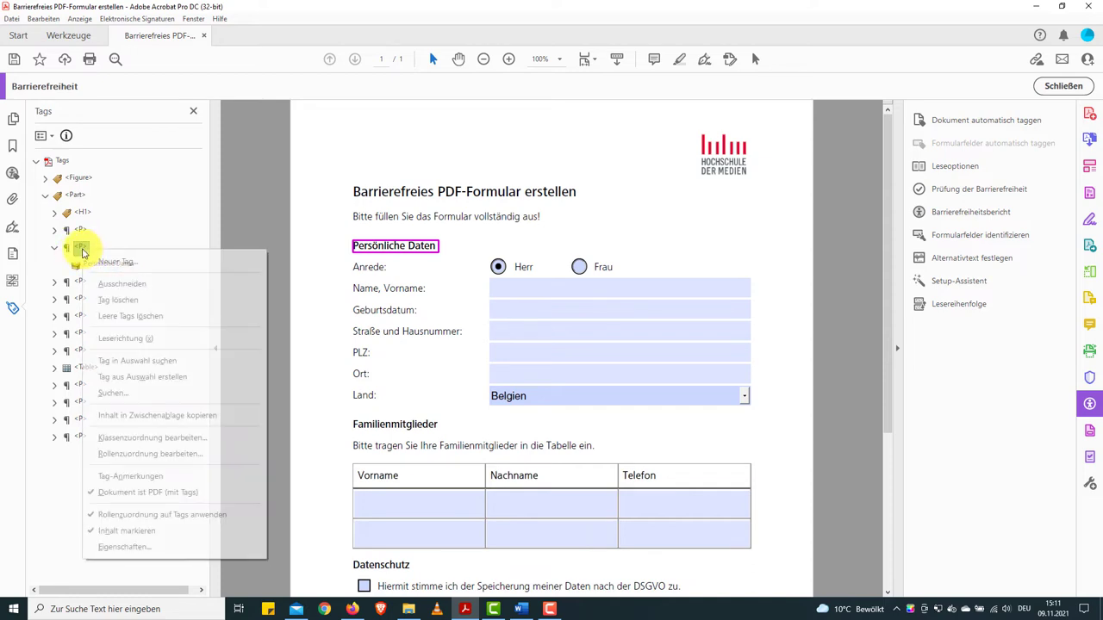
click(154, 262)
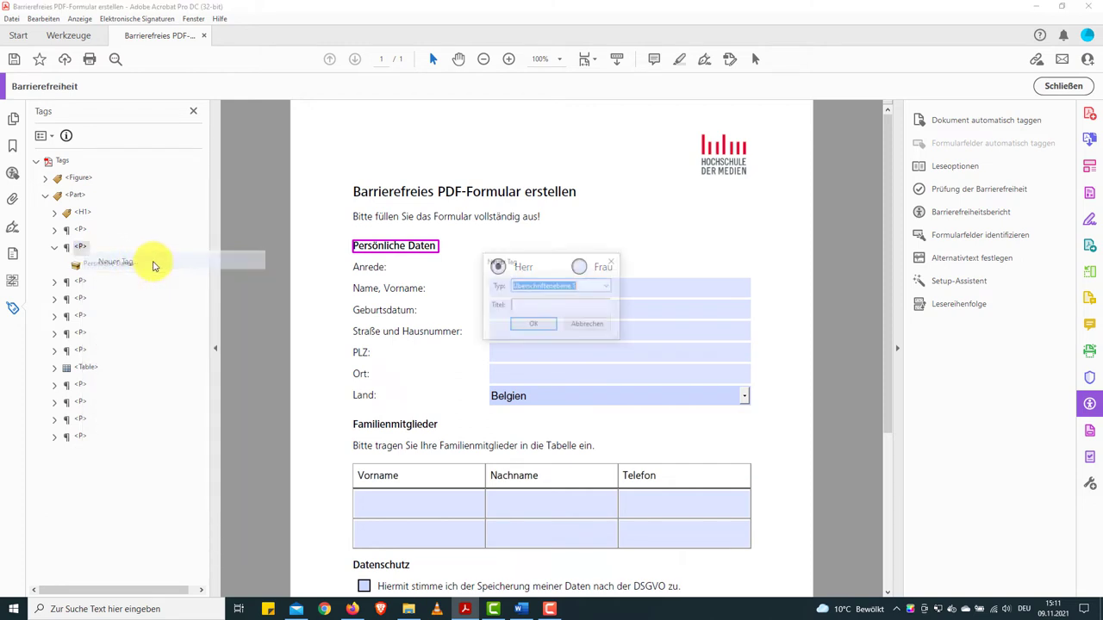
click(608, 286)
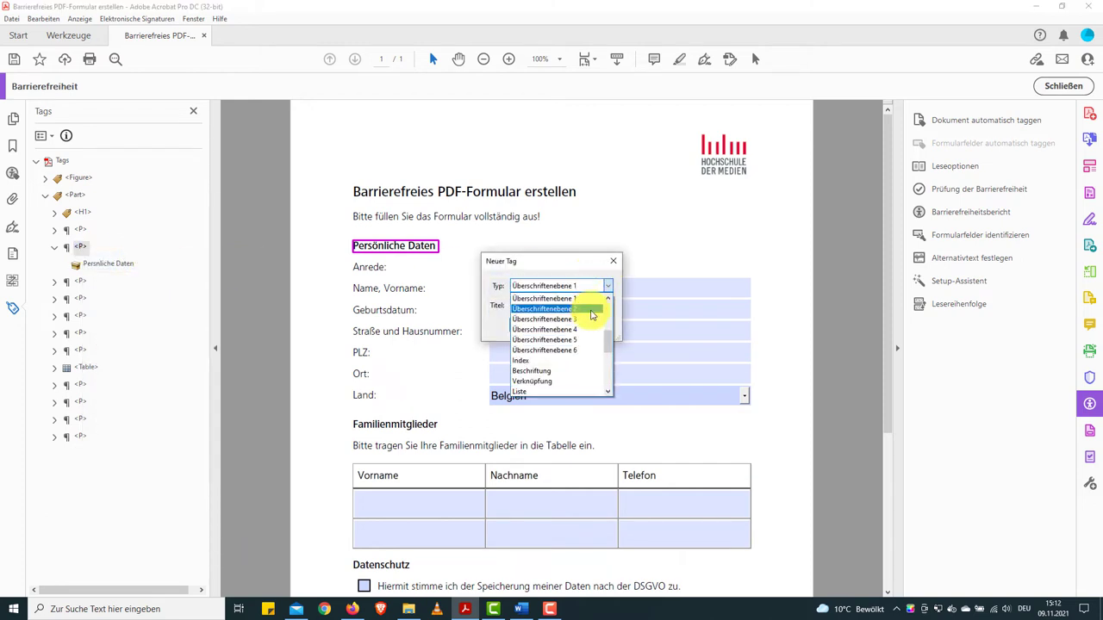
click(591, 315)
click(530, 327)
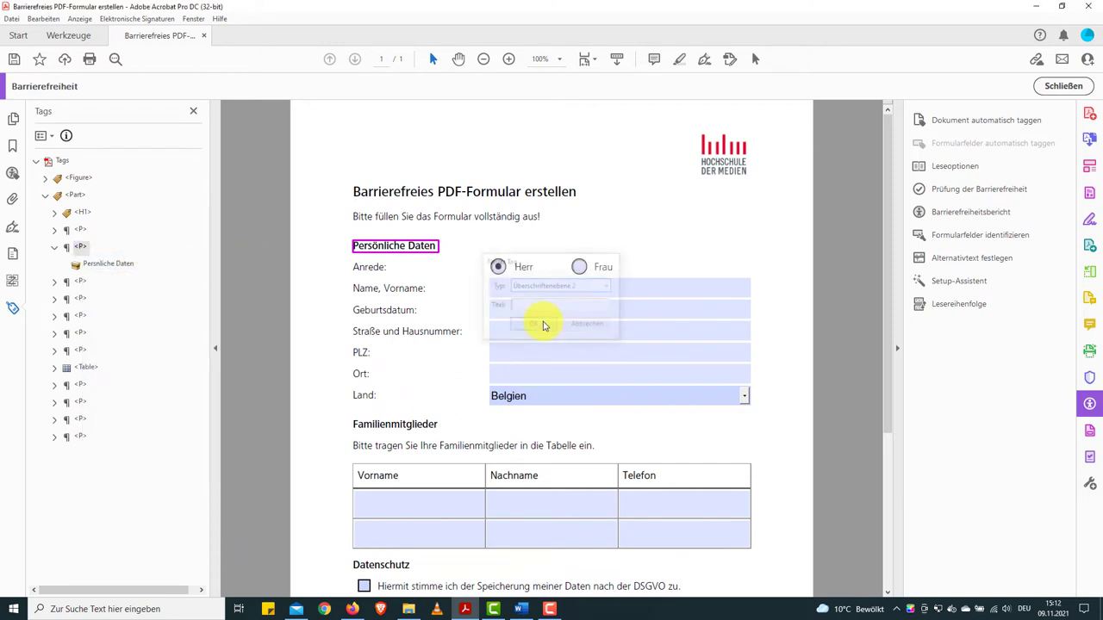
click(54, 247)
drag(82, 264, 83, 283)
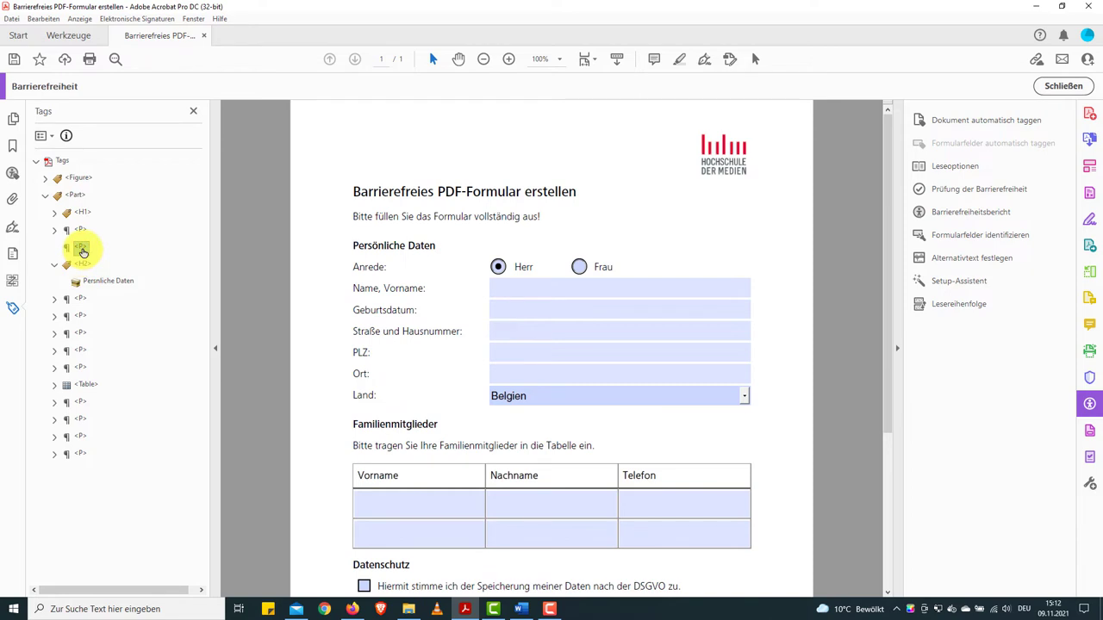
right_click(81, 248)
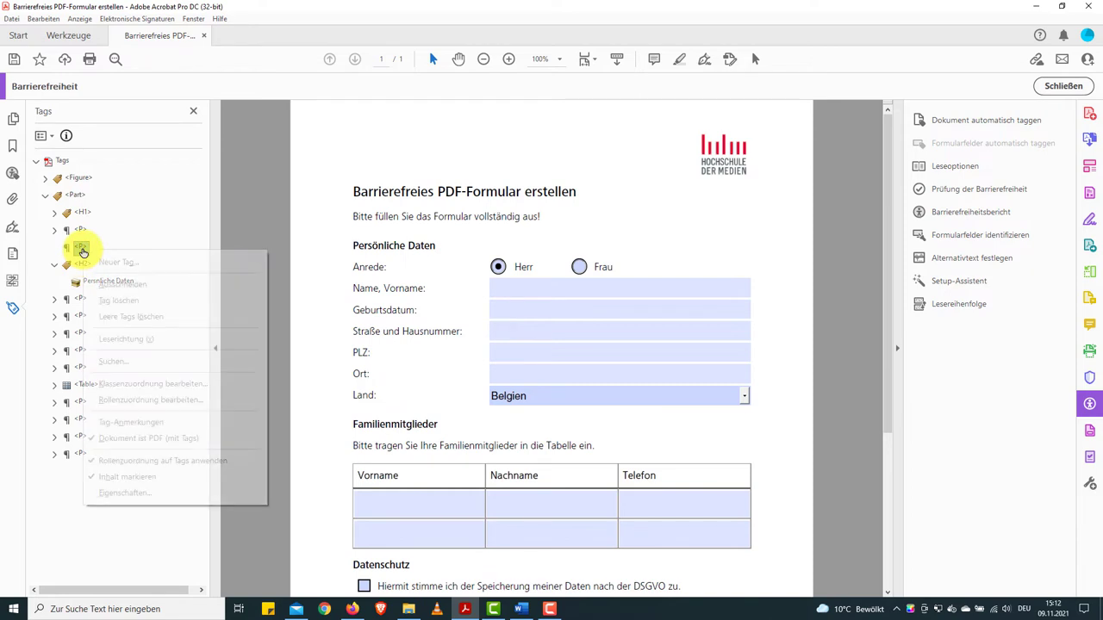
click(153, 302)
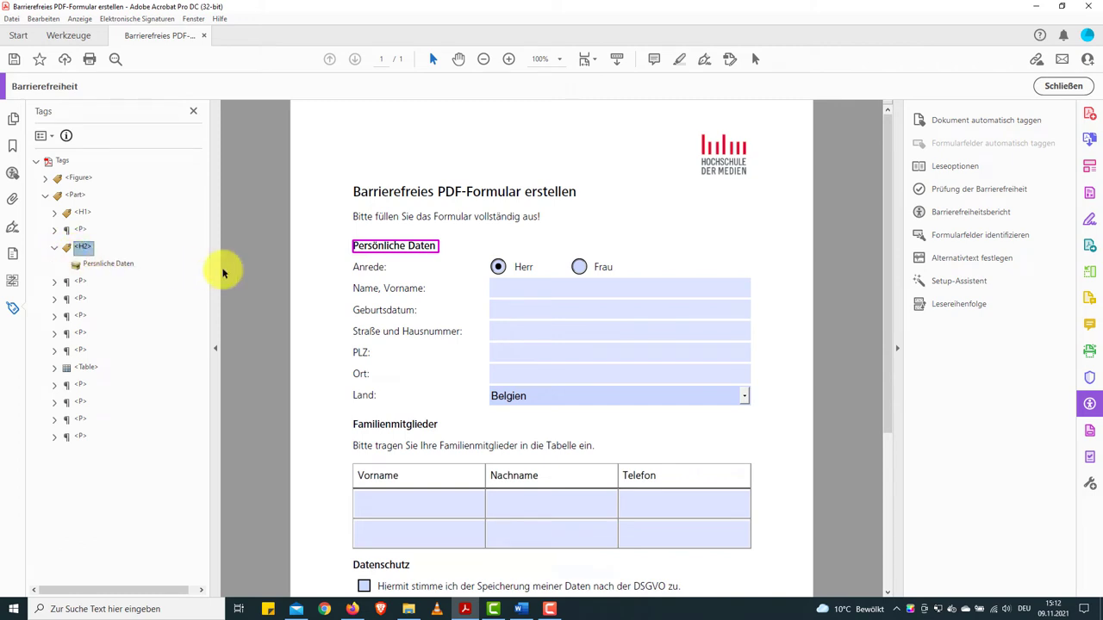
- Collapse H2 and expand the next P tag to inspect its Anrede-to-Land field labels
click(54, 249)
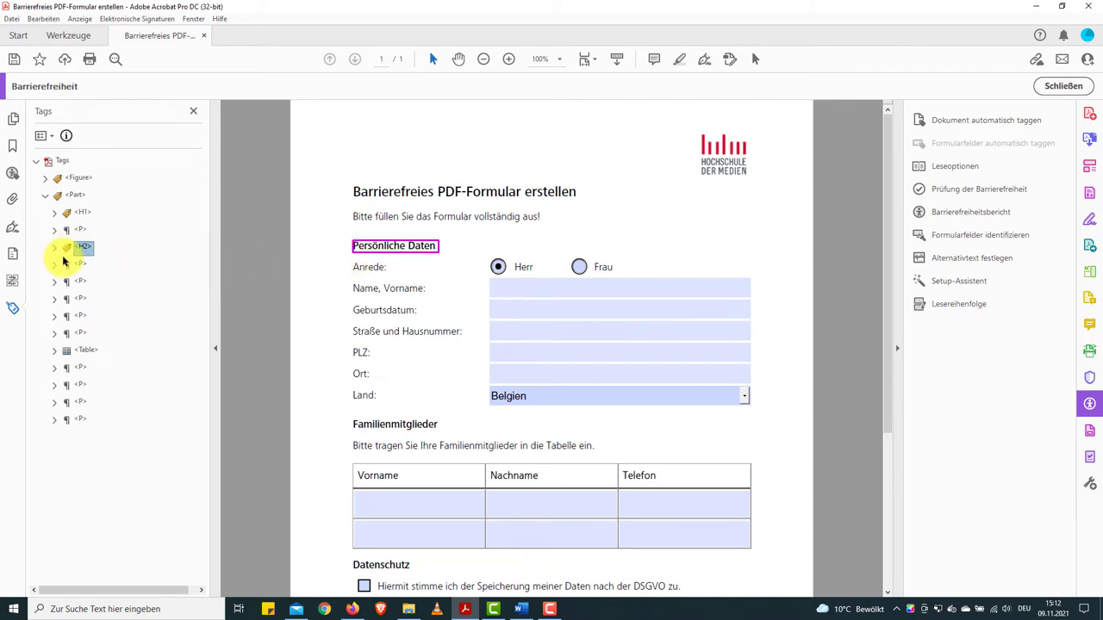
key(Down)
click(54, 265)
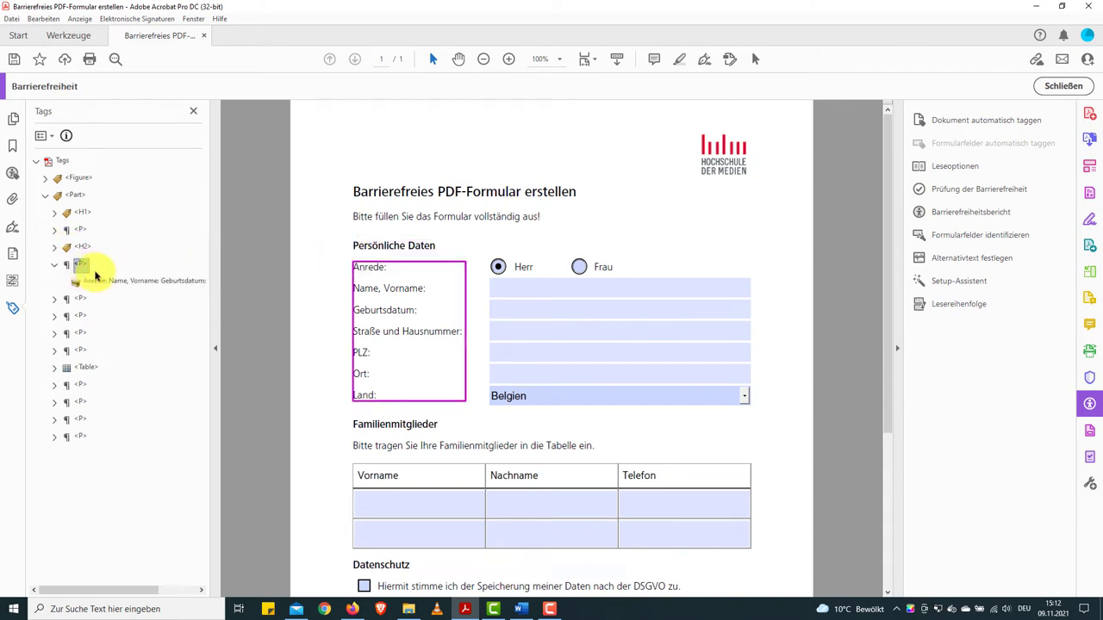
click(110, 283)
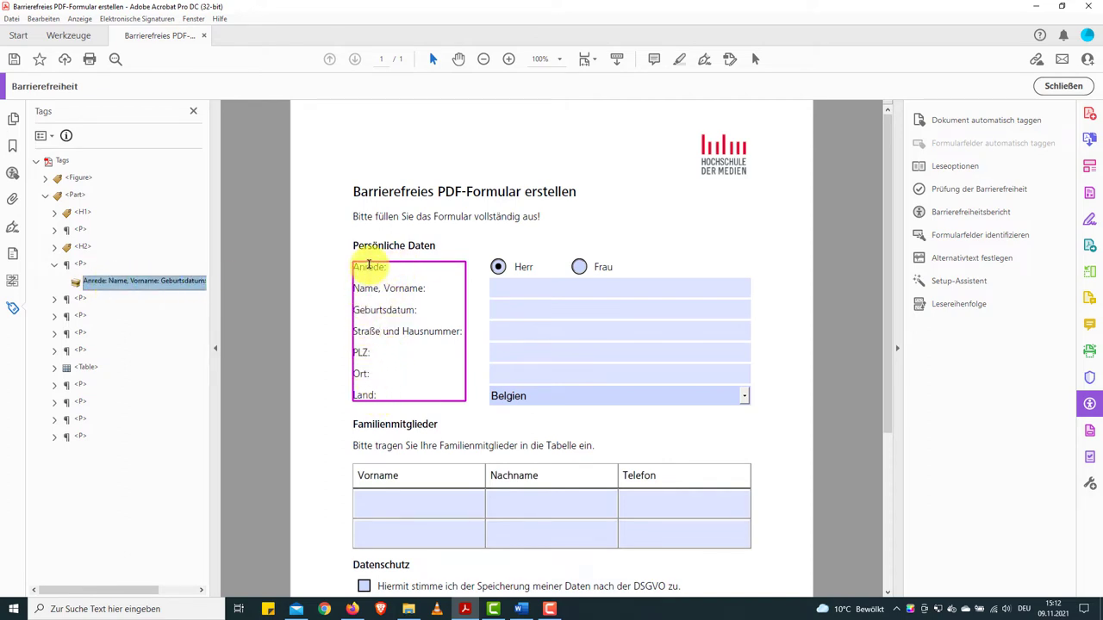
- Add a new Absatz tag inside the label paragraph via Neuer Tag
click(80, 264)
right_click(80, 265)
click(129, 278)
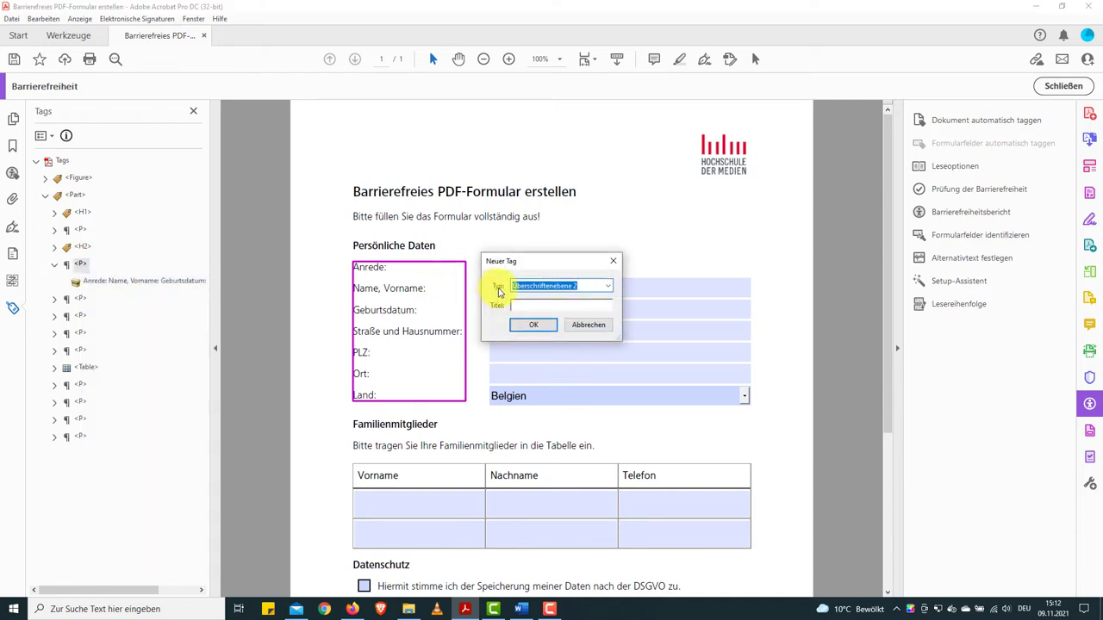
click(607, 286)
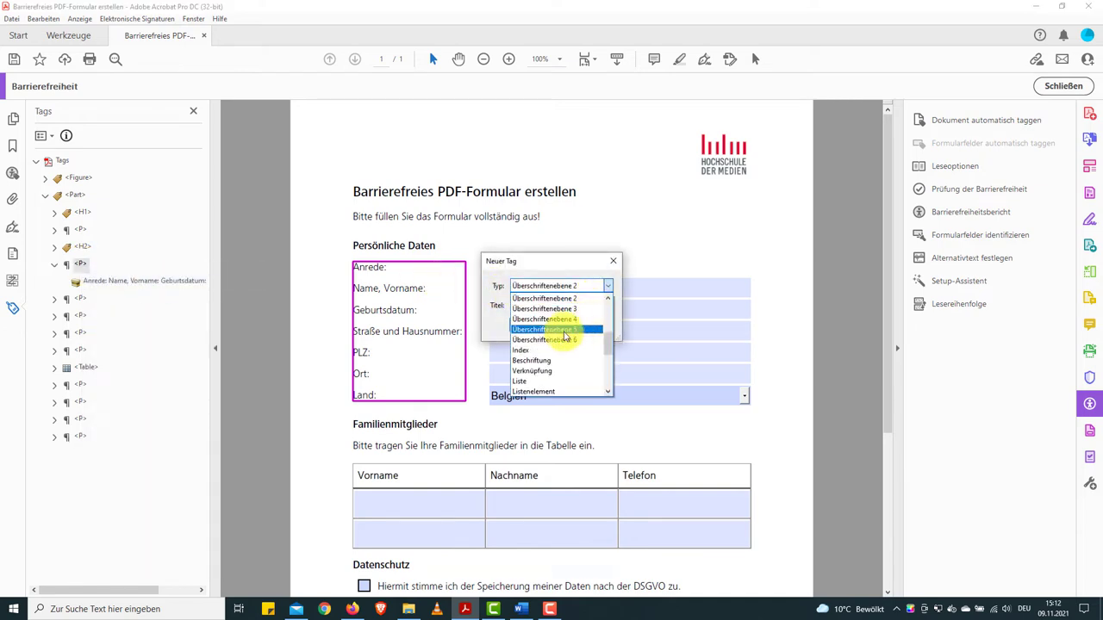
scroll(566, 336, down, 2)
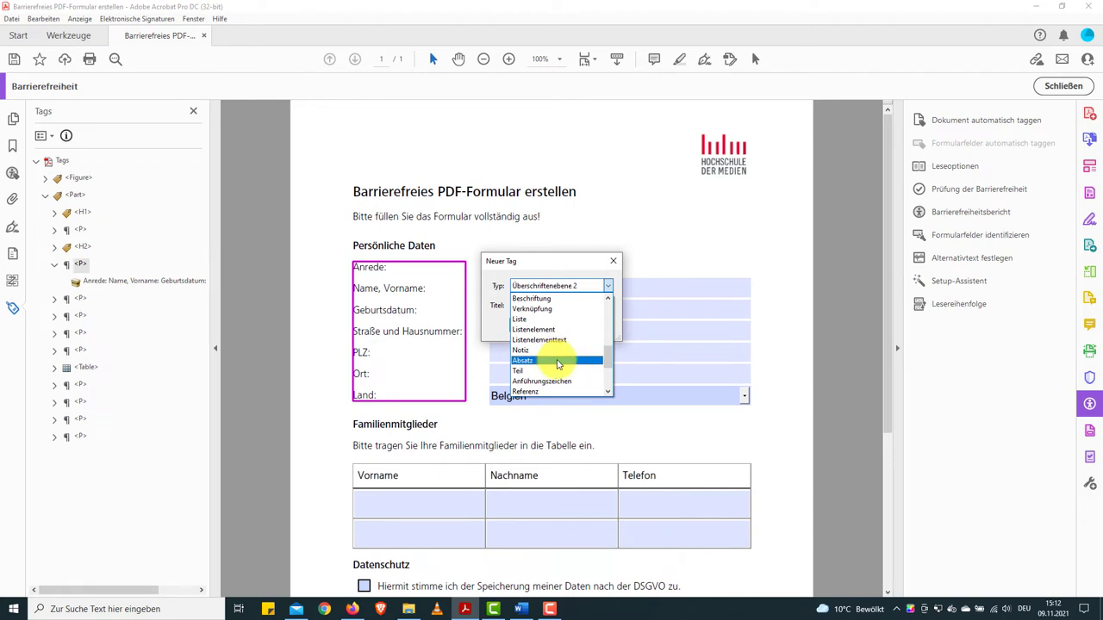
click(557, 361)
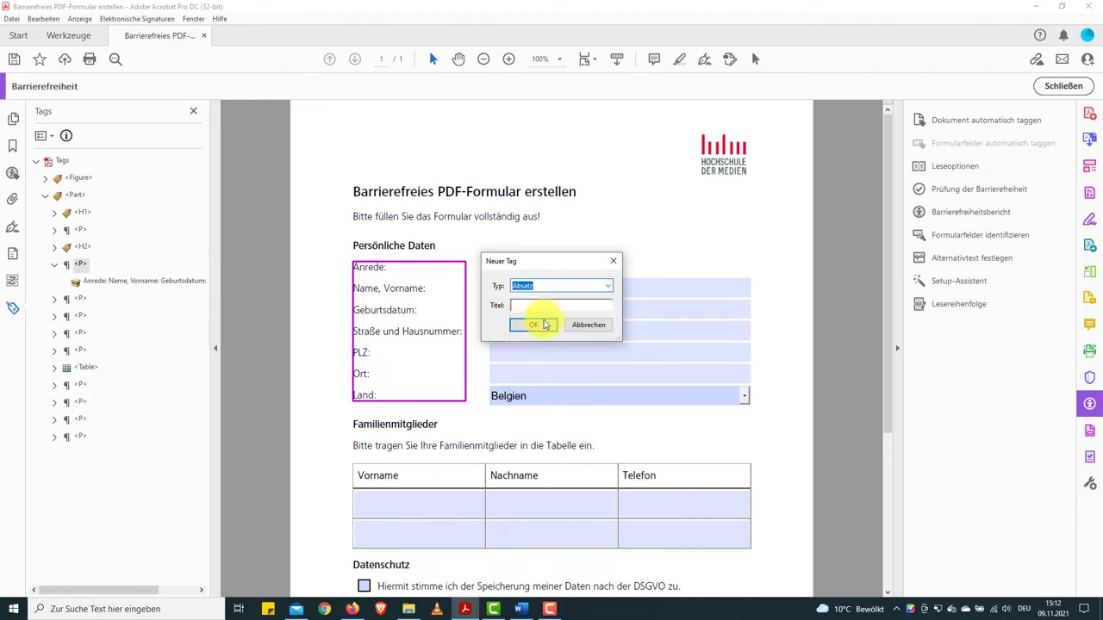
click(539, 325)
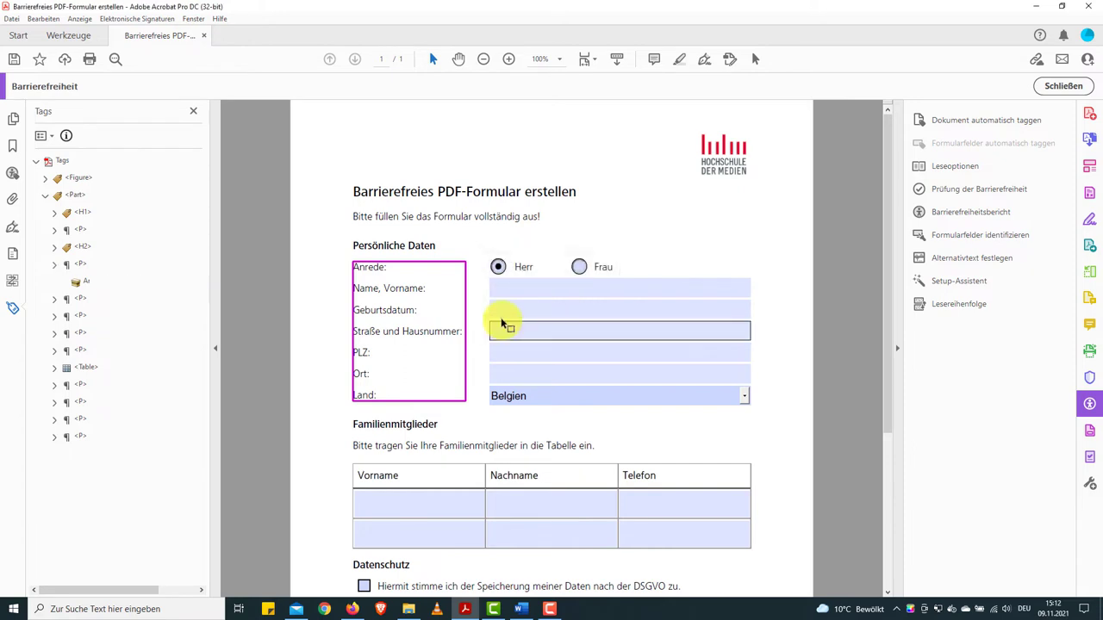
- Add three more empty P tags below the label paragraph, entering P as the type
right_click(80, 285)
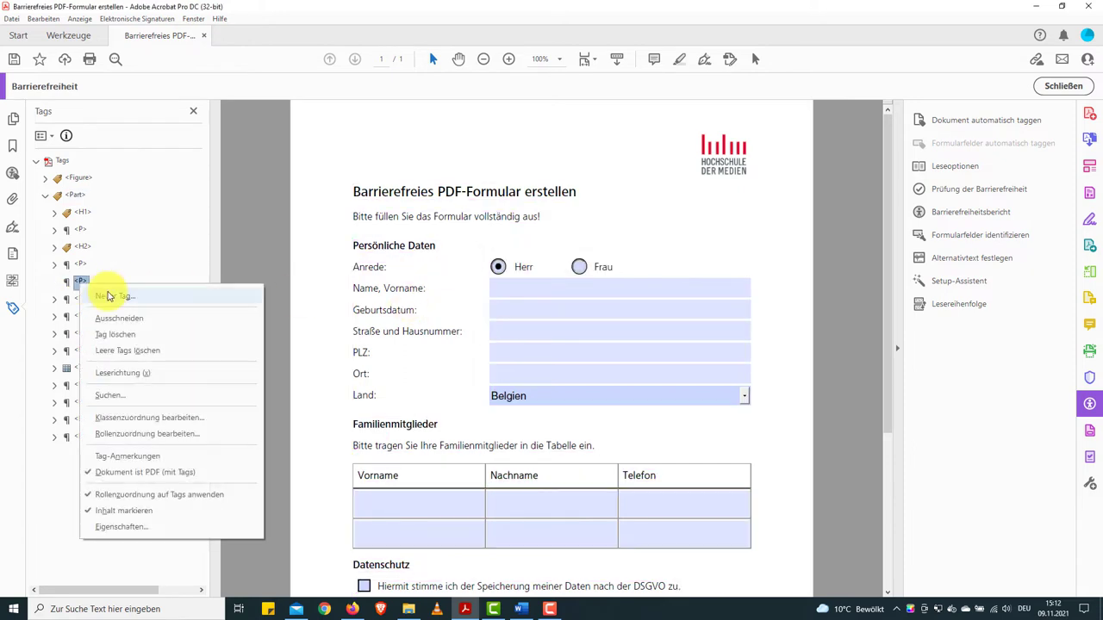
click(112, 295)
text(P)
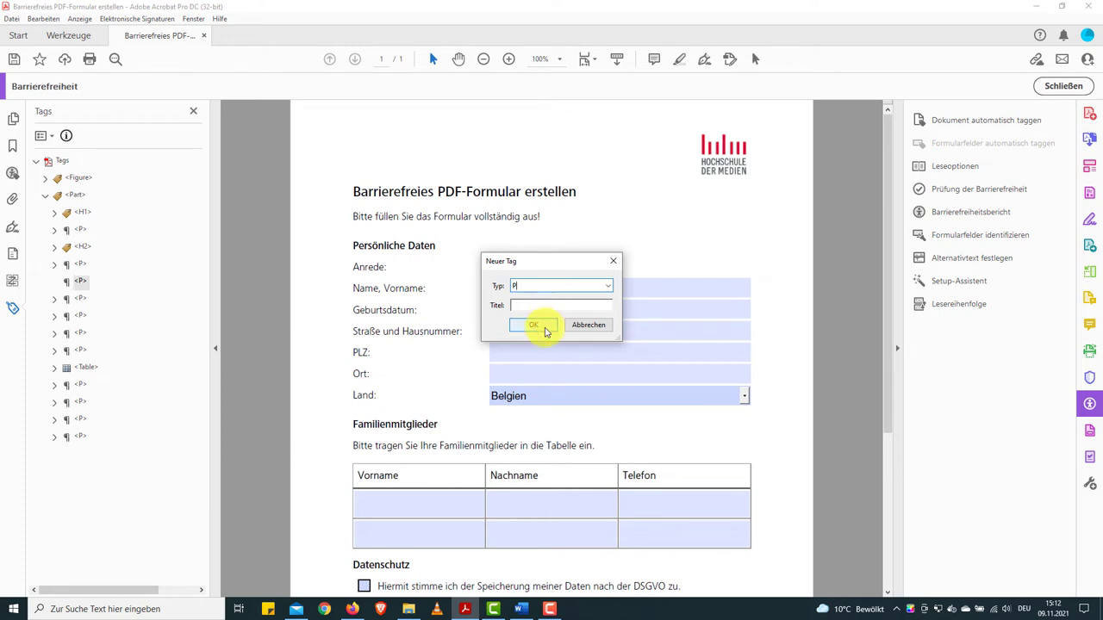
click(543, 325)
click(81, 298)
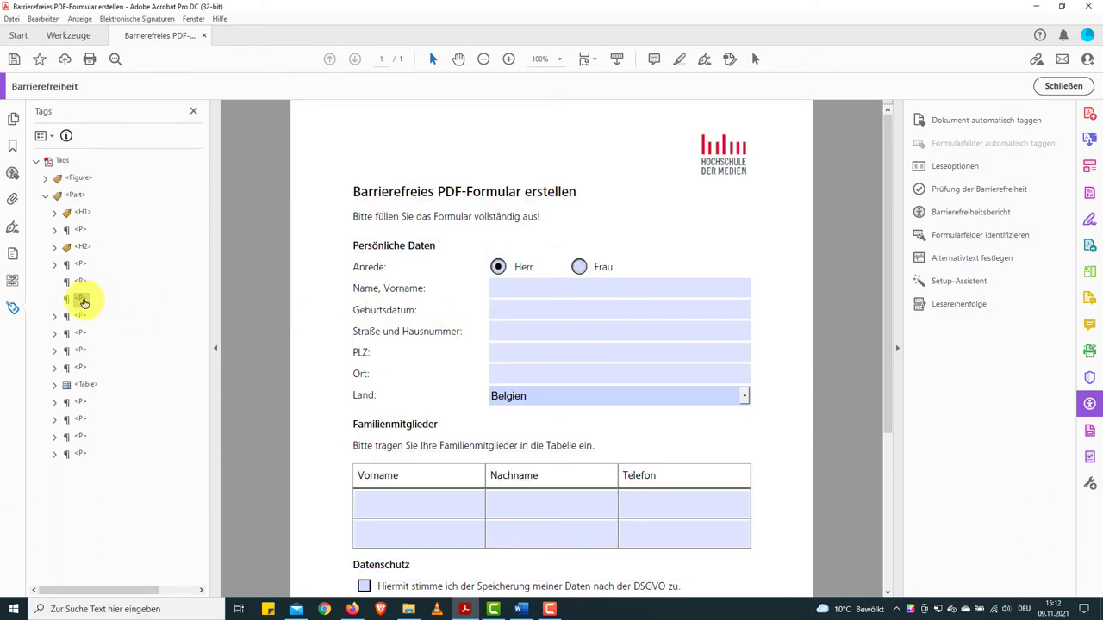
right_click(81, 298)
click(147, 312)
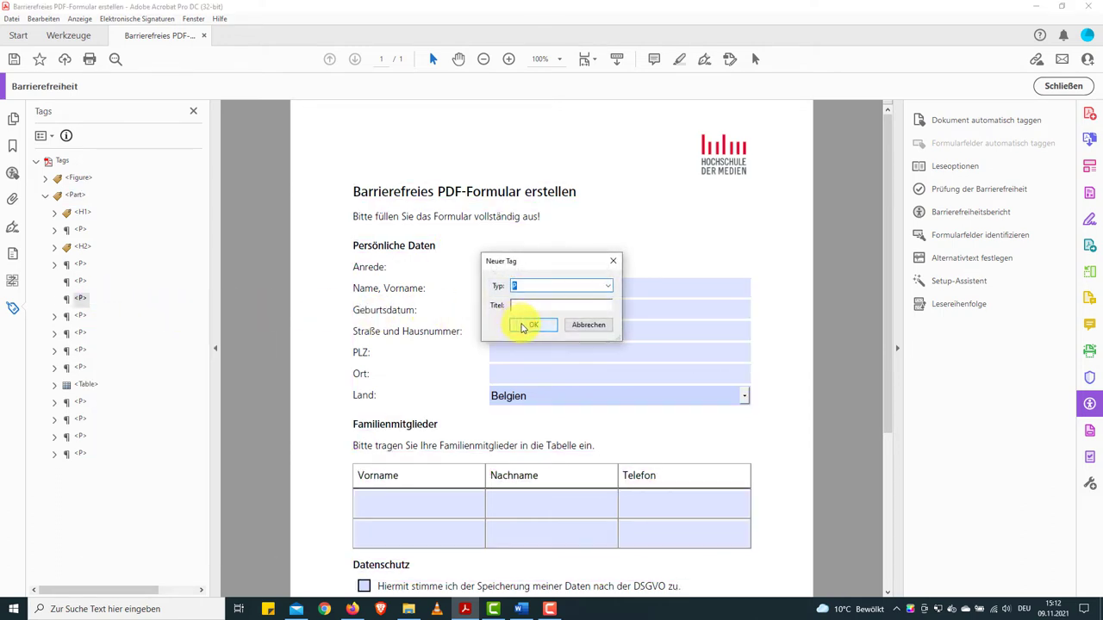
click(521, 327)
click(81, 315)
right_click(81, 315)
click(103, 328)
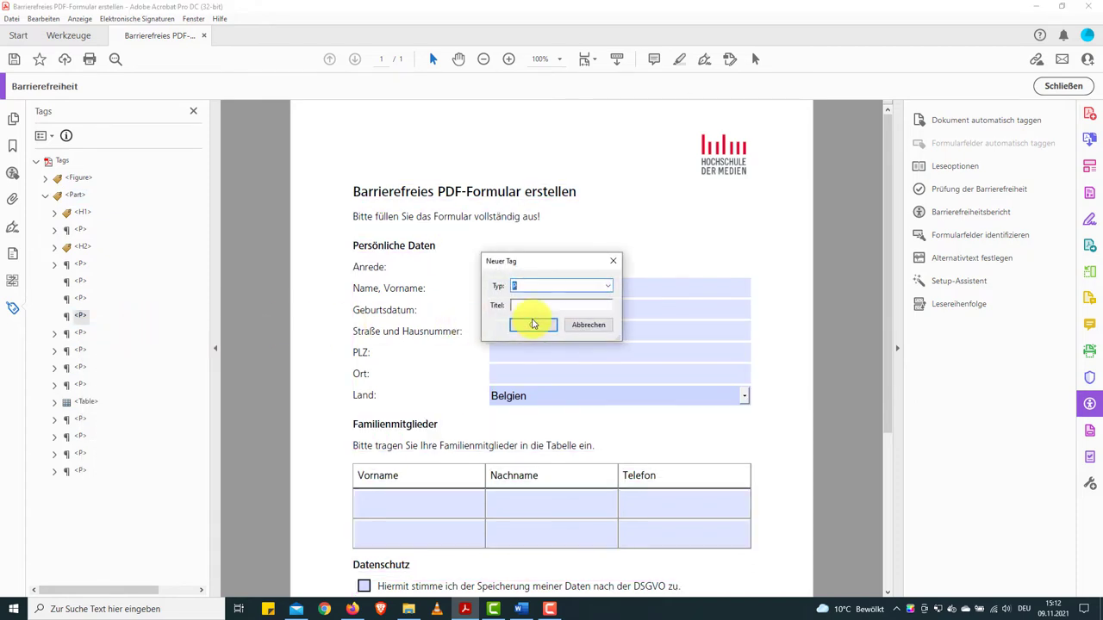
click(533, 324)
- Add three further empty P tags through Neuer Tag on the paragraph tags
click(81, 332)
right_click(81, 332)
click(103, 346)
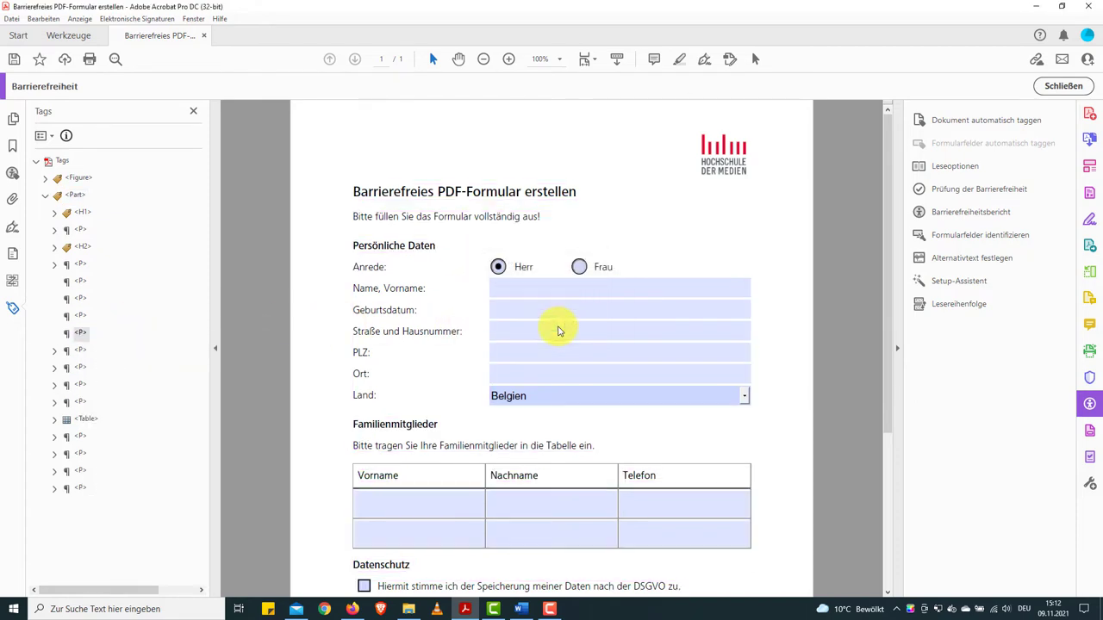
right_click(82, 330)
click(103, 344)
click(524, 325)
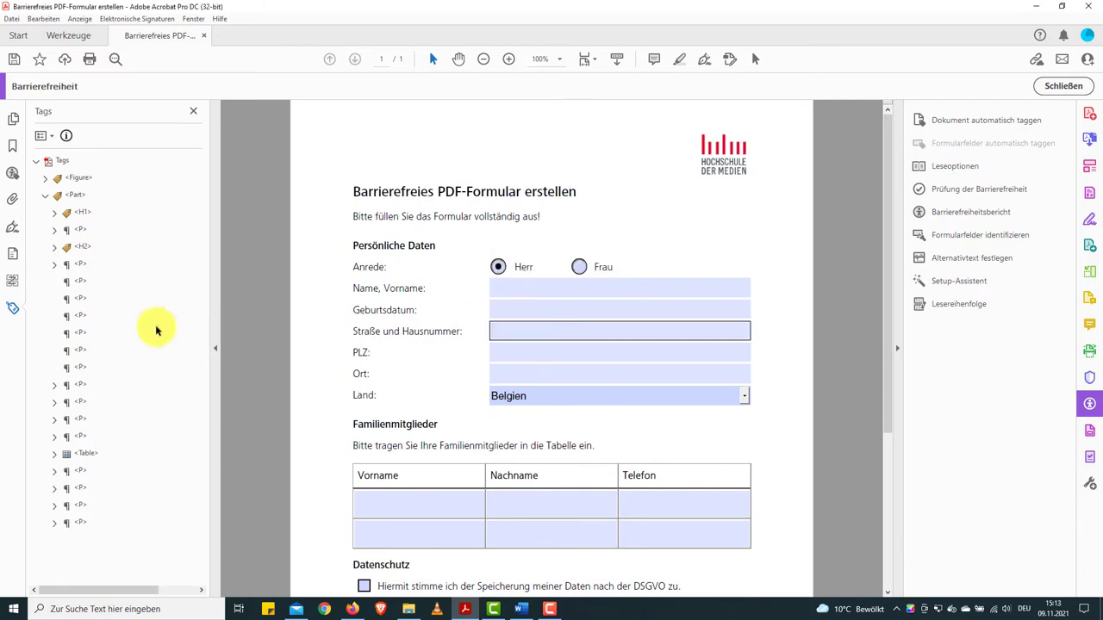
click(81, 281)
right_click(81, 280)
click(147, 300)
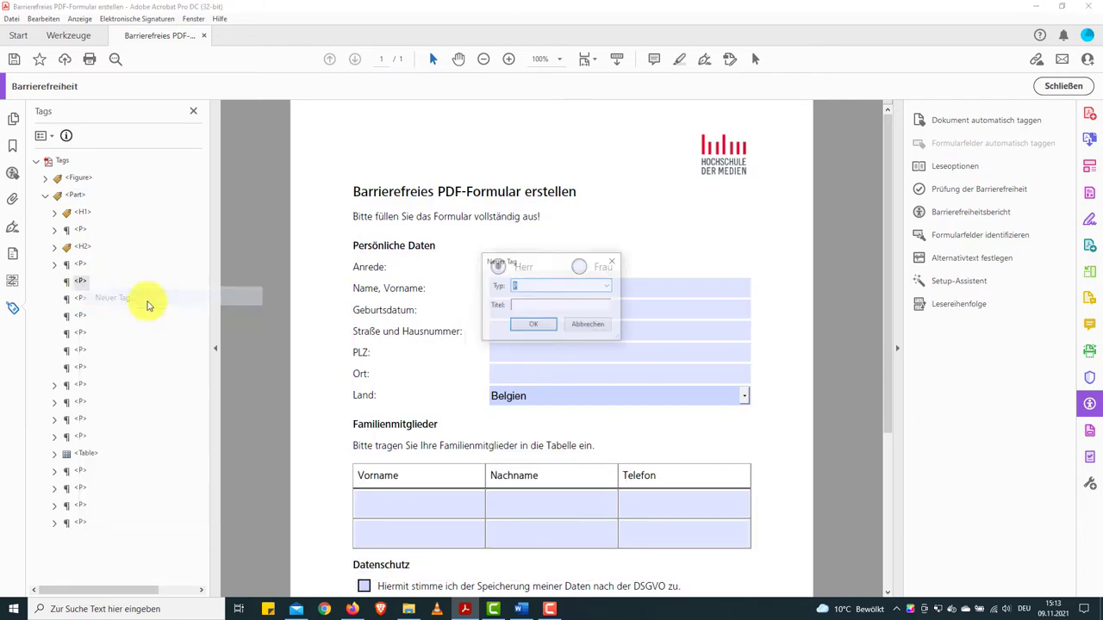
click(529, 324)
right_click(81, 280)
click(121, 295)
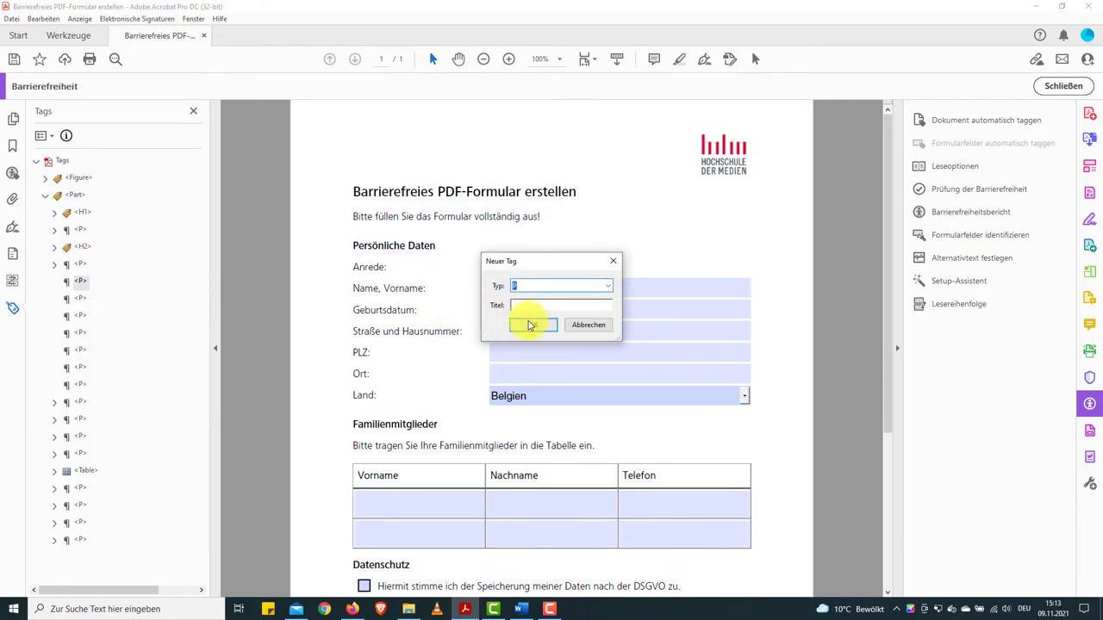
click(531, 325)
- Move a paragraph tag down, add one last P tag, and select the label paragraph's content
drag(86, 281, 81, 399)
right_click(81, 285)
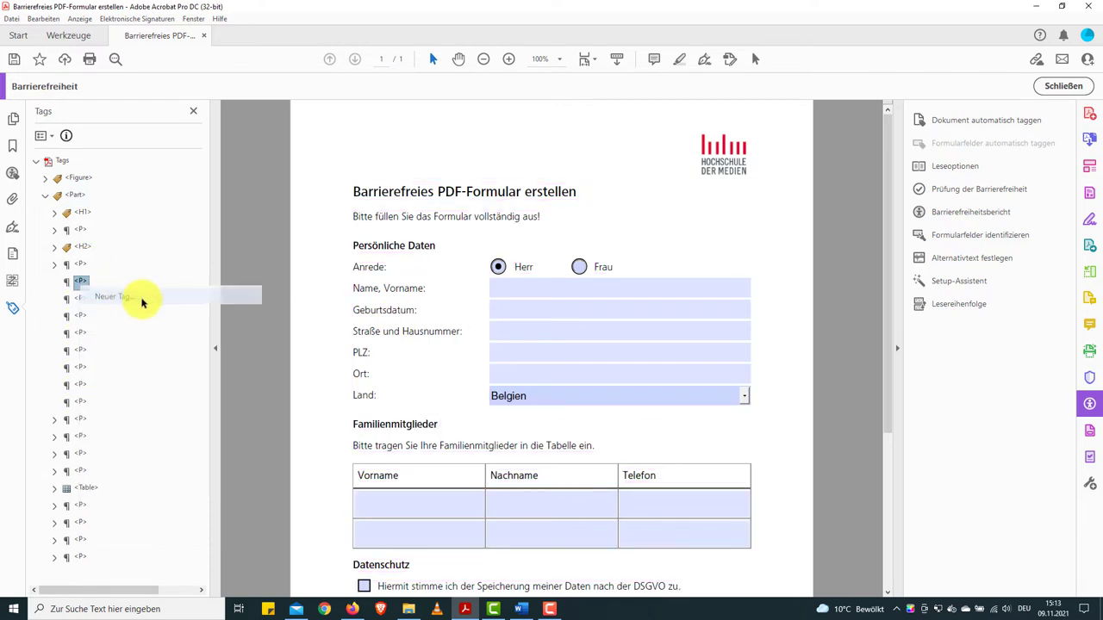
click(140, 300)
click(531, 324)
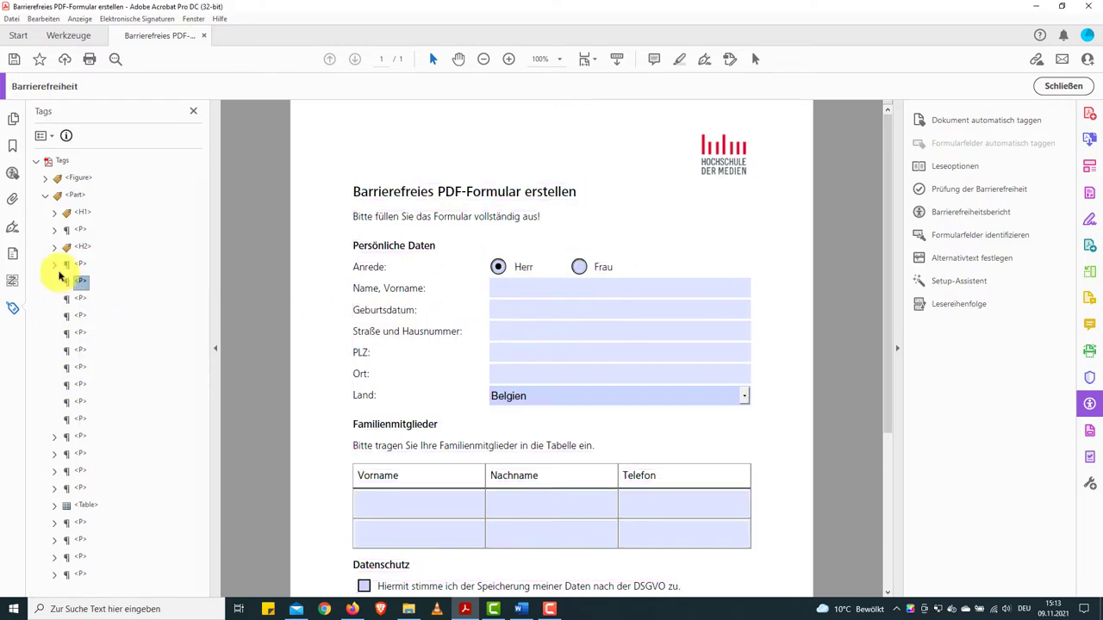
click(54, 265)
click(91, 280)
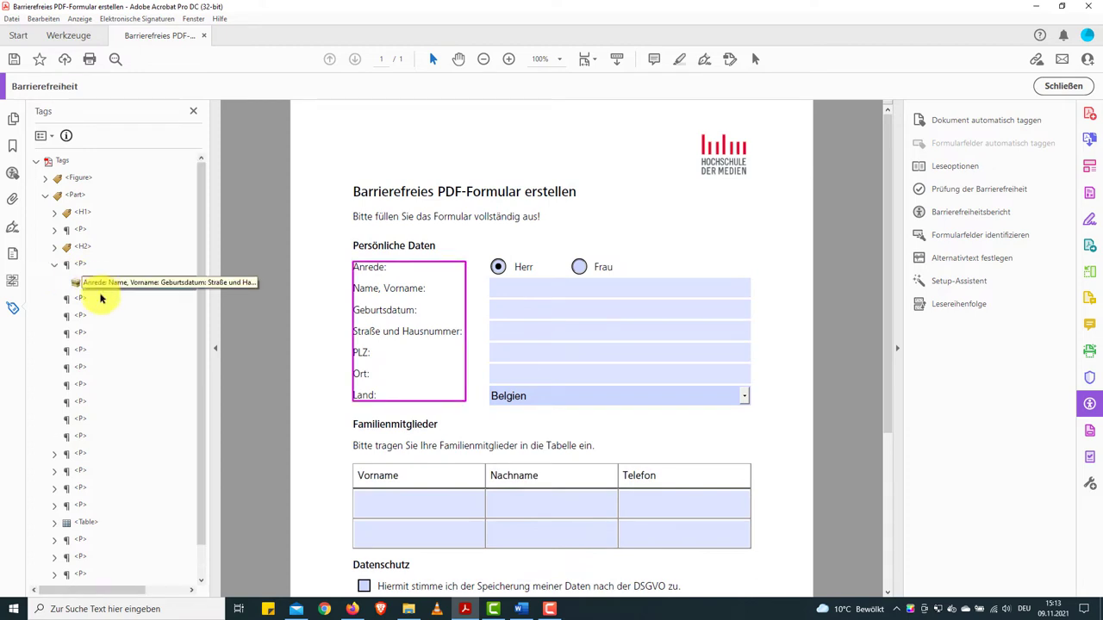
- Move the combined form-label content down into the new empty paragraph tags
drag(91, 285, 81, 306)
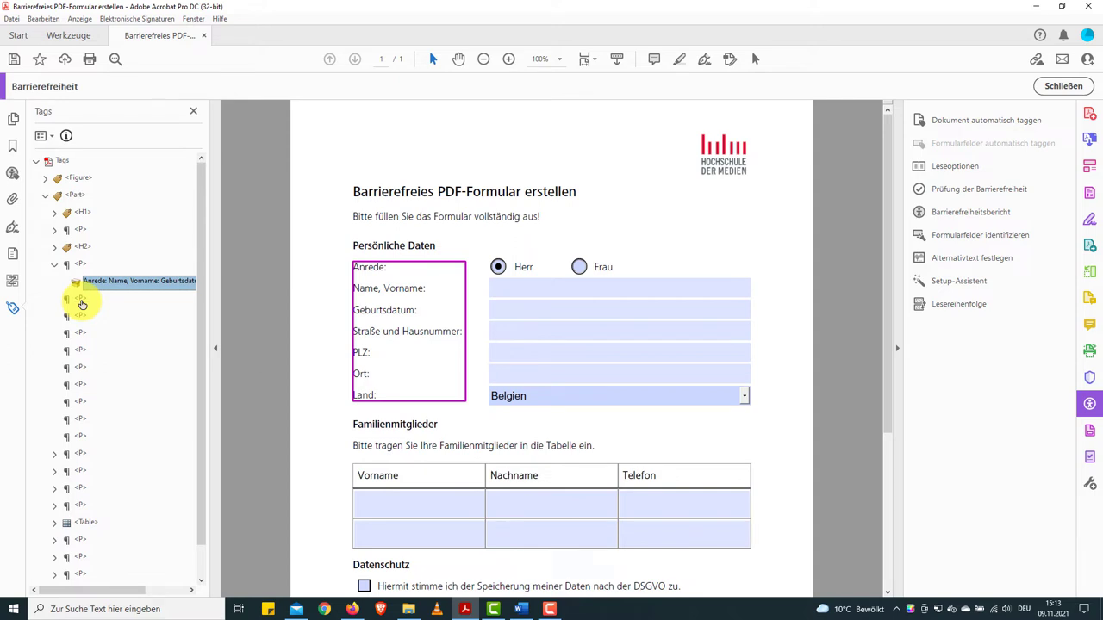
drag(81, 304, 81, 304)
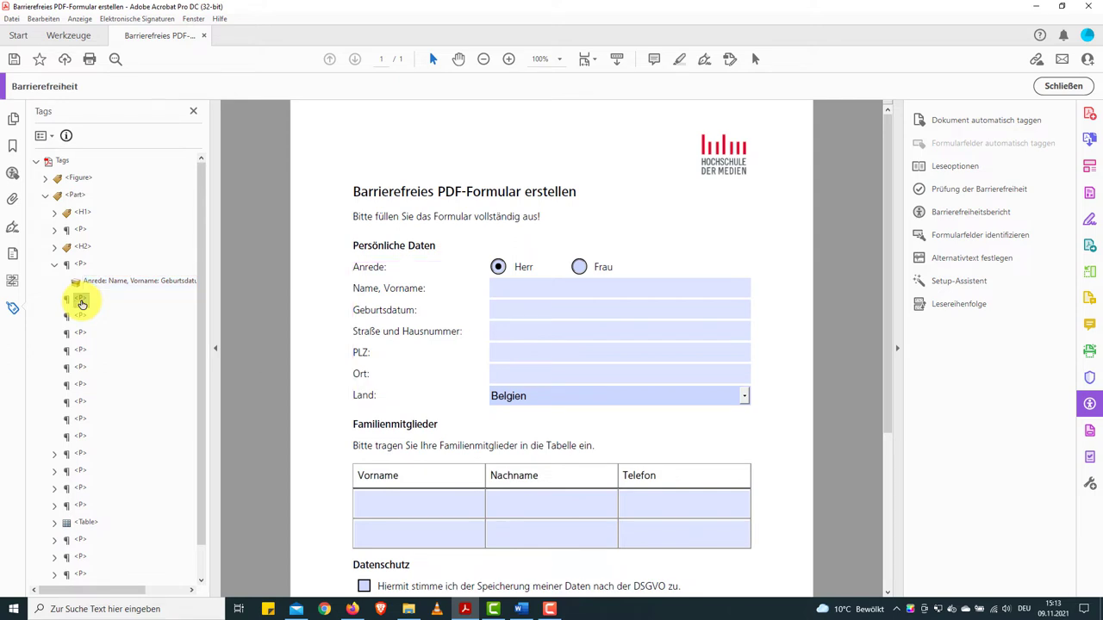
click(80, 265)
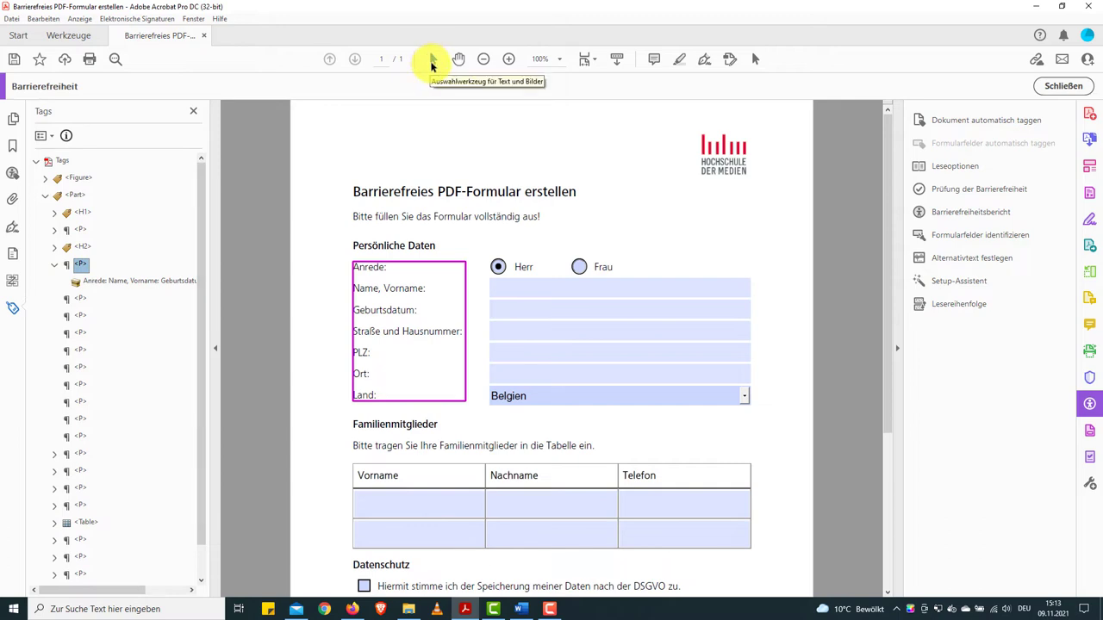
click(432, 65)
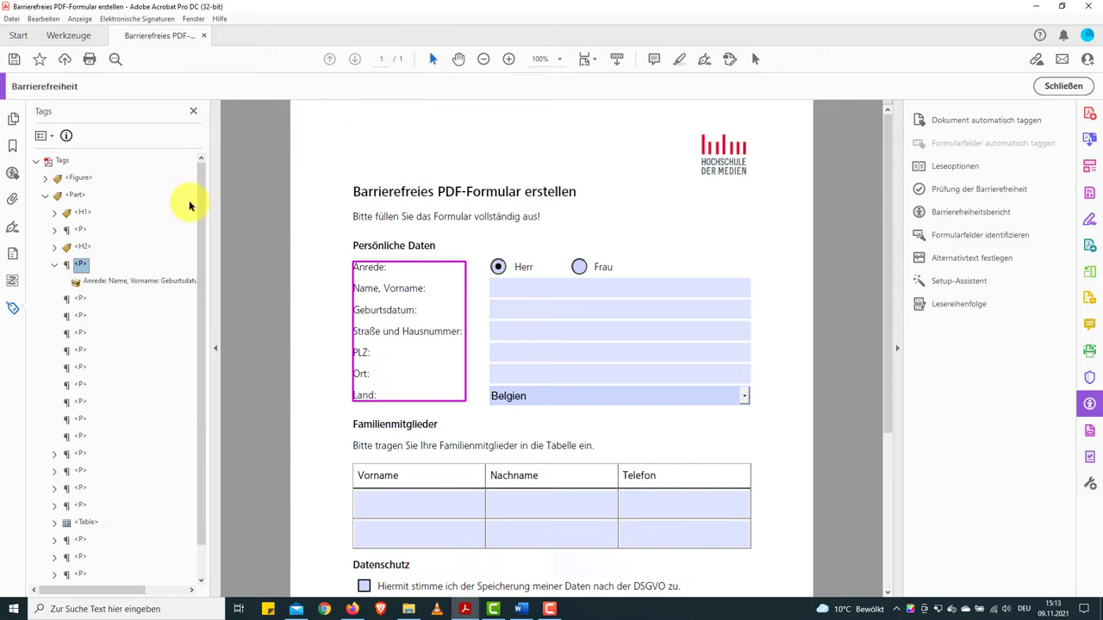
- Create a tag for the Anrede: label inside an empty <P> using Tag aus Auswahl erstellen
click(80, 298)
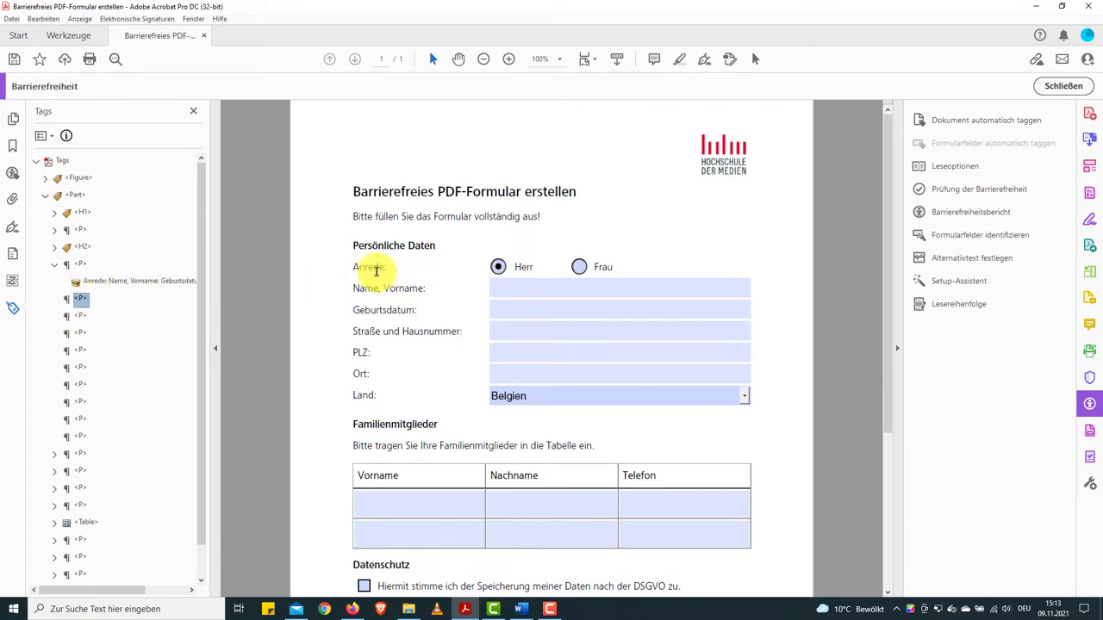
drag(388, 267, 347, 267)
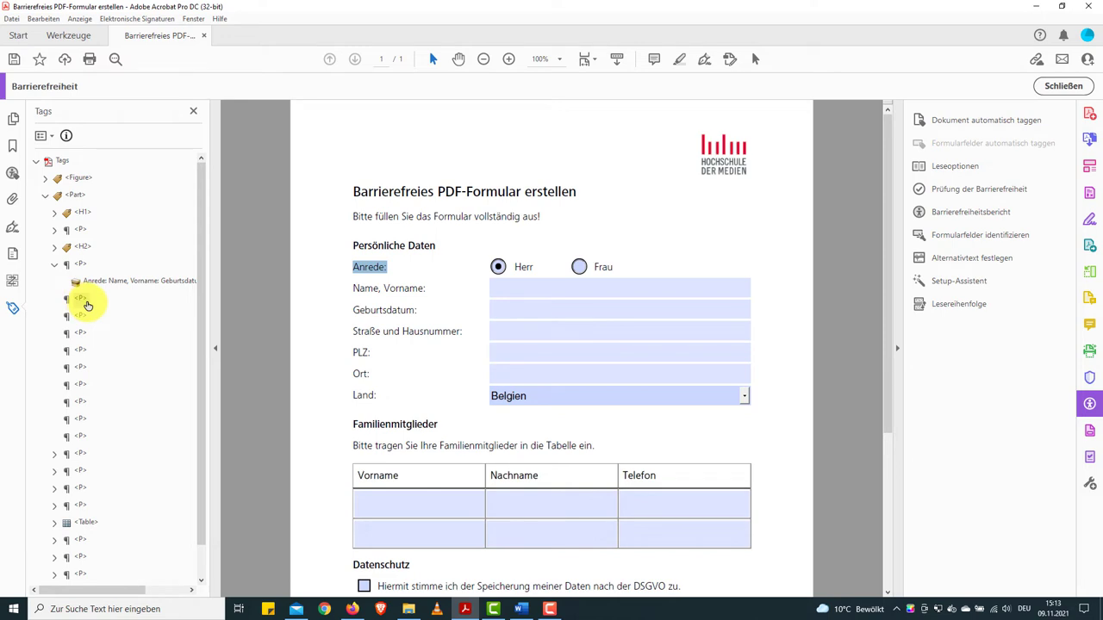
right_click(87, 306)
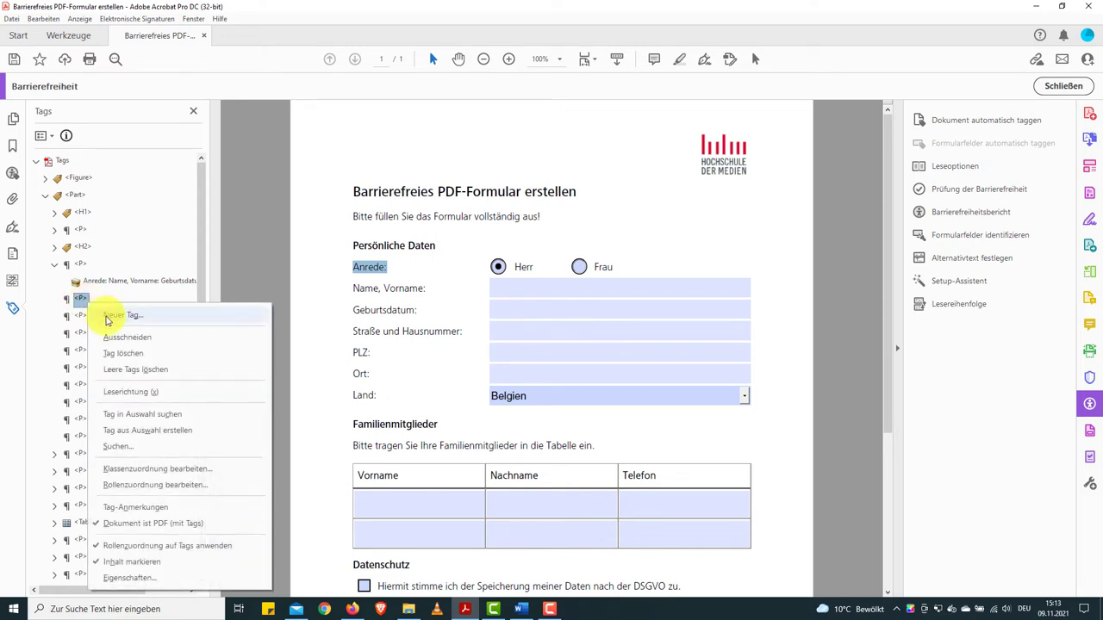
click(160, 433)
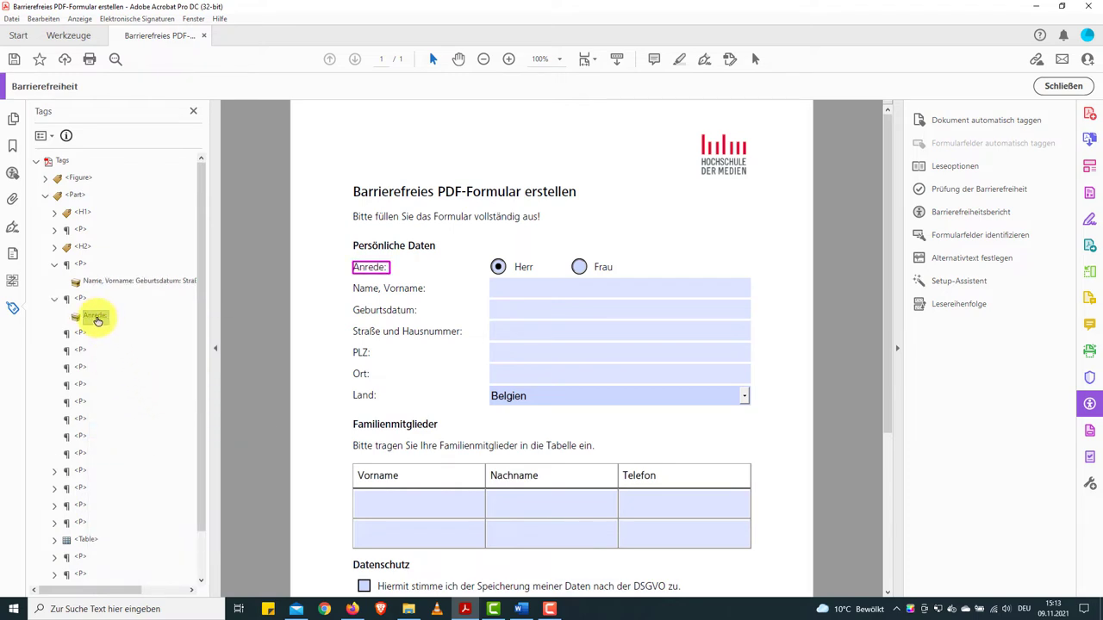
click(97, 318)
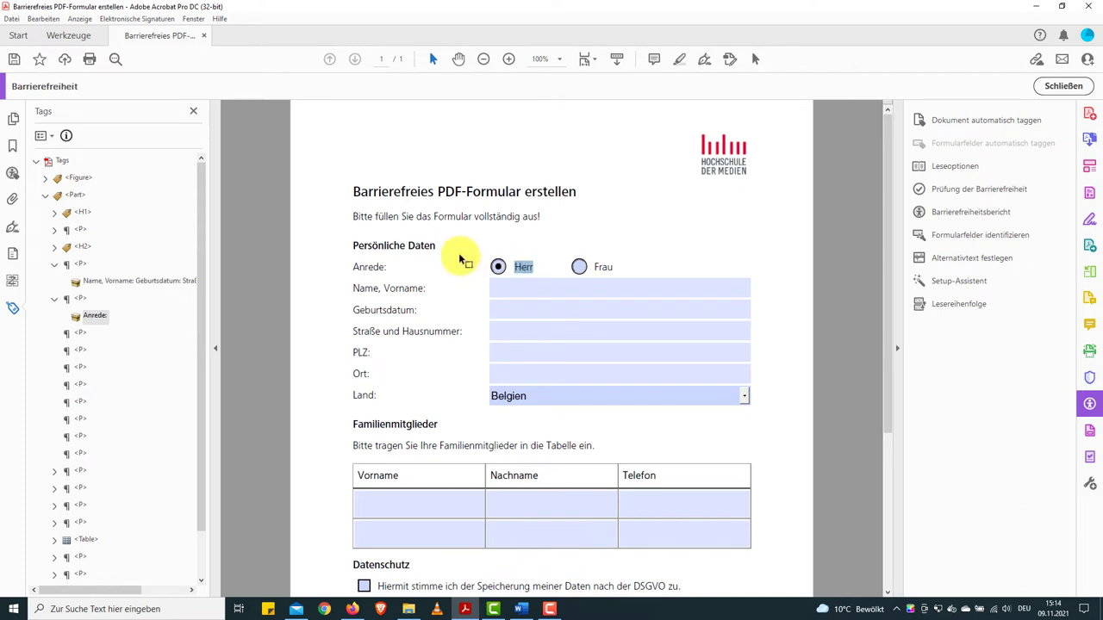
- Drag the Herr and Frau tags into their own empty paragraph tags
click(49, 138)
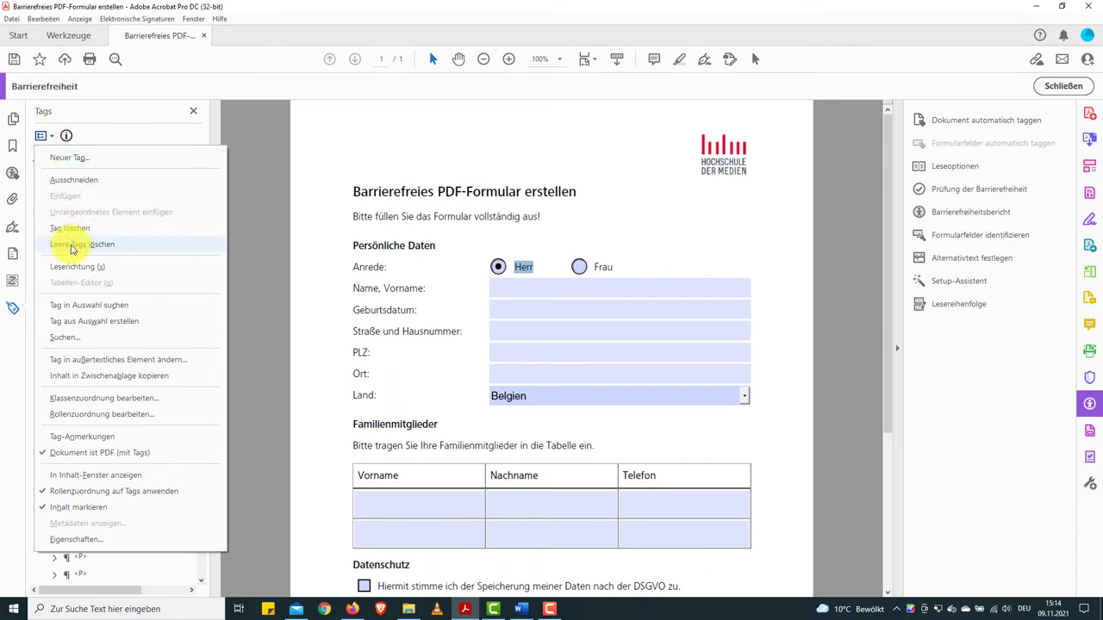
click(83, 308)
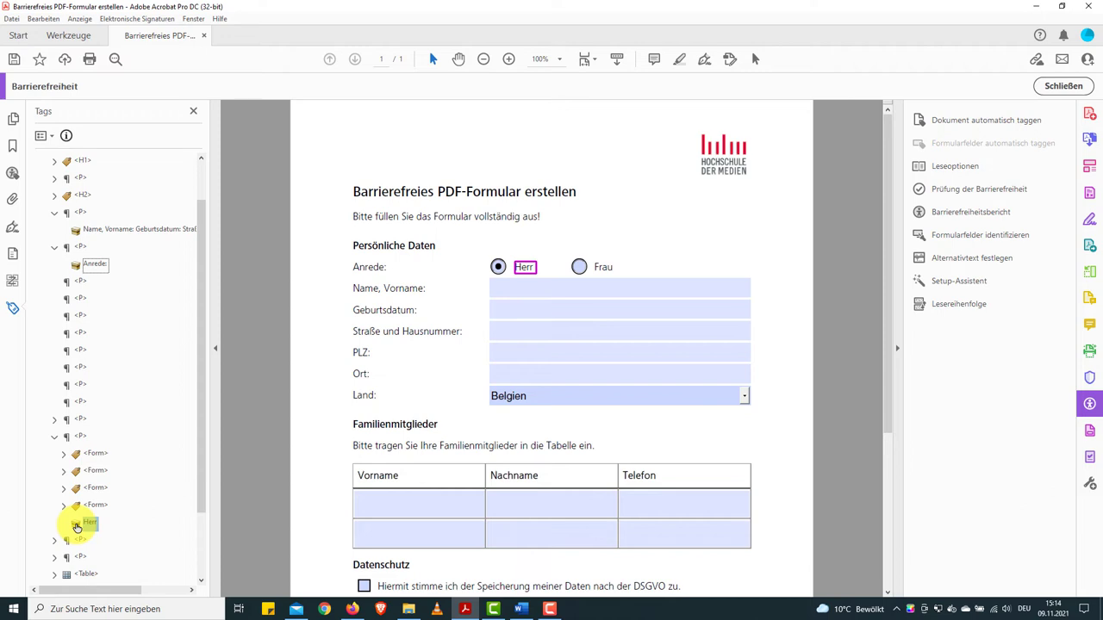
drag(77, 527, 79, 285)
click(90, 300)
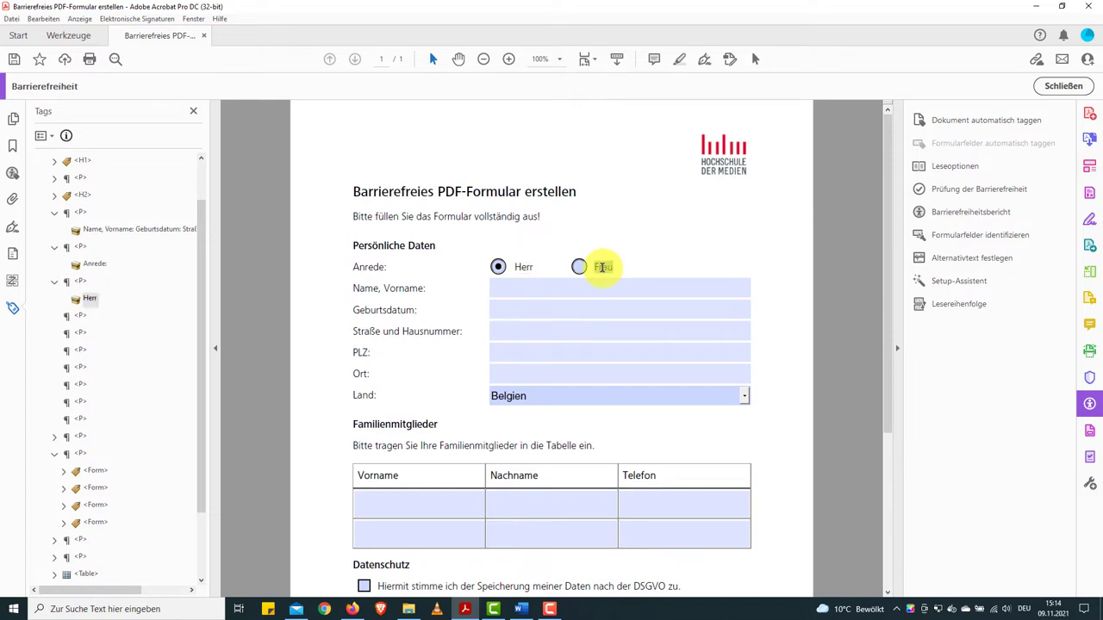
click(45, 136)
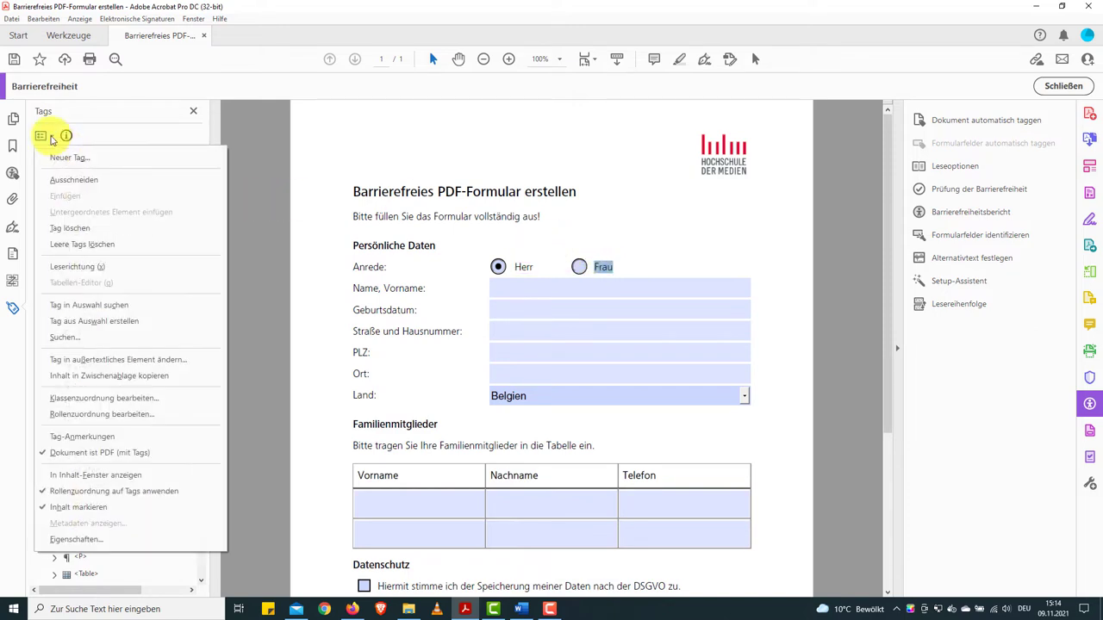
click(89, 306)
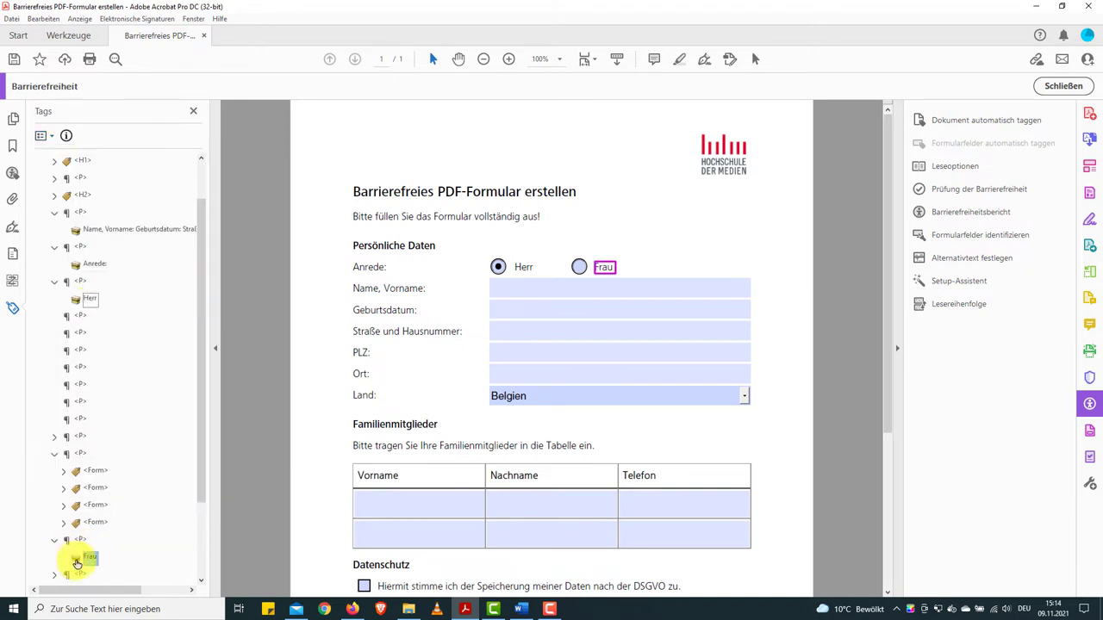
drag(77, 564, 81, 319)
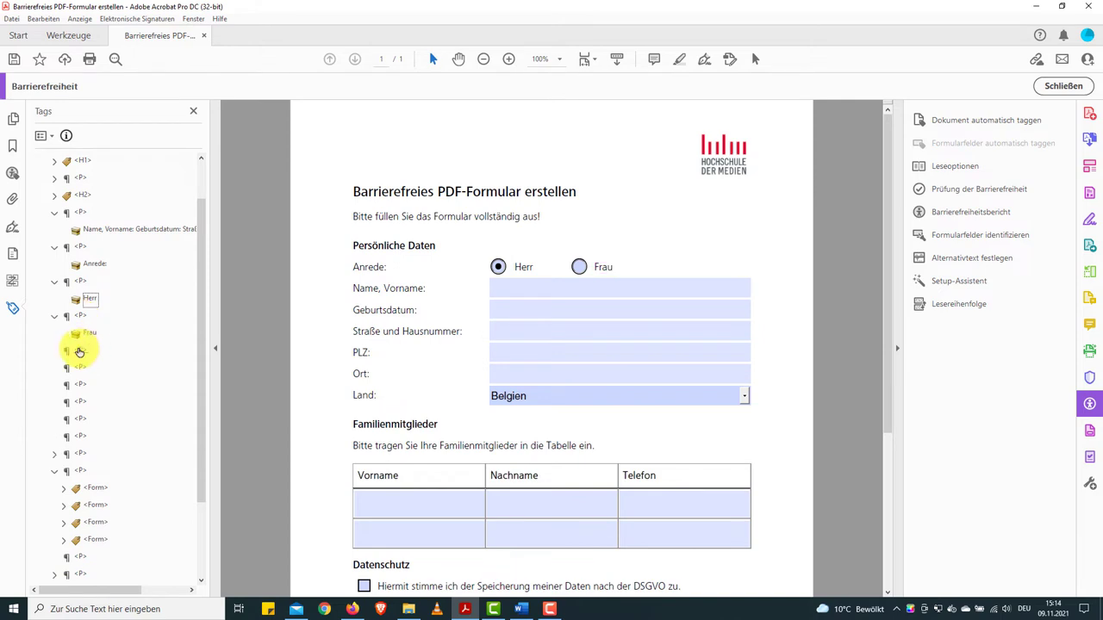
- Create paragraph tags for the Name, Vorname:, Geburtsdatum: and Straße und Hausnummer: labels
triple_click(373, 286)
right_click(80, 351)
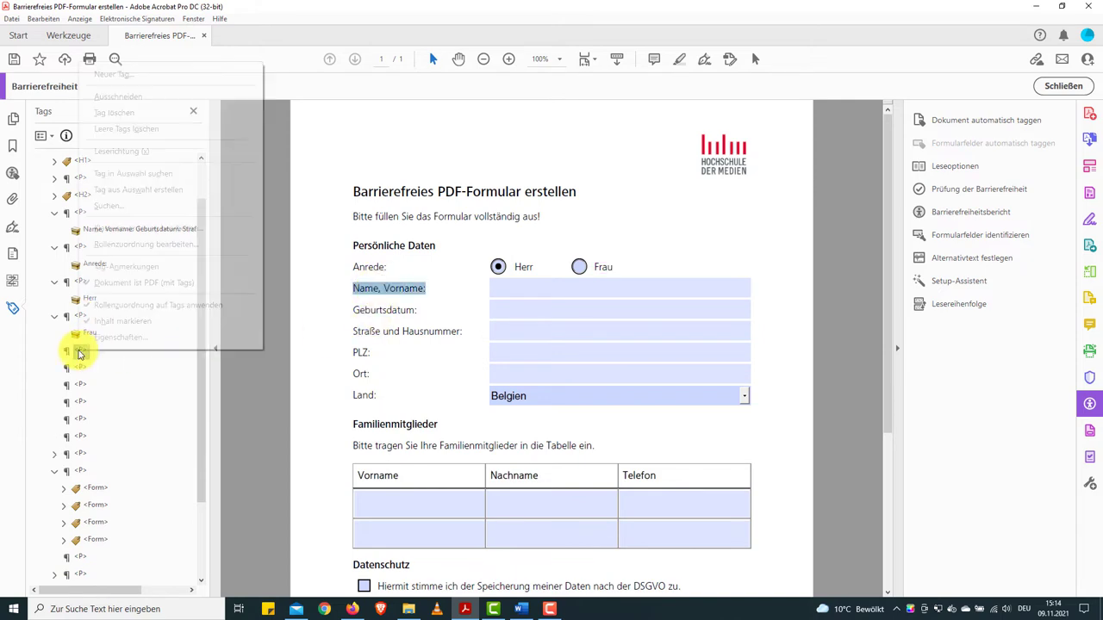
click(162, 191)
triple_click(369, 308)
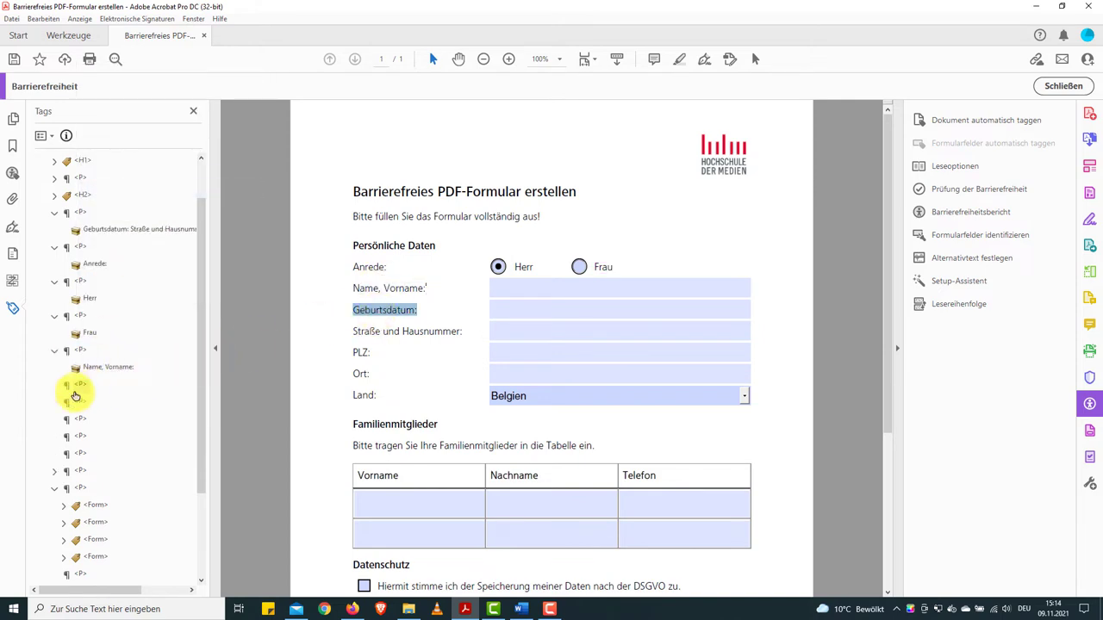
right_click(81, 384)
click(155, 224)
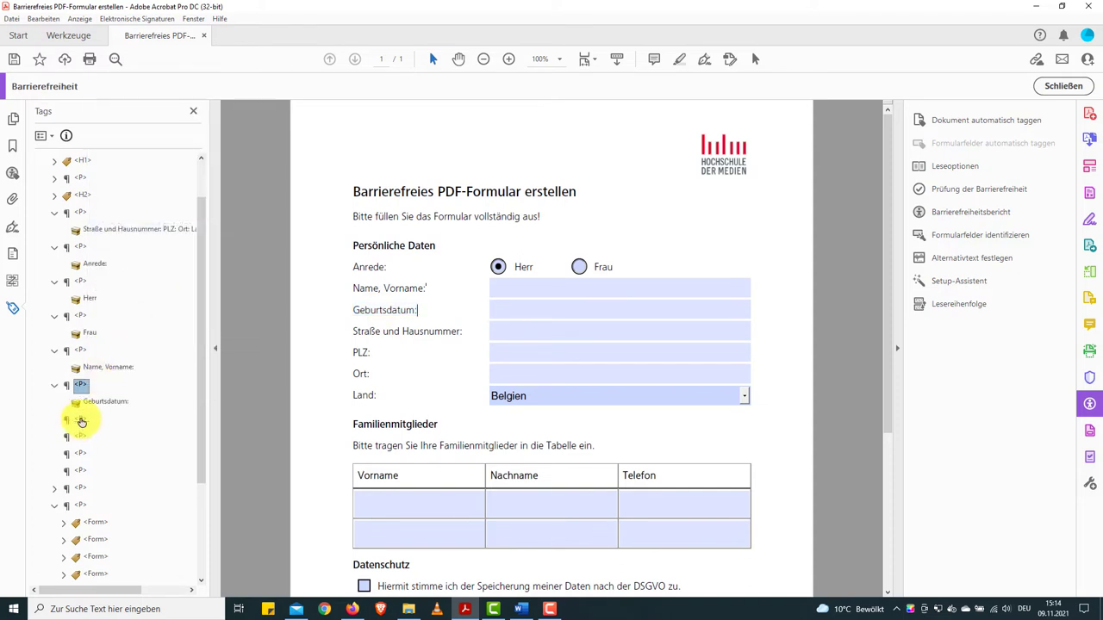
triple_click(372, 331)
right_click(80, 419)
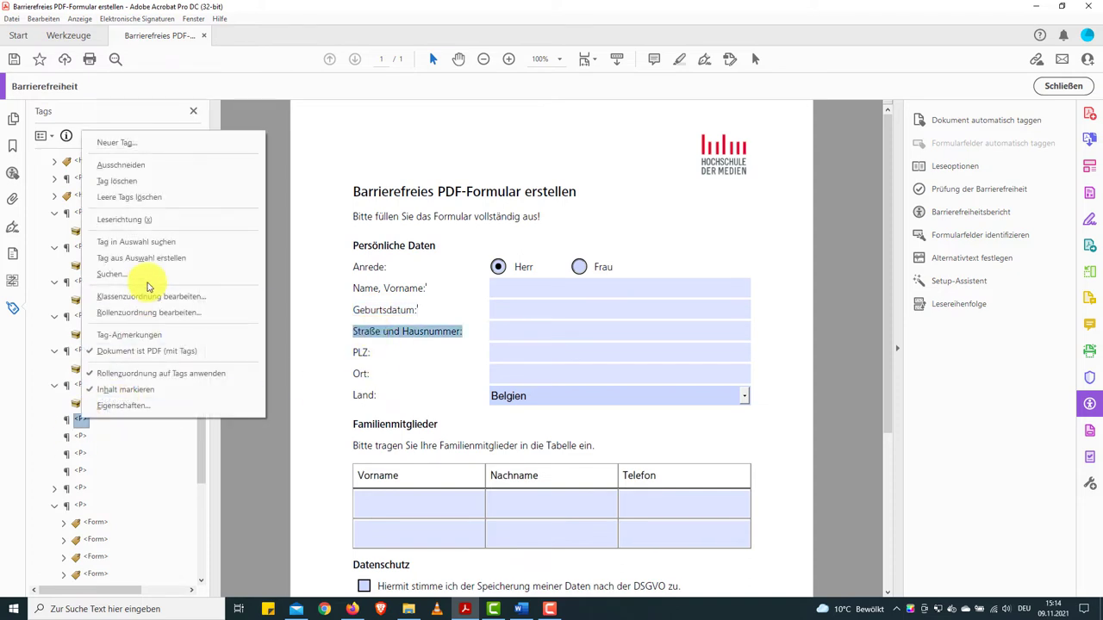
click(156, 258)
- Create paragraph tags for the PLZ:, Ort: and Land: labels from their selected text
triple_click(362, 352)
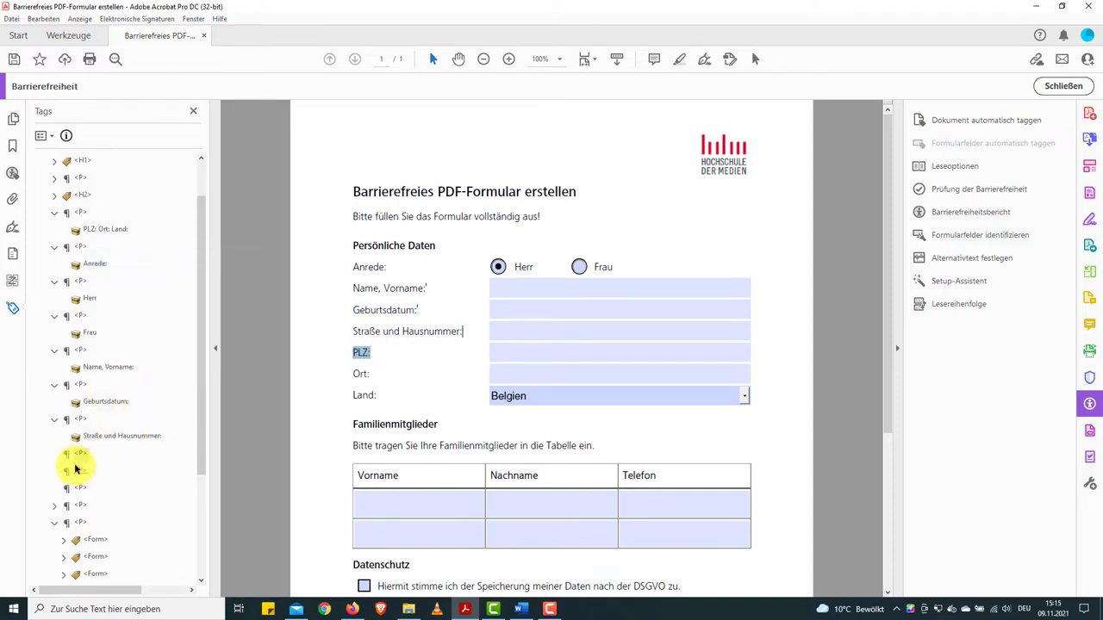
right_click(80, 453)
click(137, 294)
triple_click(360, 373)
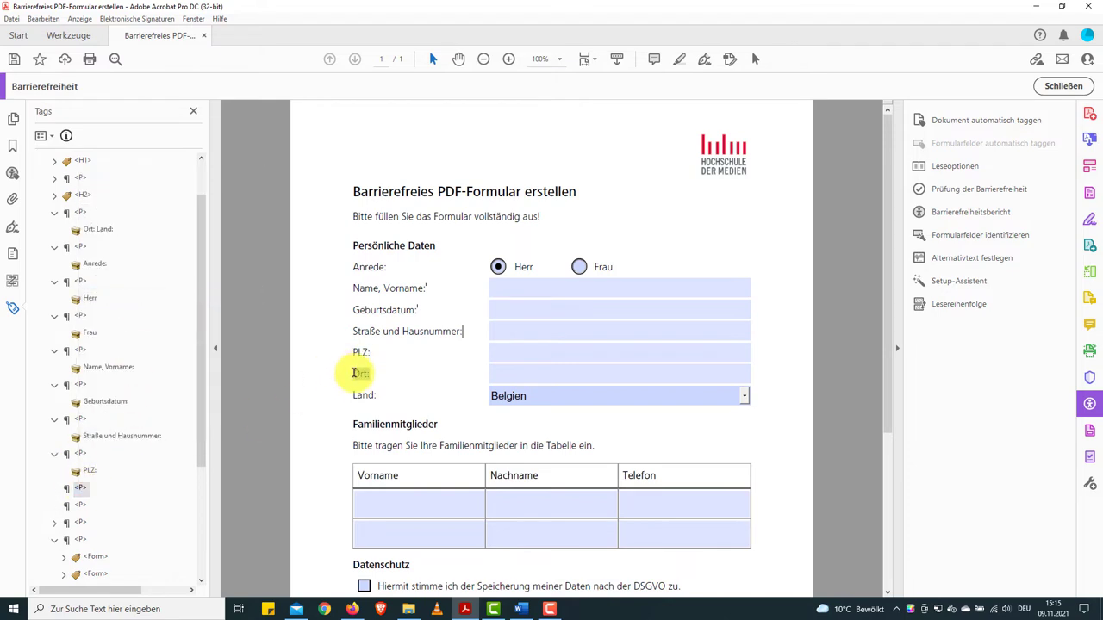
right_click(78, 488)
click(149, 326)
click(80, 523)
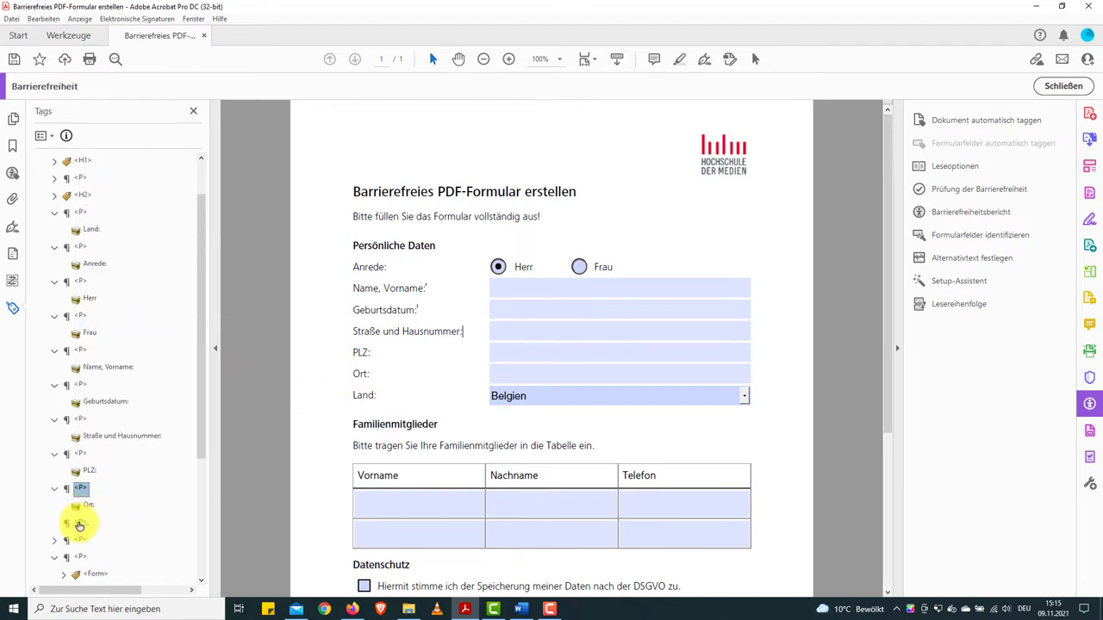
triple_click(344, 396)
right_click(80, 522)
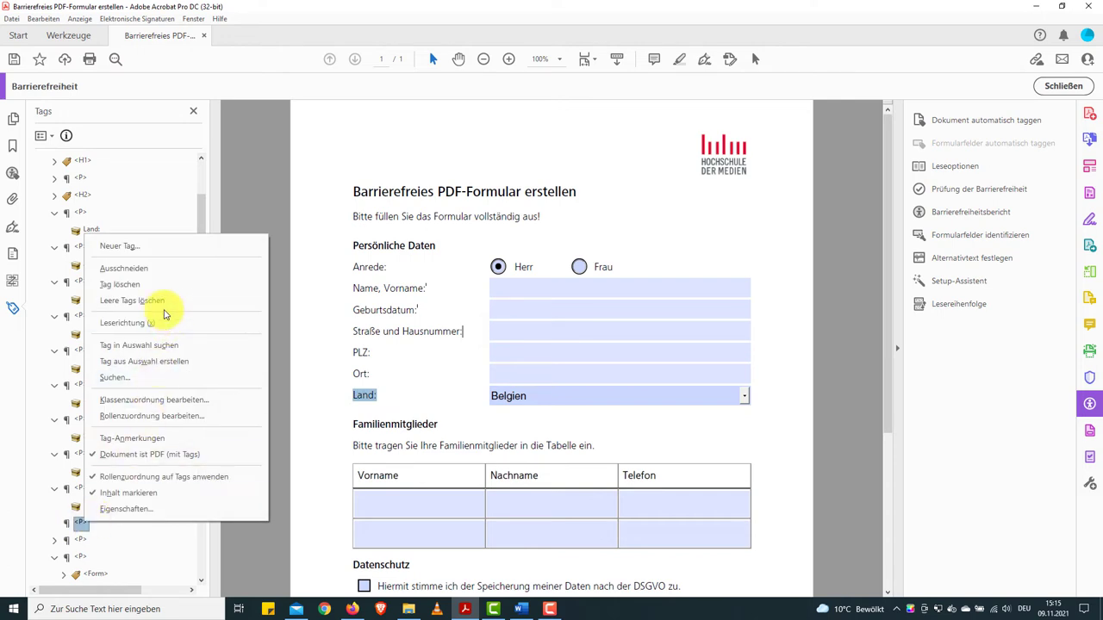
click(149, 361)
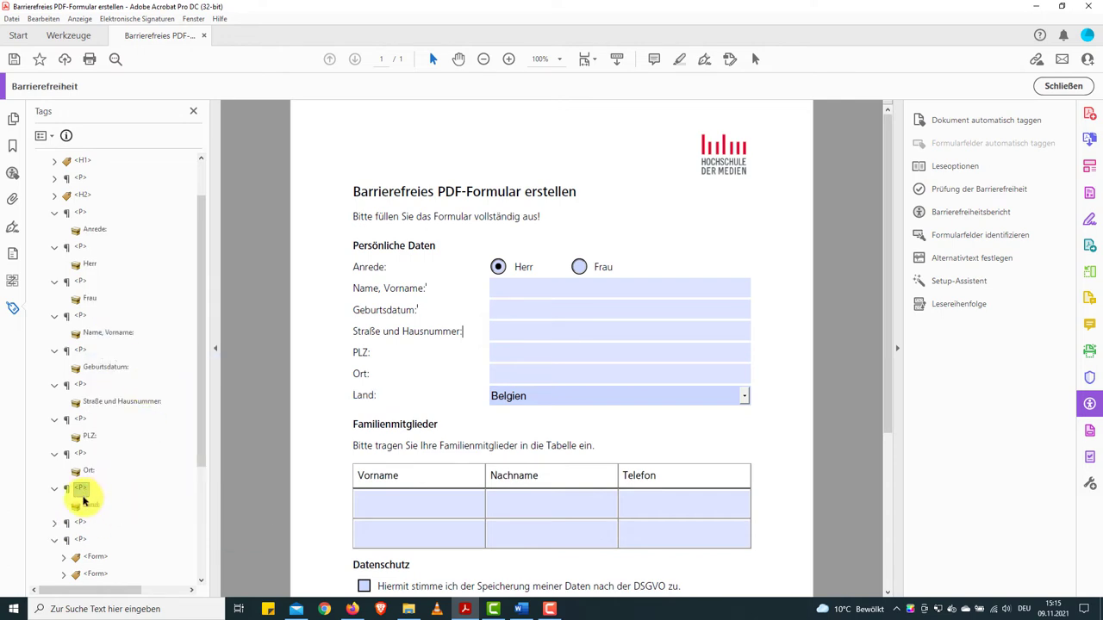
- Review the new label paragraphs from Anrede: down through the paragraph below Land:
click(83, 214)
key(Down)
key(Down)
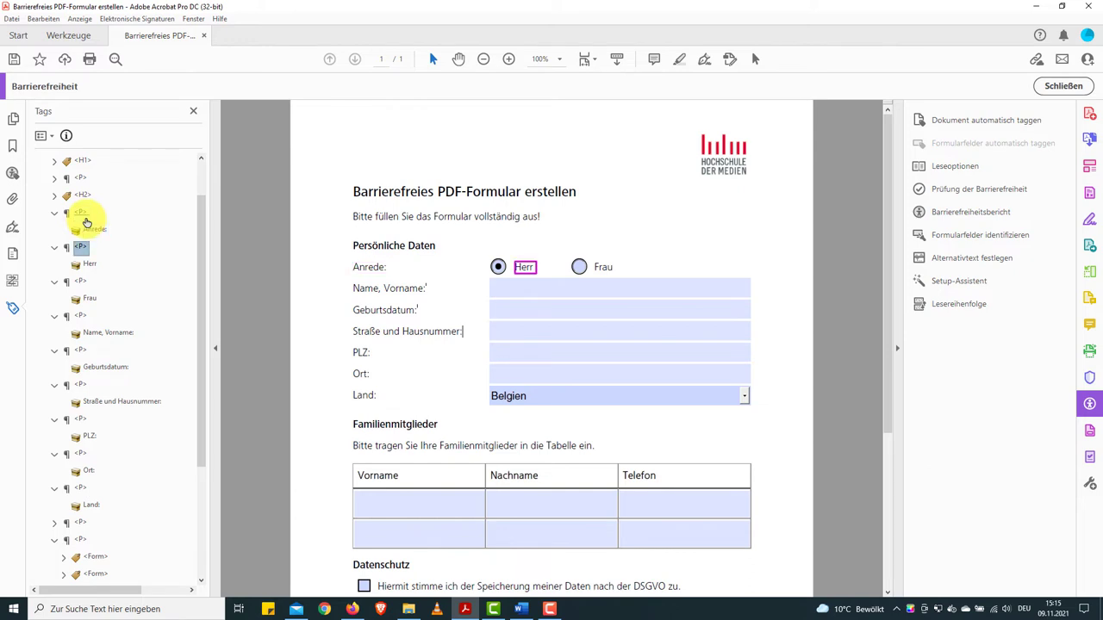
key(Down)
key(Down)
key(Down)
key(Down)
key(Down)
key(Down)
key(Down)
key(Down)
key(Down)
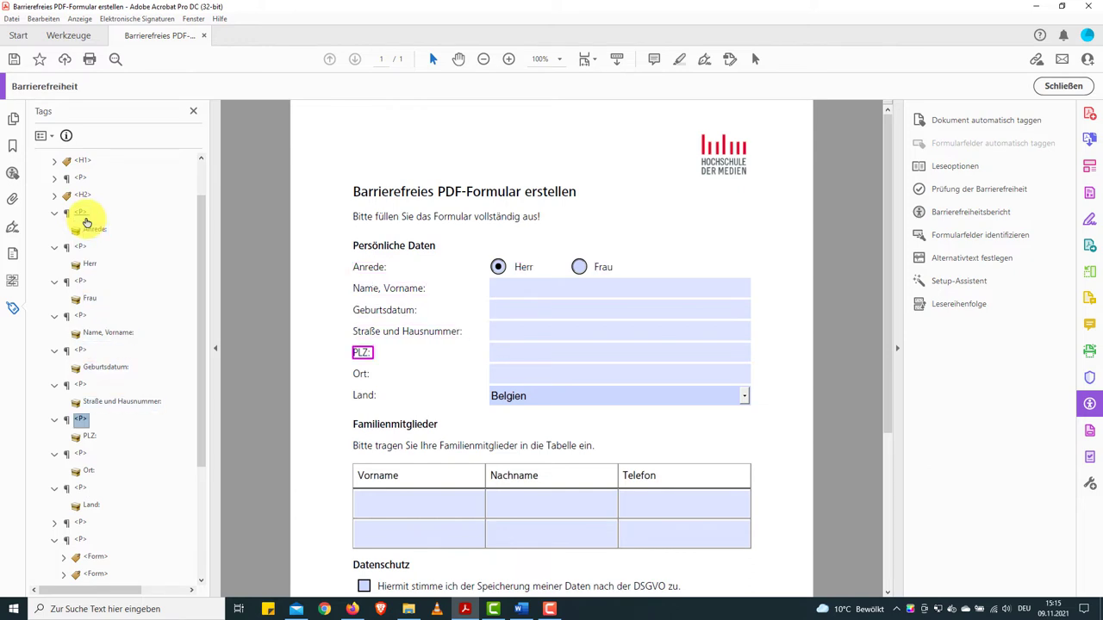
key(Down)
key(Down)
key(Down)
key(Down)
key(Down)
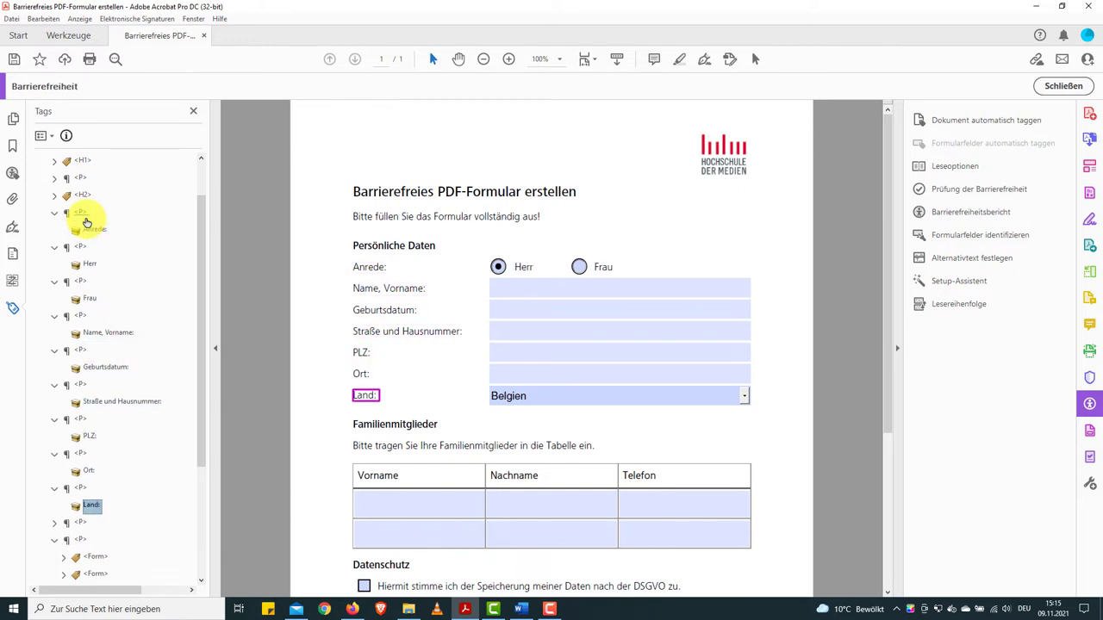
scroll(97, 402, down, 1)
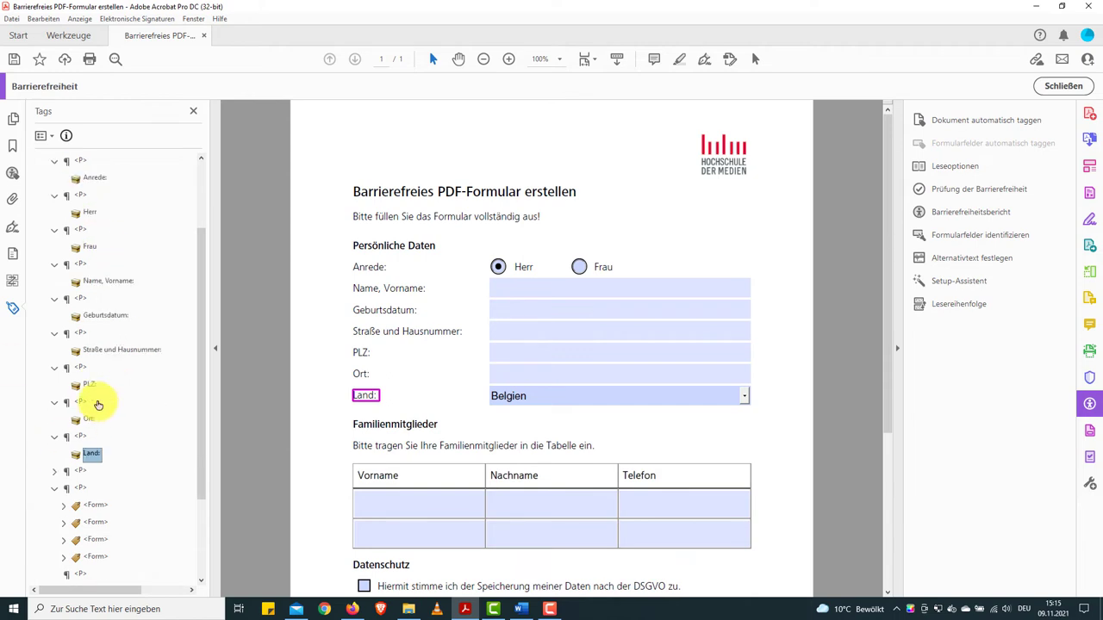
click(53, 472)
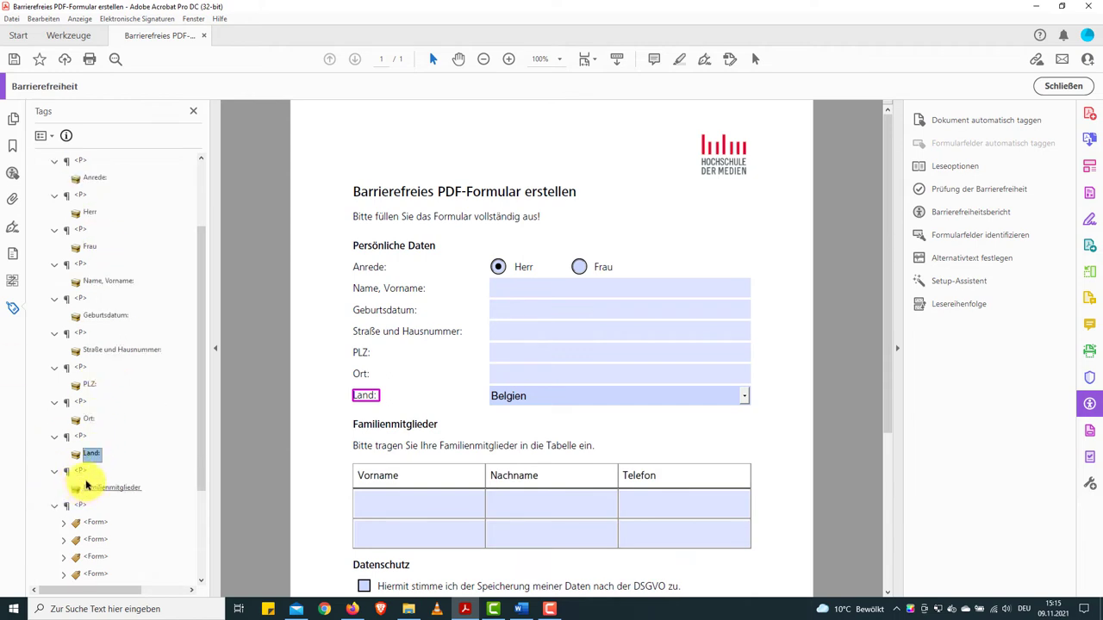
scroll(87, 485, down, 1)
scroll(88, 483, down, 1)
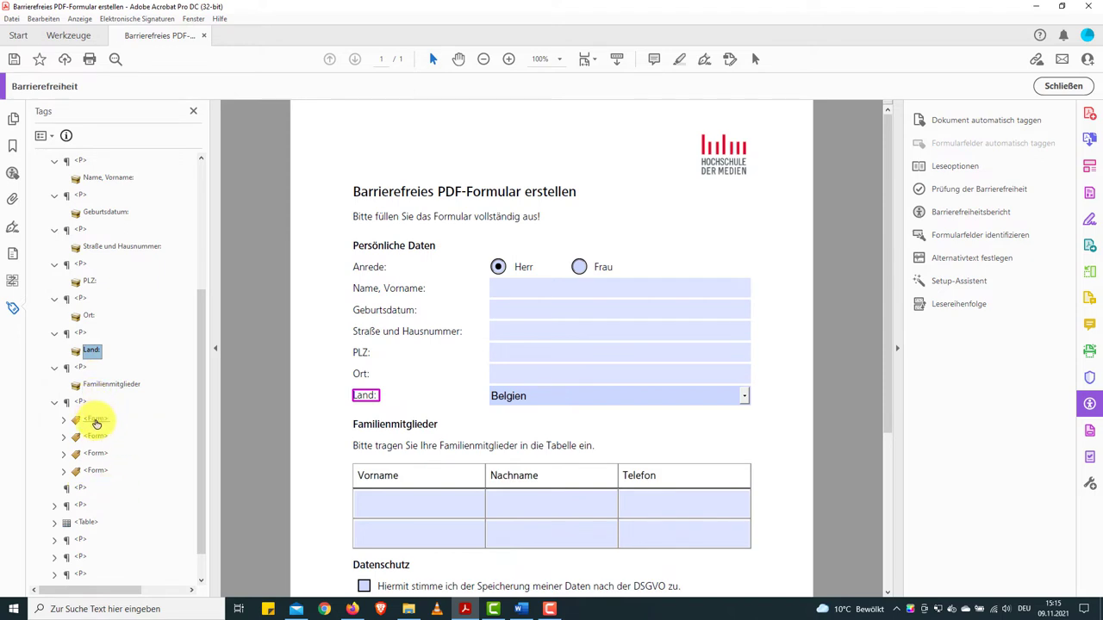
- Expand the four Form tags and the paragraph tag above the table
click(64, 420)
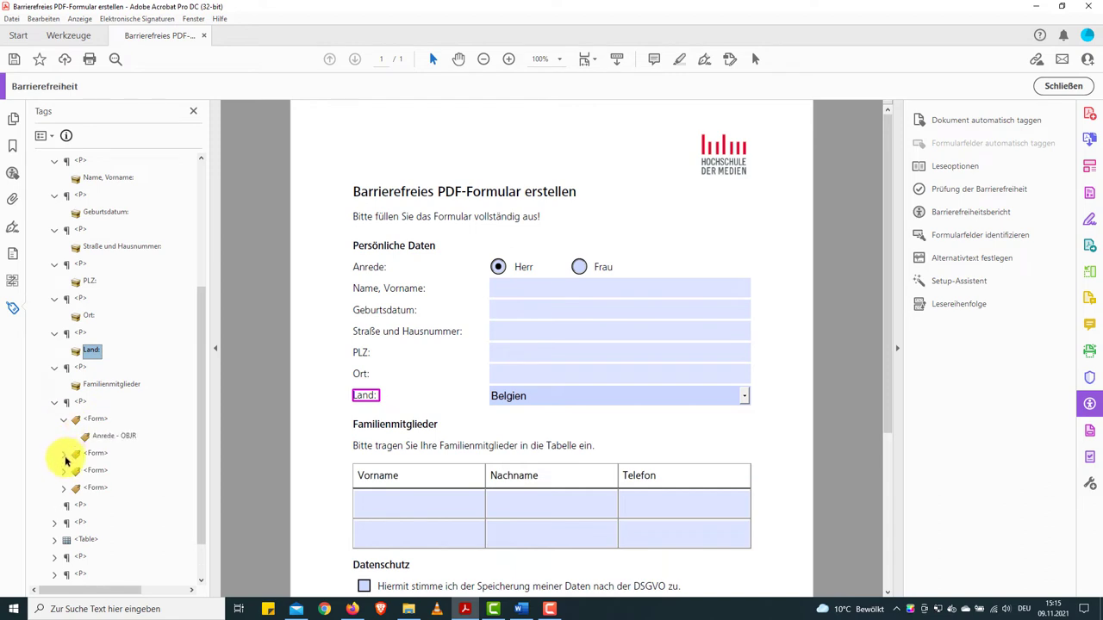
click(63, 457)
scroll(67, 483, down, 1)
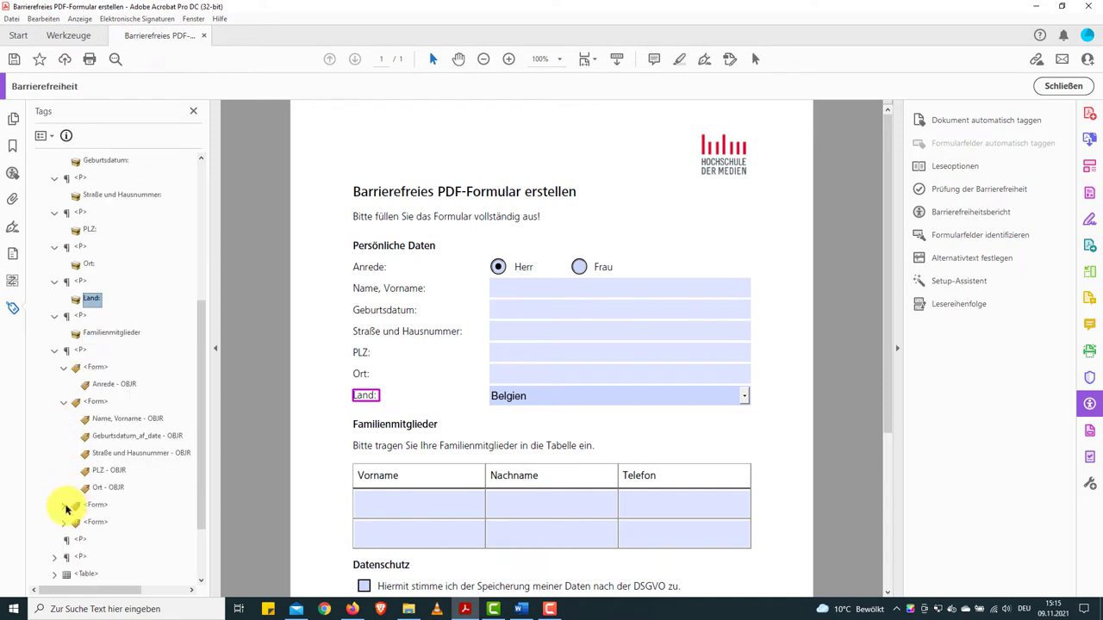
click(63, 505)
scroll(64, 508, down, 1)
click(64, 487)
scroll(74, 512, down, 1)
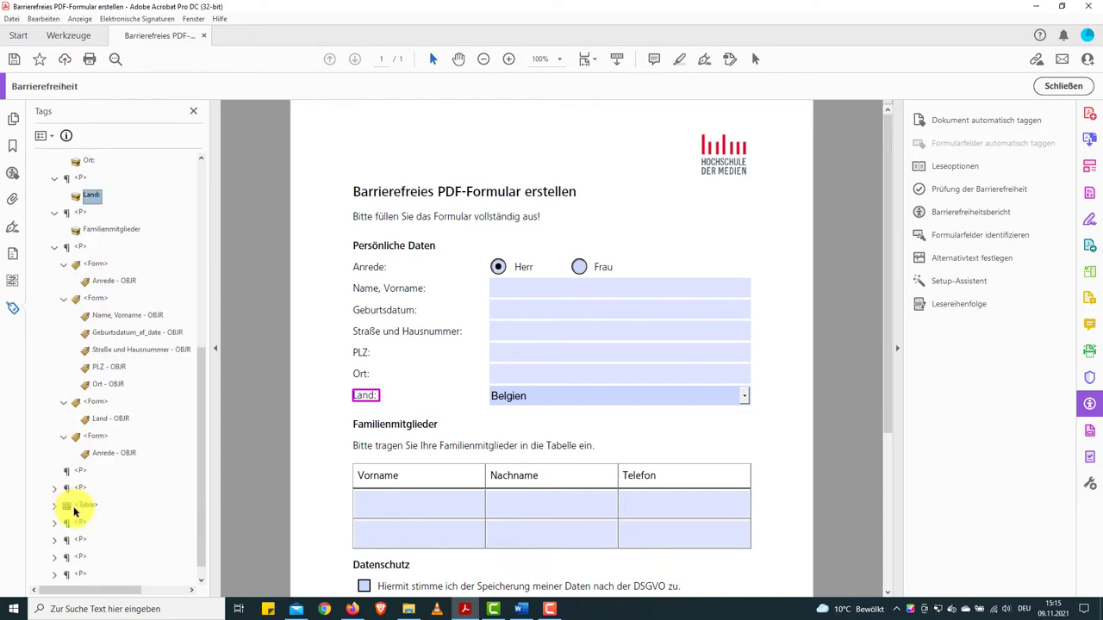
click(55, 487)
scroll(103, 453, up, 1)
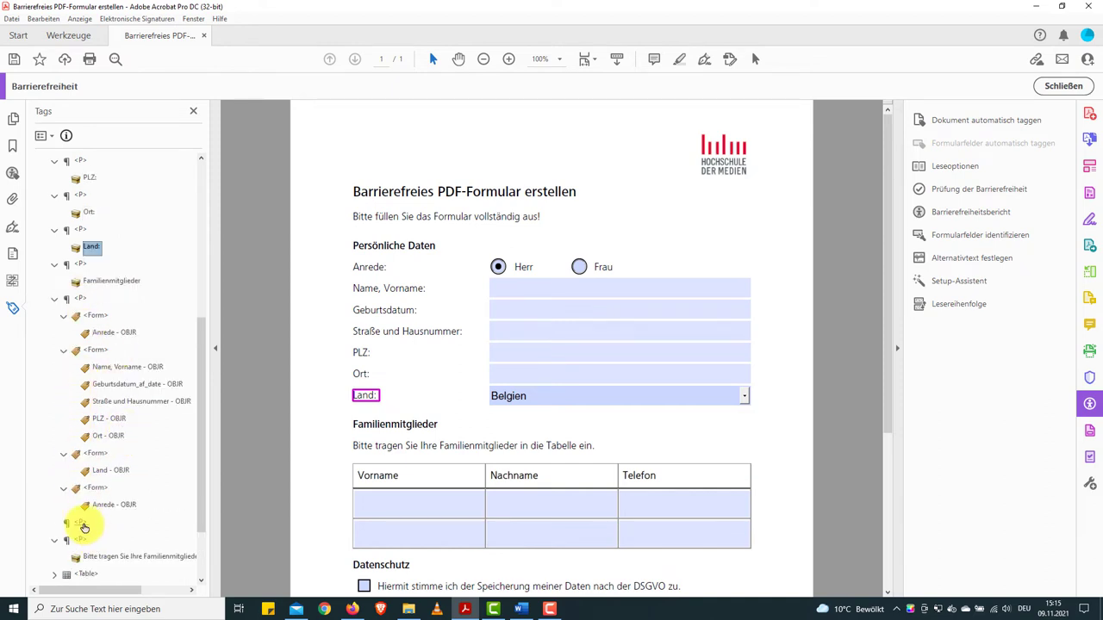
- Check which fields each Form tag covers, including the Land field and Frau button
click(96, 316)
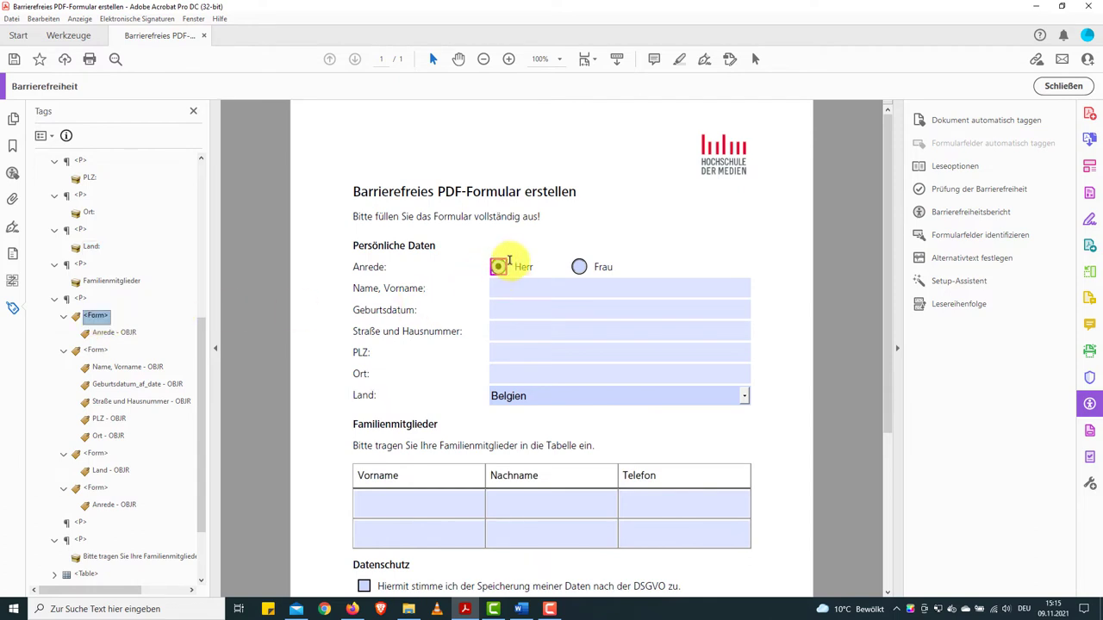
click(102, 370)
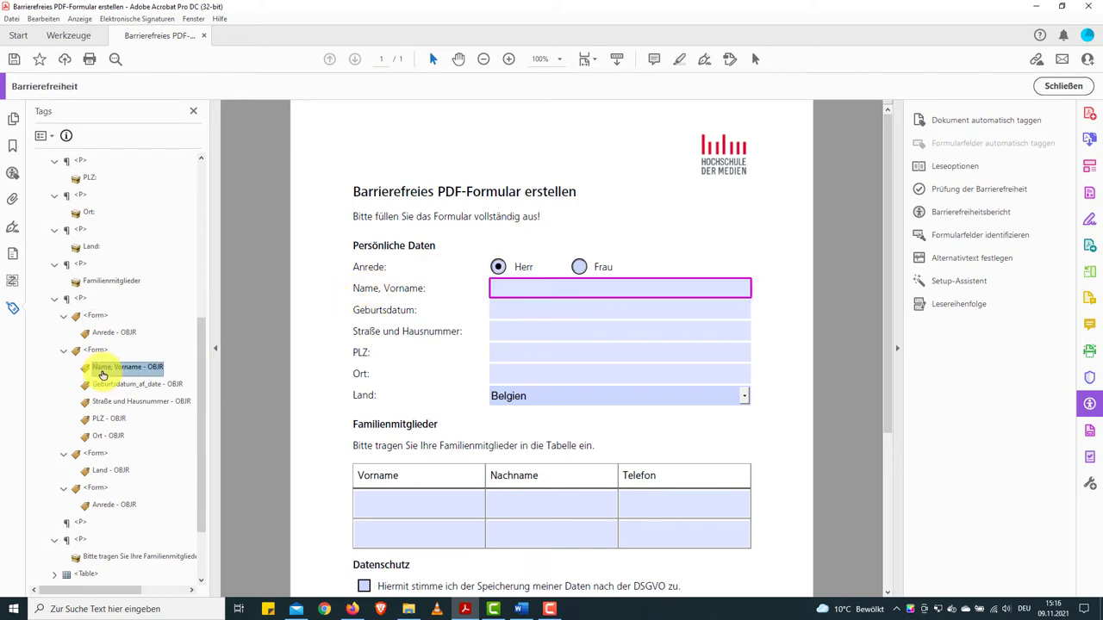
drag(103, 364, 105, 342)
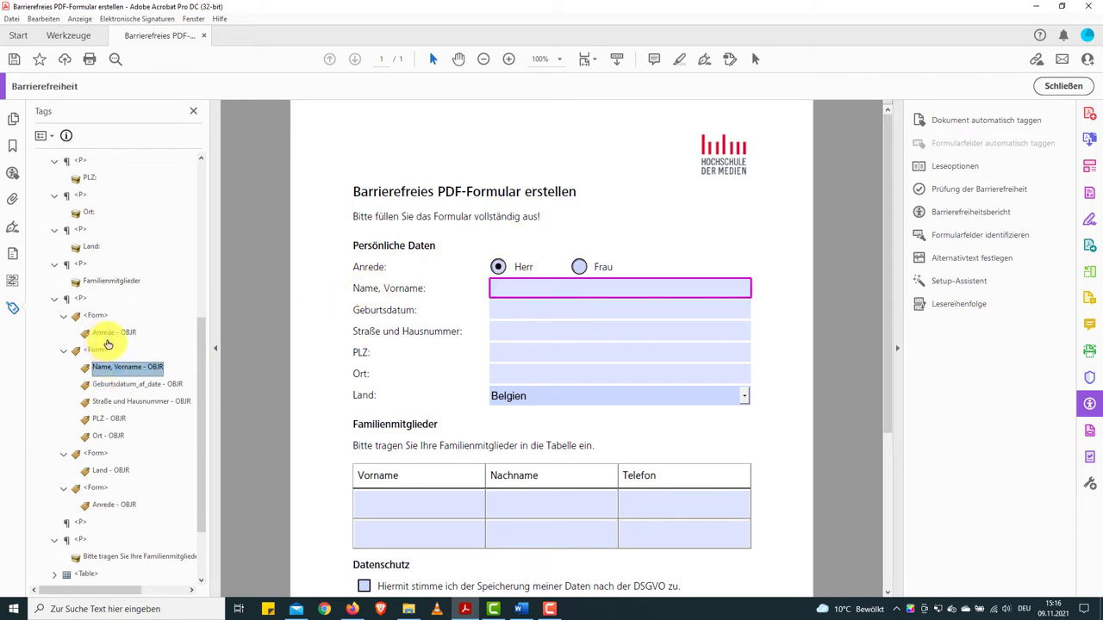
click(97, 350)
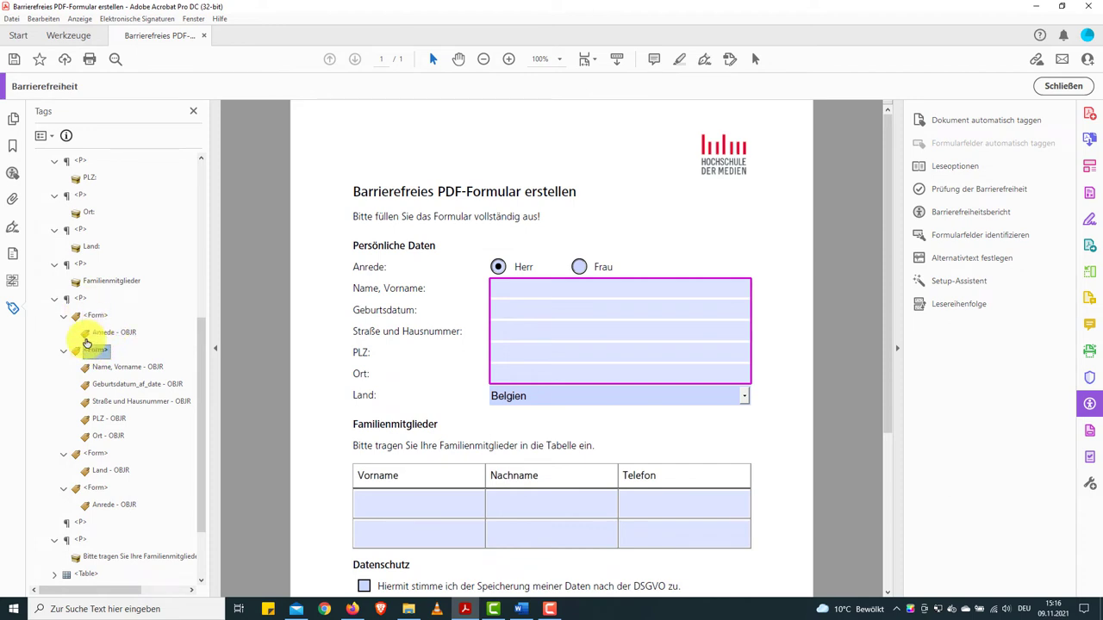
click(95, 454)
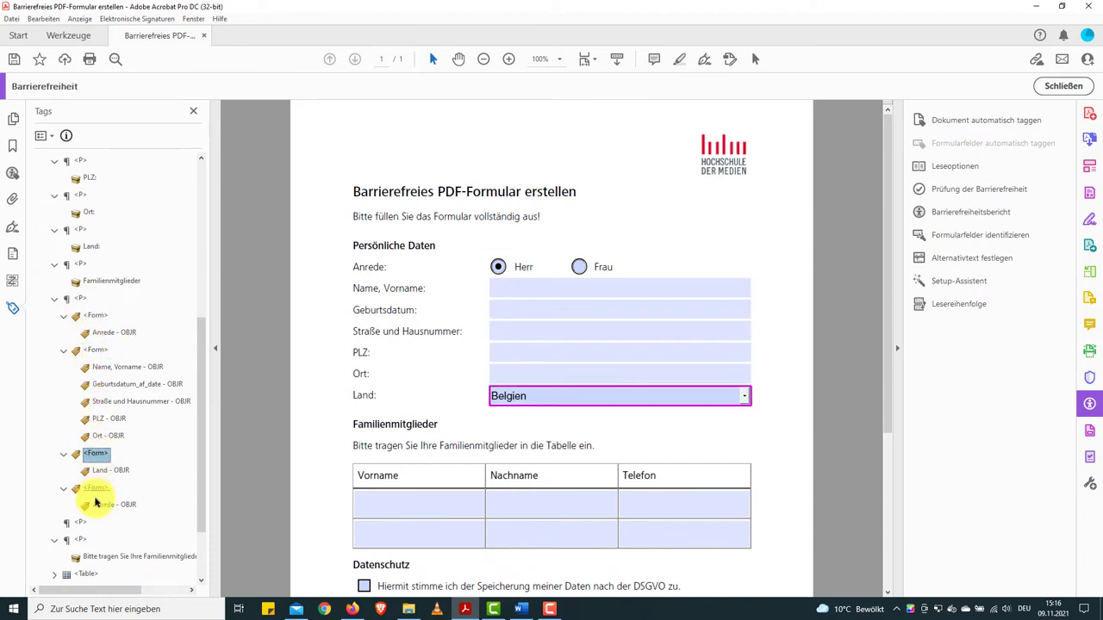
click(95, 490)
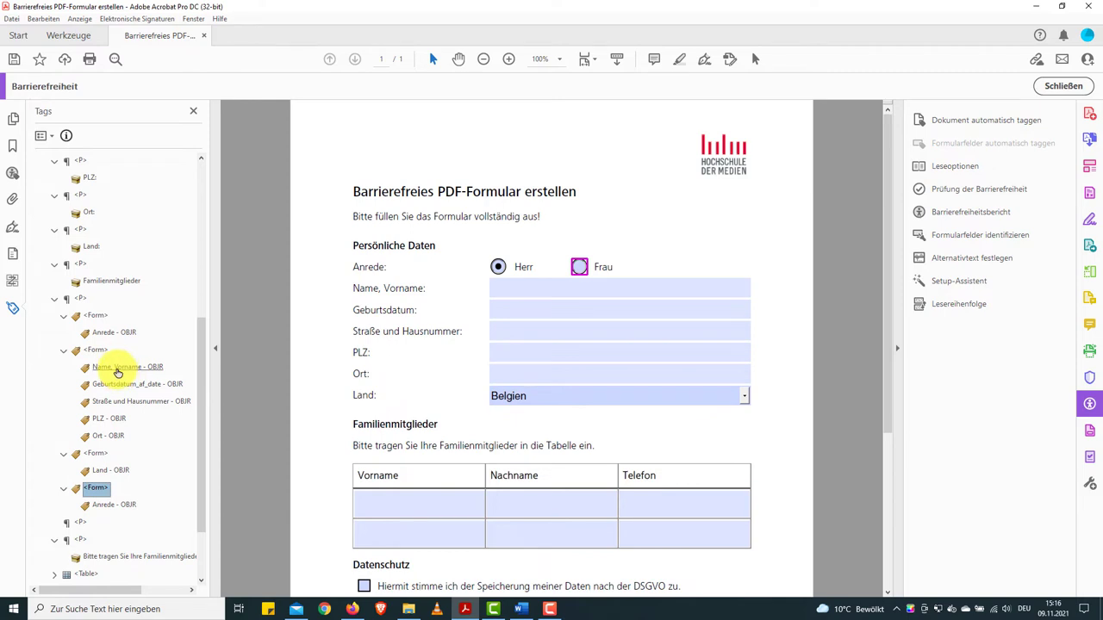
- Inspect the Name, Vorname, Geburtsdatum, Straße und Hausnummer, PLZ and Ort field tags
click(118, 368)
click(116, 384)
click(112, 402)
click(108, 419)
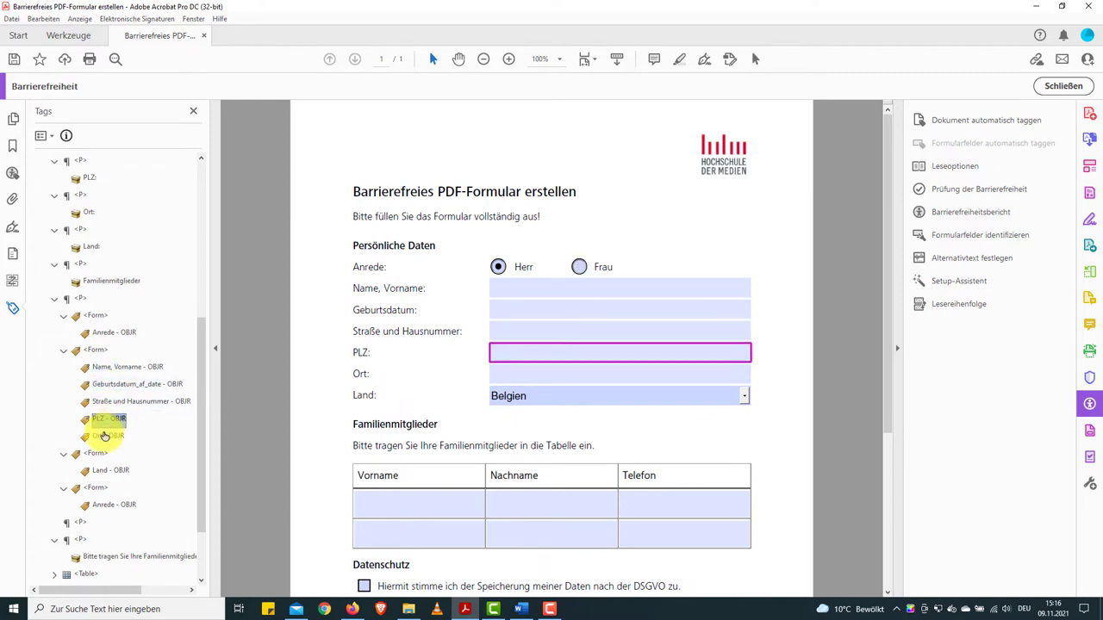
click(107, 436)
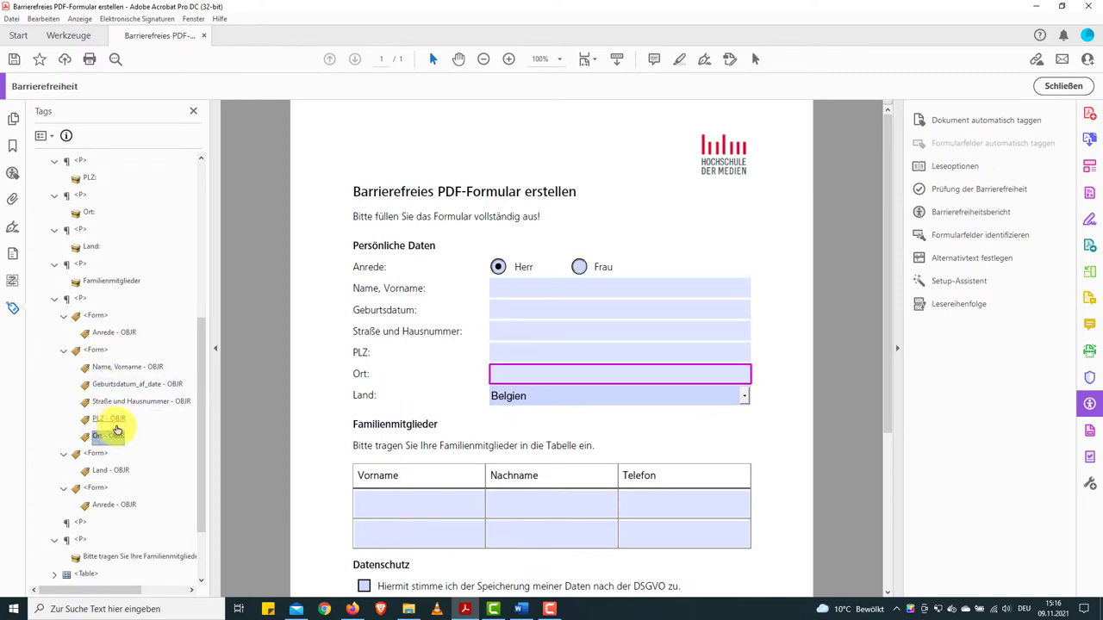
scroll(92, 382, up, 1)
mouse_move(116, 431)
mouse_down()
mouse_move(83, 387)
mouse_move(84, 471)
mouse_move(75, 472)
mouse_up()
scroll(83, 388, up, 3)
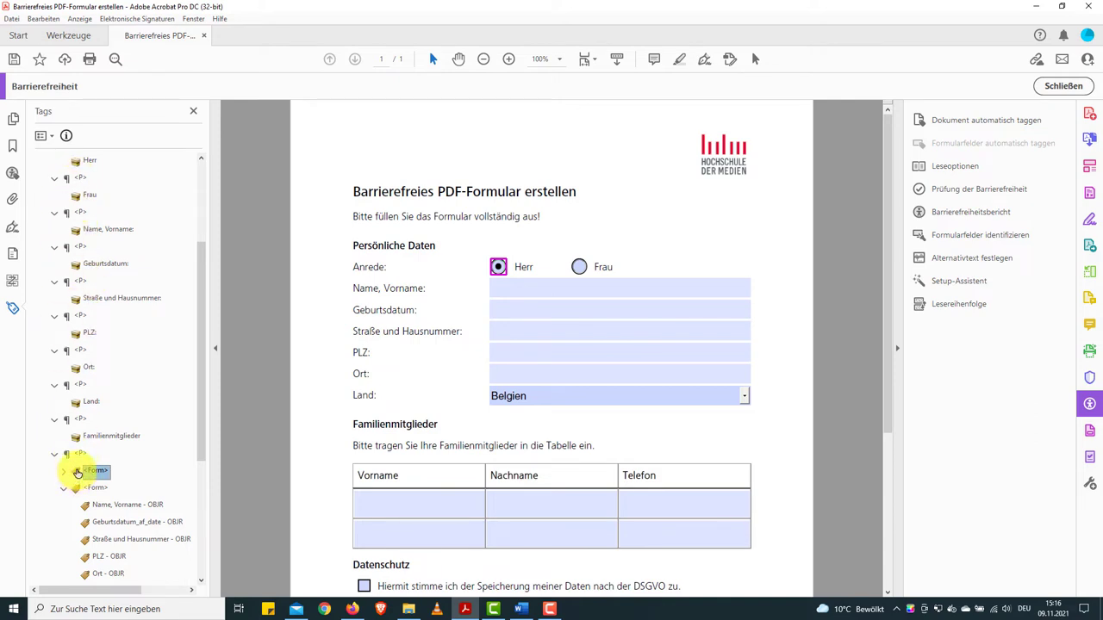
- Place the Herr radio button's Form tag beside the Herr label
drag(78, 473, 79, 173)
click(86, 172)
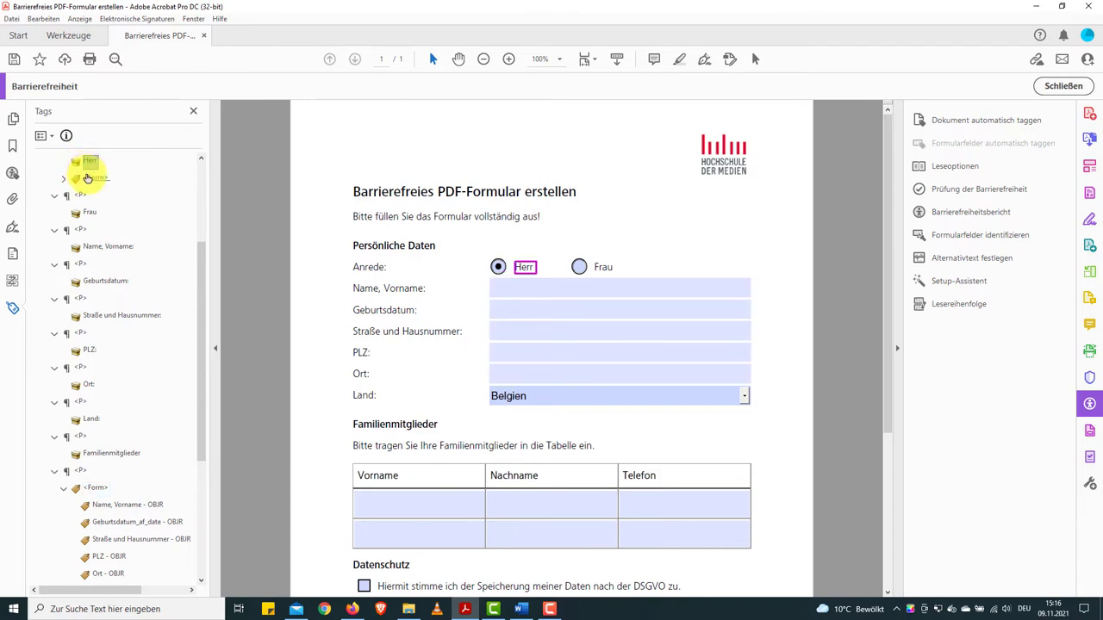
click(87, 179)
drag(83, 187, 99, 279)
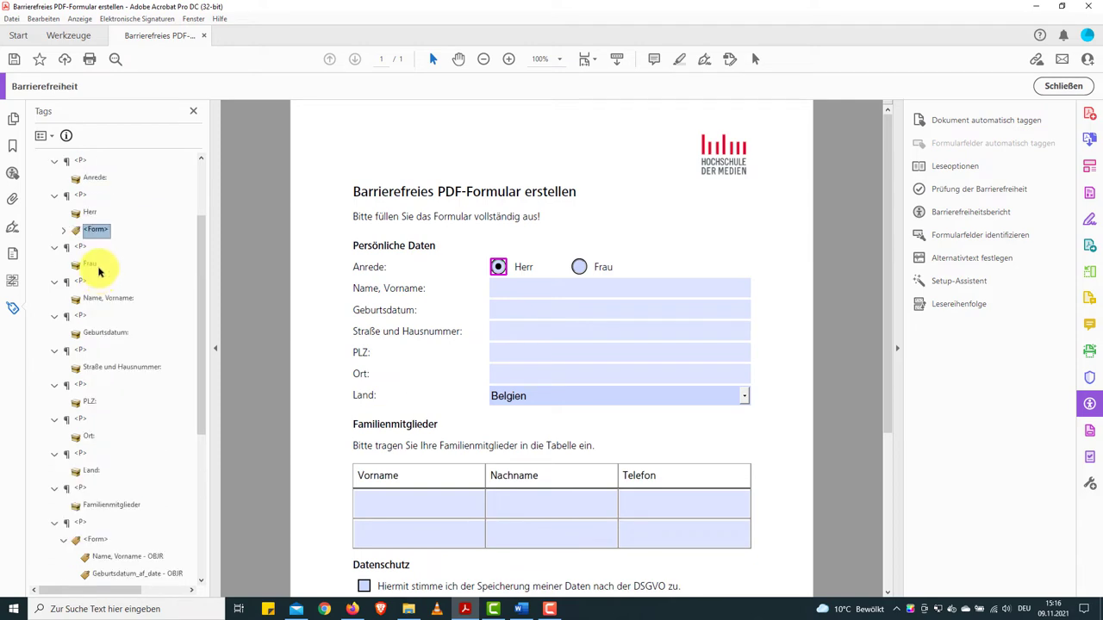
drag(99, 279, 93, 290)
- Add a new Form child tag to the Name, Vorname paragraph
click(80, 281)
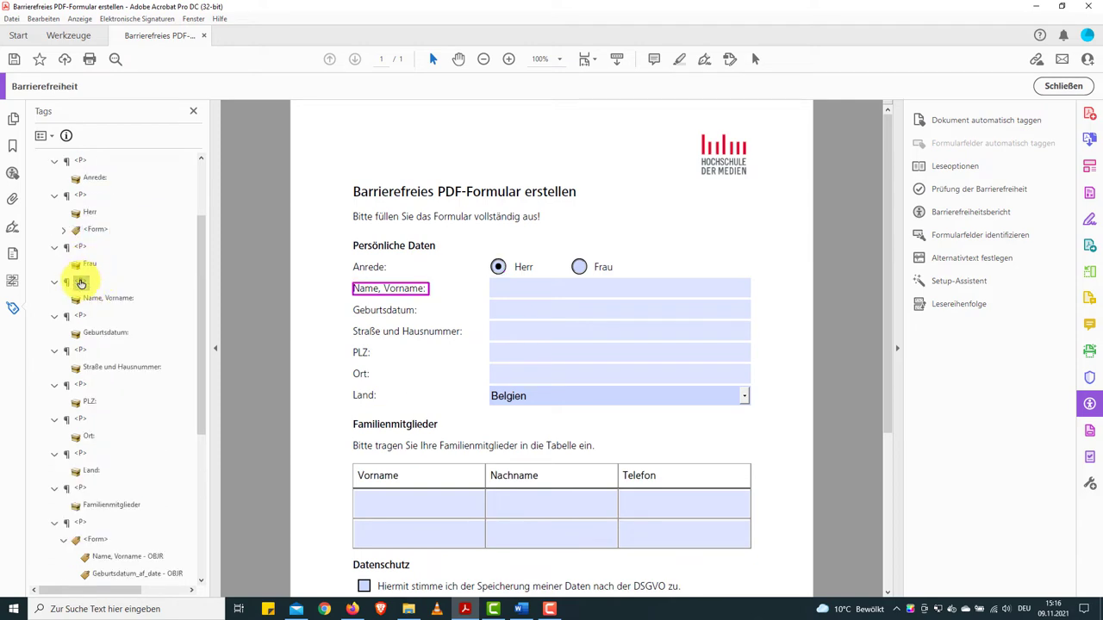
right_click(81, 281)
click(110, 294)
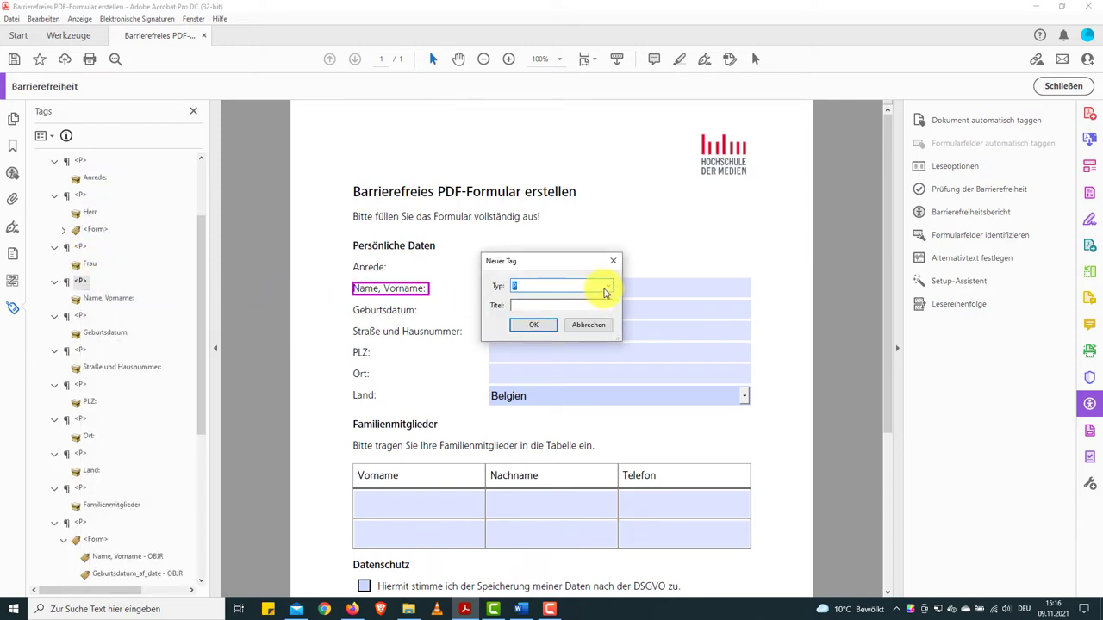
click(607, 286)
click(552, 392)
click(535, 326)
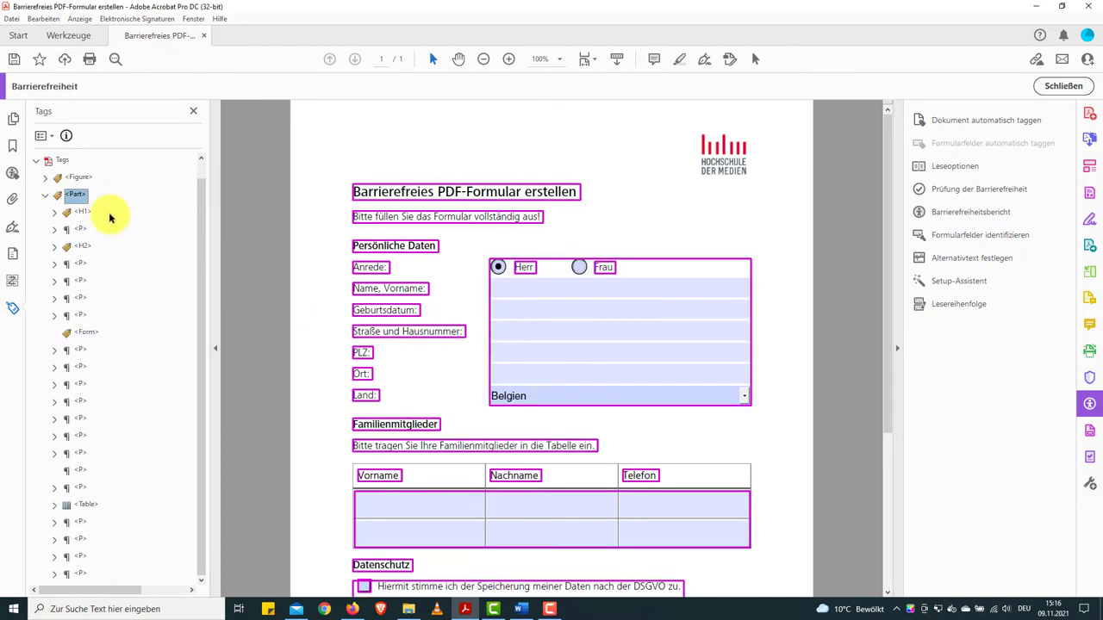
- Expand the label paragraphs from Name, Vorname to Familienmitglieder and the address fields' Form tag
click(55, 349)
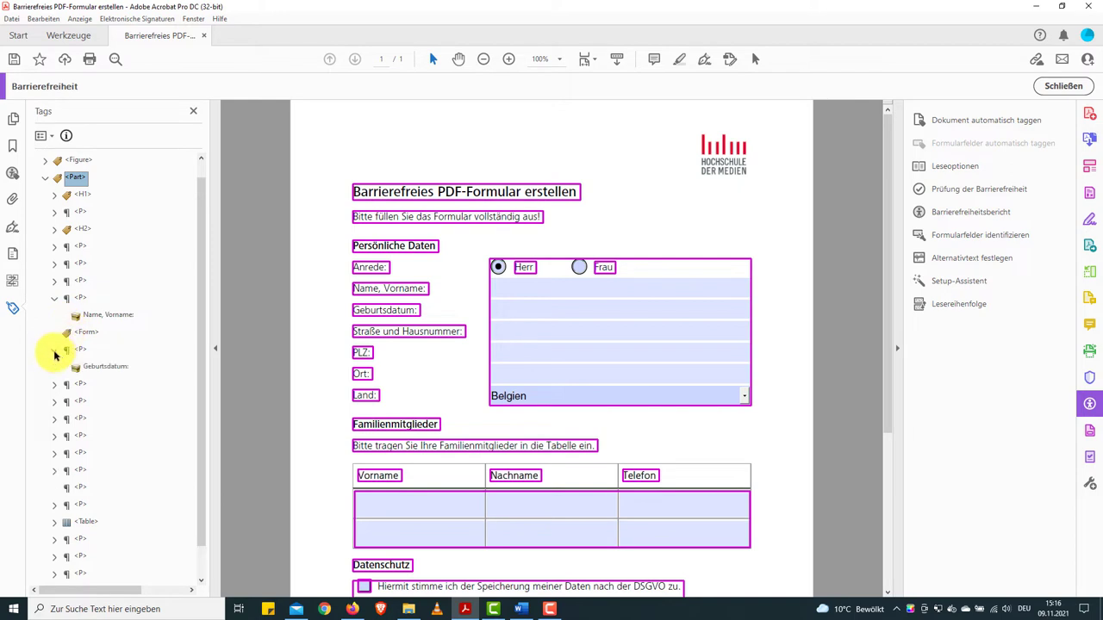
click(70, 335)
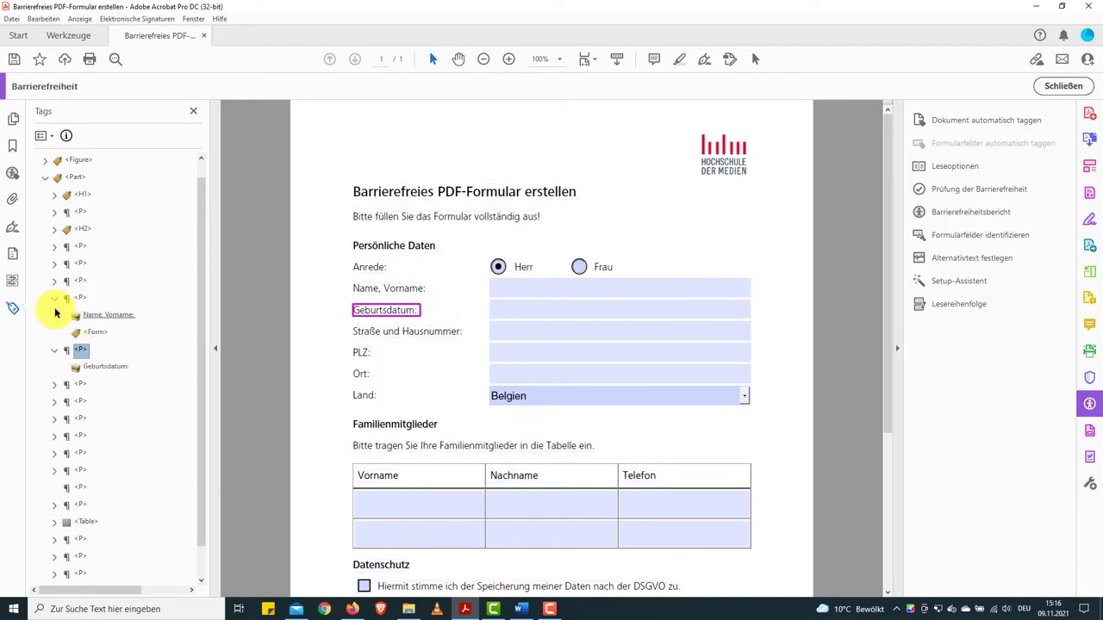
click(55, 280)
click(89, 297)
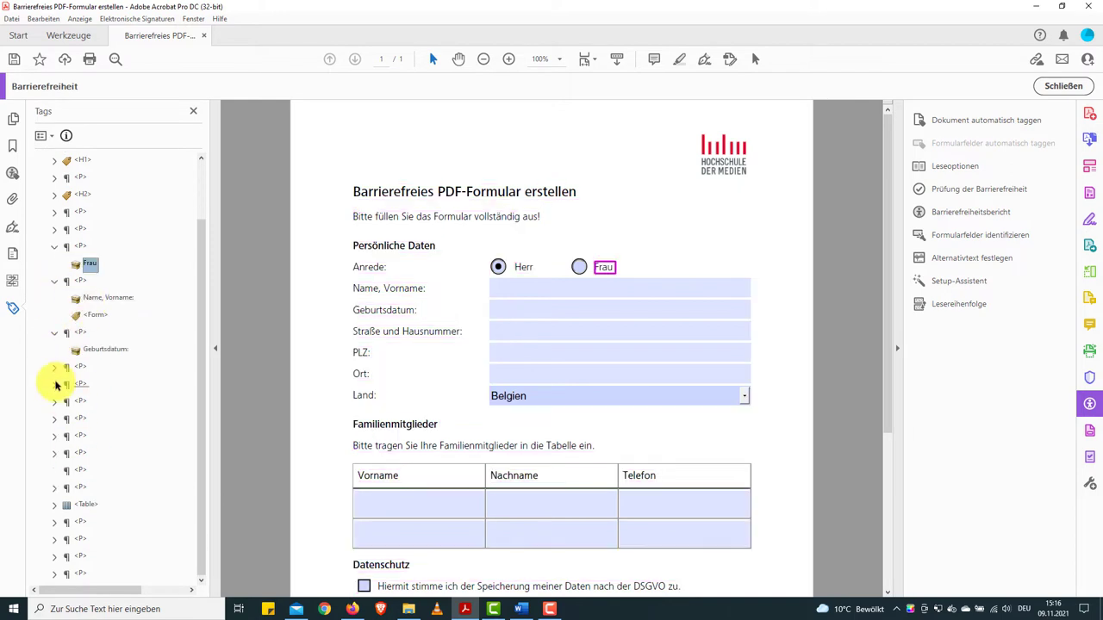
click(54, 366)
click(54, 400)
click(53, 471)
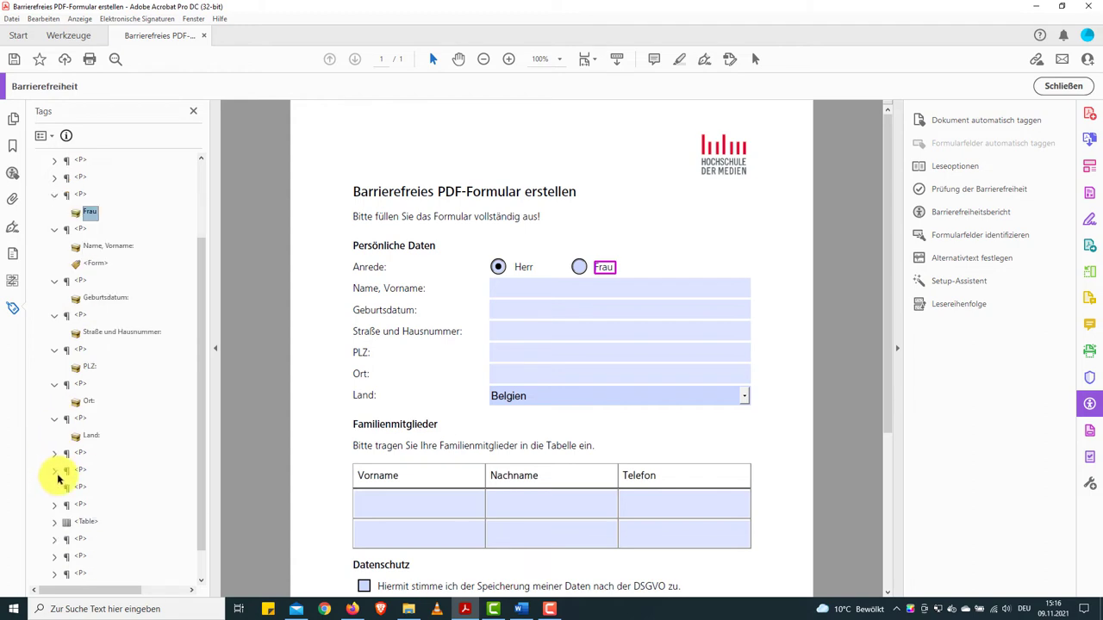
click(55, 470)
click(54, 469)
click(63, 435)
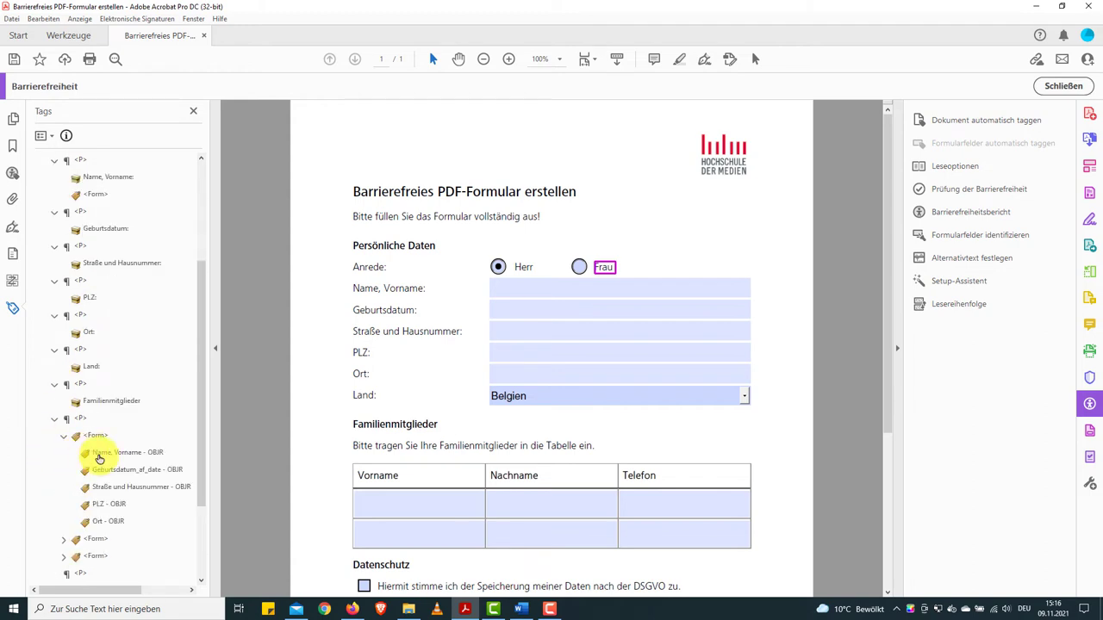
scroll(93, 439, up, 1)
drag(95, 504, 90, 247)
- Add Form tags for Geburtsdatum and Straße und Hausnummer and move each field into its tag
click(99, 298)
right_click(81, 280)
click(177, 267)
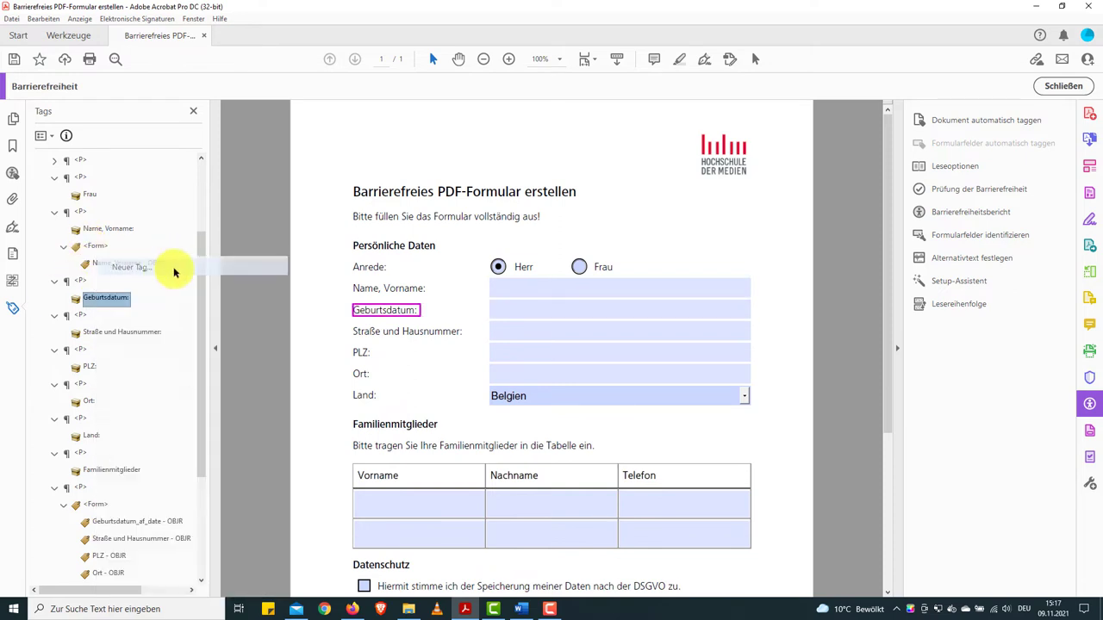
click(522, 324)
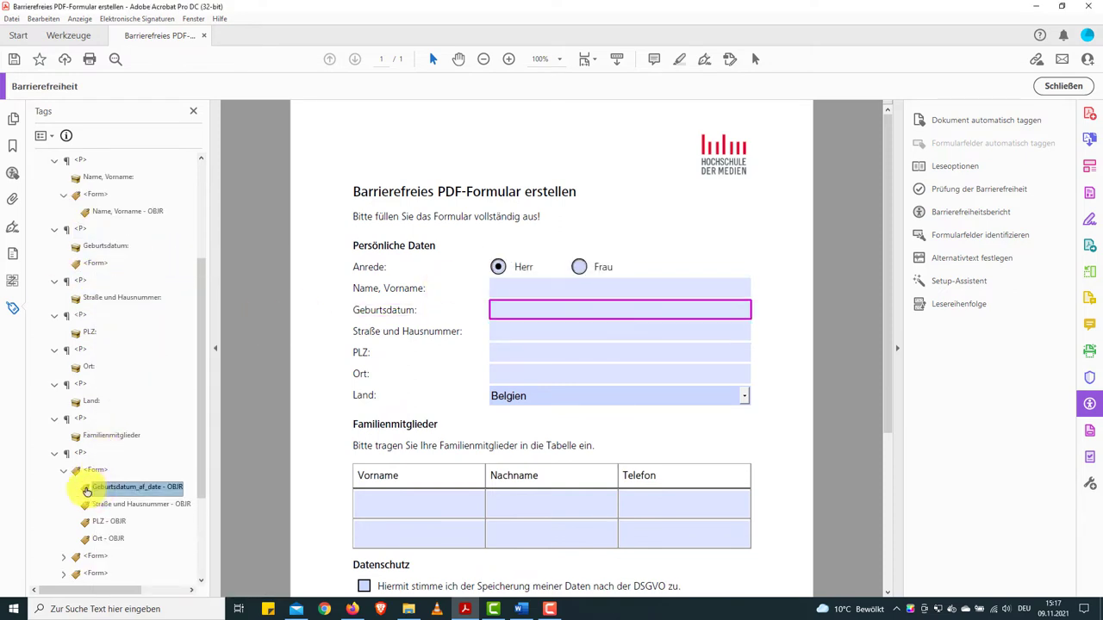
drag(94, 491, 93, 263)
right_click(99, 321)
click(127, 267)
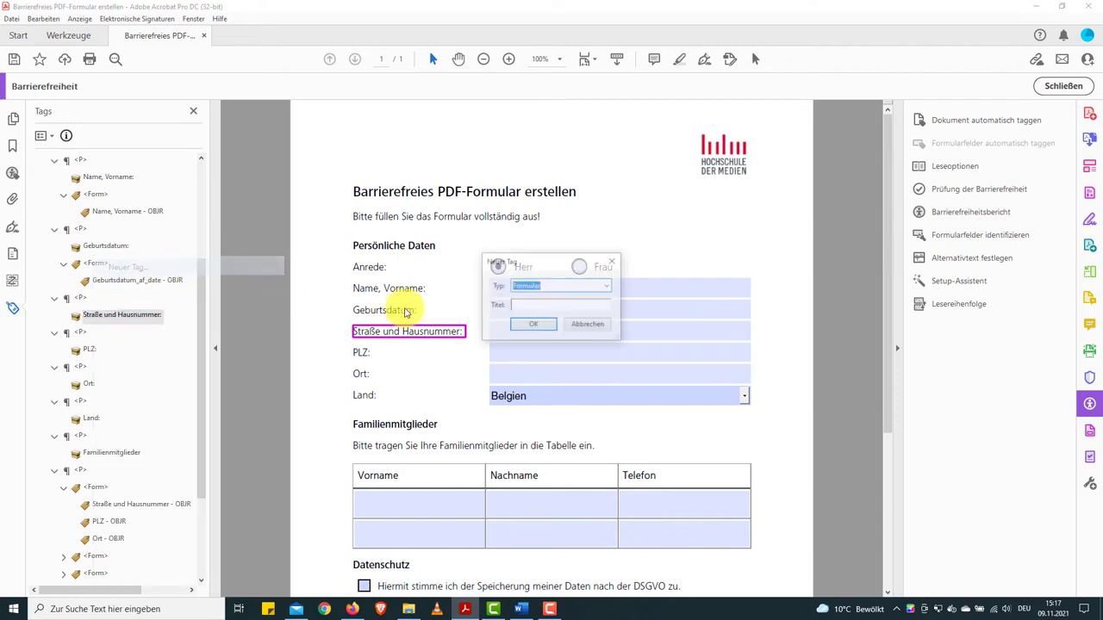
click(523, 322)
click(119, 471)
drag(120, 471, 90, 280)
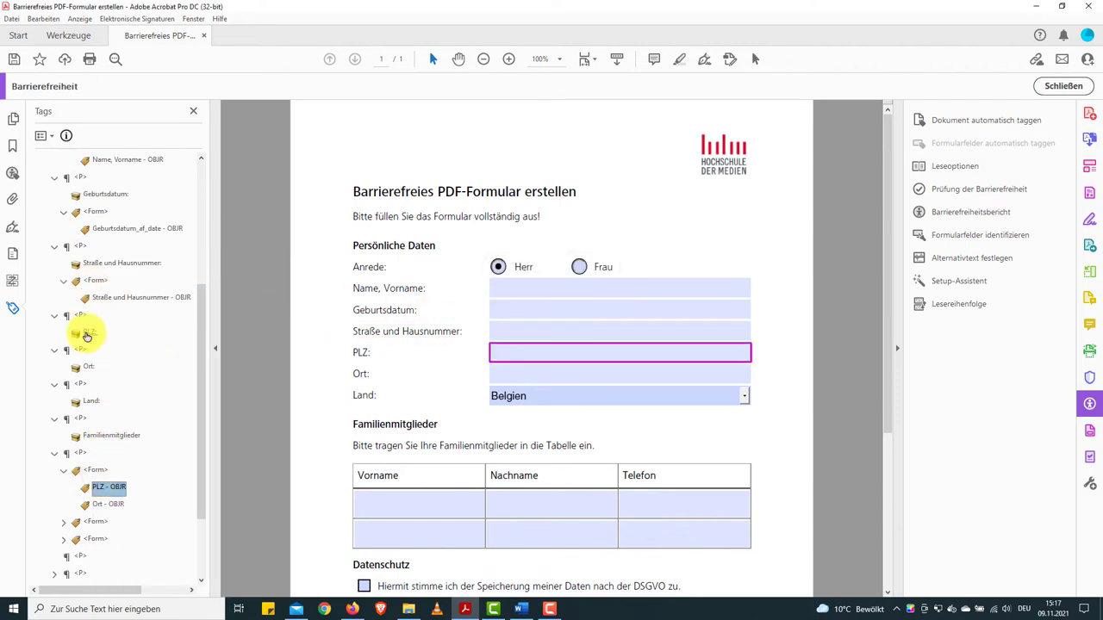
- Give the PLZ field its own Form tag and move the Ort field into the Ort paragraph
right_click(81, 316)
click(155, 266)
click(527, 323)
drag(109, 504, 91, 351)
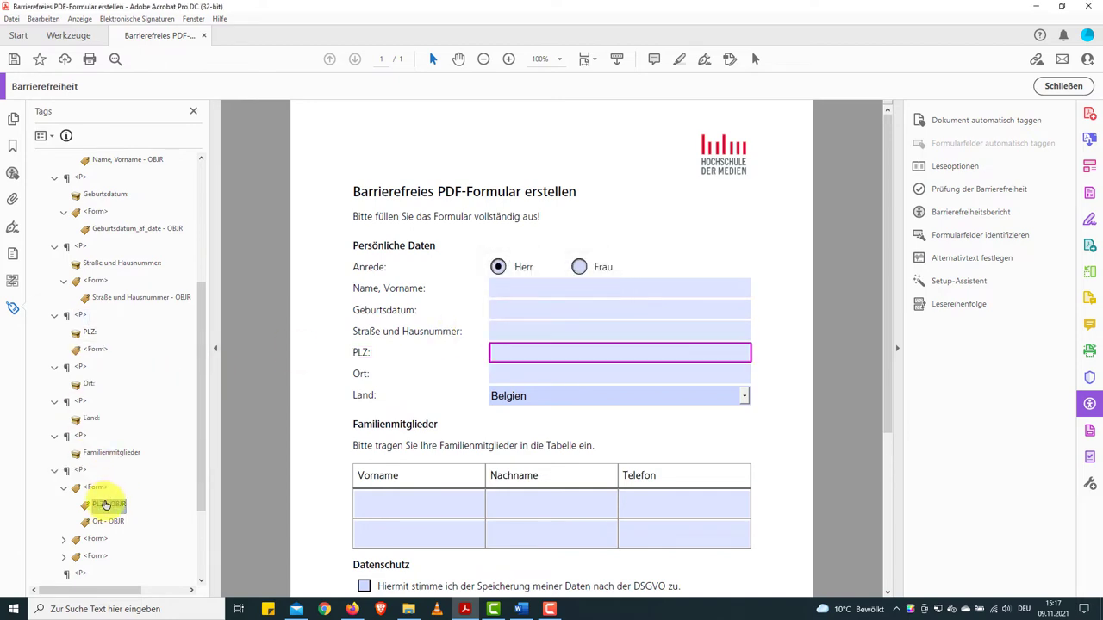
click(97, 520)
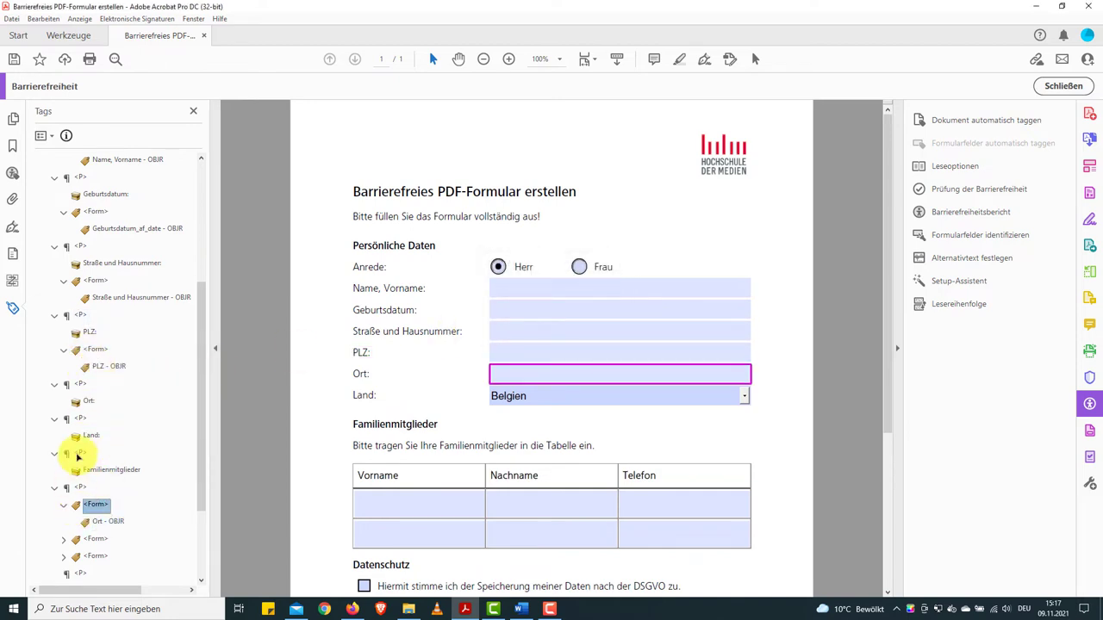
drag(84, 511, 84, 409)
- Group the Land field's Form tag with the Land: label in one <P> tag
click(63, 540)
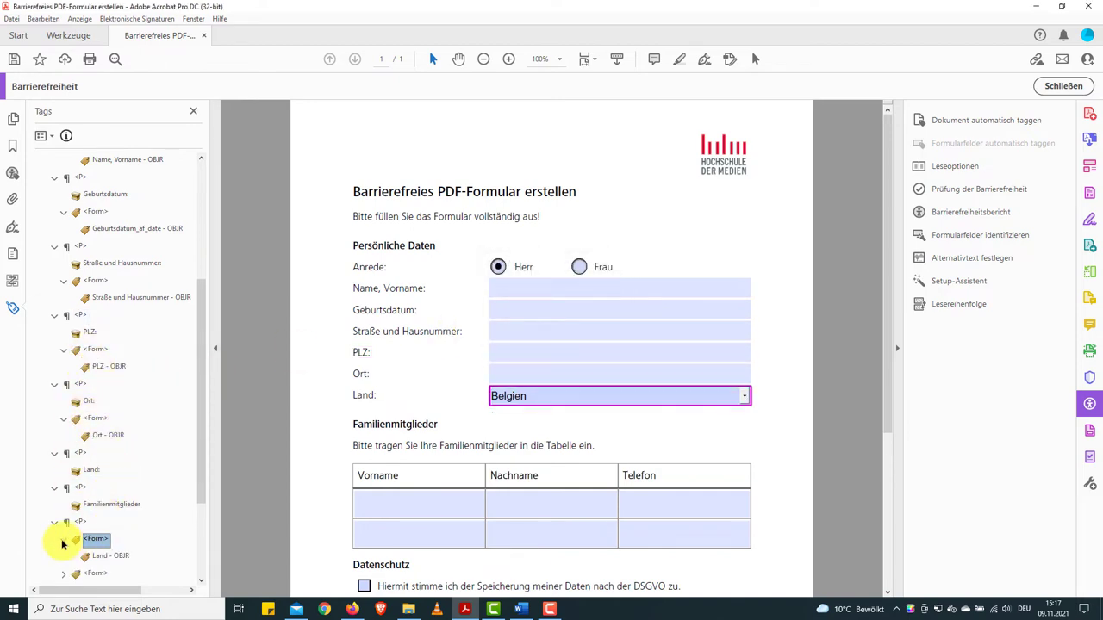
drag(81, 538, 79, 478)
click(64, 489)
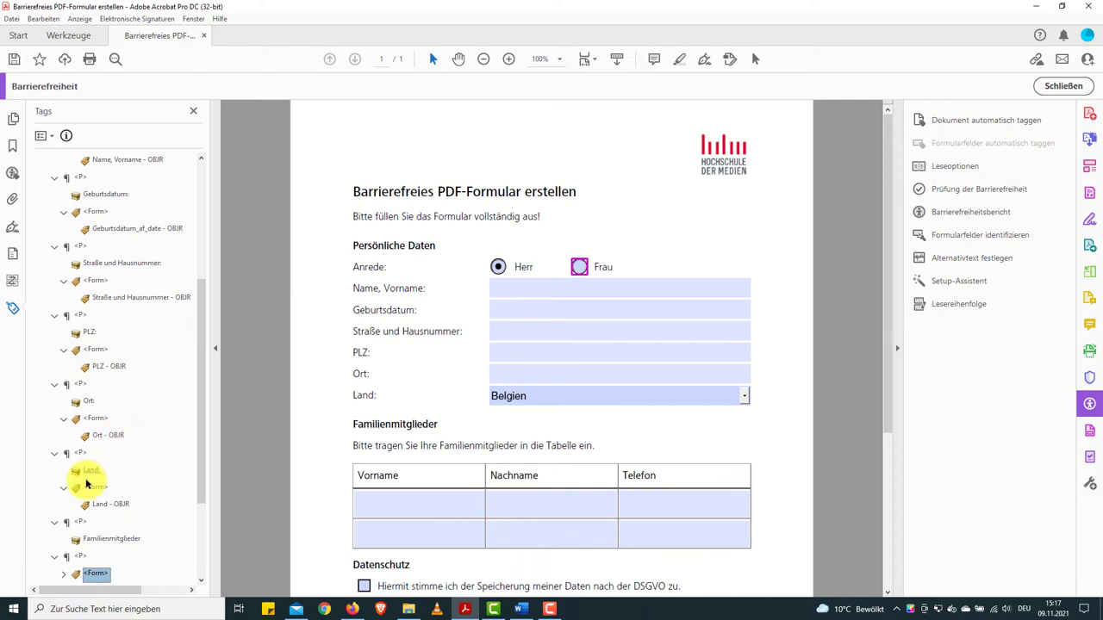
click(95, 487)
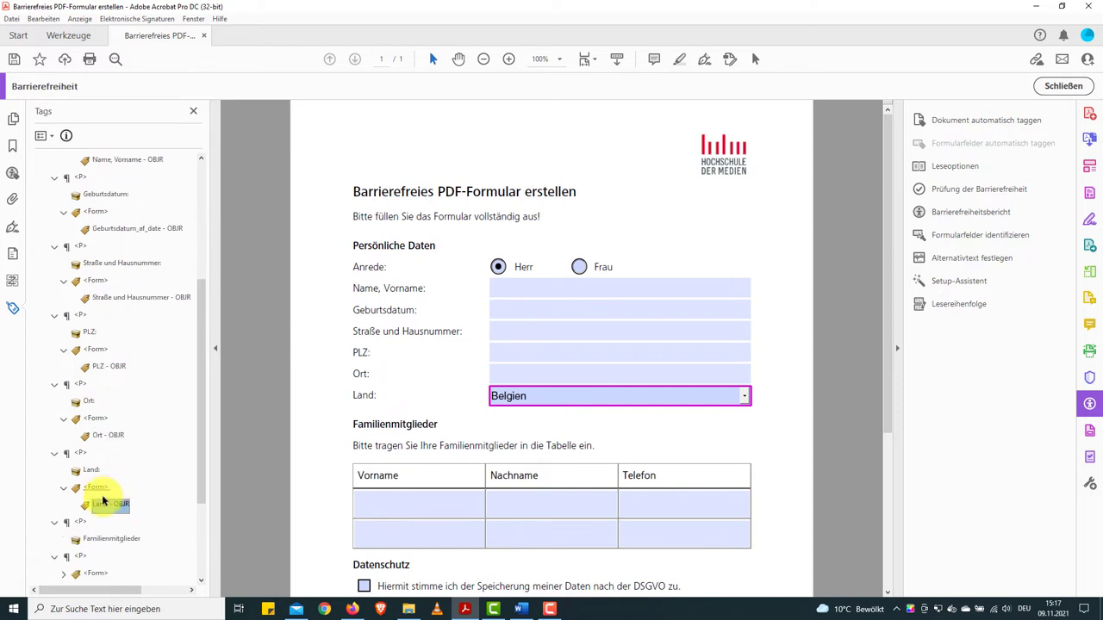
key(Up)
key(Up)
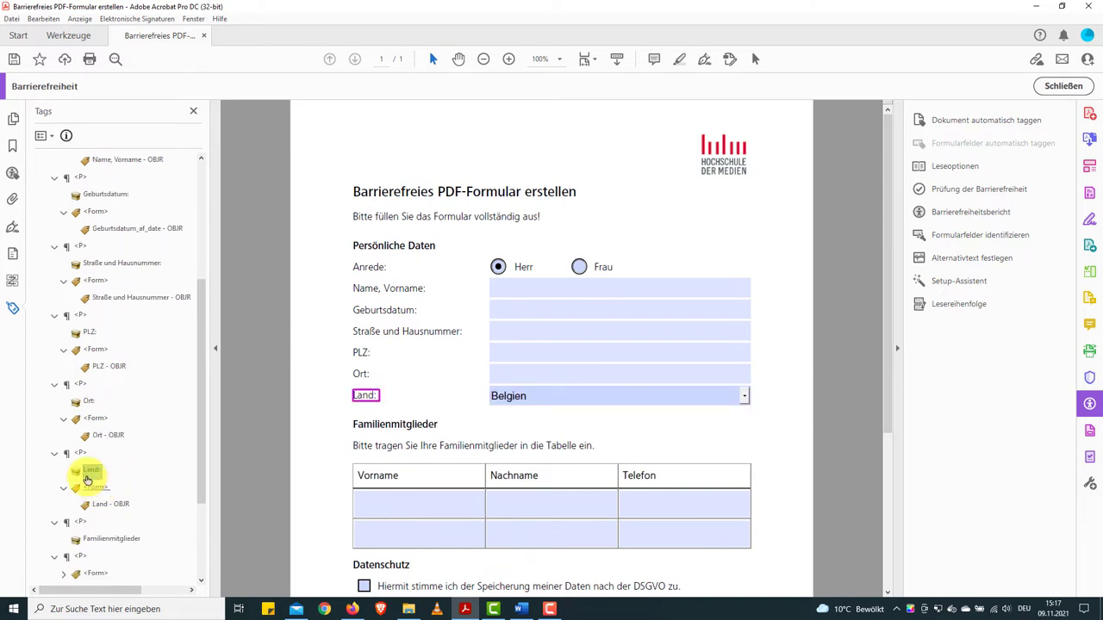
mouse_move(97, 491)
mouse_down()
mouse_move(83, 456)
mouse_move(71, 530)
mouse_up()
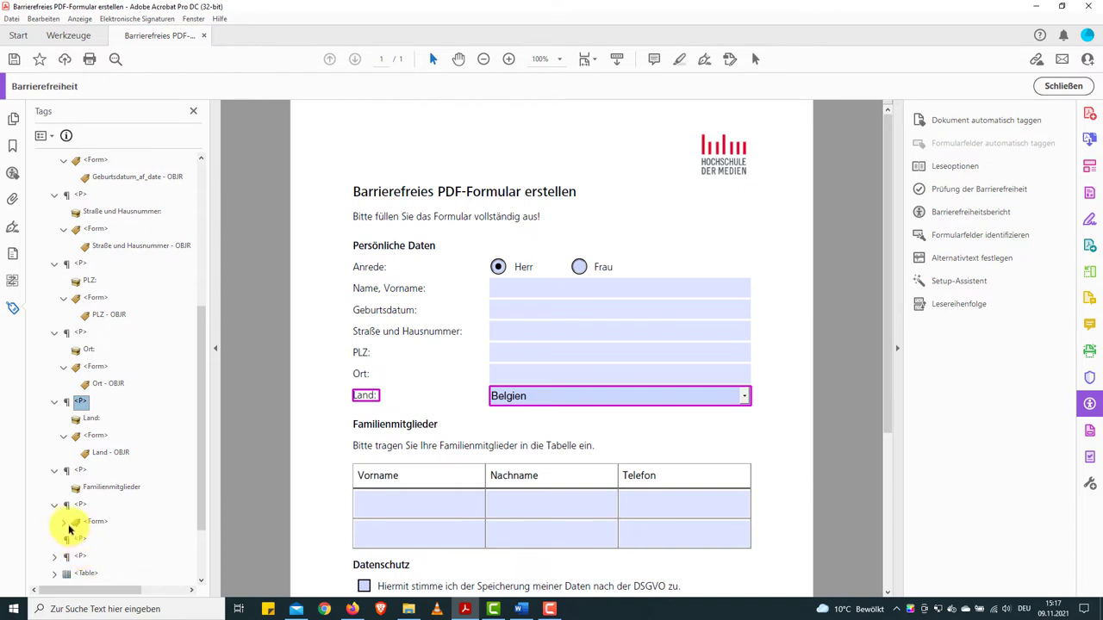
drag(71, 530, 94, 143)
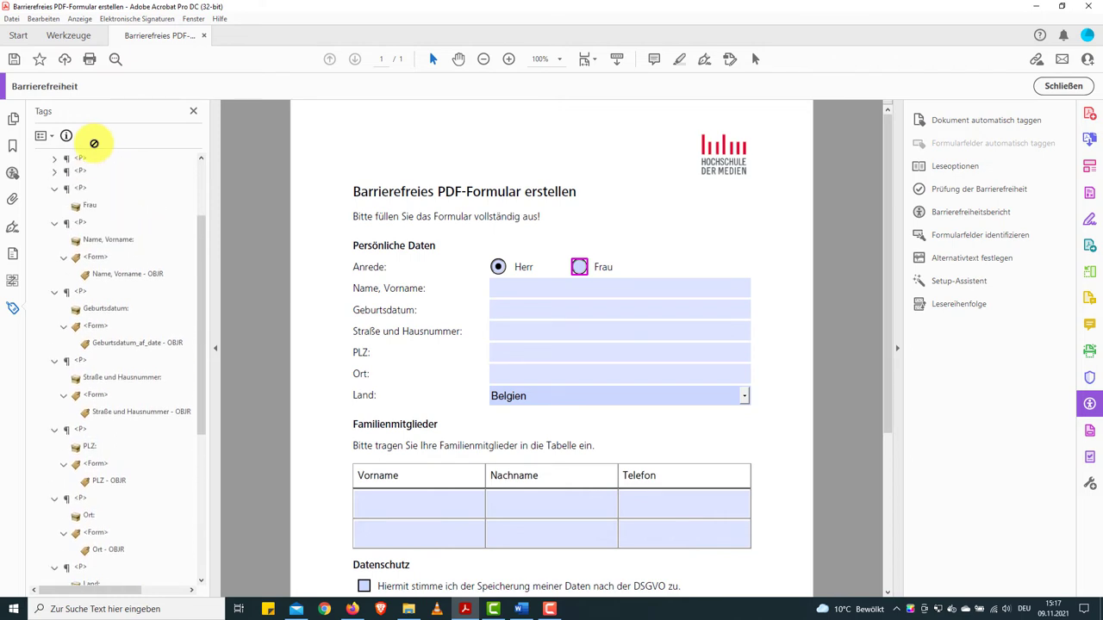
- Collapse the Frau, Name, Vorname and Geburtsdatum paragraph and Form tags
drag(94, 143, 81, 220)
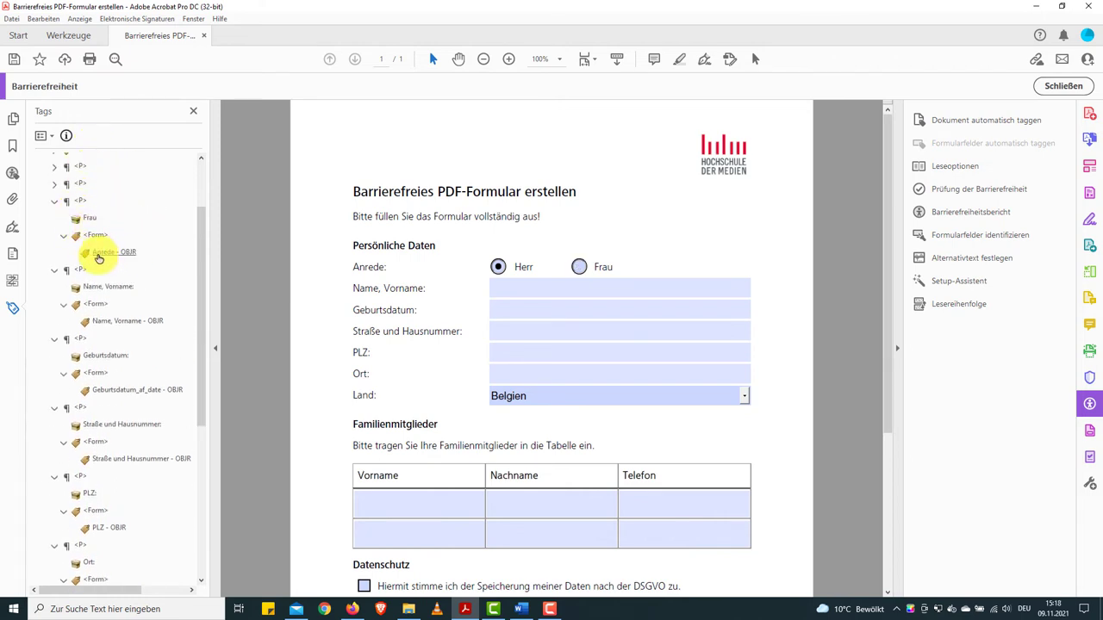
click(63, 237)
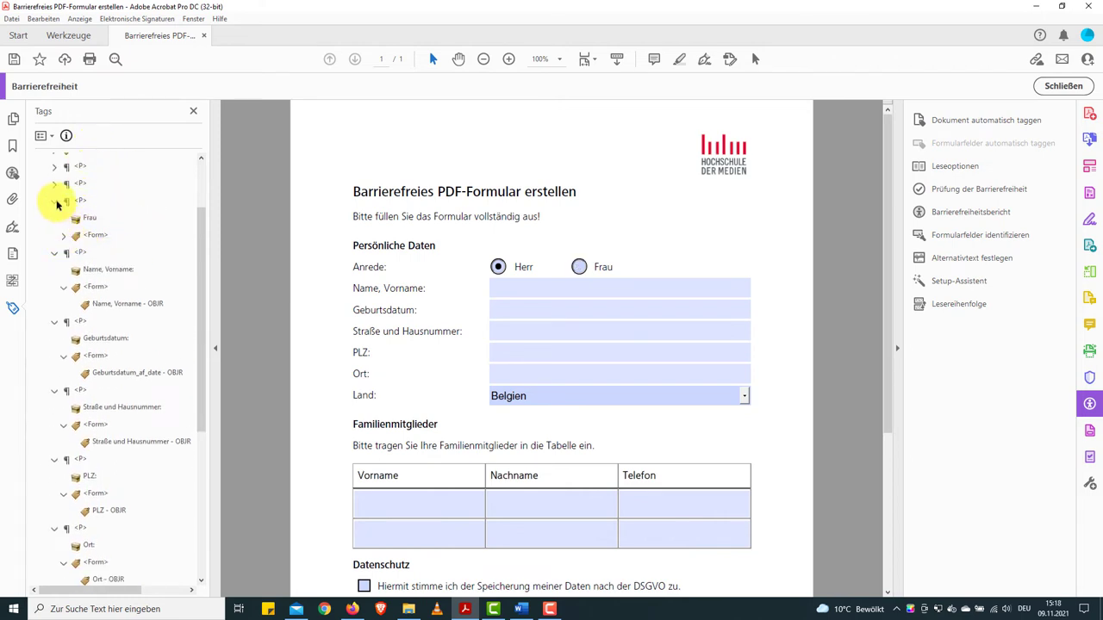
click(63, 287)
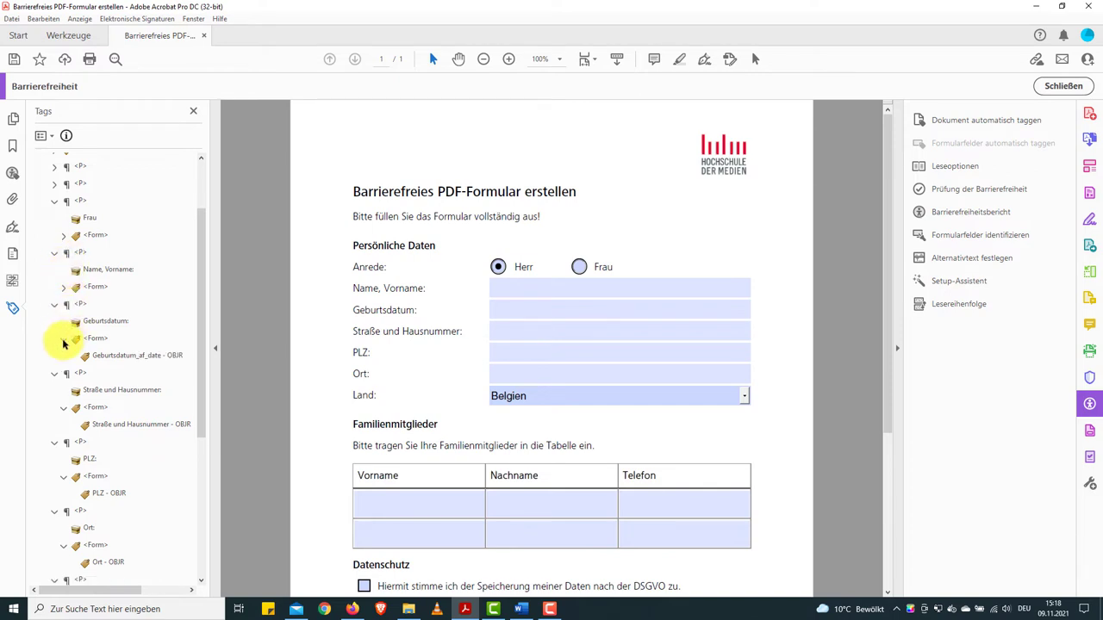
click(63, 339)
click(54, 253)
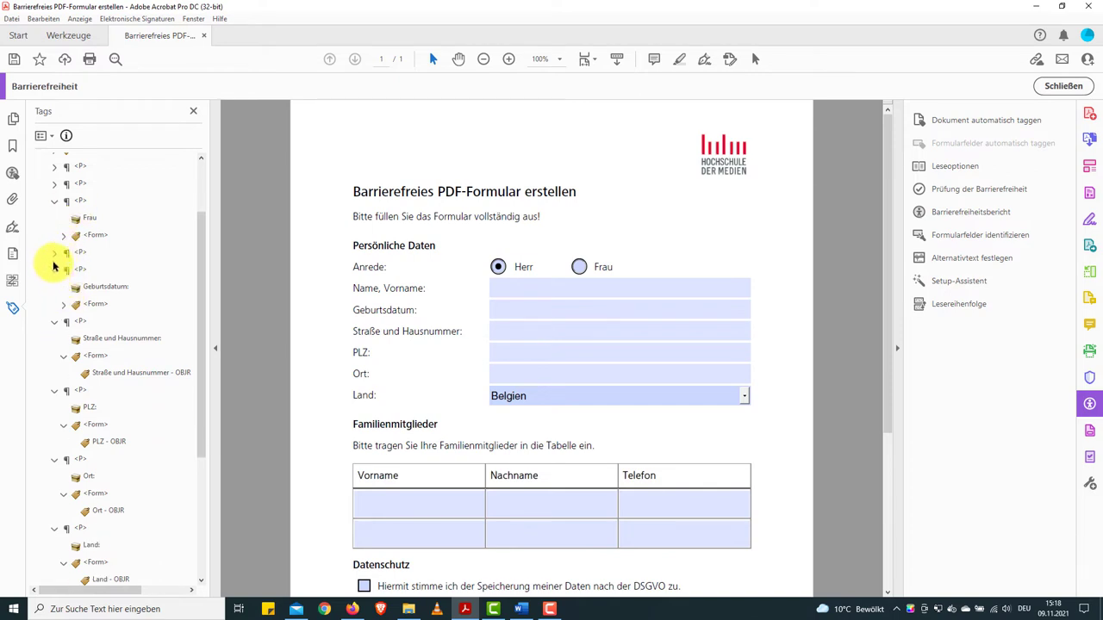
click(55, 270)
click(54, 200)
click(80, 204)
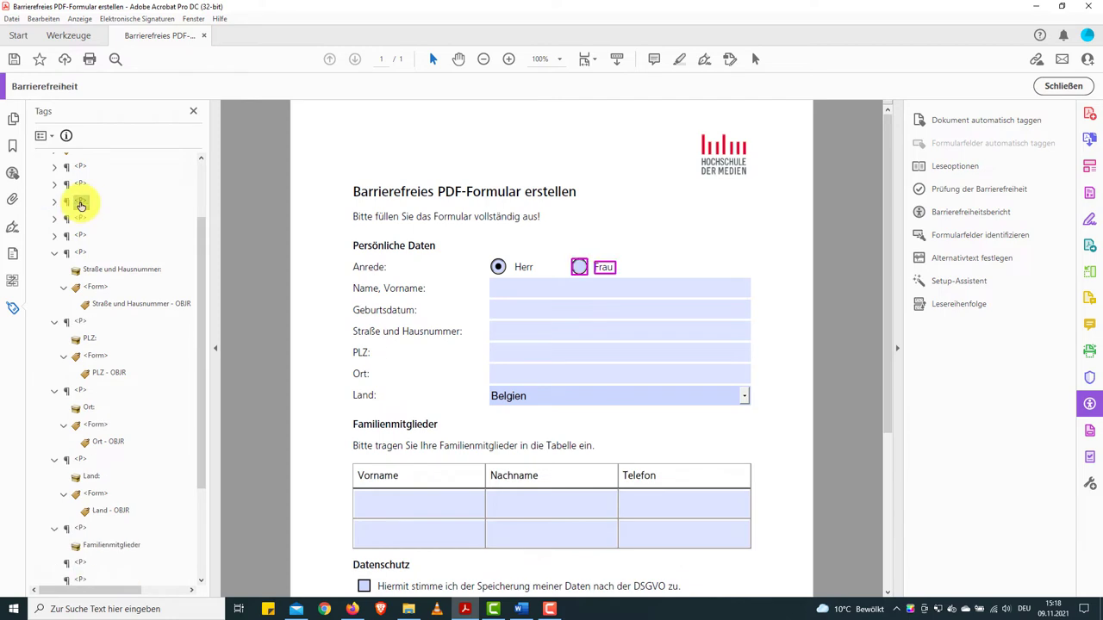
- Verify the PLZ, Straße und Hausnummer, Ort and Land paragraphs, collapsing each one
key(Up)
key(Up)
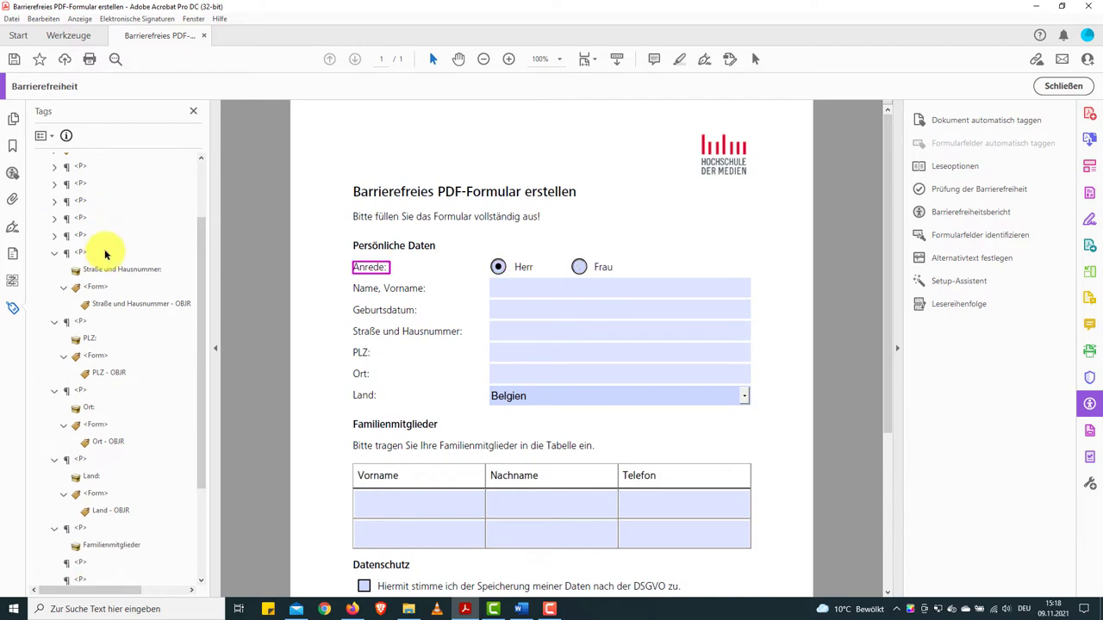
key(Down)
key(Down)
key(Down)
key(Down)
key(Down)
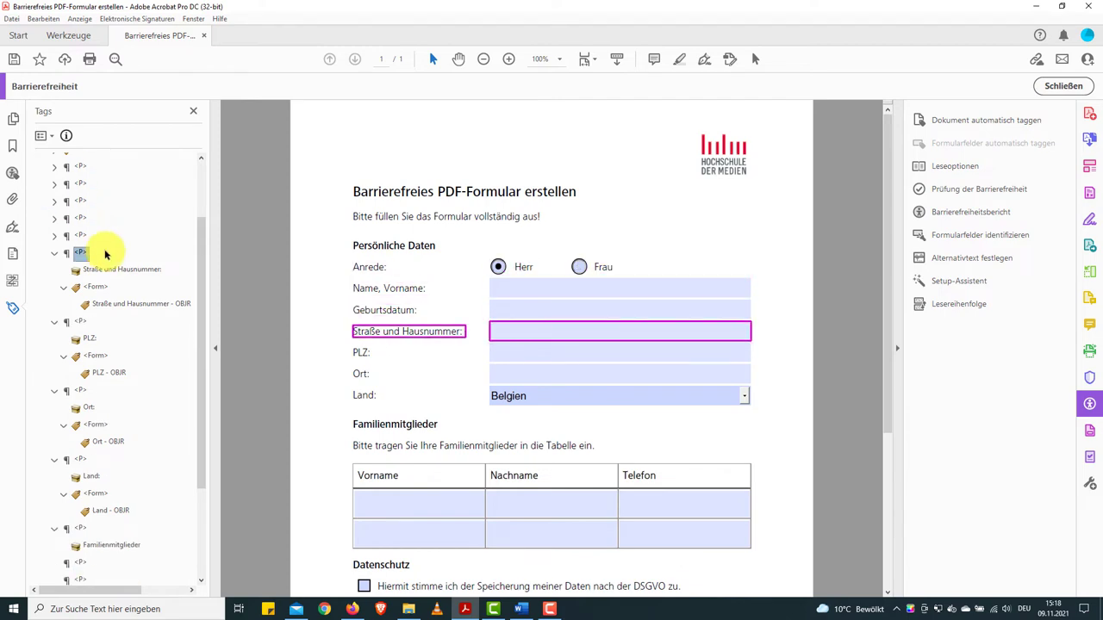
key(Down)
key(Down)
key(Down)
key(Down)
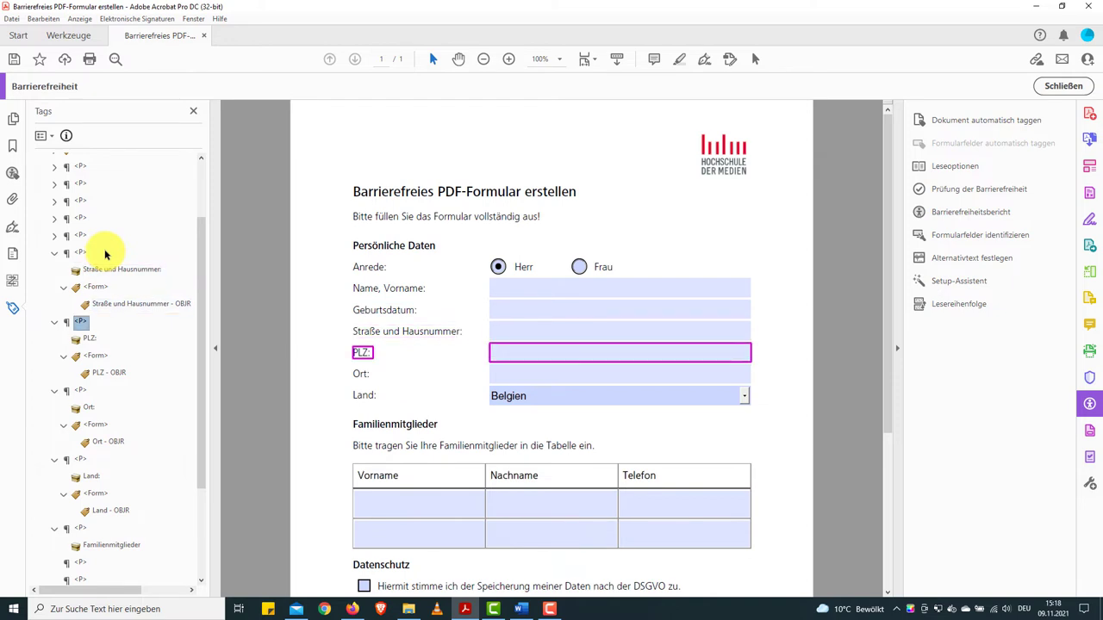
key(Down)
key(Down)
click(54, 321)
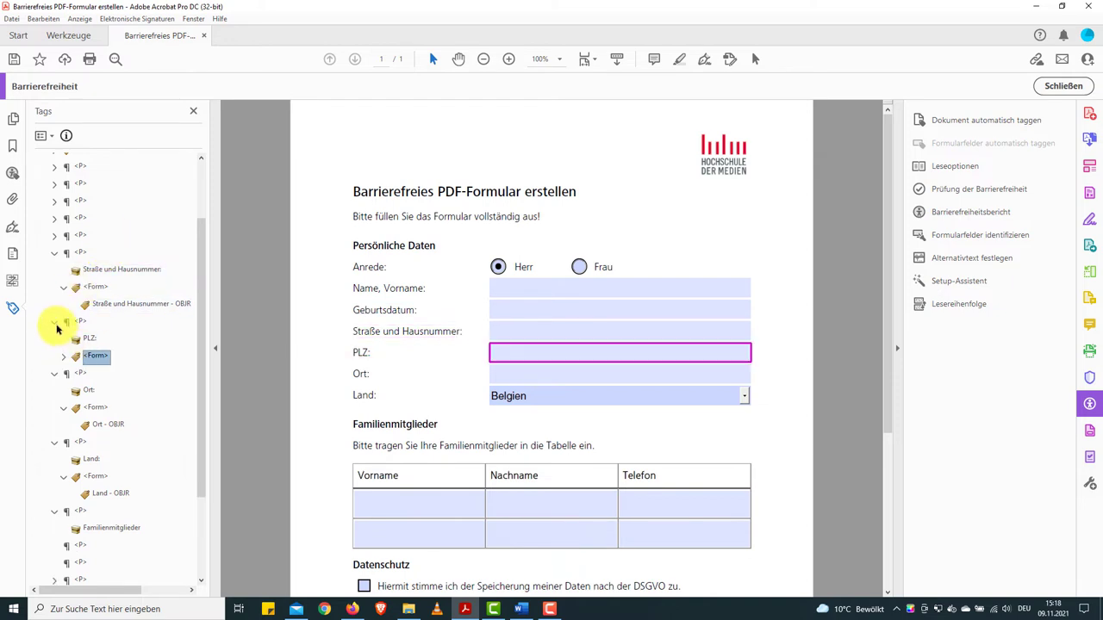
click(54, 252)
click(55, 283)
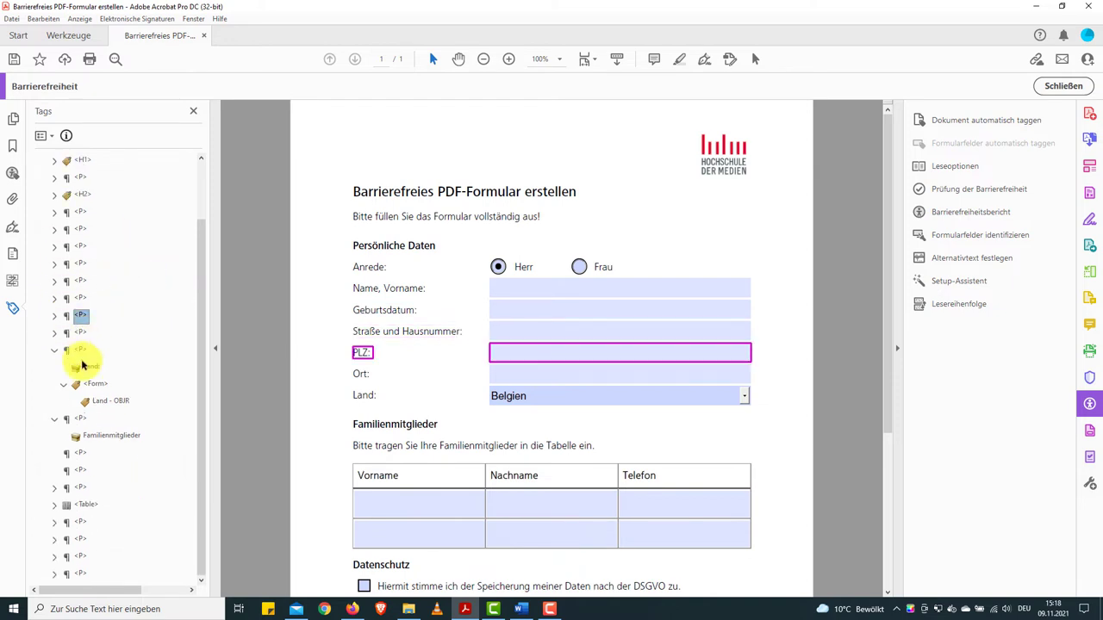
key(Down)
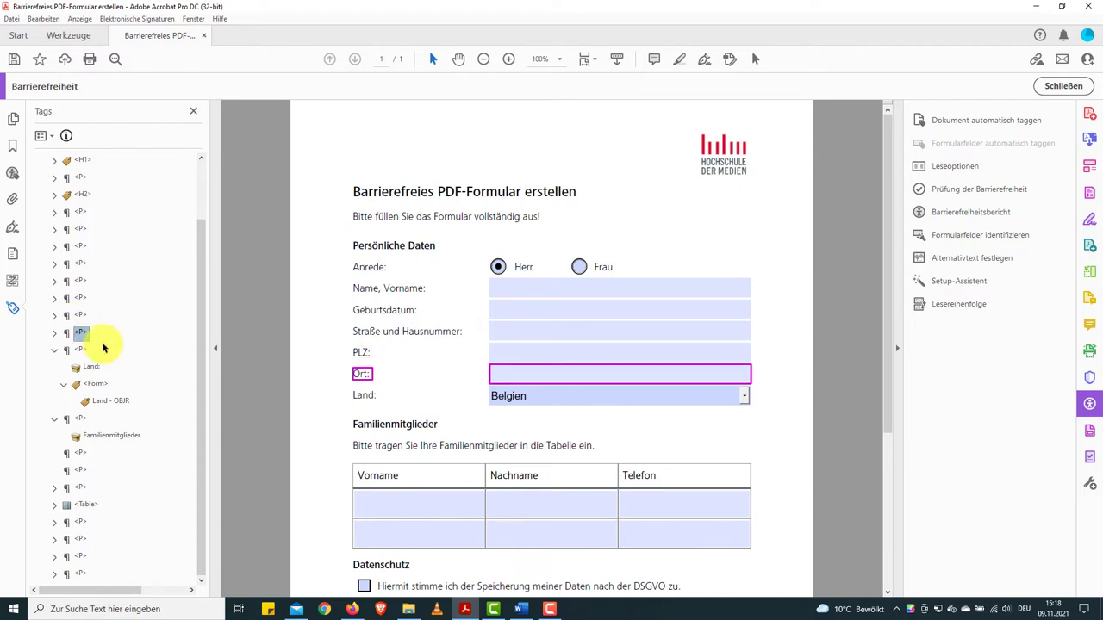
click(57, 350)
- Retag the Familienmitglieder paragraph as <H2> and collapse it
click(79, 419)
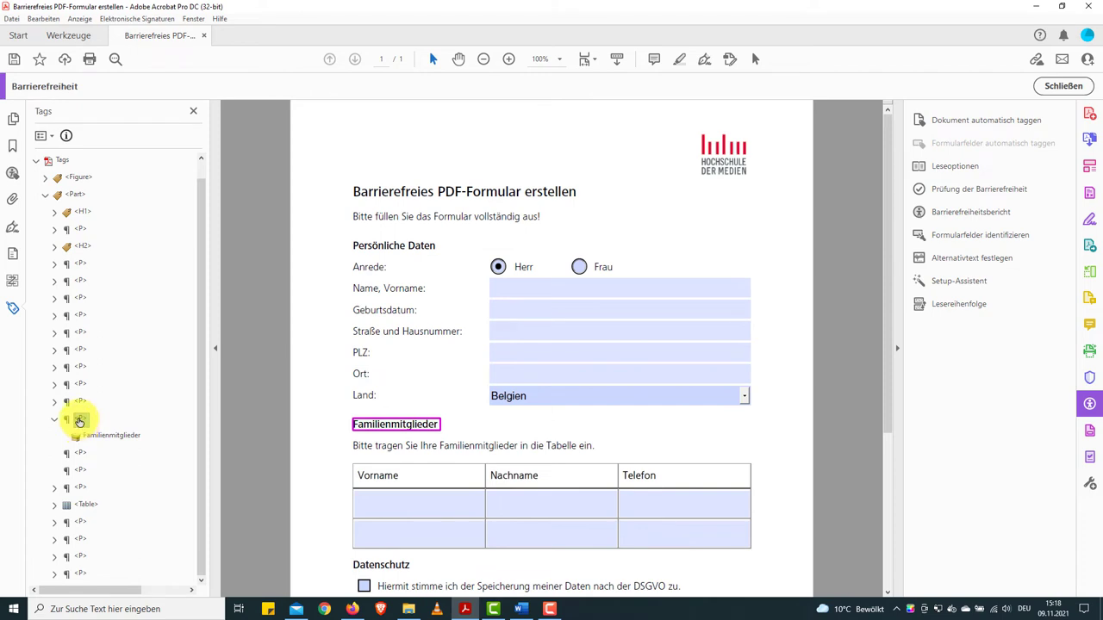
click(76, 403)
click(78, 423)
text(H2)
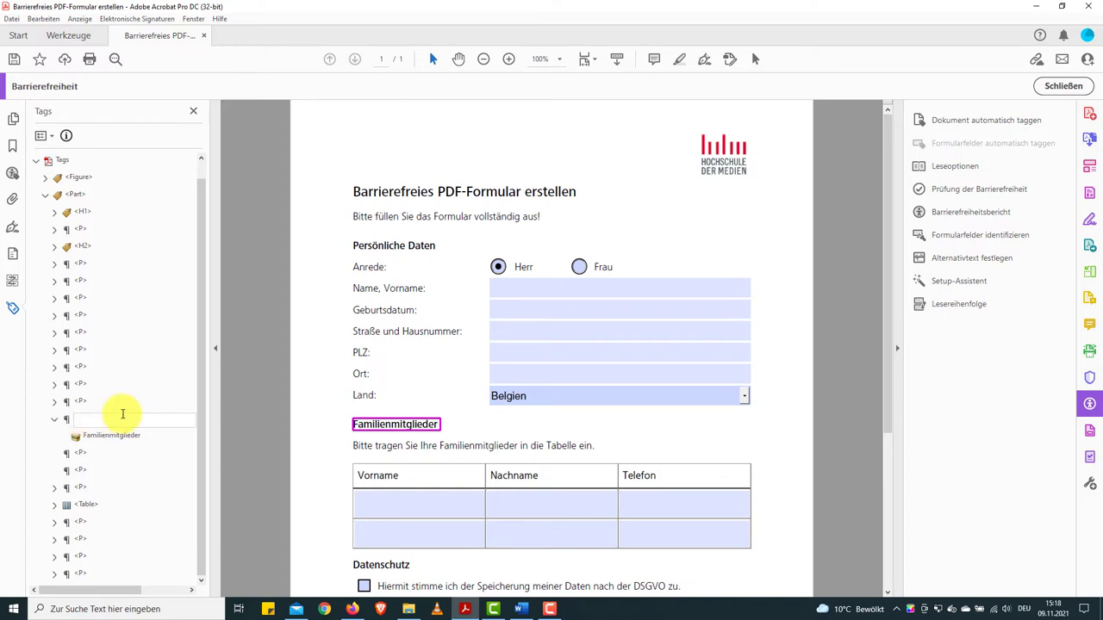
click(54, 419)
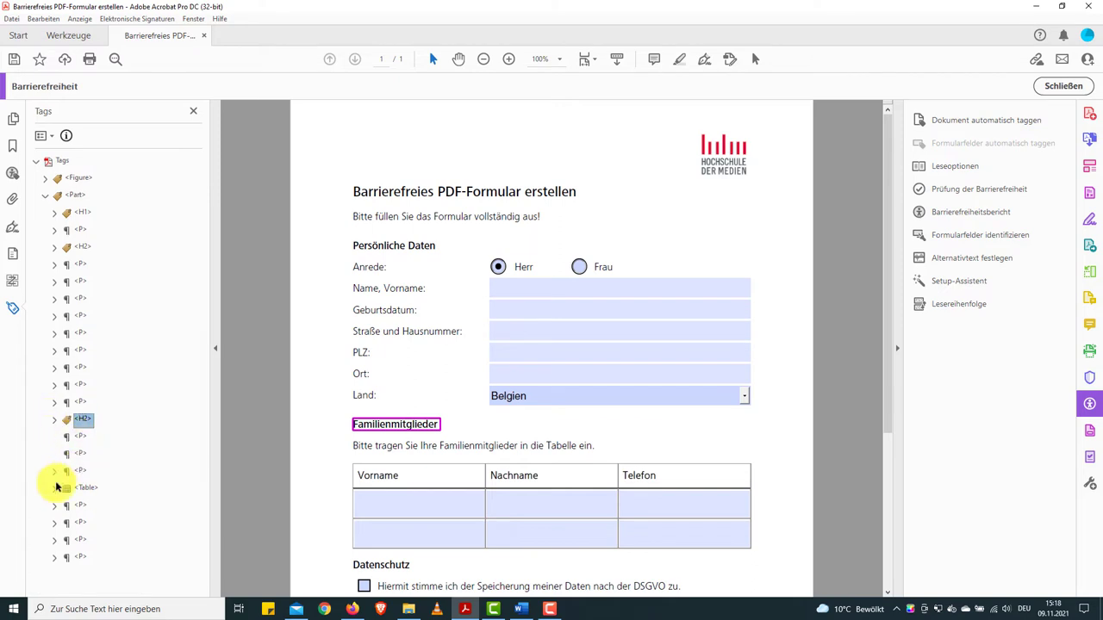
click(54, 488)
- Expand the table's header row and both data rows in the Tags panel
click(91, 479)
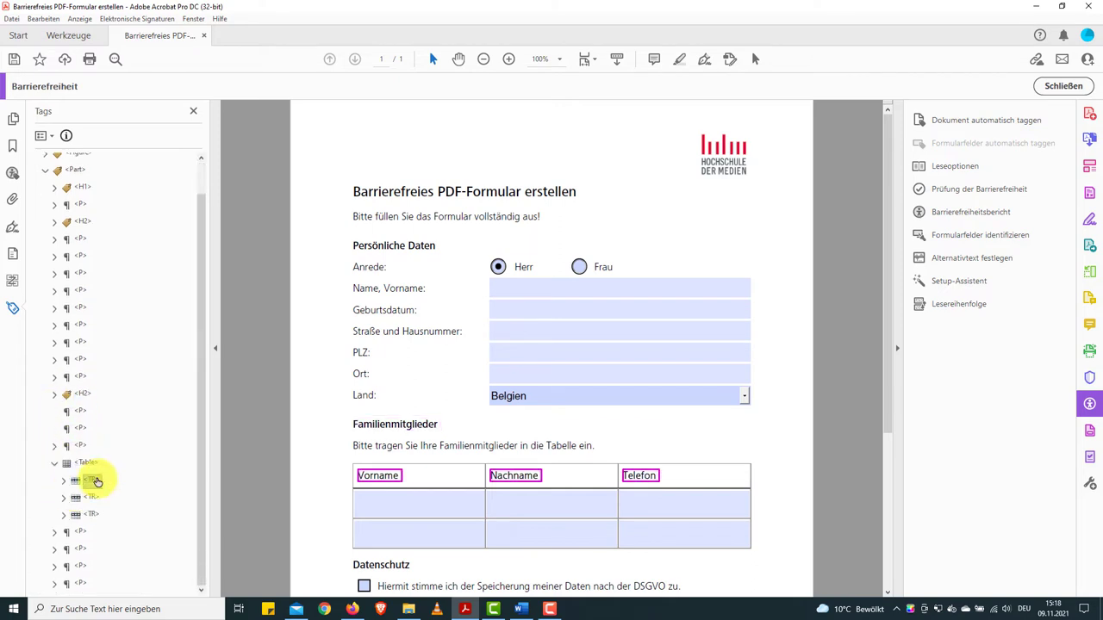
click(63, 480)
scroll(61, 517, down, 1)
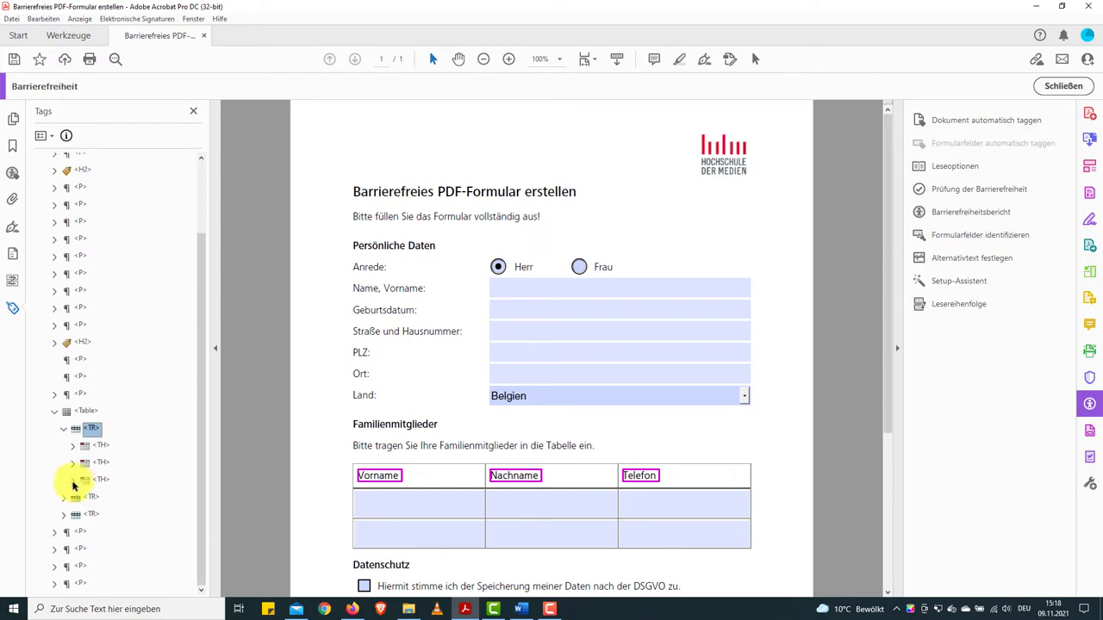
click(63, 497)
click(63, 515)
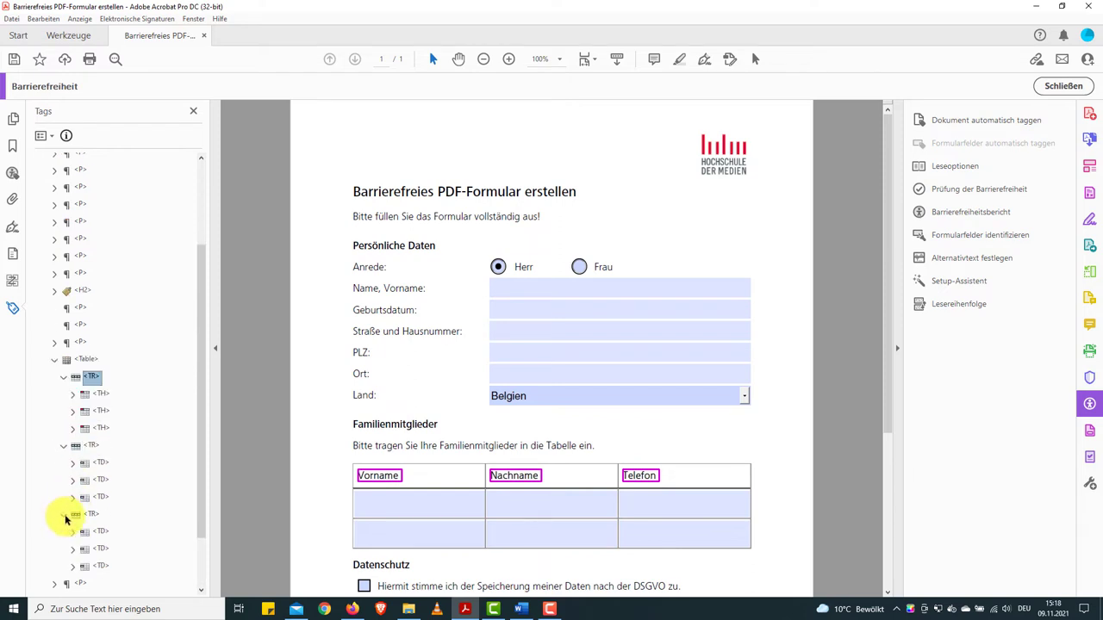
- Inspect the Vorname, Nachname and Telefon header cells and their text
drag(84, 395, 100, 400)
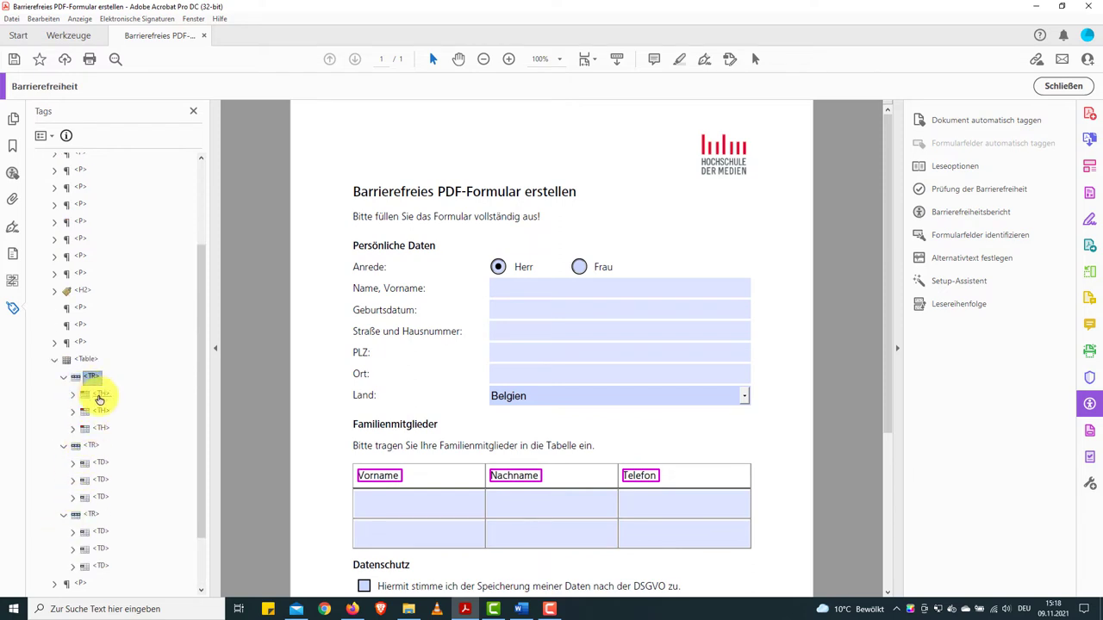
click(95, 393)
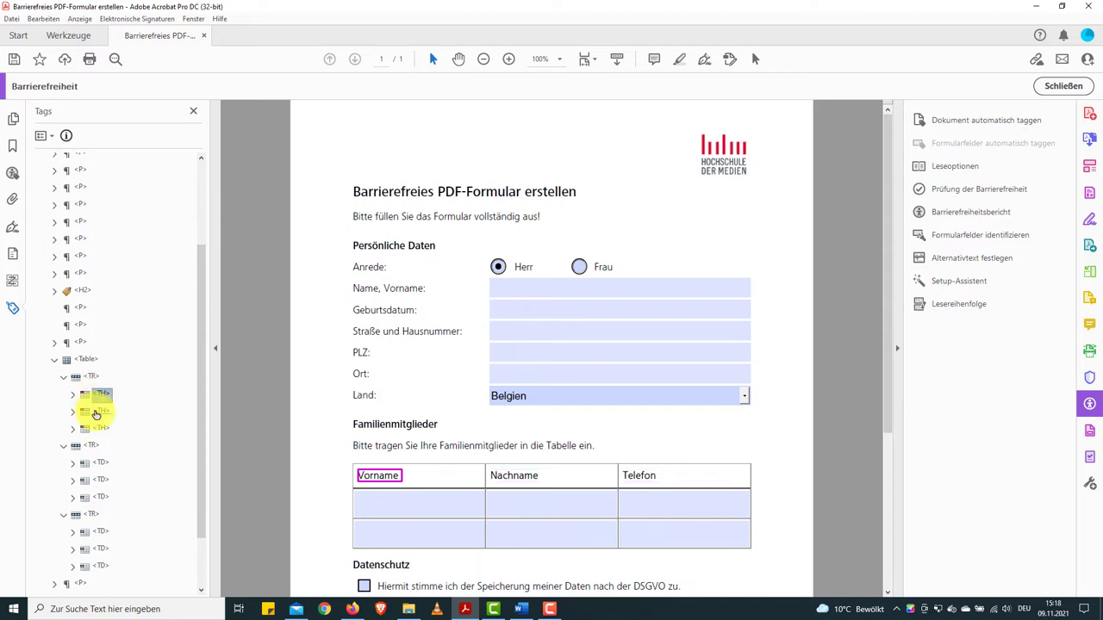
click(95, 412)
click(96, 428)
drag(96, 429, 74, 394)
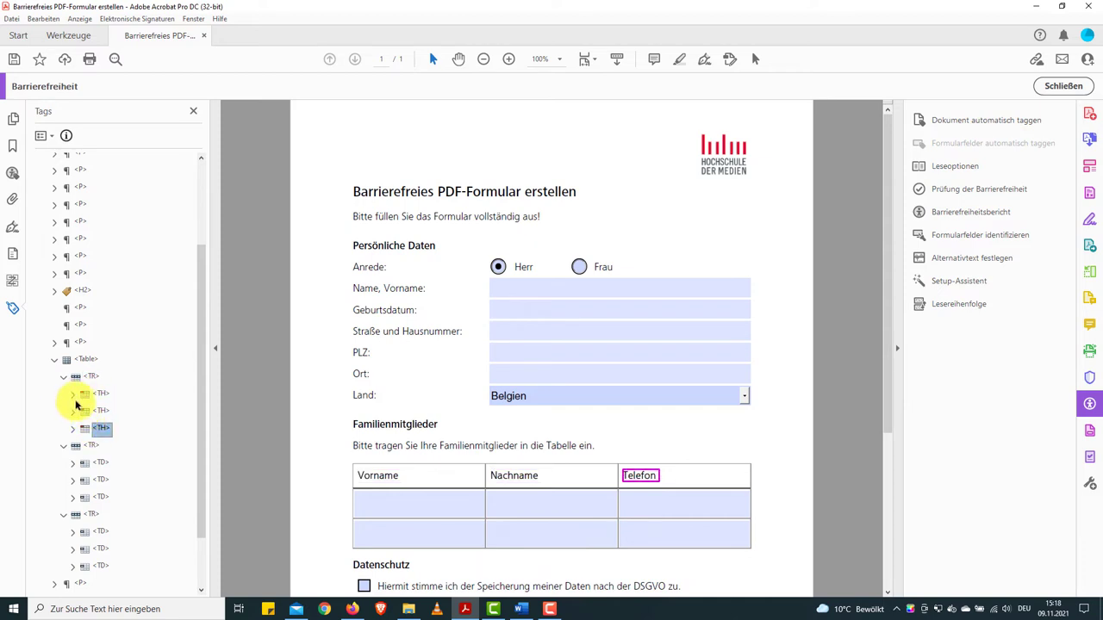
click(73, 394)
click(73, 429)
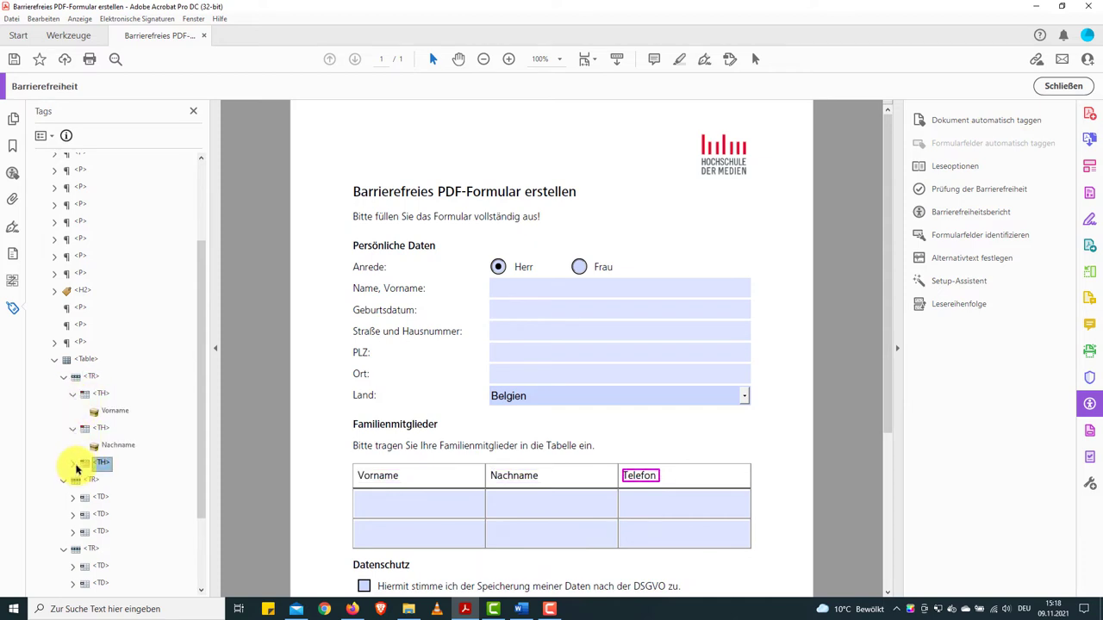
click(73, 462)
- Expand every data cell in the first and second data rows
scroll(77, 457, down, 2)
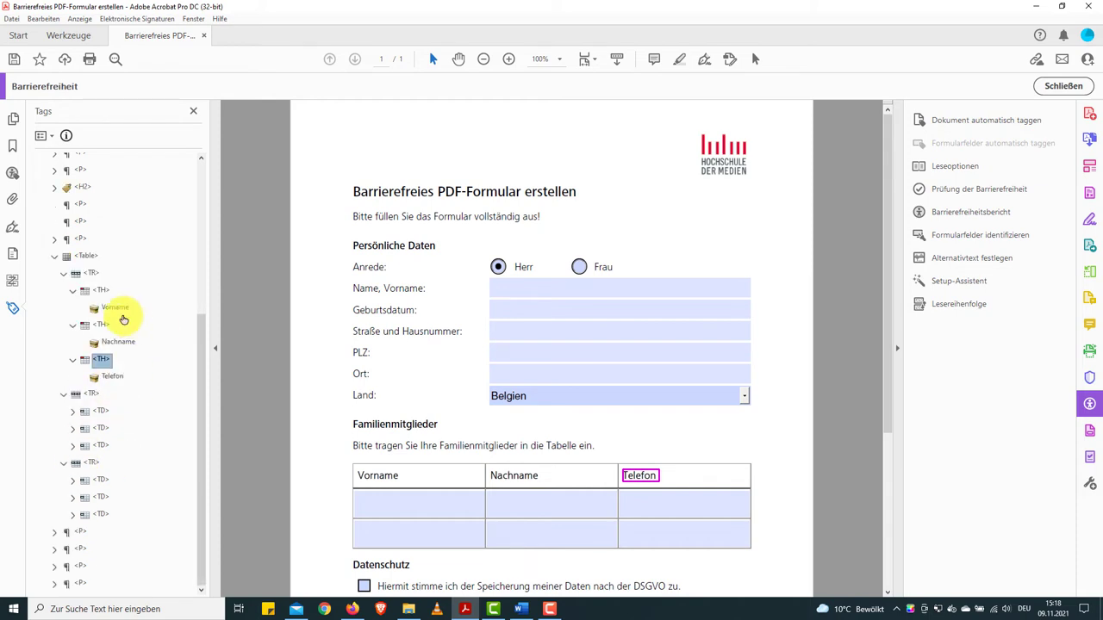
click(73, 412)
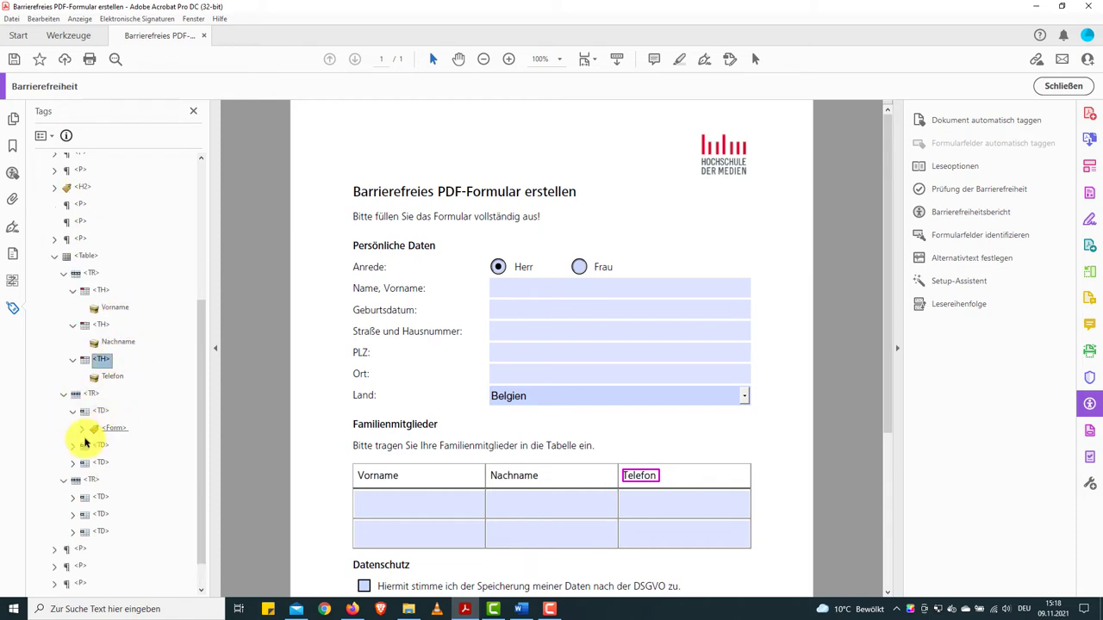
click(73, 445)
click(73, 481)
scroll(78, 482, down, 1)
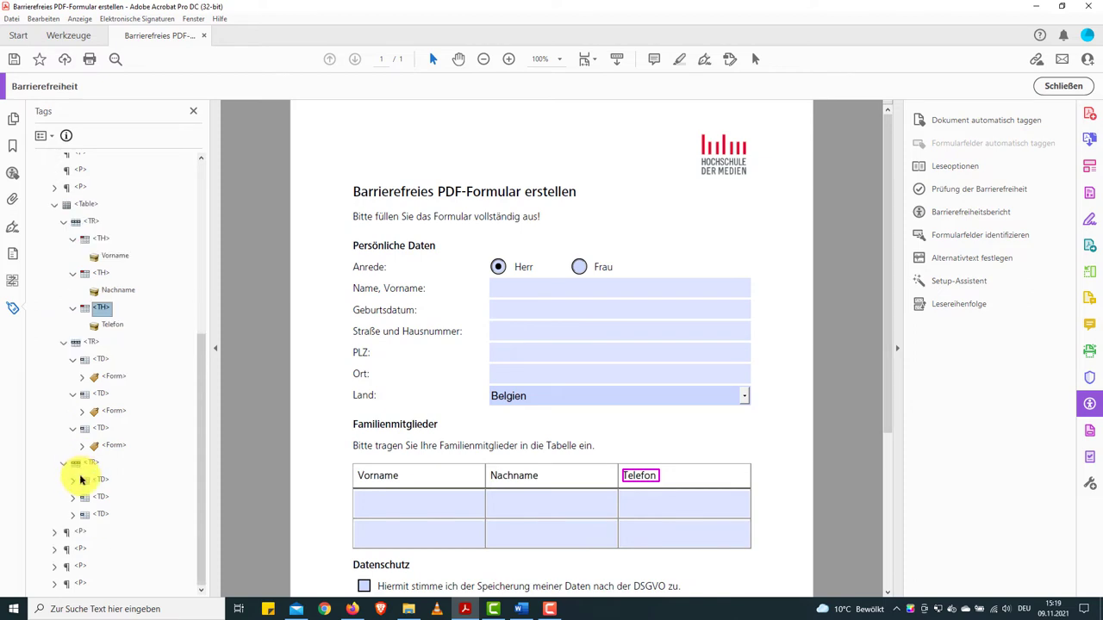
click(73, 480)
click(72, 514)
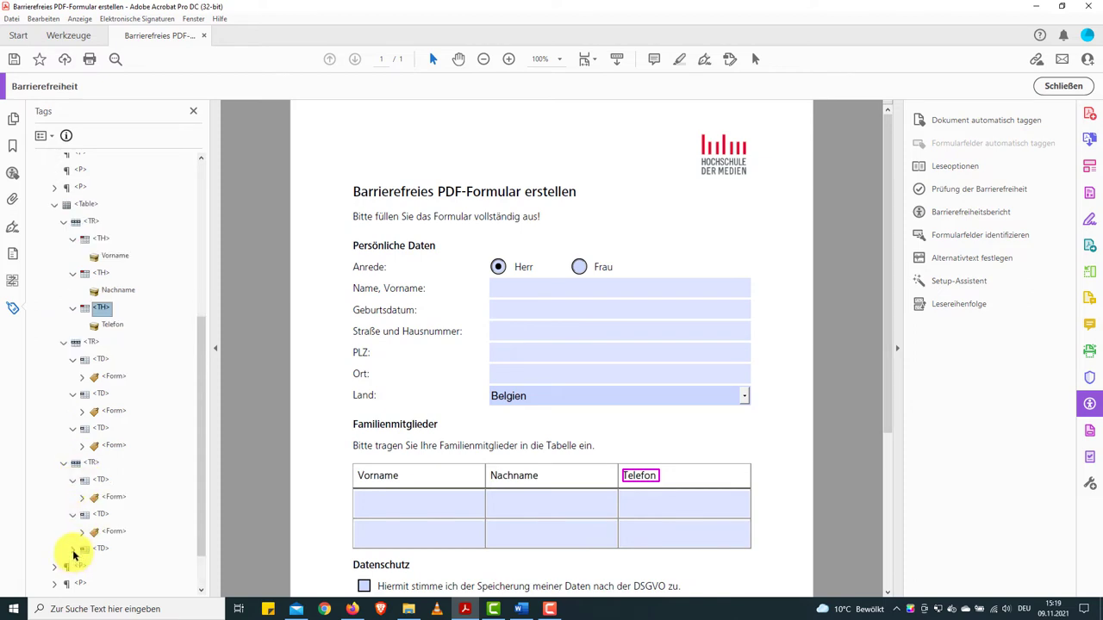
click(73, 550)
- Confirm row one's cells hold the Vorname, Nachname and Telefon Zeile 1 field tags
click(82, 377)
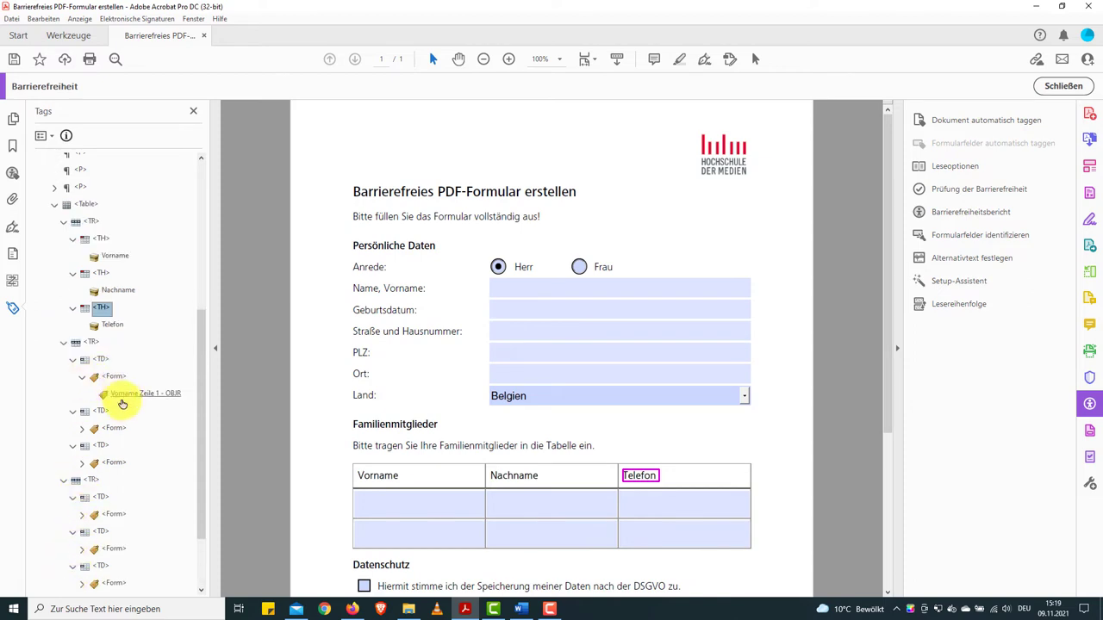
click(120, 394)
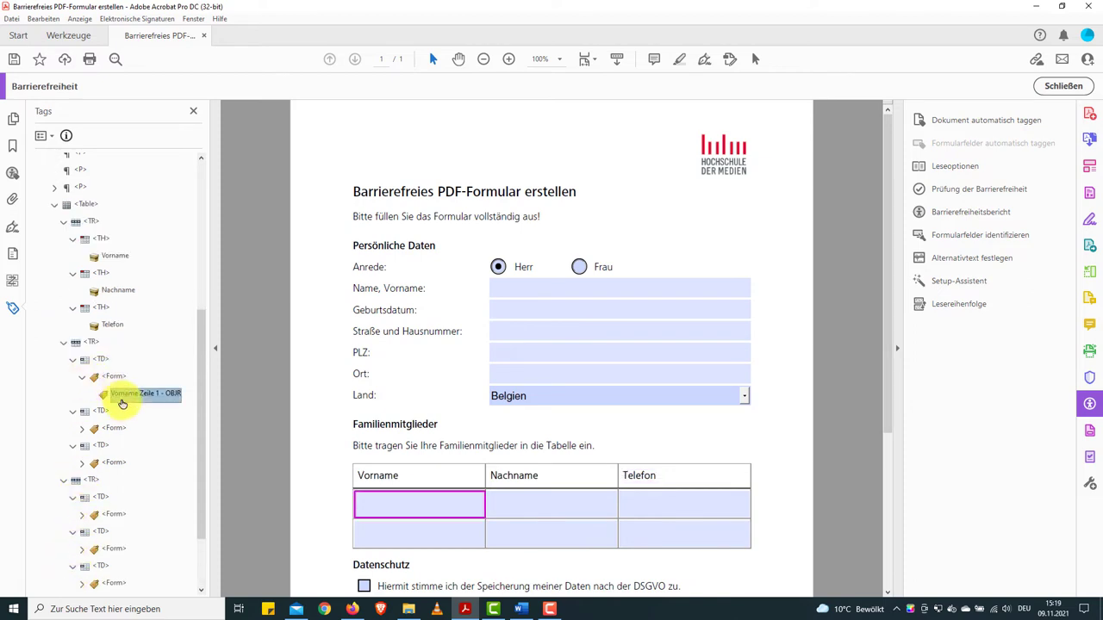
click(81, 429)
click(116, 446)
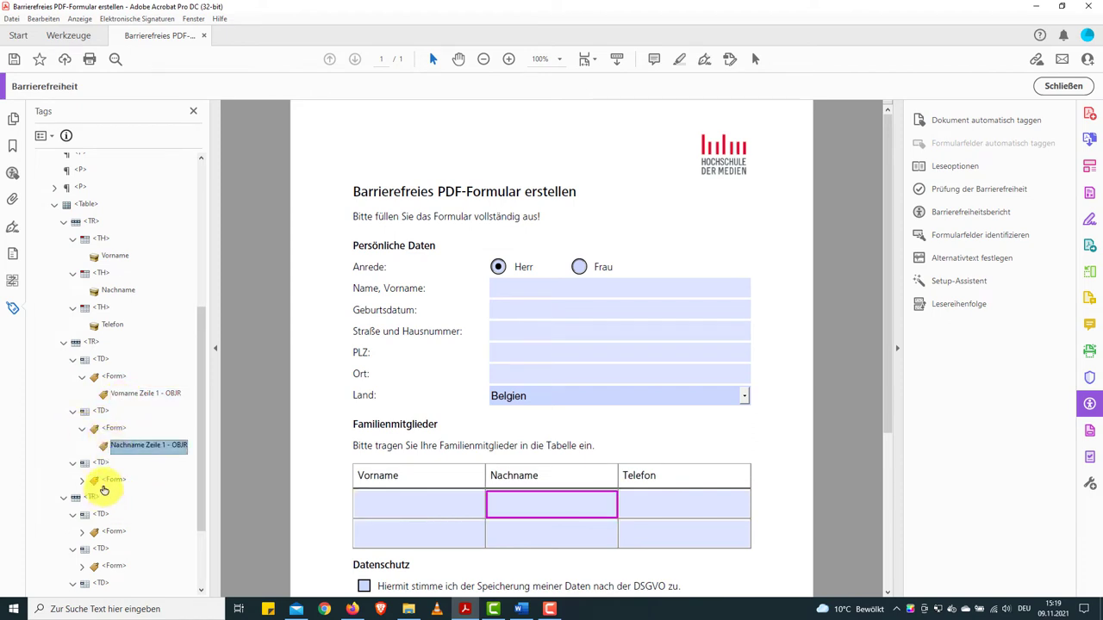
click(102, 485)
- Confirm row two's cells hold the Vorname, Nachname and Telefon Zeile 2 field tags
scroll(95, 484, down, 1)
click(83, 480)
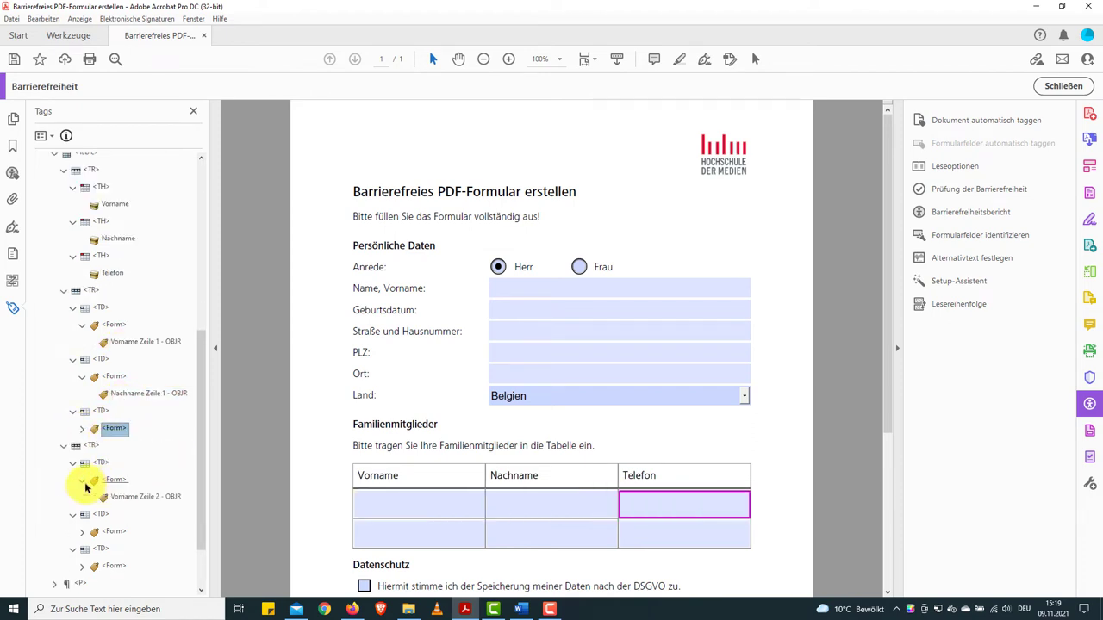
click(120, 497)
scroll(121, 498, down, 1)
click(112, 480)
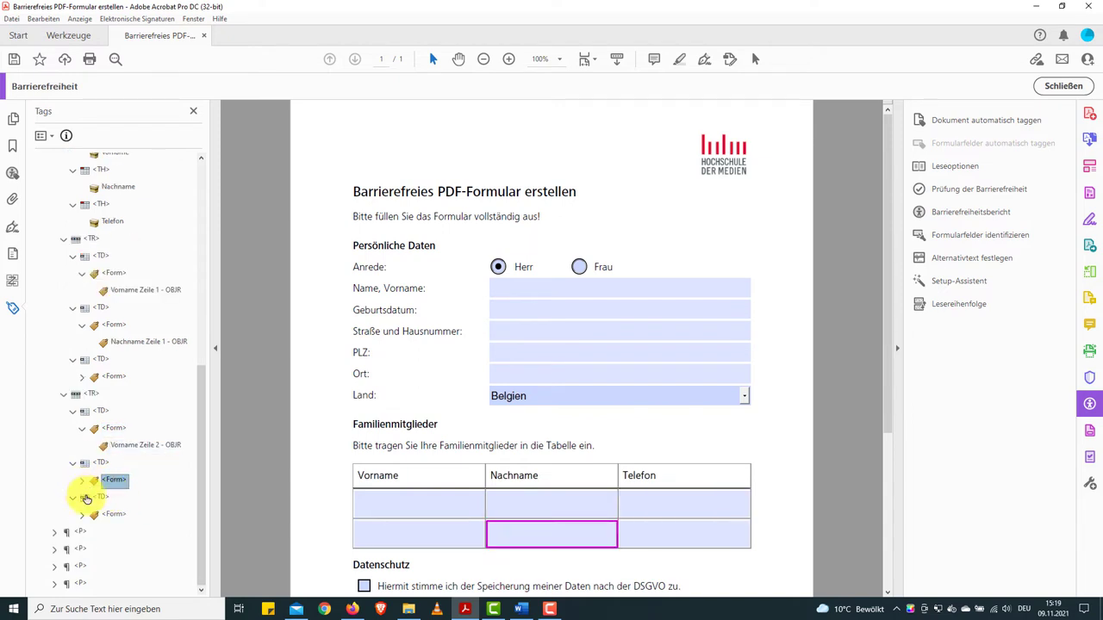
click(110, 515)
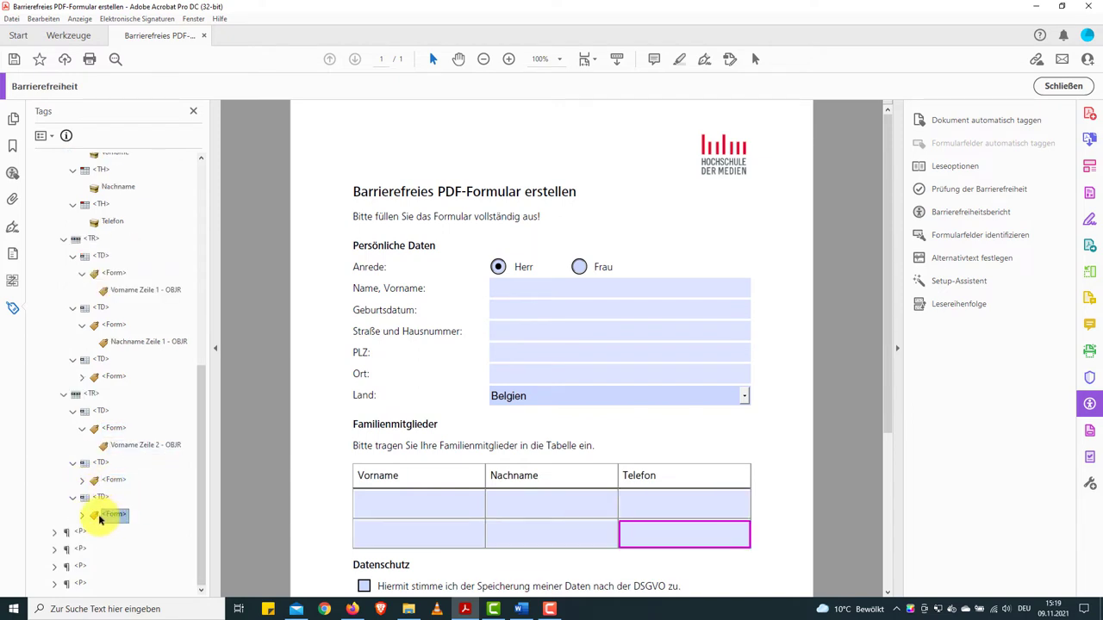
click(81, 532)
scroll(475, 492, down, 1)
scroll(469, 487, down, 4)
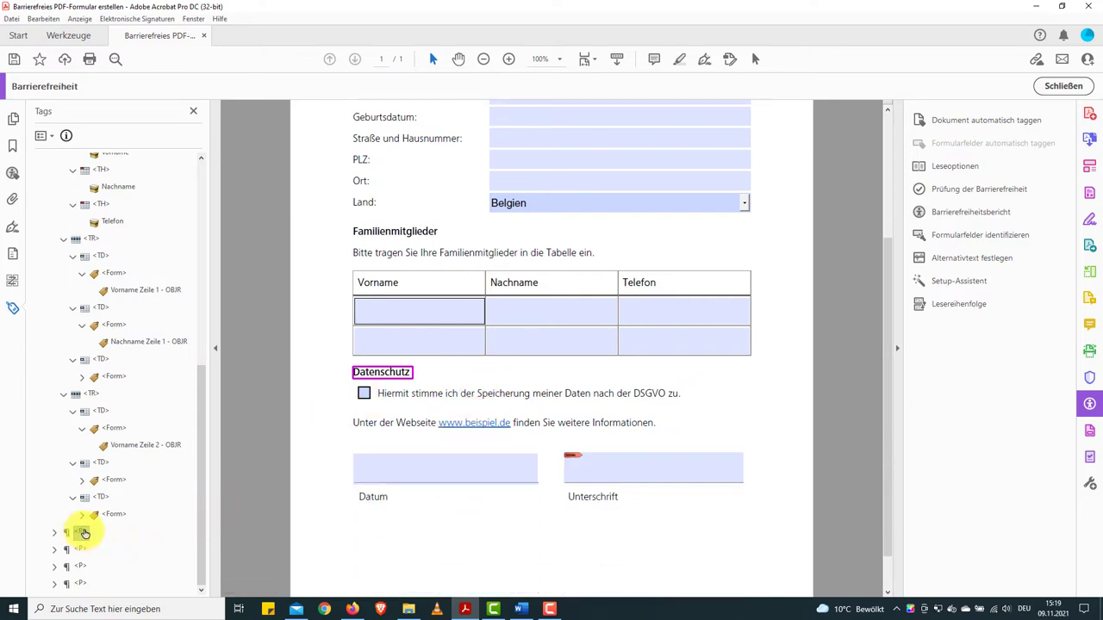
- Rename the Datenschutz paragraph tag to H2
drag(85, 534, 119, 525)
text(H2)
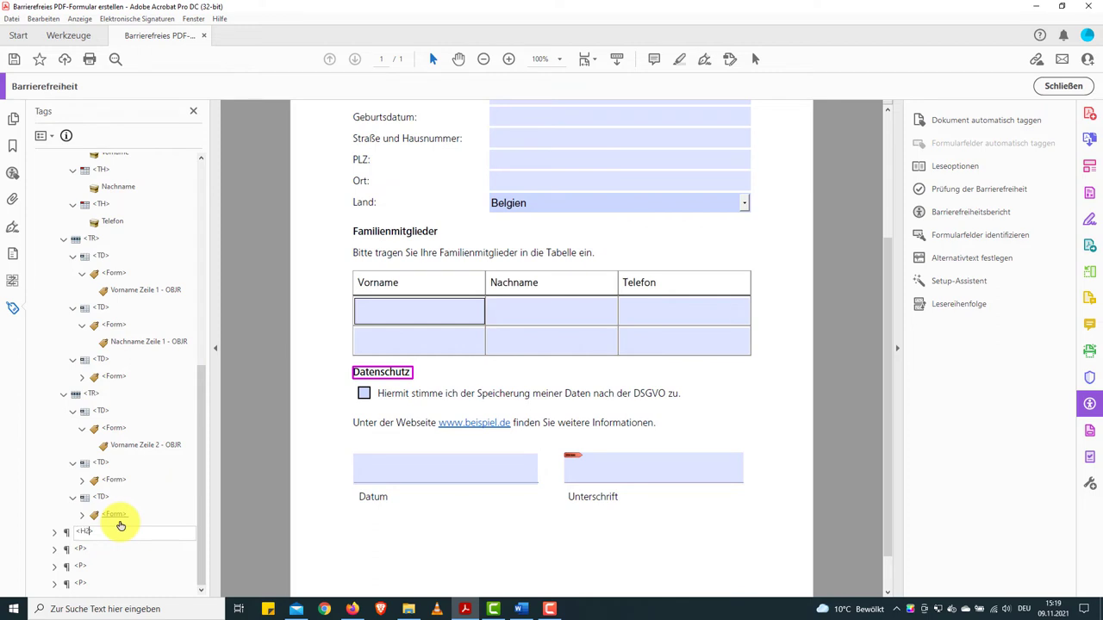
right_click(80, 531)
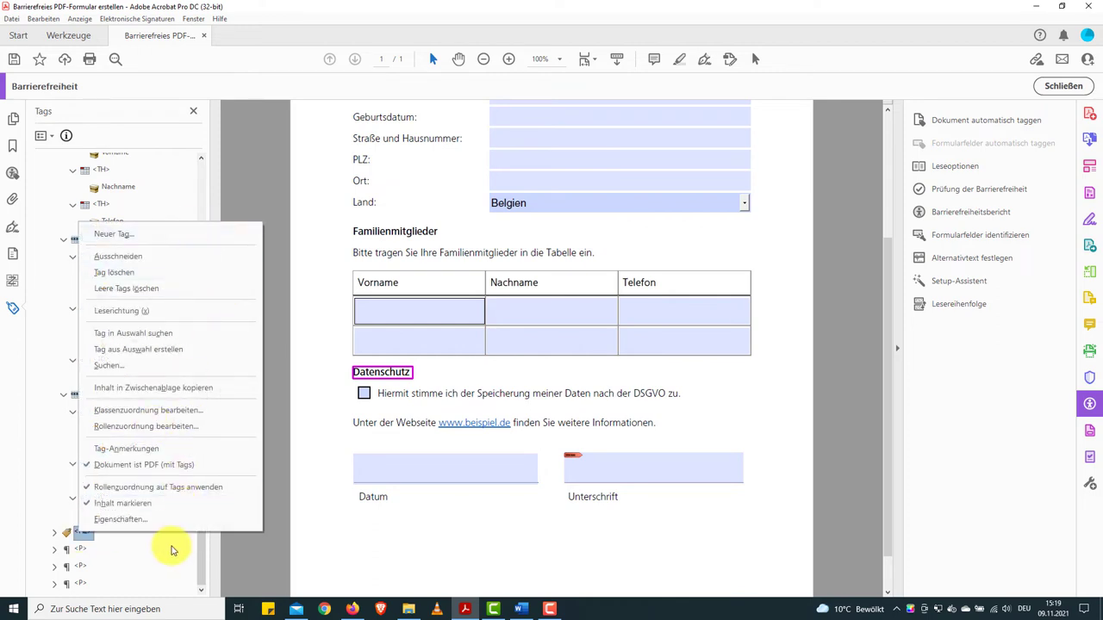
click(160, 546)
- Select and expand the consent paragraph tag below the Datenschutz heading
click(81, 550)
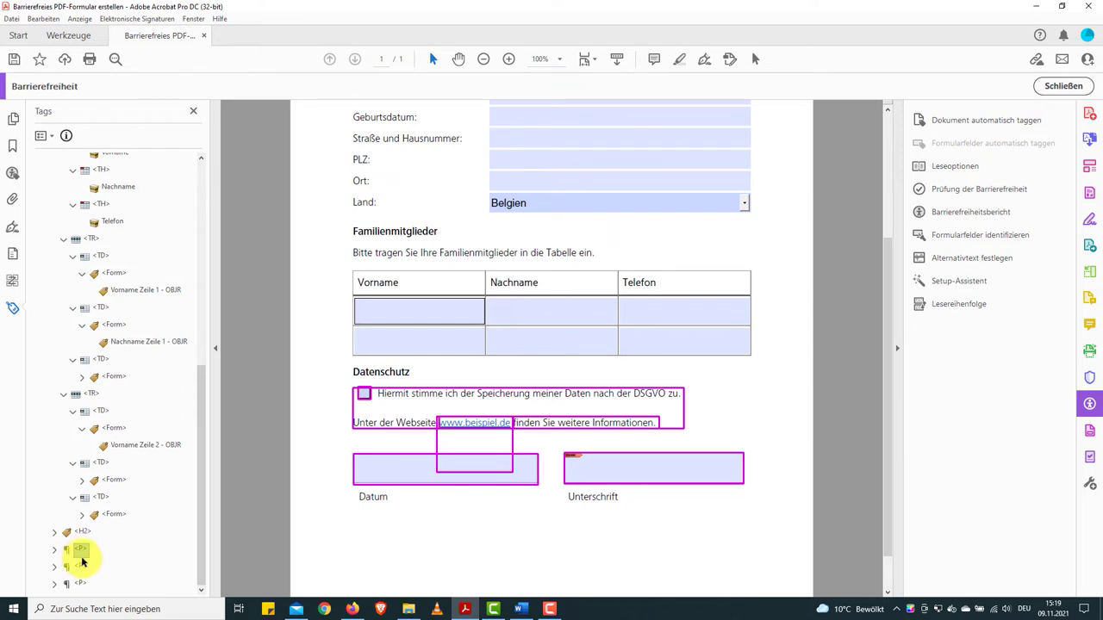
click(55, 550)
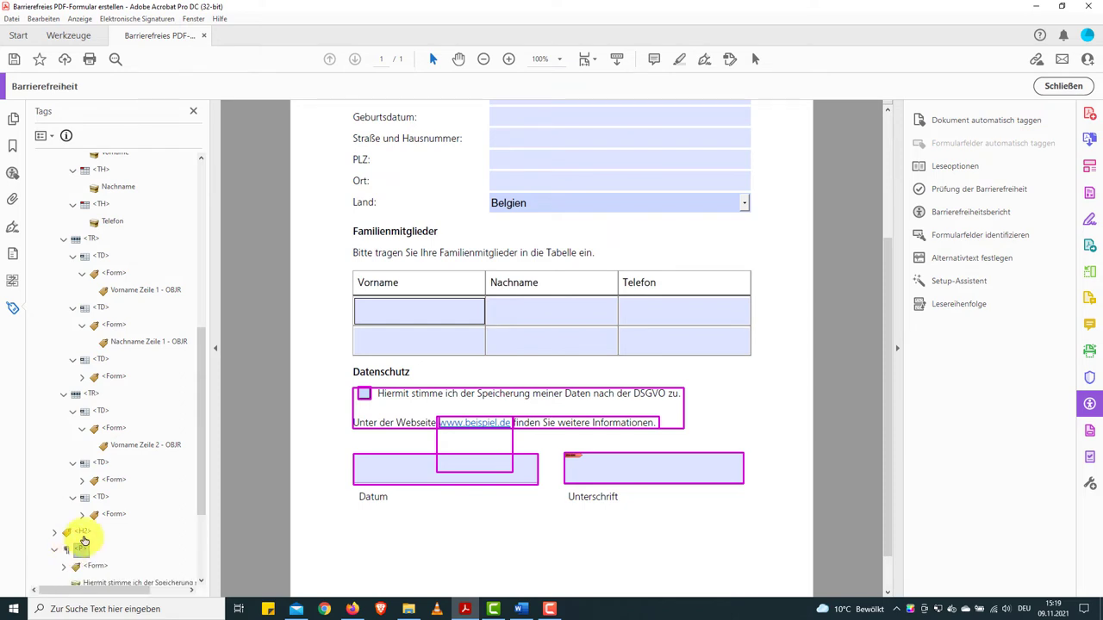
scroll(83, 540, down, 2)
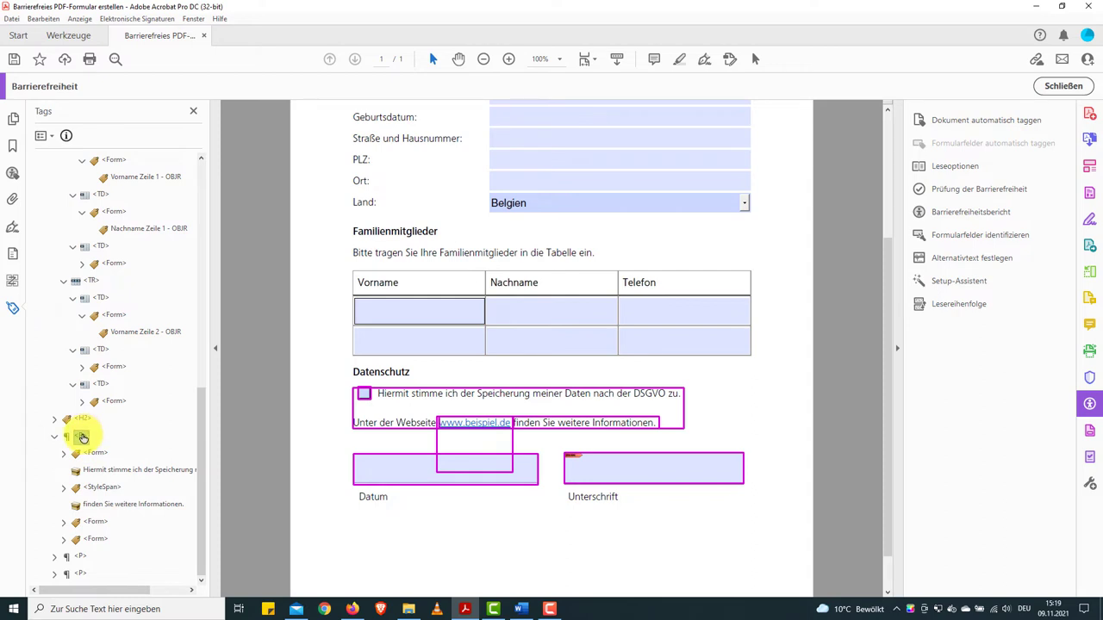
right_click(83, 438)
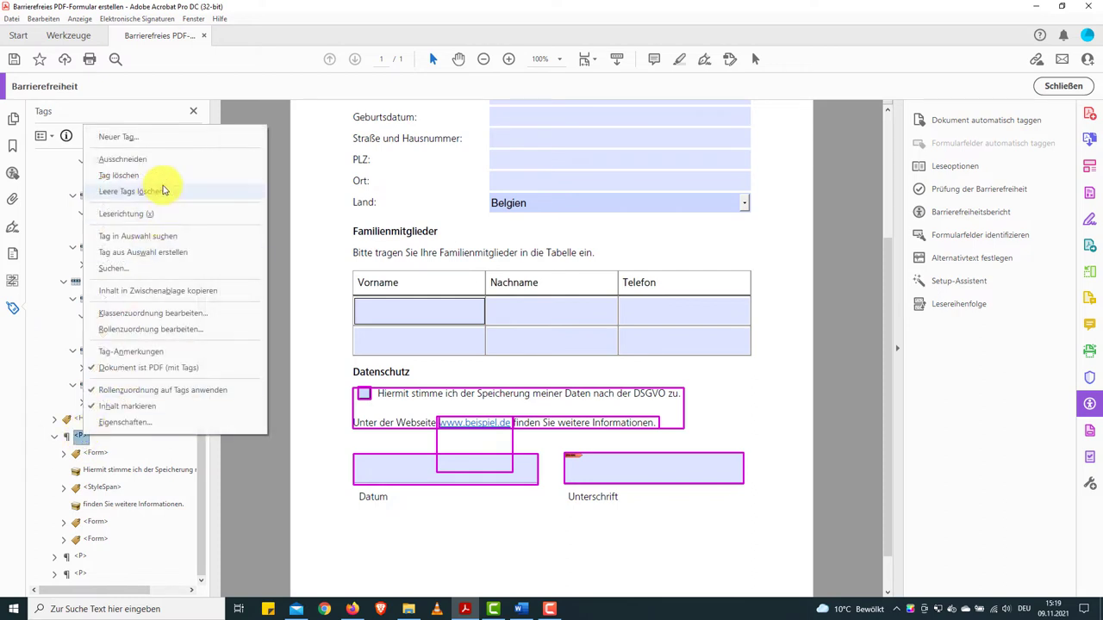
- Re-expand the consent paragraph and select the empty paragraph tag below it
click(258, 136)
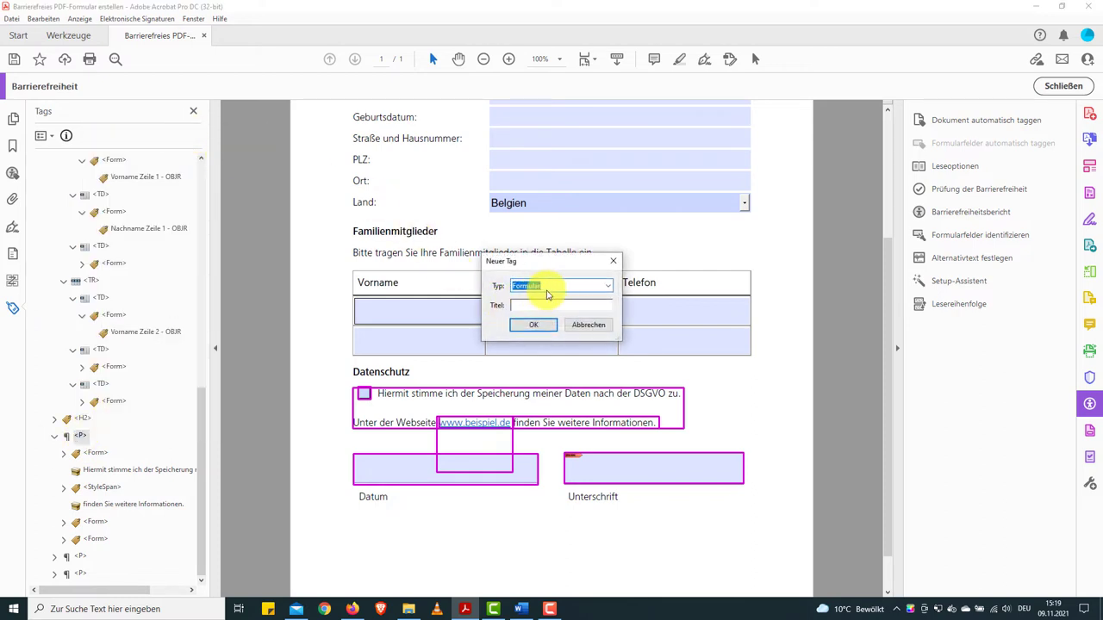
key(Return)
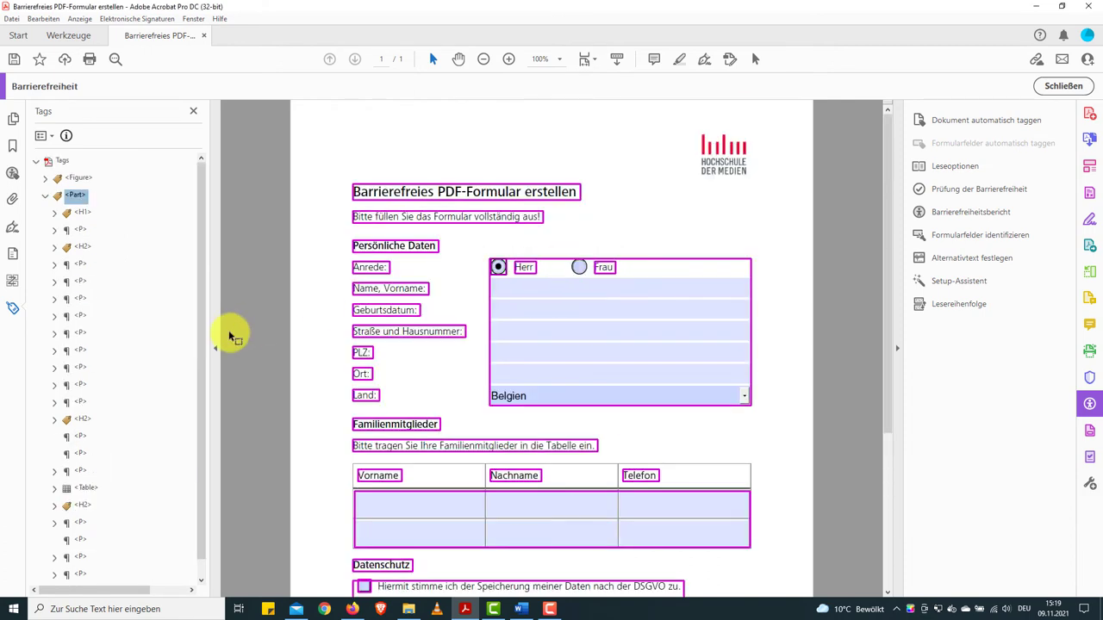
click(54, 522)
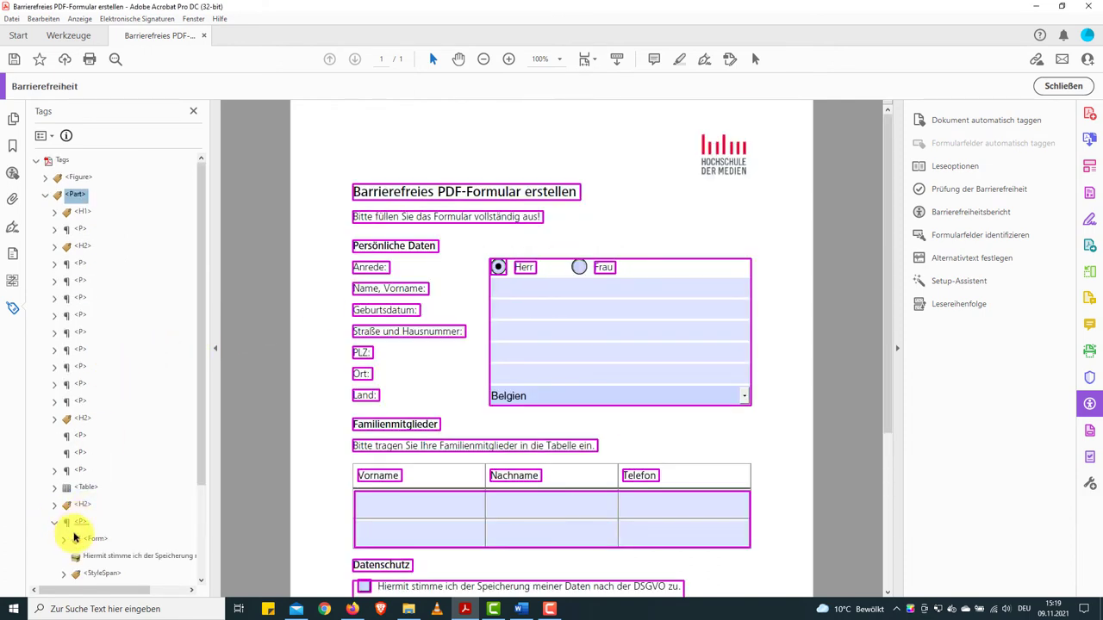
click(80, 539)
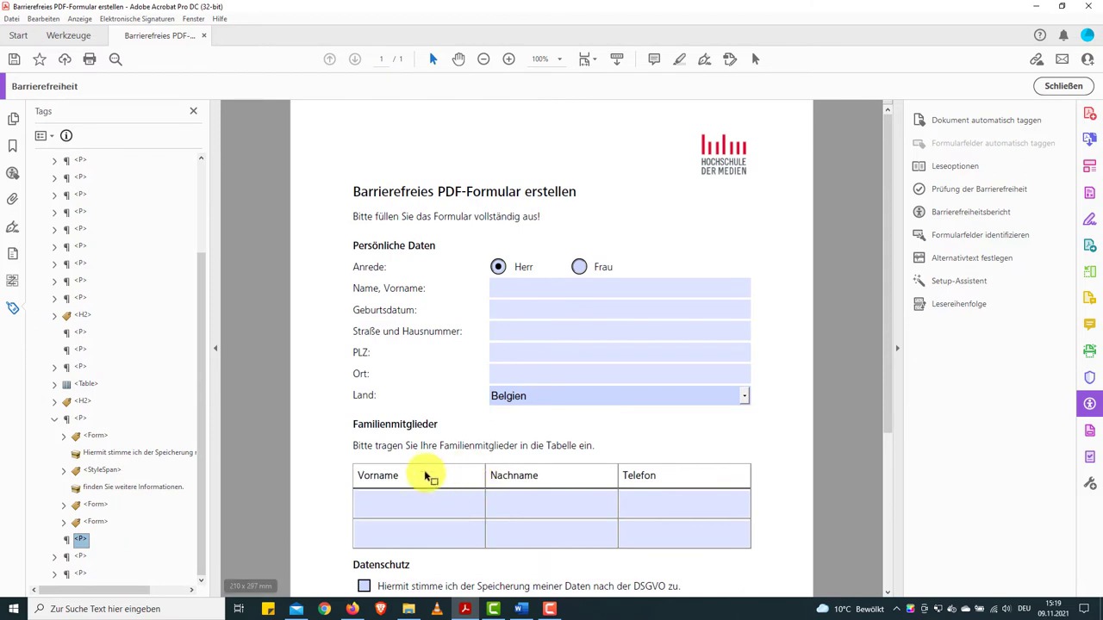
scroll(426, 474, down, 4)
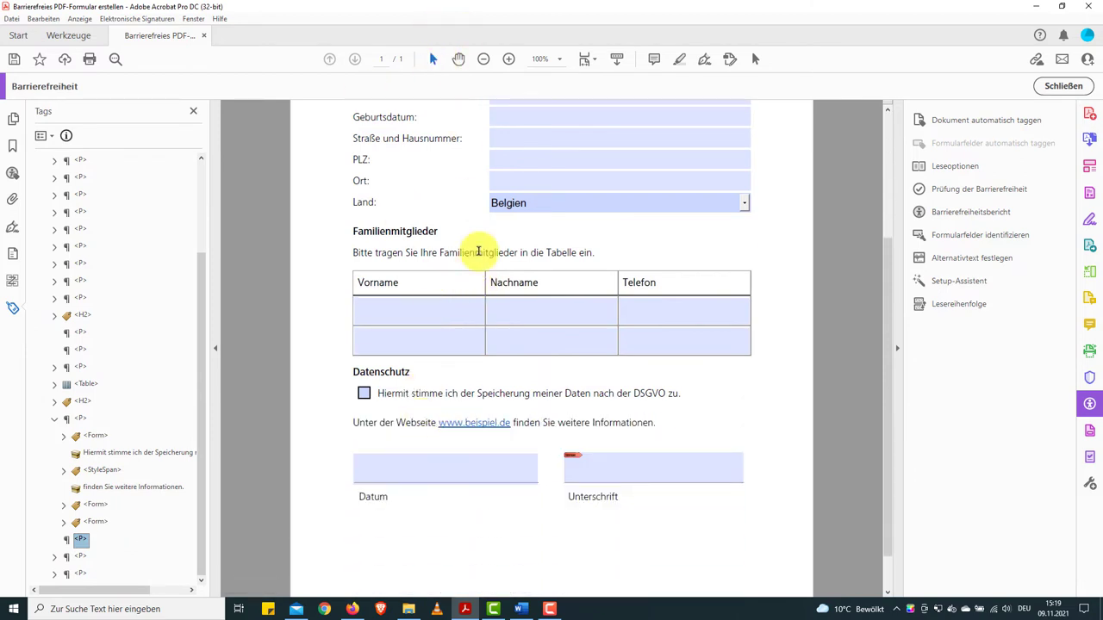
- Create a tag from the consent sentence and move the checkbox Form tag into it
drag(378, 392, 693, 393)
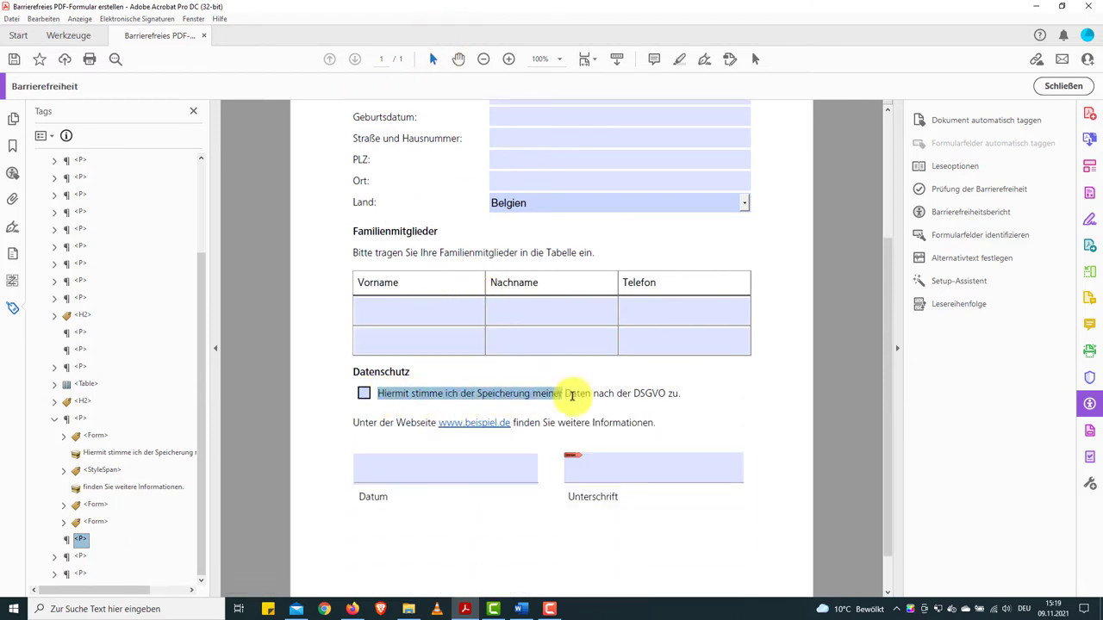
right_click(76, 540)
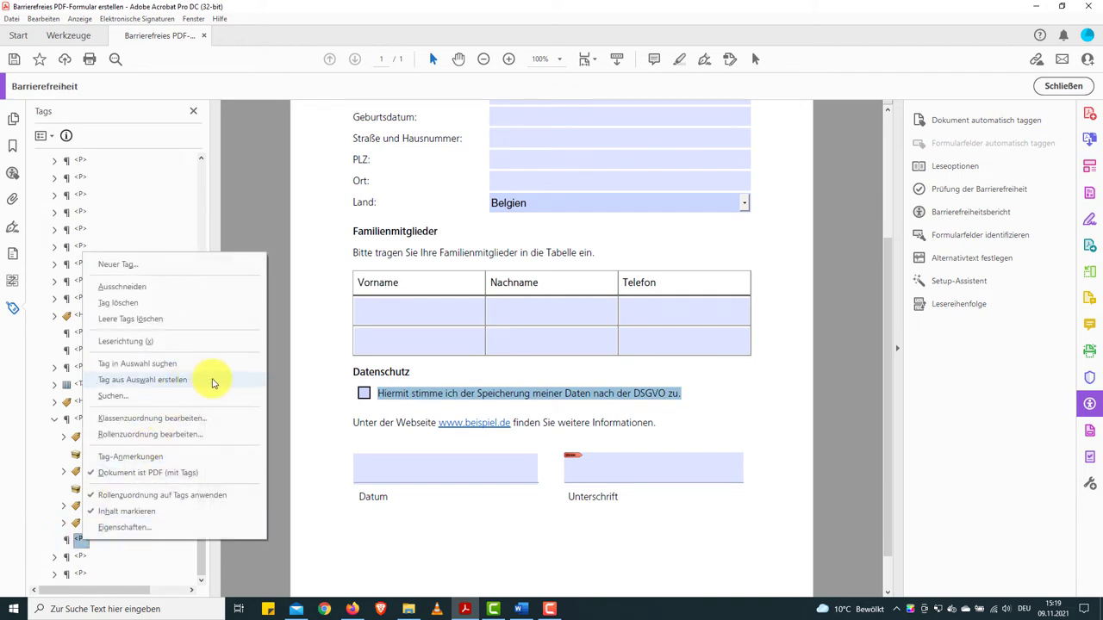
click(214, 384)
click(129, 540)
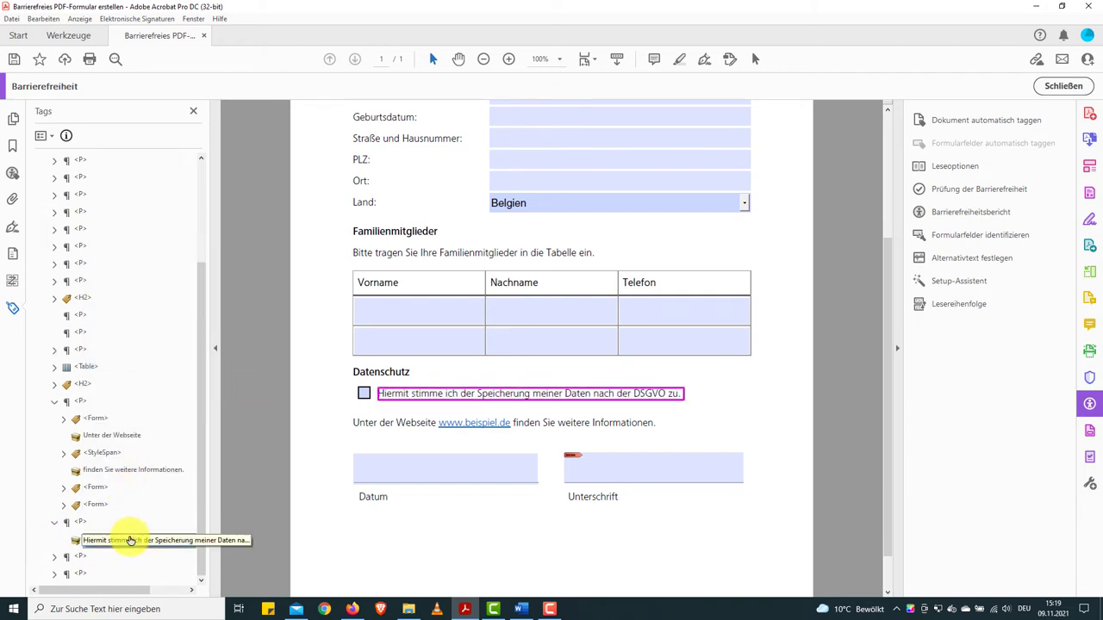
click(122, 540)
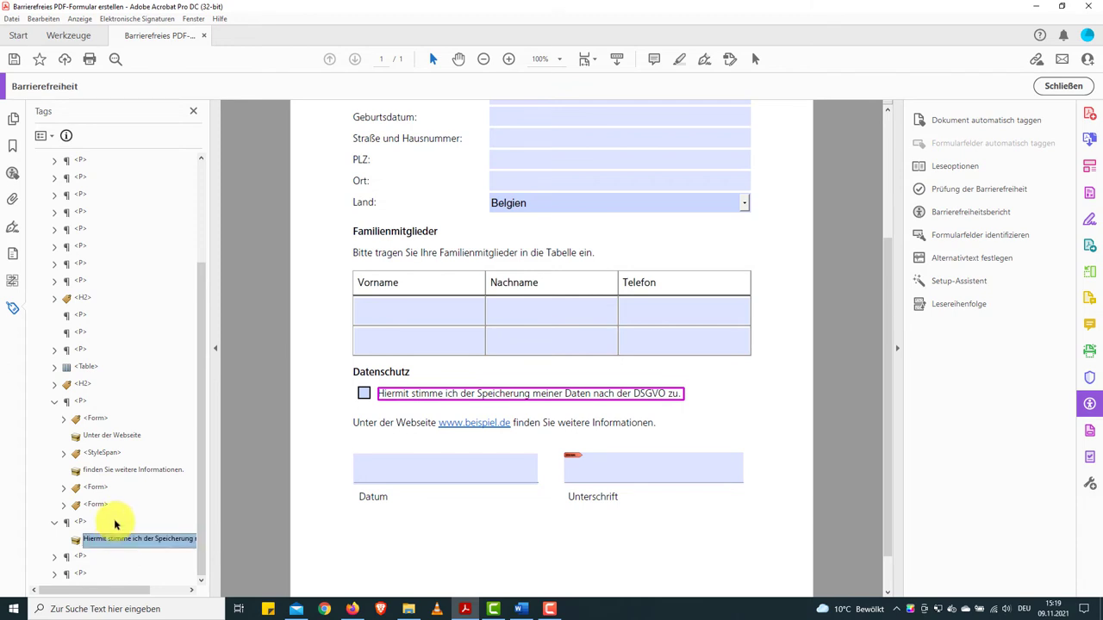
click(93, 420)
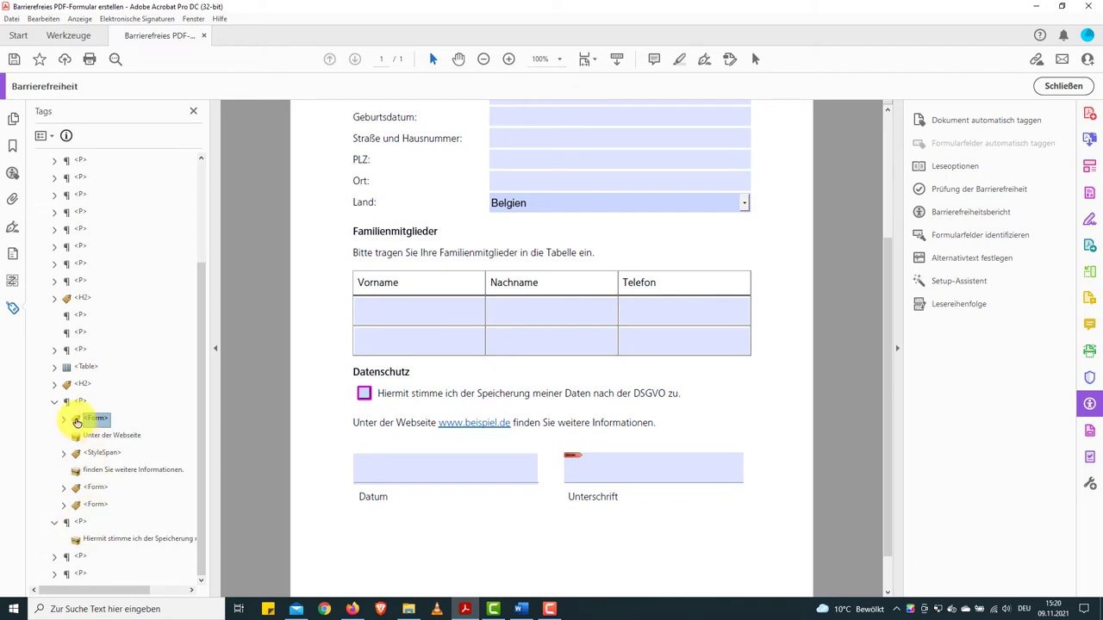
drag(76, 421, 79, 523)
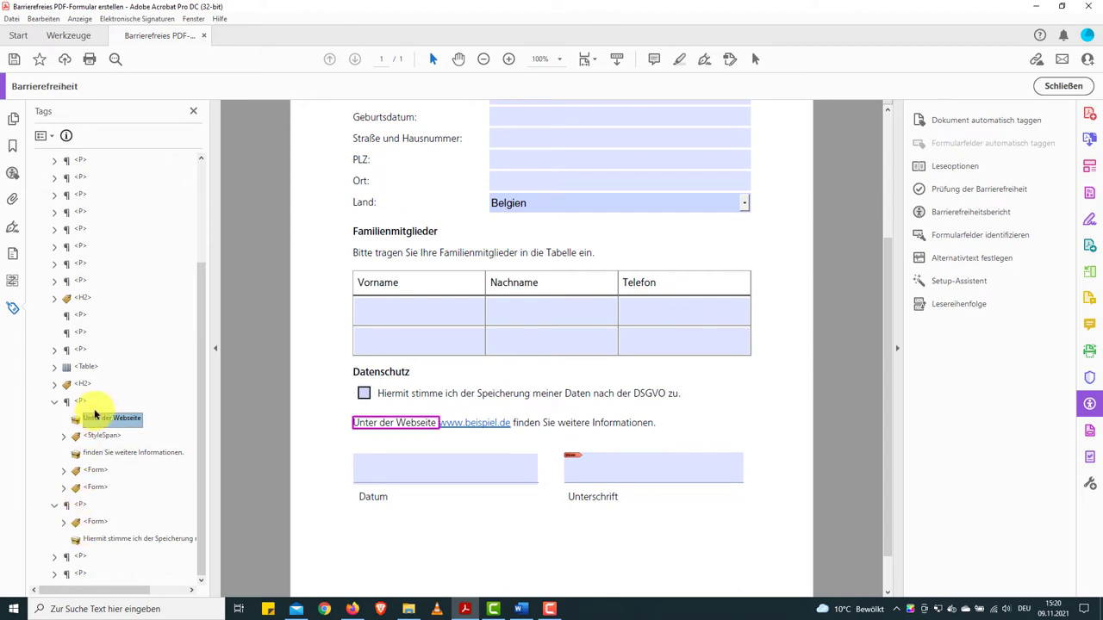
click(80, 558)
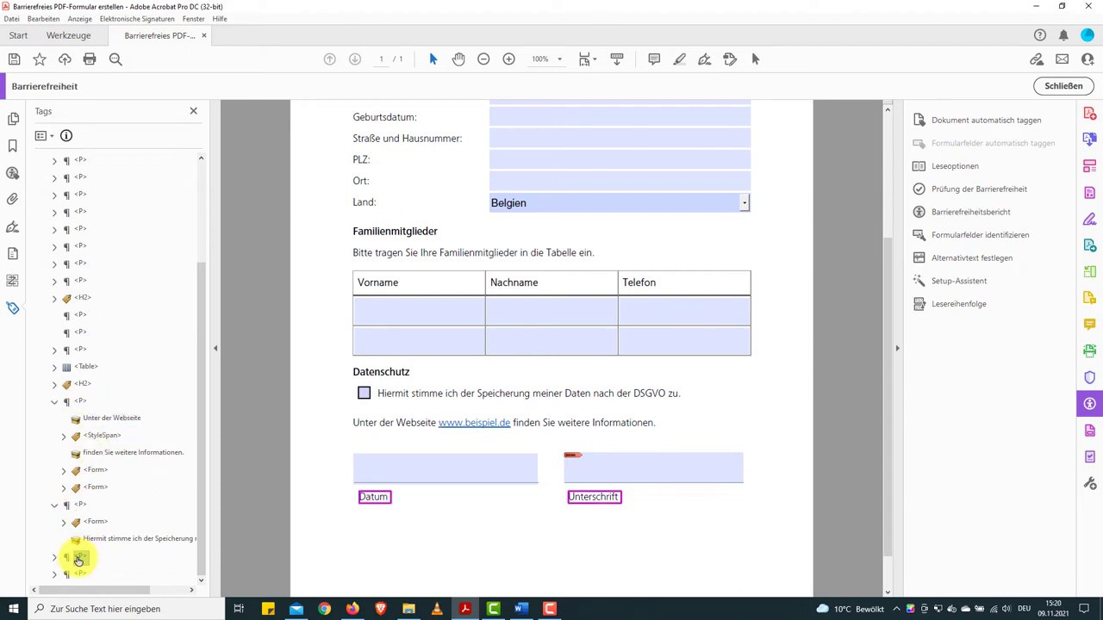
- Add a new P tag for the Datum Unterschrift paragraph and expand its label
right_click(79, 558)
click(149, 262)
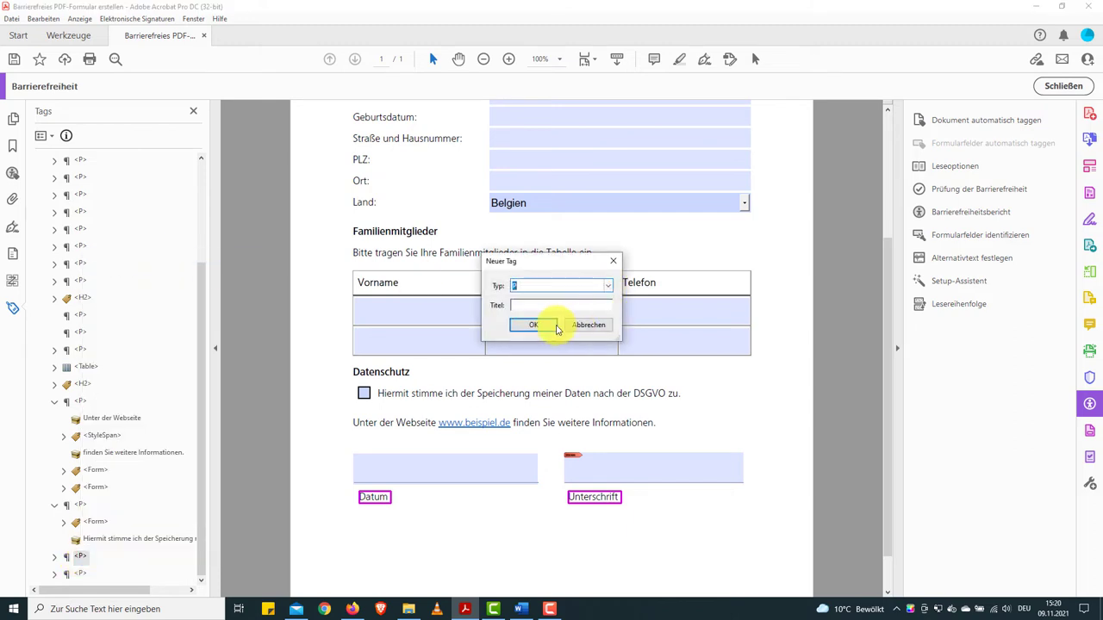
click(556, 327)
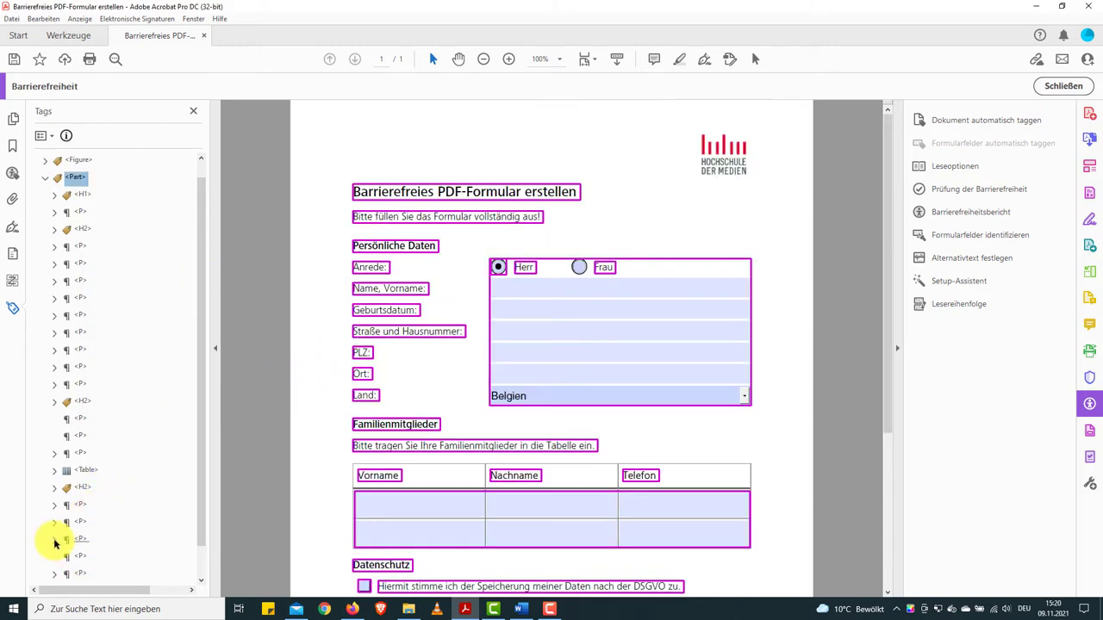
click(55, 541)
click(108, 538)
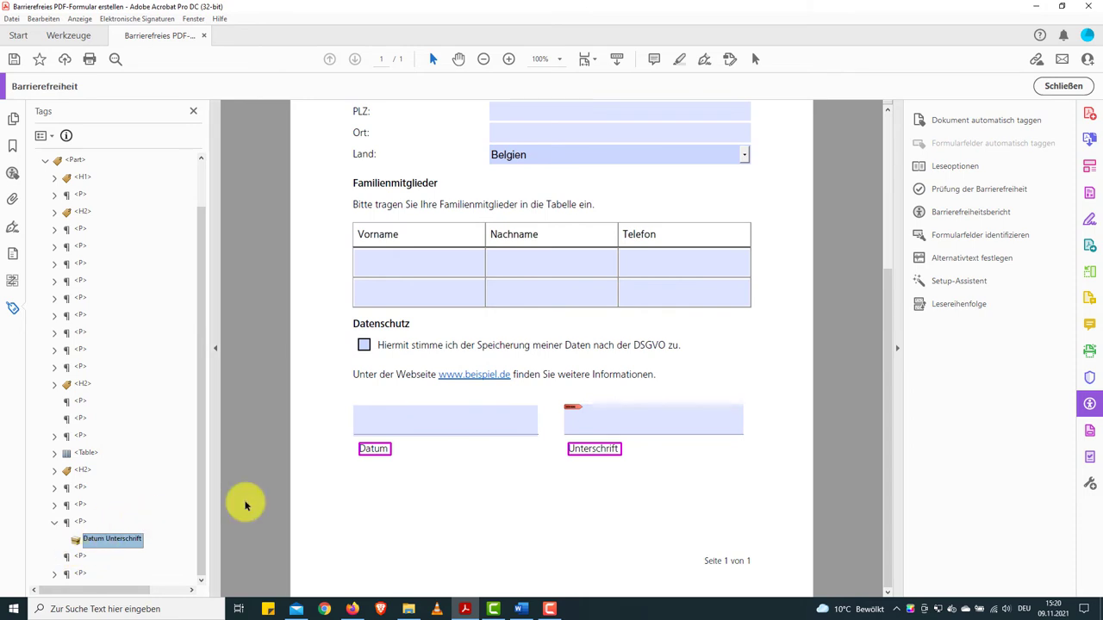
- Split Datum into its own tag and move the Unterschrift label into a separate paragraph
double_click(374, 448)
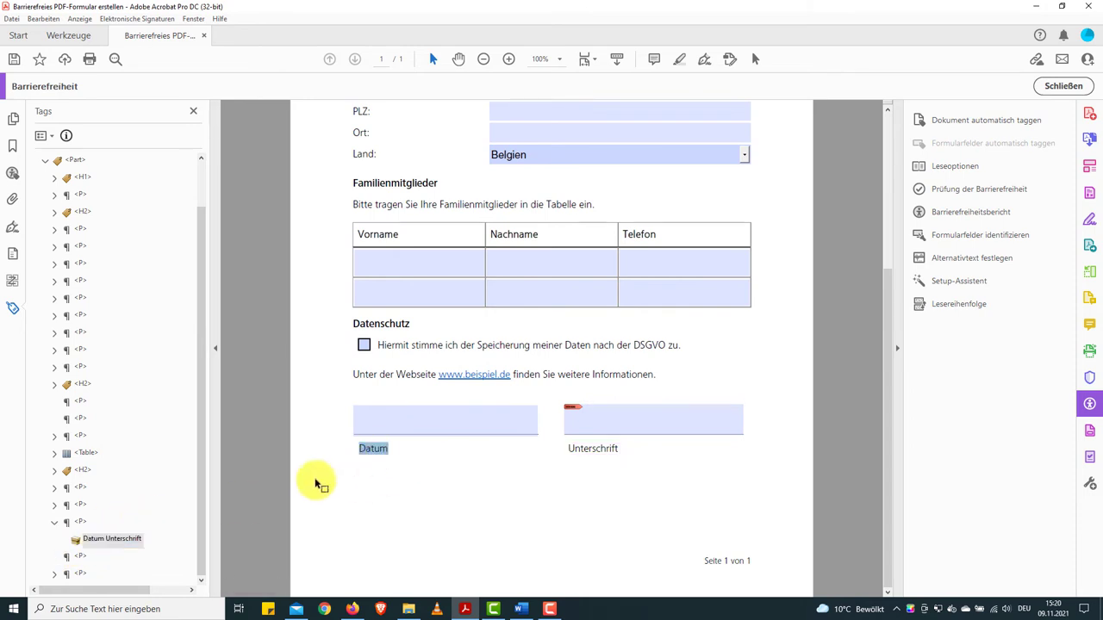
right_click(79, 522)
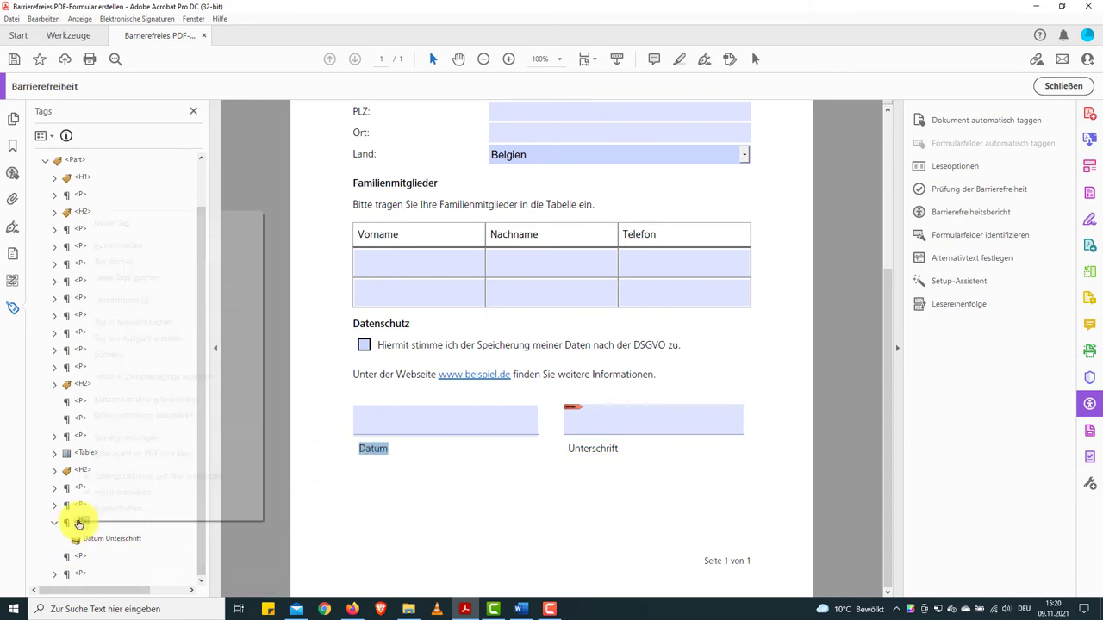
click(151, 338)
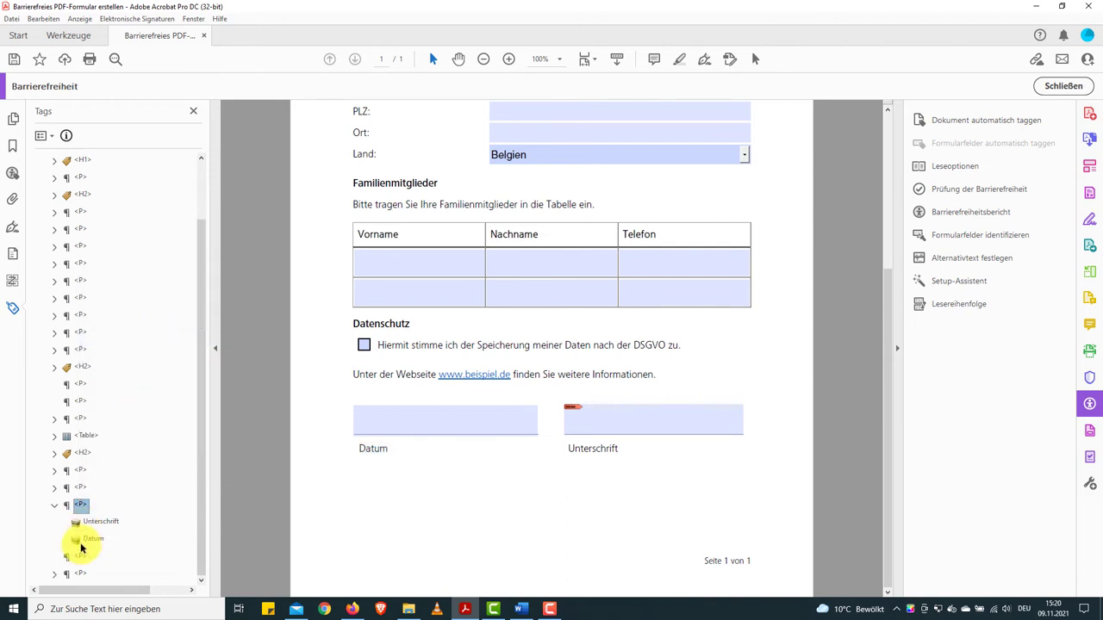
click(76, 524)
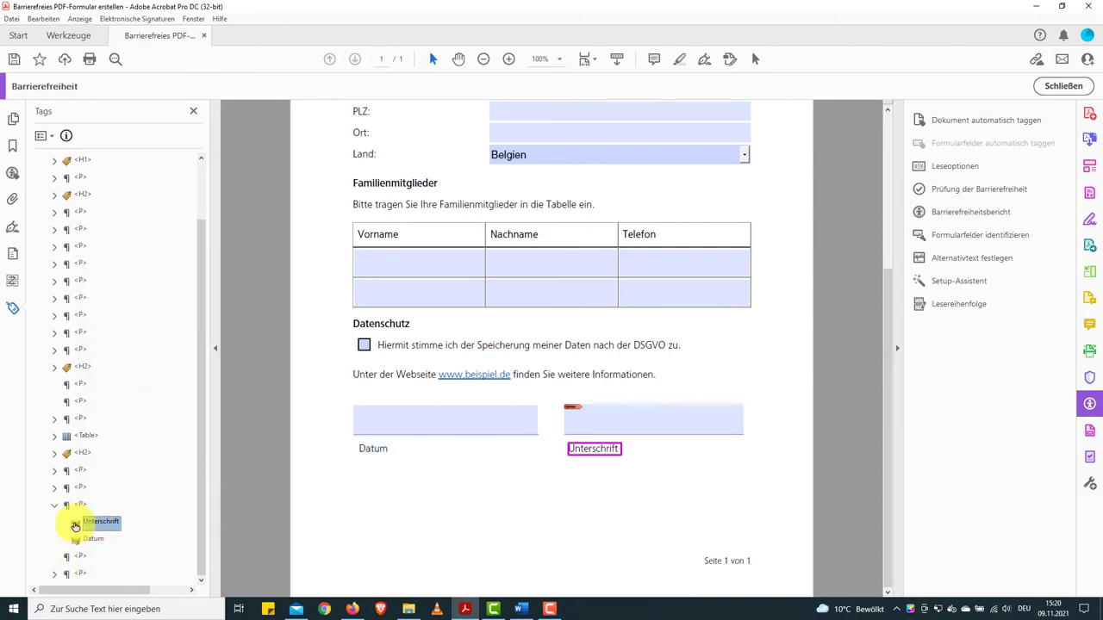
drag(75, 565, 75, 562)
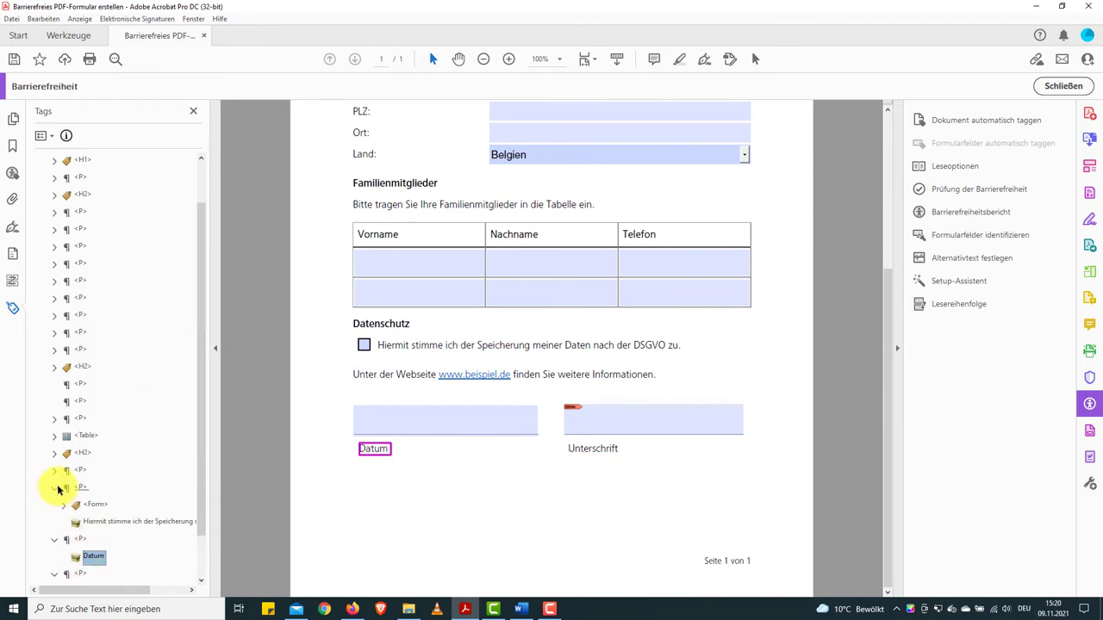
- Move the Unterschrift and Datum field Form tags into their labels' paragraphs
drag(83, 498, 89, 505)
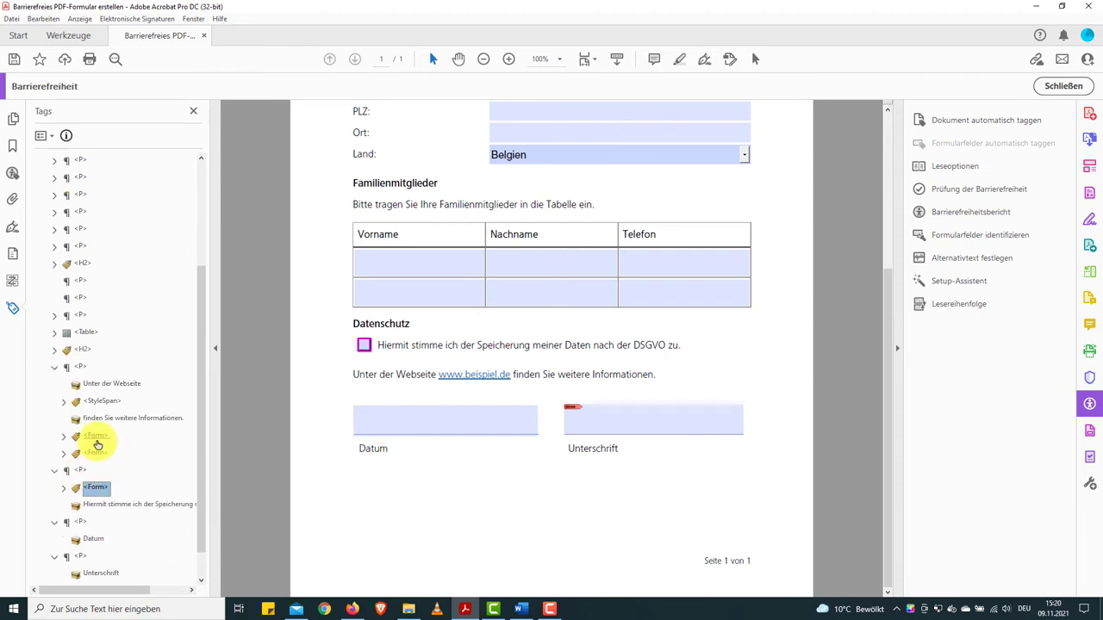
click(95, 436)
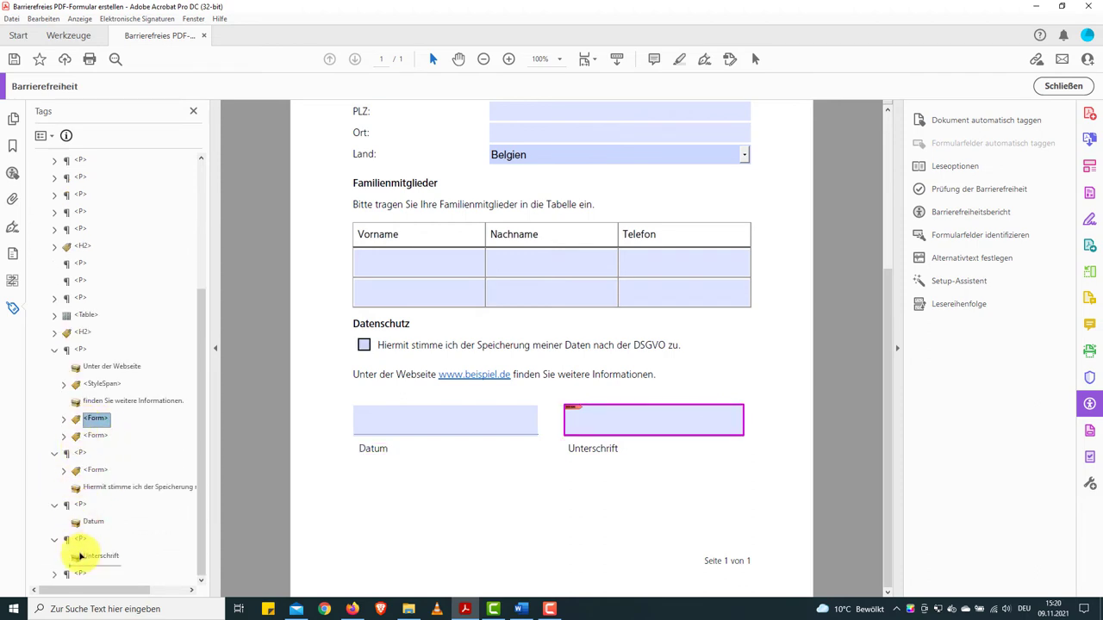
drag(78, 491, 79, 559)
drag(78, 421, 76, 499)
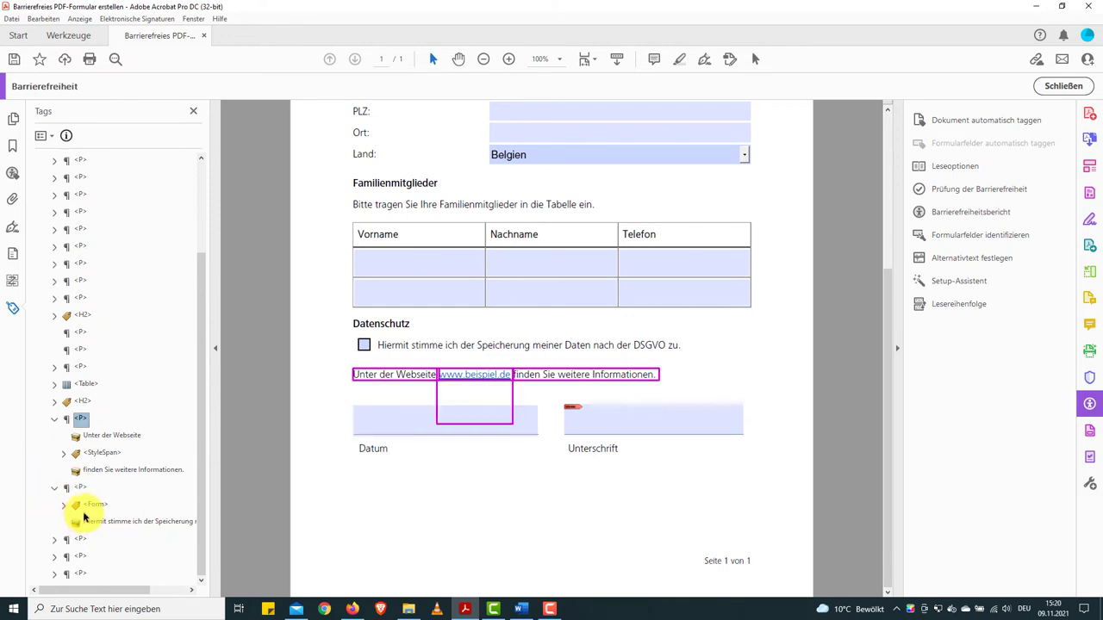
click(83, 505)
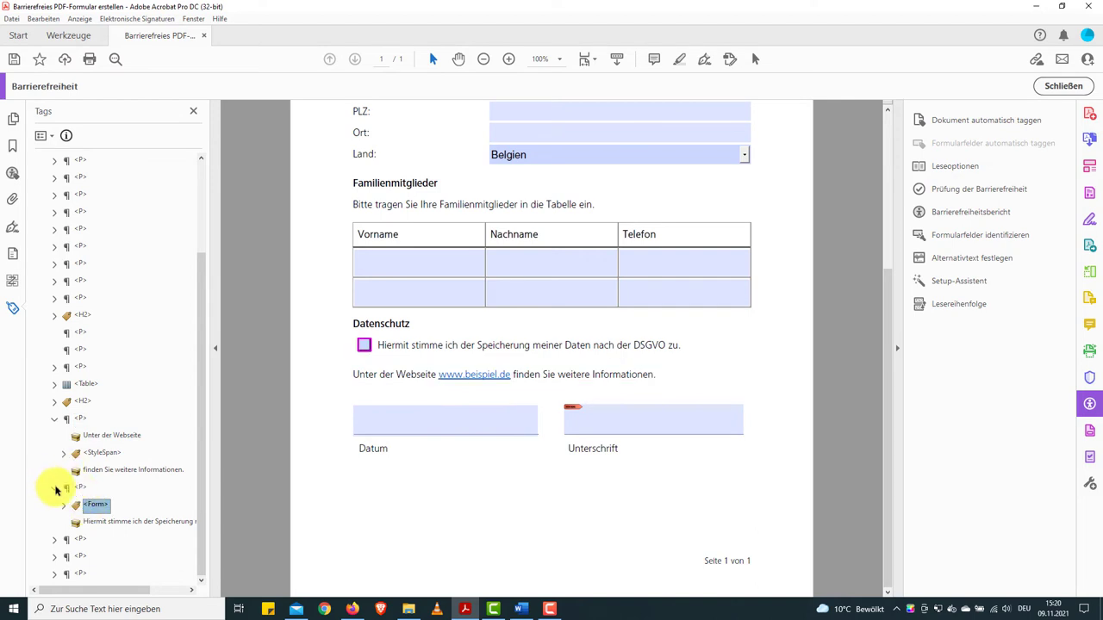
click(54, 487)
click(55, 452)
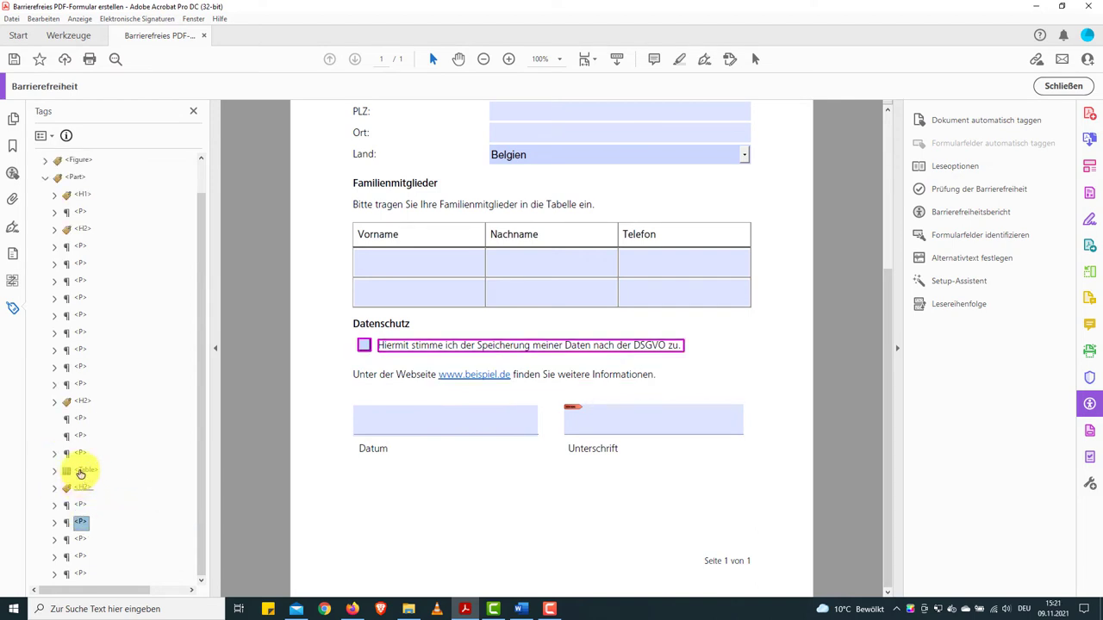
- Step through the tag tree reviewing headings, Name, address labels and fields in order
drag(72, 466, 78, 180)
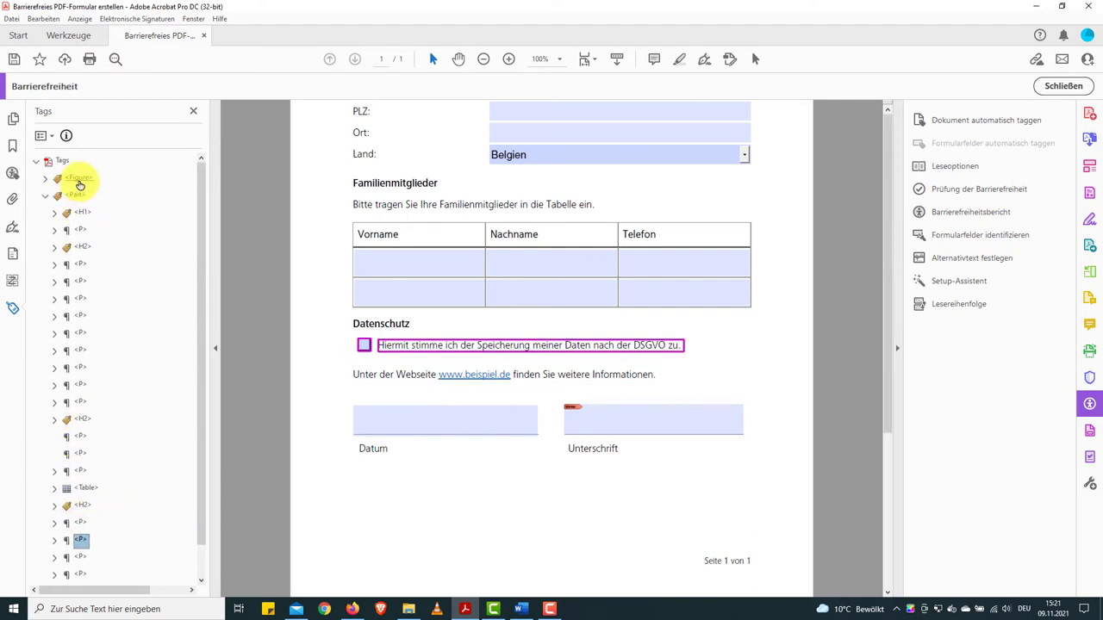
key(Down)
key(Down)
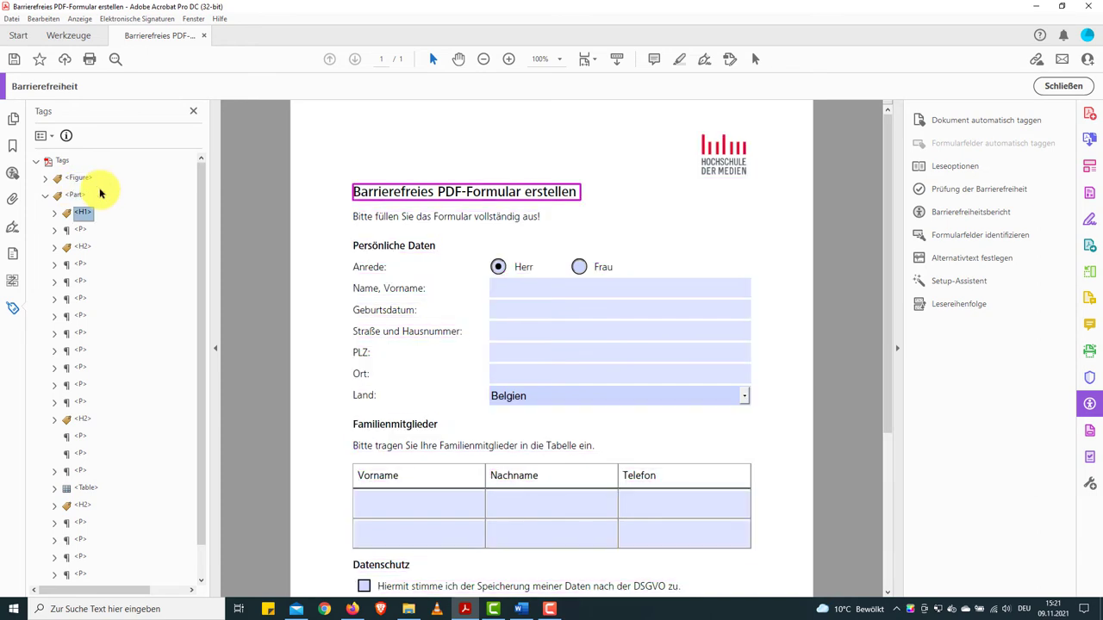
key(Down)
key(Down)
key(Down)
key(Down)
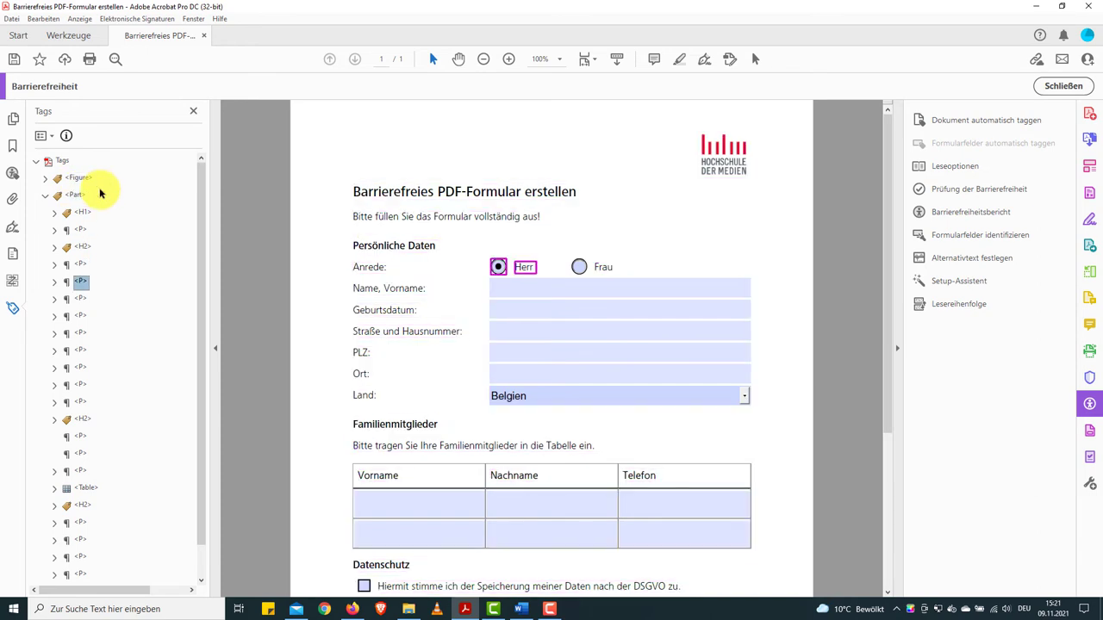
key(Down)
key(Down)
key(Down)
key(Down)
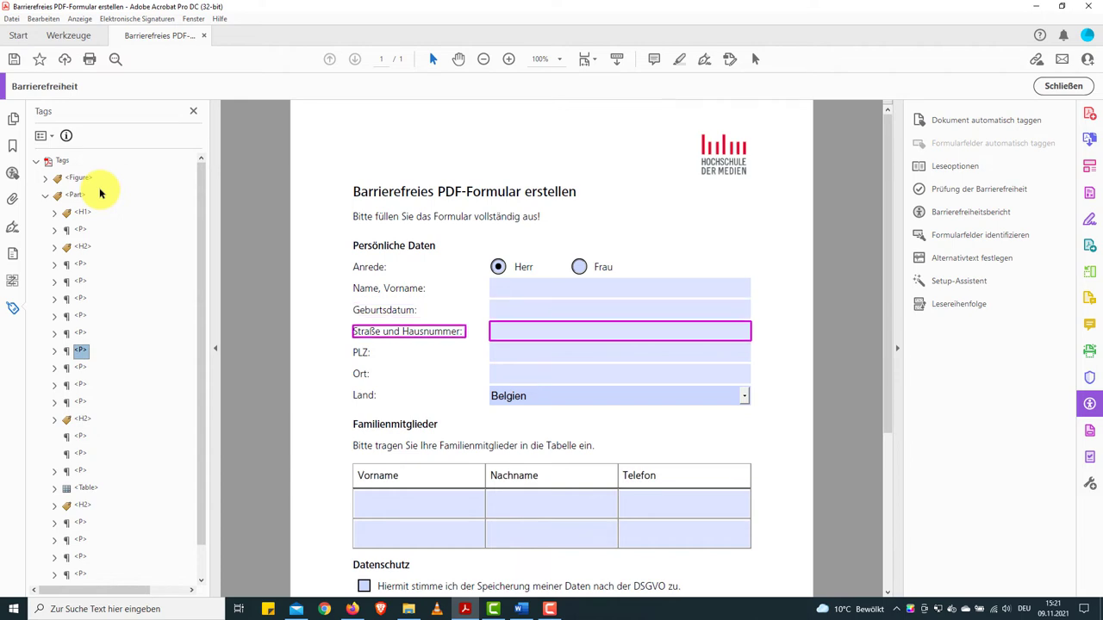
key(Down)
key(Down)
key(Down)
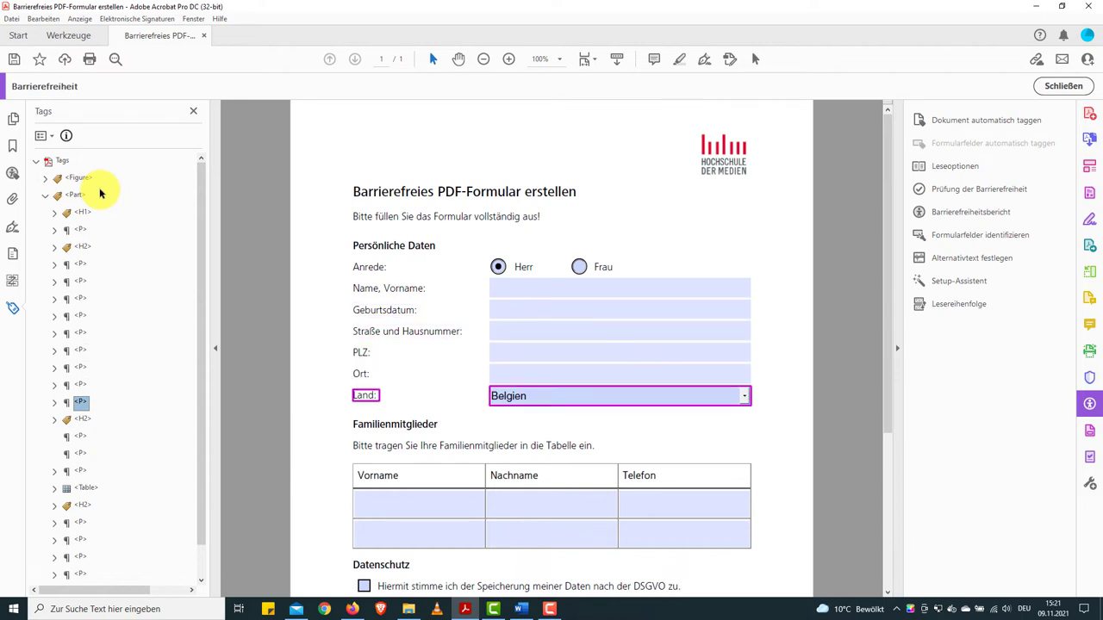
key(Down)
key(Down)
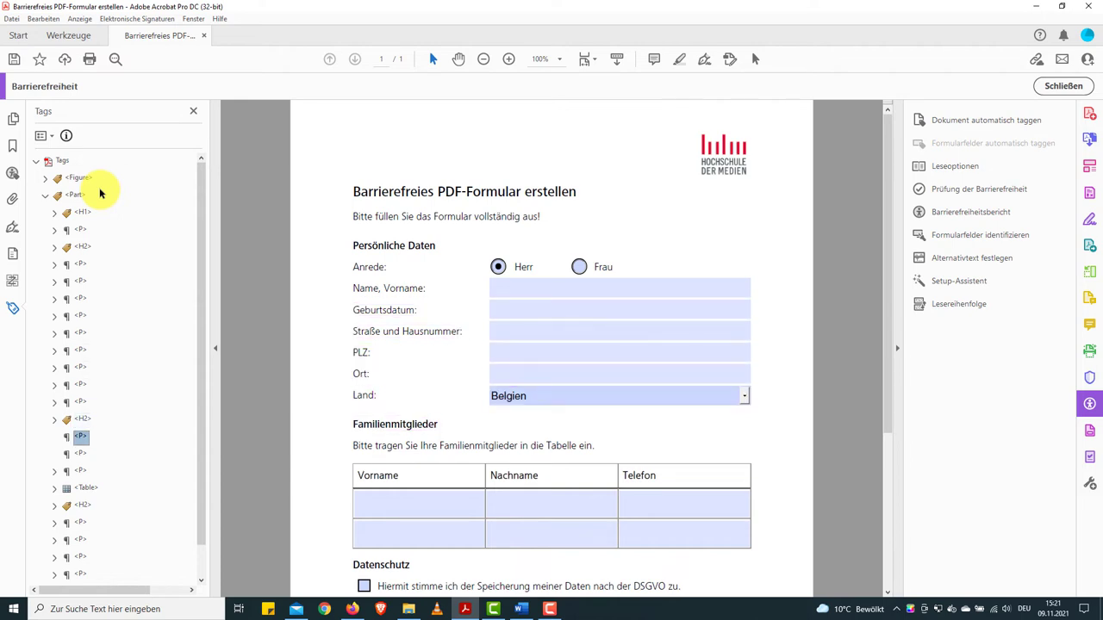
key(Down)
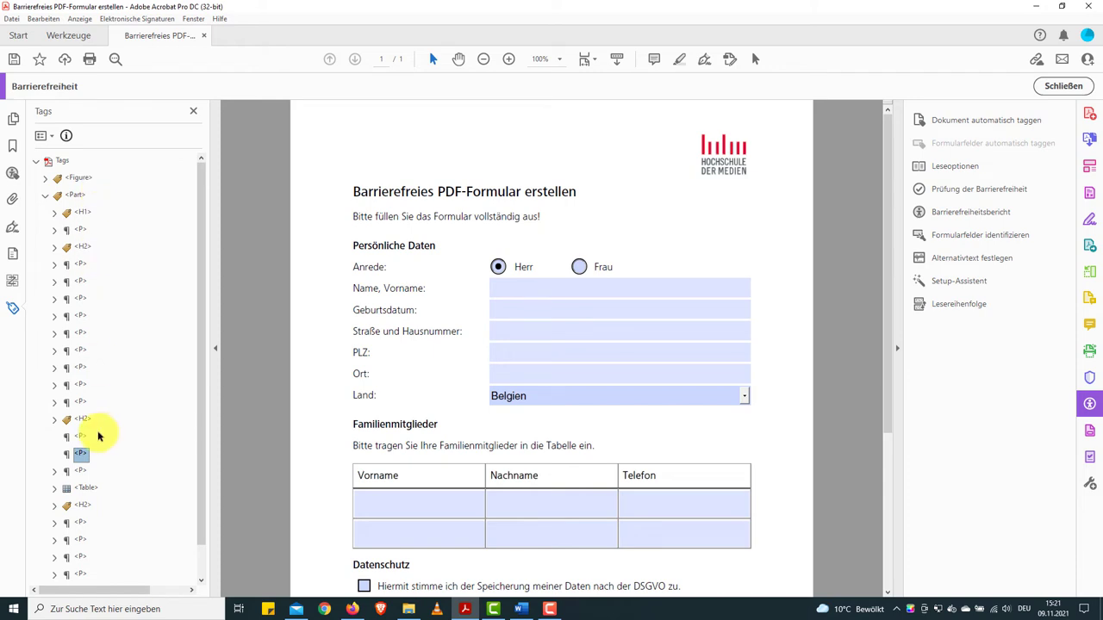
- Delete the two empty paragraph tags with Tag löschen
right_click(81, 438)
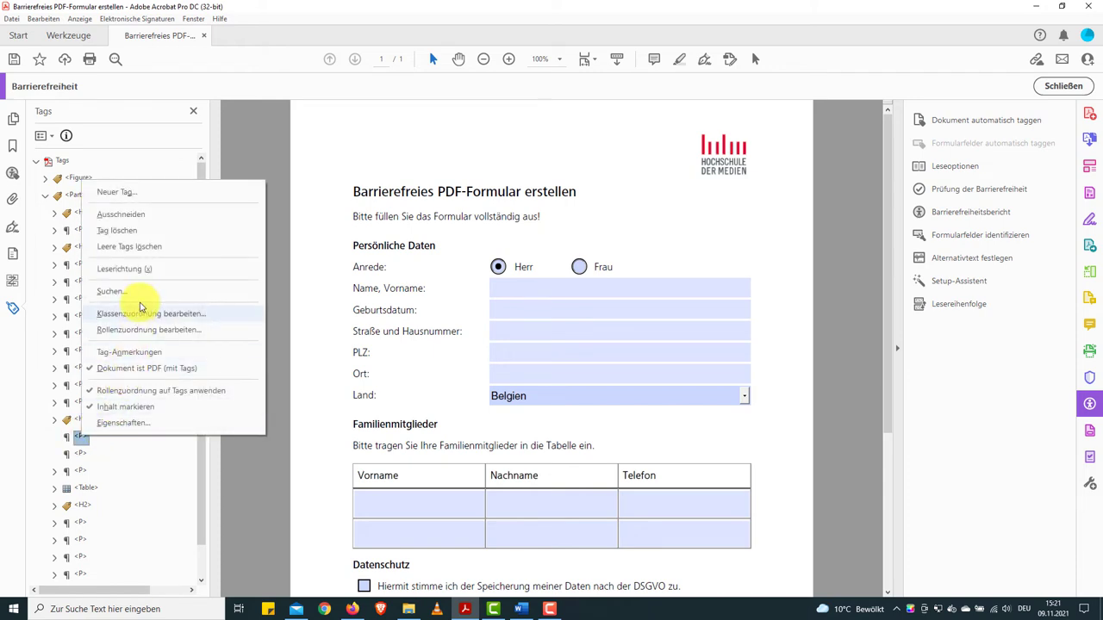
click(158, 248)
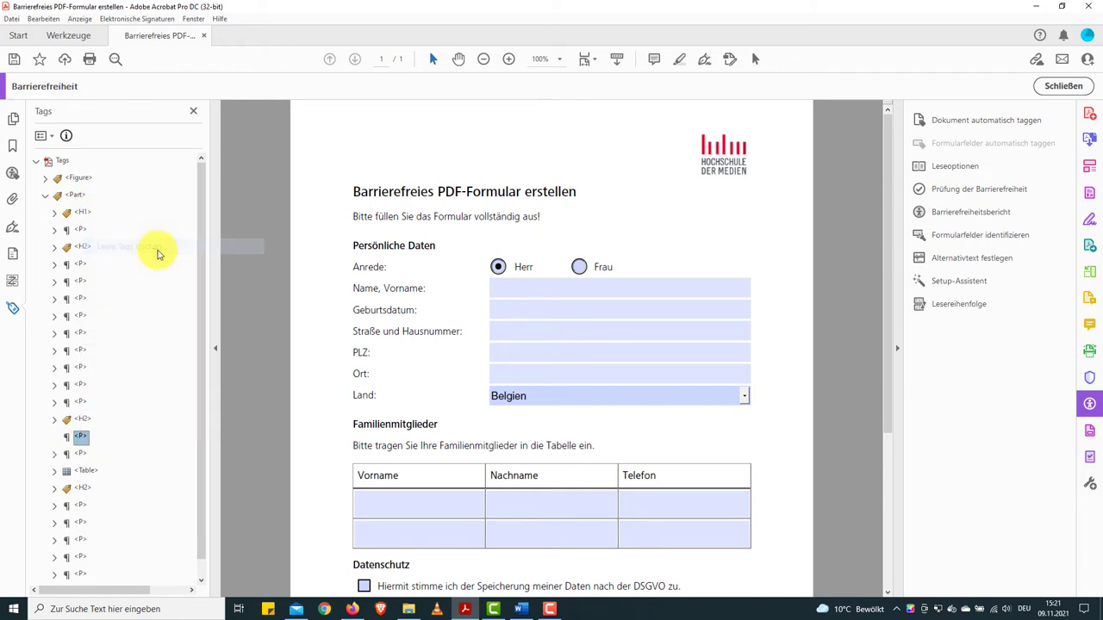
right_click(81, 438)
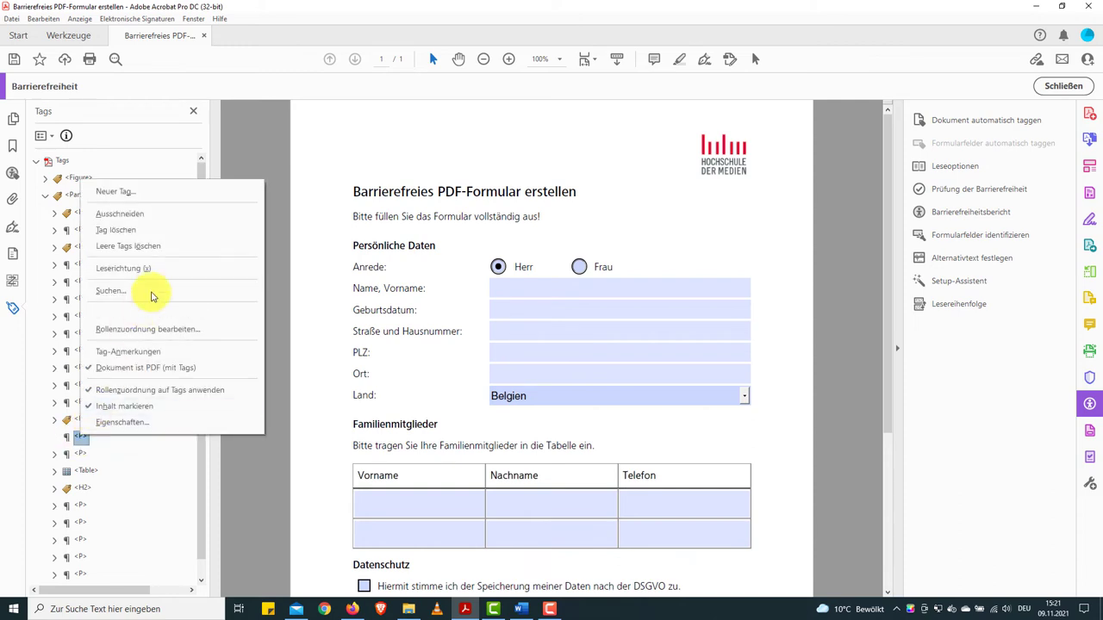
click(171, 245)
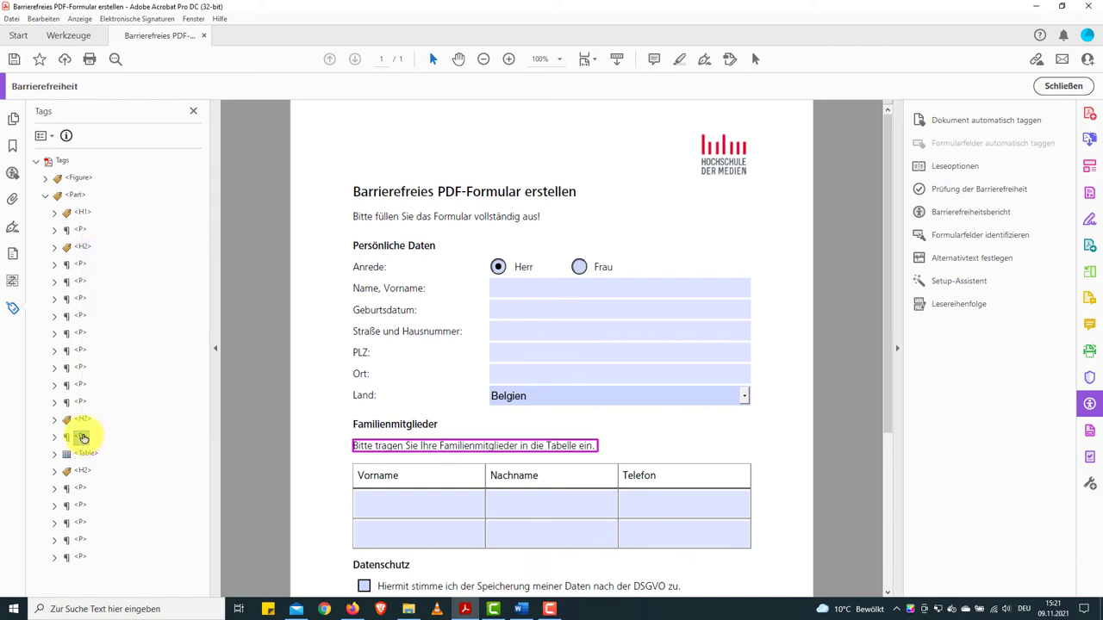
- Move the consent checkbox paragraph directly below the Datenschutz H2 heading
click(84, 422)
click(84, 435)
key(Down)
key(Down)
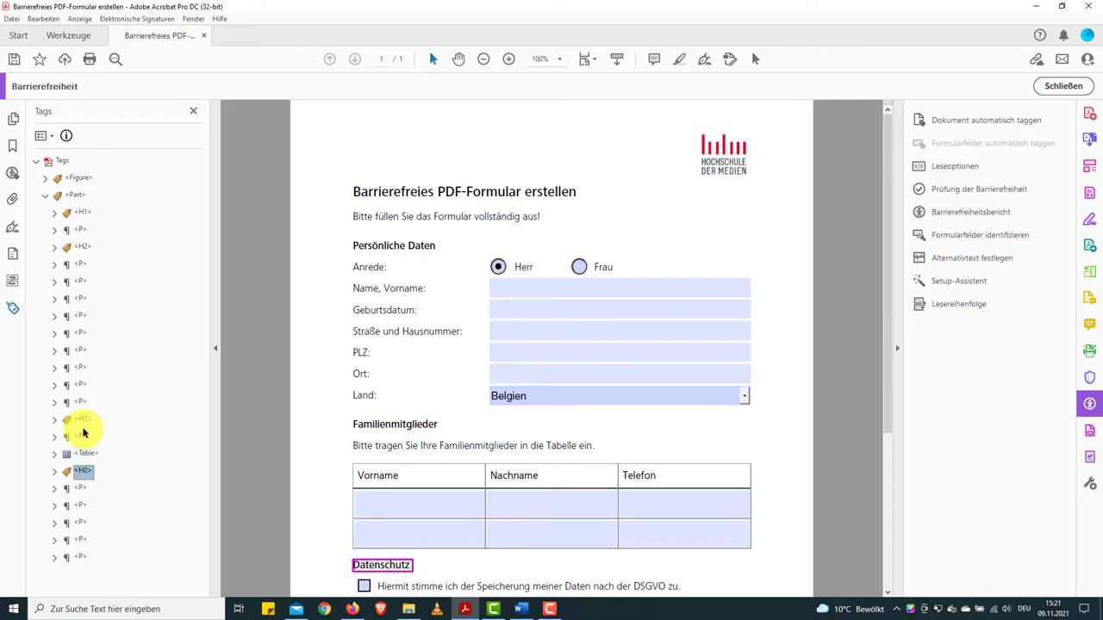
scroll(361, 370, down, 5)
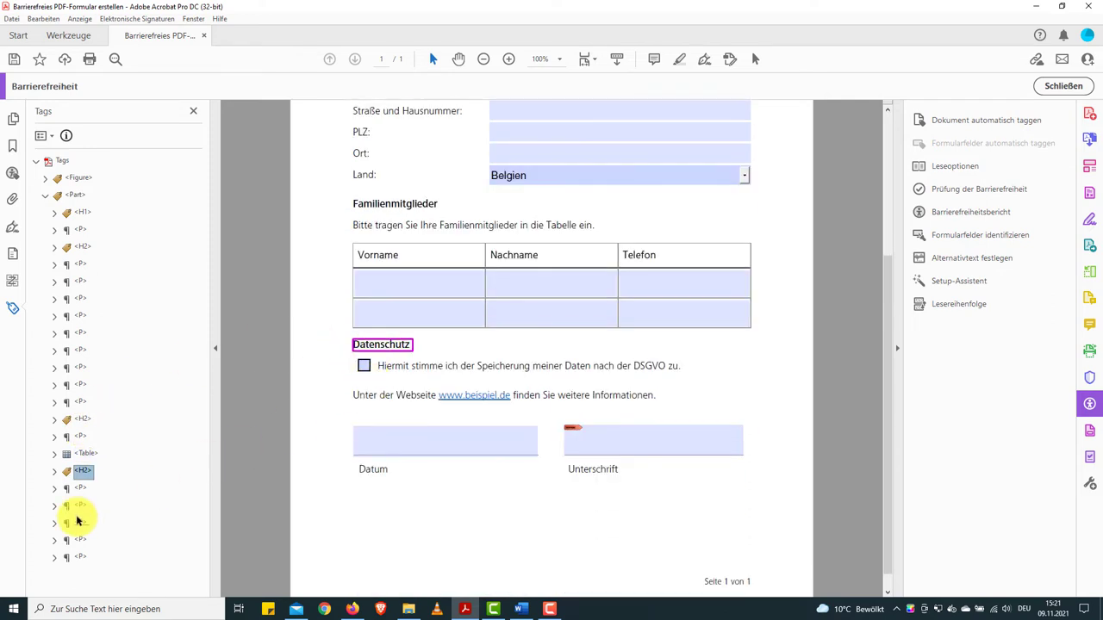
key(Down)
mouse_move(78, 520)
mouse_down()
mouse_move(84, 478)
mouse_move(66, 505)
mouse_up()
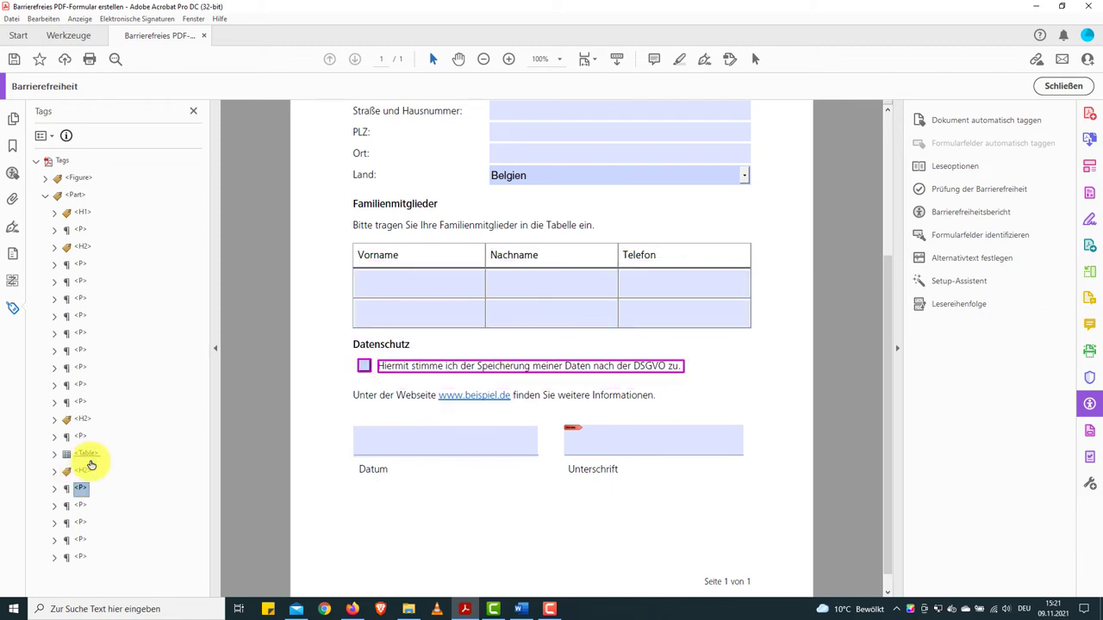
drag(66, 506, 91, 465)
key(Down)
key(Down)
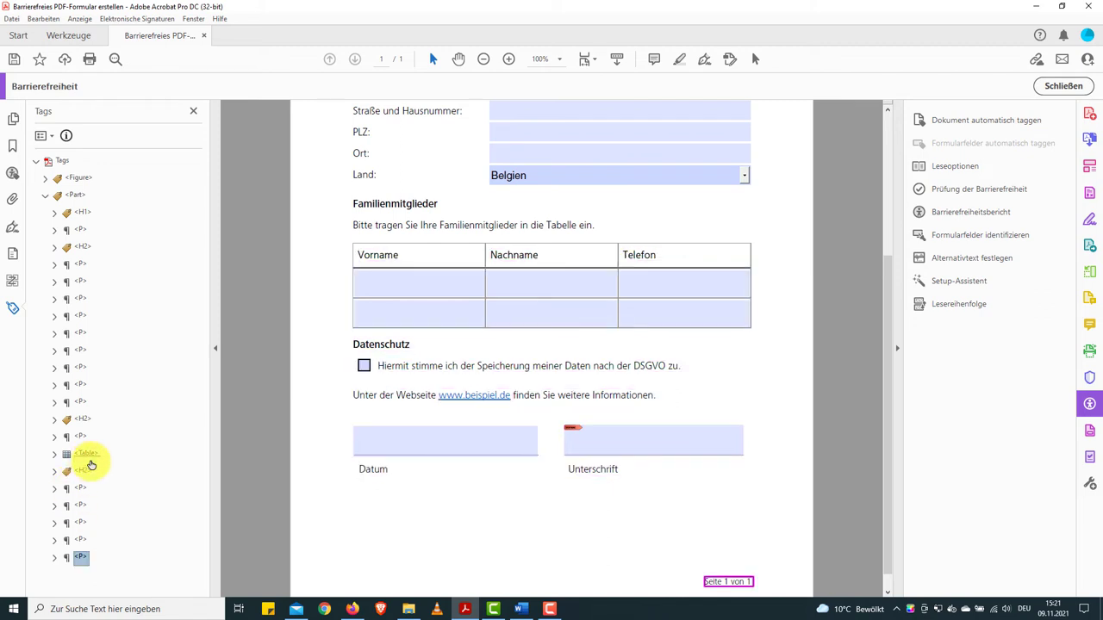
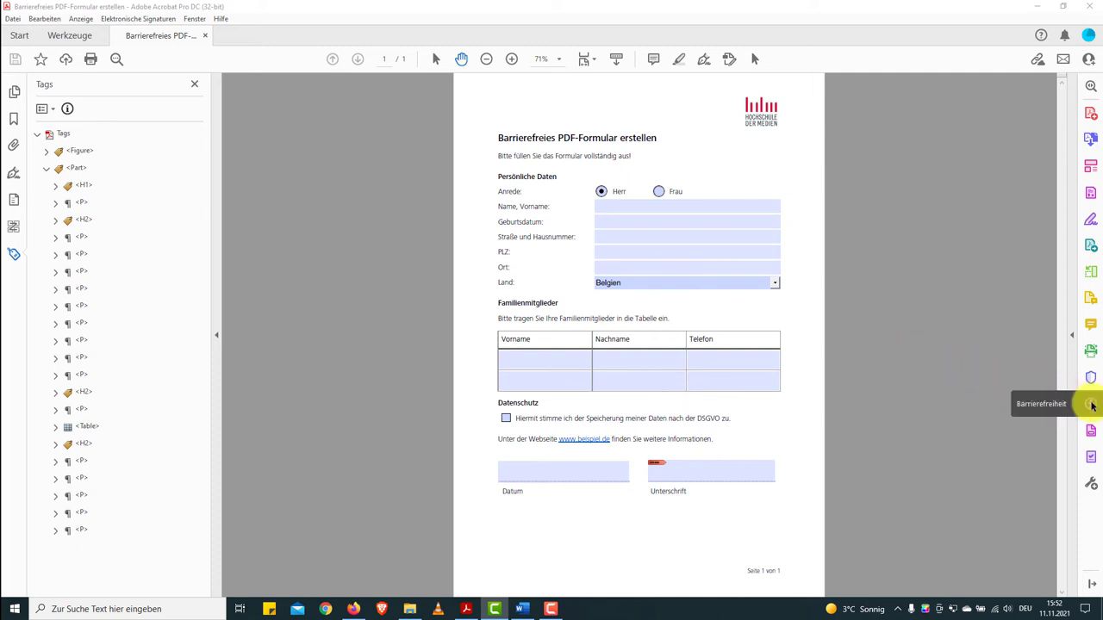
- With Alternativtext festlegen, describe the logo as 'Logo der Hochschule der Medien' and save it
click(1091, 404)
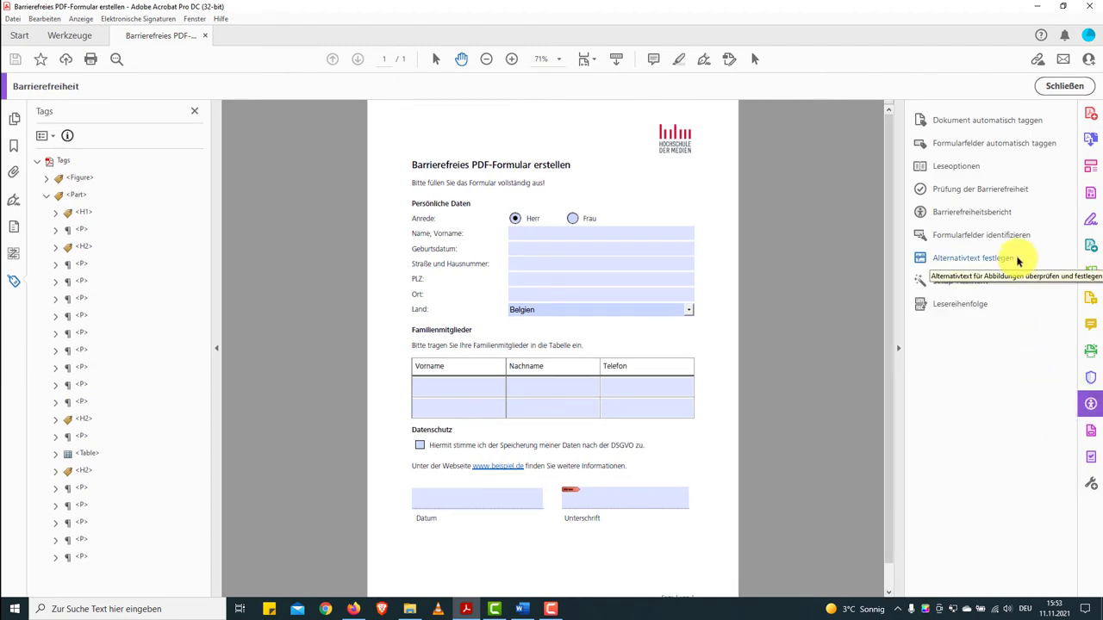
click(973, 258)
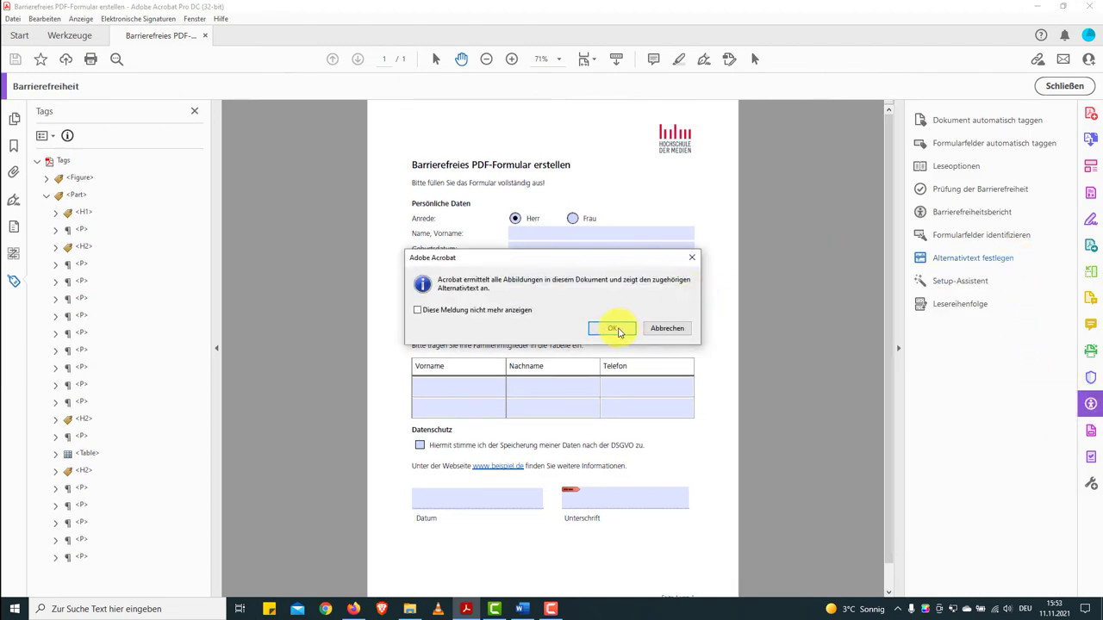
click(618, 327)
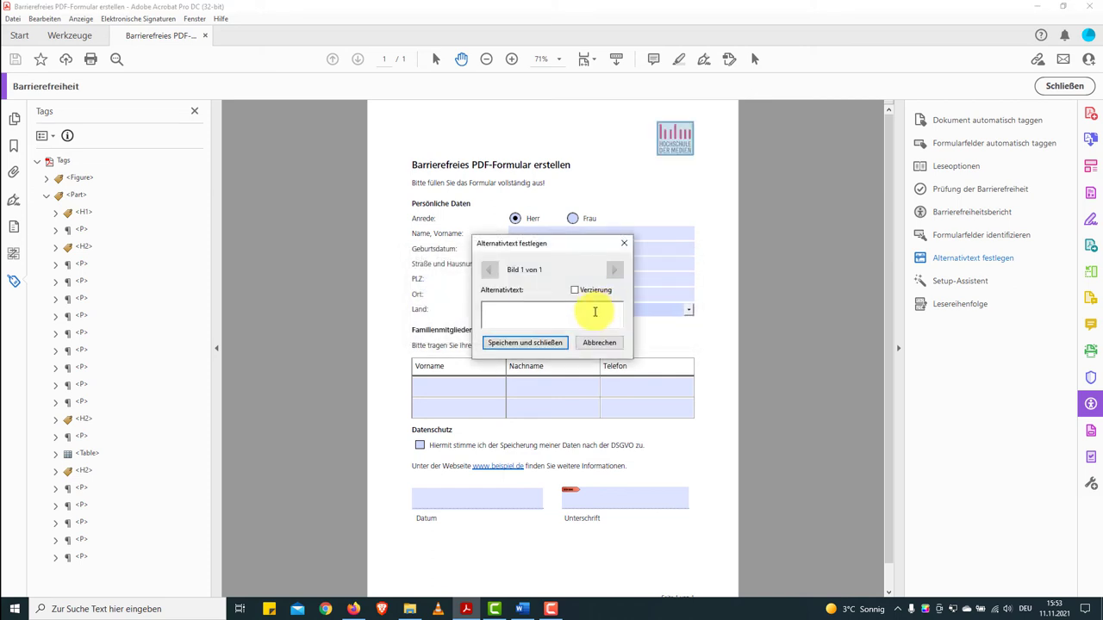
text(Logo)
text( der Hoc)
text(hschule der)
text( Medien)
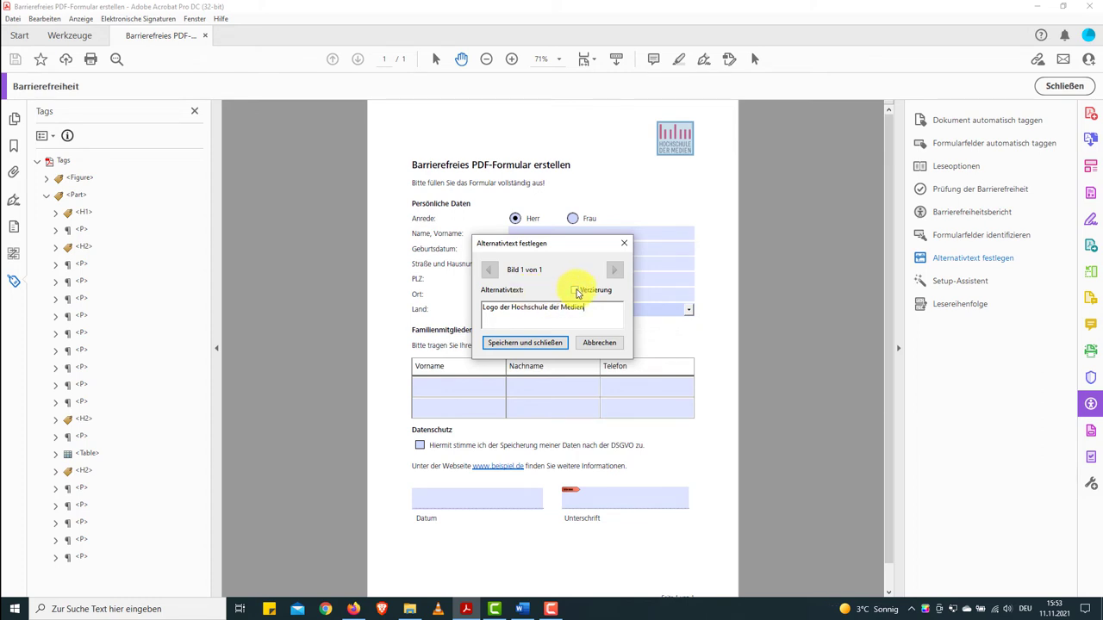
click(575, 291)
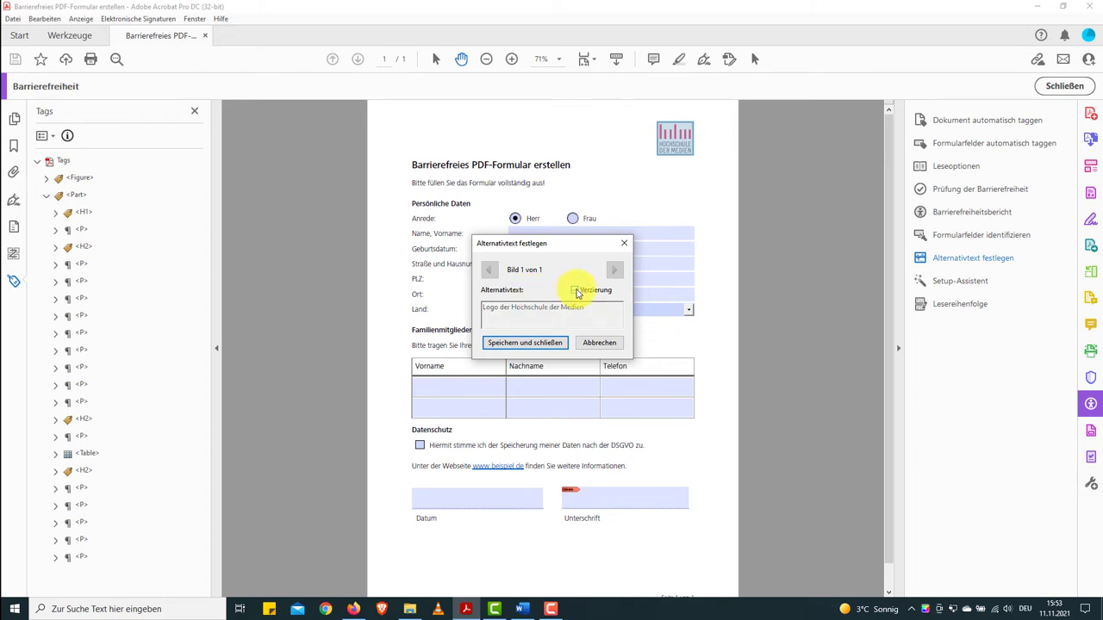
click(575, 291)
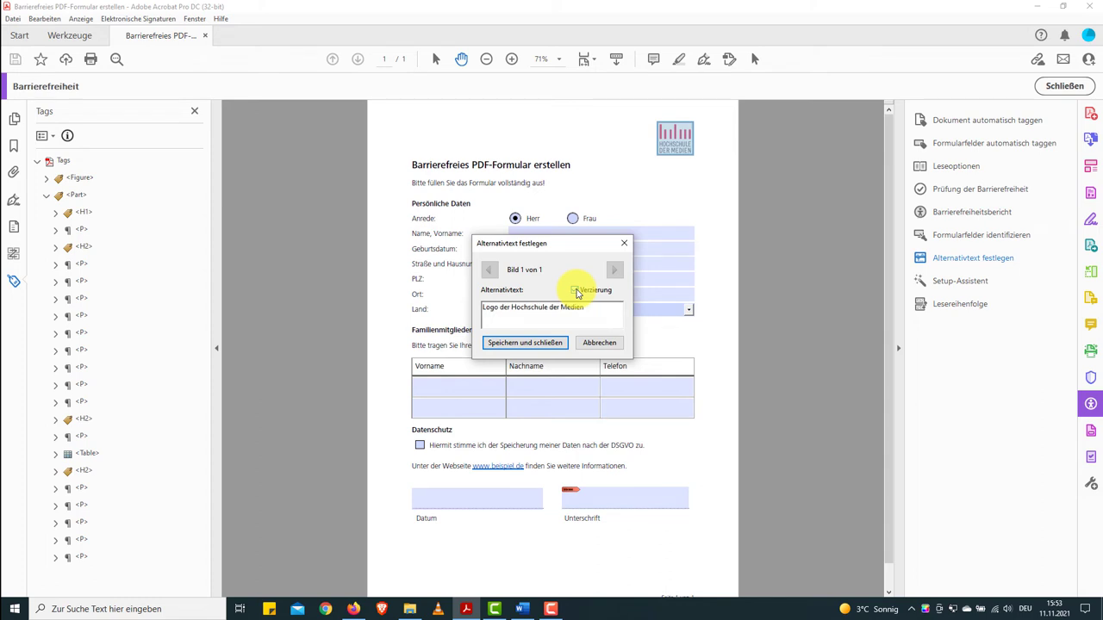
click(548, 343)
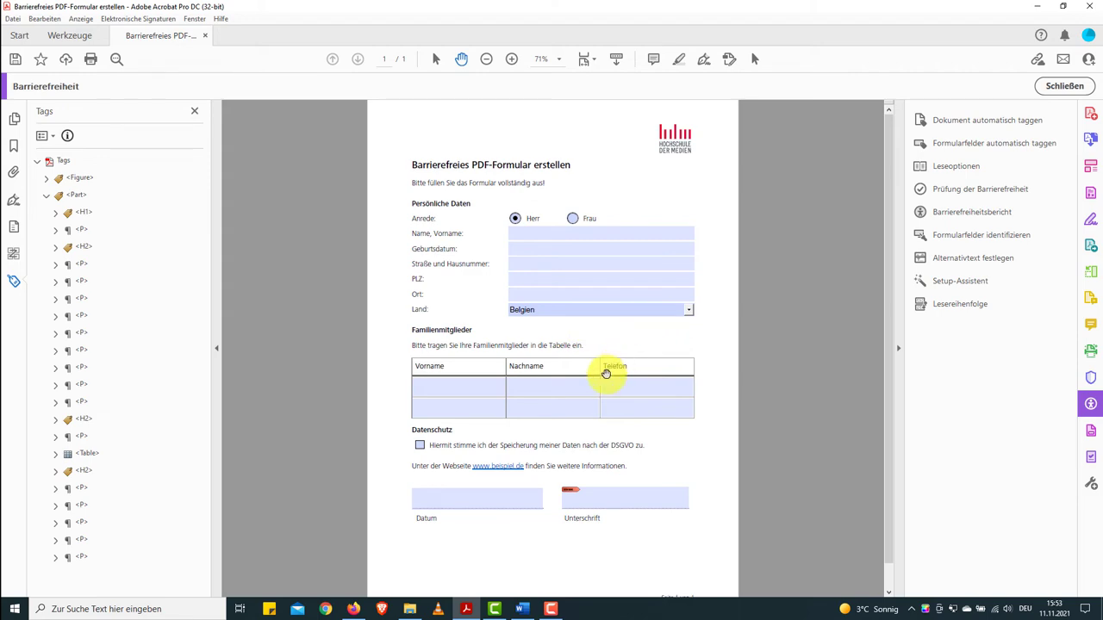
ctrl+scroll(483, 480, up, 2)
ctrl+scroll(480, 476, up, 1)
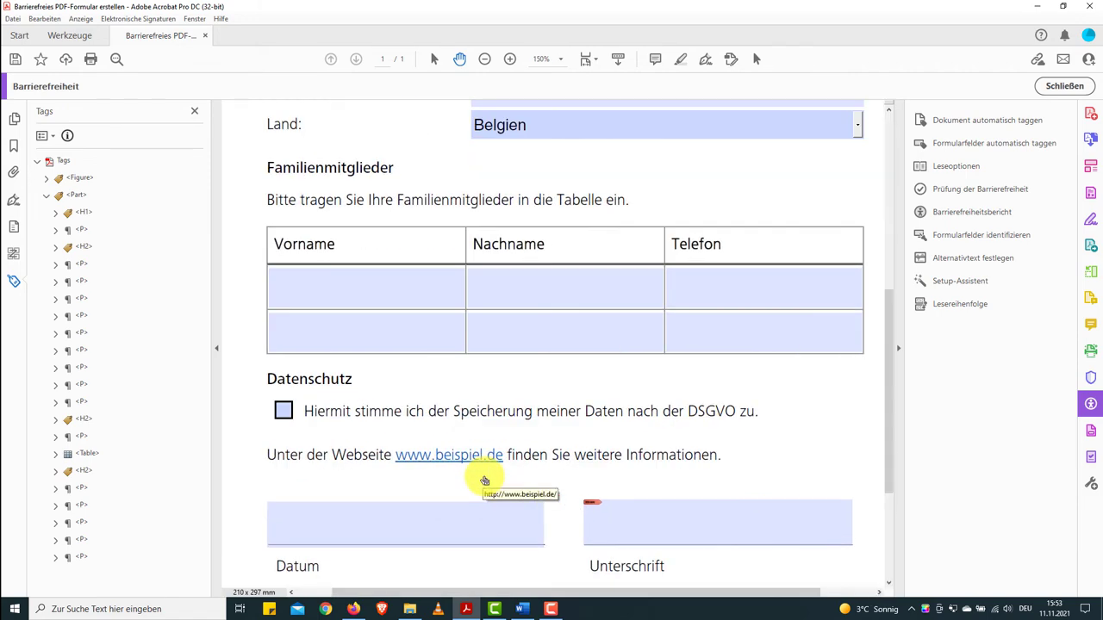
scroll(417, 465, down, 2)
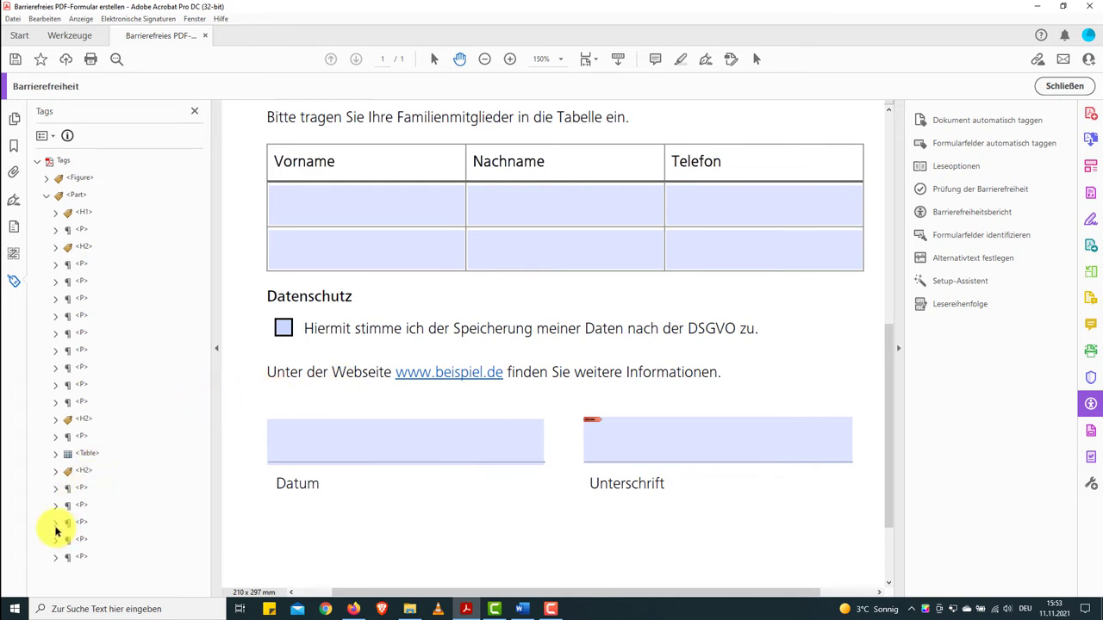
click(81, 523)
click(55, 522)
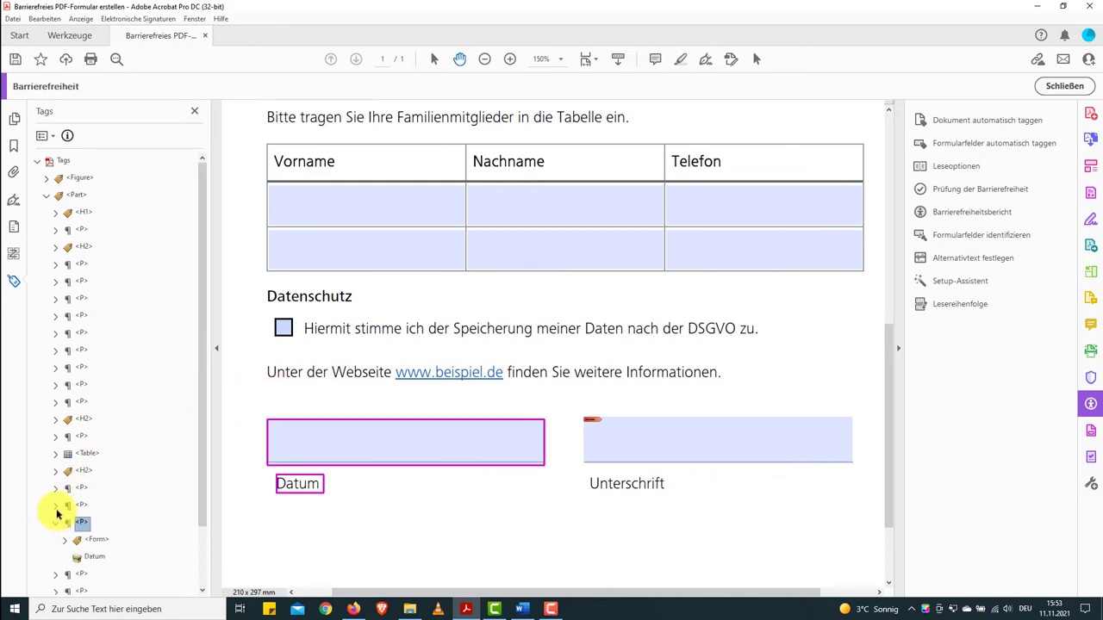
click(55, 505)
scroll(64, 504, down, 1)
click(65, 487)
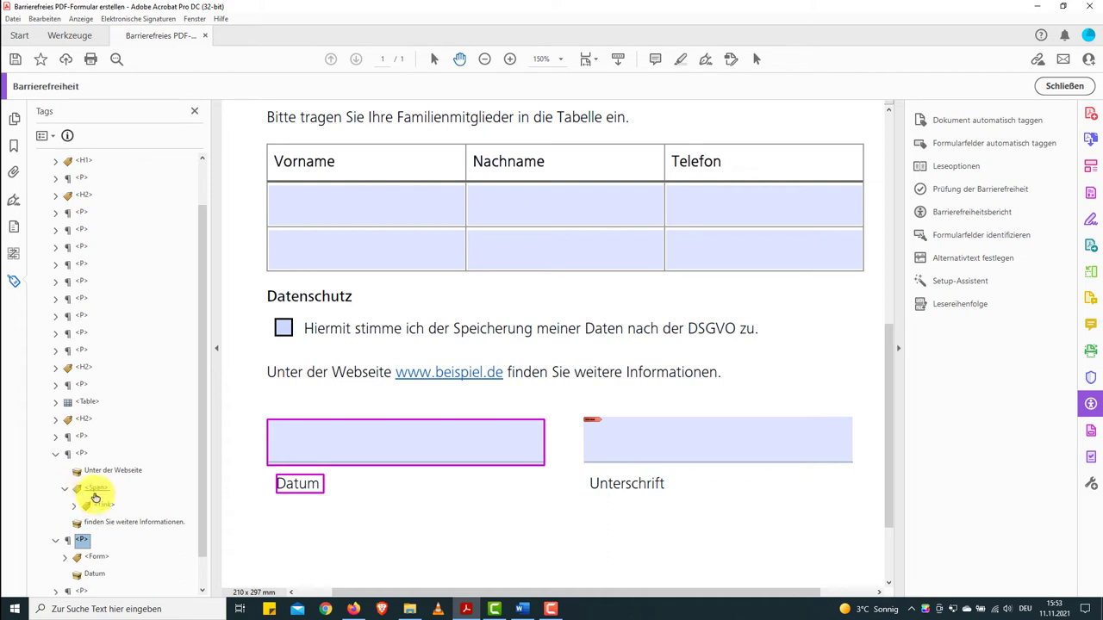
click(74, 506)
click(100, 507)
right_click(100, 506)
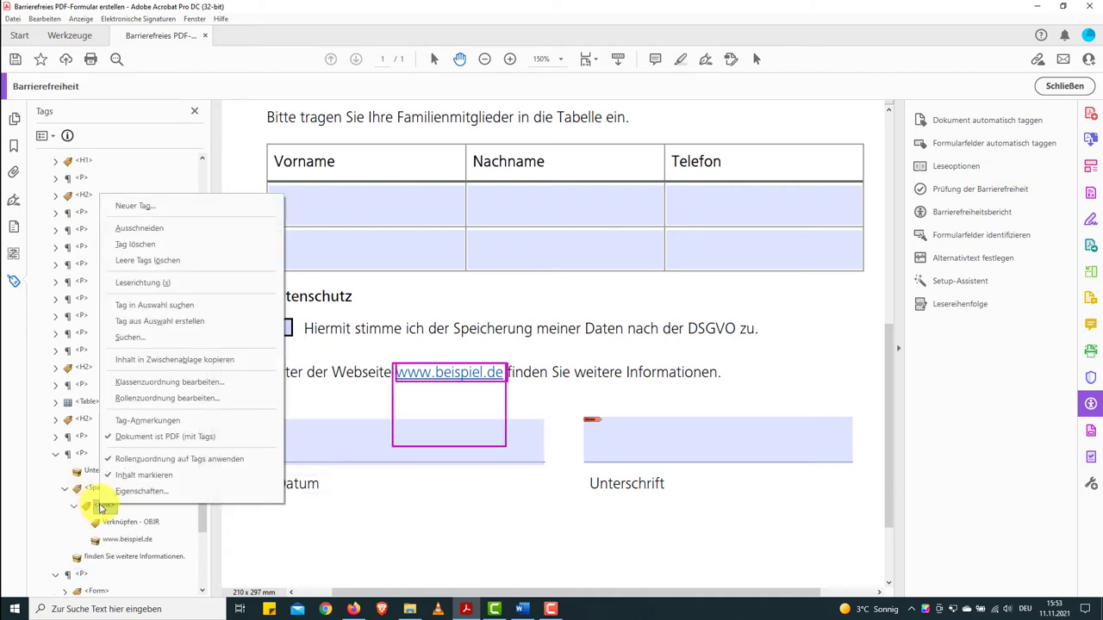
click(179, 495)
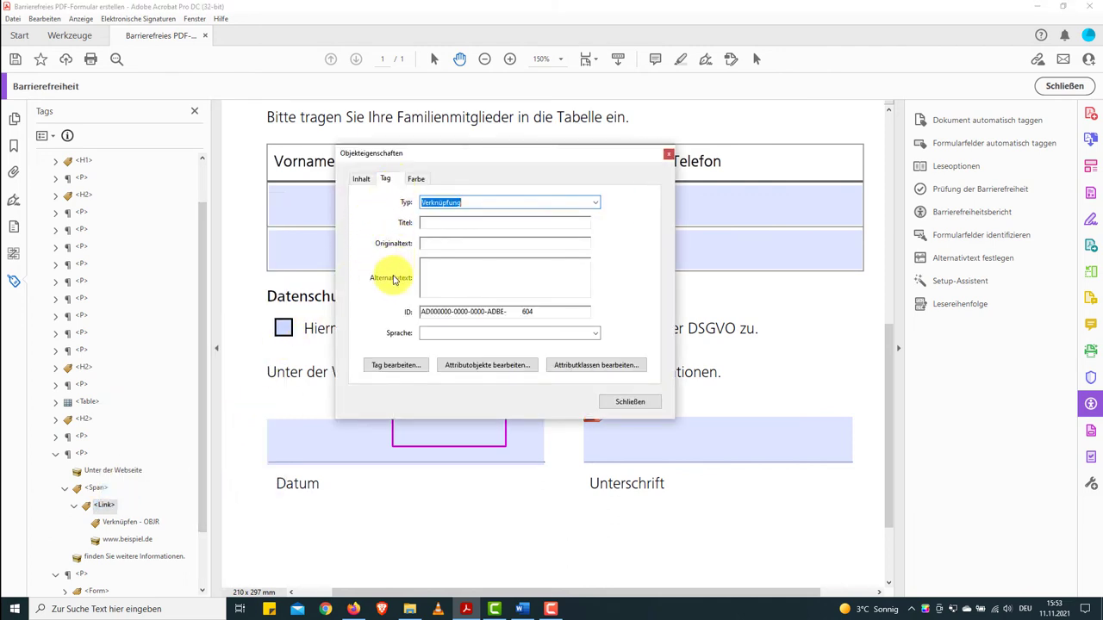
click(439, 284)
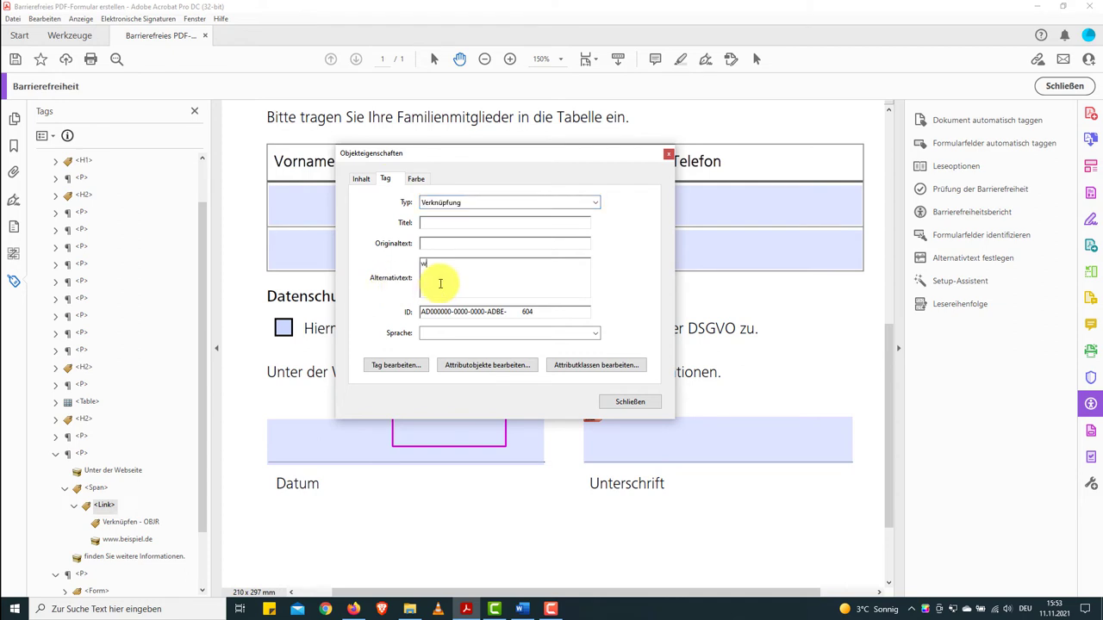
text(ww.beispi)
text(el.de)
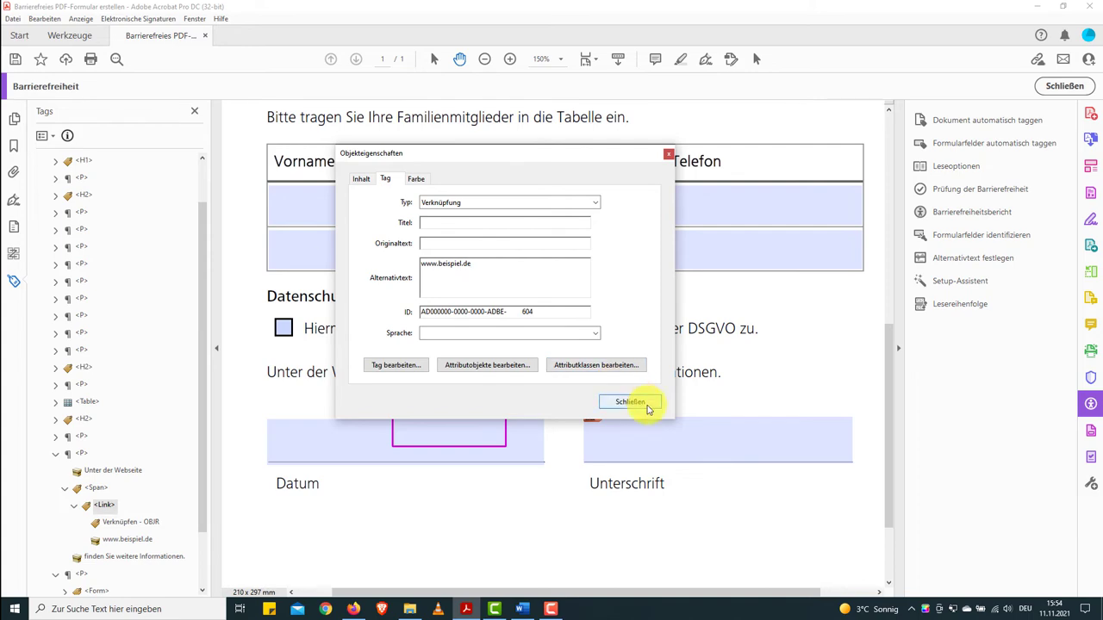
click(648, 409)
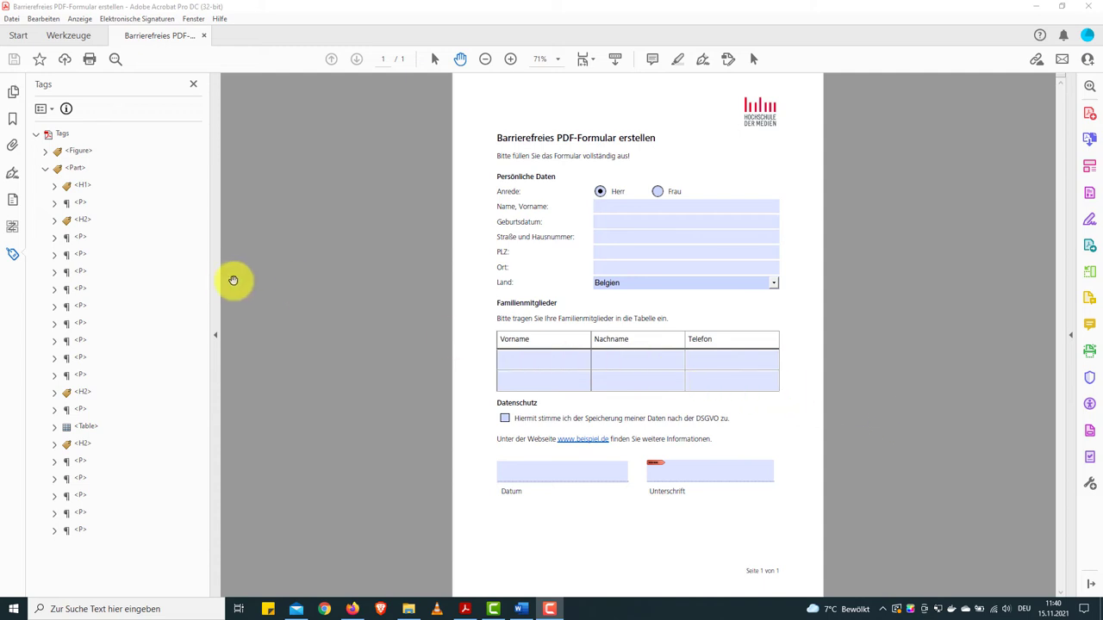
- Show the page's reading order and step through the first items, starting with the logo image
click(12, 227)
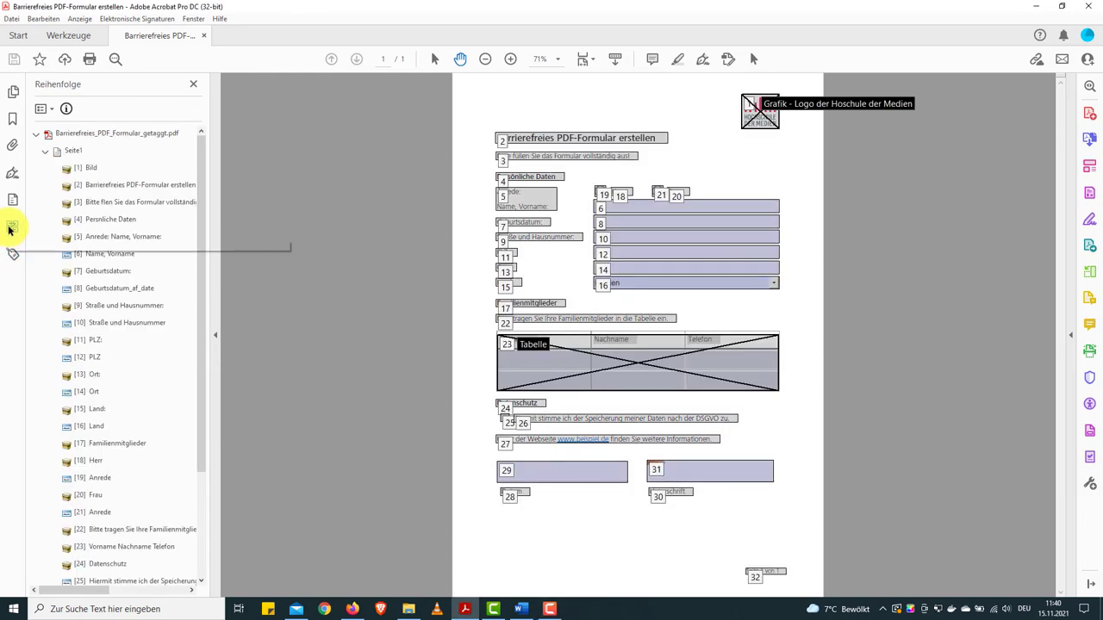
click(71, 151)
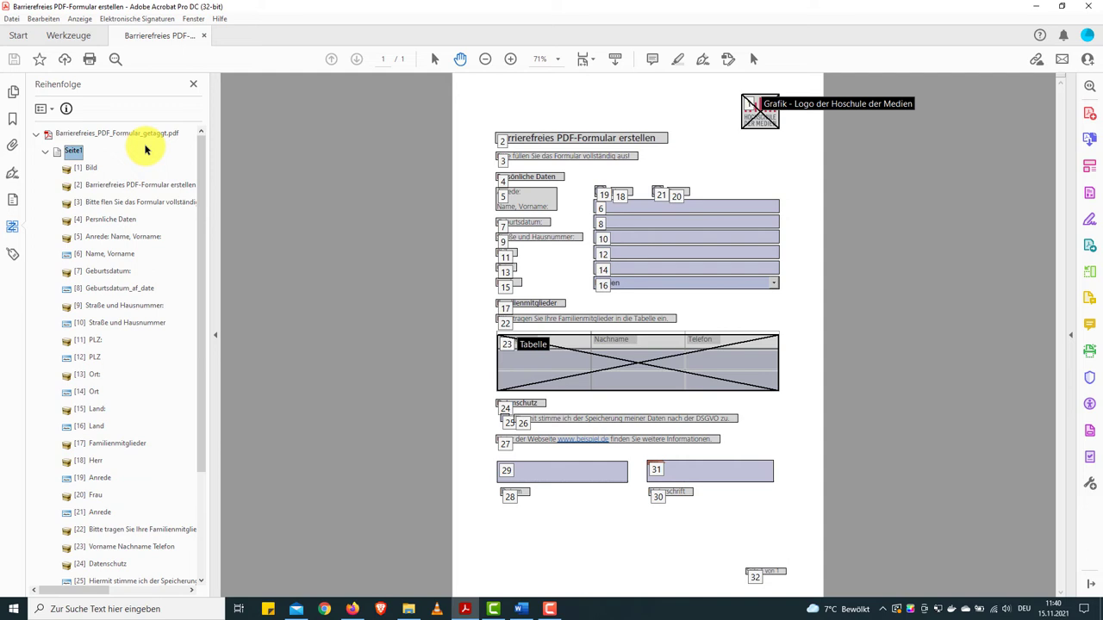
key(Down)
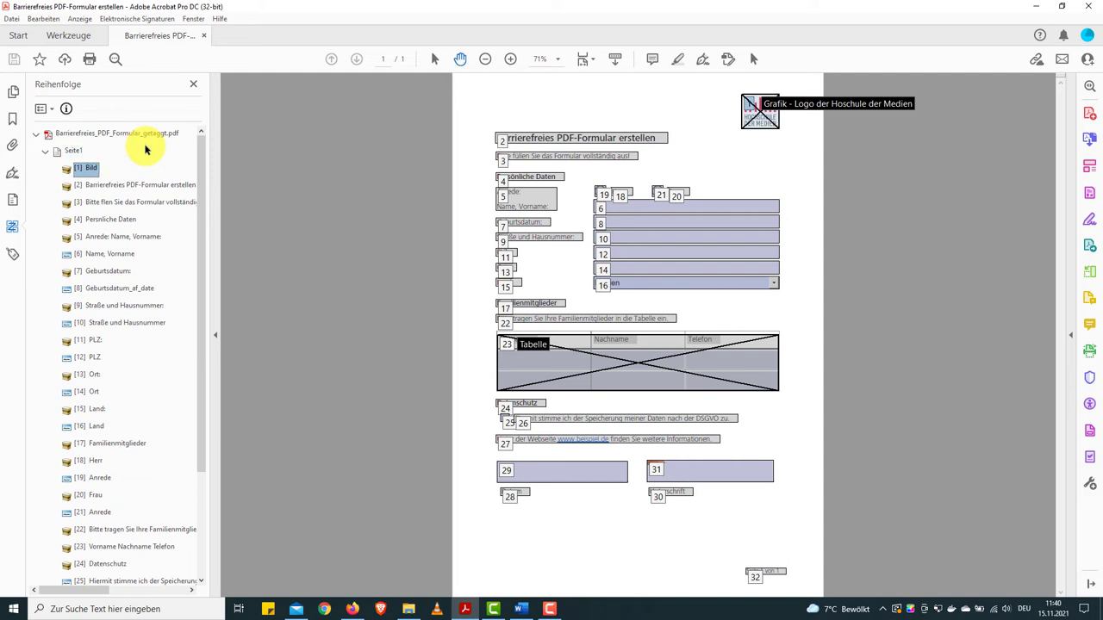
key(Down)
key(Down)
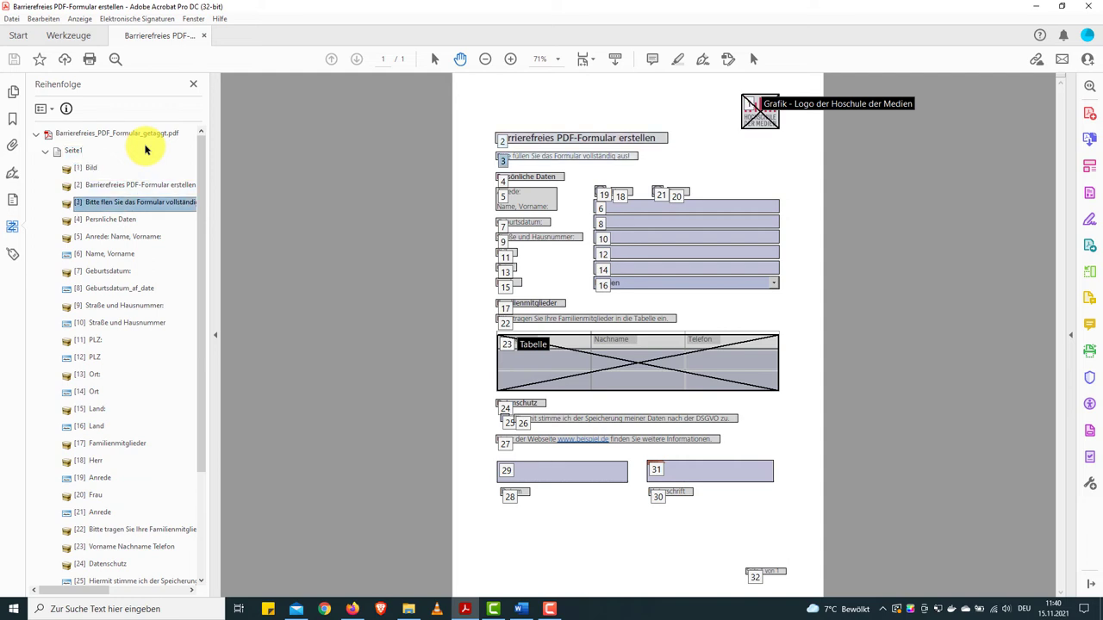
key(Down)
key(Down)
key(Down)
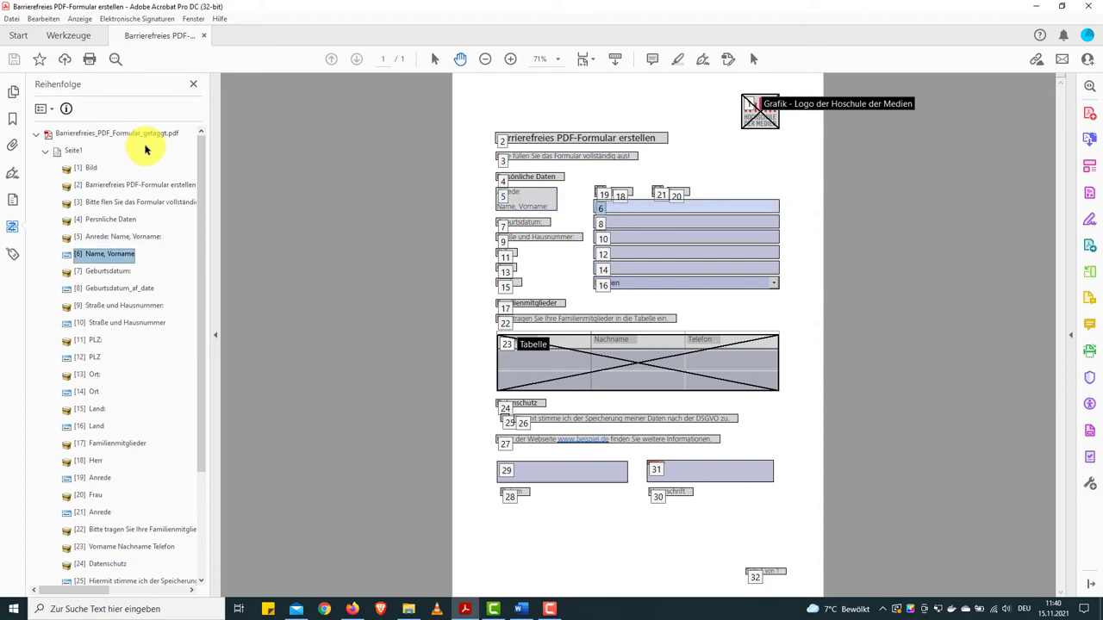
key(Up)
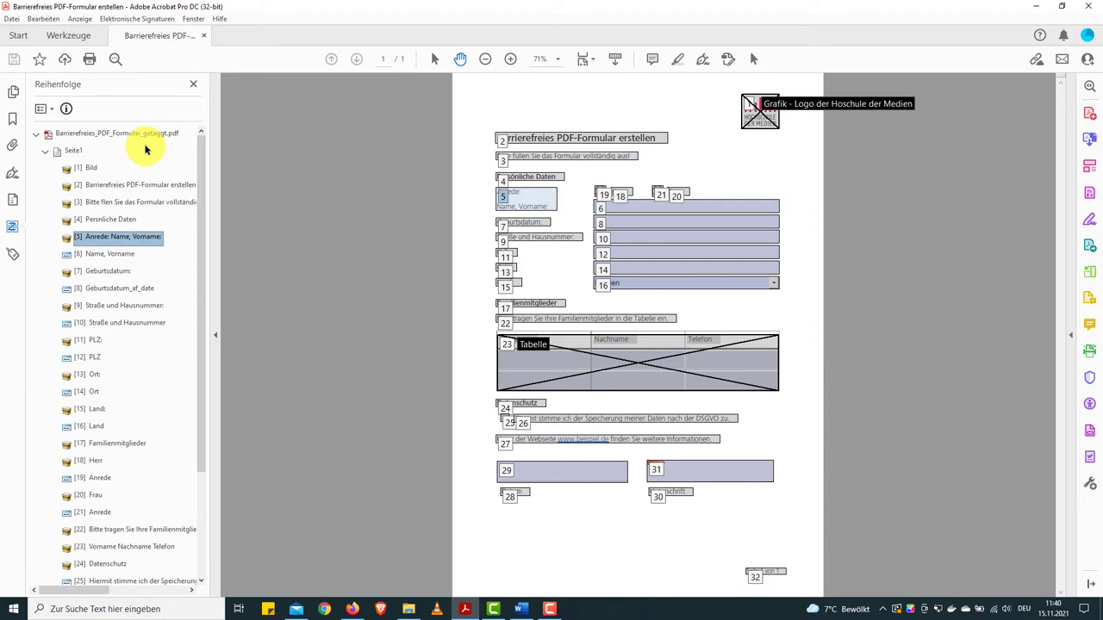
key(Down)
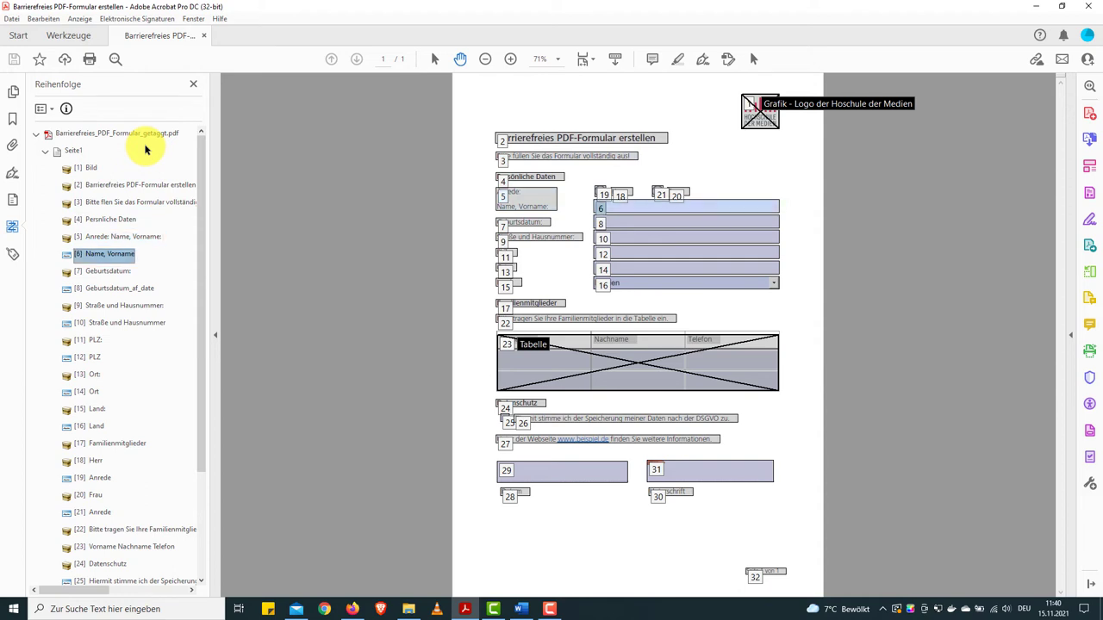
- Step on past PLZ, Land, the Herr radio button and the table to Seite 1 von 1
key(Down)
key(Down)
key(Down)
key(Down)
key(Down)
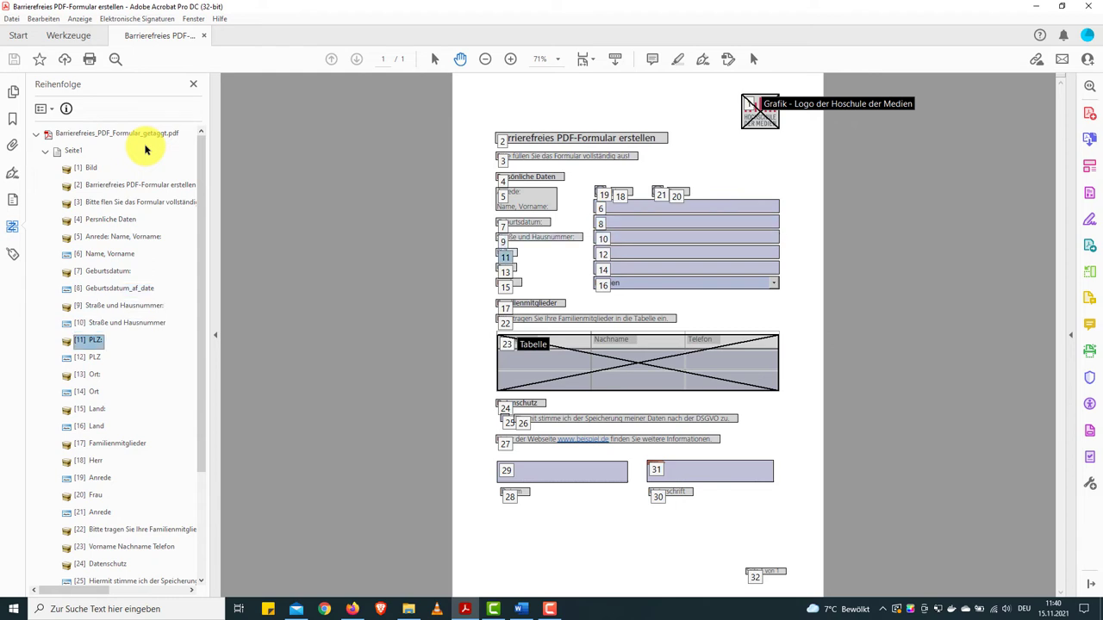
key(Down)
key(Down)
key(Down)
key(Down)
key(Down)
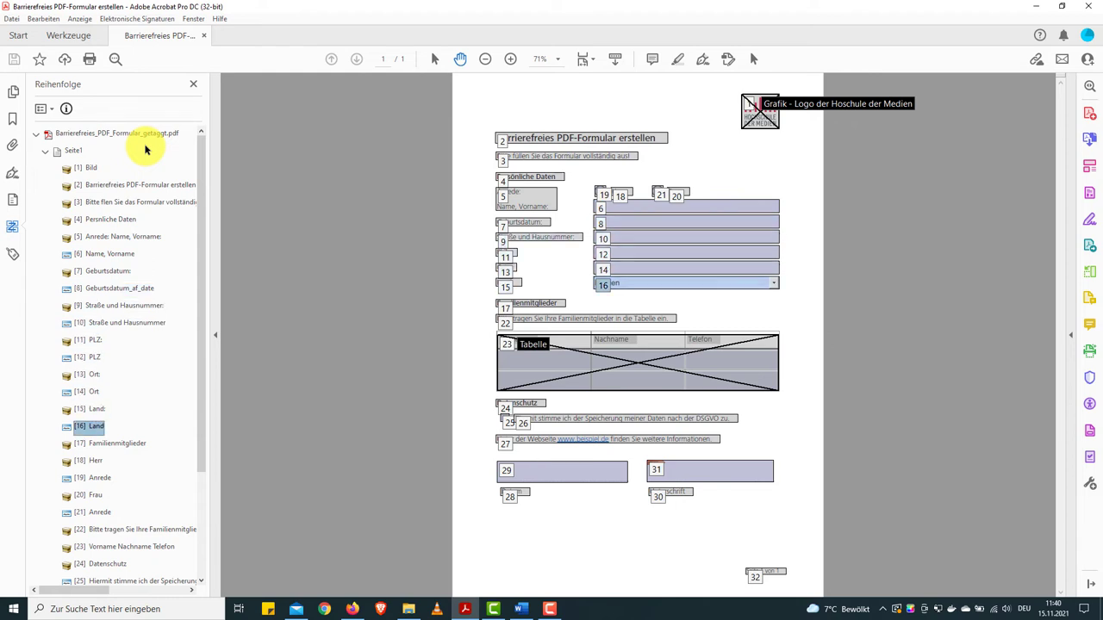
key(Down)
key(Down)
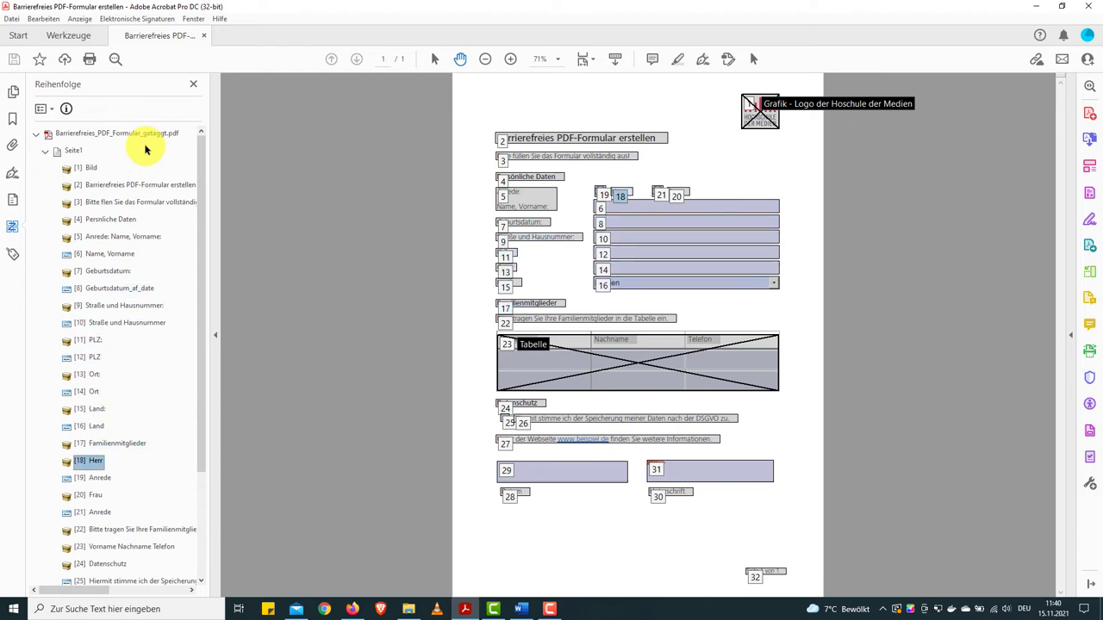
key(Down)
key(Down)
key(Down)
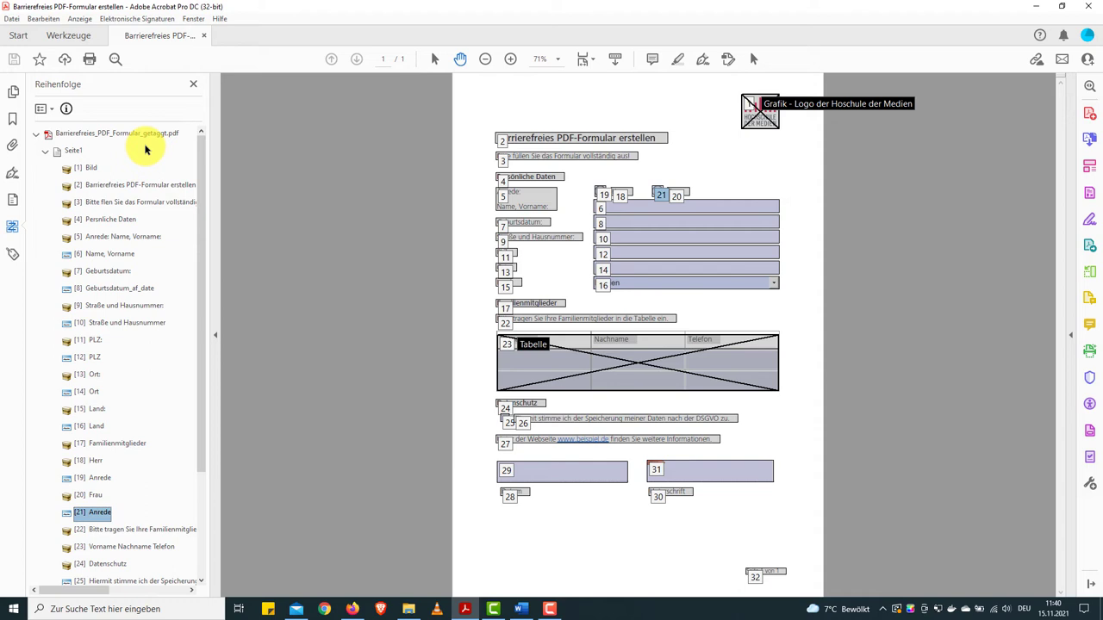
key(Down)
key(Down)
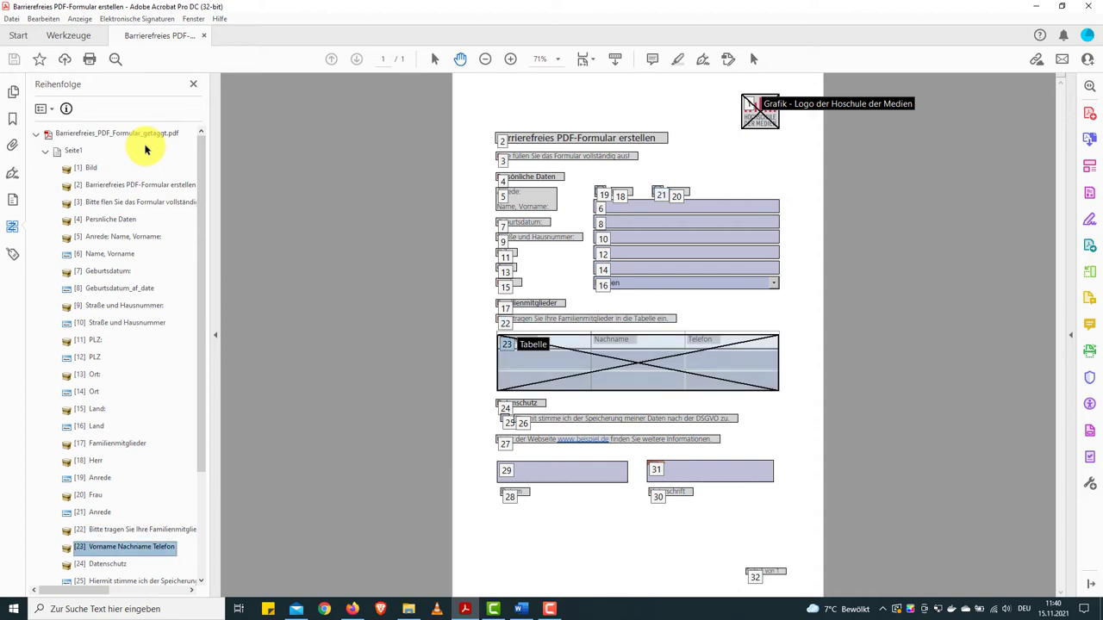
key(Down)
key(Down)
key(Down)
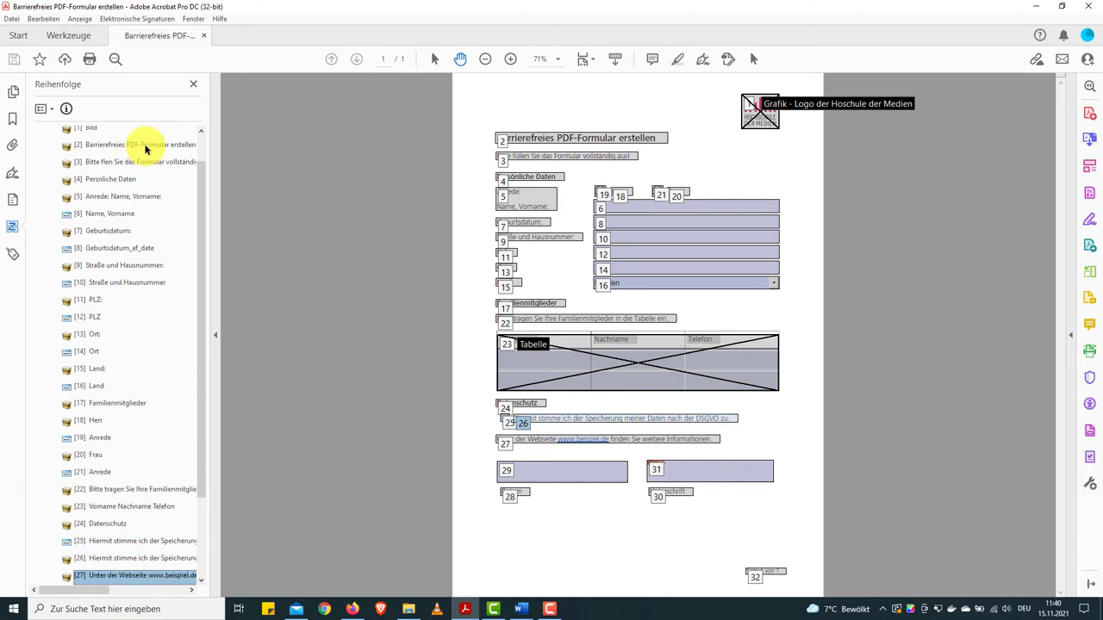
key(Down)
key(Down)
key(Down)
key(Down)
key(Down)
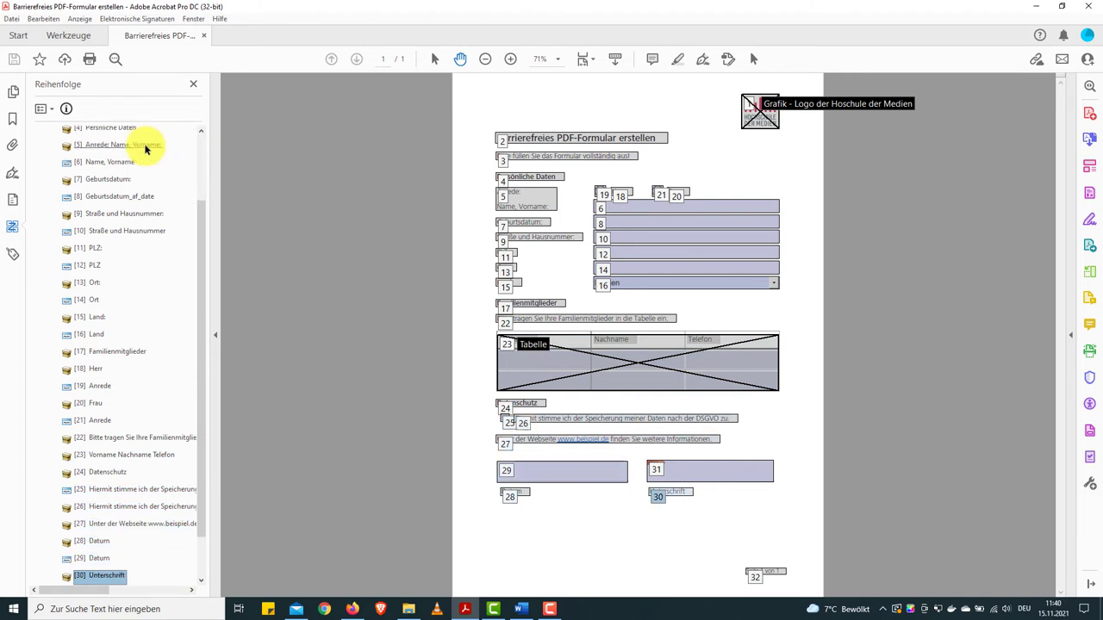
key(Down)
key(Down)
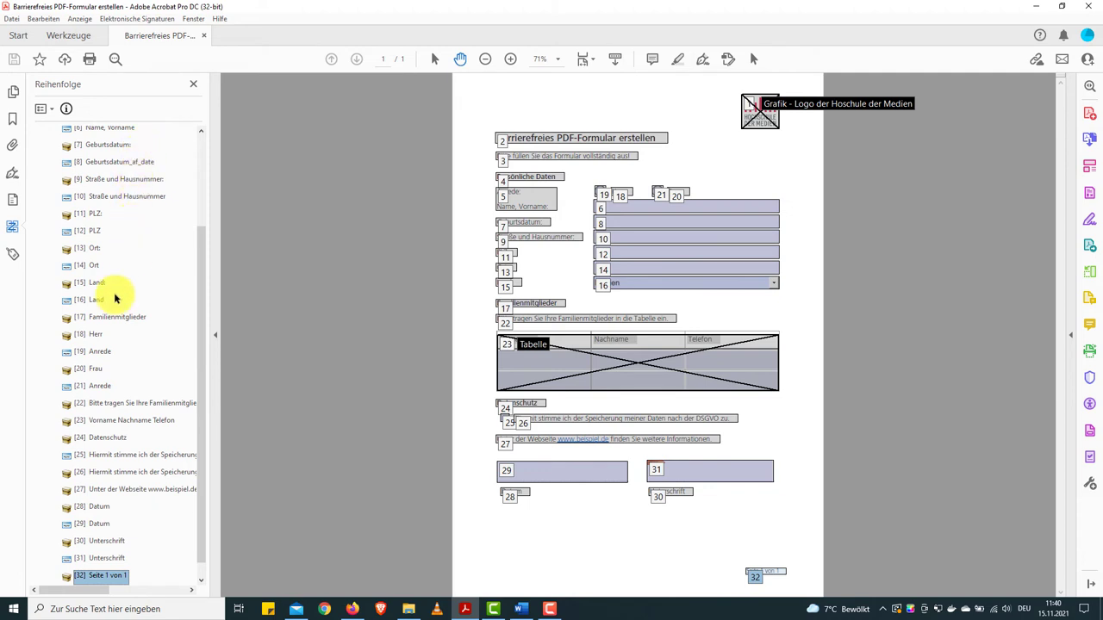
- Move the second Anrede entry (21) up above Frau in the reading order
click(95, 336)
scroll(103, 379, up, 1)
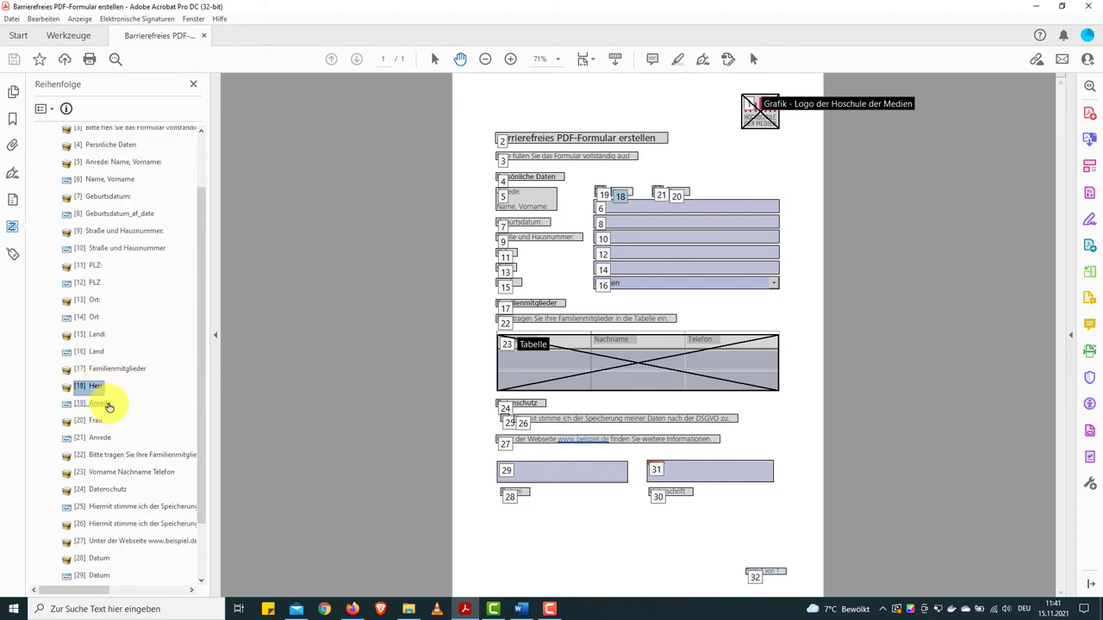
scroll(107, 422, up, 1)
click(100, 454)
click(100, 472)
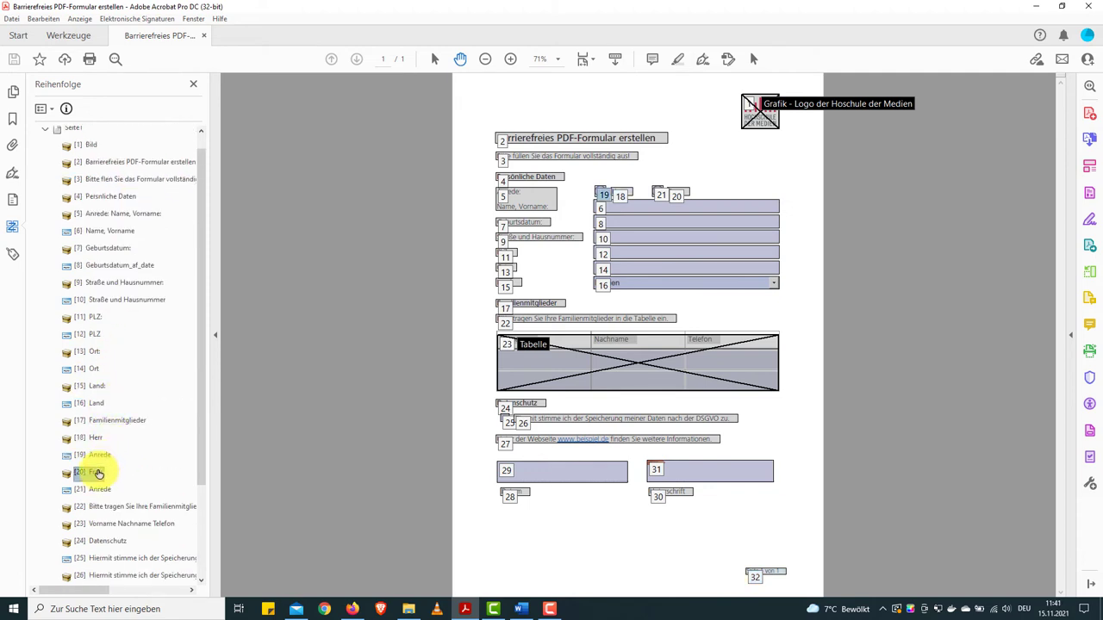
click(94, 490)
click(90, 441)
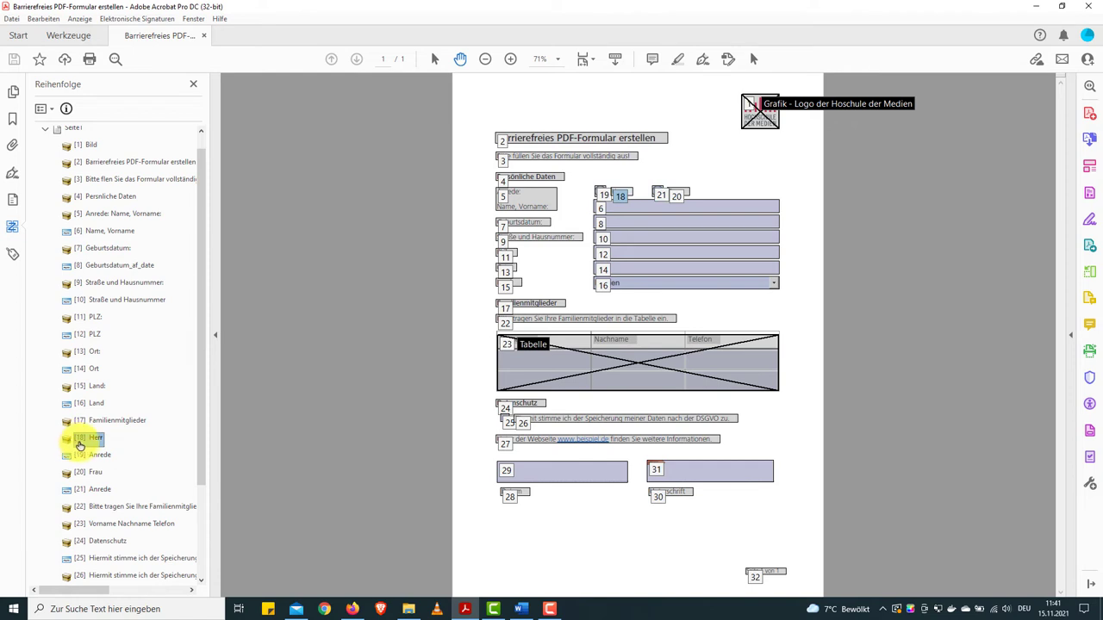
shift+click(94, 490)
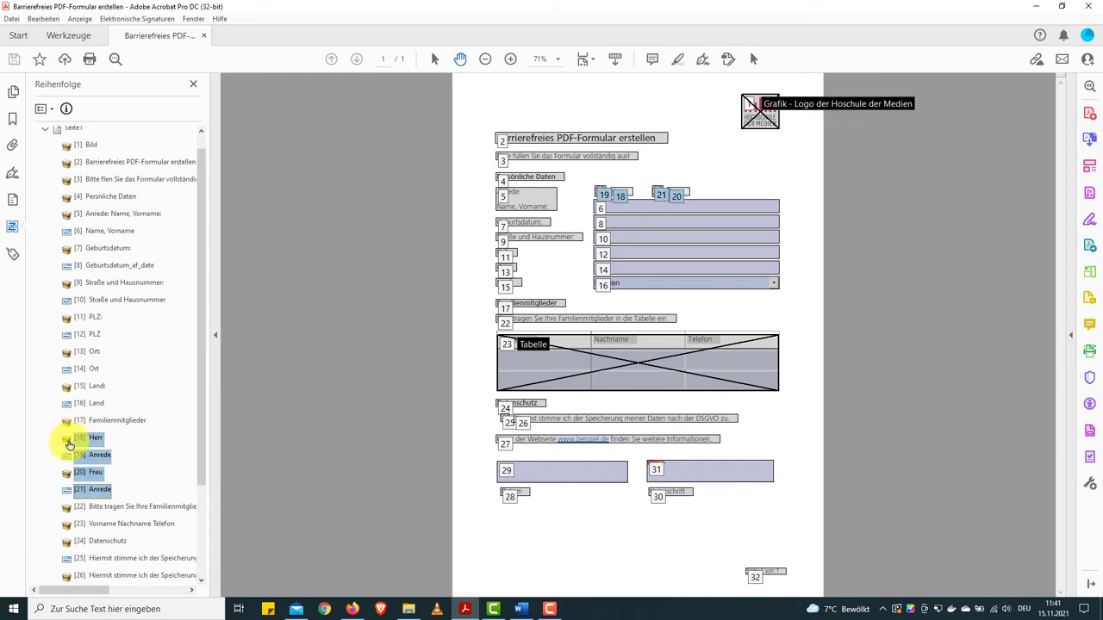
click(87, 489)
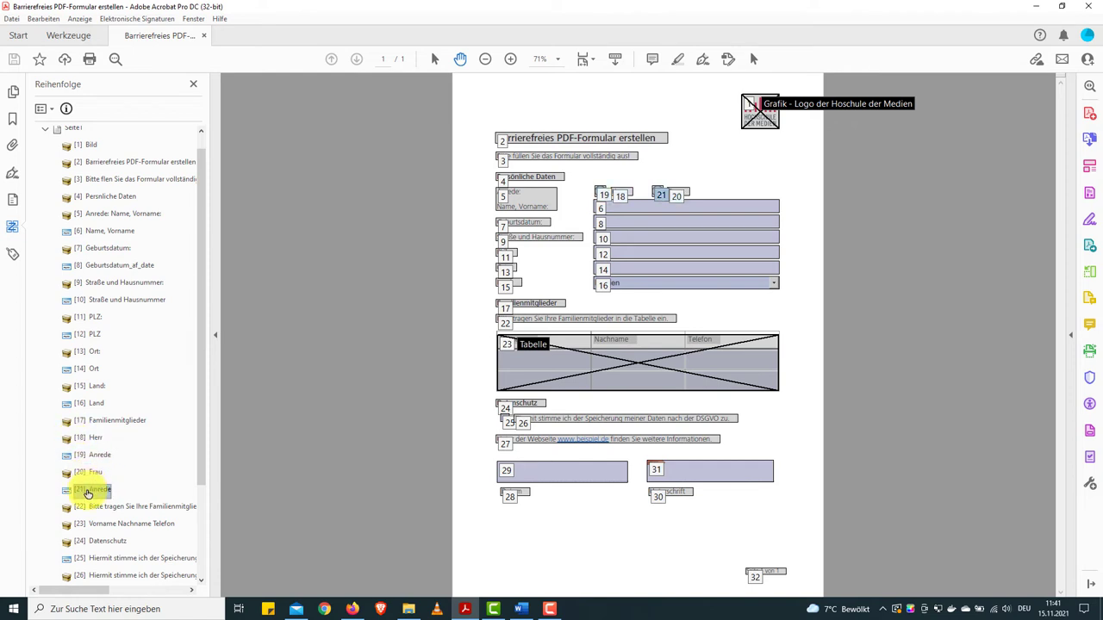
click(66, 496)
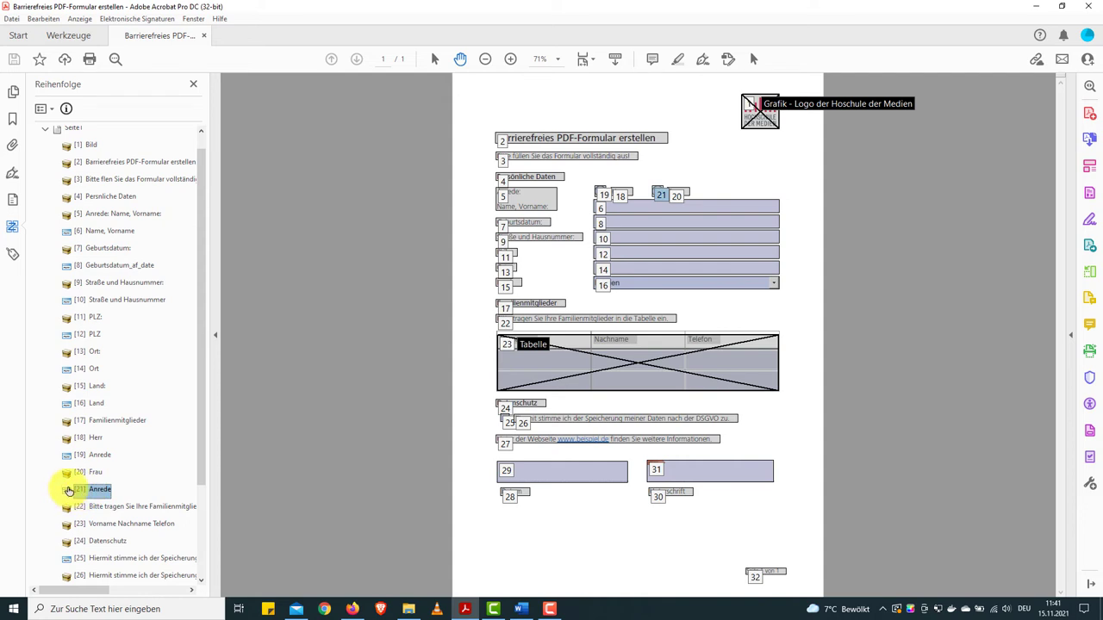
drag(69, 491, 69, 465)
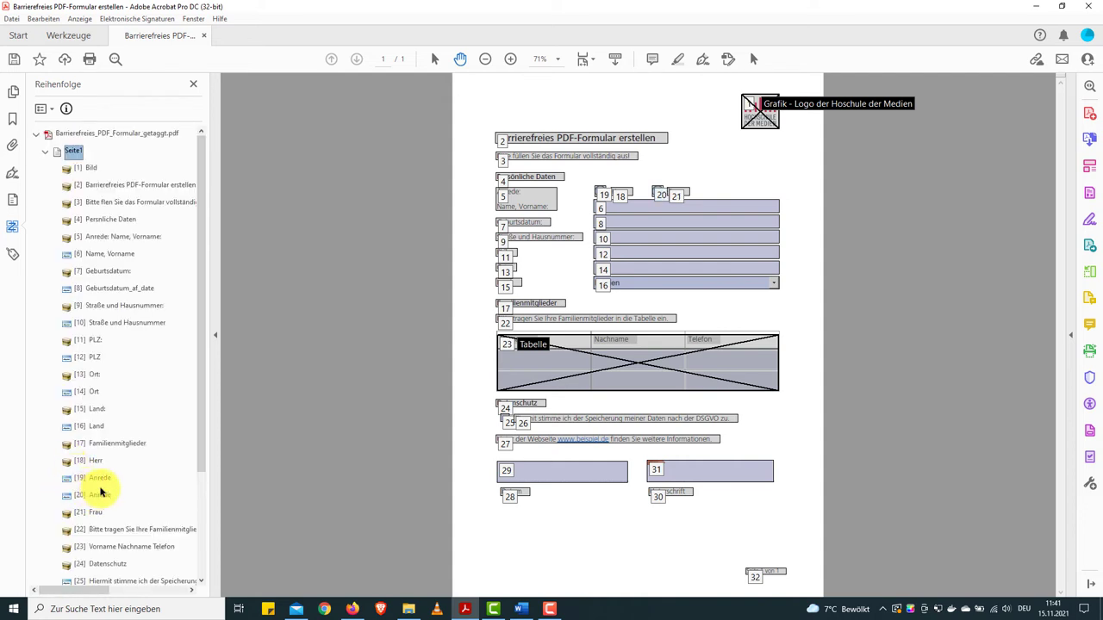
- Move the Anrede field entry (19) beneath the Anrede: label and put Frau back in place
click(82, 479)
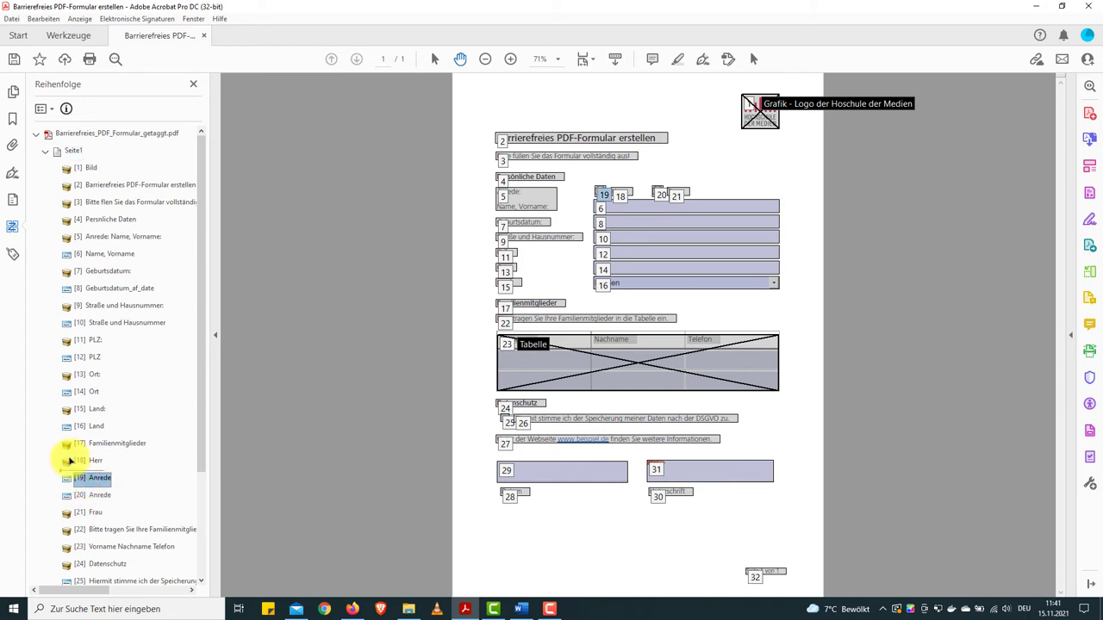
drag(70, 461, 66, 447)
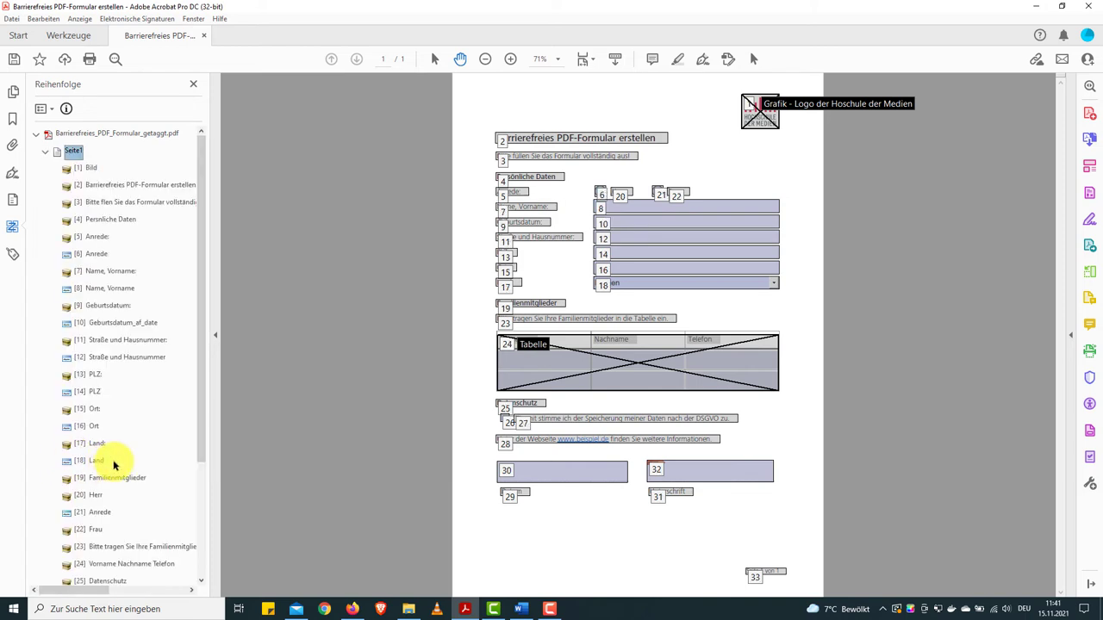
scroll(103, 483, down, 1)
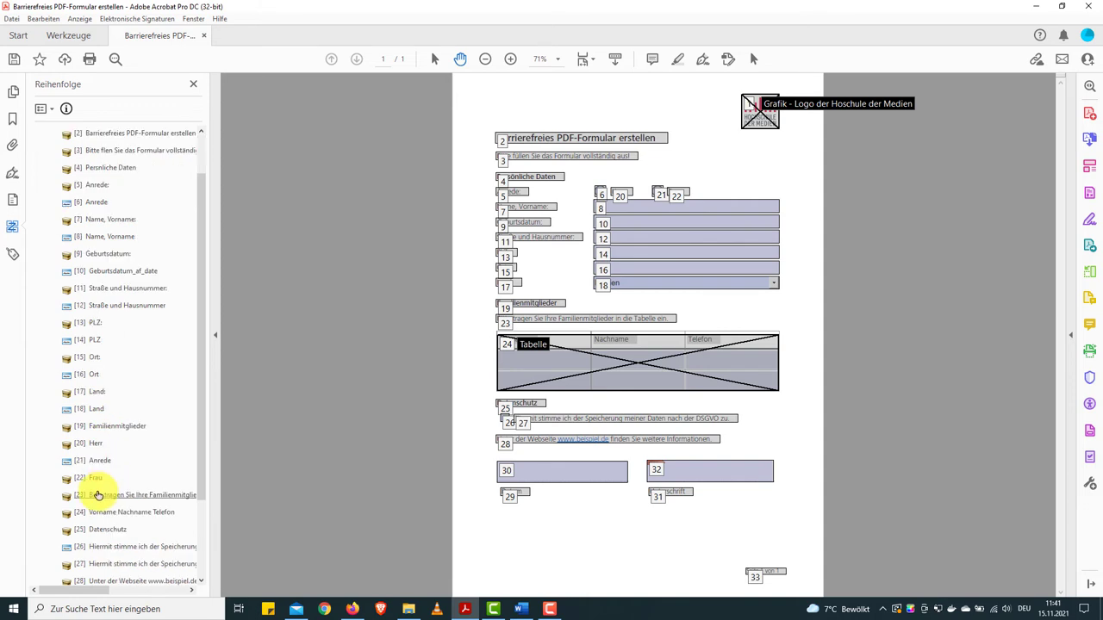
drag(93, 478, 93, 450)
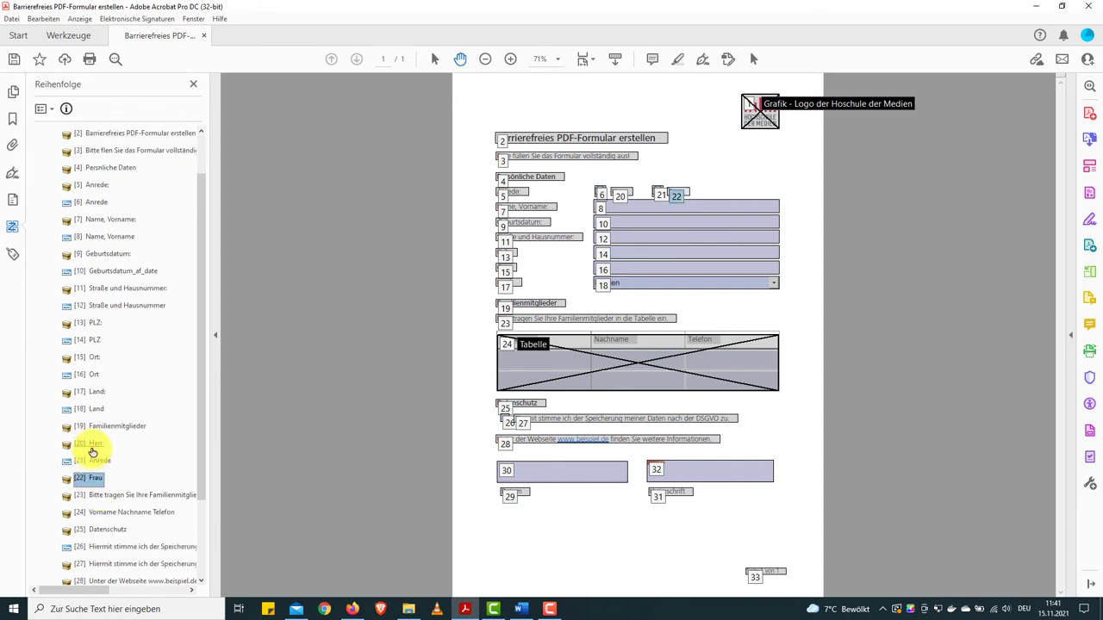
drag(93, 450, 93, 448)
- Move Herr, Anrede and Frau together up to follow the Anrede field
click(99, 514)
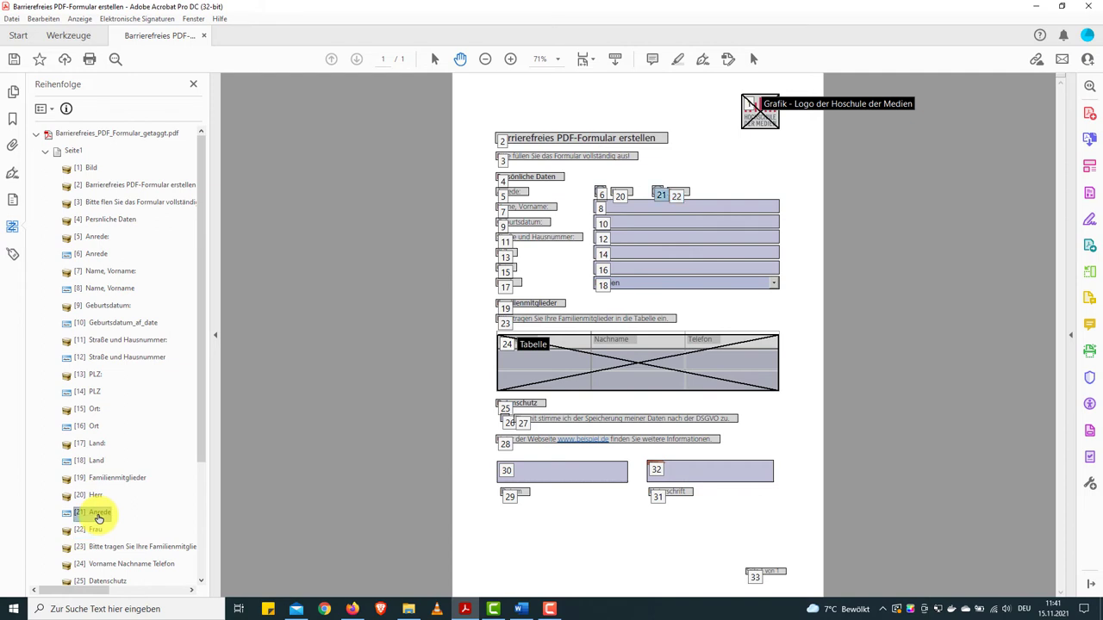
drag(99, 516, 96, 255)
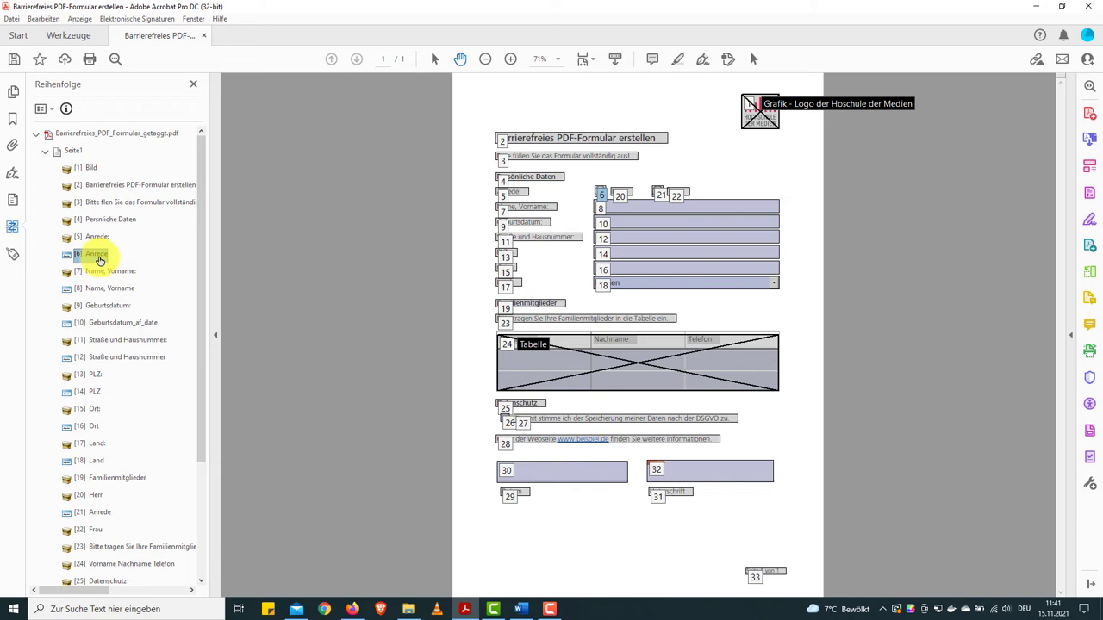
click(89, 495)
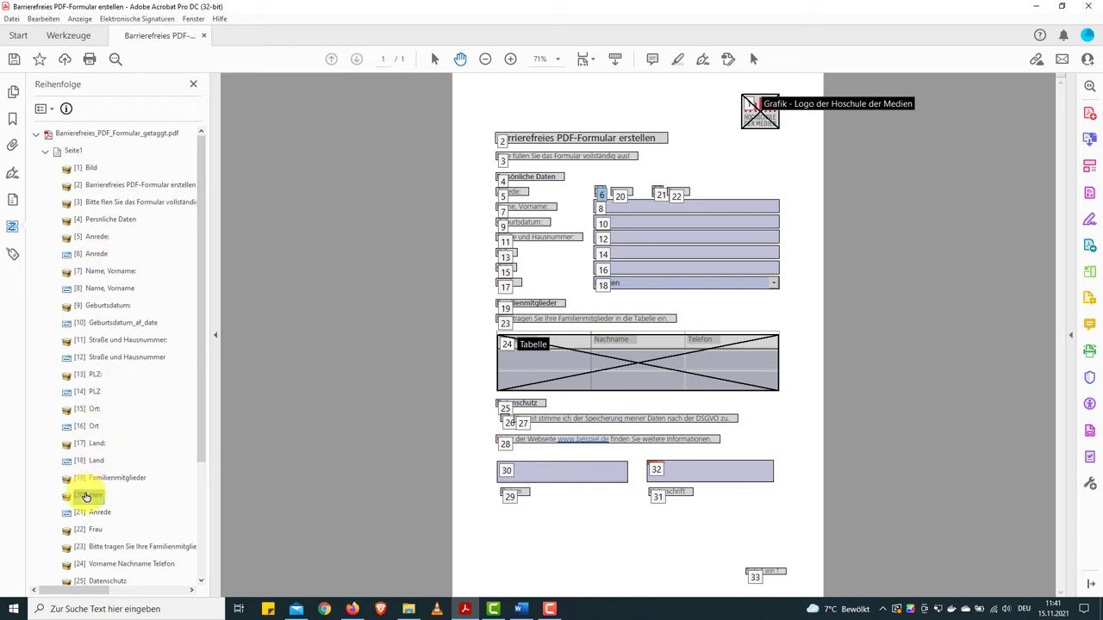
shift+click(85, 533)
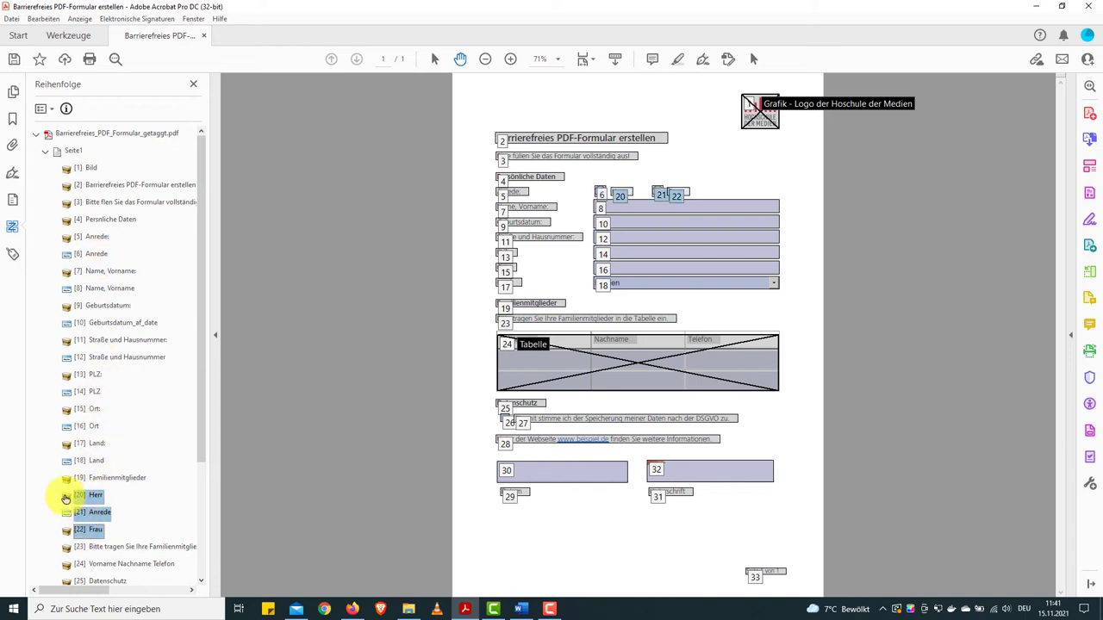
drag(65, 499, 69, 262)
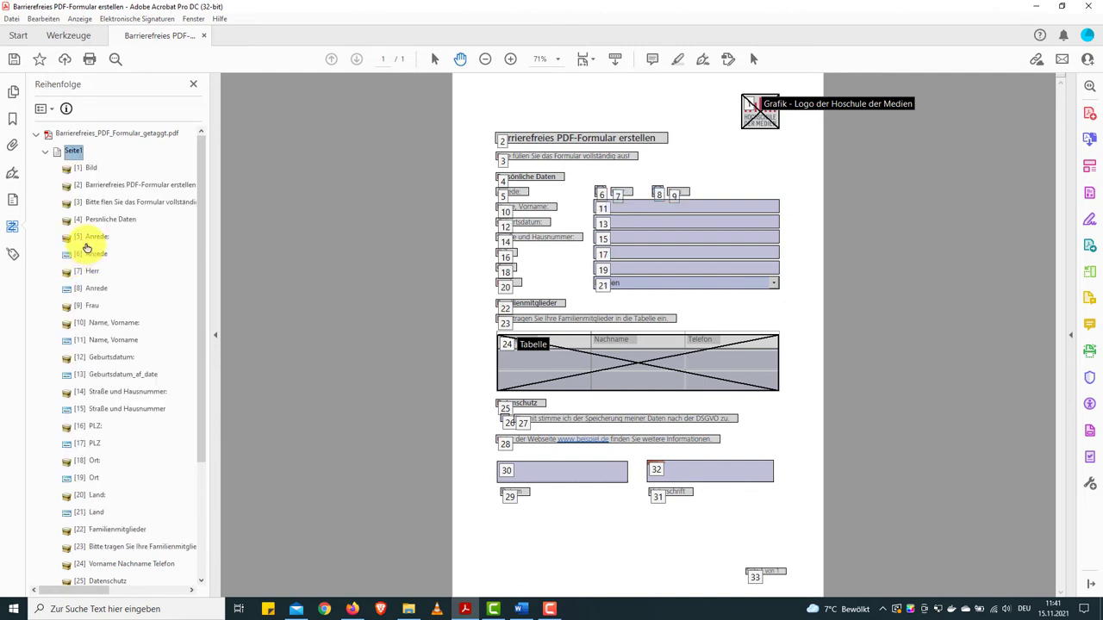
- Check the reordered salutation entries and the rest of the reading order to the end
click(88, 239)
key(Down)
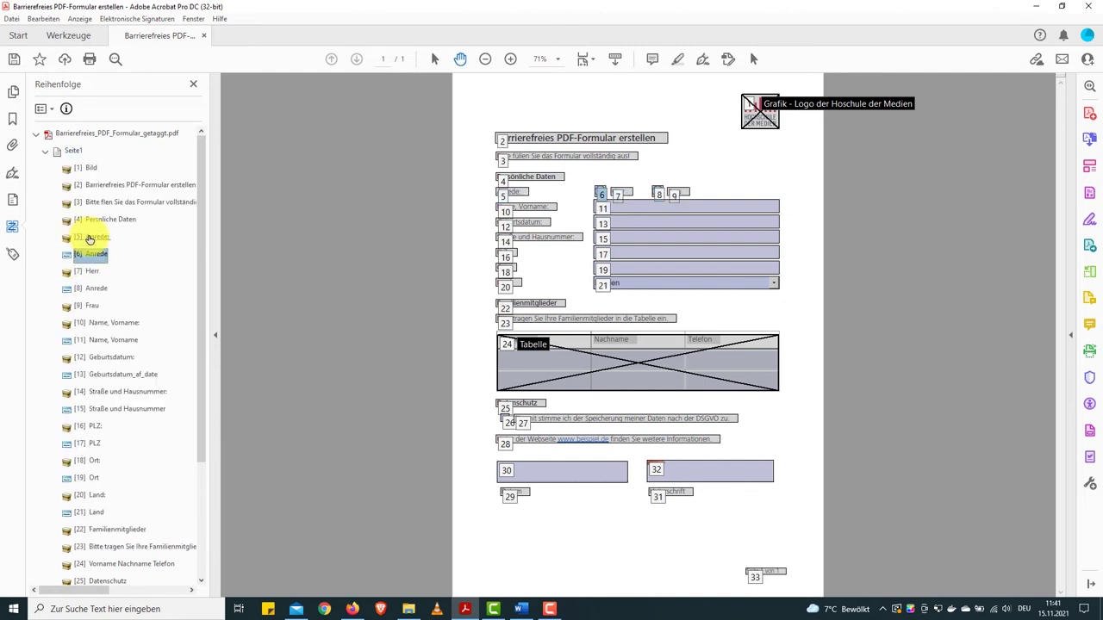
key(Down)
key(Down)
key(Down)
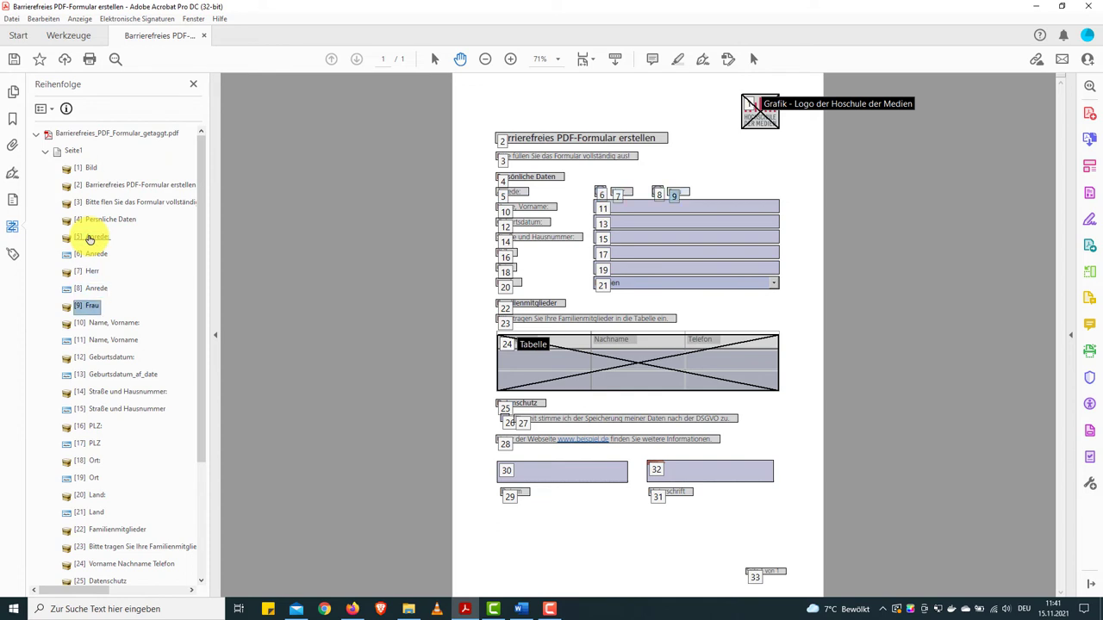
key(Down)
key(Down)
key(Down)
key(Down)
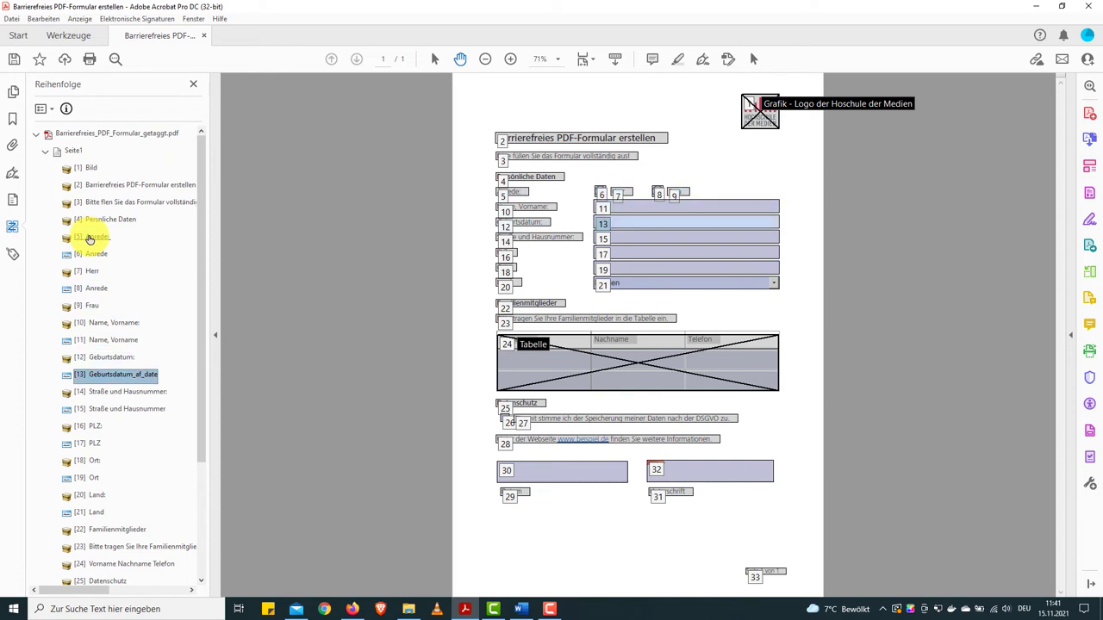
key(Down)
key(Down)
key(Down)
key(Down)
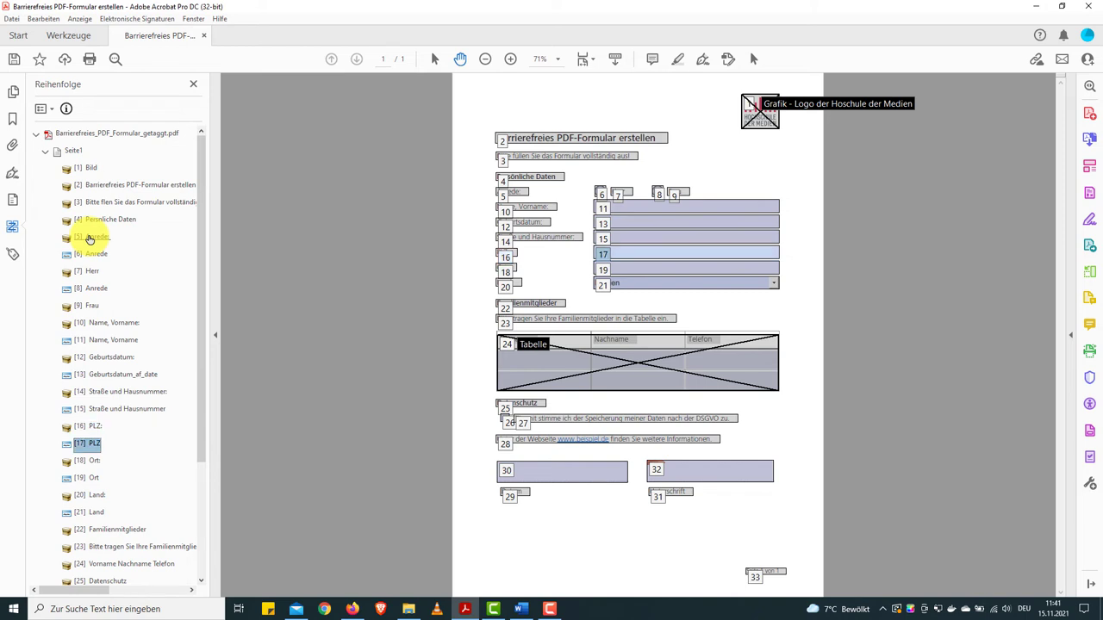
key(Down)
key(Down)
key(Down)
key(Down)
key(Down)
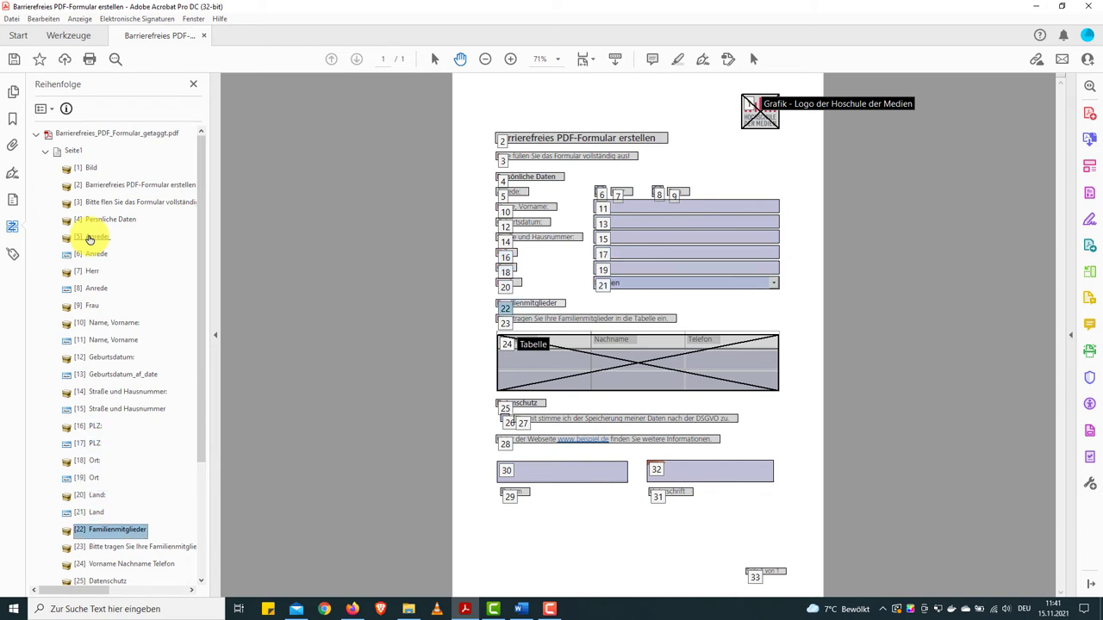
key(Down)
key(Down)
key(Down)
key(Down)
key(Down)
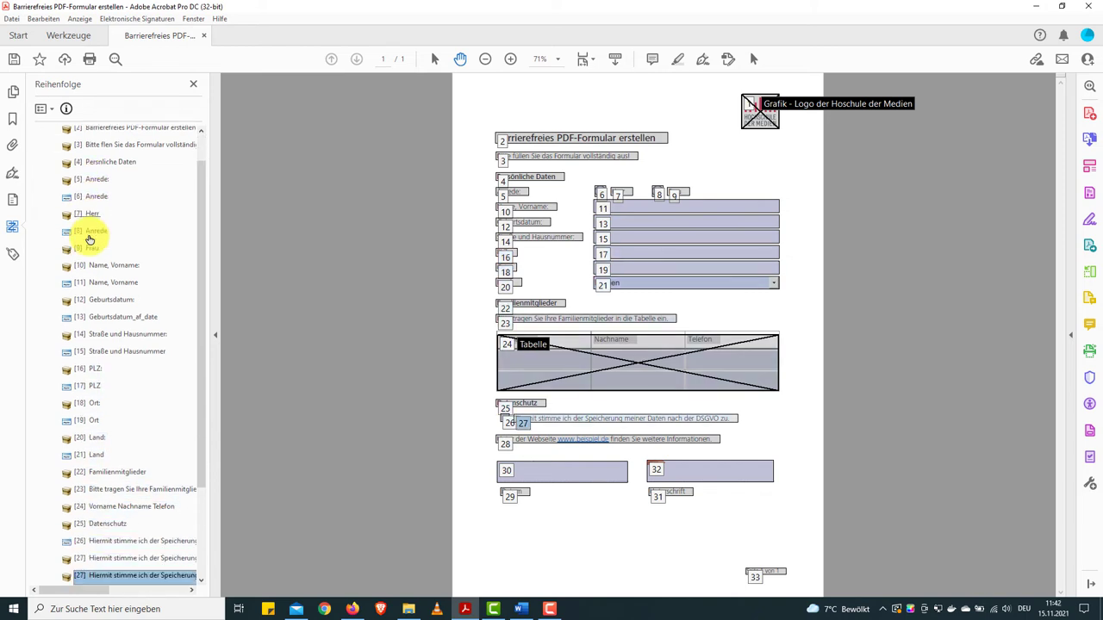
key(Down)
key(Down)
key(Down)
key(Down)
key(Down)
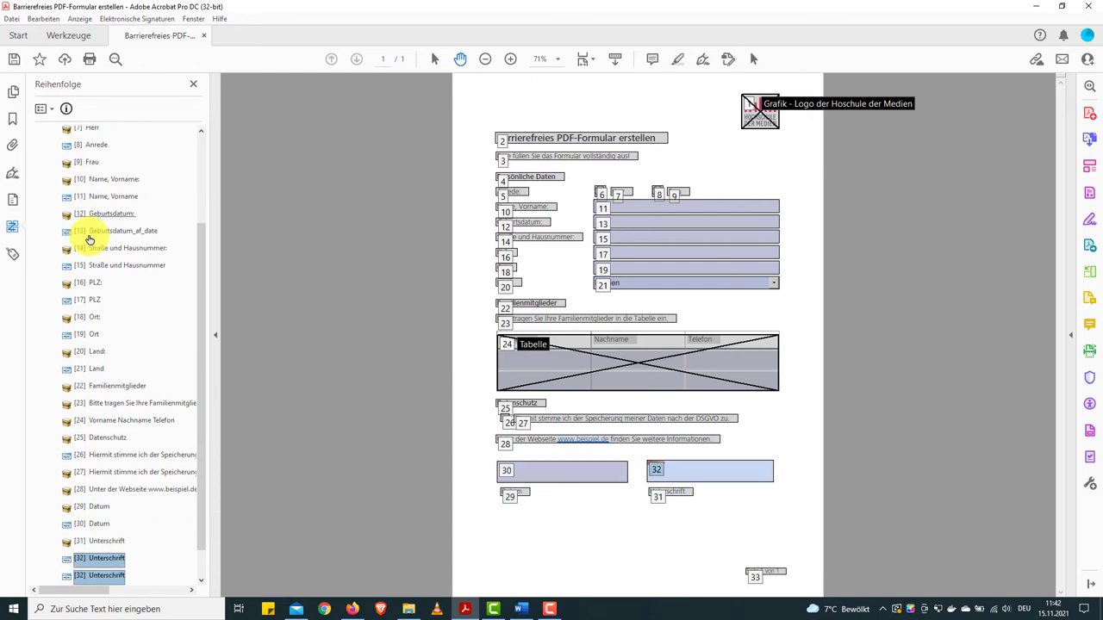
key(Down)
scroll(89, 239, up, 2)
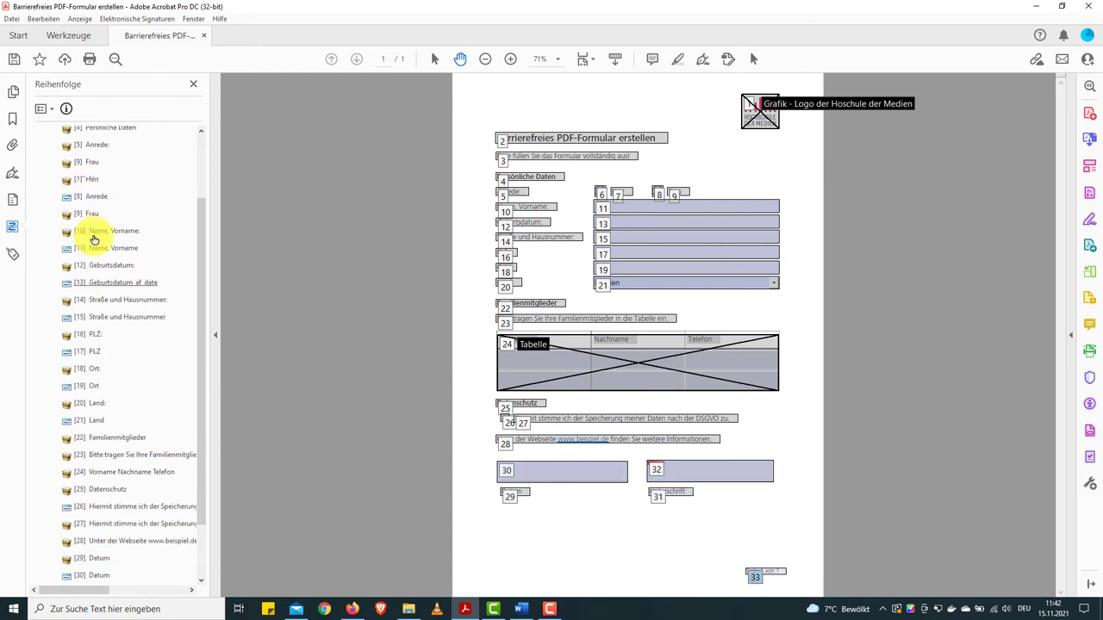
scroll(93, 233, up, 2)
click(95, 257)
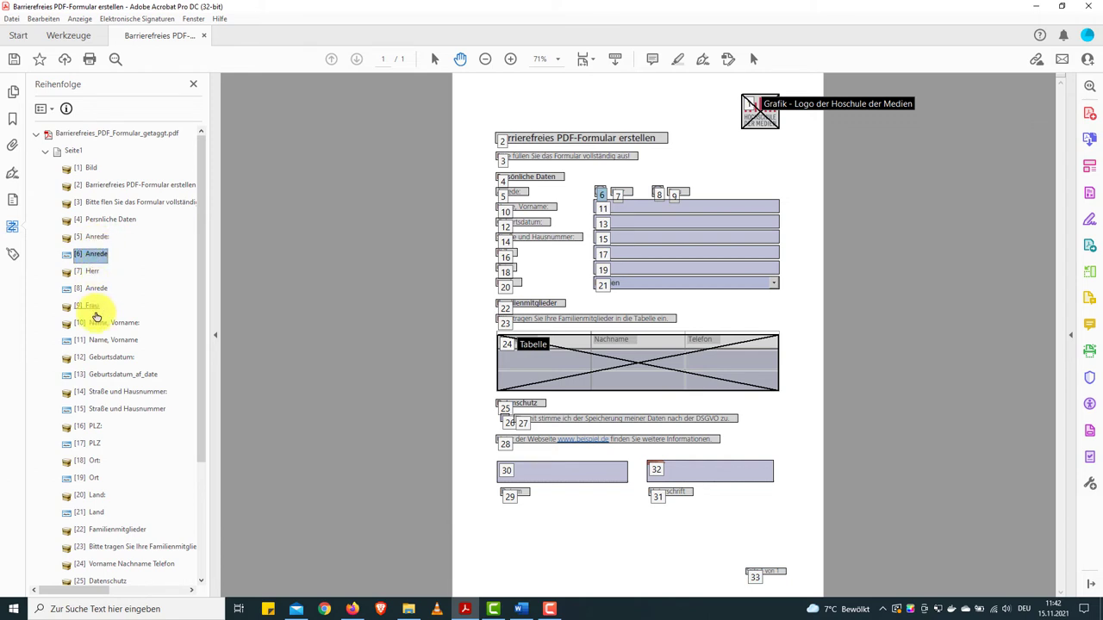
- Expand the P and Form tags around the Anrede, Herr and Frau labels in the tag tree
click(12, 255)
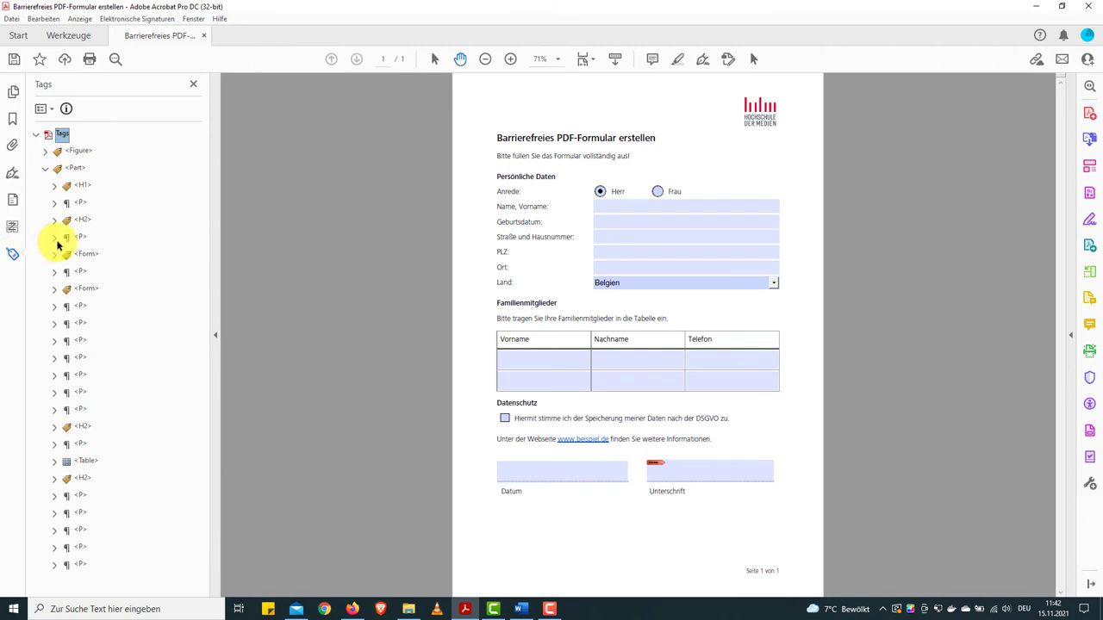
click(55, 288)
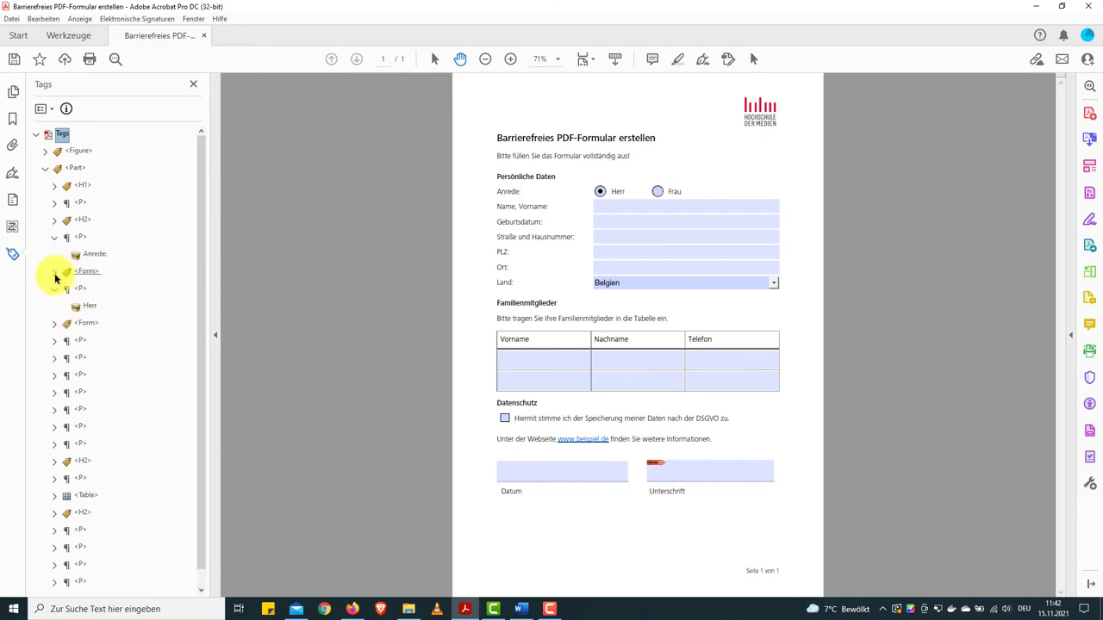
click(54, 271)
click(54, 340)
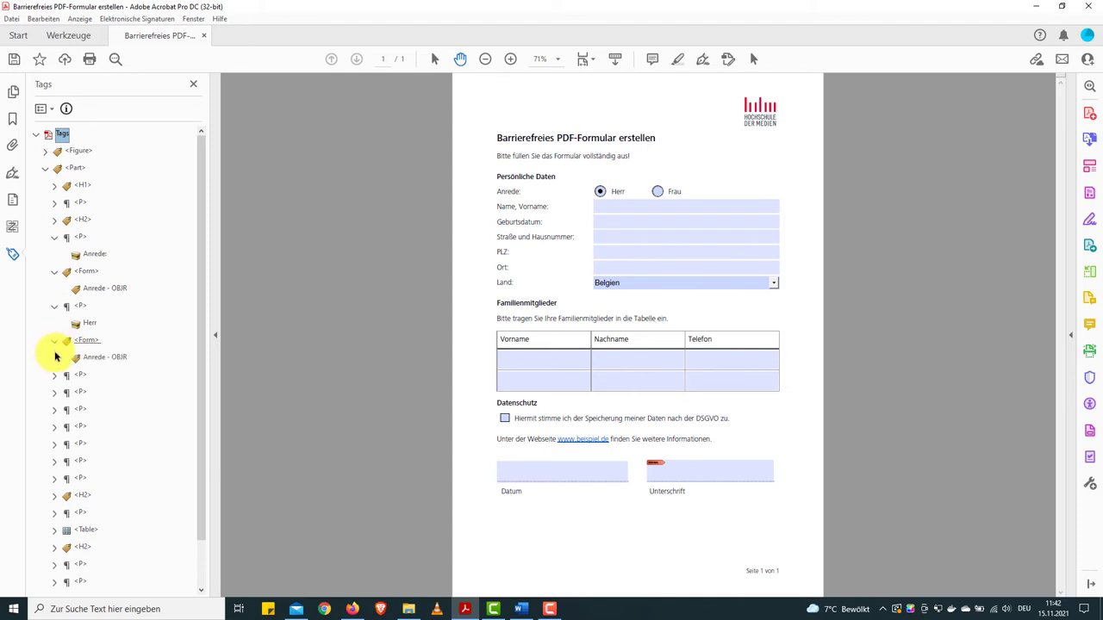
click(55, 378)
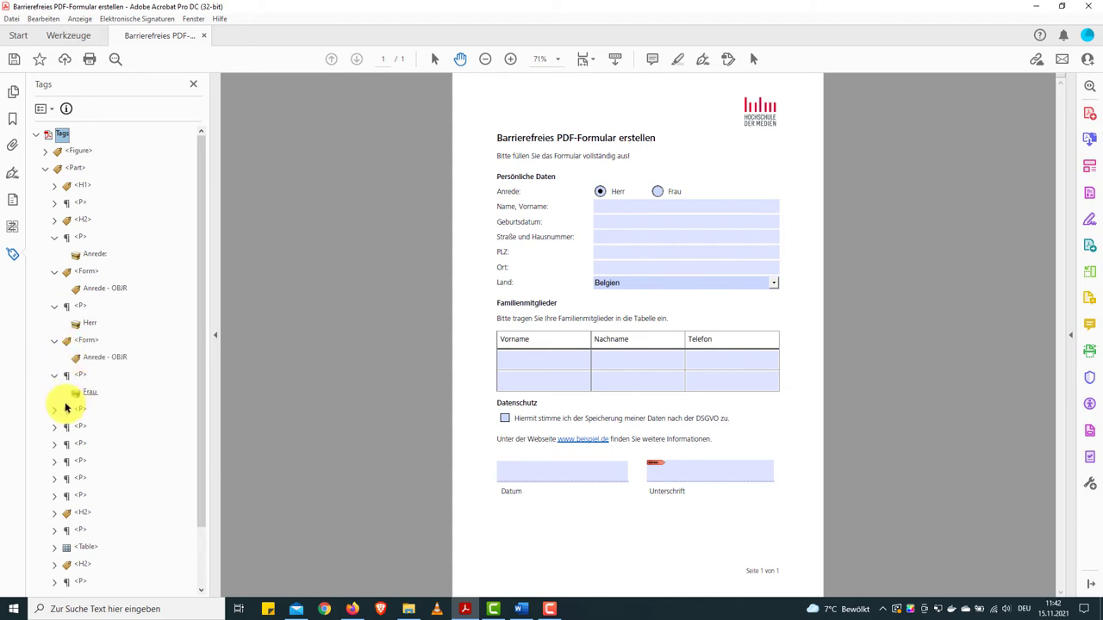
click(53, 410)
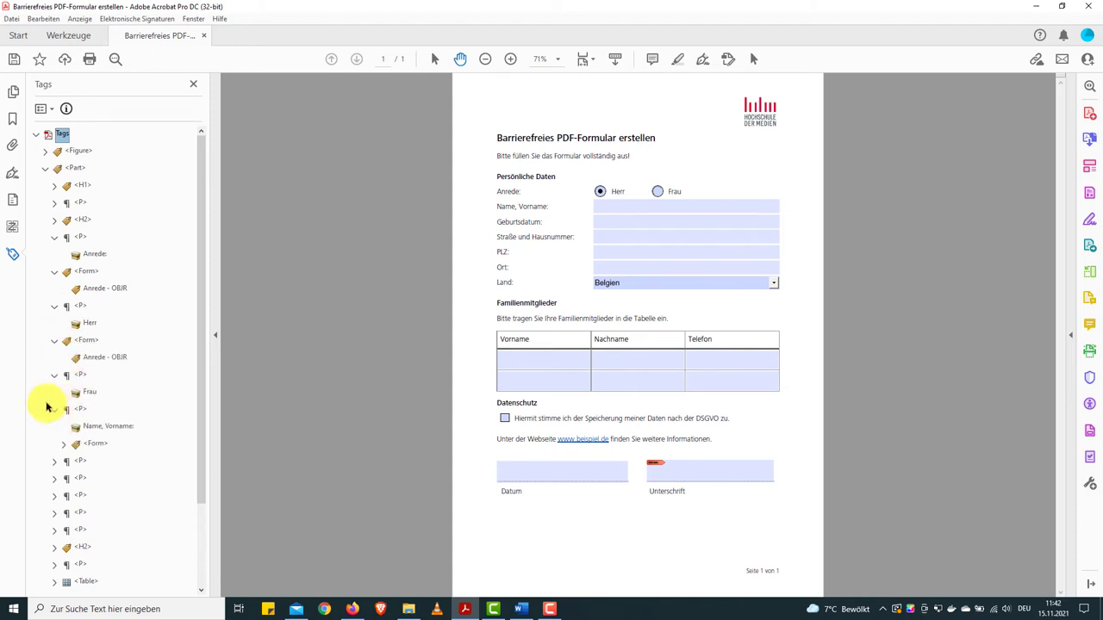
click(93, 255)
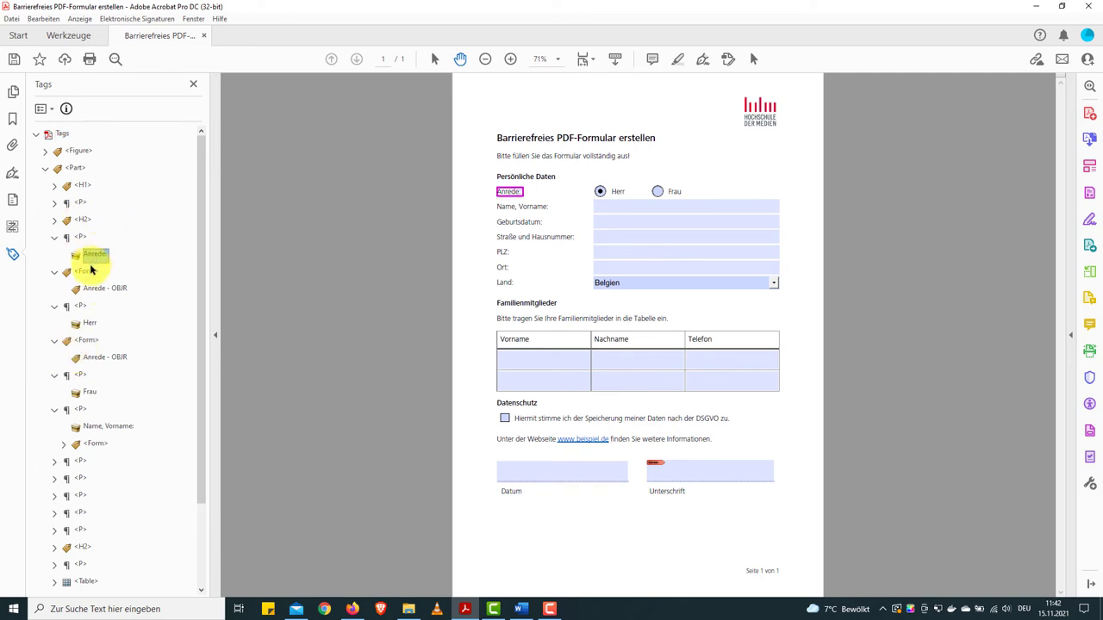
- Nest the Herr radio button's Form tag inside the Herr paragraph
click(86, 271)
click(55, 271)
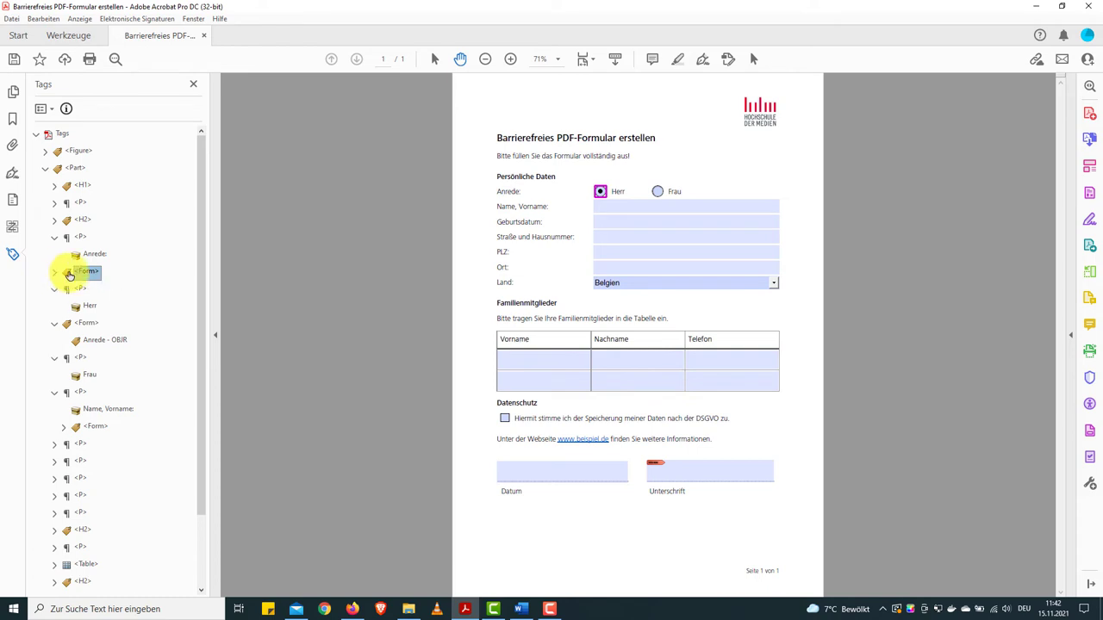
drag(66, 277, 76, 293)
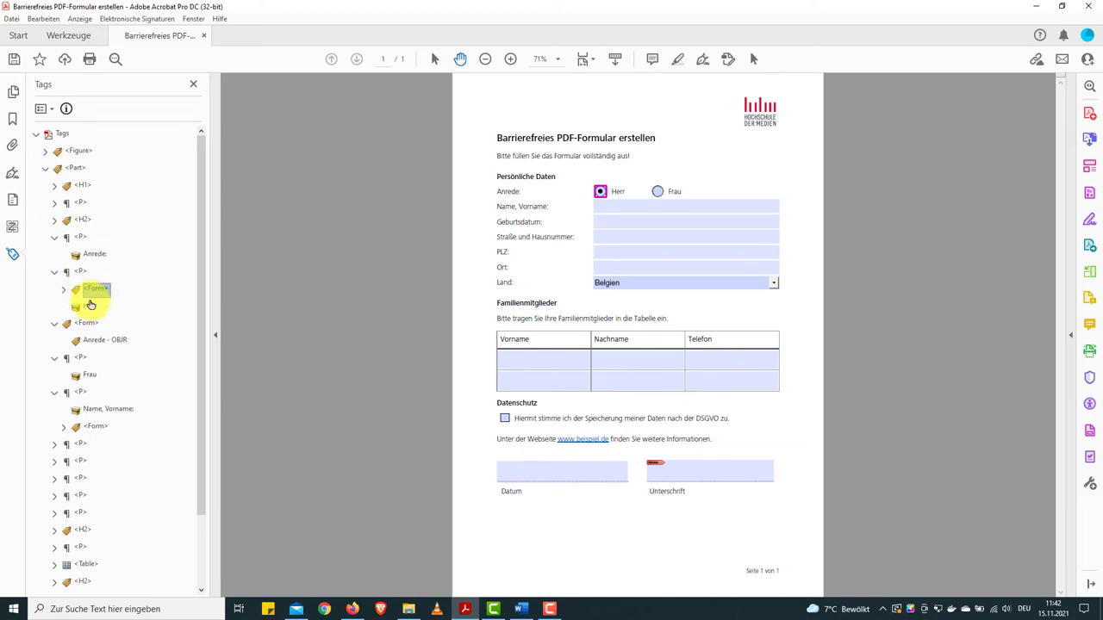
click(89, 307)
- Nest the Frau radio button's Form tag inside the Frau paragraph
click(86, 323)
click(55, 323)
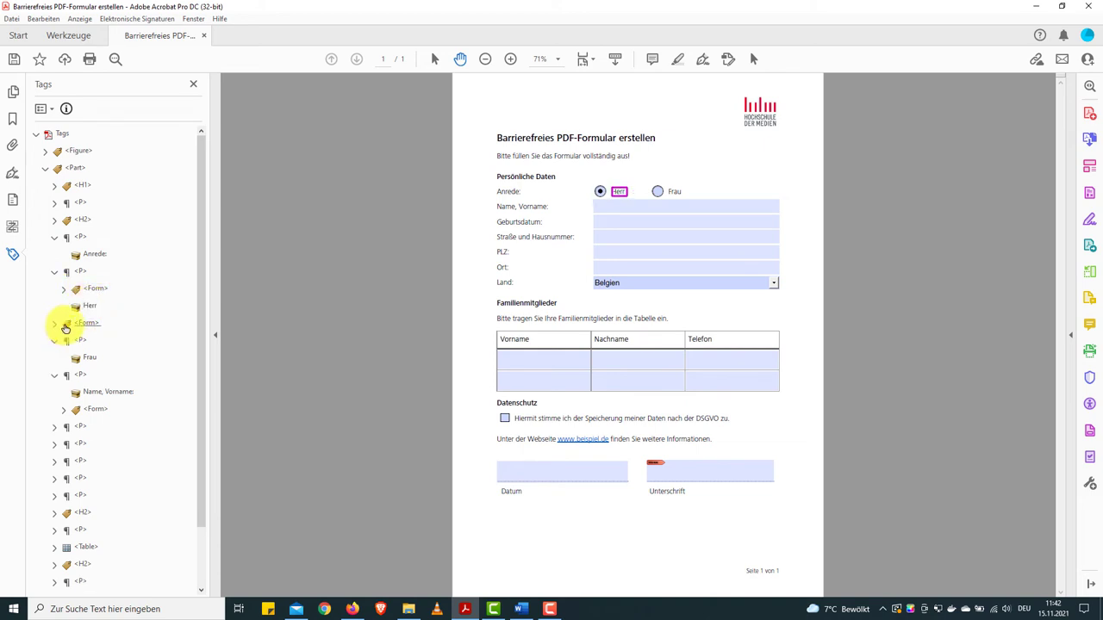
click(54, 273)
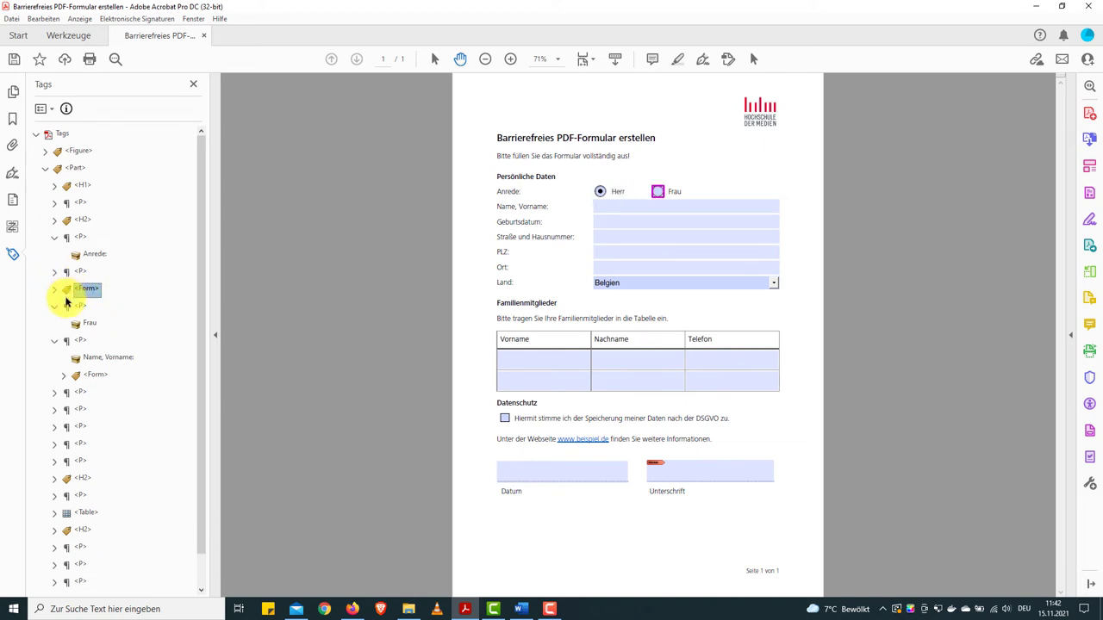
drag(67, 293, 77, 312)
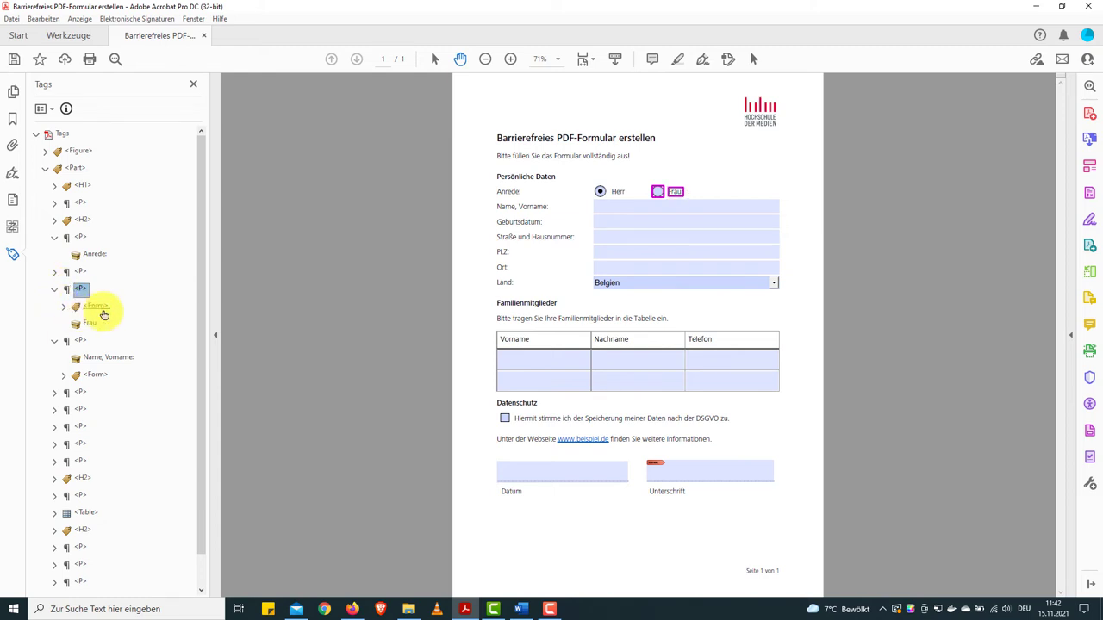
click(54, 271)
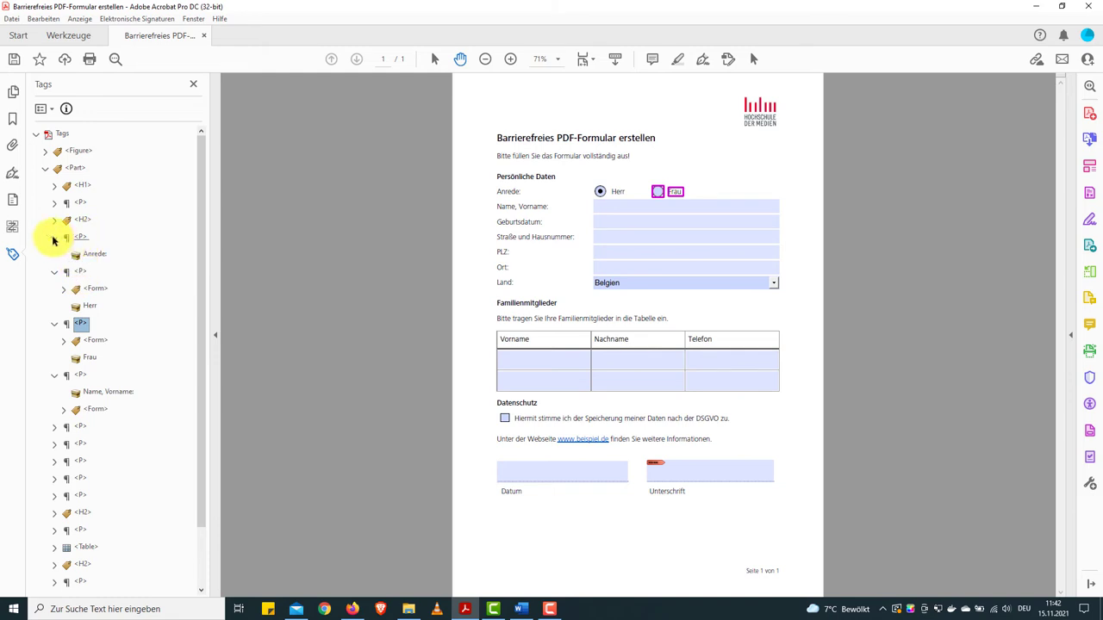
- Collapse the paragraph tags and step through the tag tree to check it
click(54, 237)
click(54, 254)
click(55, 271)
click(55, 289)
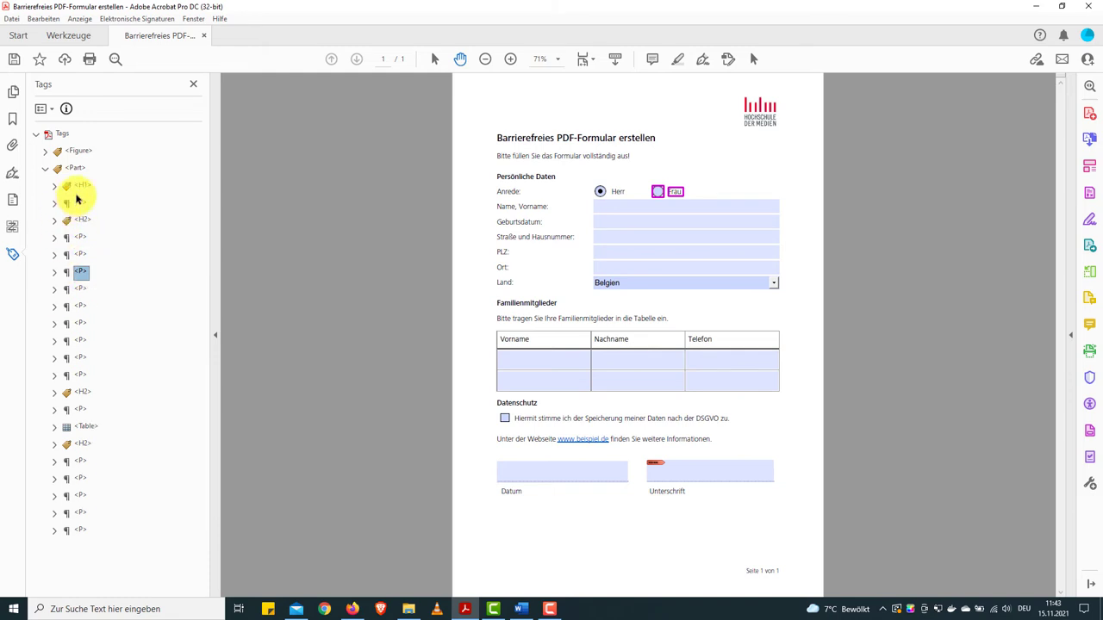
click(77, 186)
key(Down)
key(Down)
key(Down)
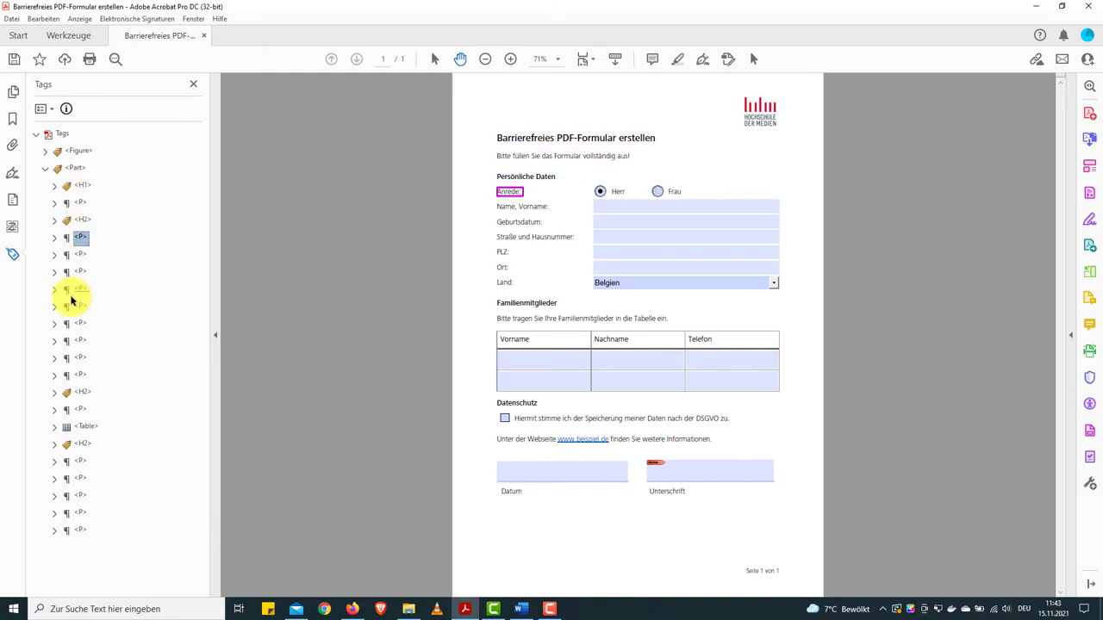
key(Down)
key(Down)
key(Down)
key(Down)
key(Down)
key(Down)
key(Down)
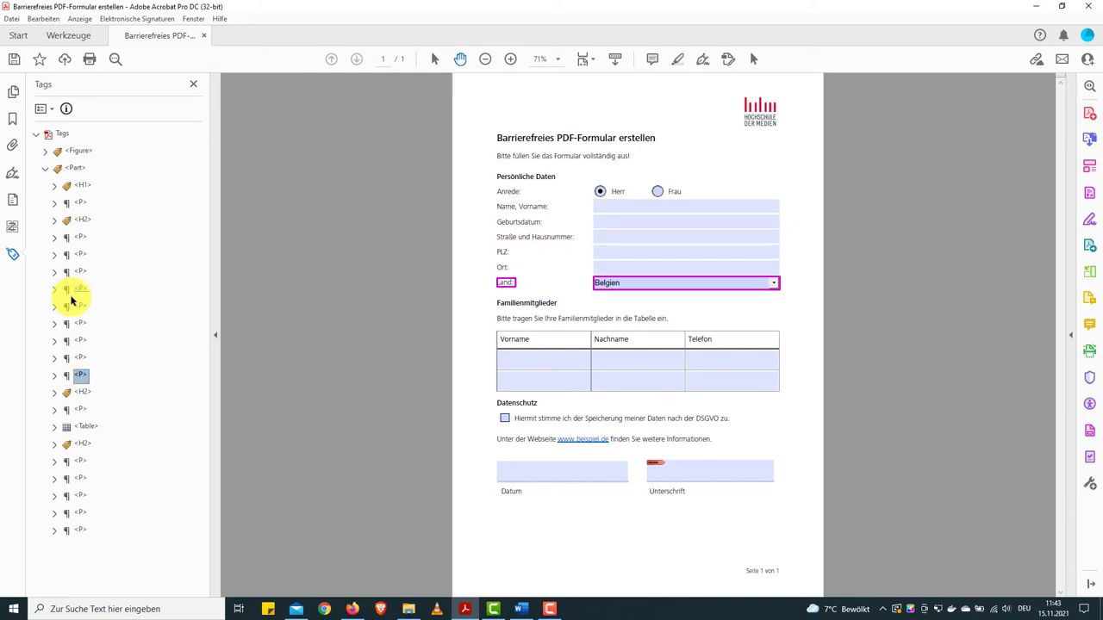
key(Down)
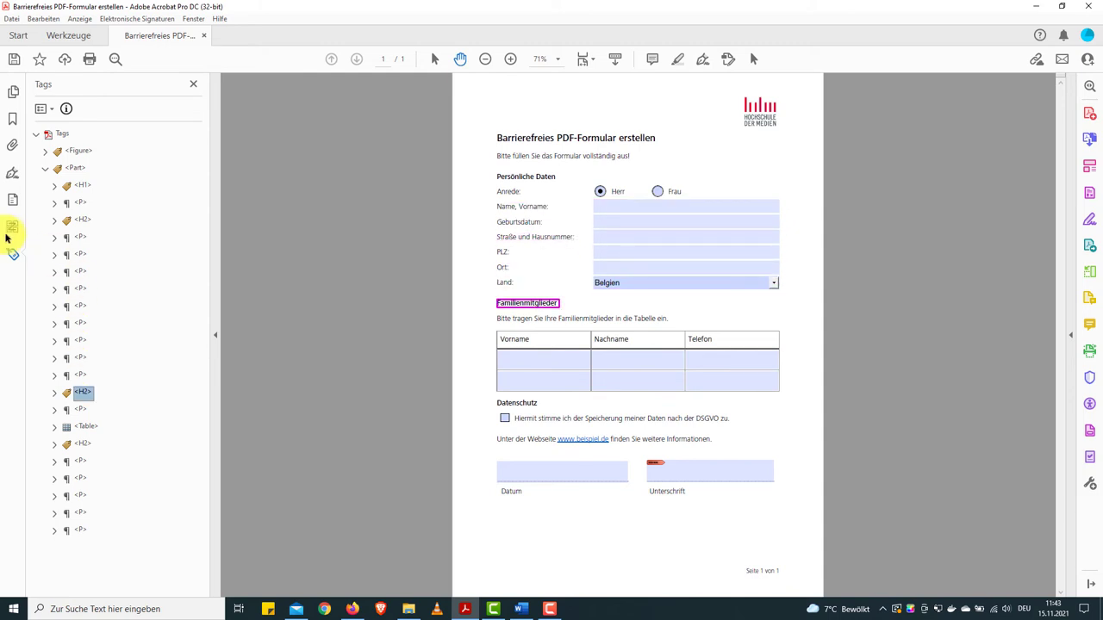
- Return to the Reading Order panel and step from [1] Bild through the next numbered elements
click(12, 228)
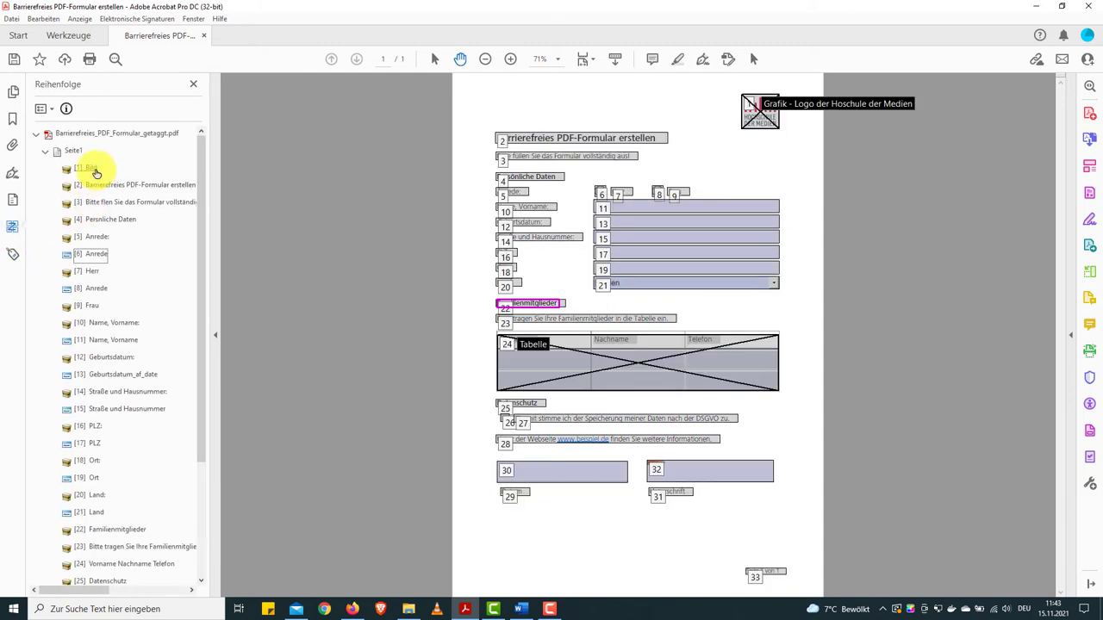
drag(94, 170, 95, 172)
key(Down)
key(Down)
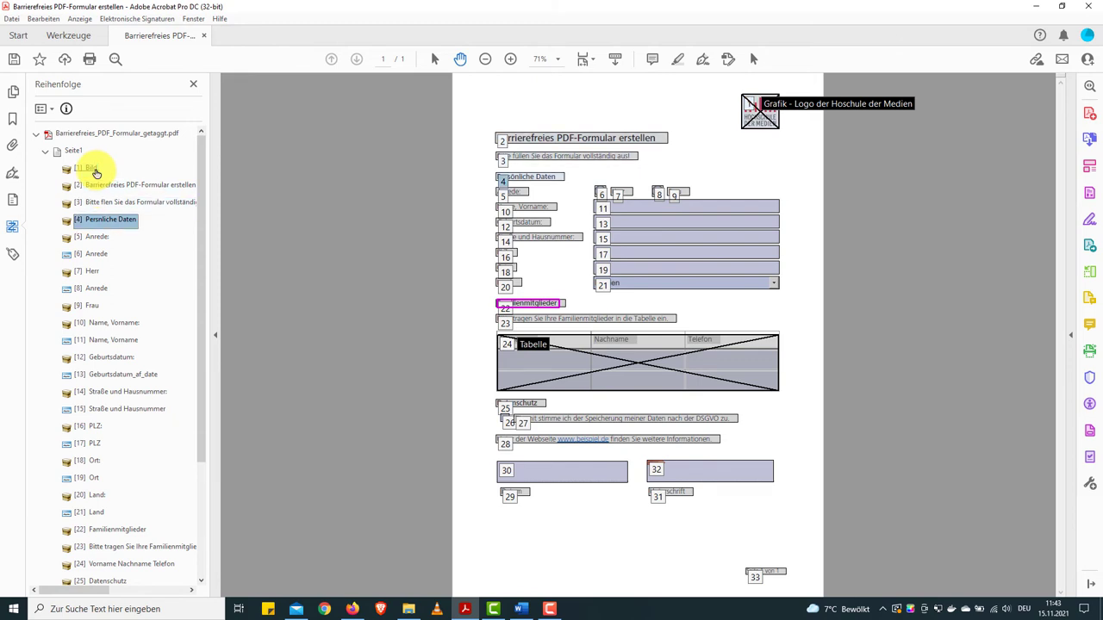
key(Down)
key(Down)
key(Down)
key(Down)
key(Down)
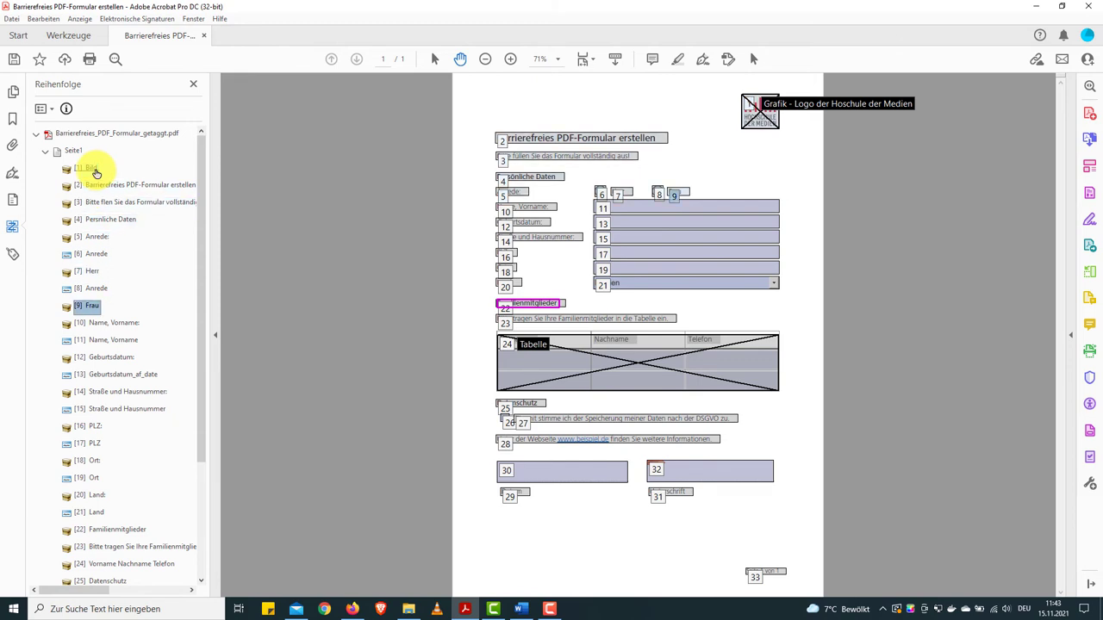
key(Down)
key(Down)
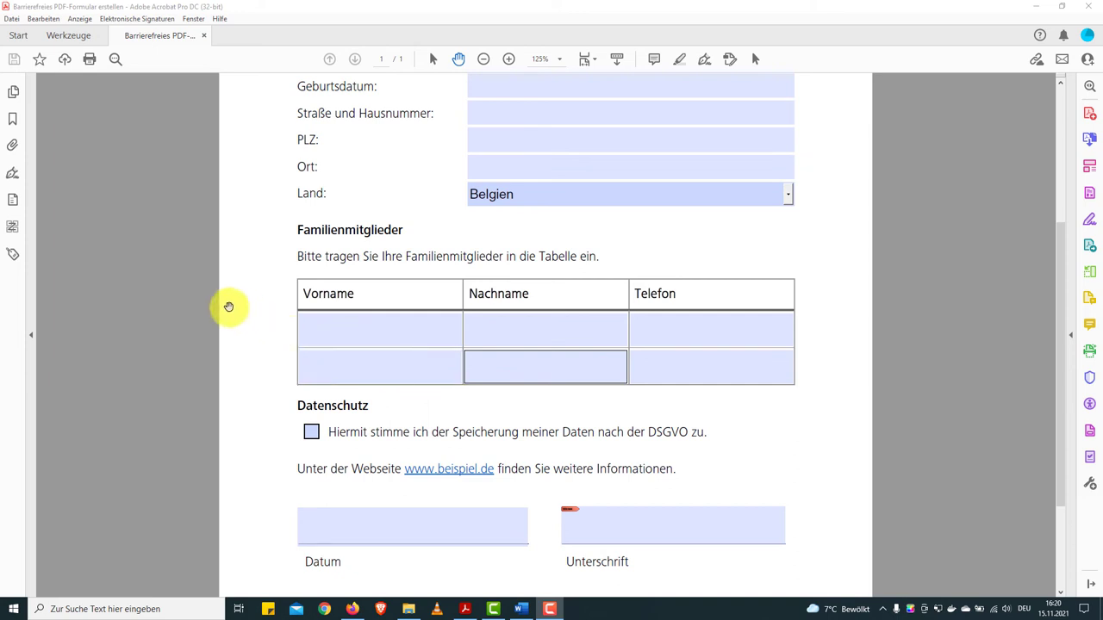
- Launch the Reading Order tool and open the family-members table (24) in the Table Editor
click(14, 227)
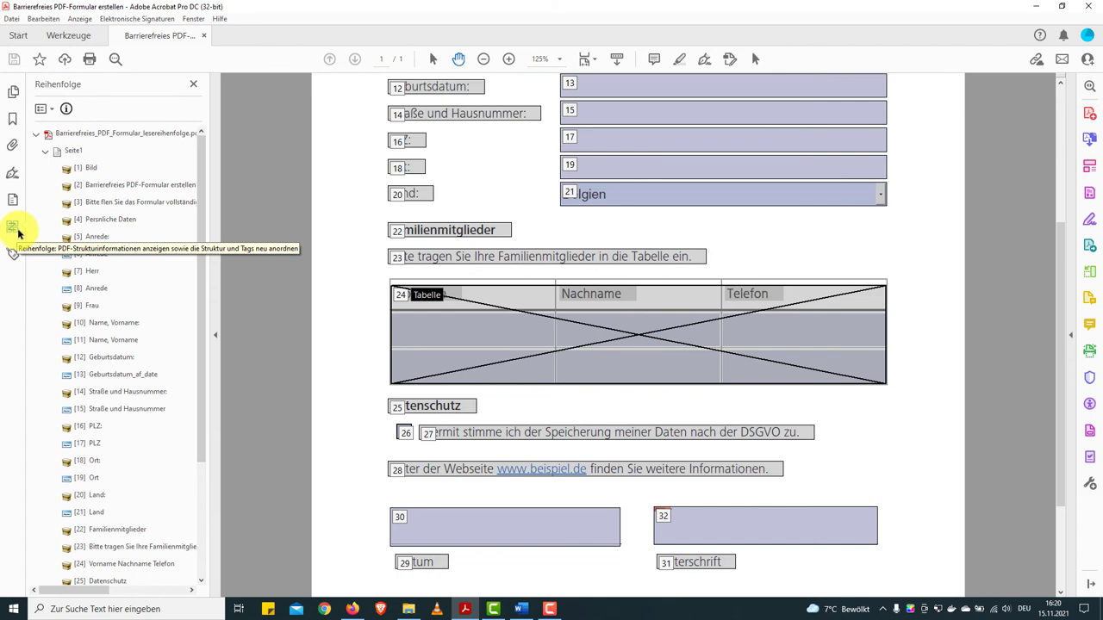
click(45, 109)
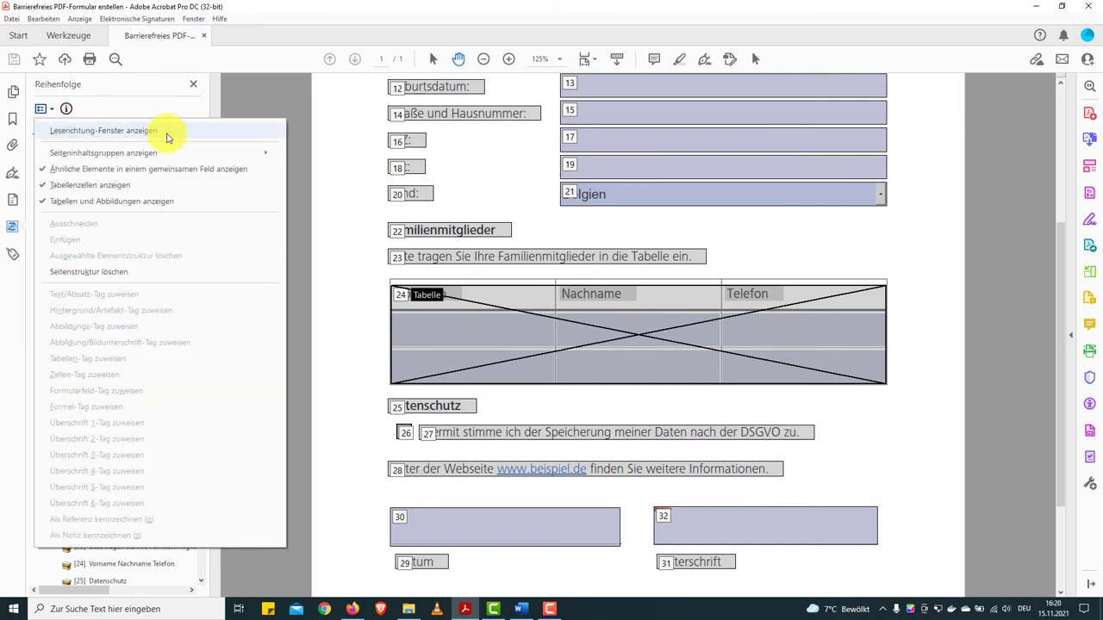
click(103, 131)
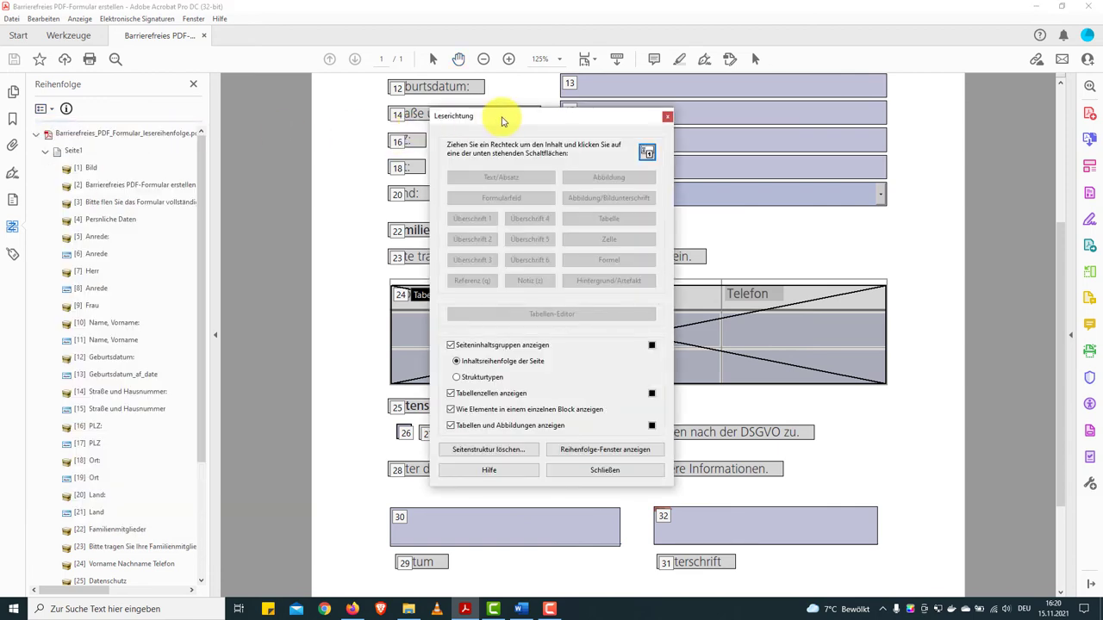
drag(503, 121, 185, 143)
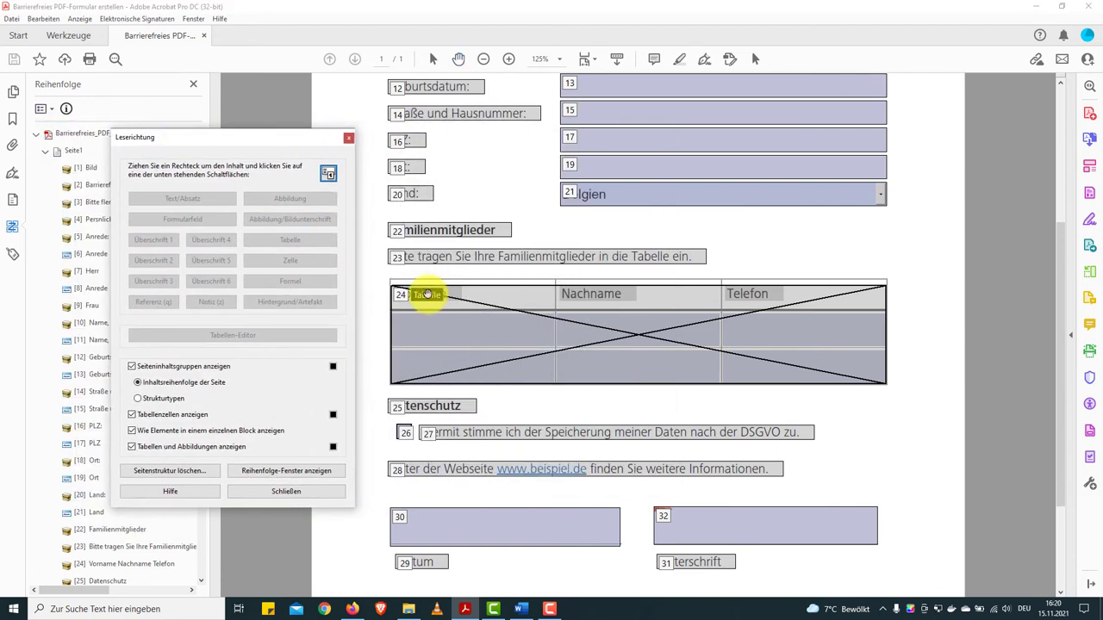
click(426, 294)
right_click(428, 298)
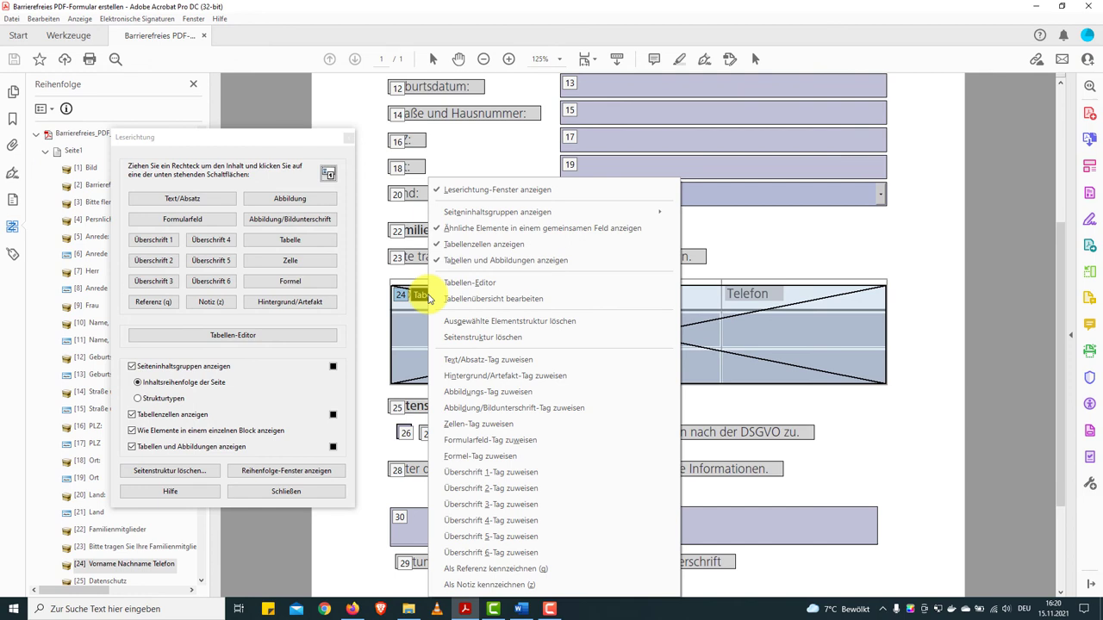
click(514, 286)
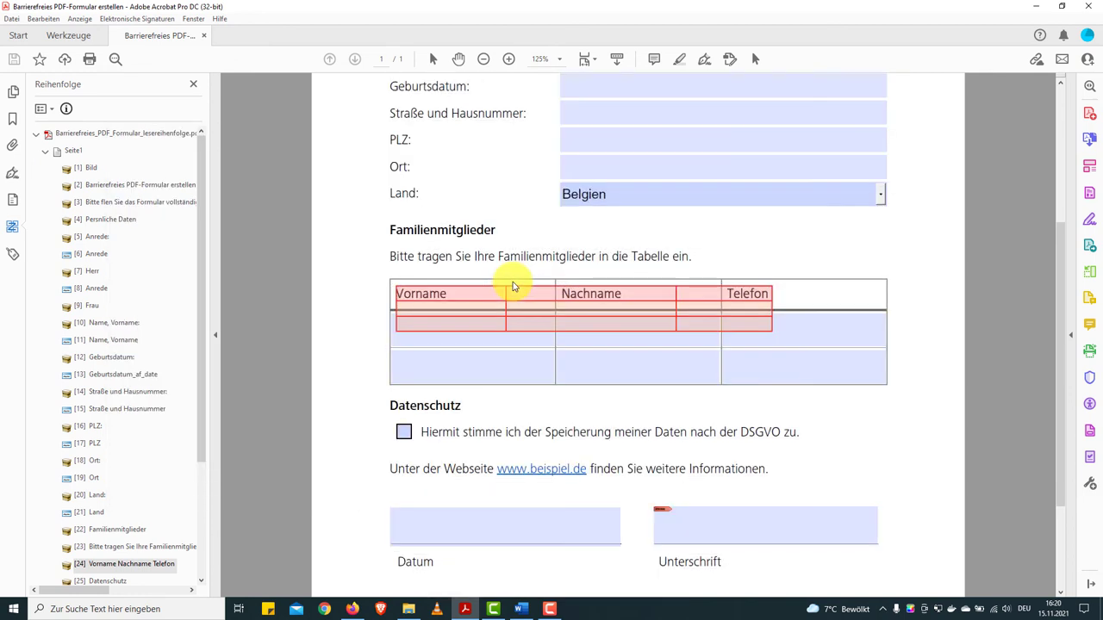
- Set Table Editor options: cyan header cells, yellow data cells, and TH/TD cell type labels shown
right_click(465, 294)
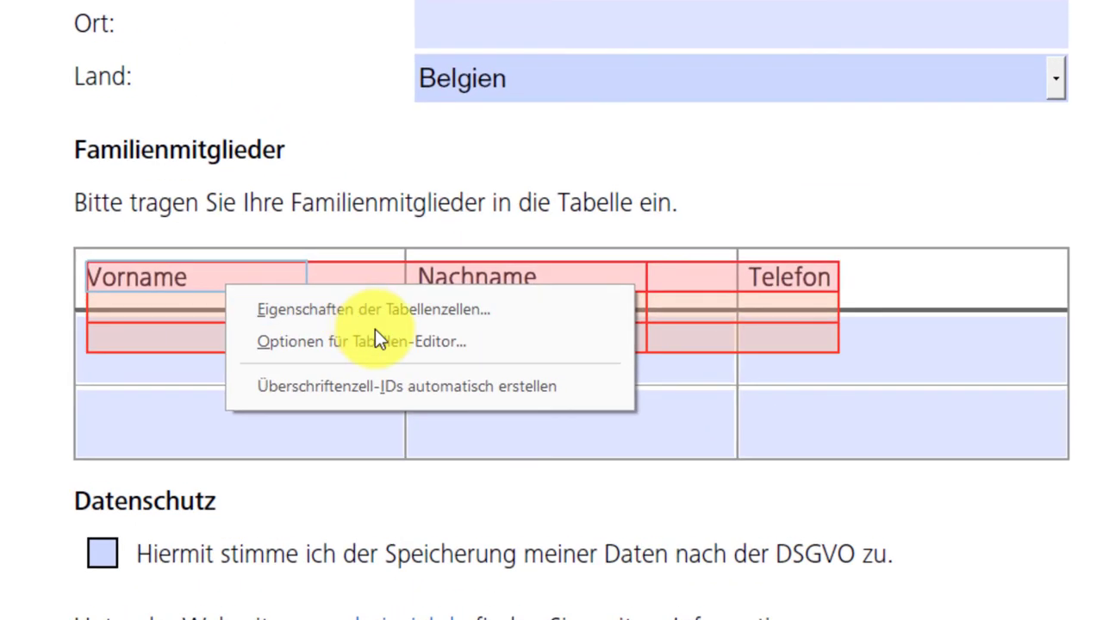
click(479, 347)
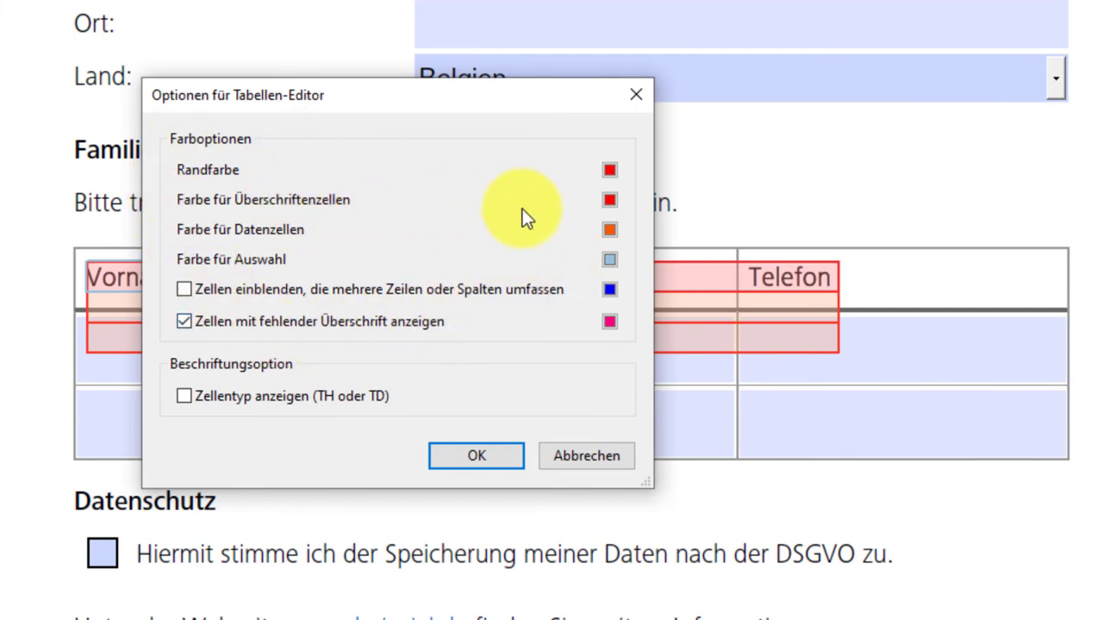
click(605, 202)
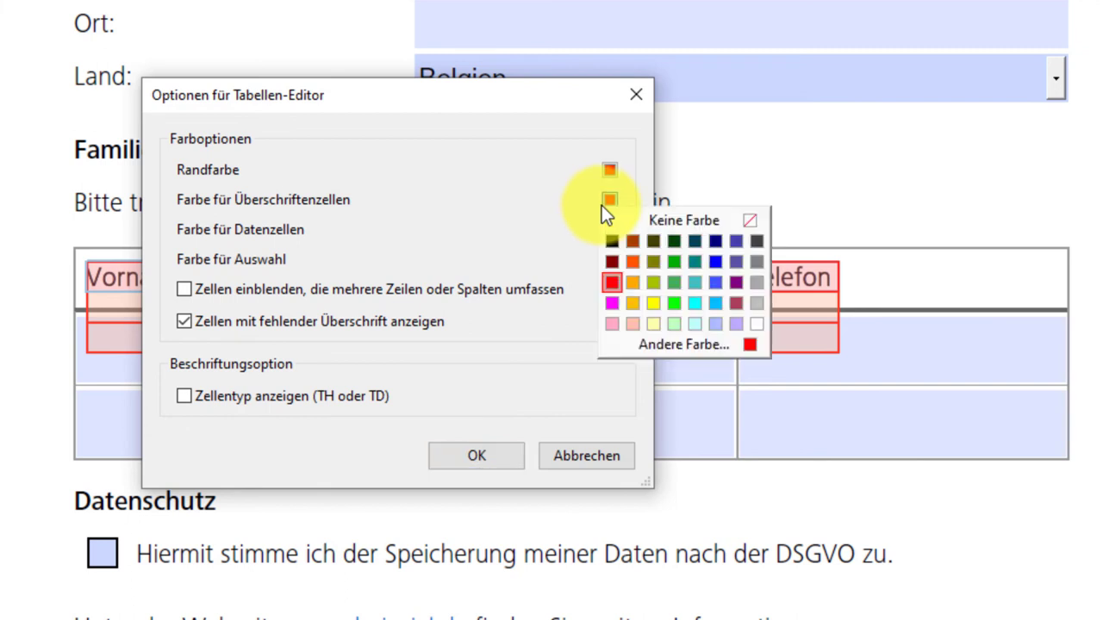
click(696, 301)
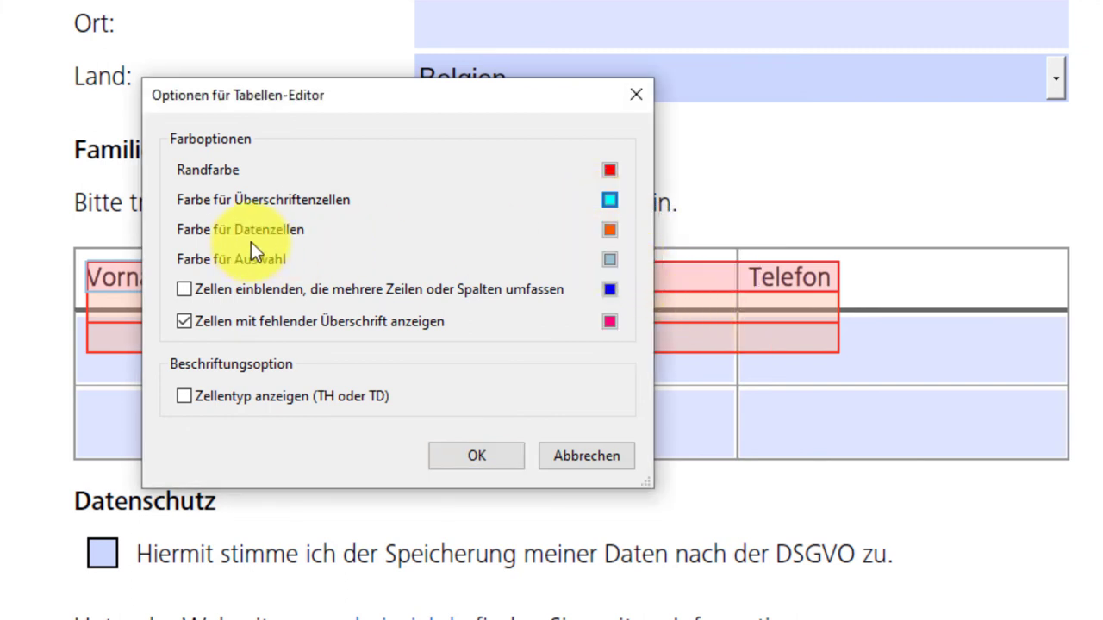
click(608, 231)
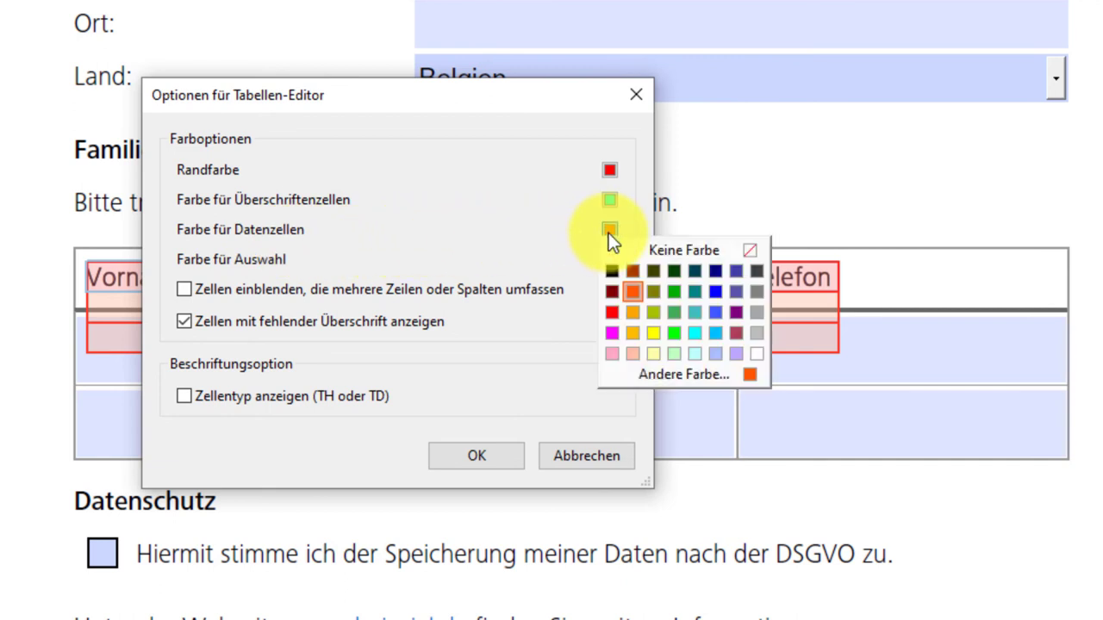
click(658, 324)
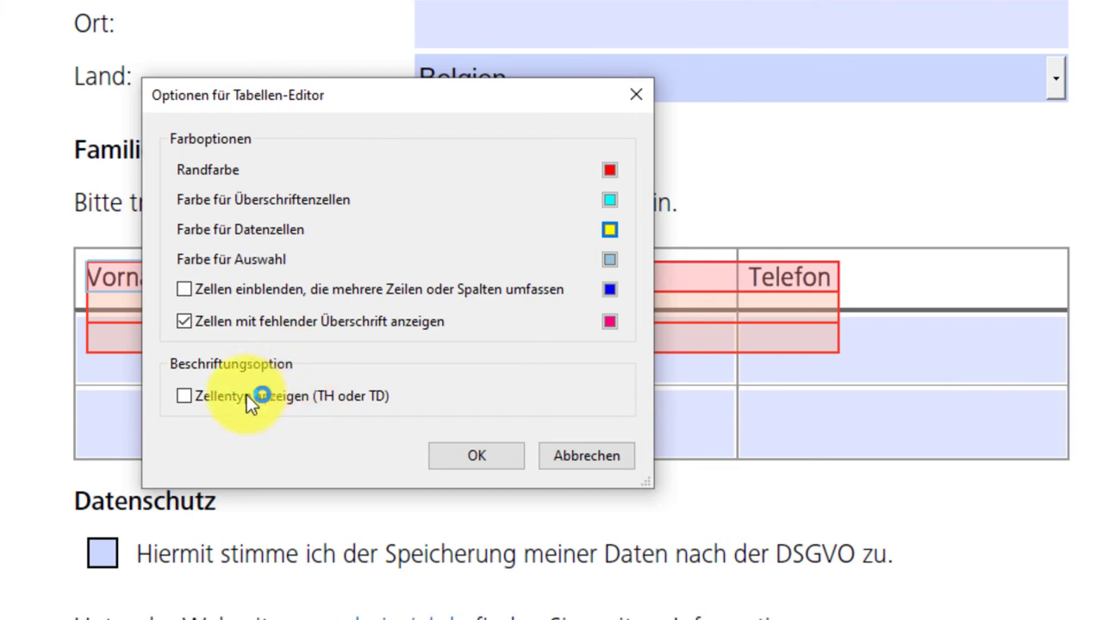
click(185, 398)
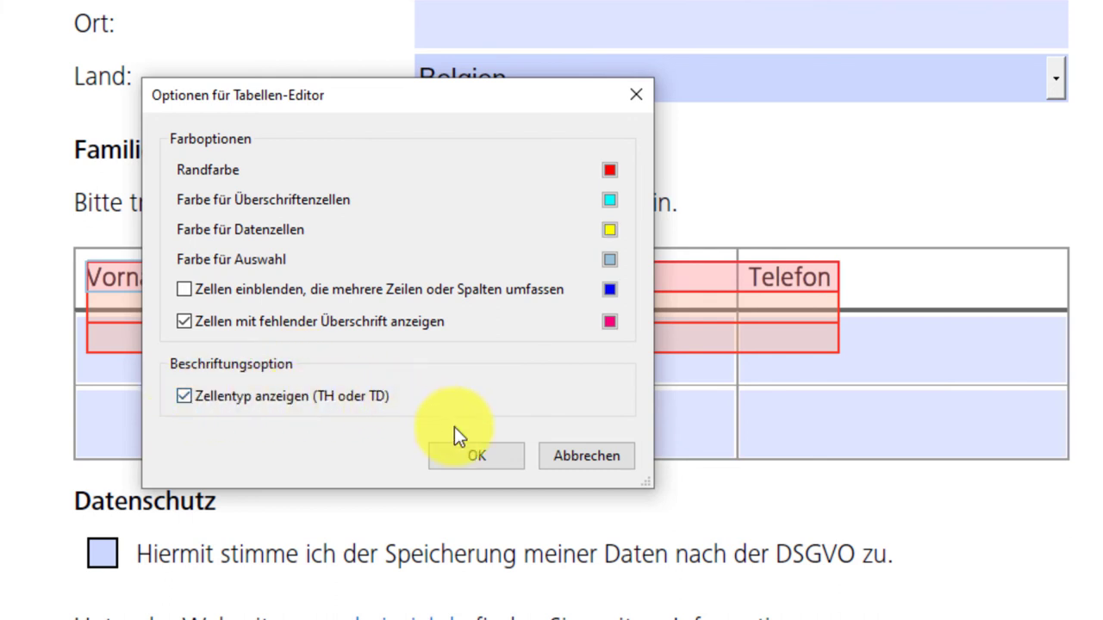
click(499, 457)
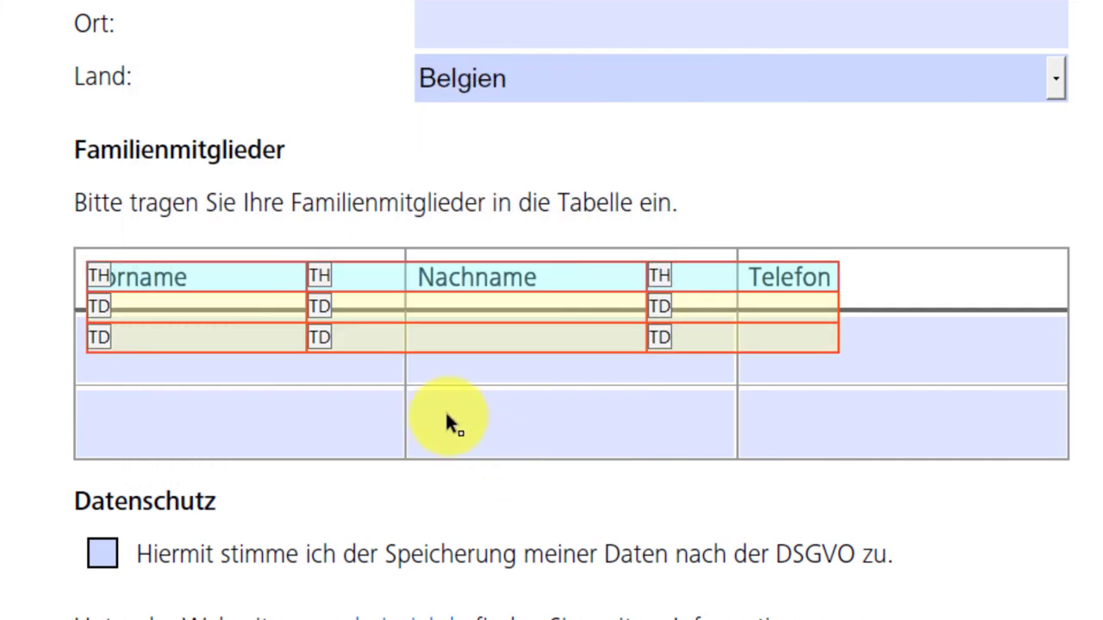
- Give the Vorname header cell column scope and the ID vorname
click(237, 279)
right_click(237, 281)
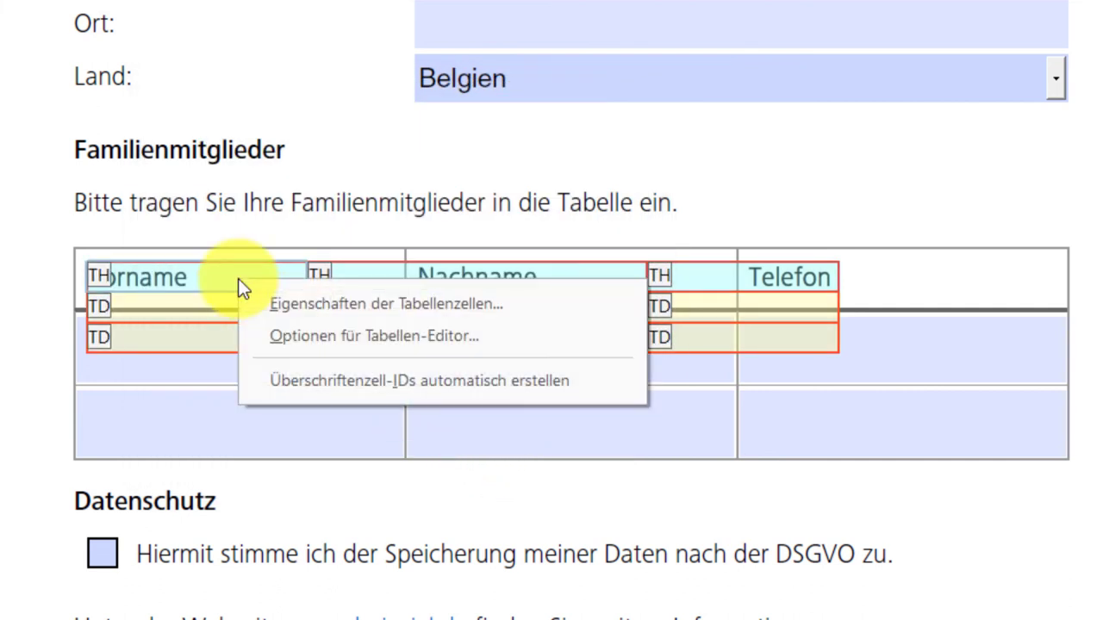
click(508, 315)
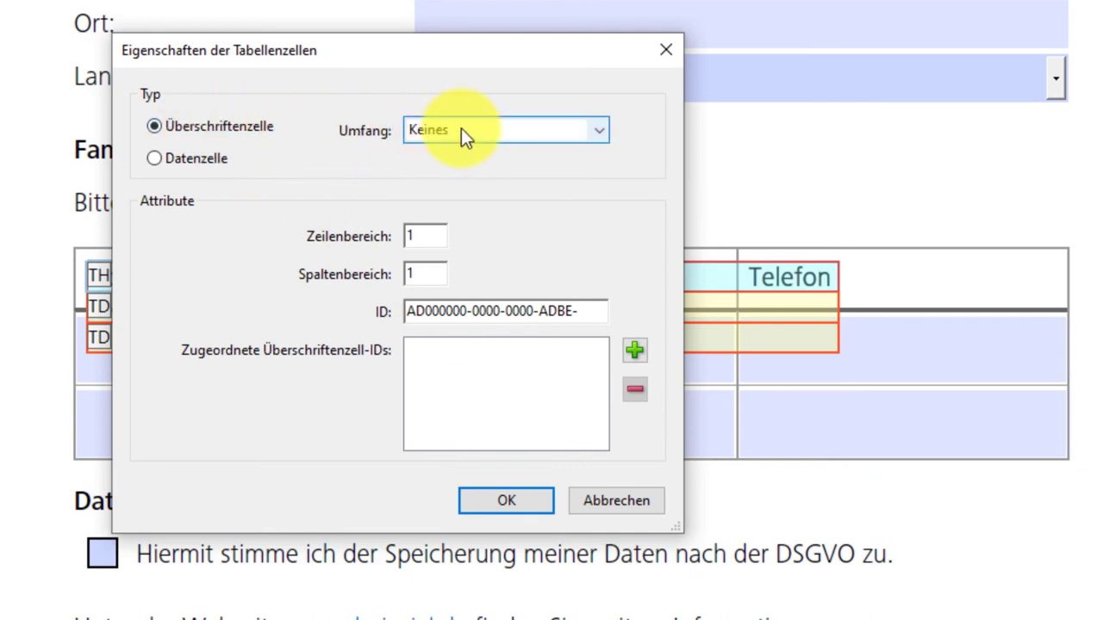
click(483, 131)
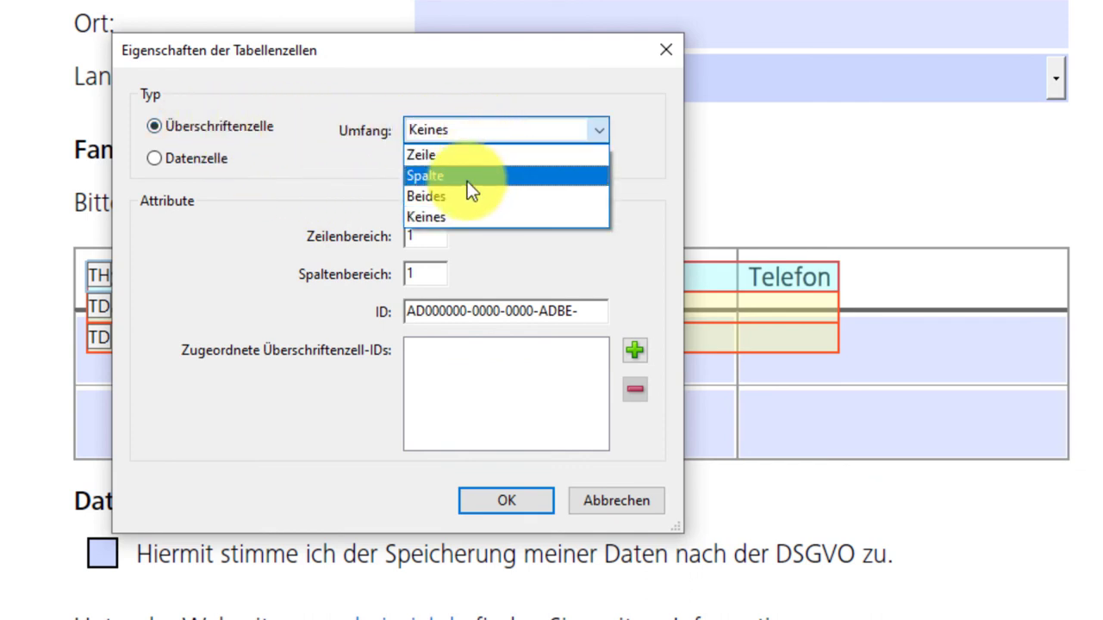
click(469, 176)
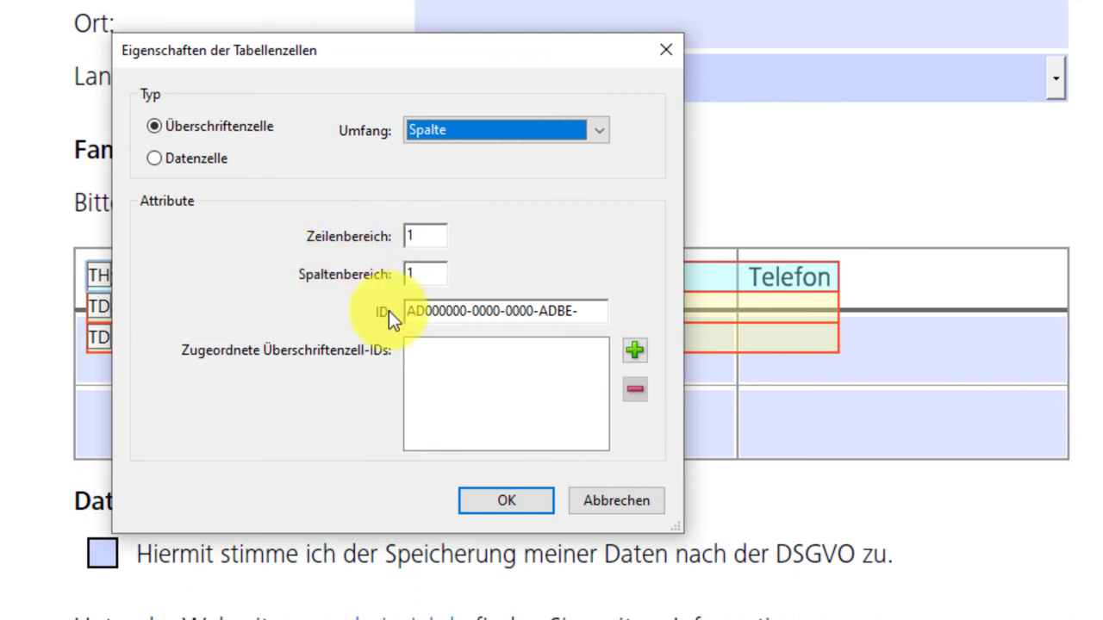
click(440, 311)
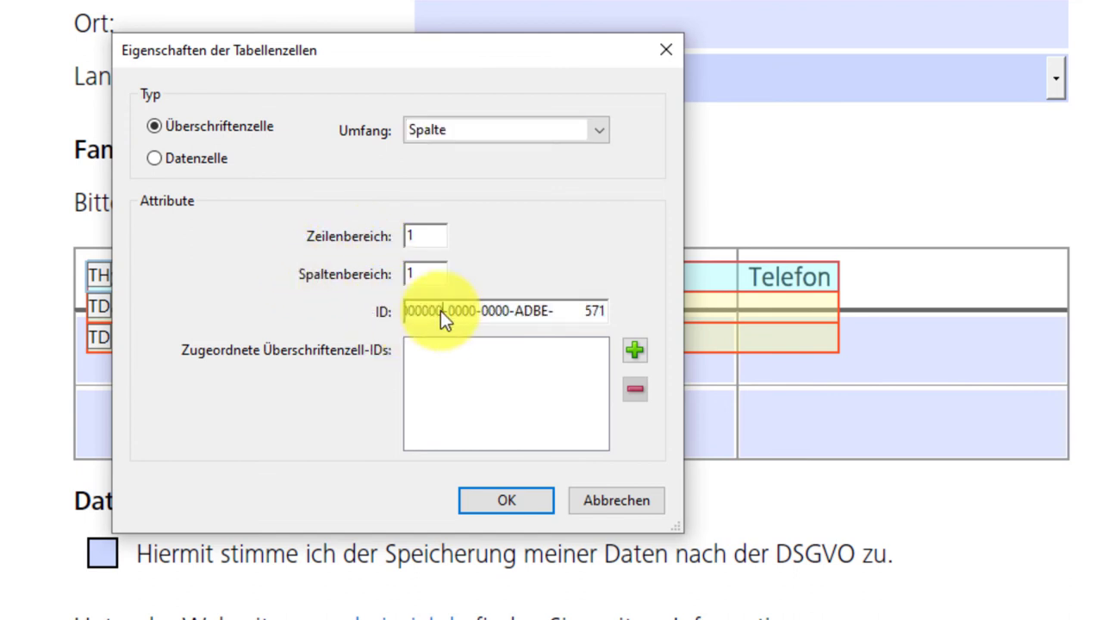
key(ctrl+a)
key(Delete)
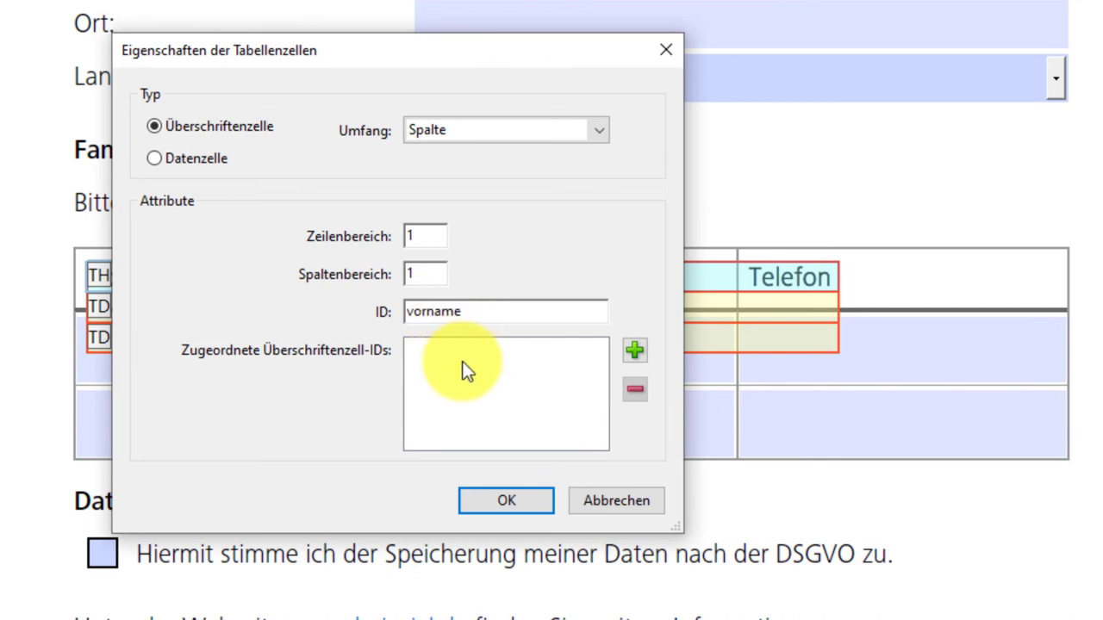
click(533, 496)
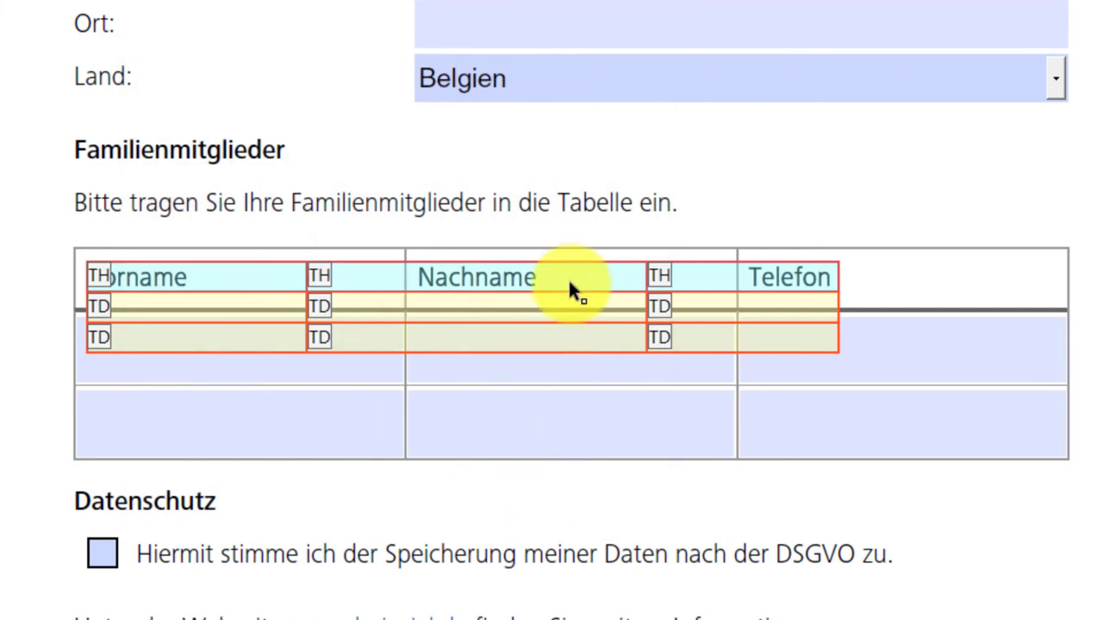
- Give the Nachname header cell column scope and the ID nachname
right_click(571, 278)
click(623, 300)
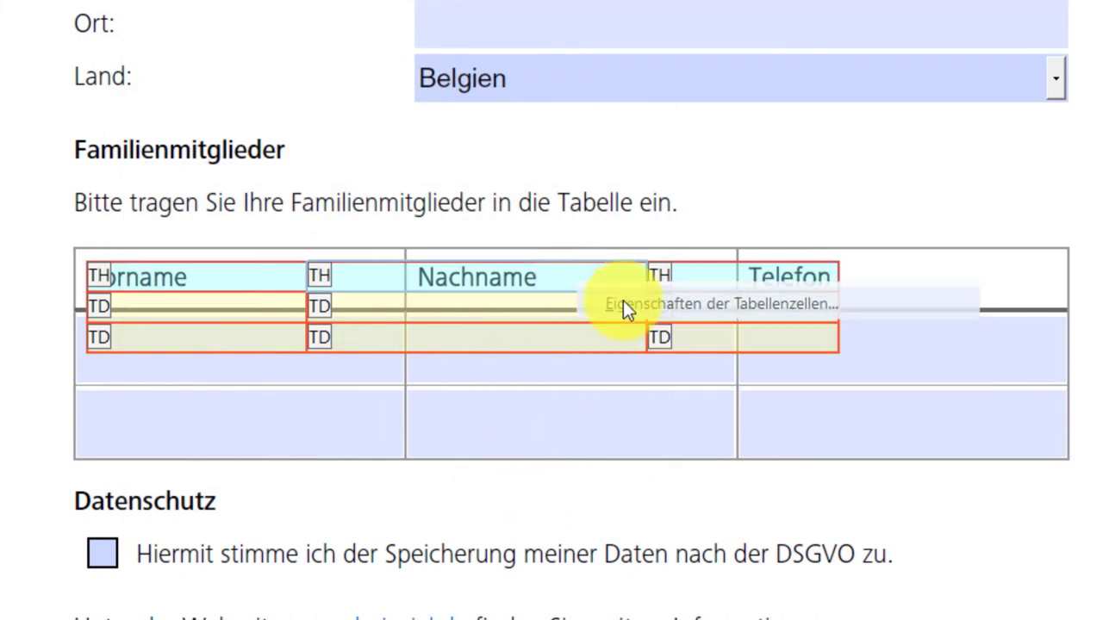
click(471, 129)
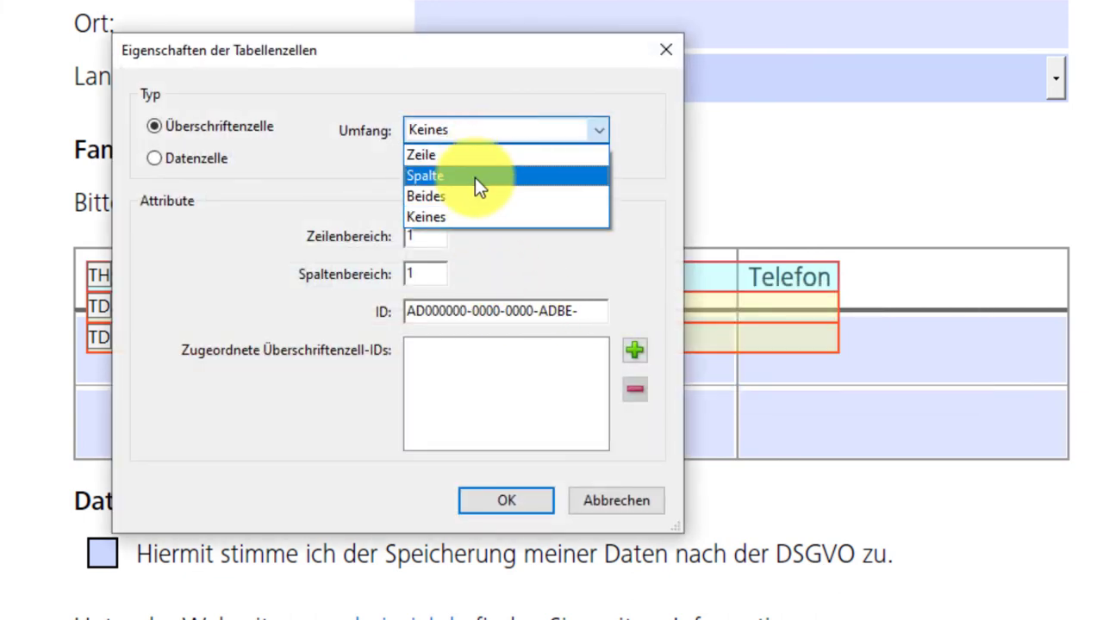
click(474, 177)
click(464, 313)
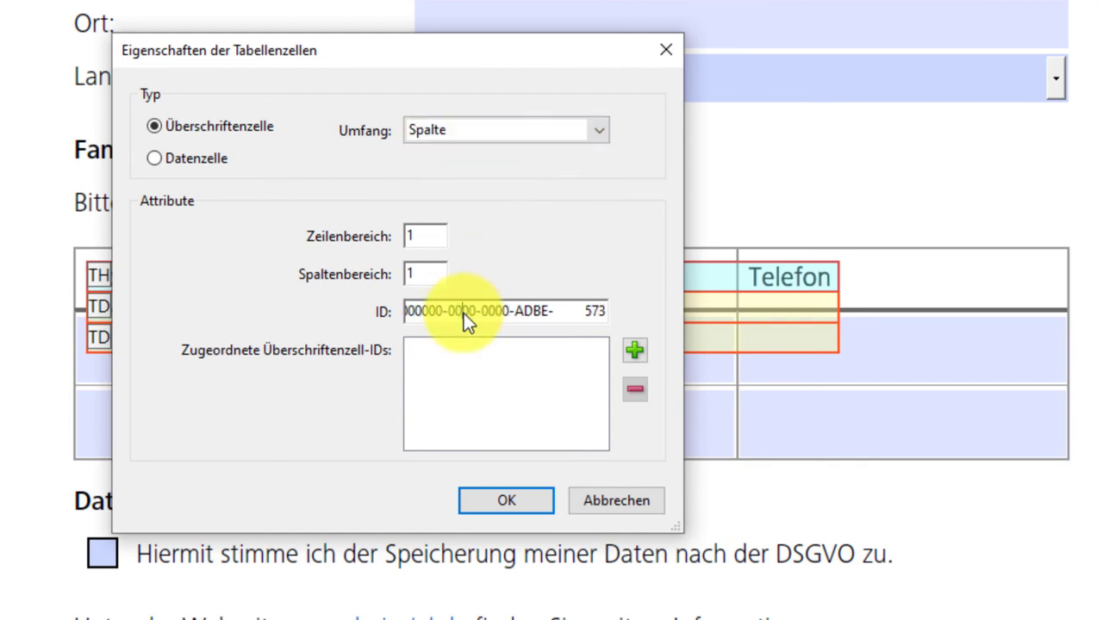
key(ctrl+a)
text(nachn)
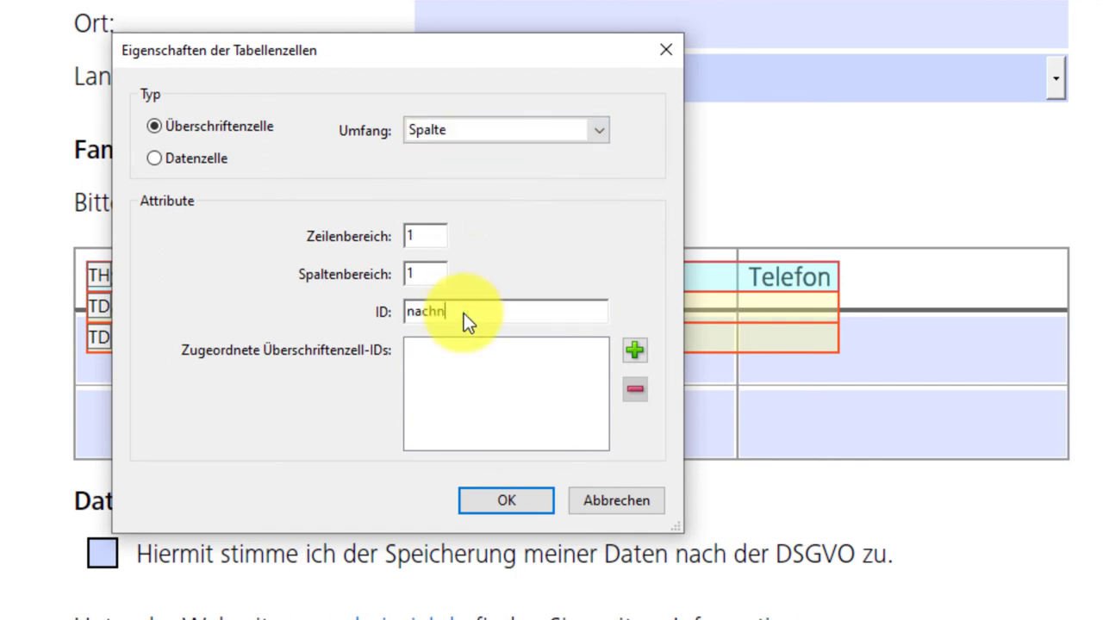
click(522, 499)
- Give the Telefon header cell column scope and the ID telefon
right_click(752, 276)
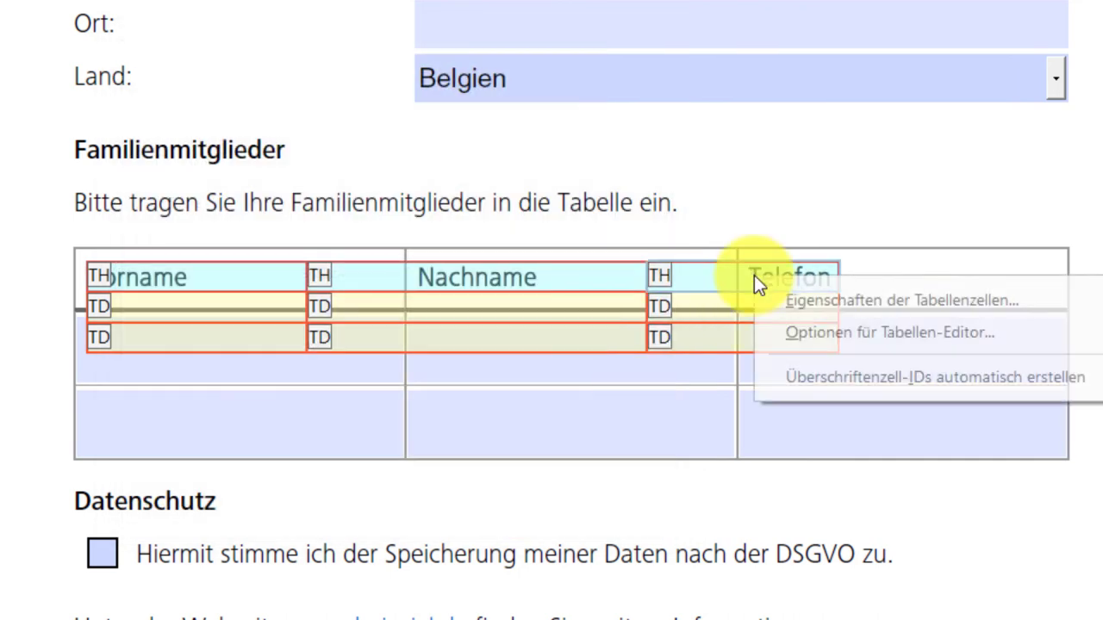
click(859, 296)
click(562, 140)
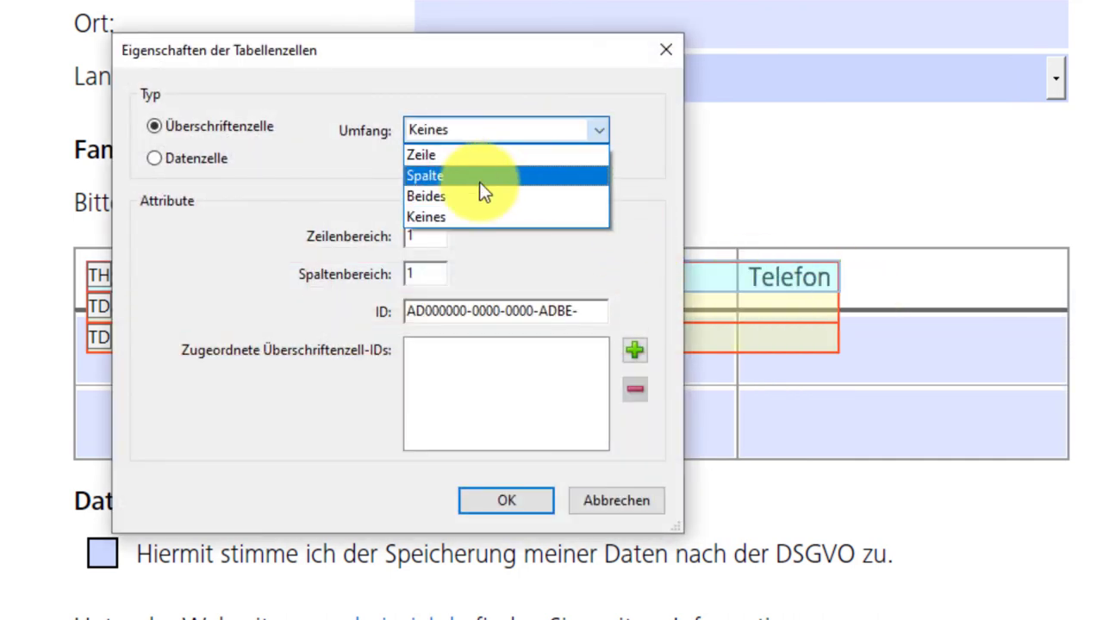
click(483, 178)
double_click(464, 311)
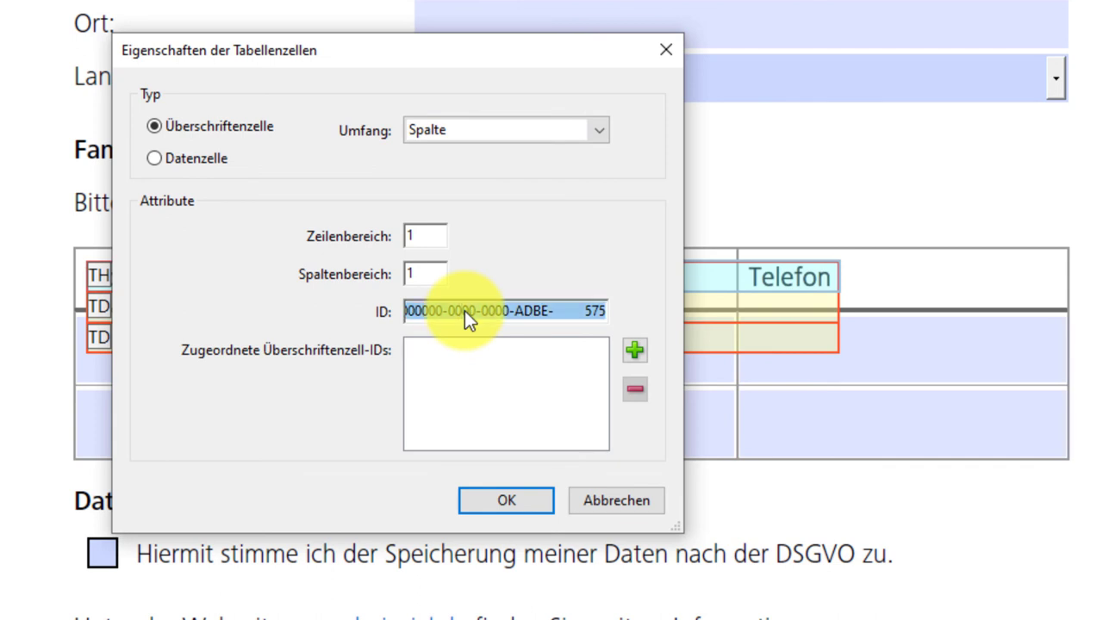
key(BackSpace)
text(telefon)
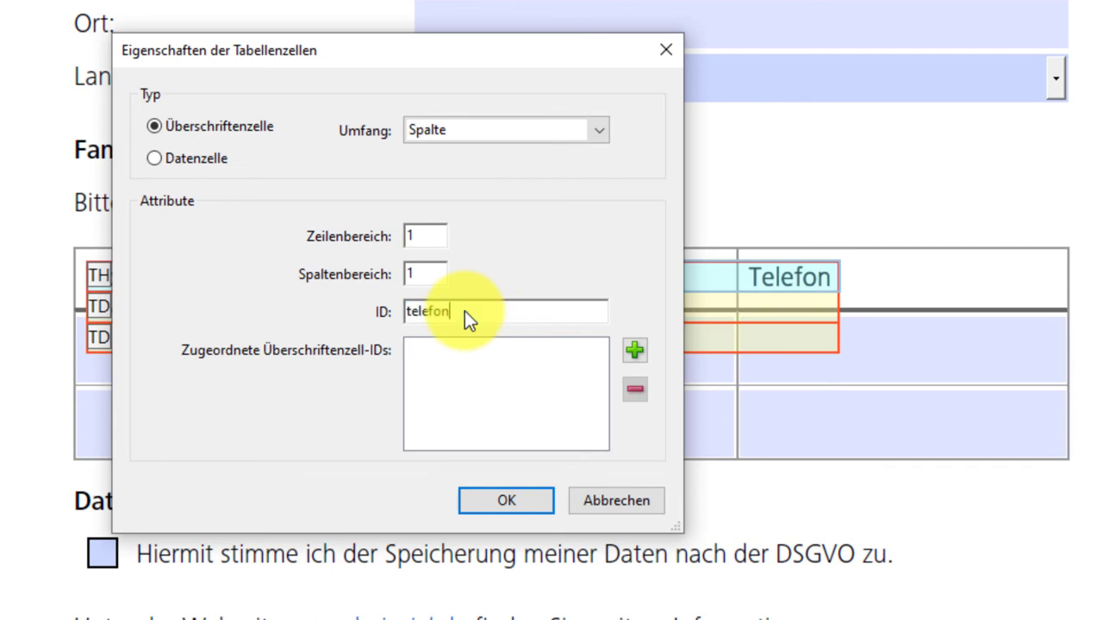
click(534, 503)
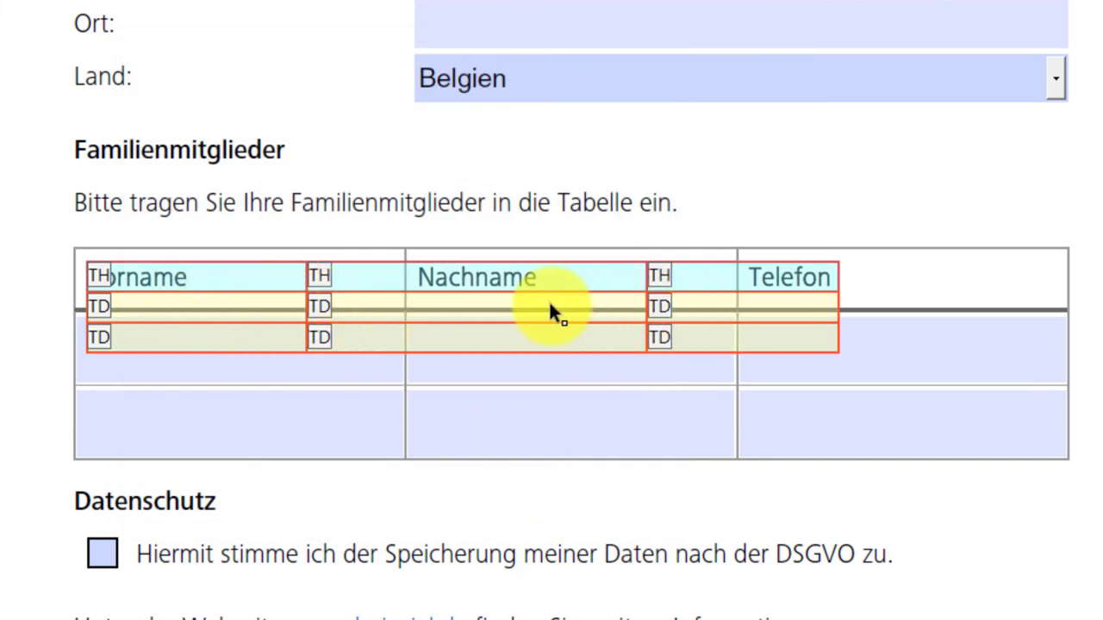
- Assign the vorname header ID to both data cells under Vorname
right_click(219, 304)
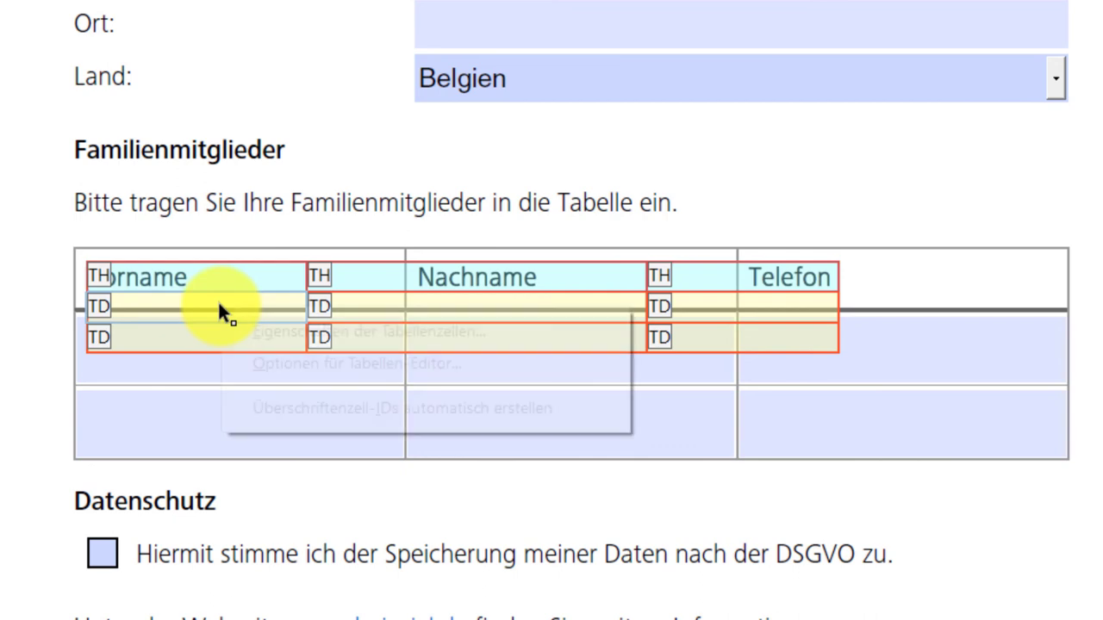
click(310, 326)
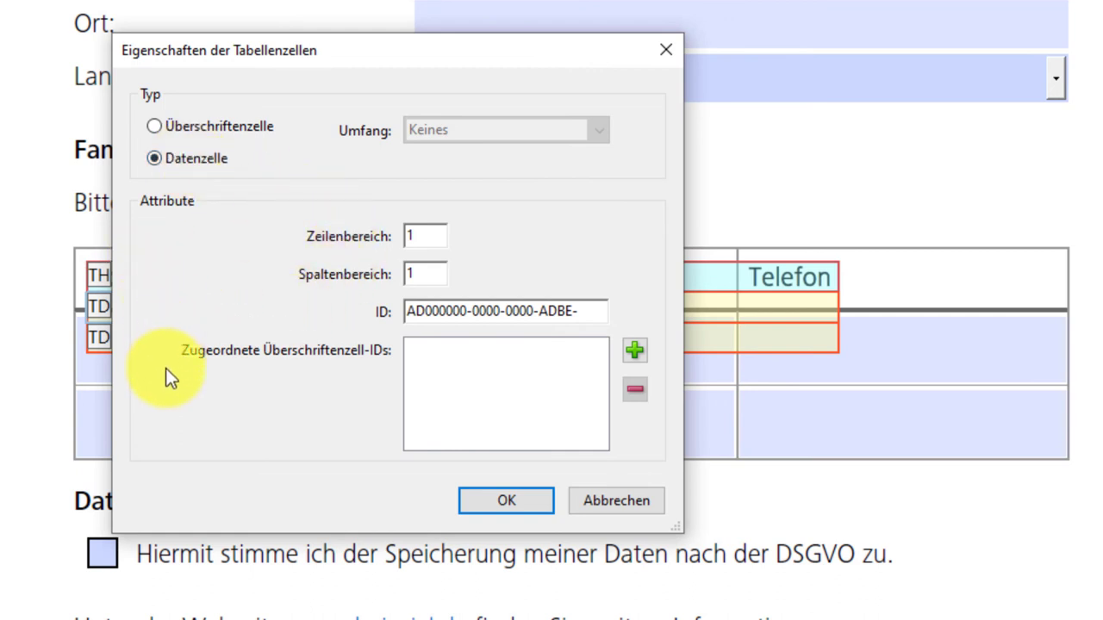
drag(329, 57, 608, 64)
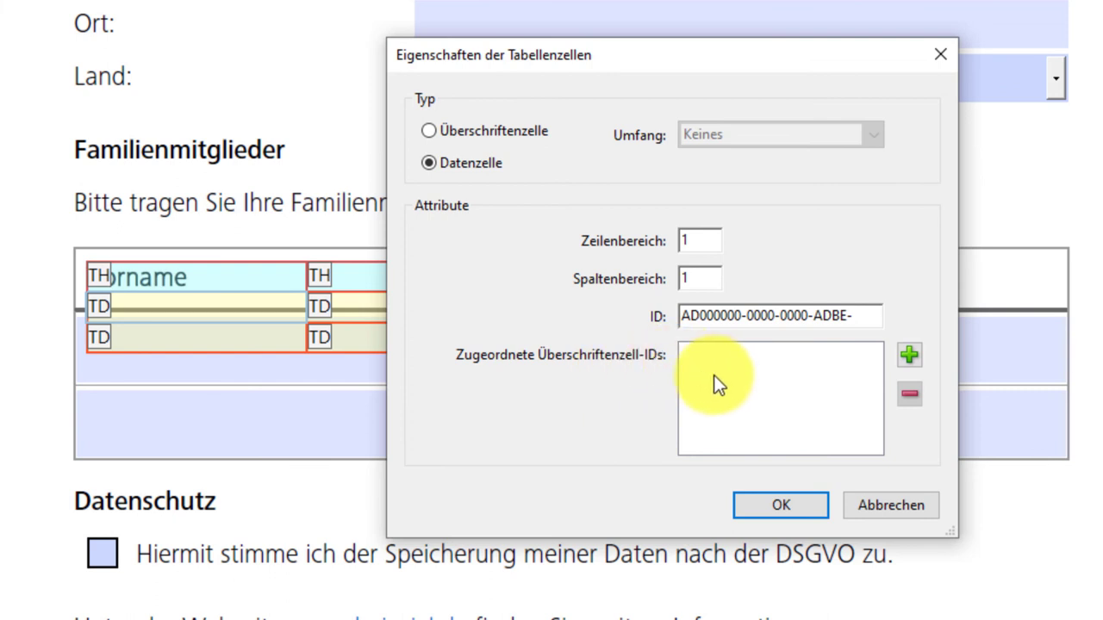
click(912, 360)
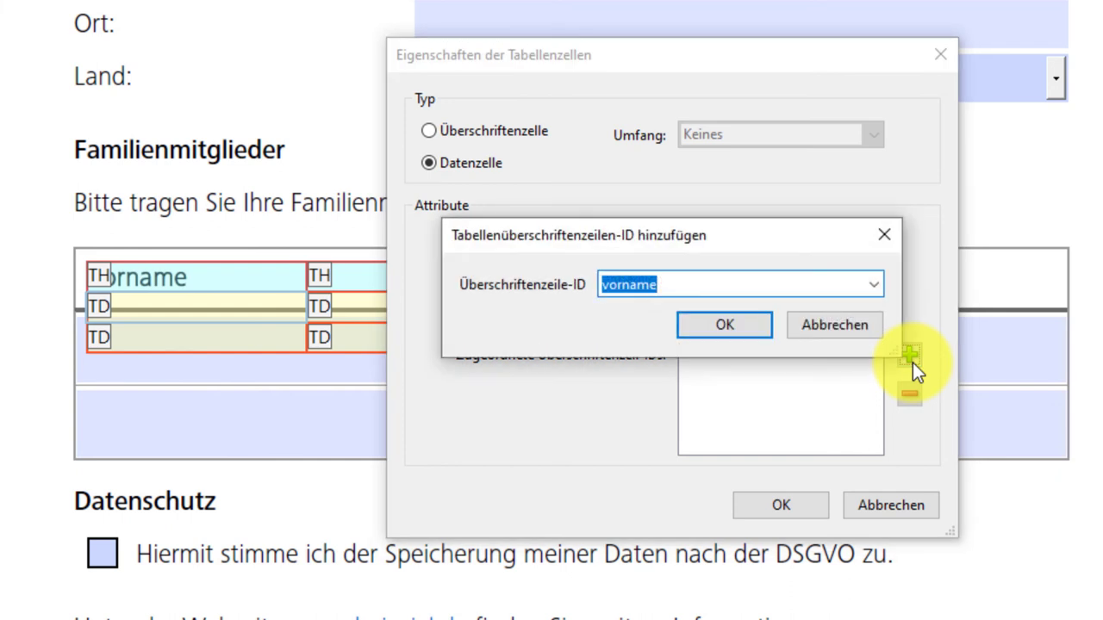
click(874, 285)
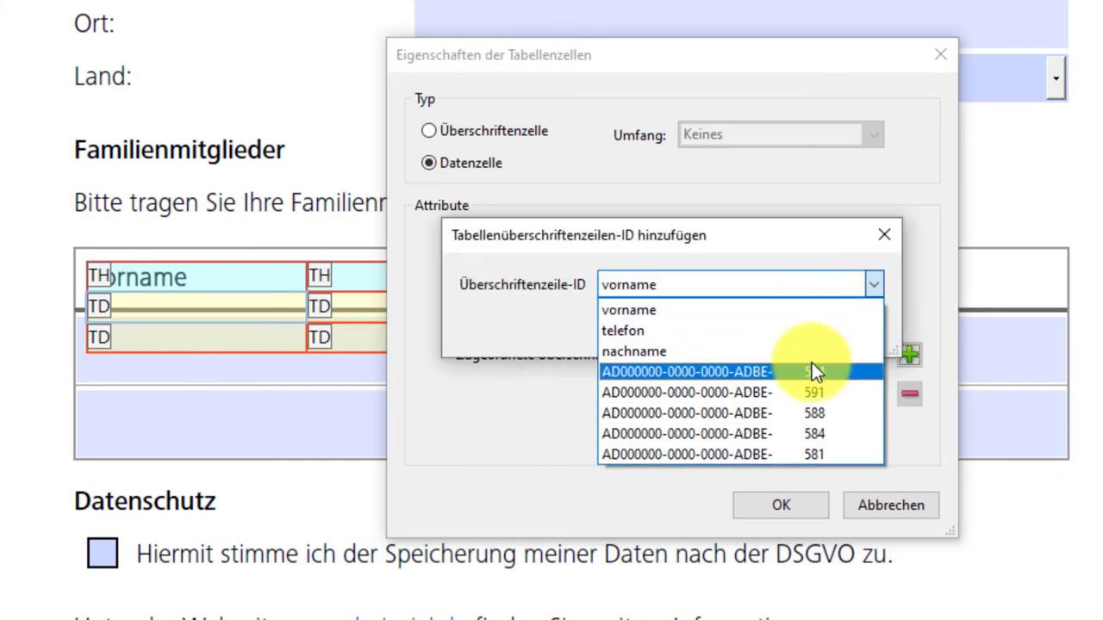
click(811, 310)
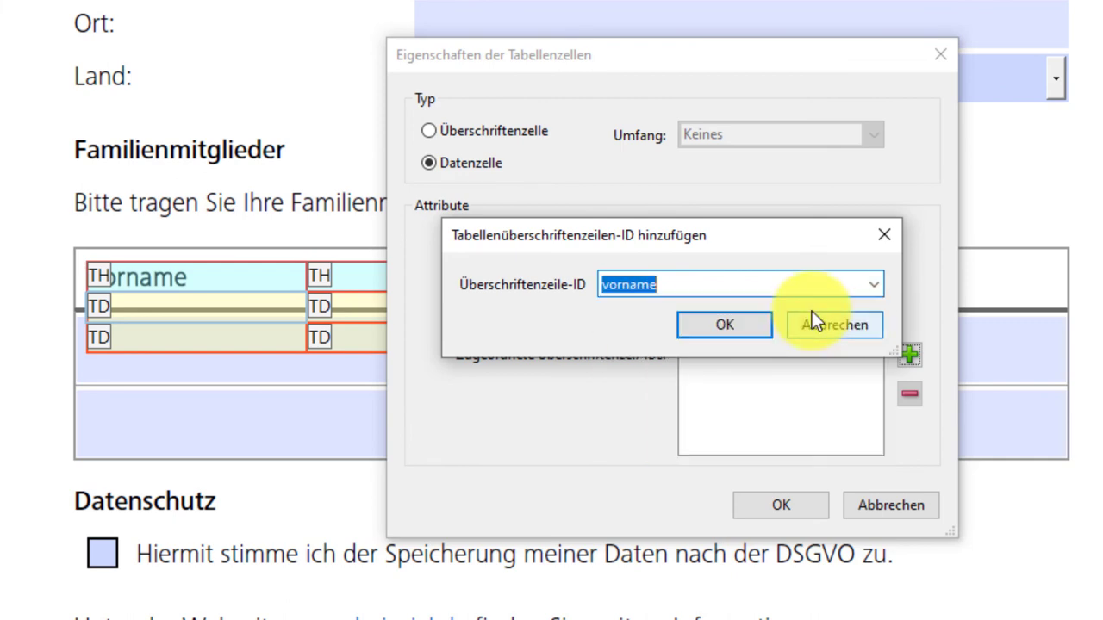
click(732, 326)
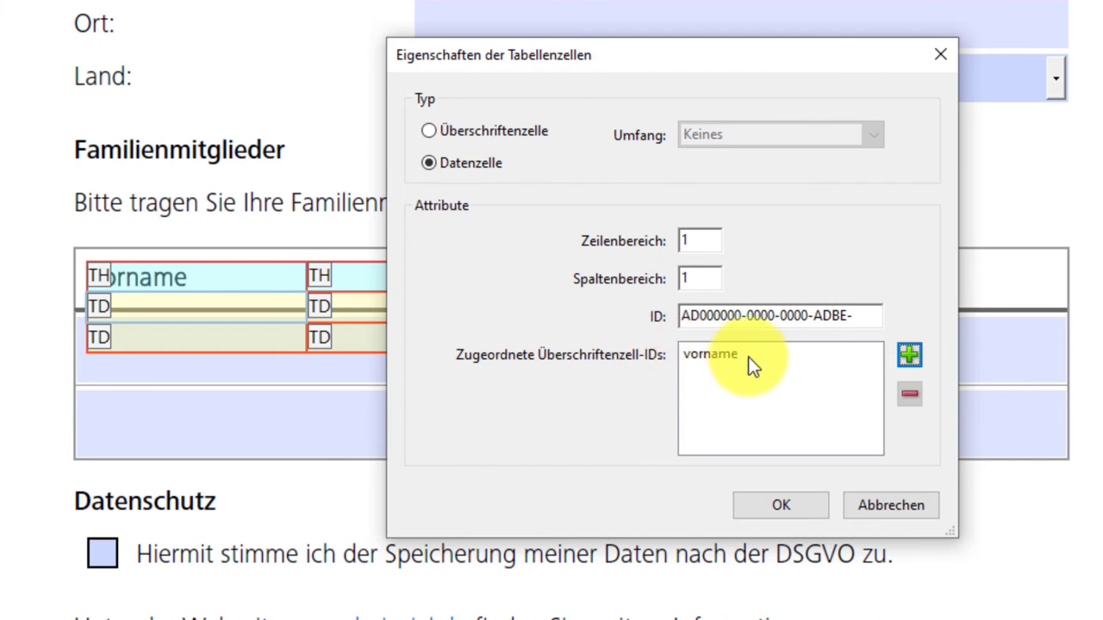
click(750, 357)
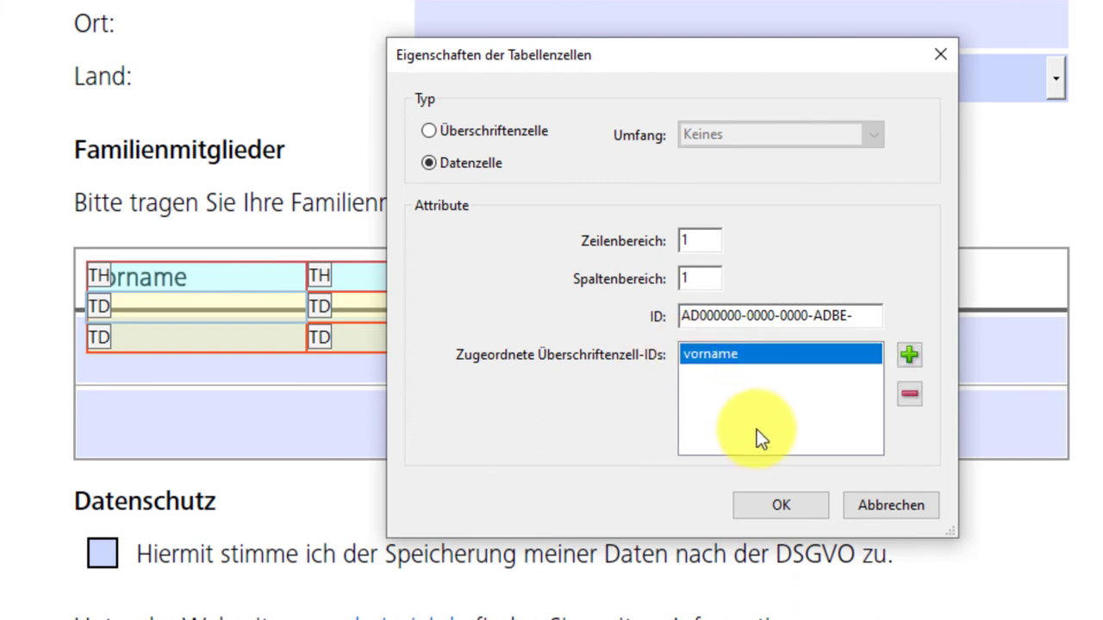
click(801, 504)
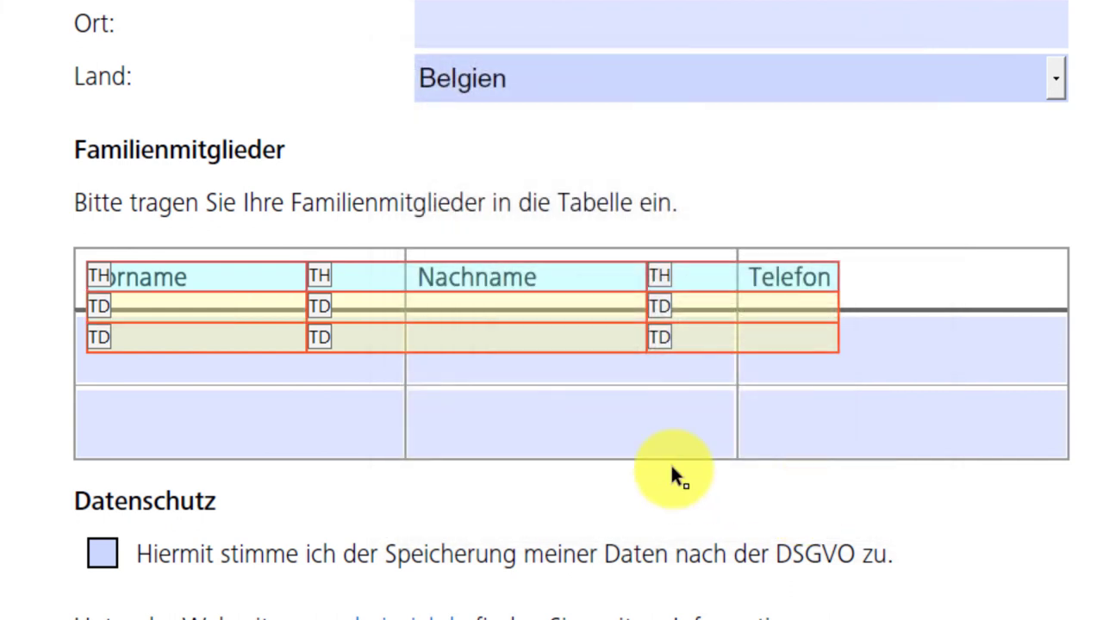
right_click(267, 336)
click(388, 352)
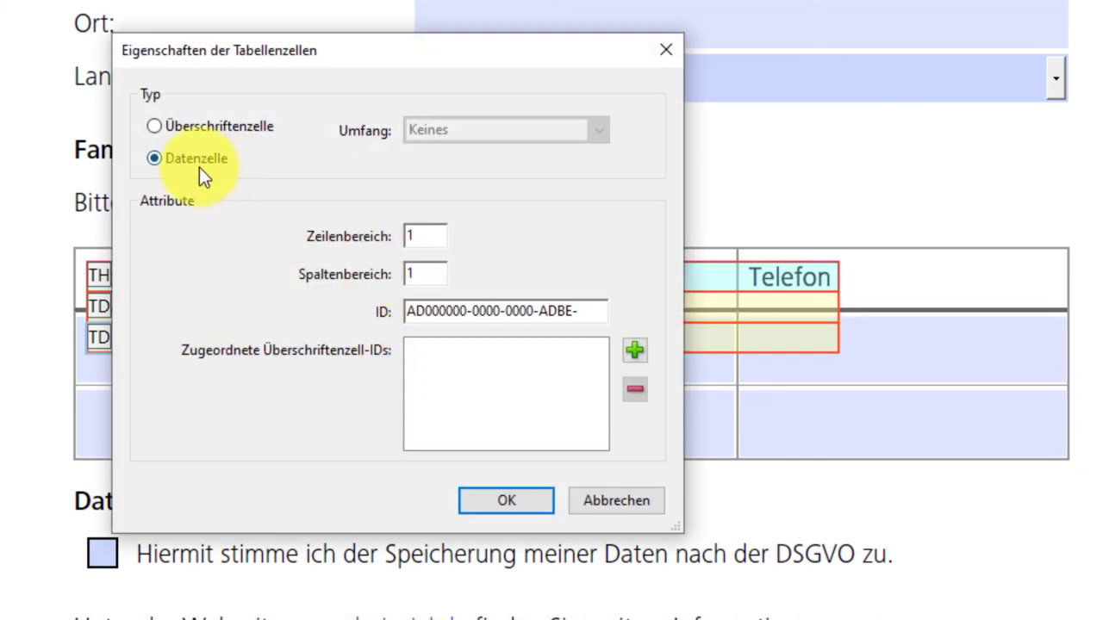
click(634, 349)
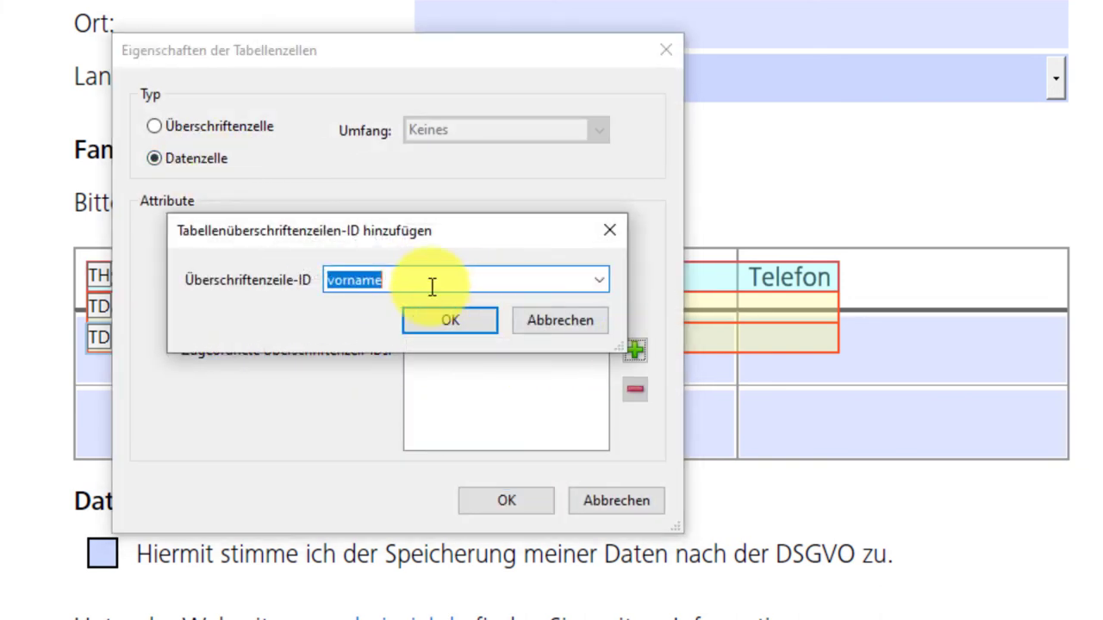
click(443, 312)
click(503, 500)
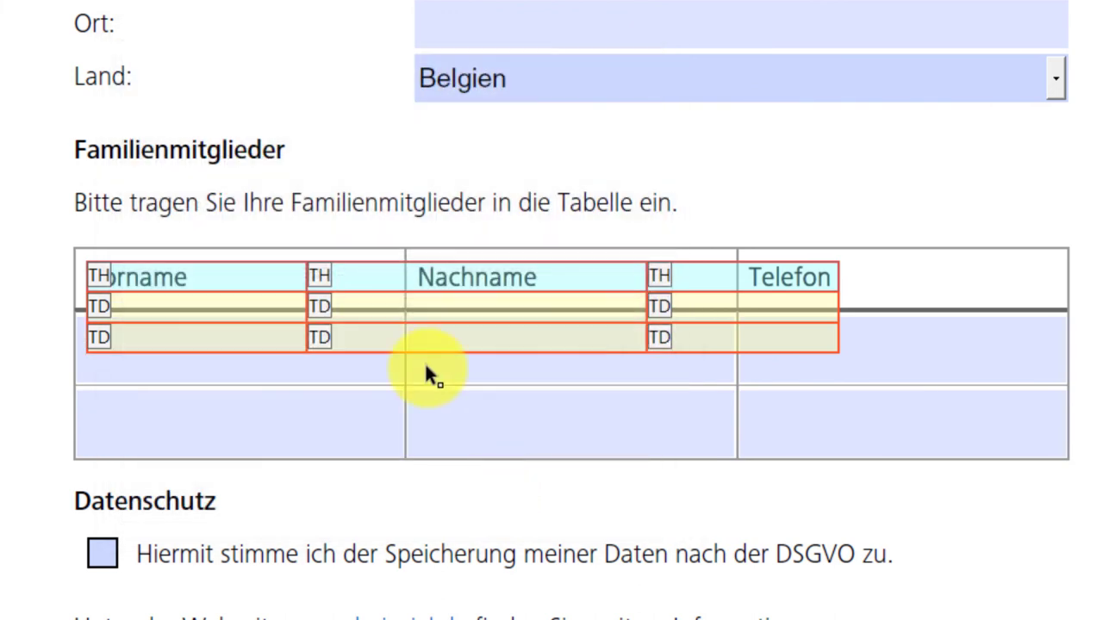
- Assign the nachname header ID to both data cells under Nachname
right_click(422, 310)
click(509, 327)
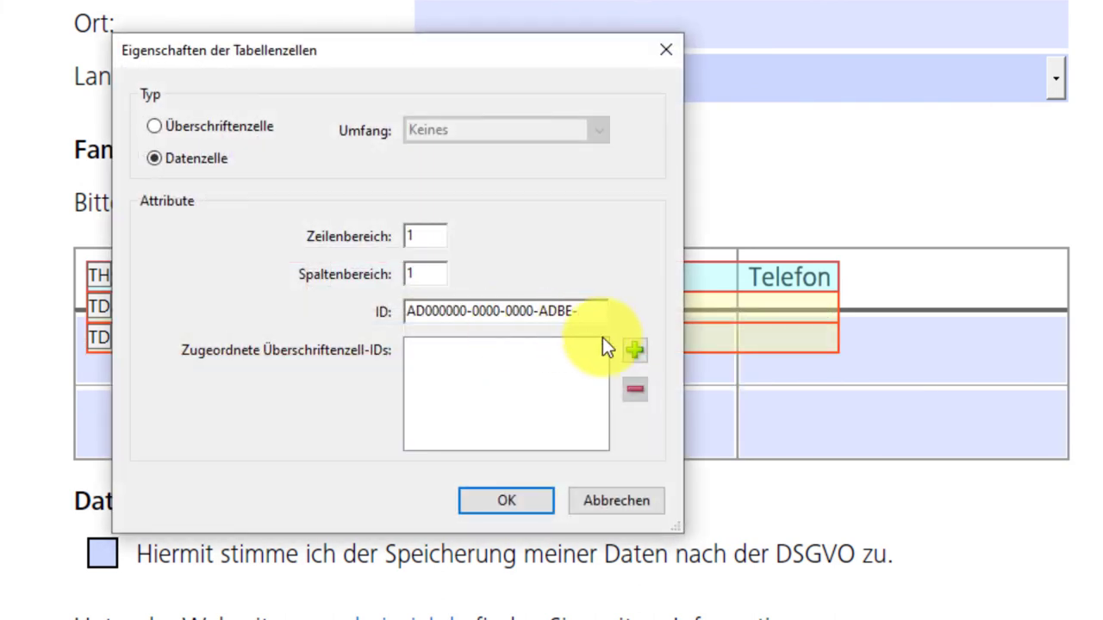
click(632, 349)
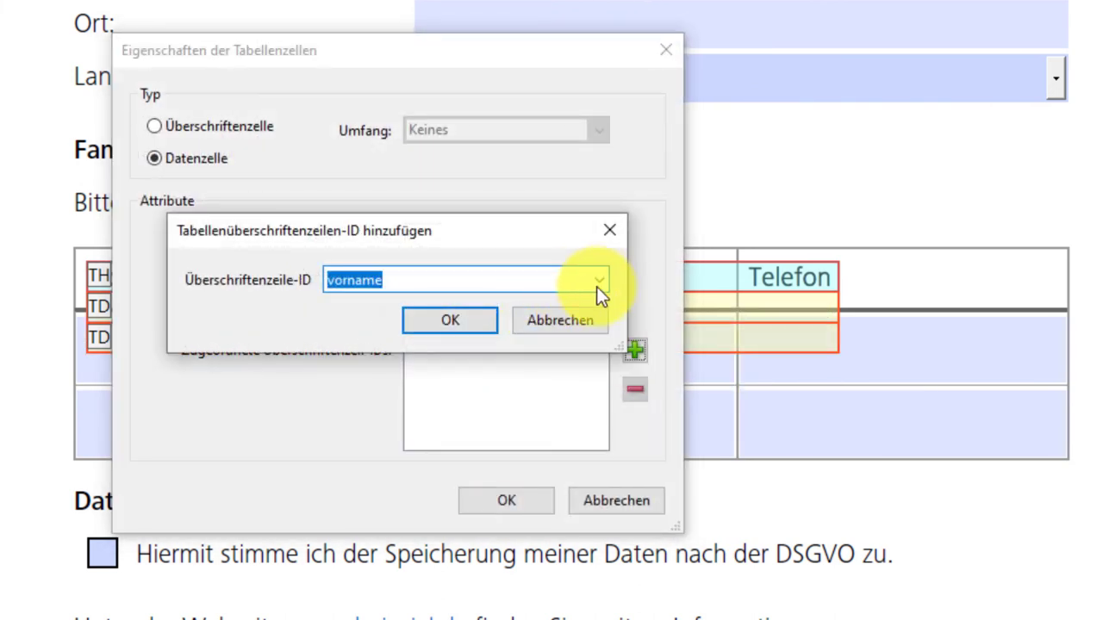
click(598, 280)
click(532, 345)
click(486, 320)
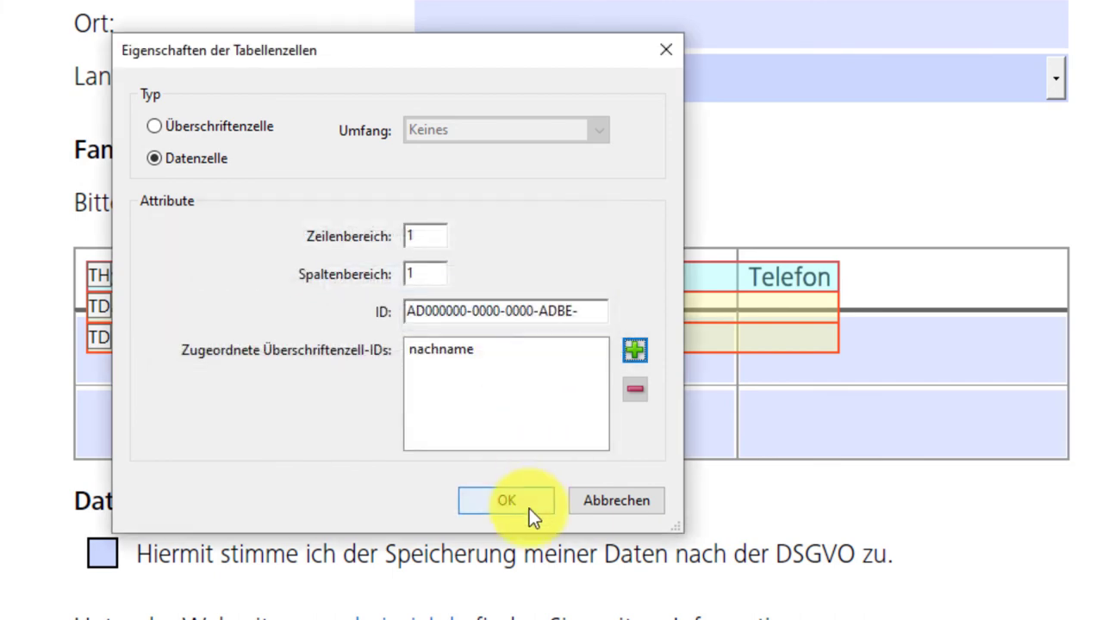
click(529, 508)
right_click(474, 337)
click(585, 366)
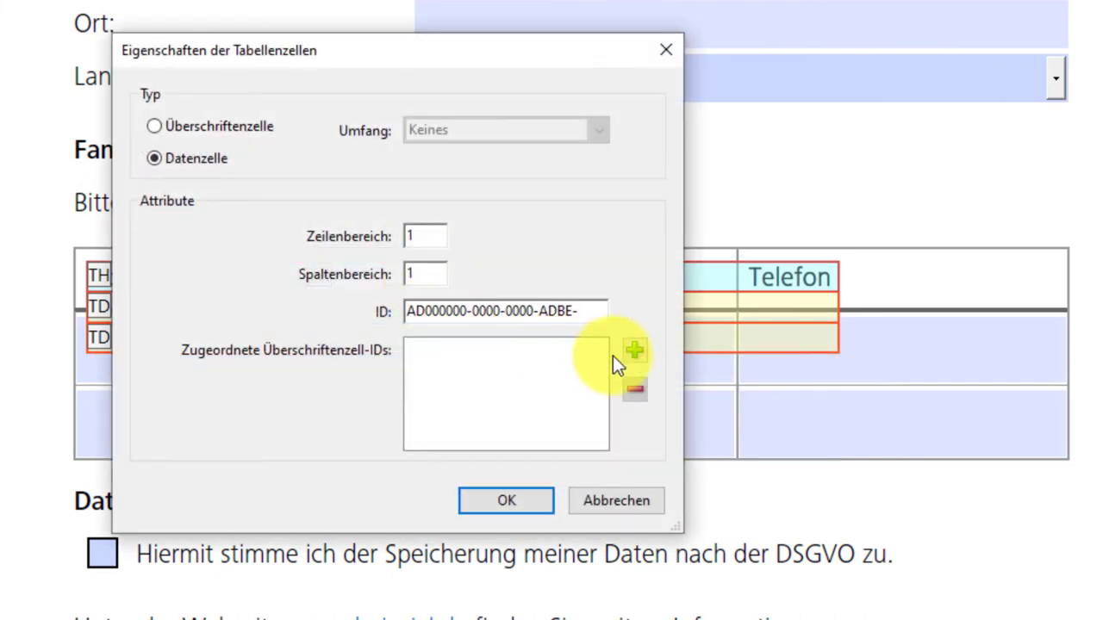
click(632, 351)
click(595, 280)
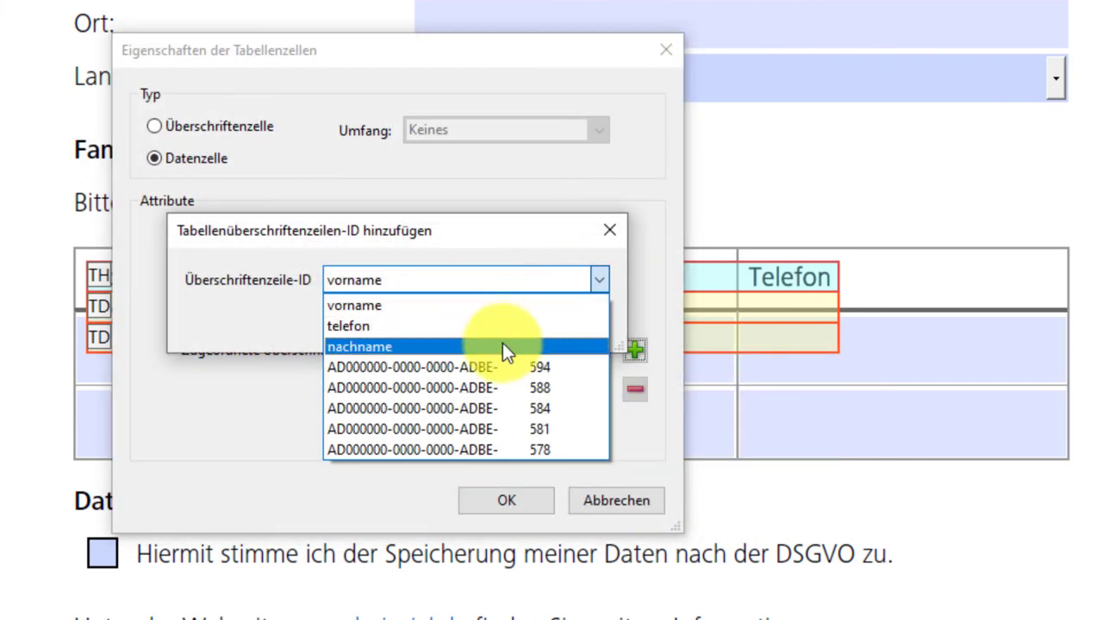
click(503, 343)
click(471, 321)
click(505, 498)
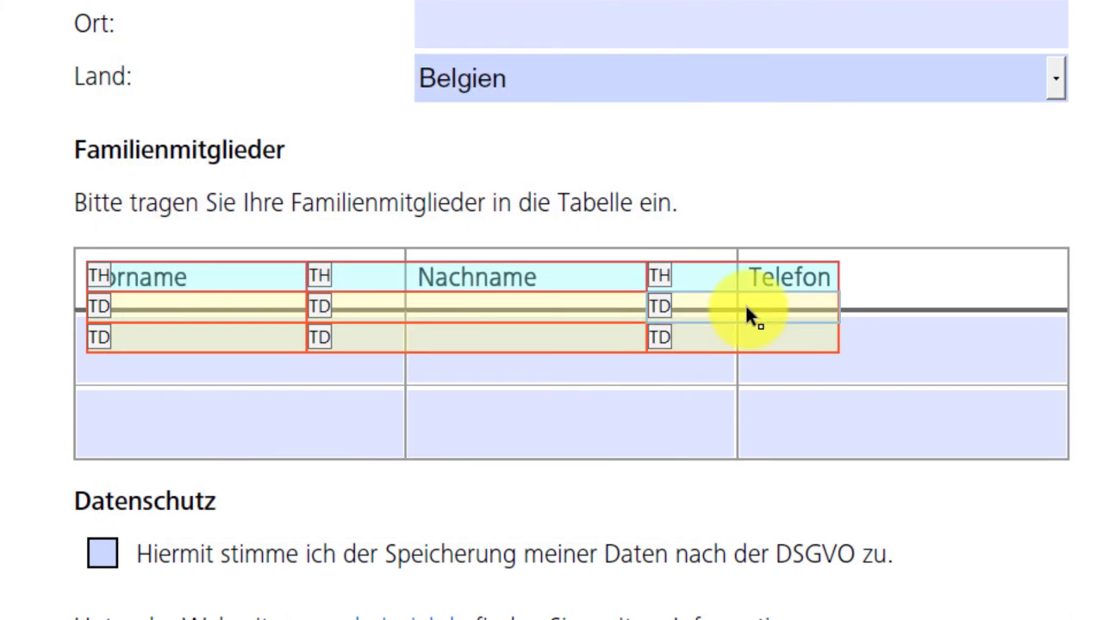
- Assign the telefon header ID to both data cells under Telefon
right_click(748, 316)
click(780, 334)
click(634, 350)
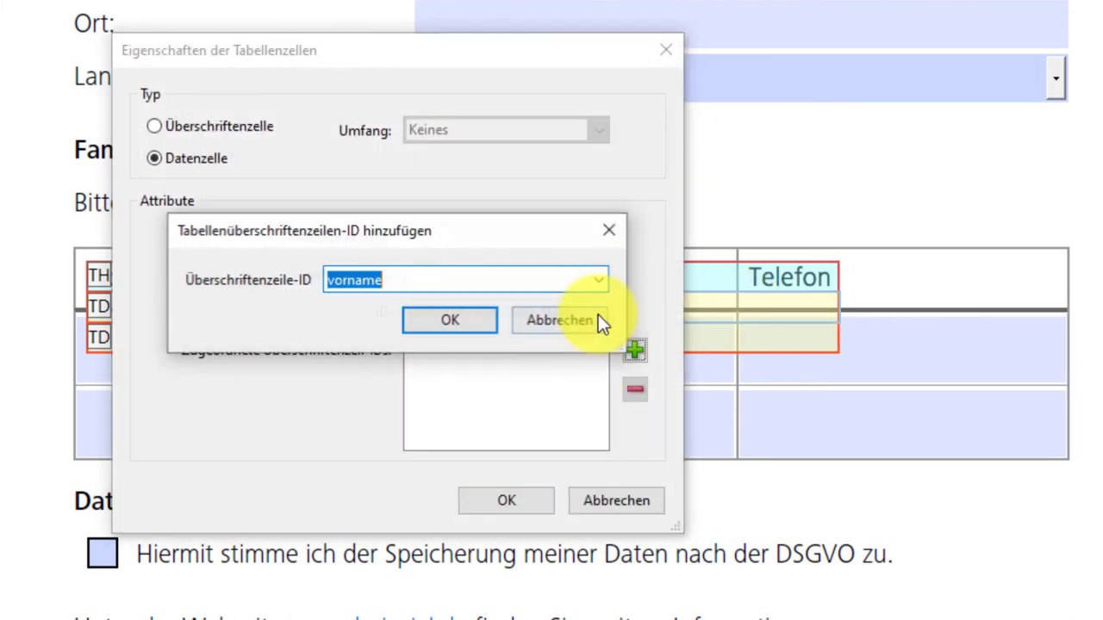
click(598, 280)
click(509, 335)
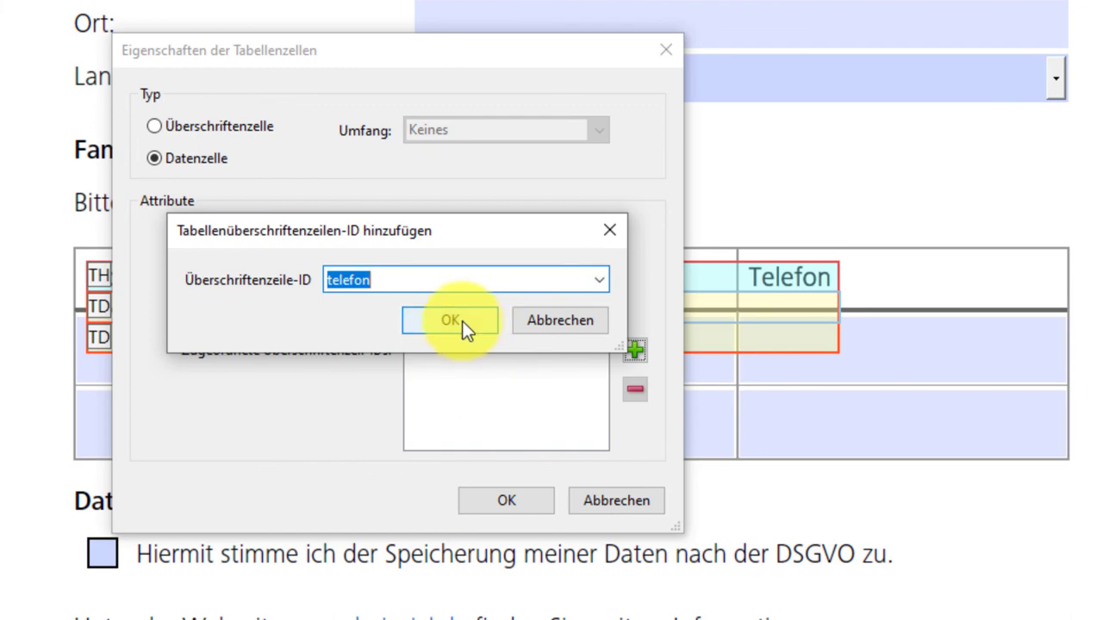
click(462, 321)
click(528, 491)
right_click(677, 338)
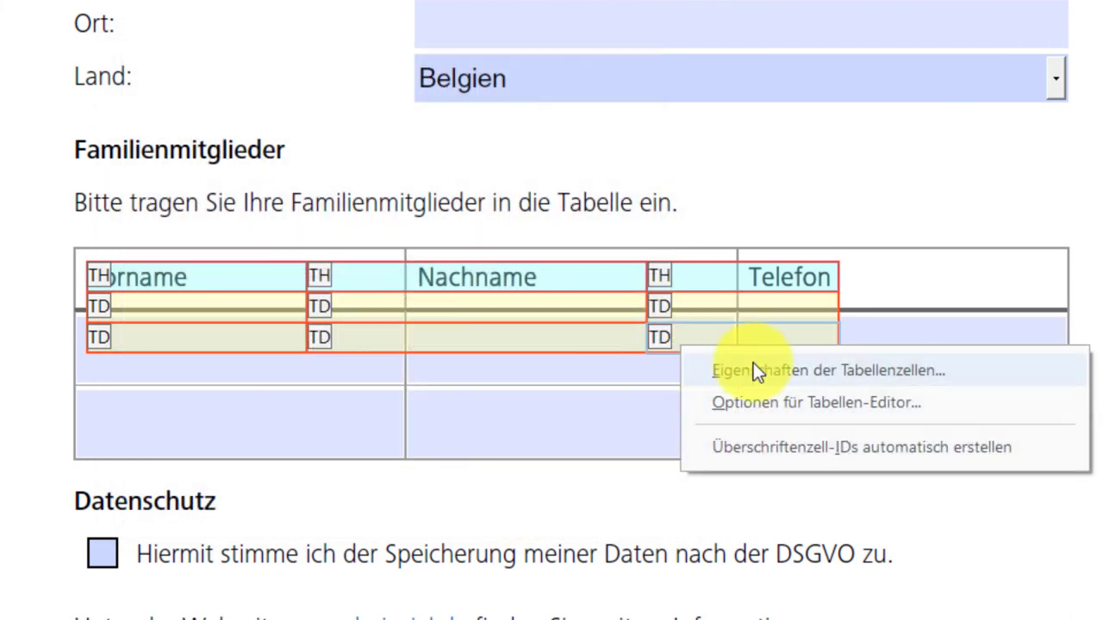
click(751, 365)
click(634, 349)
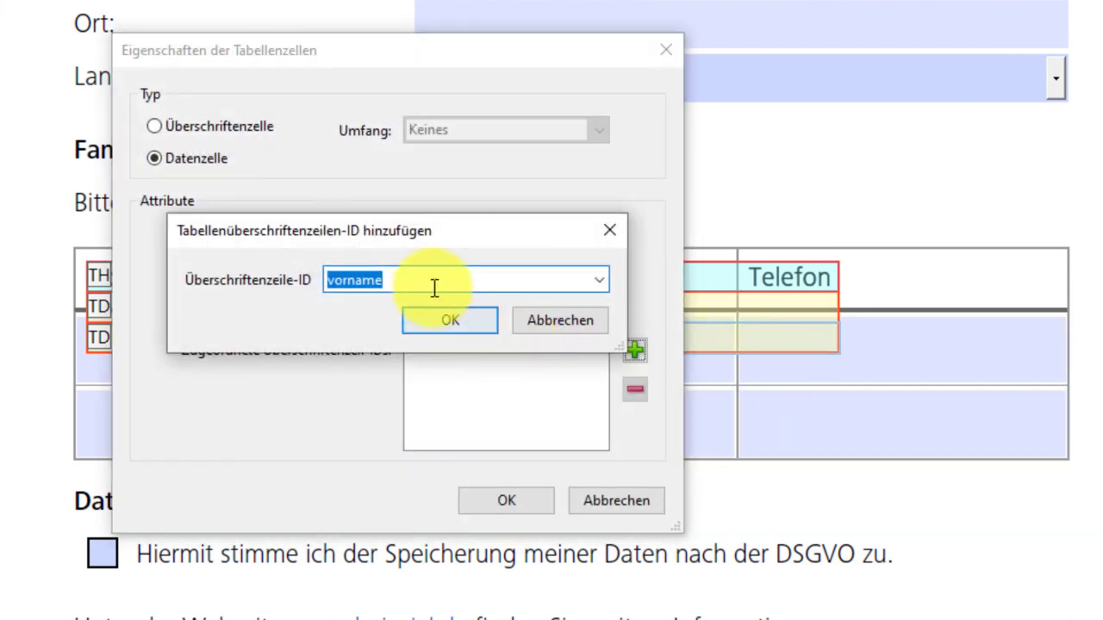
click(599, 280)
click(446, 325)
click(474, 326)
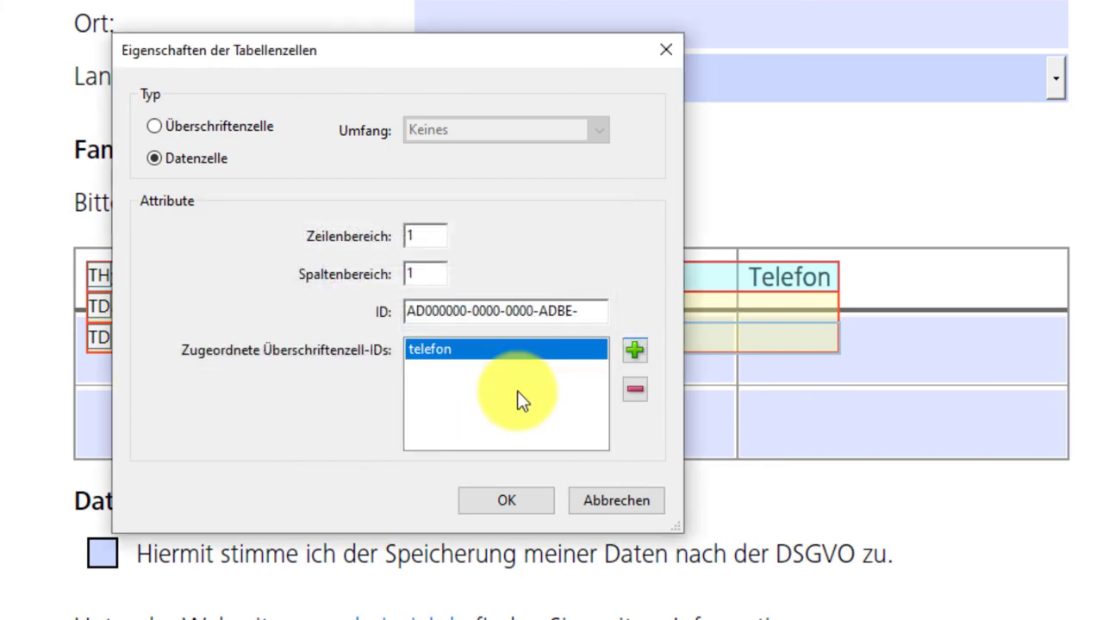
click(511, 497)
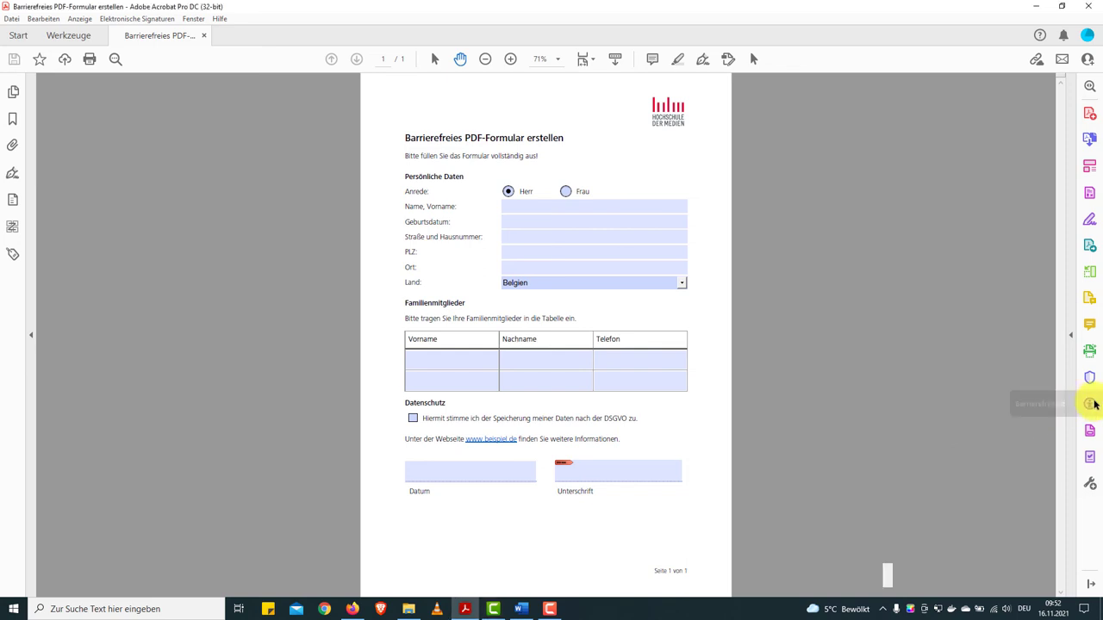
- Open the Barrierefreiheit tools and bring up the Full Check options dialog
click(1091, 404)
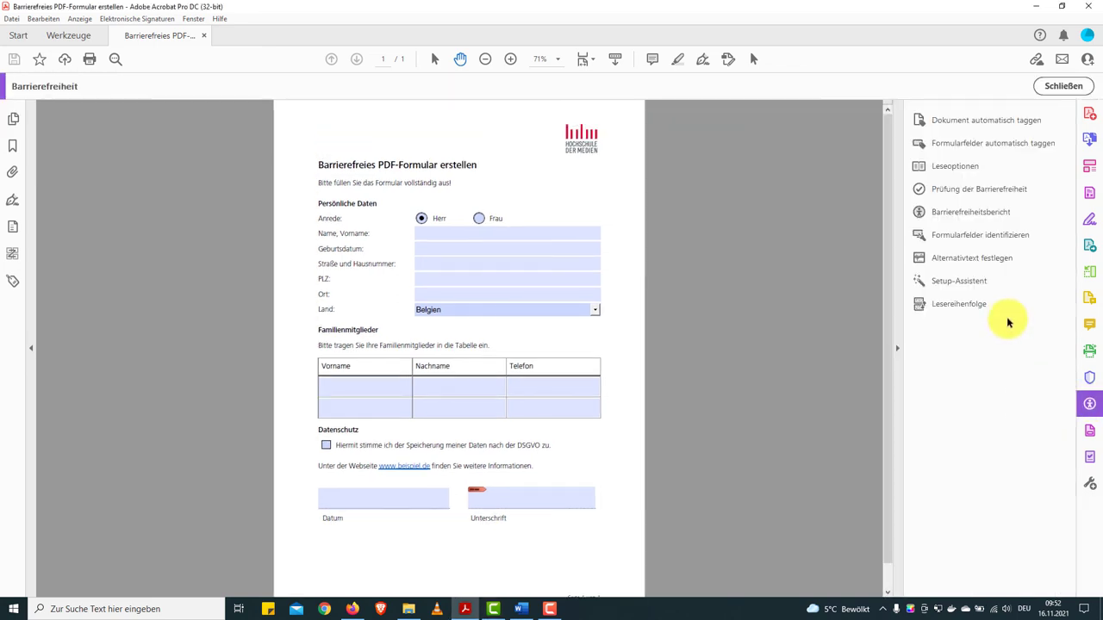
click(976, 191)
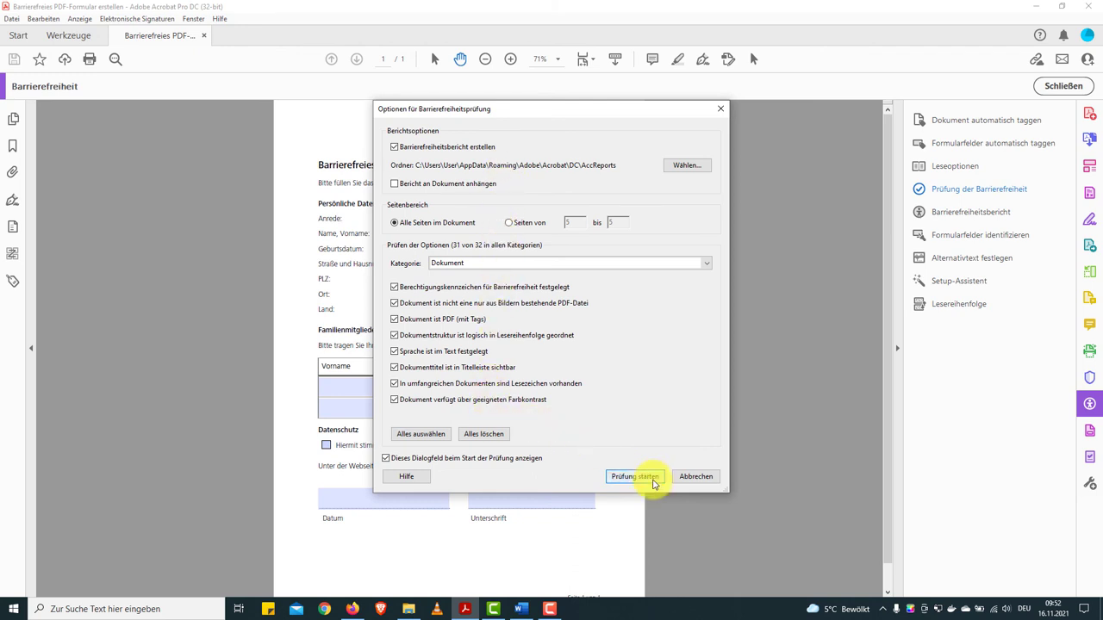
- Run the full accessibility check and expand the Dokument results
click(653, 484)
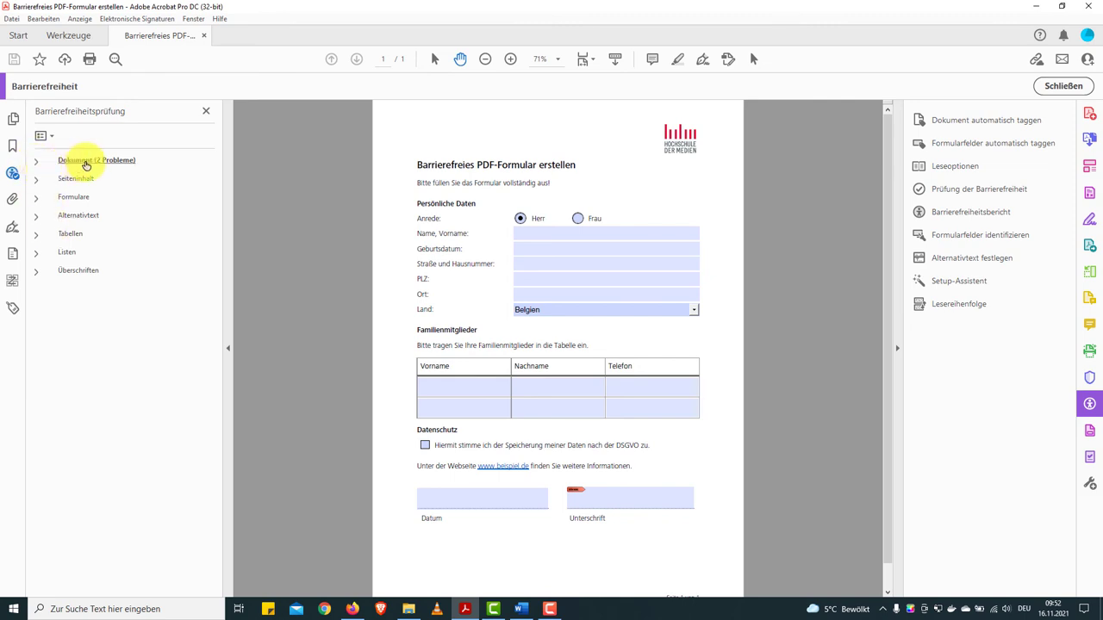
click(36, 162)
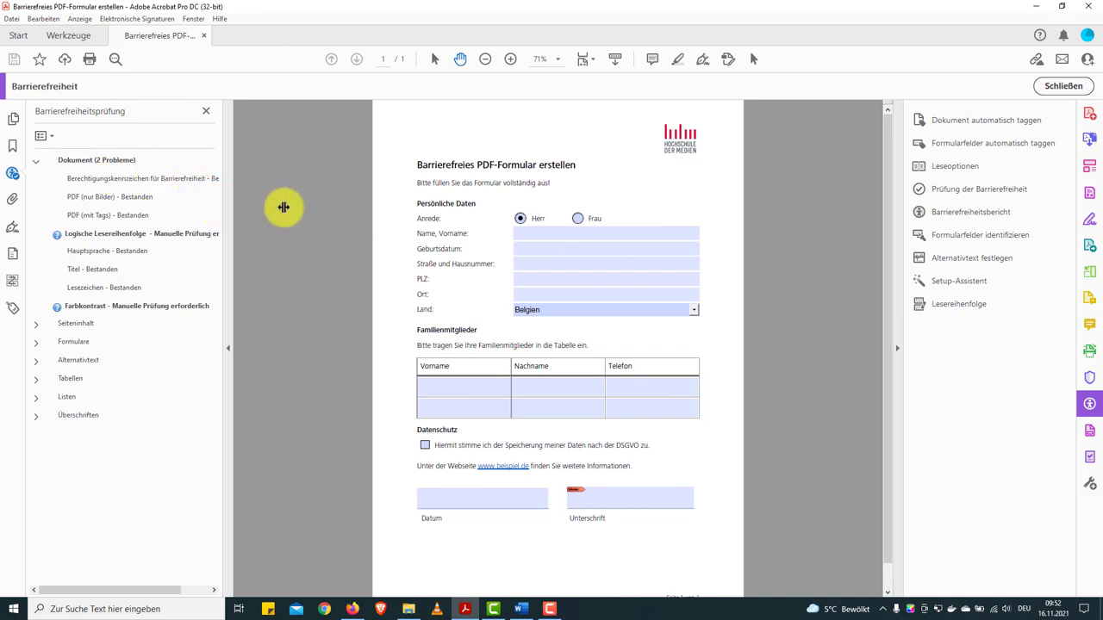
drag(283, 207, 285, 207)
- Mark the Logische Lesereihenfolge result as Bestanden
click(94, 234)
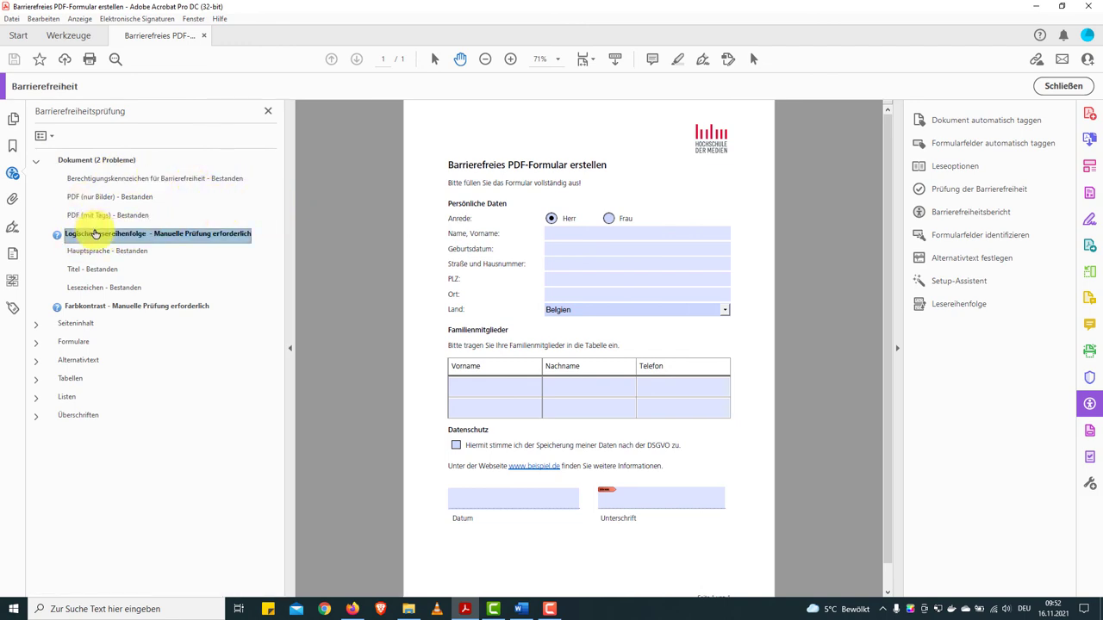
click(201, 308)
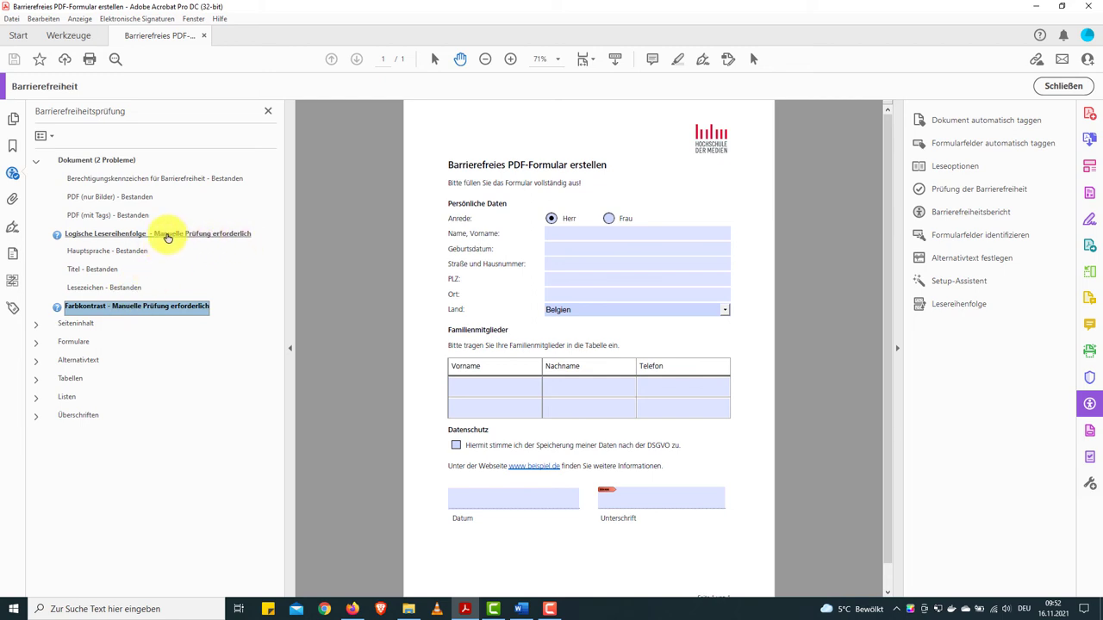
click(168, 237)
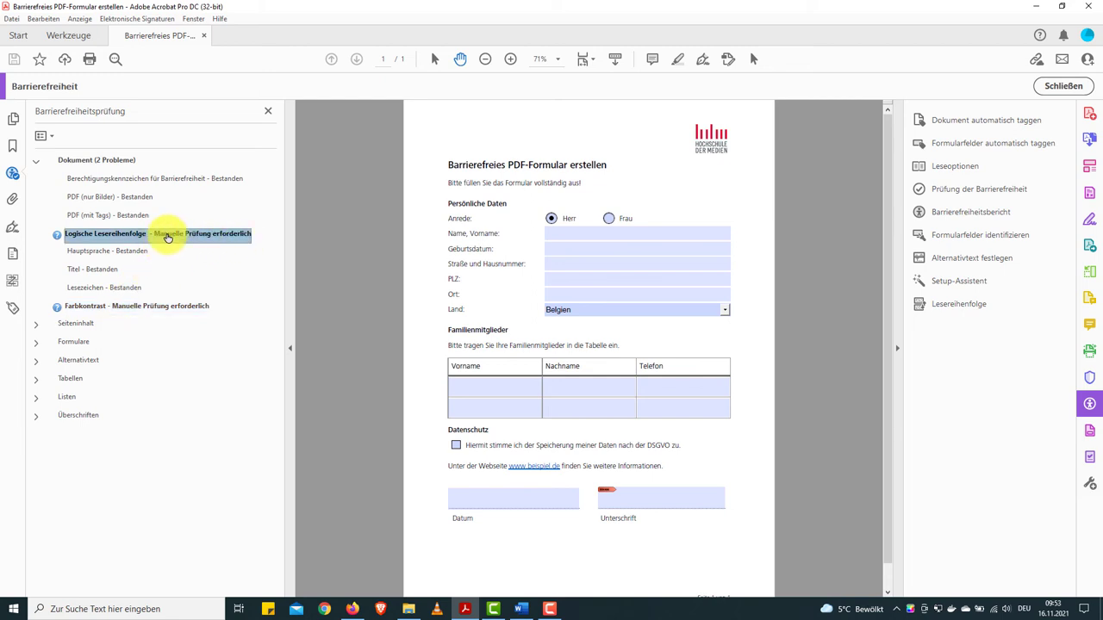
right_click(168, 238)
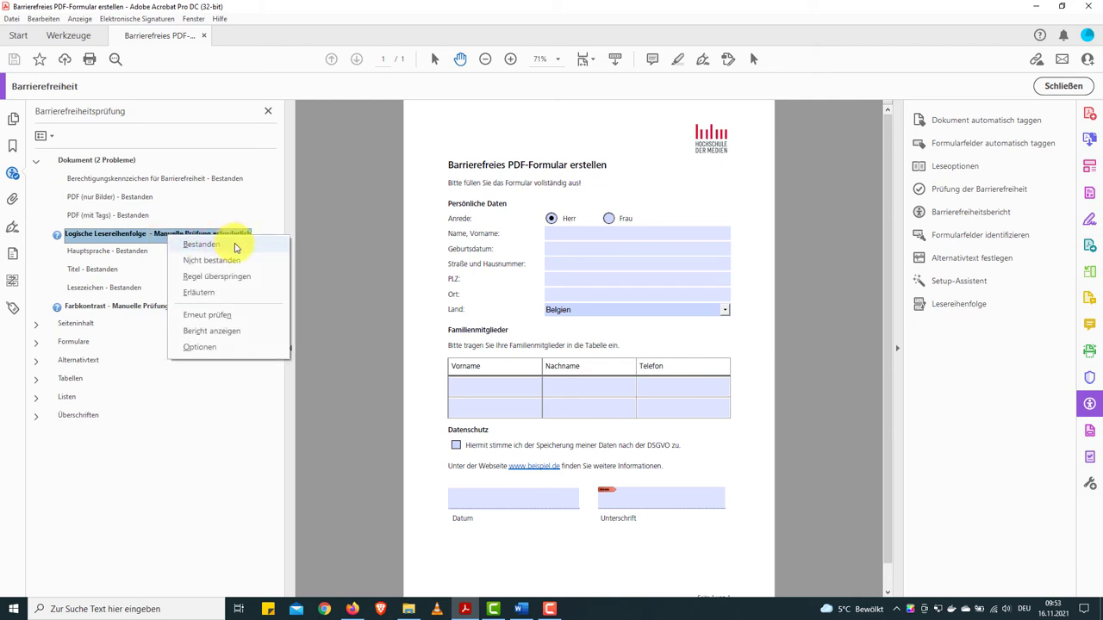
click(236, 249)
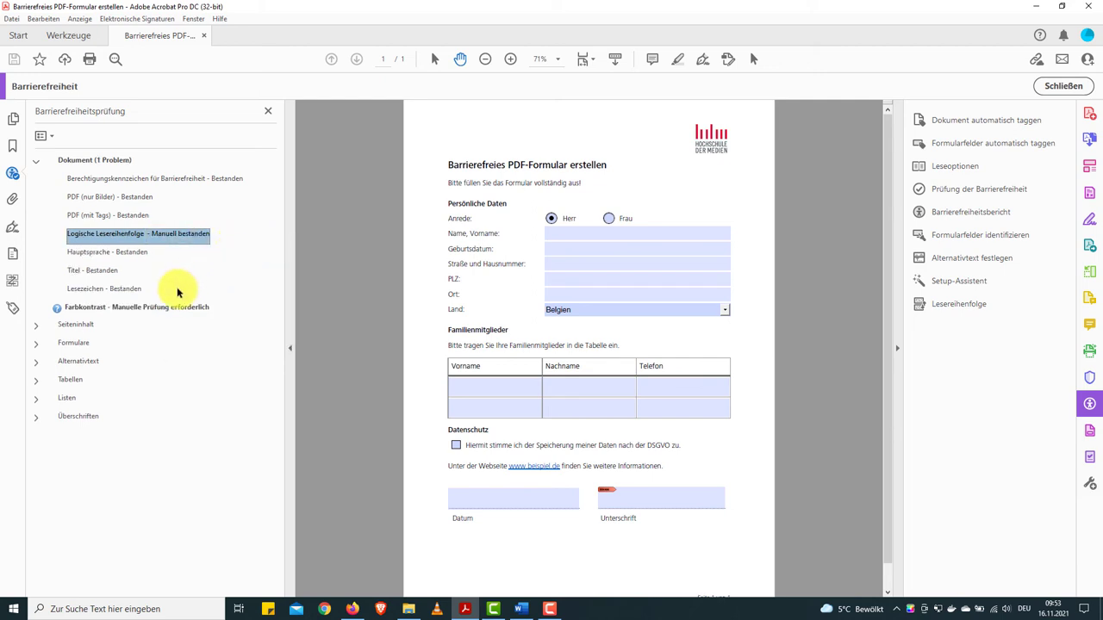
click(173, 310)
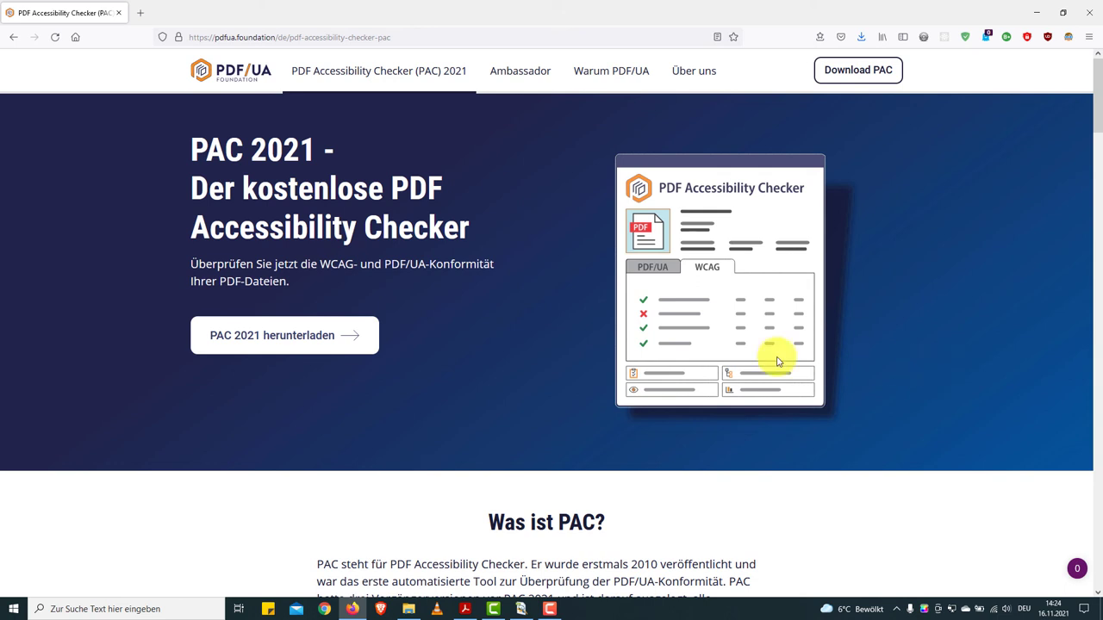
- View the PAC 2021 download registration form, then minimize Firefox
click(366, 332)
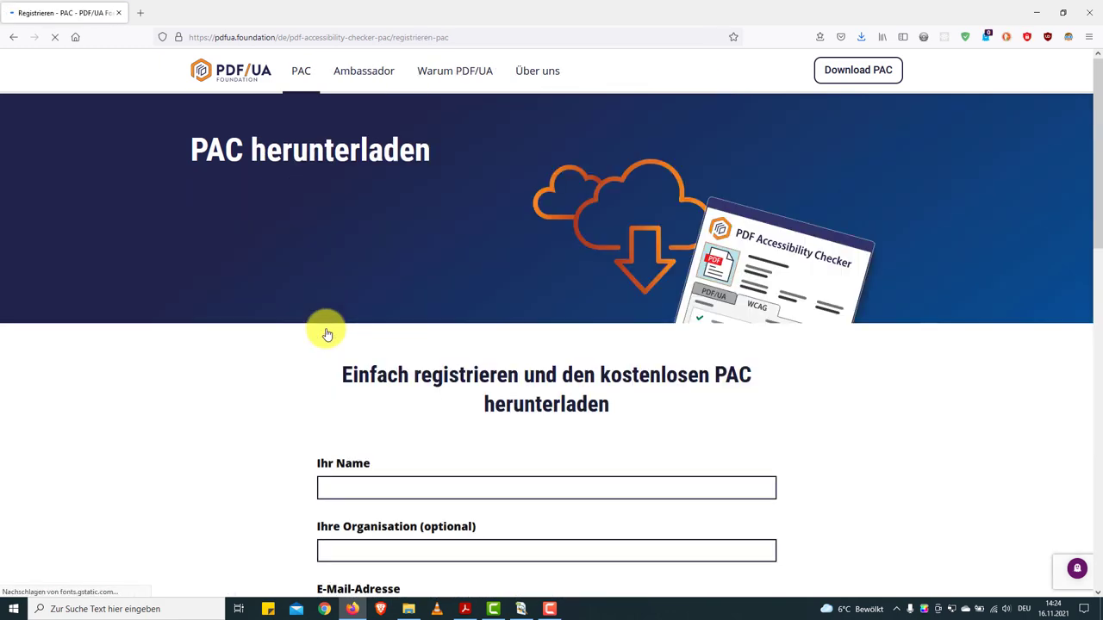
scroll(326, 334, down, 1)
scroll(326, 334, down, 3)
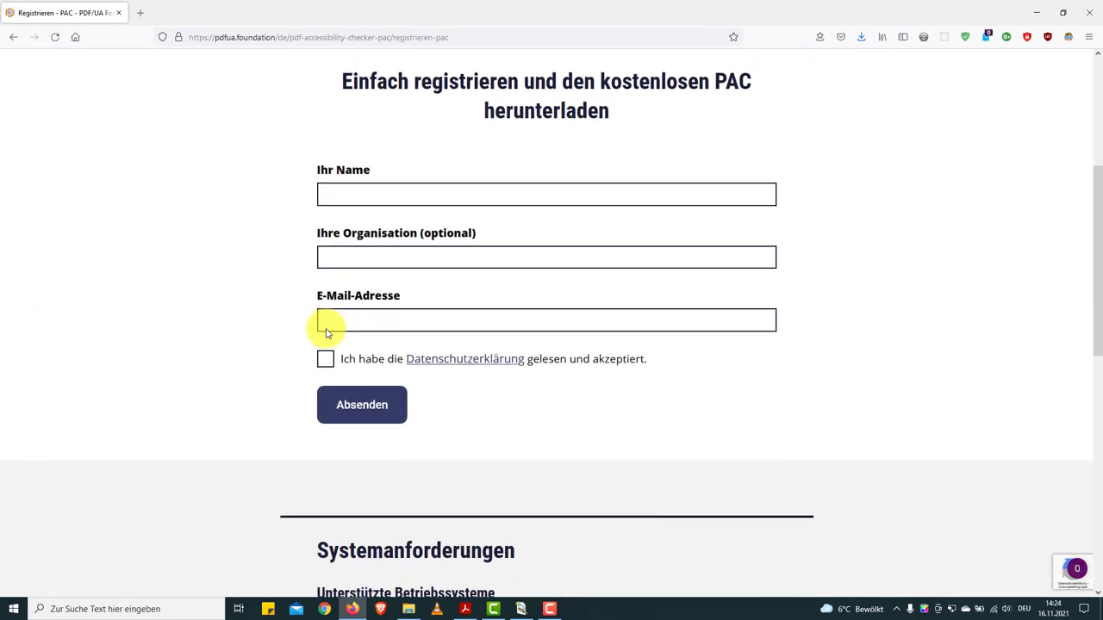
scroll(326, 335, down, 1)
scroll(327, 334, up, 1)
scroll(326, 335, up, 3)
scroll(326, 335, up, 2)
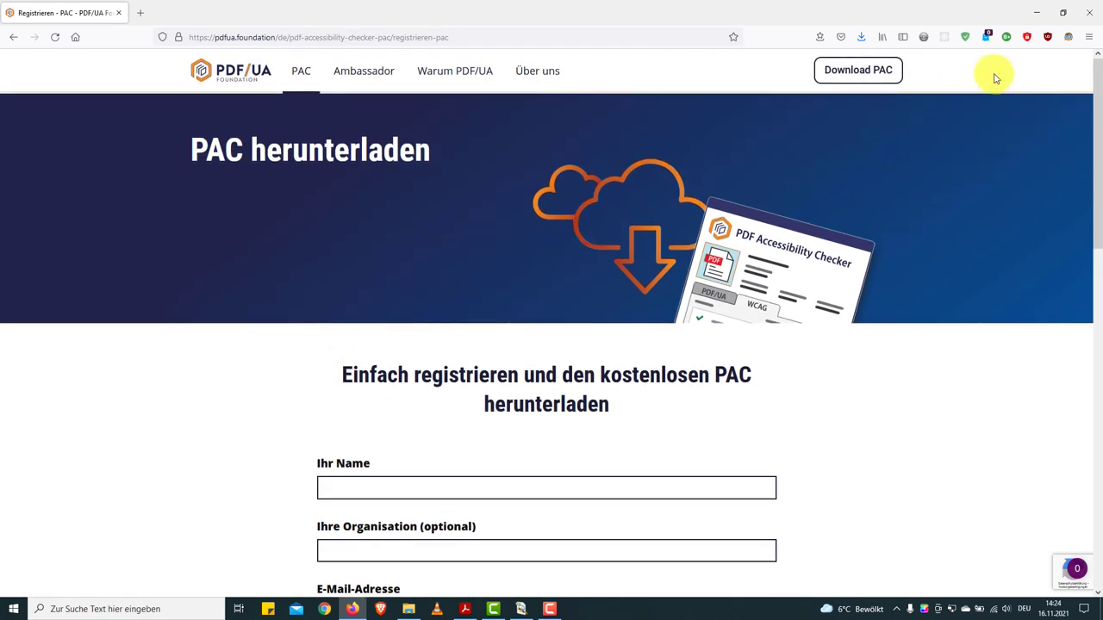
click(1089, 23)
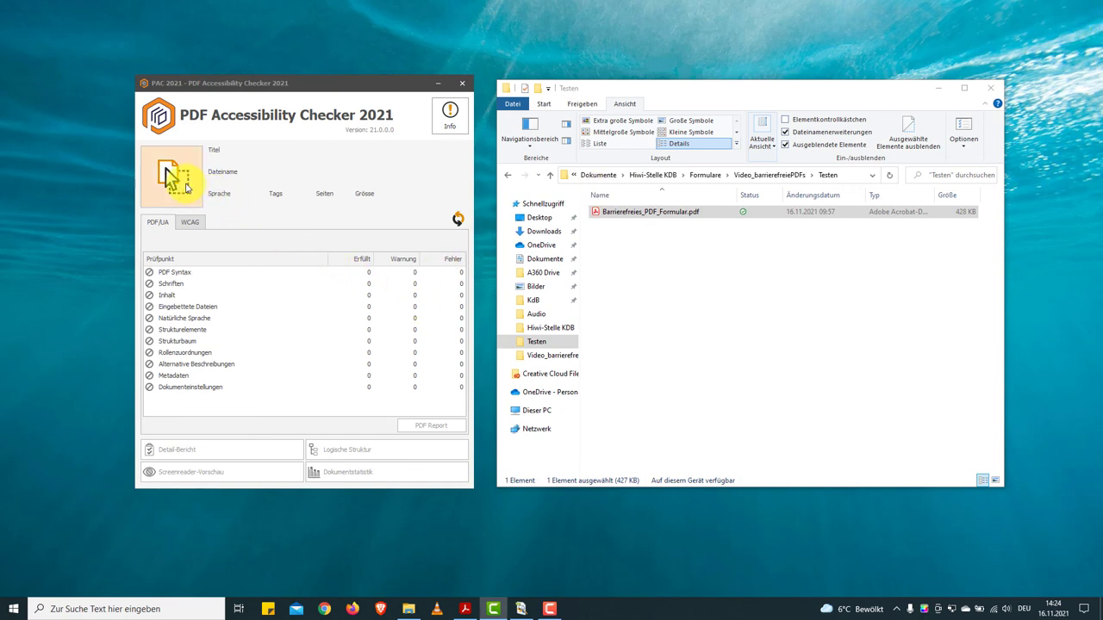
- Drop Barrierefreies_PDF_Formular.pdf from the Testen folder into PAC 2021 to check it
click(175, 182)
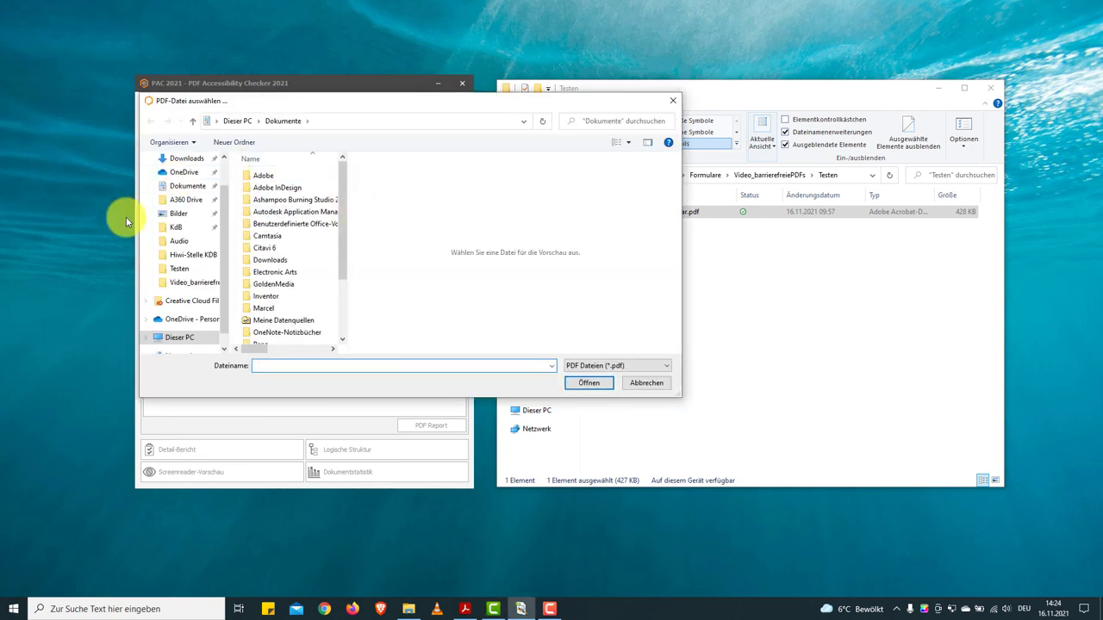
click(673, 100)
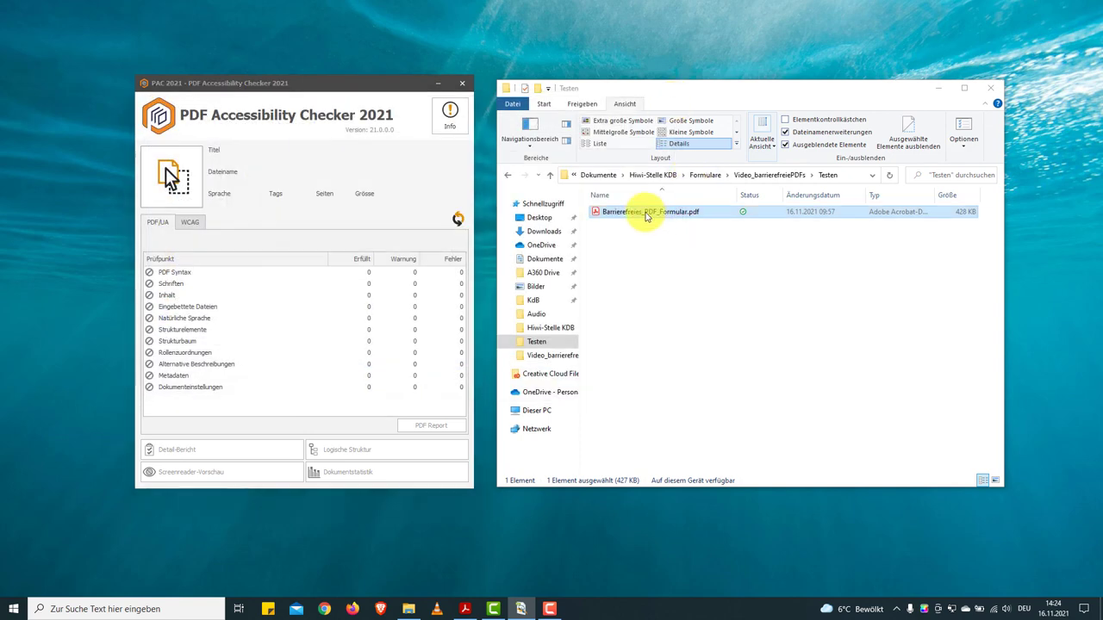
drag(646, 215, 189, 185)
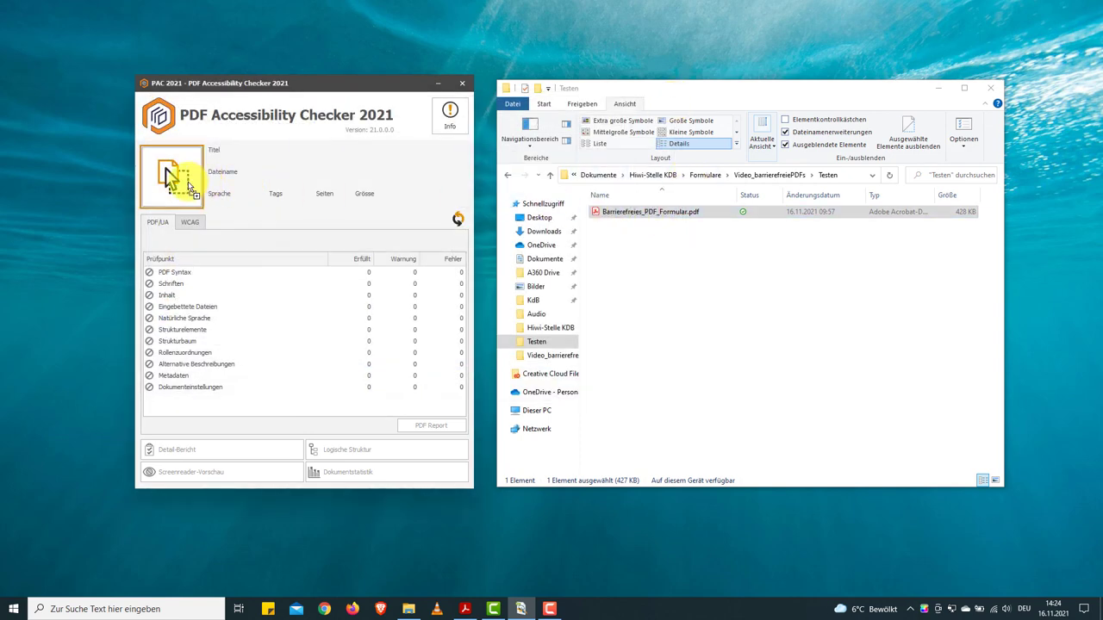
drag(189, 186, 184, 180)
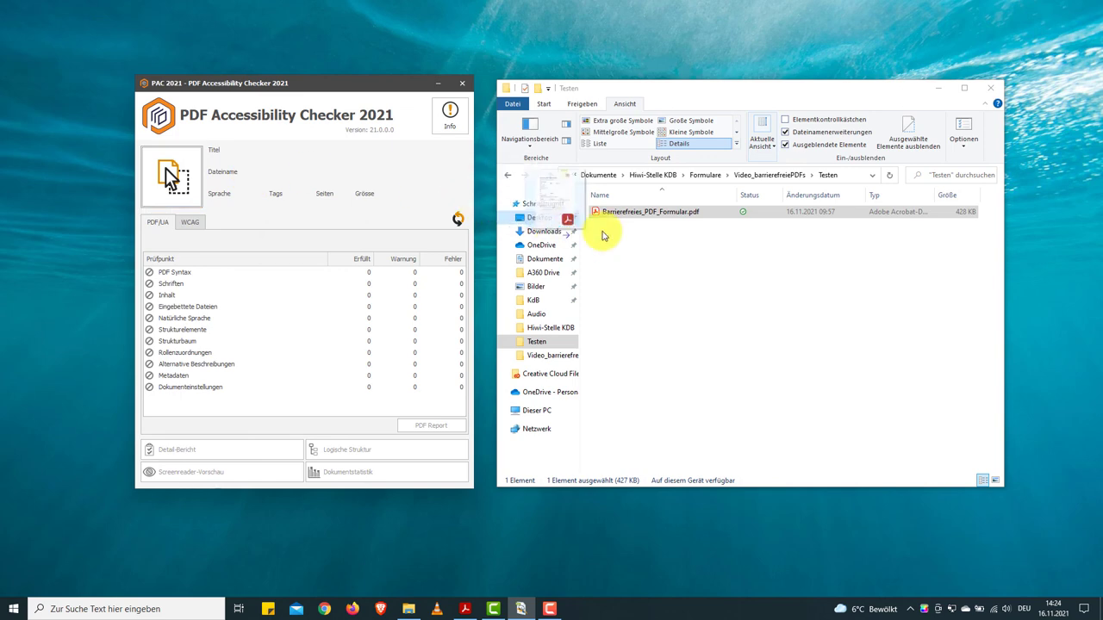
click(673, 293)
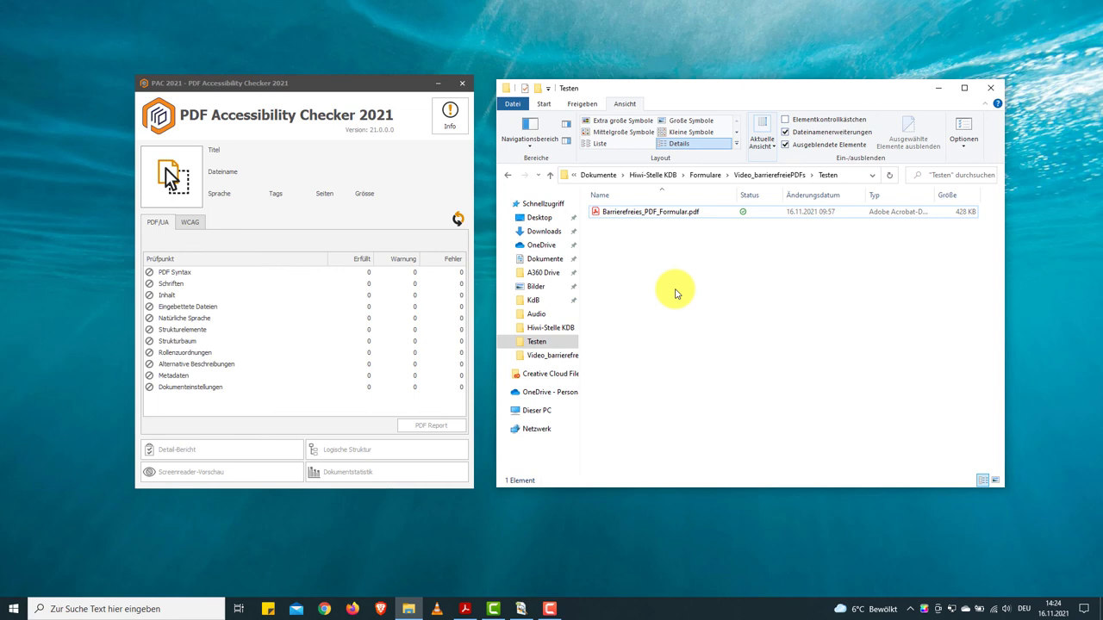
drag(607, 212, 168, 171)
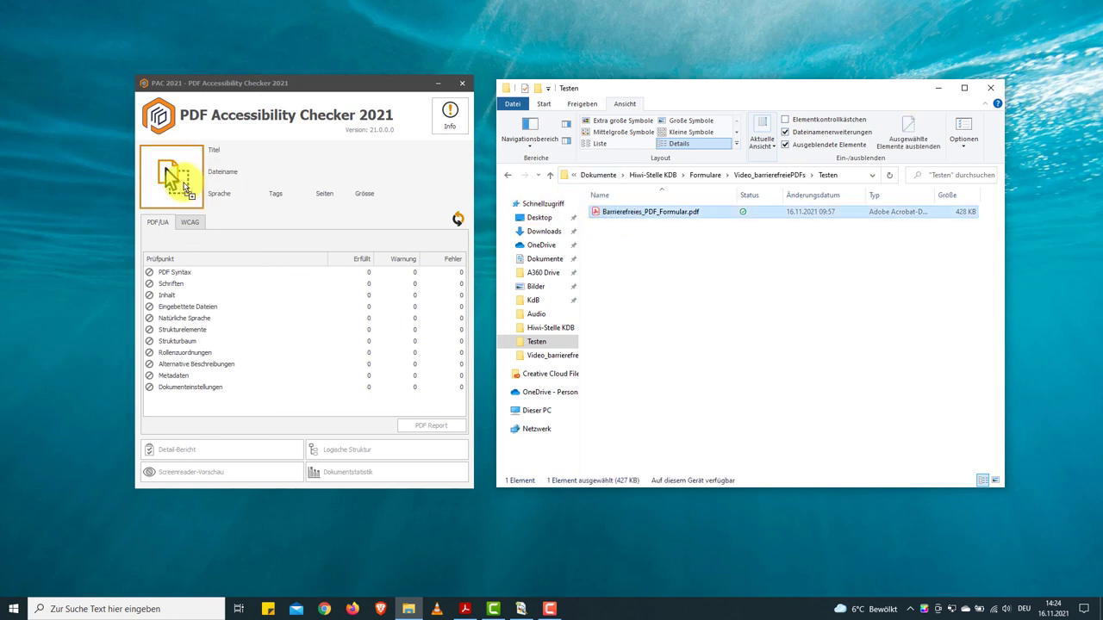
drag(184, 185, 184, 186)
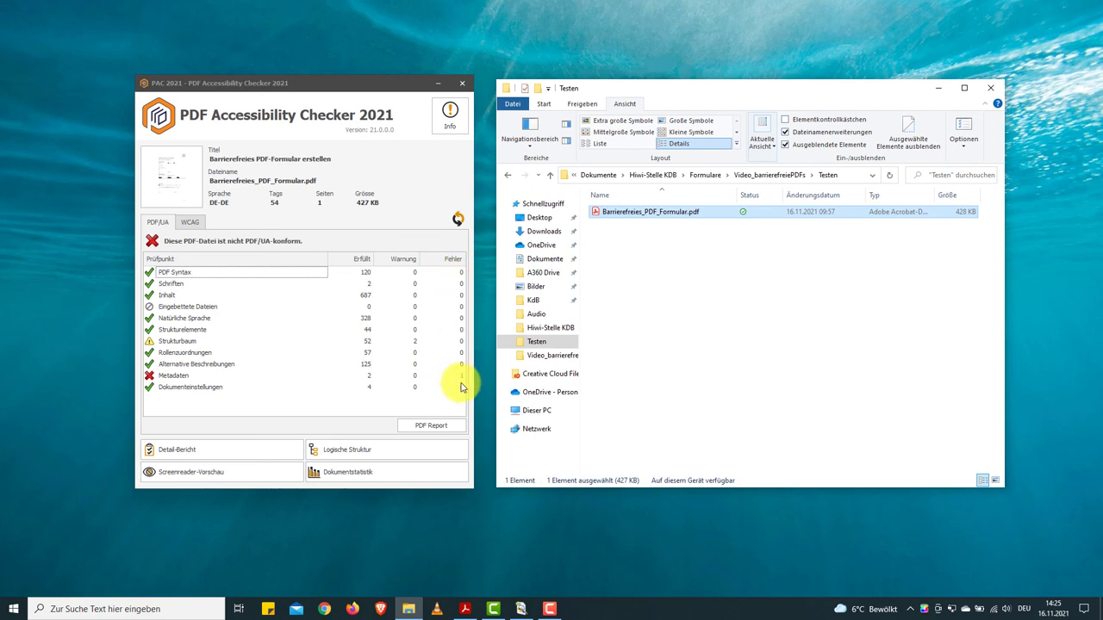
click(255, 456)
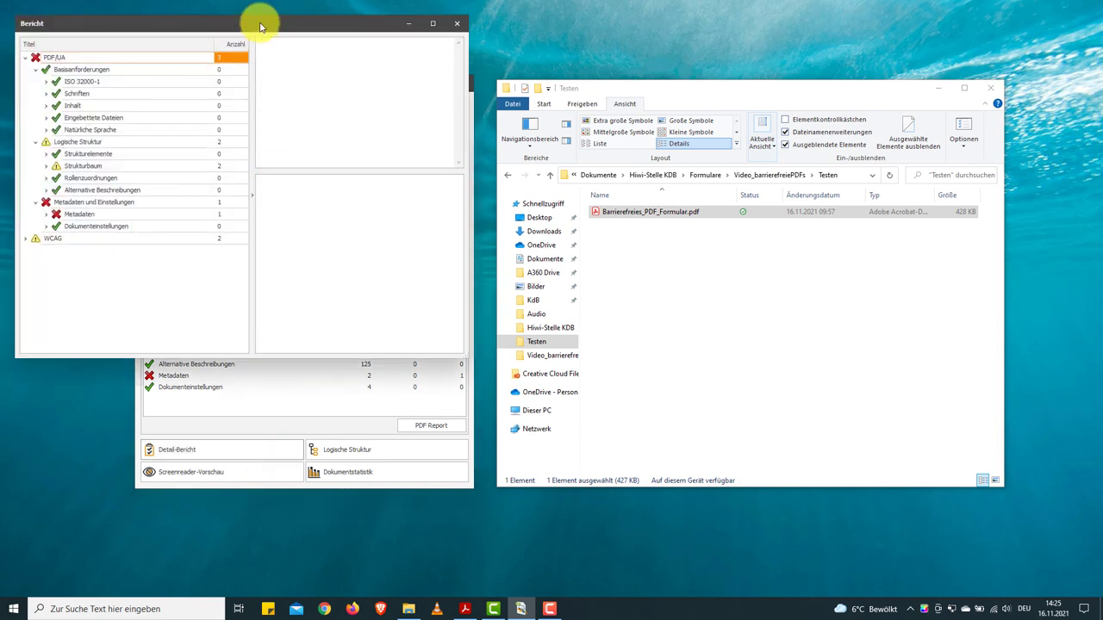
drag(261, 20, 399, 141)
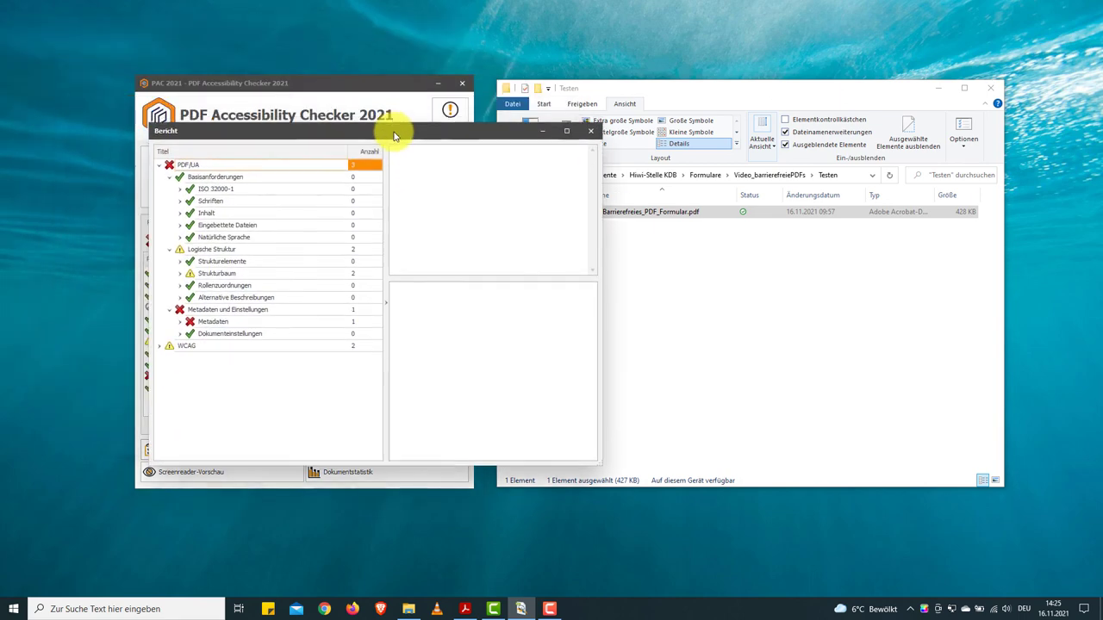
click(180, 276)
click(190, 300)
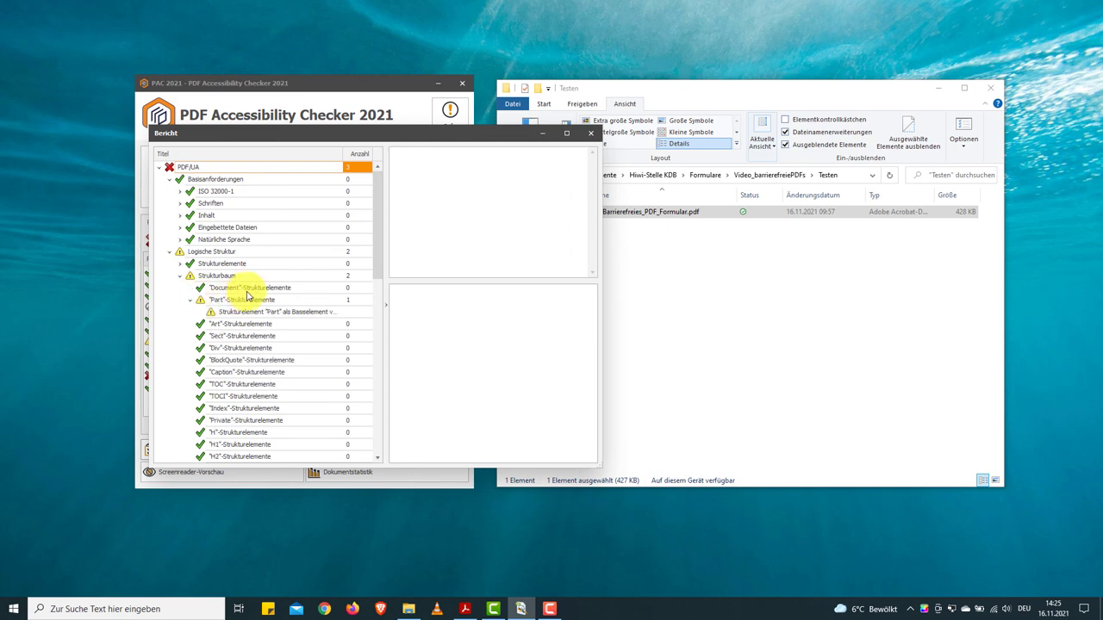
scroll(259, 278, down, 2)
click(272, 241)
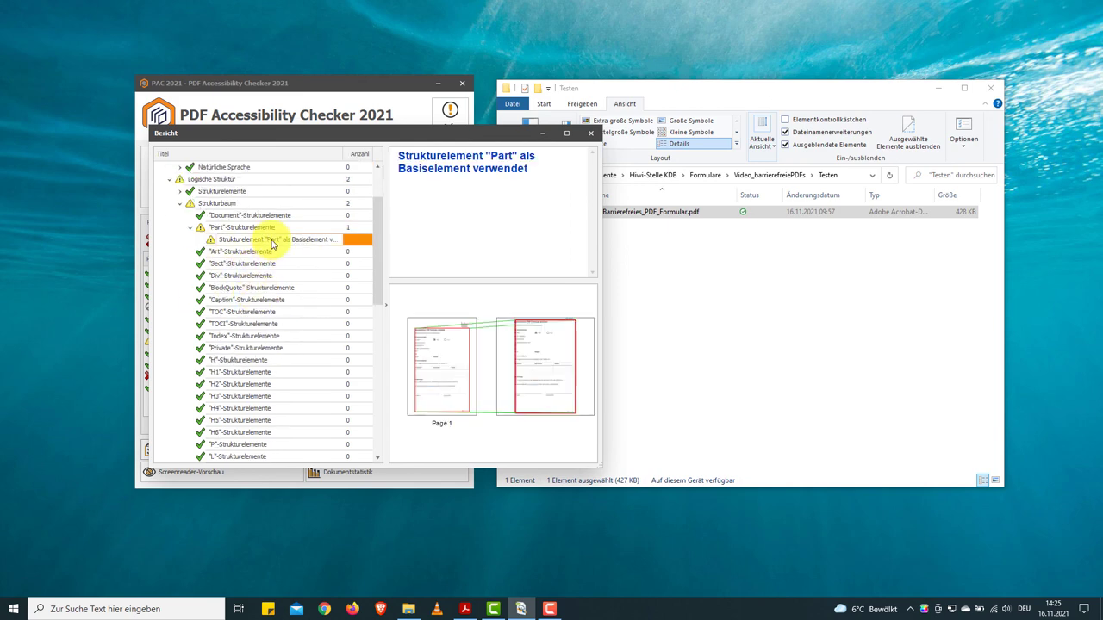
scroll(270, 242, down, 3)
scroll(258, 285, down, 1)
scroll(255, 314, down, 2)
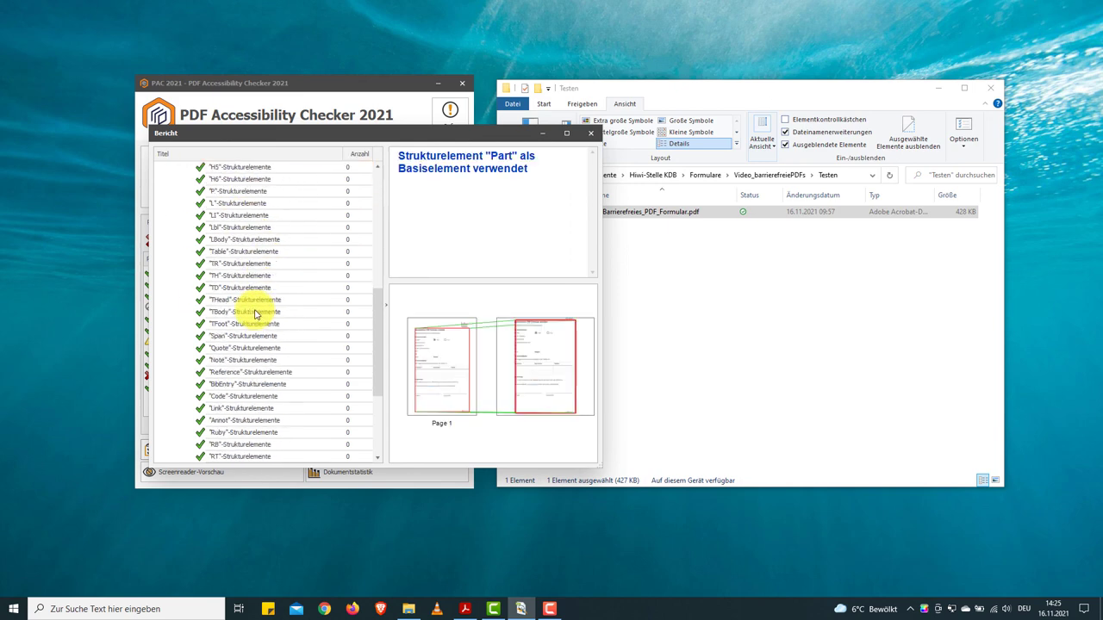
scroll(255, 314, down, 2)
scroll(259, 313, down, 3)
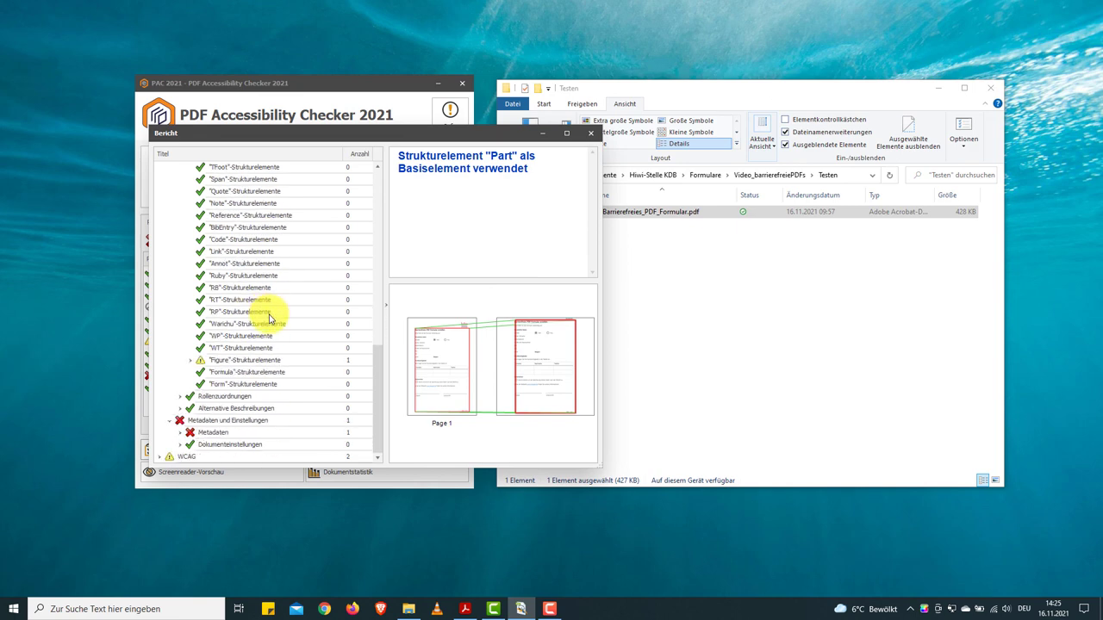
click(190, 362)
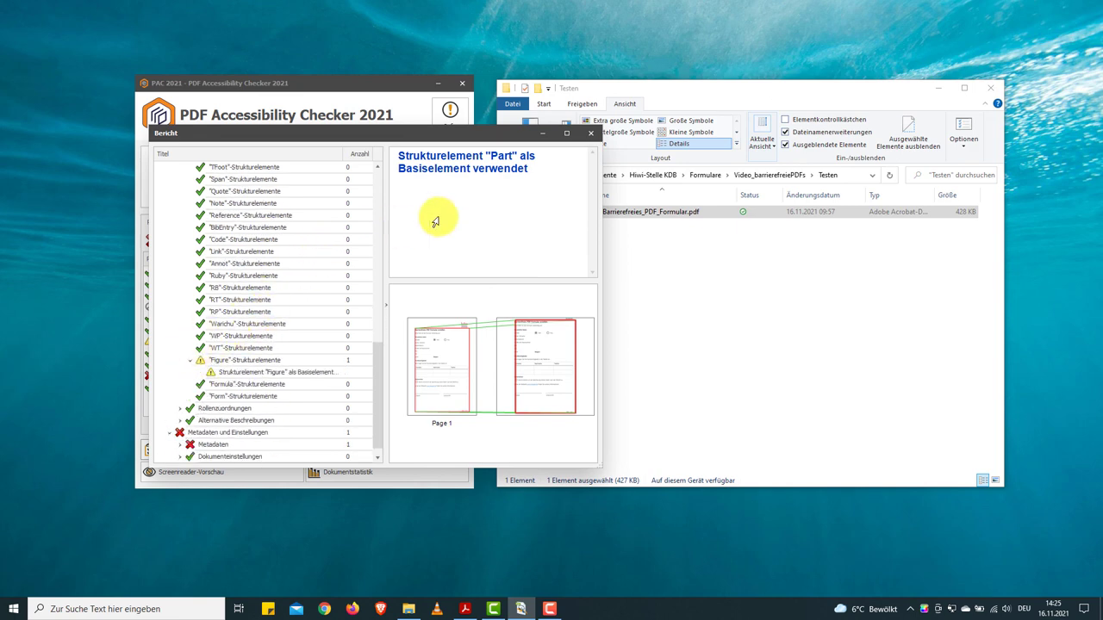
click(255, 375)
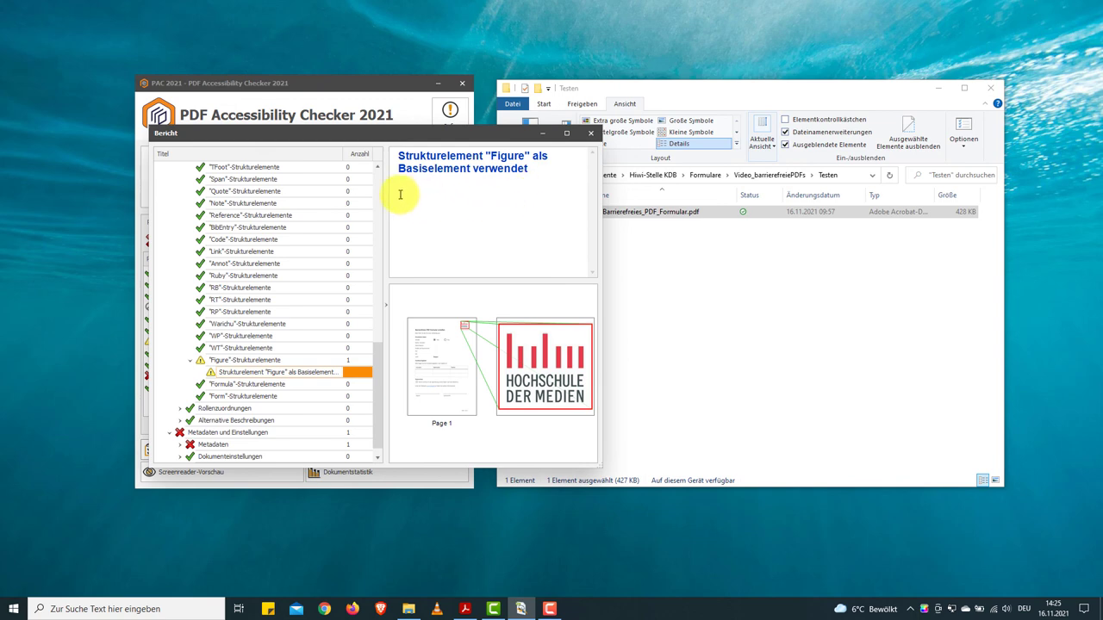
scroll(258, 258, up, 3)
scroll(258, 263, up, 5)
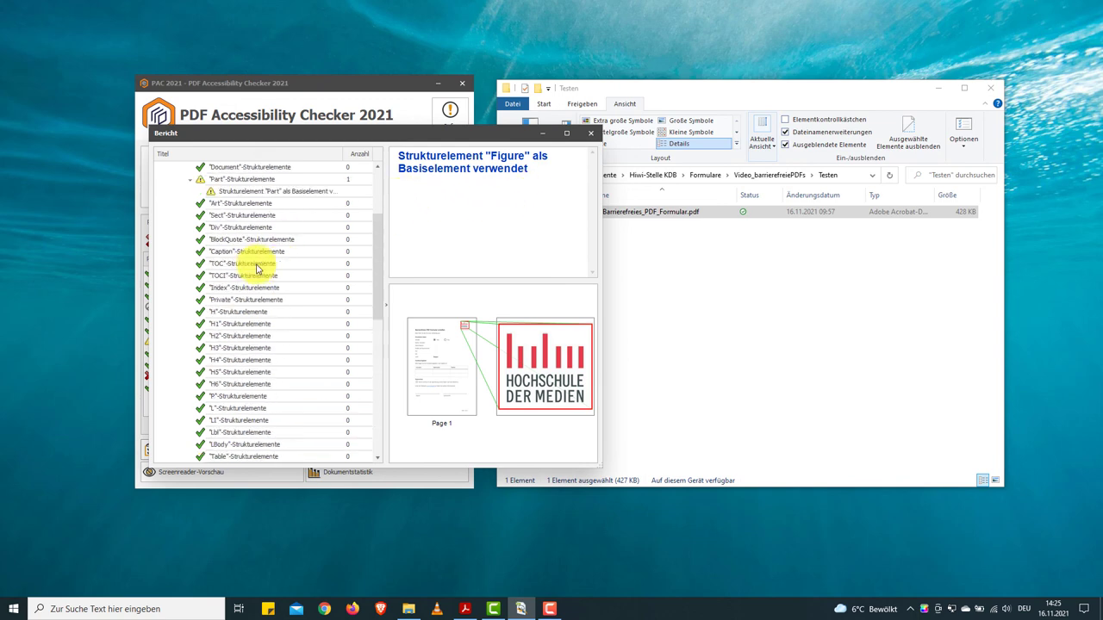
scroll(253, 278, up, 5)
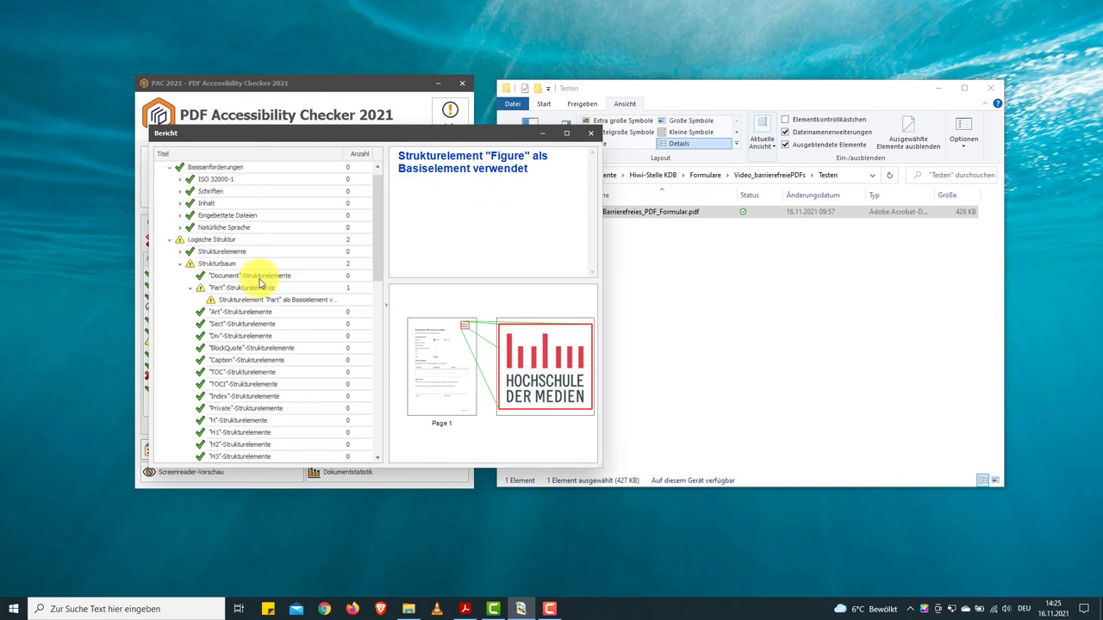
click(255, 287)
click(267, 300)
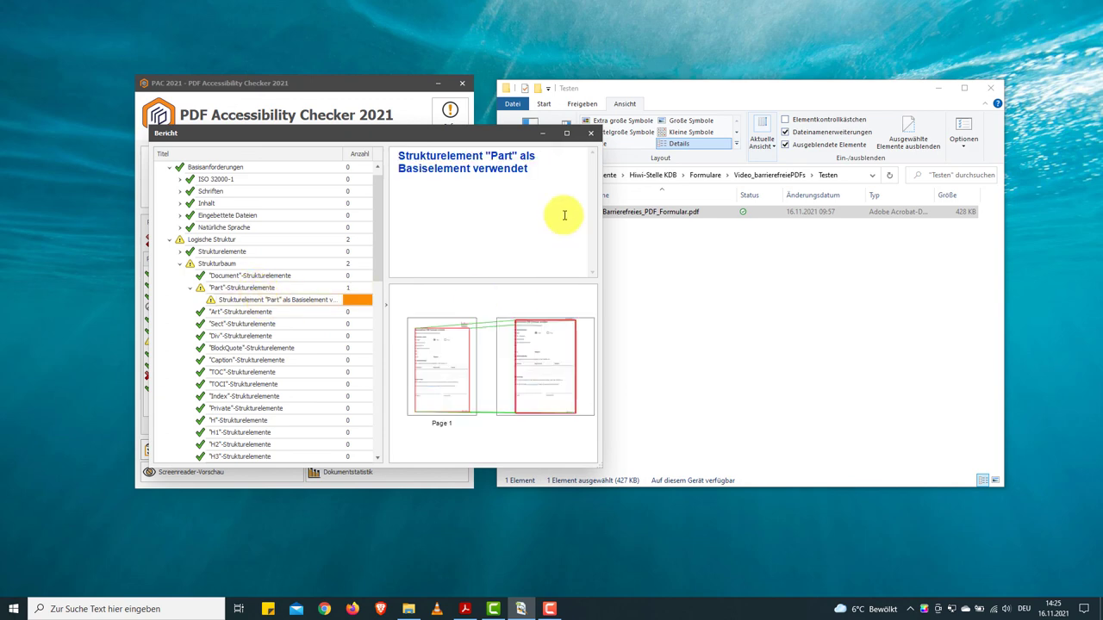
click(591, 134)
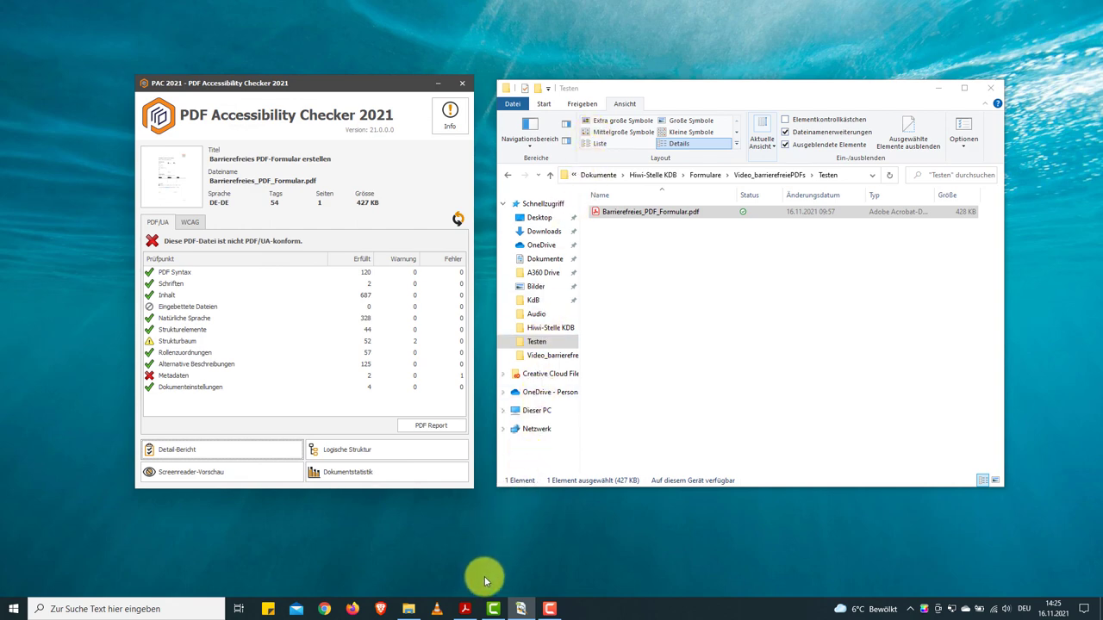
- Add a new Dokument-type tag at the tag tree root and expand <Part>
click(466, 609)
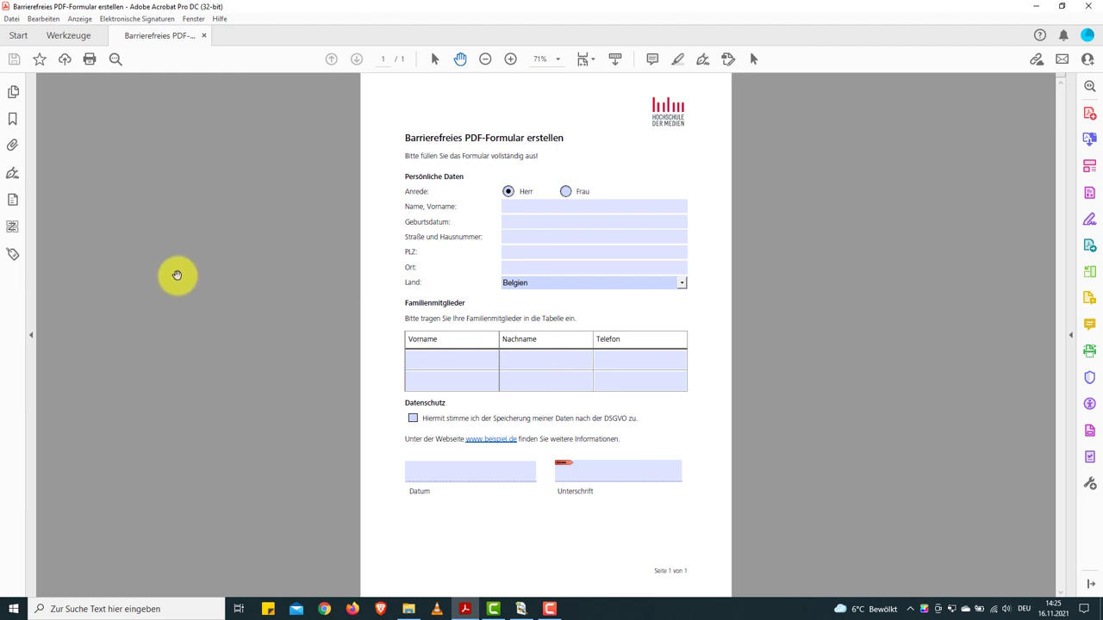
click(9, 255)
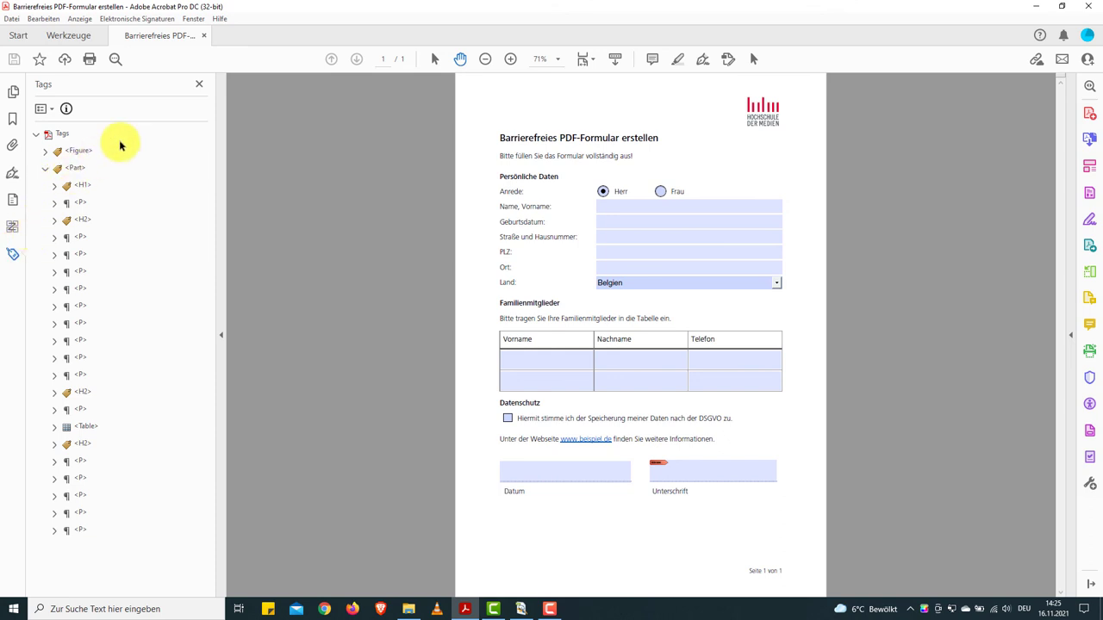
right_click(64, 135)
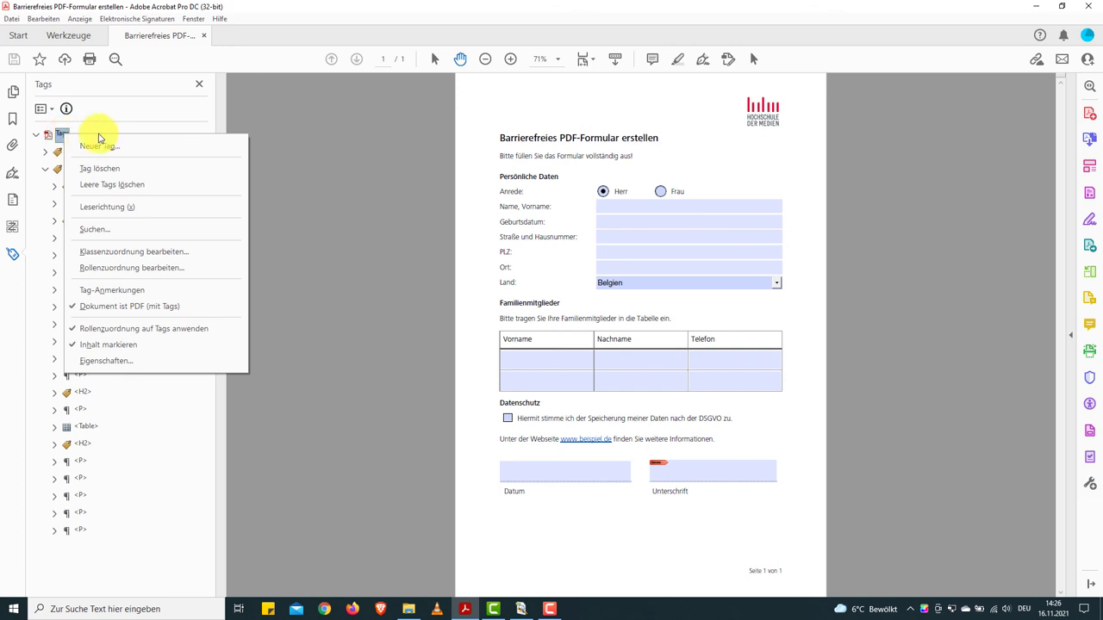
click(135, 148)
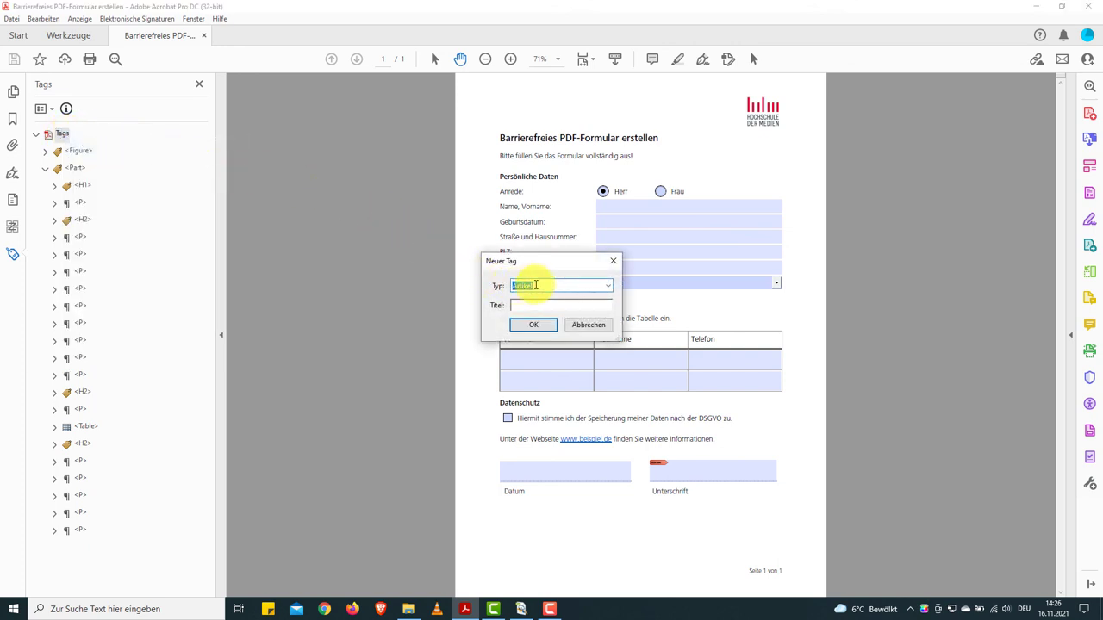
click(605, 288)
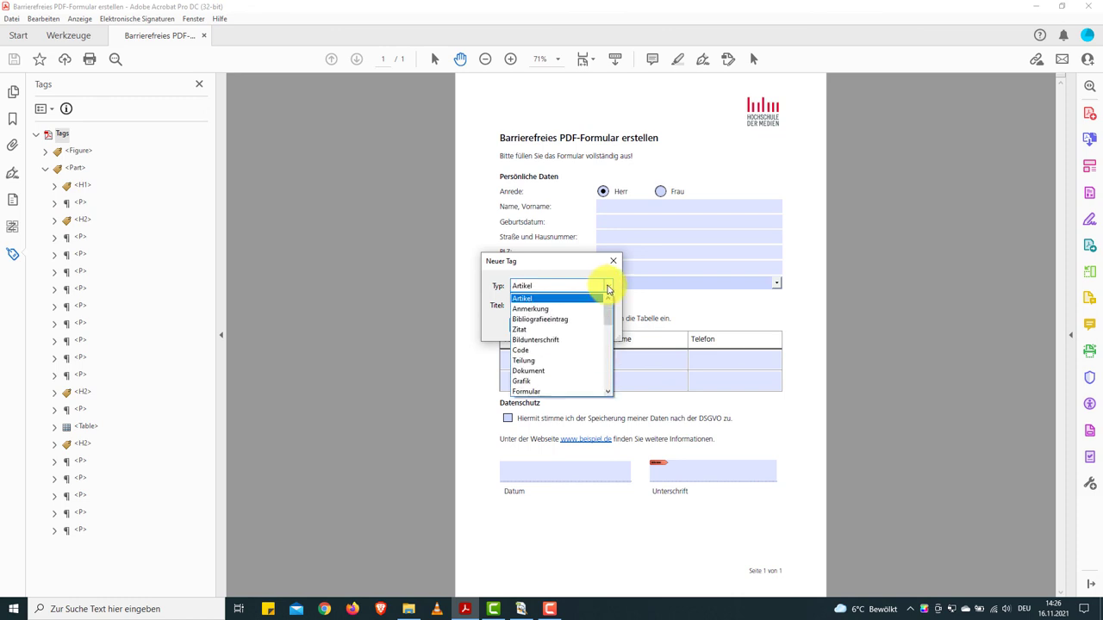
click(560, 377)
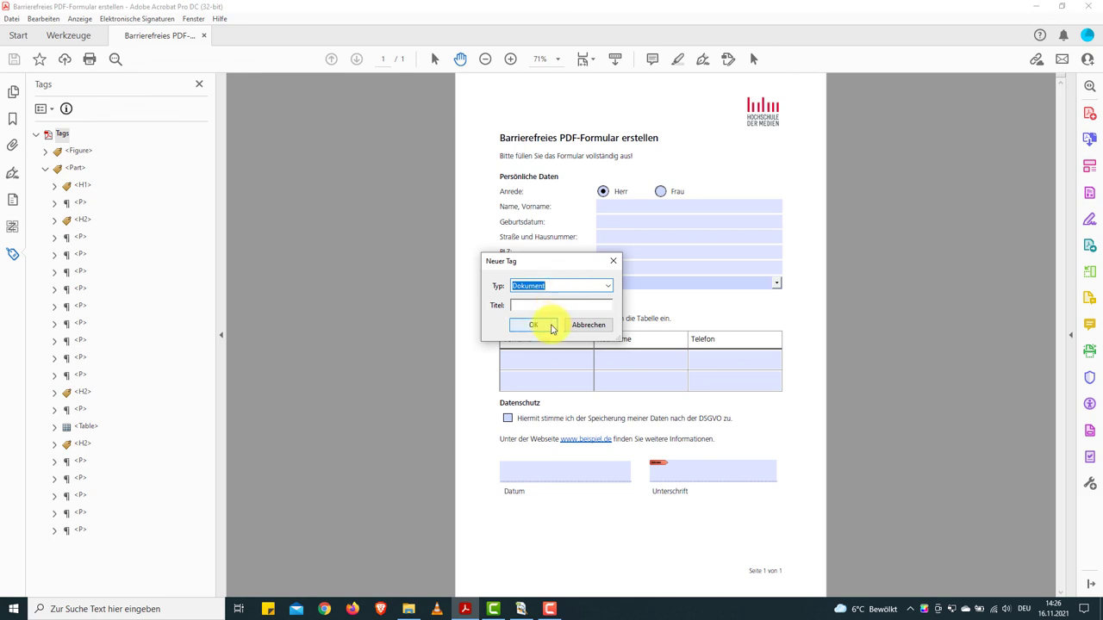
click(533, 325)
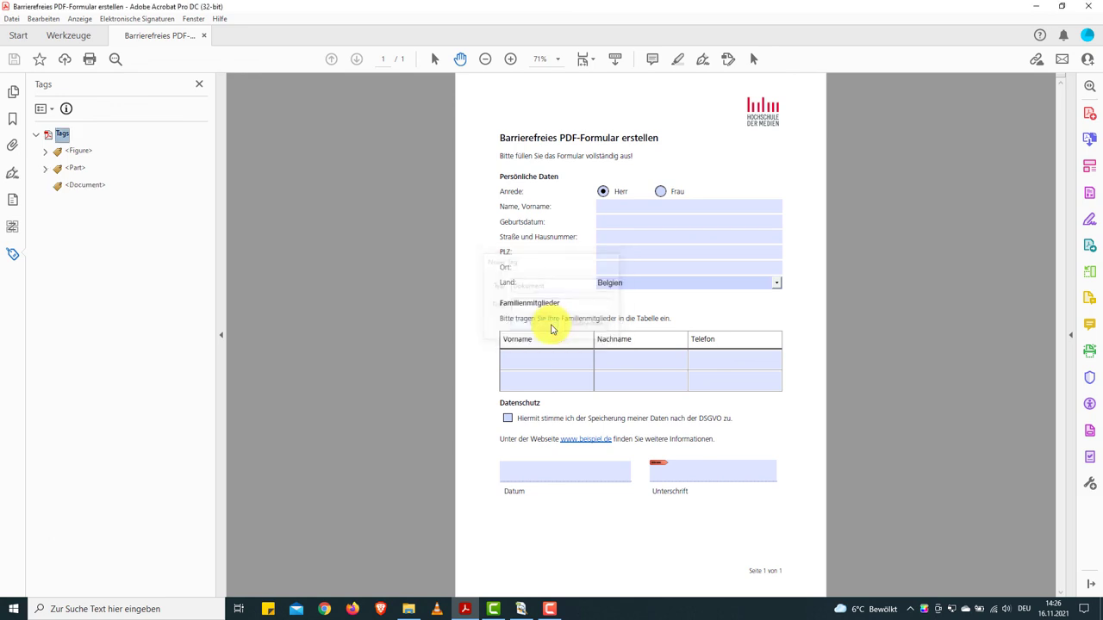
click(47, 169)
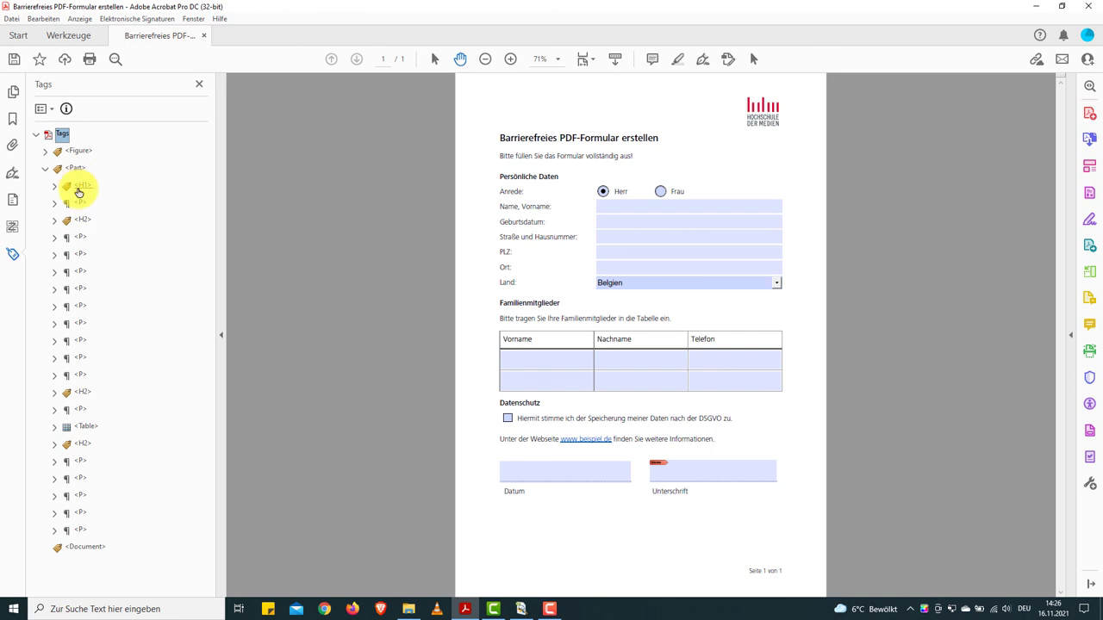
- Move the H1 through last P content tags from Part into Document
click(79, 189)
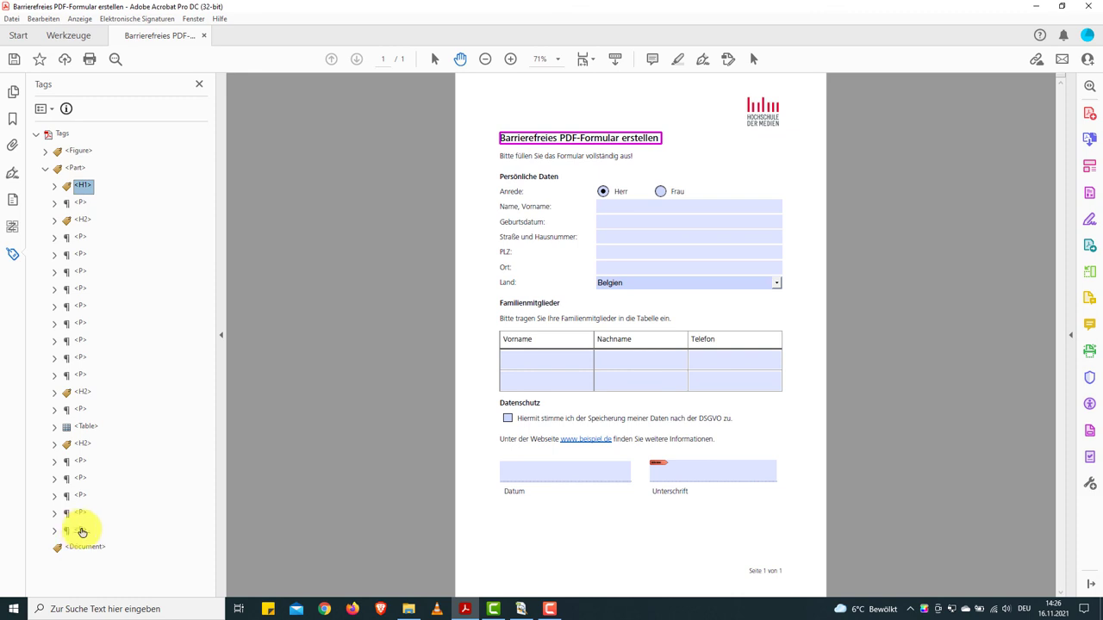
shift+click(82, 529)
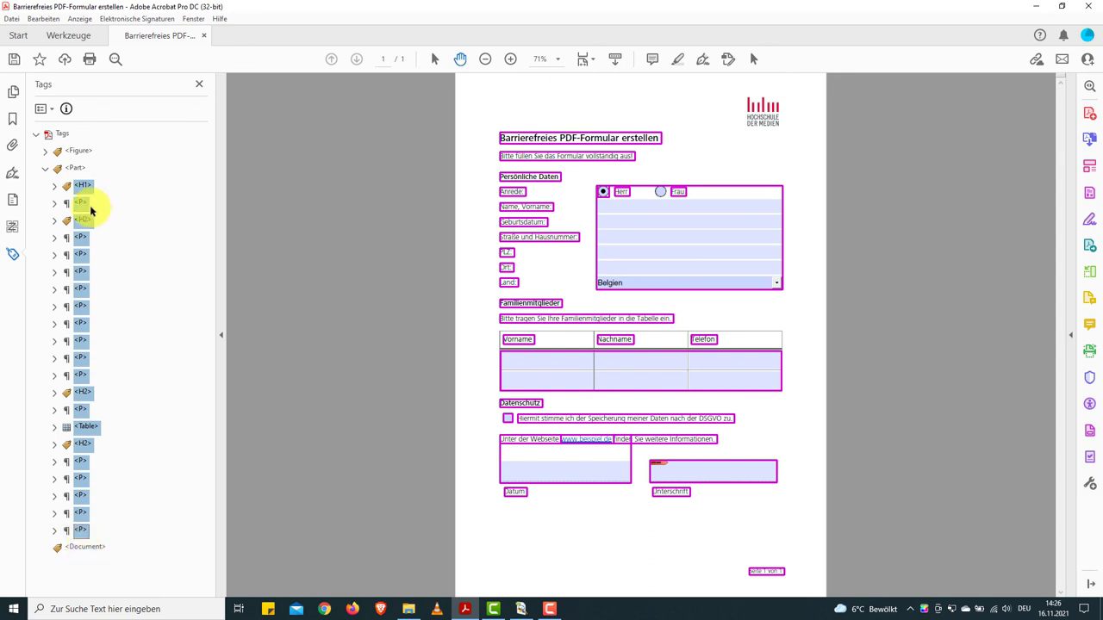
drag(67, 192, 85, 550)
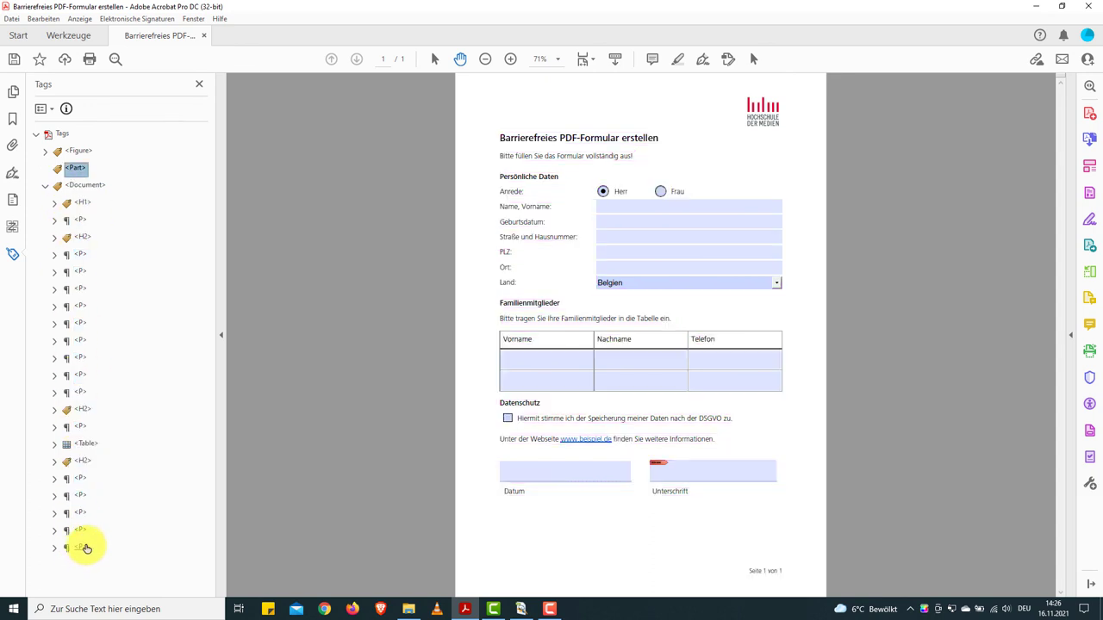
- Delete the empty Part tag and nest the logo's Figure tag inside Document
click(74, 151)
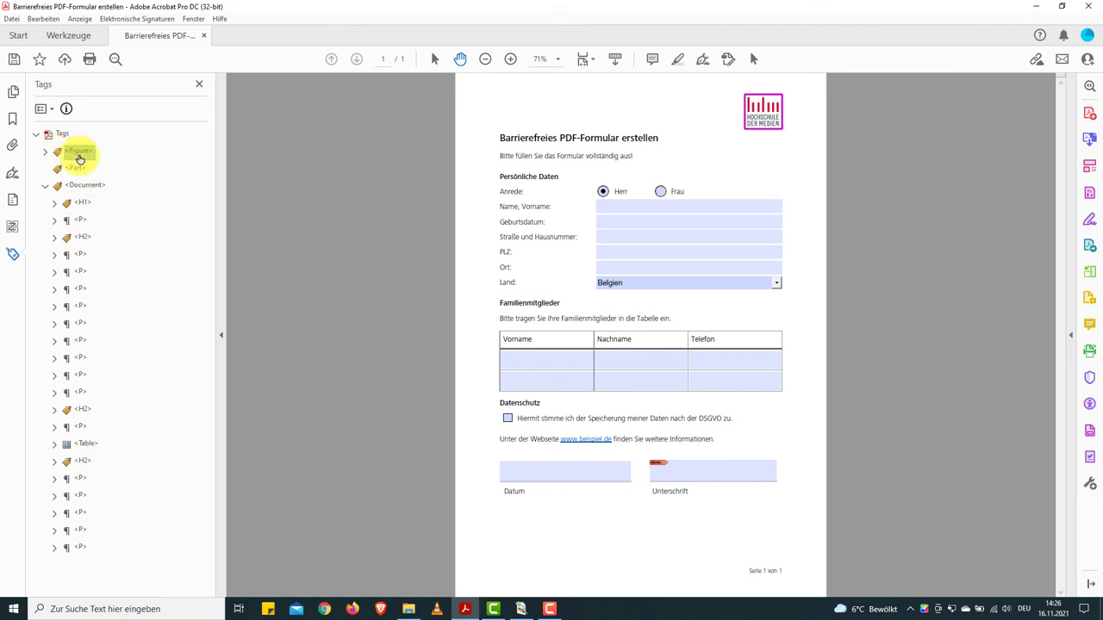
mouse_move(80, 158)
mouse_down()
mouse_move(100, 185)
mouse_move(78, 175)
mouse_up()
right_click(78, 175)
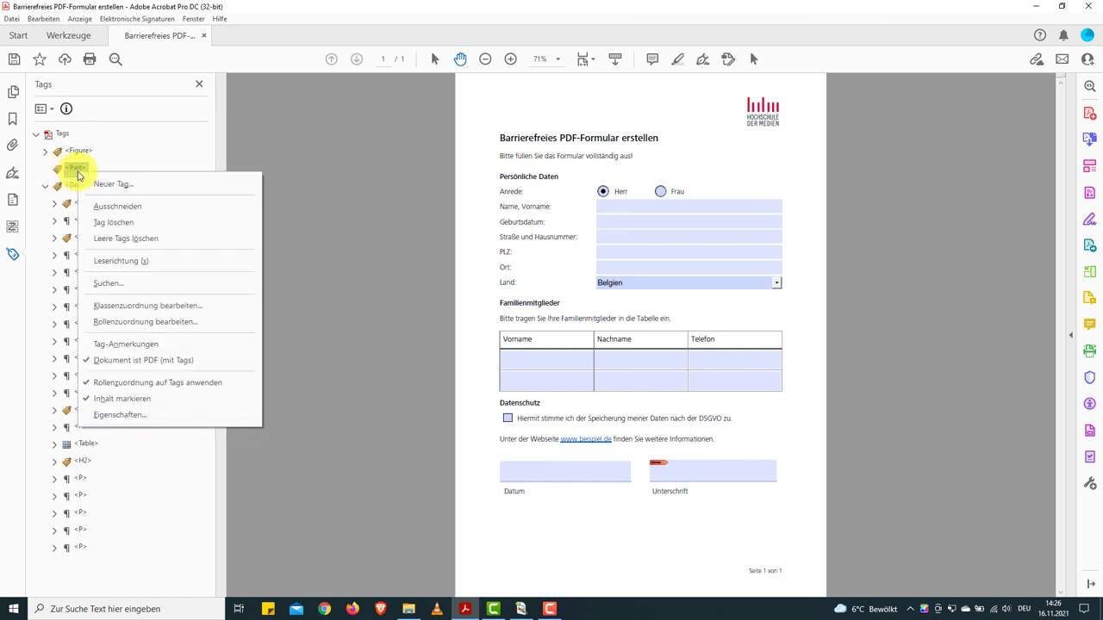
click(149, 224)
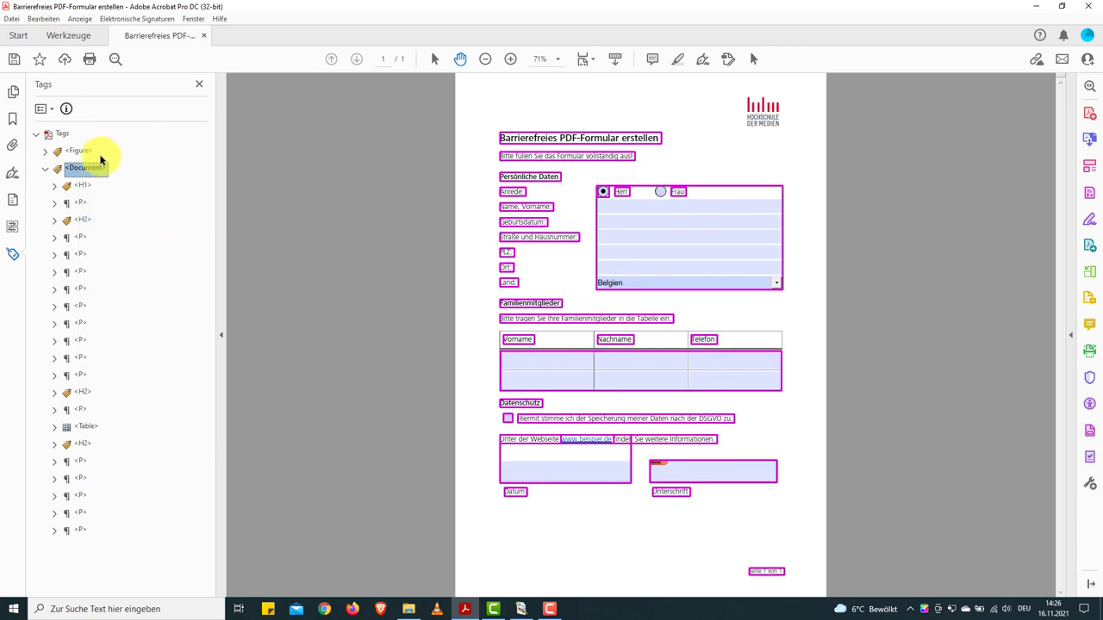
click(58, 155)
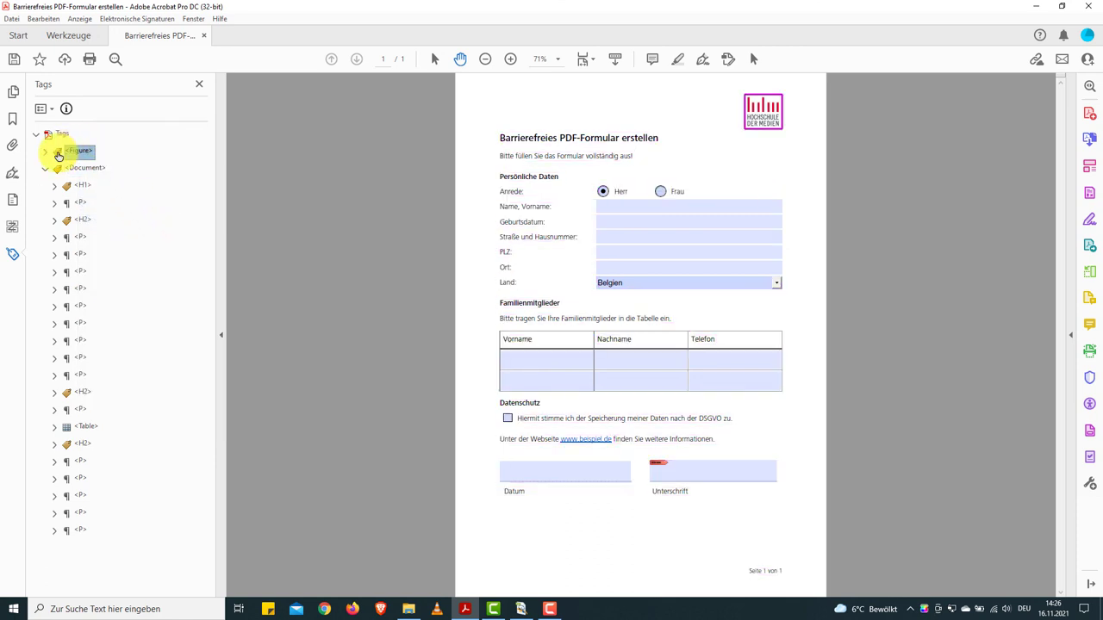
drag(58, 155, 64, 172)
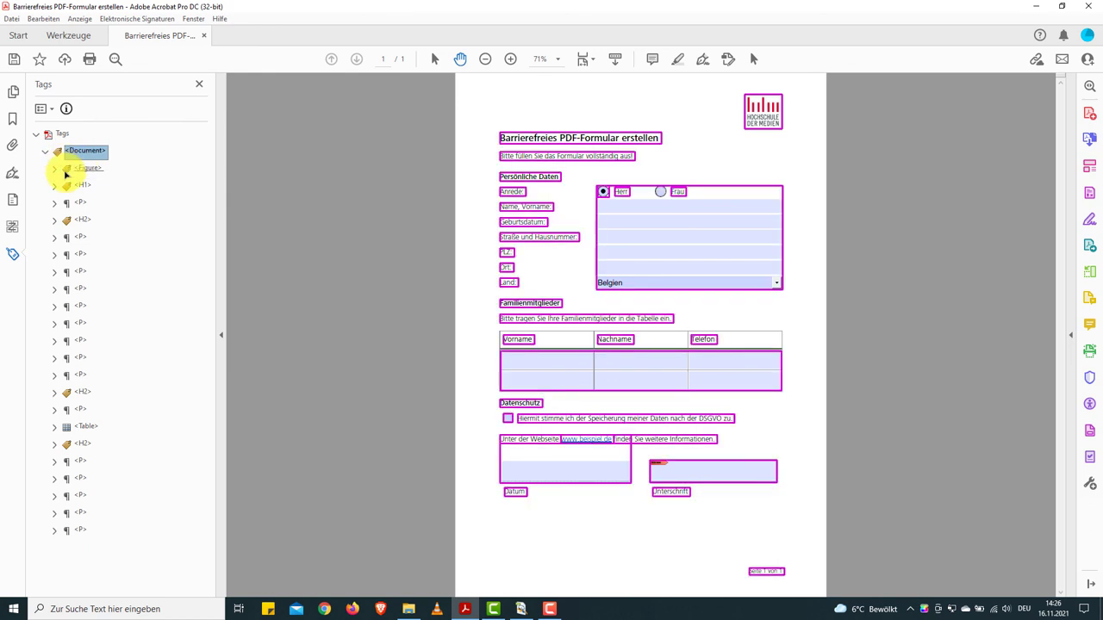
click(89, 169)
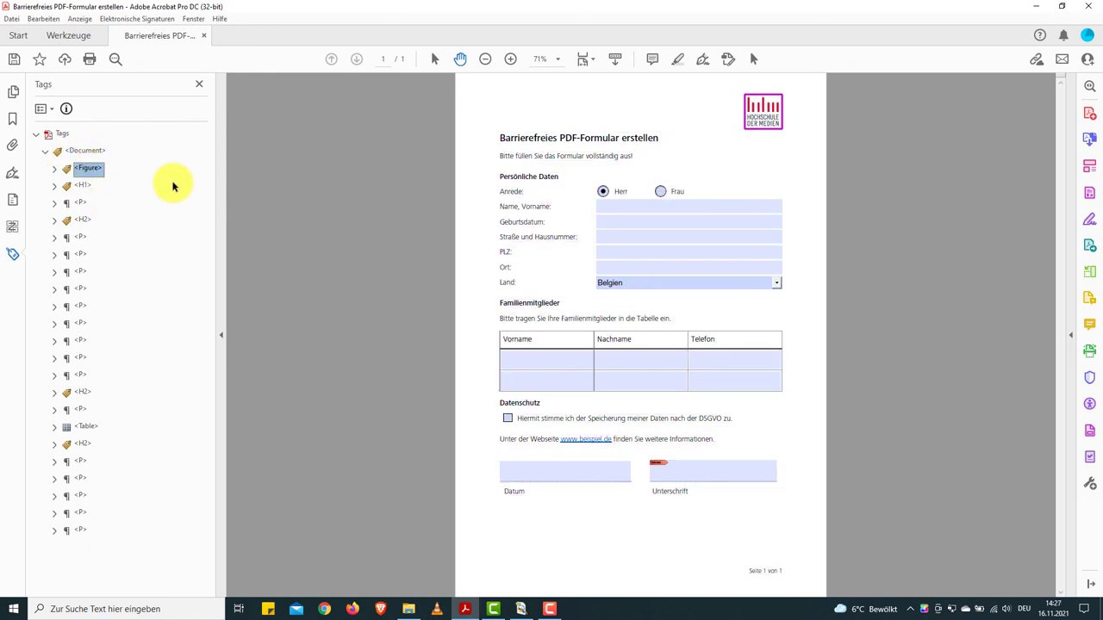
key(Down)
key(Down)
key(Down)
key(Down)
key(Down)
key(Down)
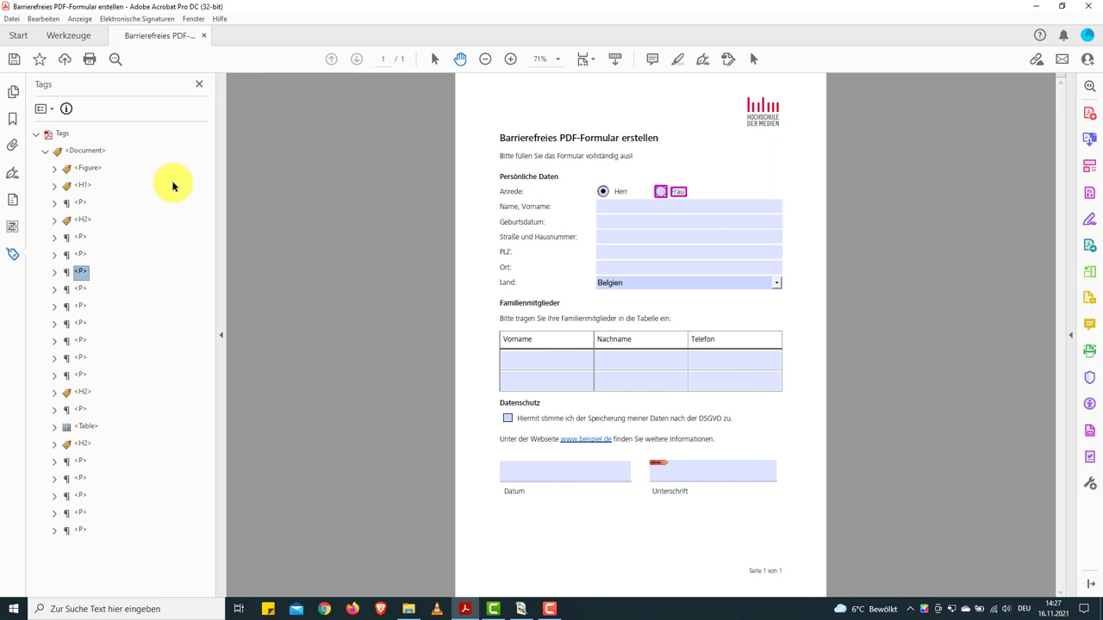
key(Down)
key(Down)
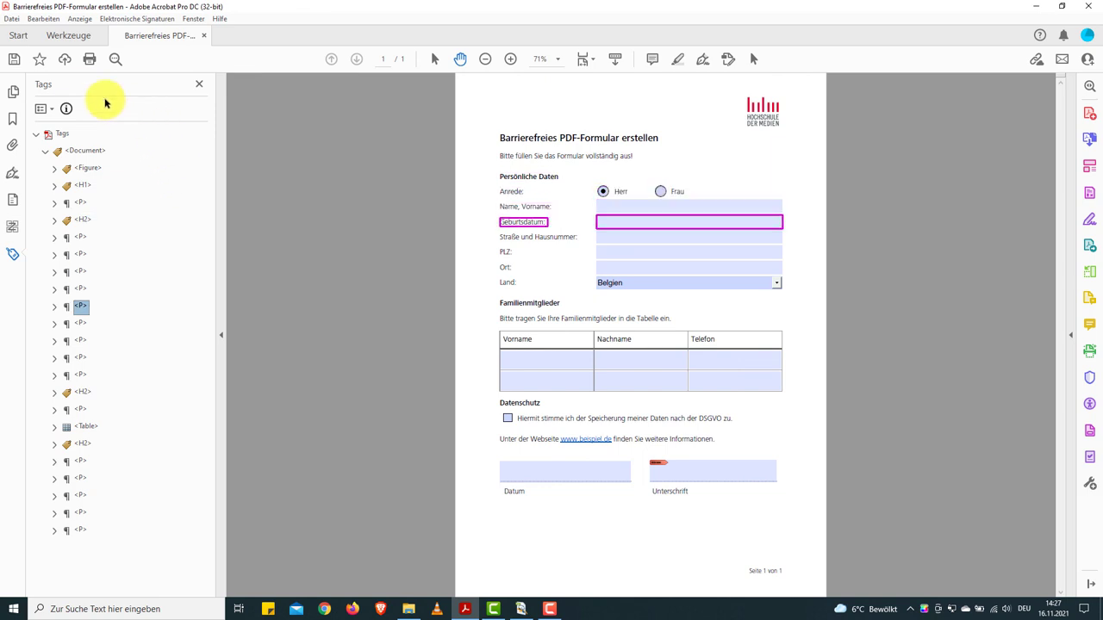
click(11, 19)
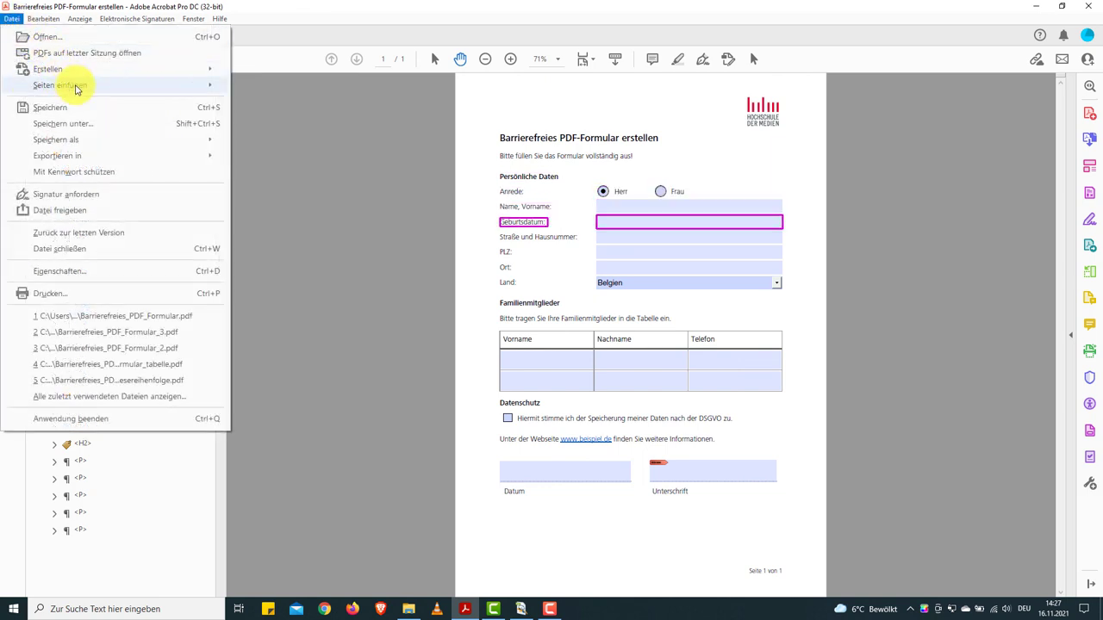
- Save a copy named Barrierefreies_PDF_Formular_2.pdf in the Testen folder
click(101, 128)
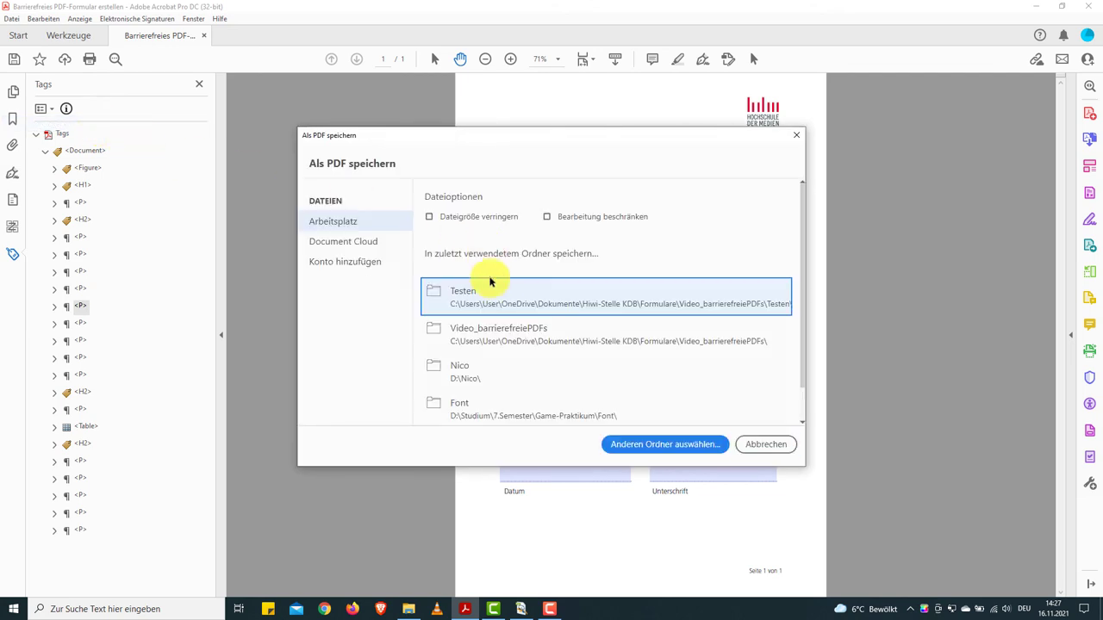
click(512, 296)
key(ctrl+shift+s)
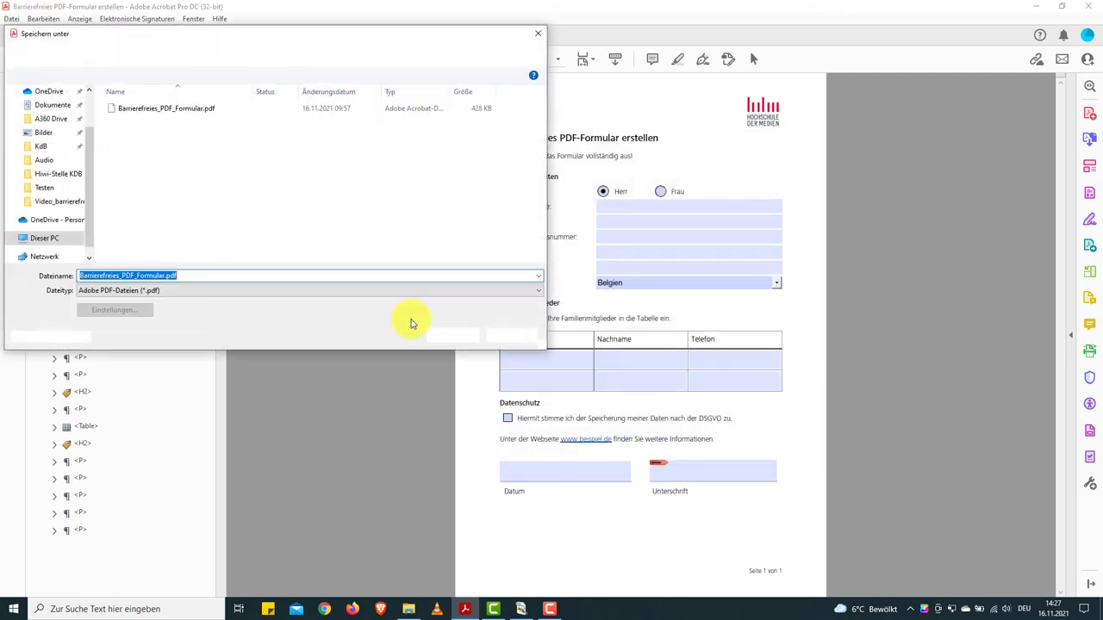
click(165, 276)
text(_2)
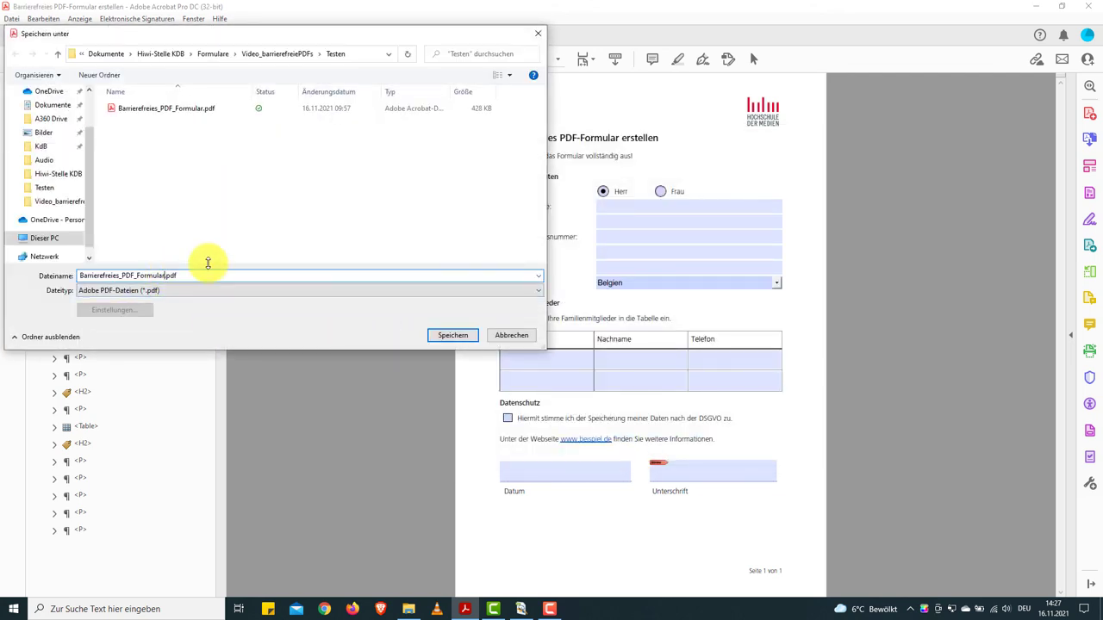
click(446, 339)
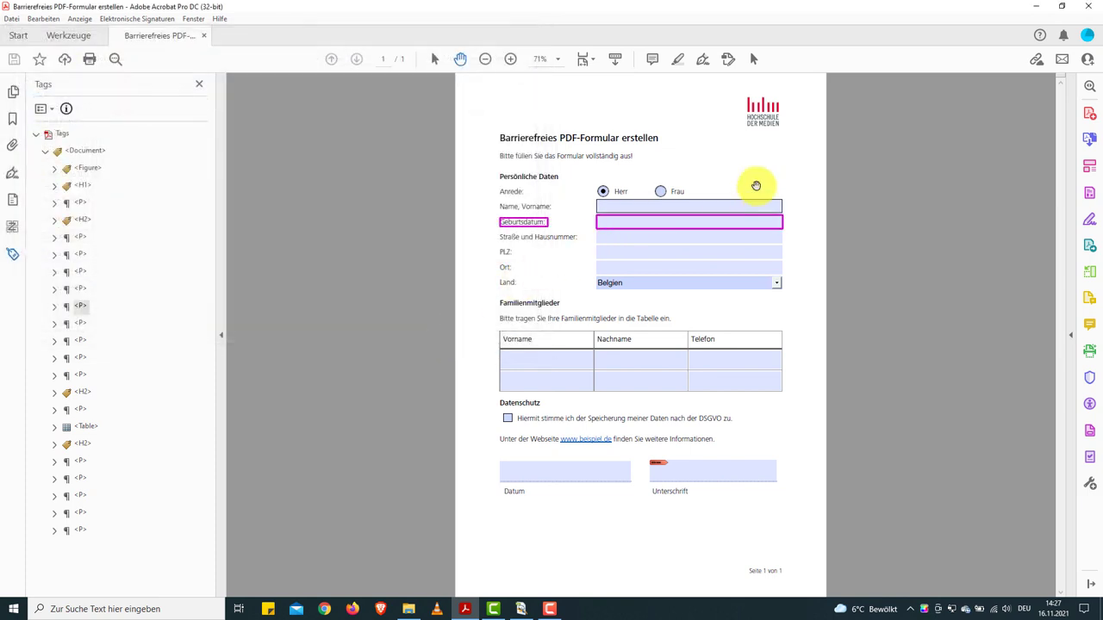
- Check Barrierefreies_PDF_Formular_2.pdf in PAC 2021 and review the structure tree results in the report
click(1036, 7)
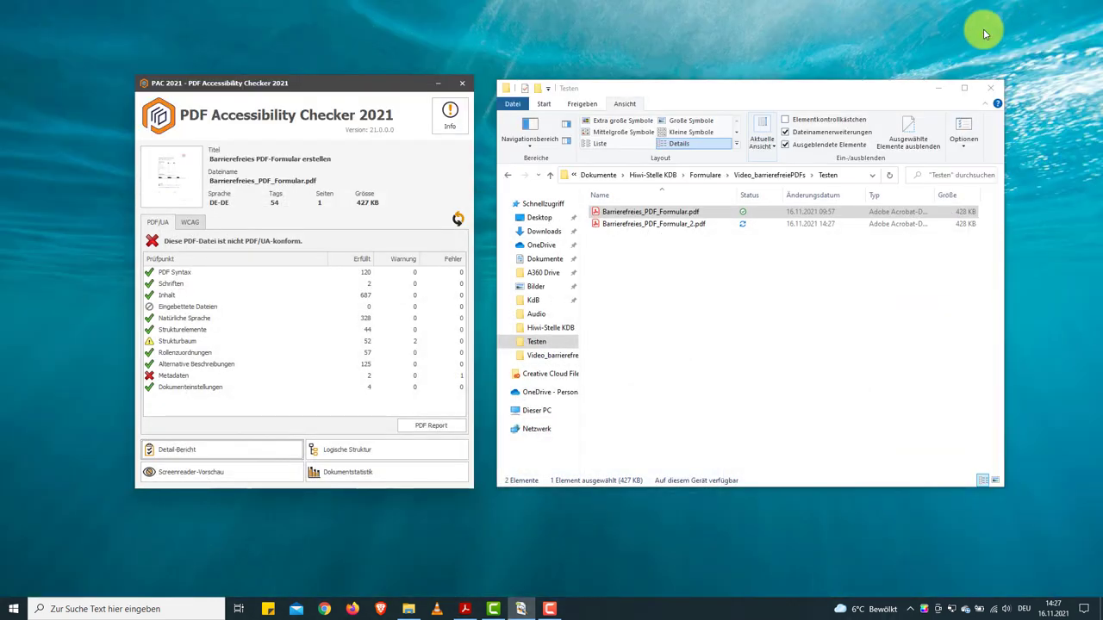
drag(673, 227, 182, 180)
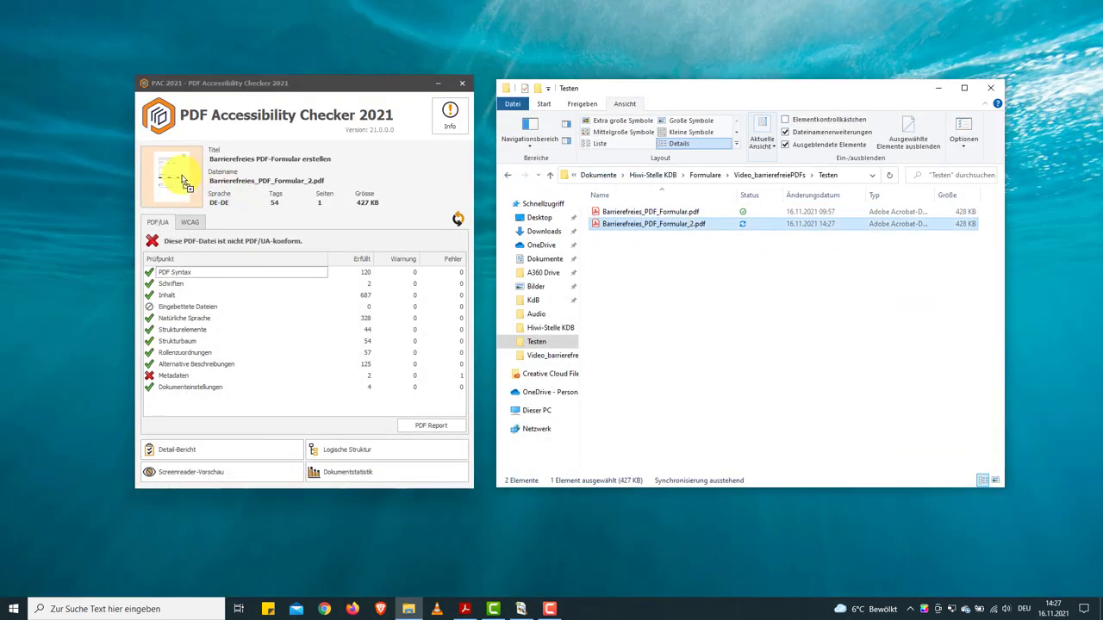
click(182, 456)
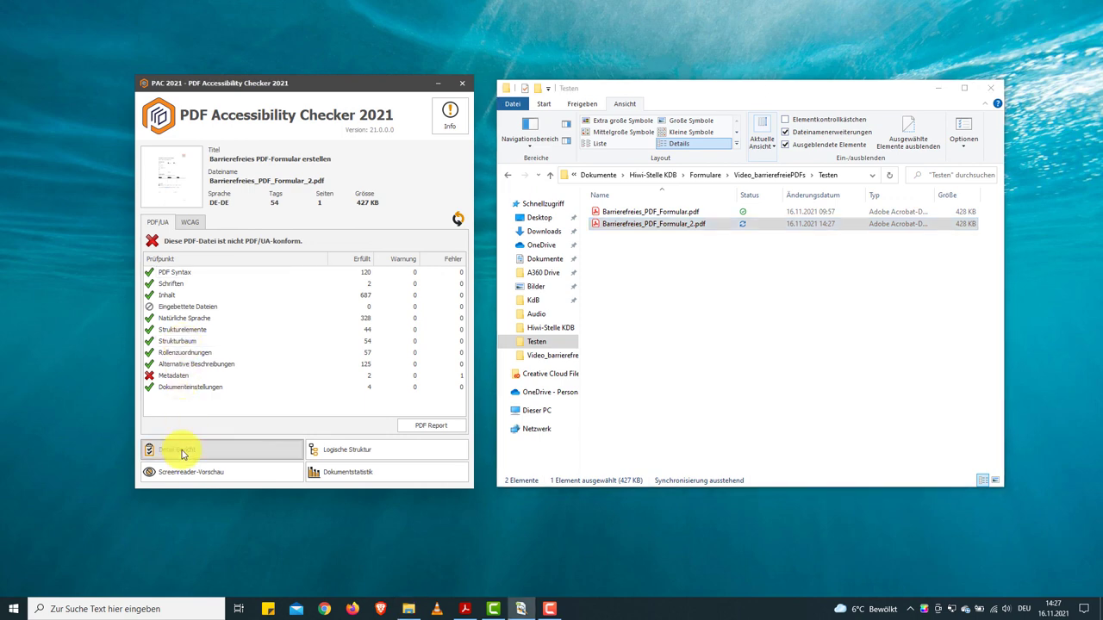
click(61, 181)
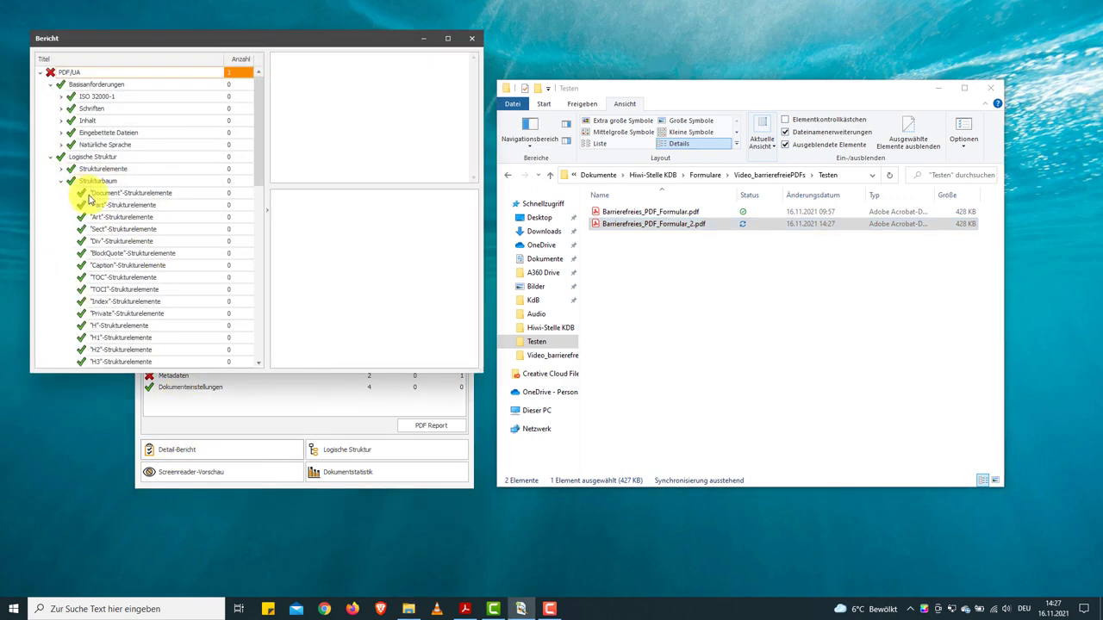
scroll(110, 222, down, 3)
scroll(110, 231, down, 4)
scroll(112, 232, down, 3)
scroll(129, 233, down, 2)
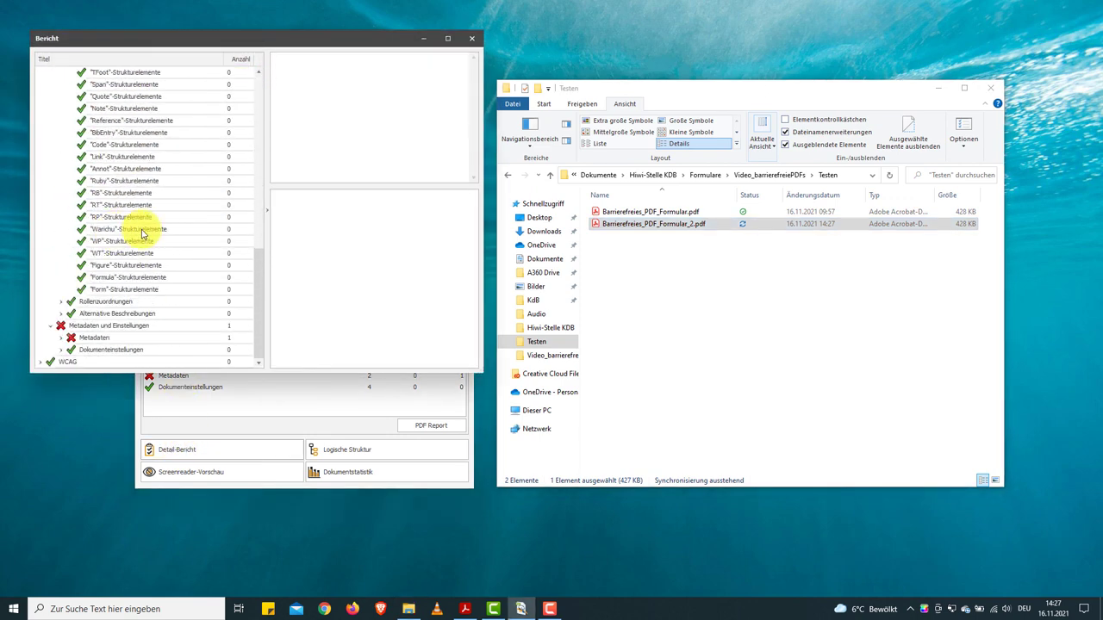
scroll(136, 234, up, 3)
scroll(137, 234, up, 3)
scroll(138, 234, up, 2)
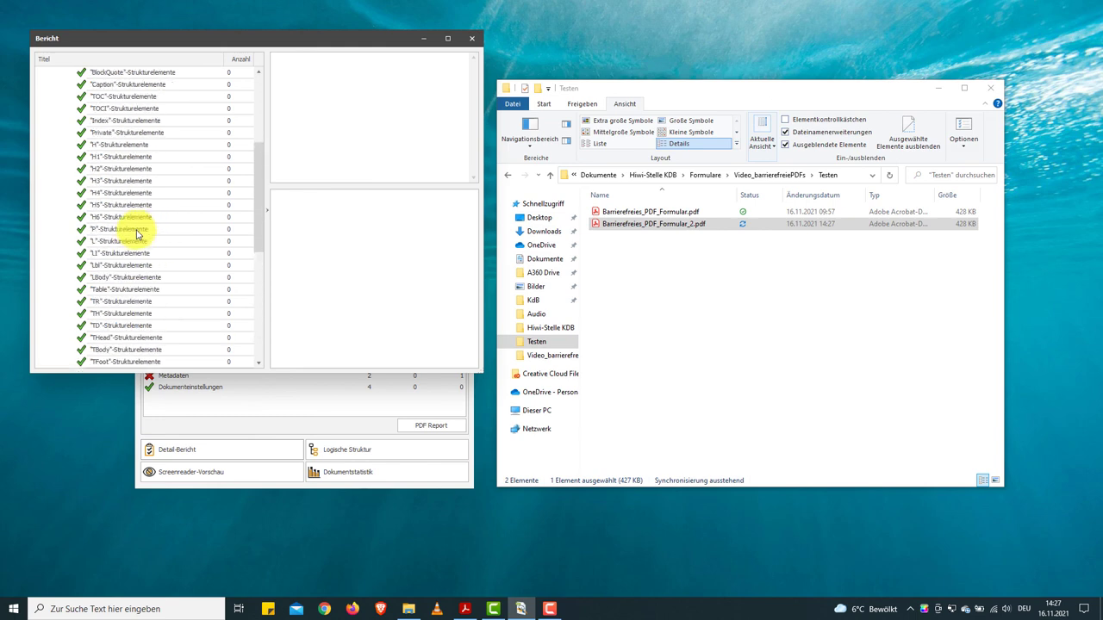
scroll(134, 232, up, 3)
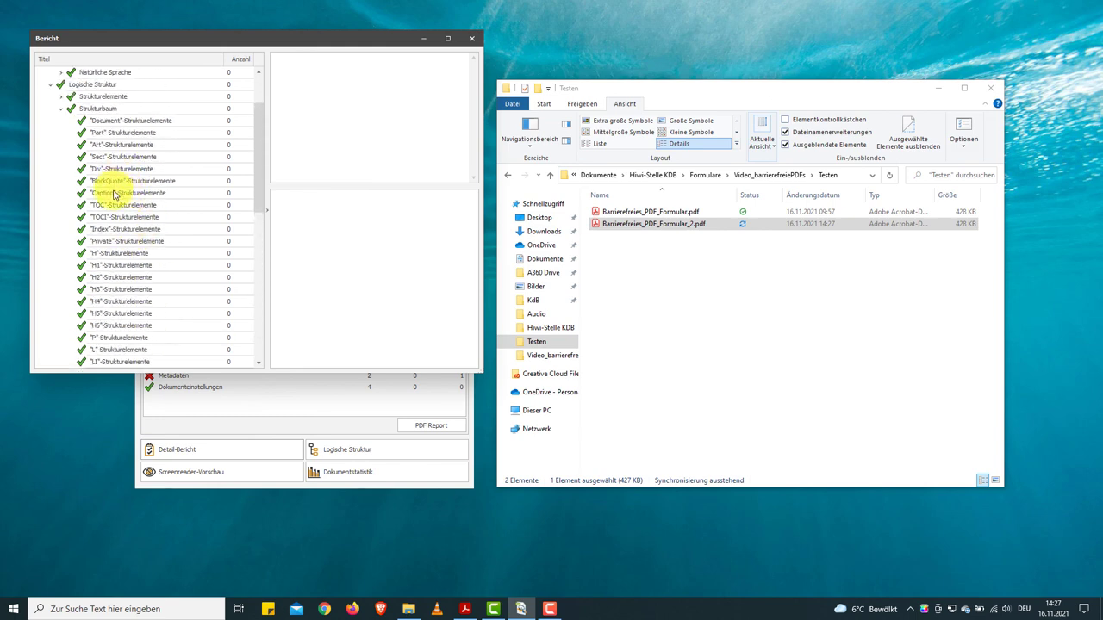
click(113, 183)
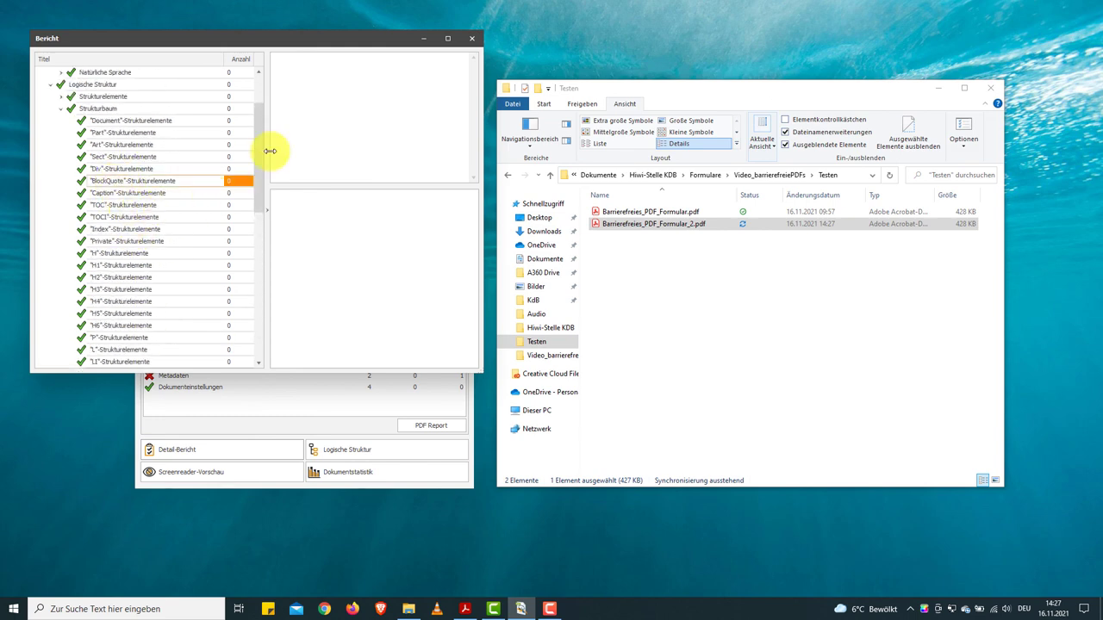
- Inspect the missing PDF/UA identifier Metadaten error, close the report and return to Acrobat
click(472, 40)
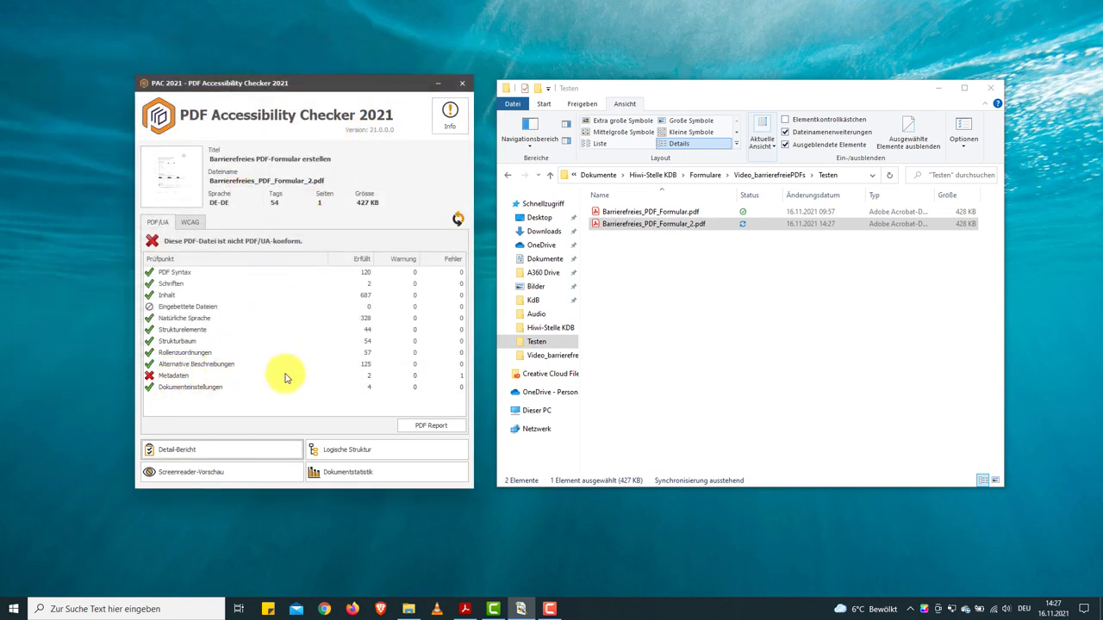
click(220, 449)
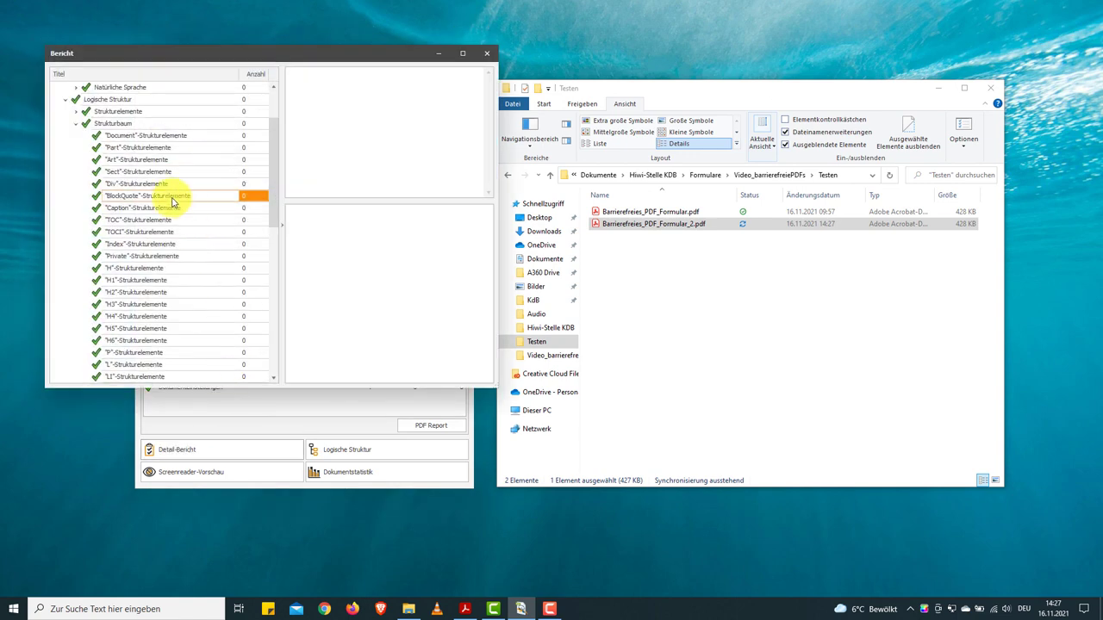
click(75, 123)
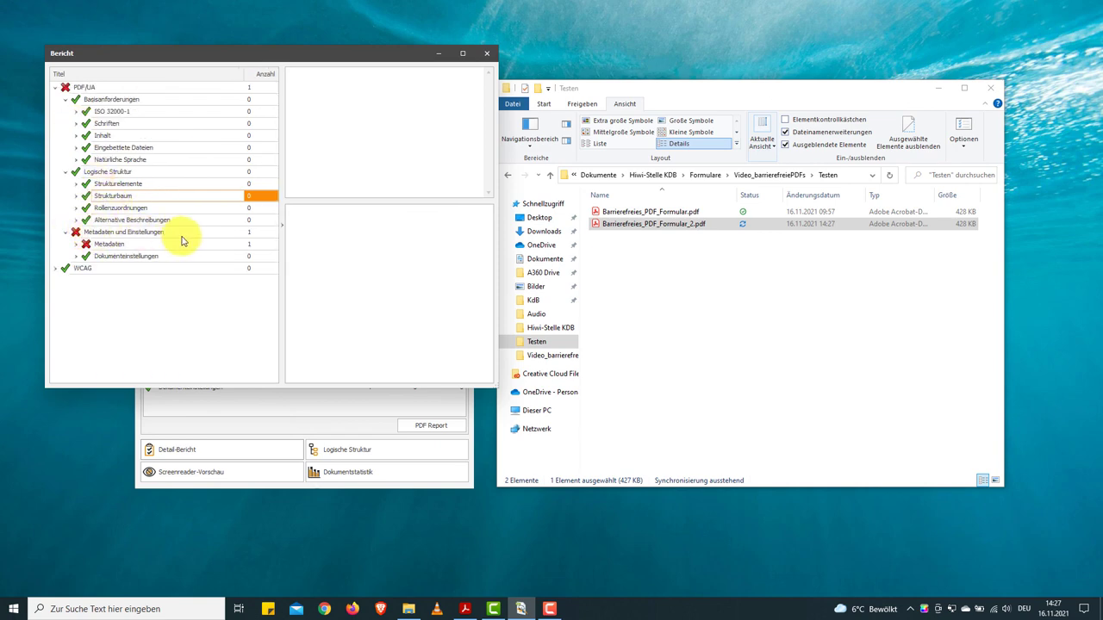
click(76, 244)
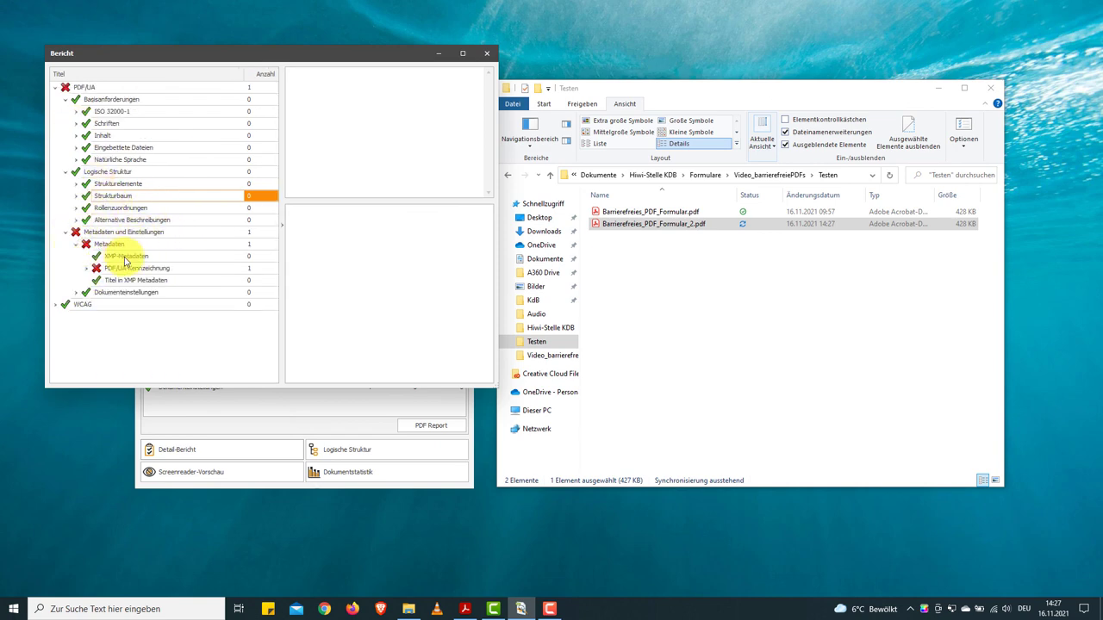
click(86, 268)
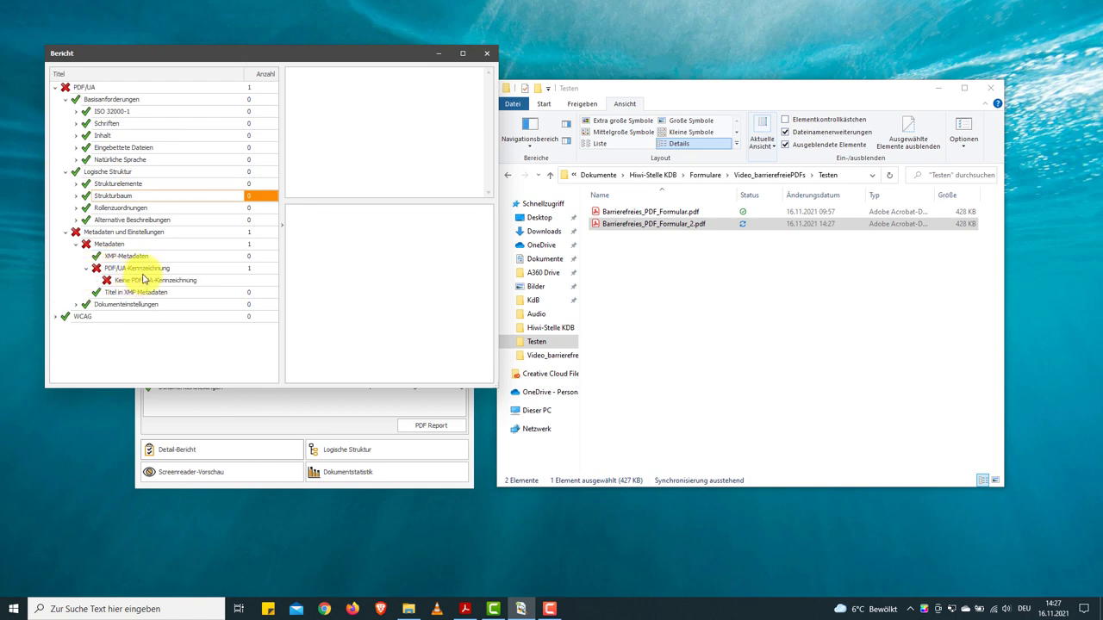
click(138, 269)
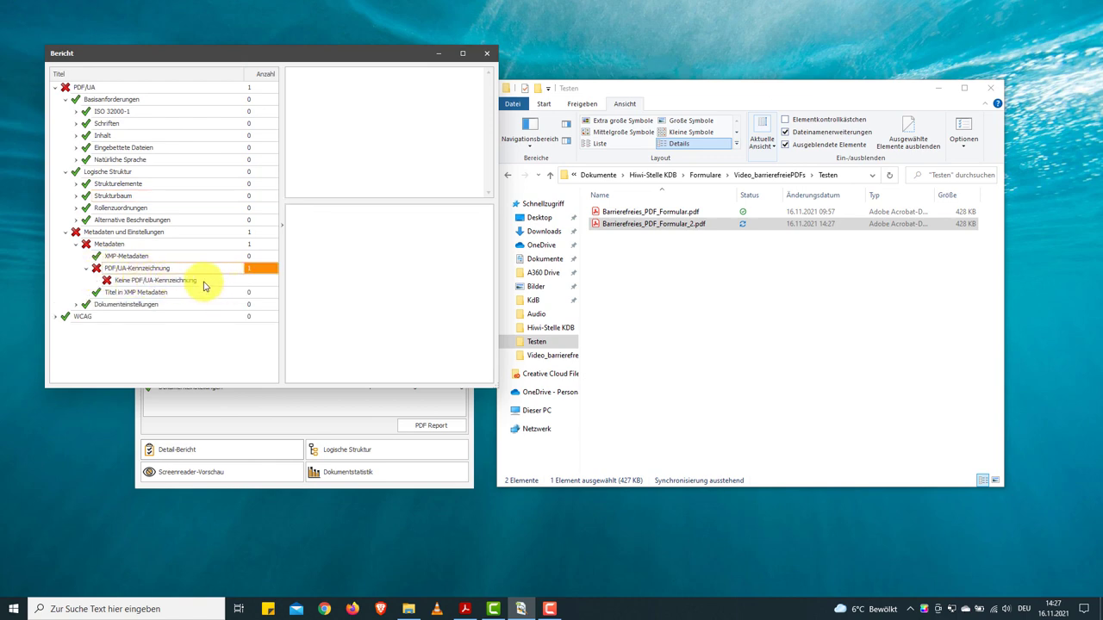
click(205, 282)
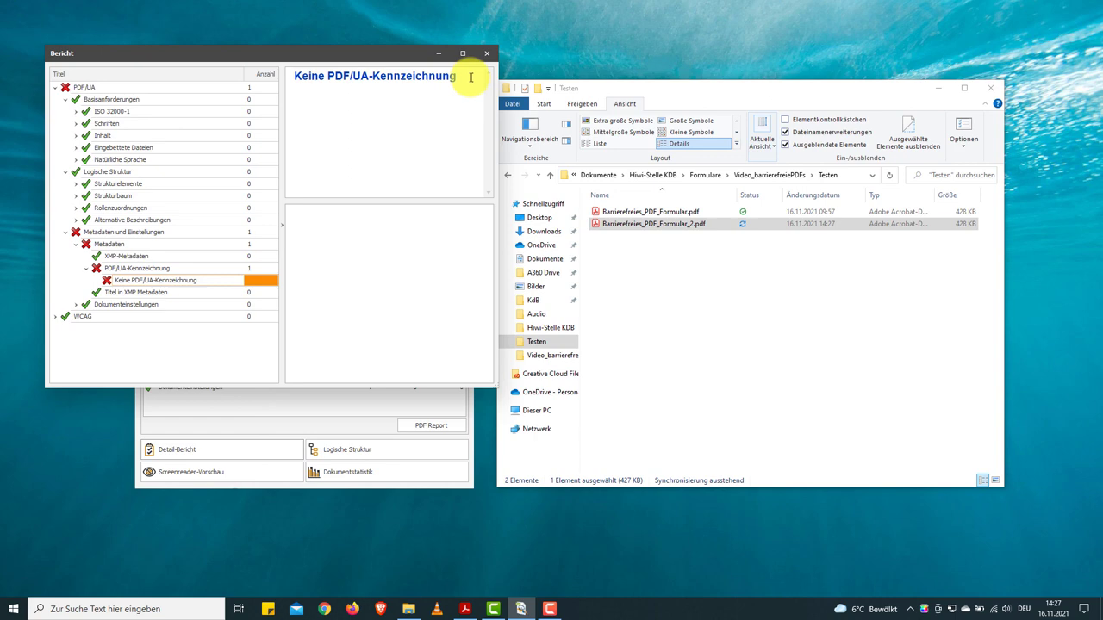
click(488, 55)
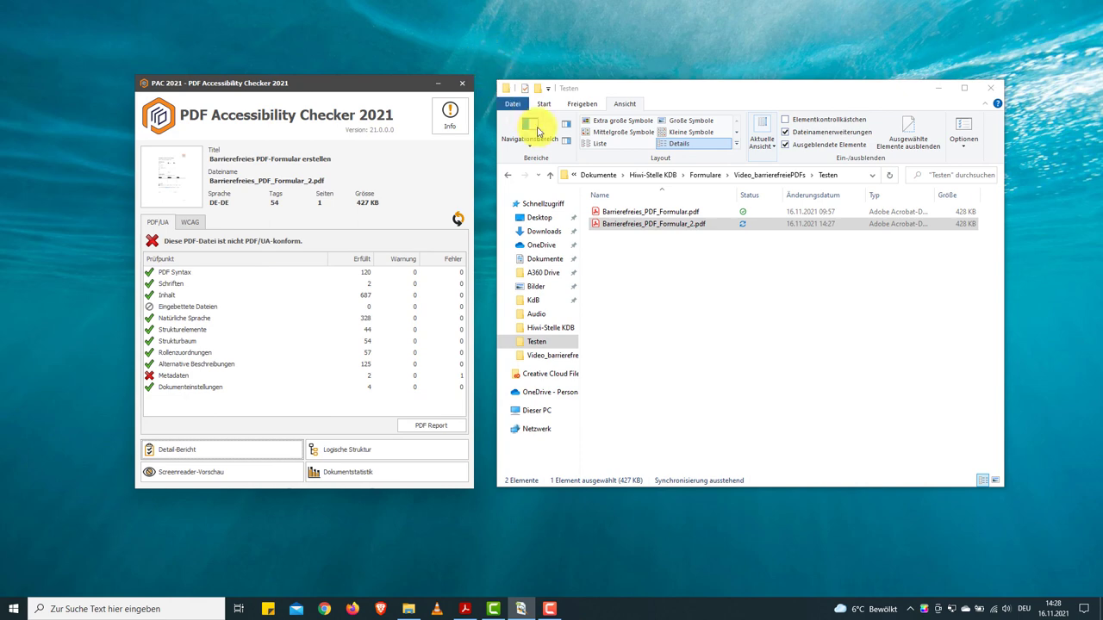
click(626, 268)
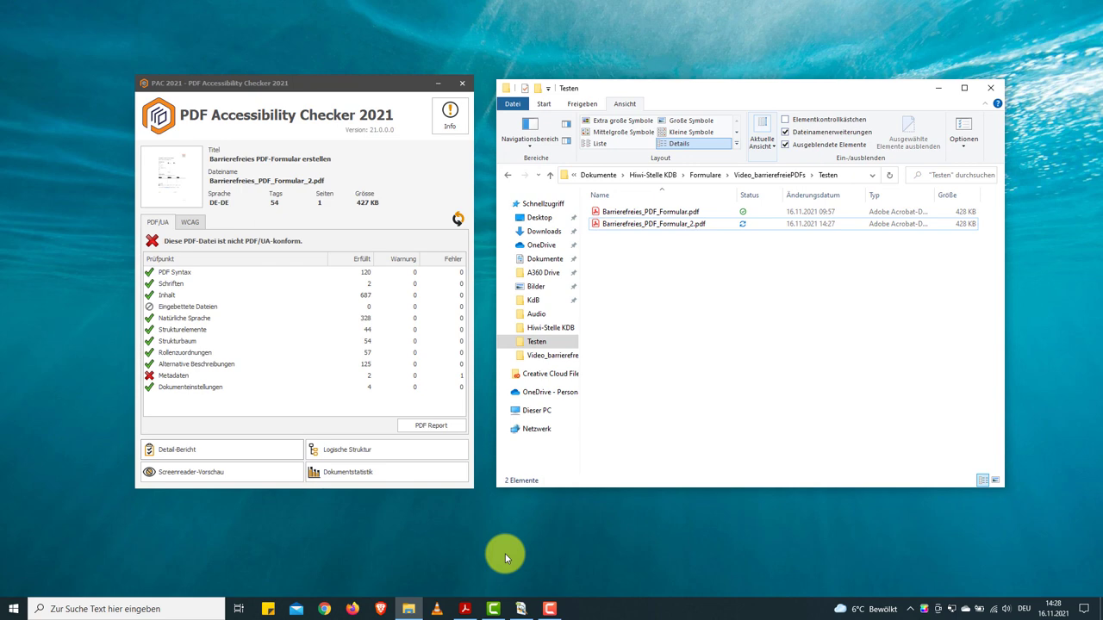
click(465, 609)
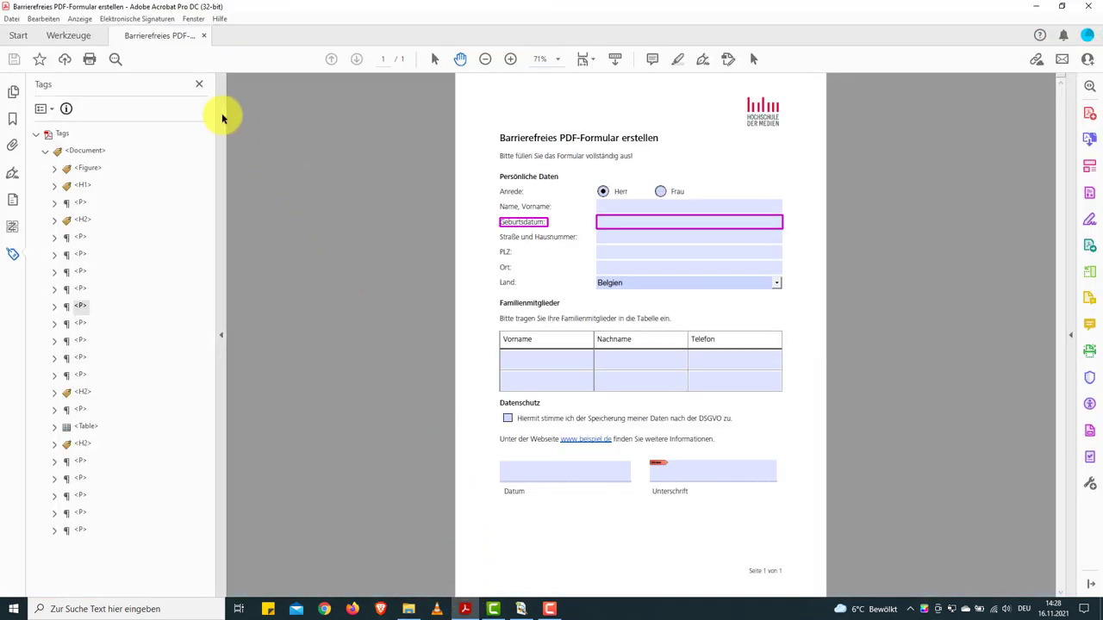
- Close the Tags panel and find Preflight by searching the tools for 'reflight'
click(199, 84)
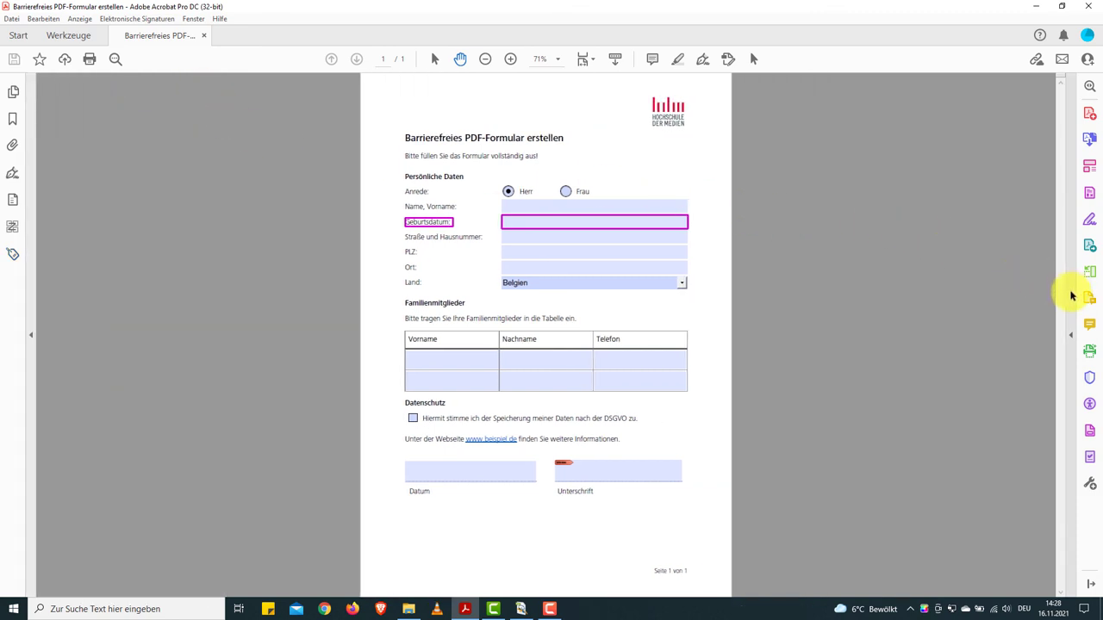
click(1071, 334)
click(1013, 92)
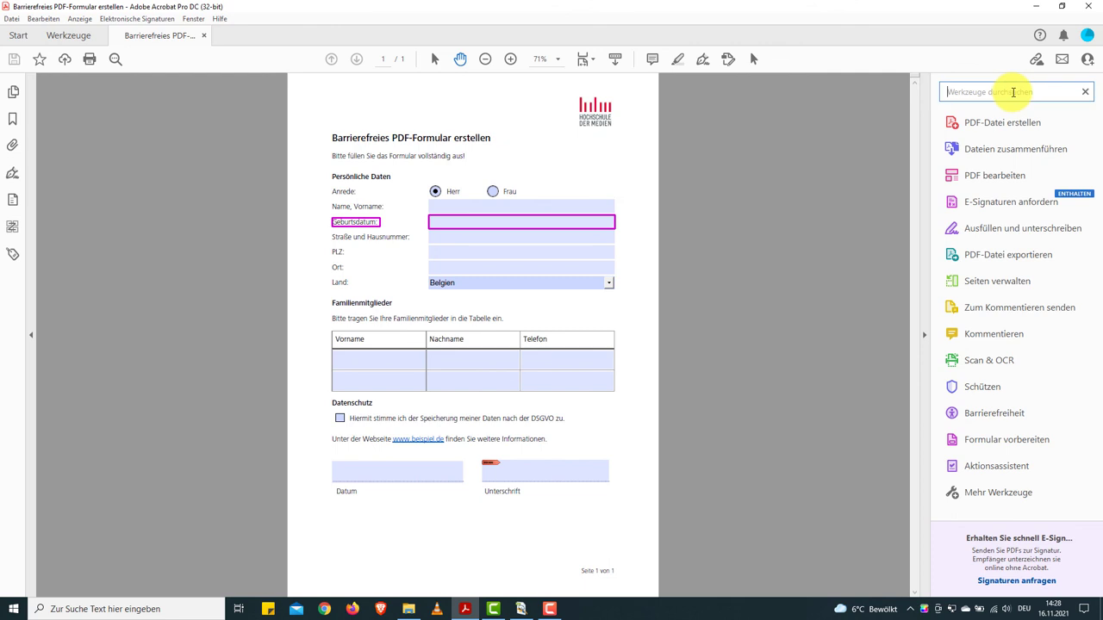
text(reflight)
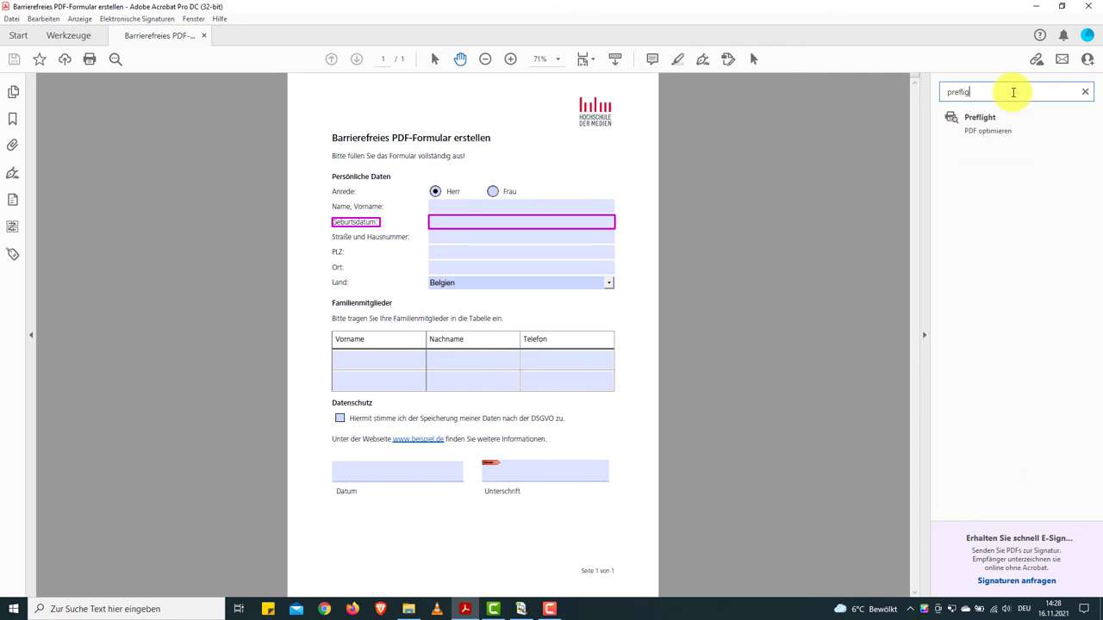
click(951, 119)
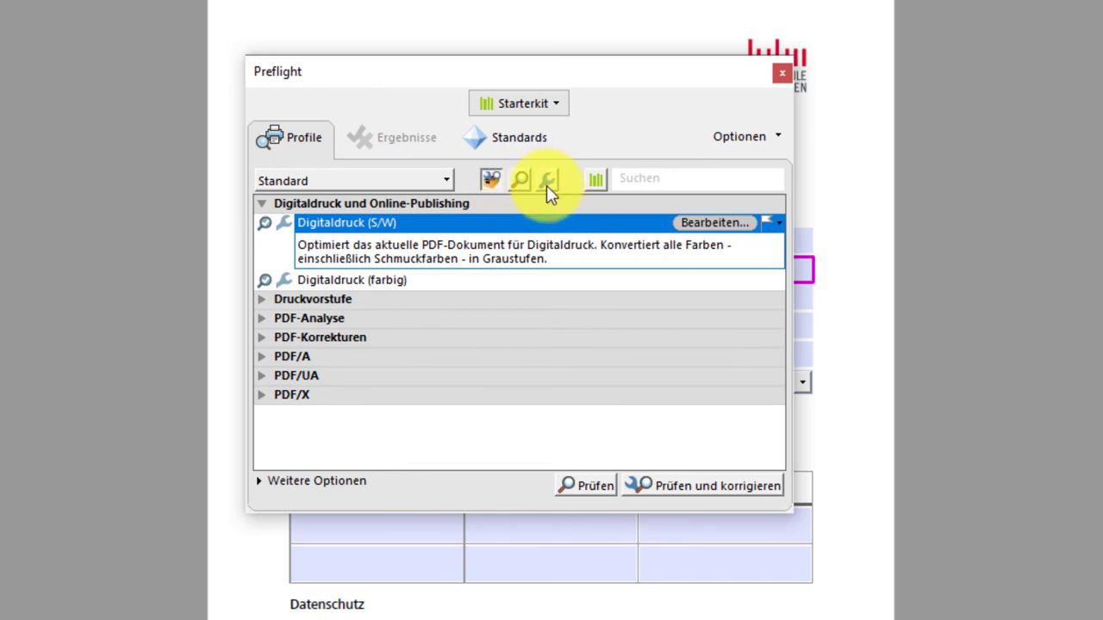
- Search the Preflight fixups for 'pdf/ua' and select PDF/UA-1-Eintrag setzen
click(548, 181)
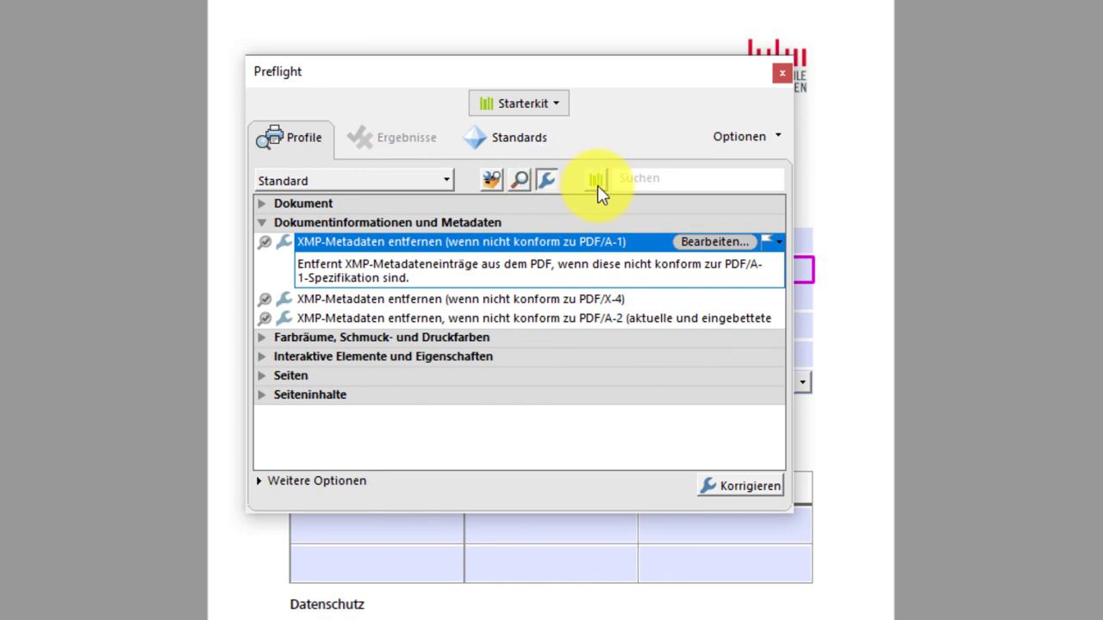
click(599, 185)
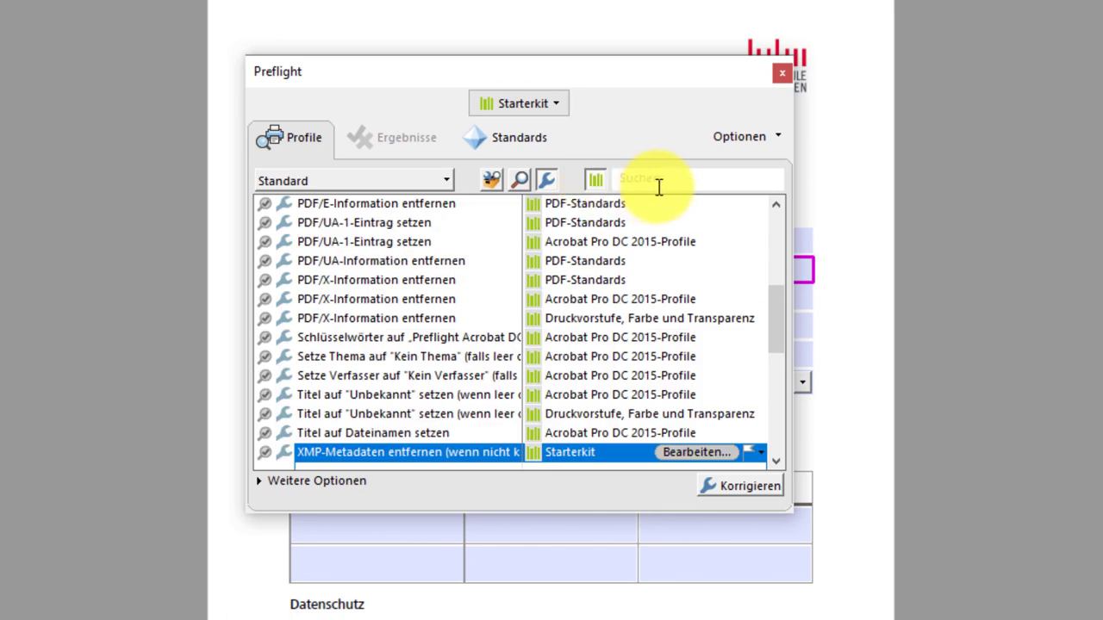
click(698, 186)
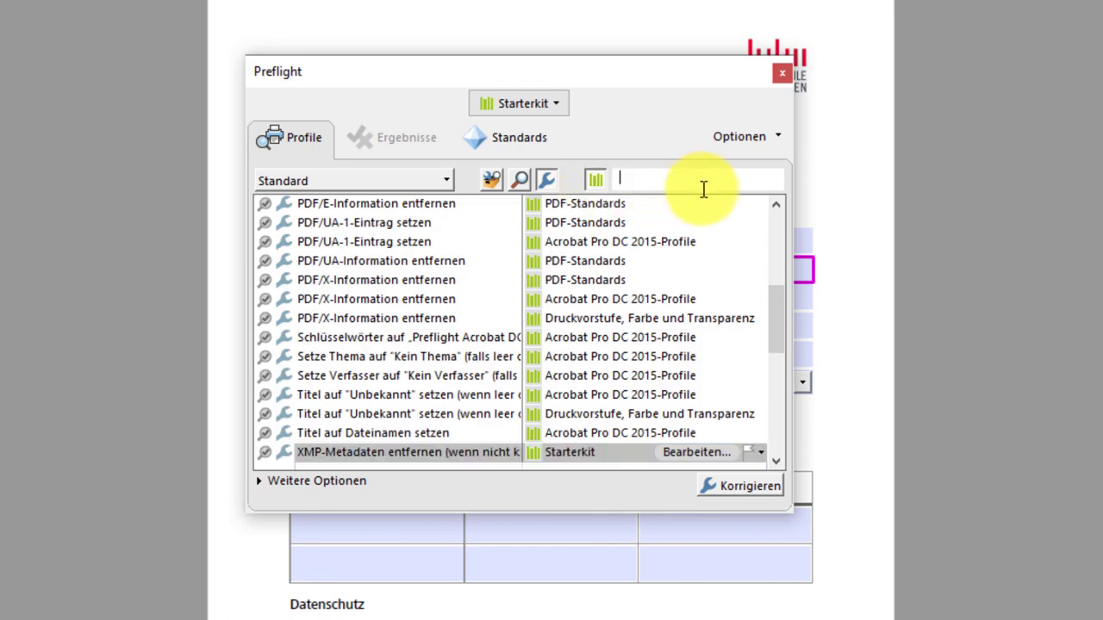
text(pdf)
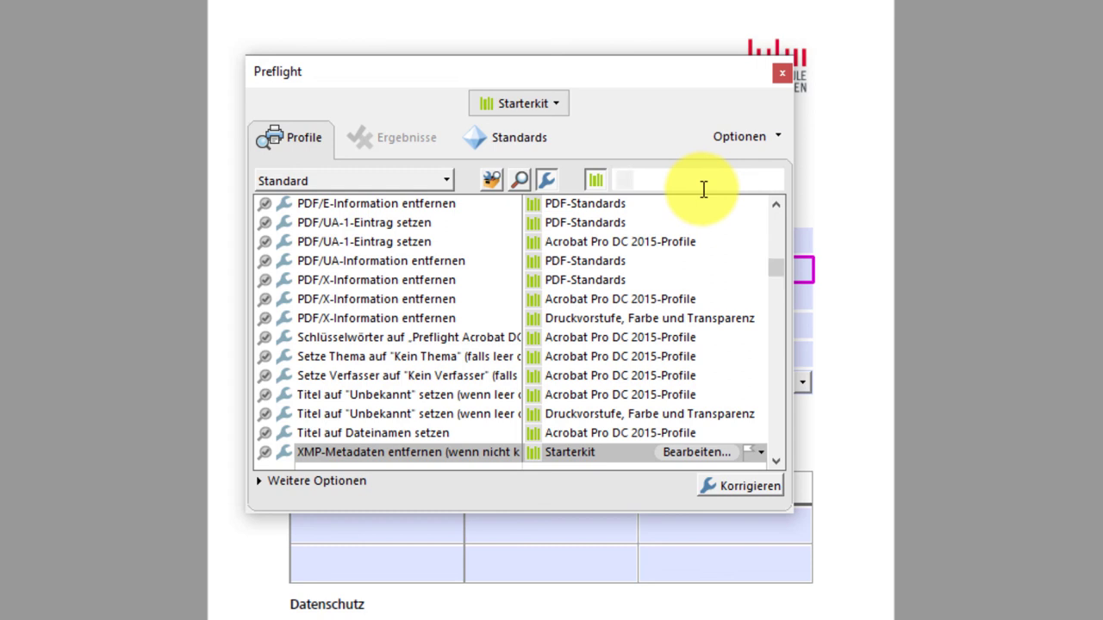
text(/ua)
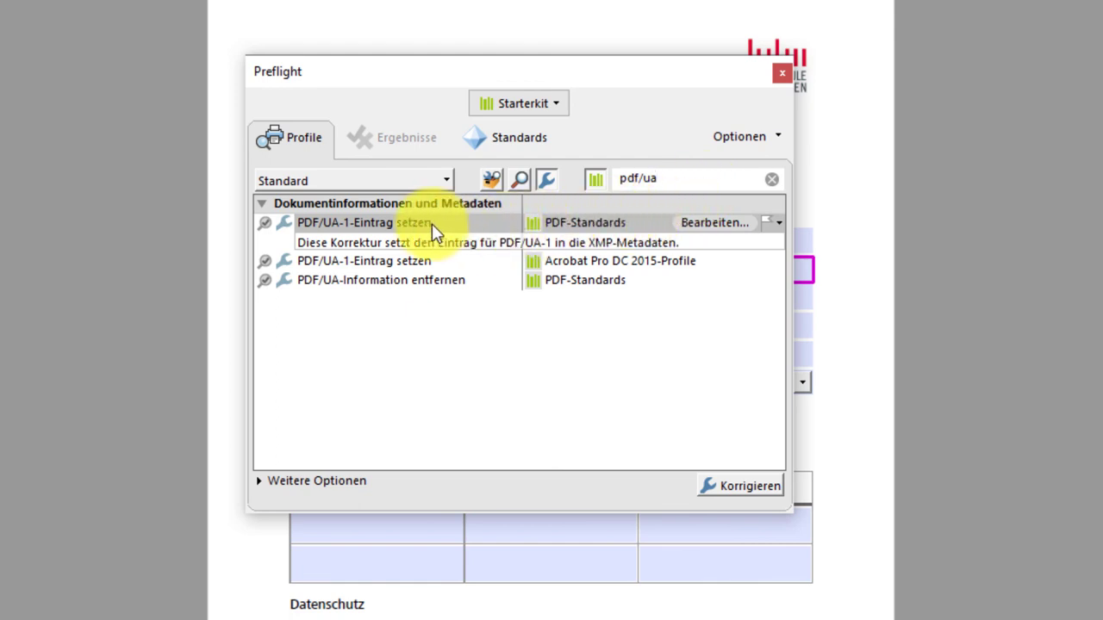
click(338, 236)
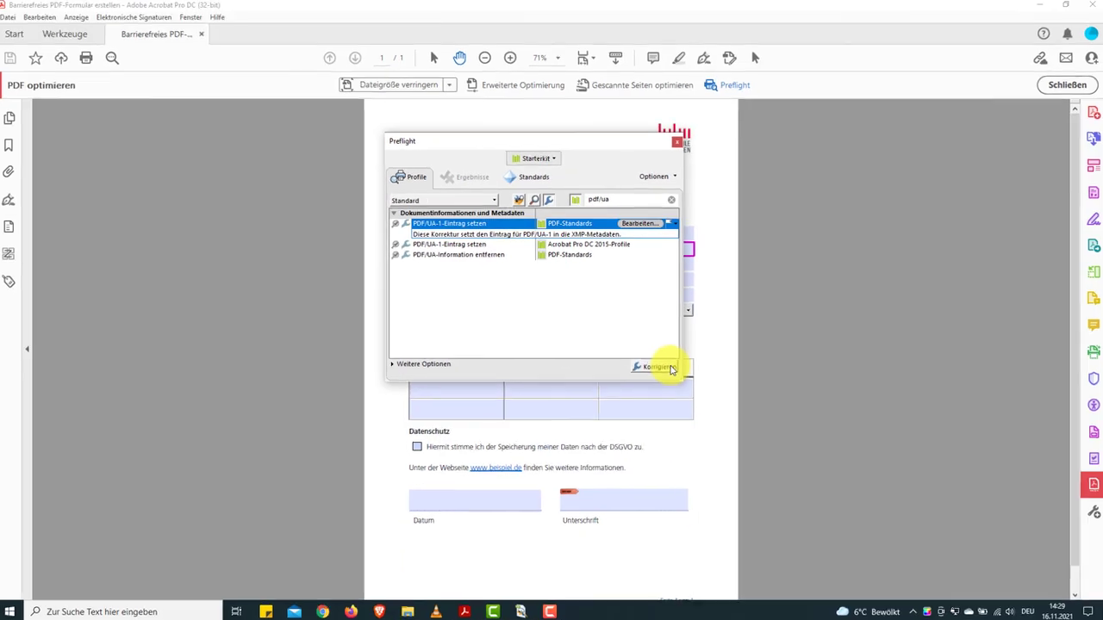
- Run the fixup and save the corrected form as Barrierefreies_PDF_Formular_3.pdf
click(743, 486)
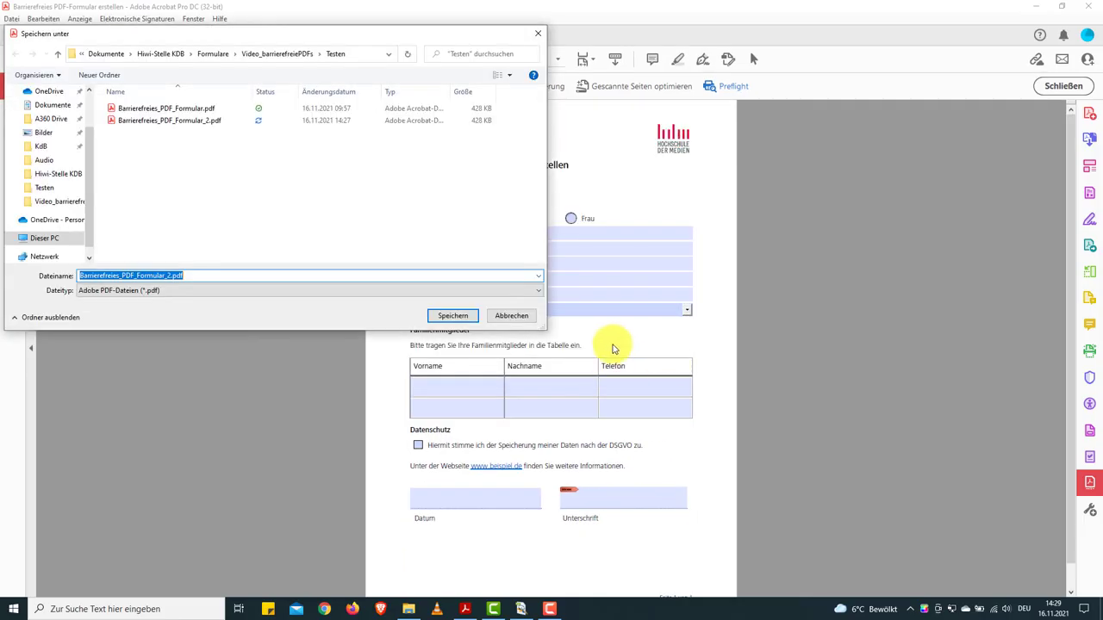
click(216, 276)
text(3)
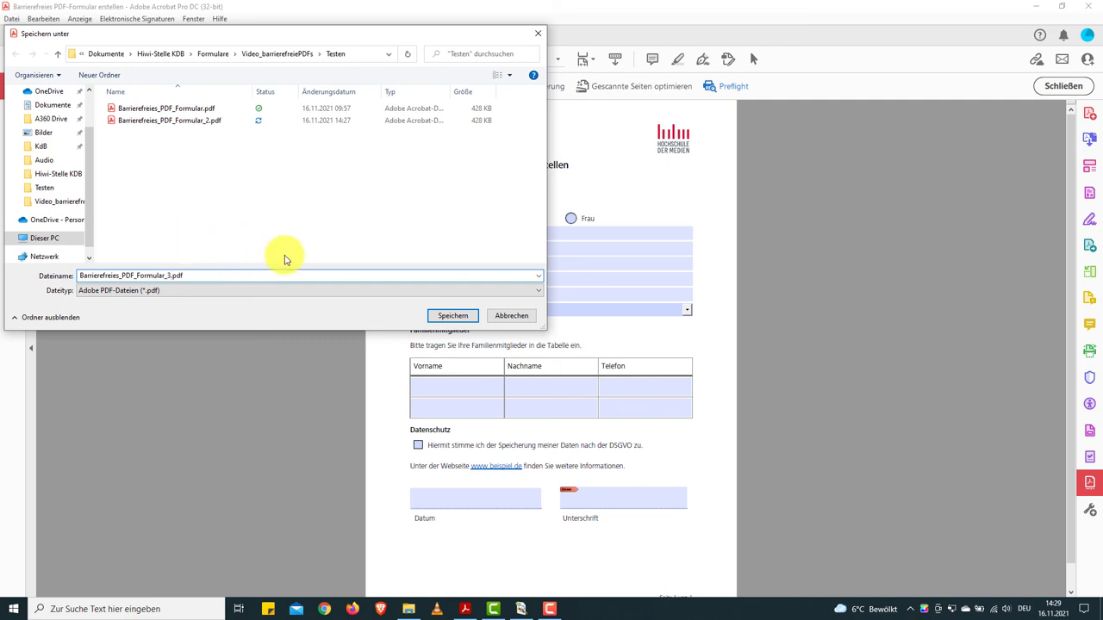
click(462, 322)
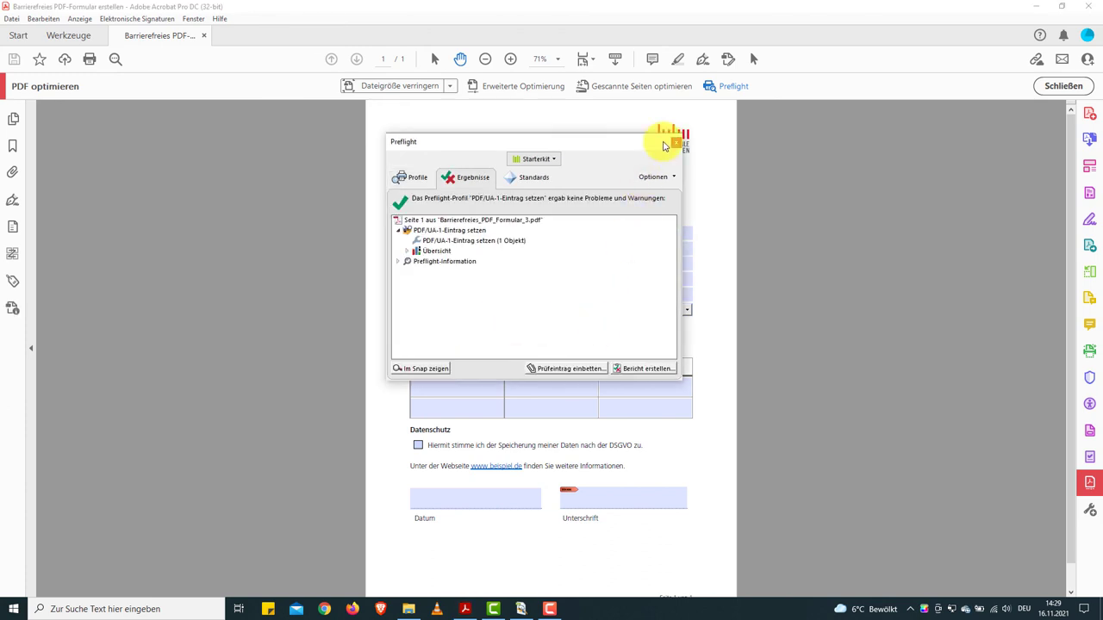
click(675, 141)
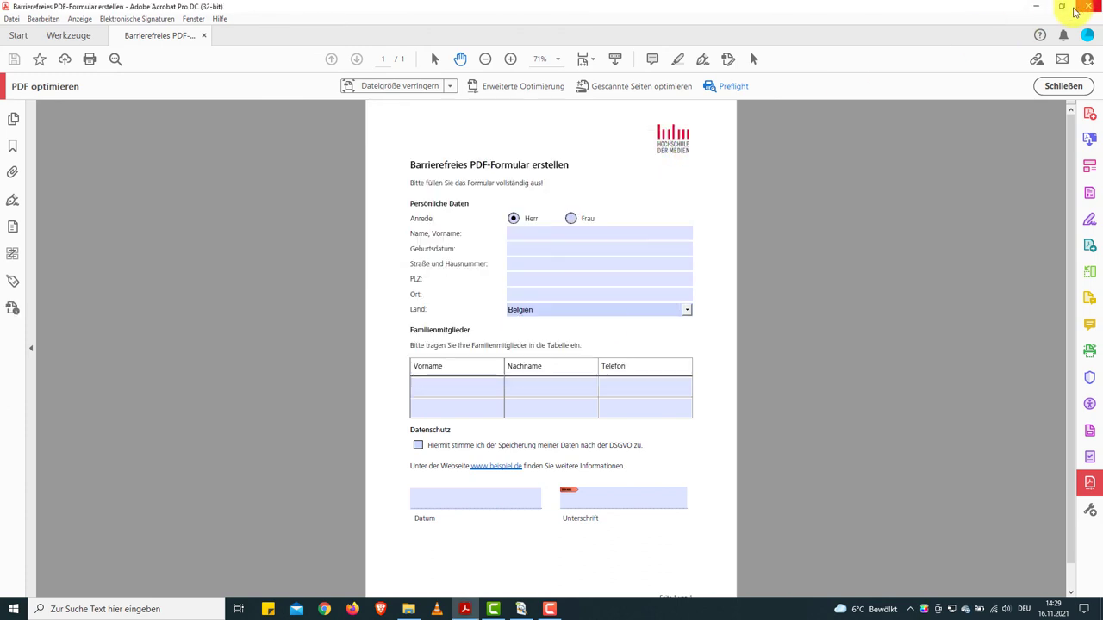
click(1035, 7)
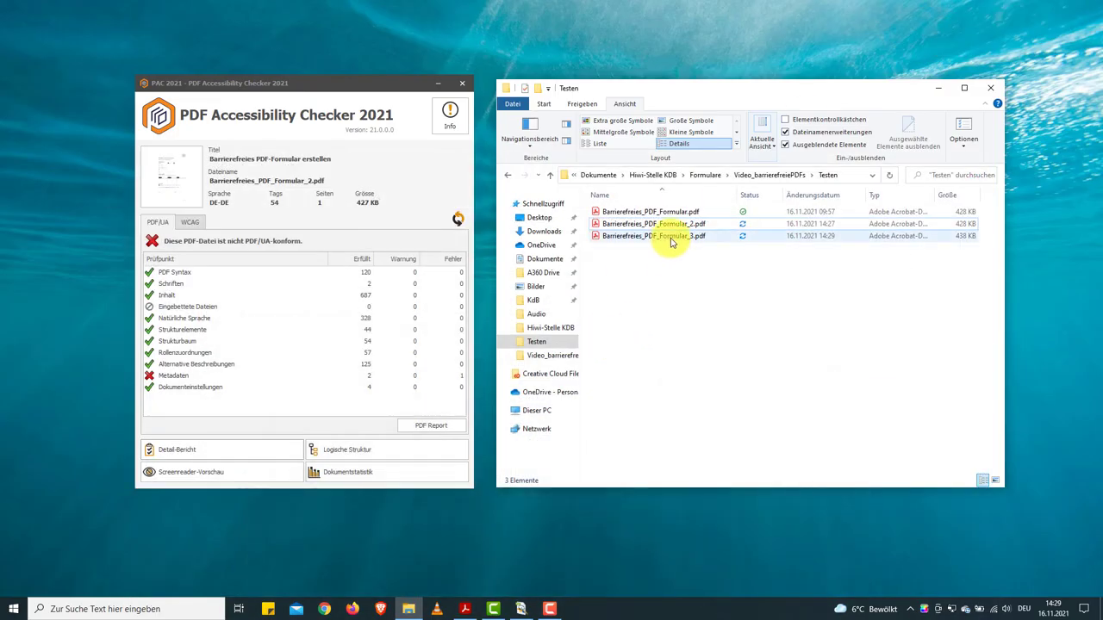
- Check Barrierefreies_PDF_Formular_3.pdf in PAC 2021 and confirm the PDF/UA-Kennzeichnung metadata check passes
drag(671, 242, 185, 194)
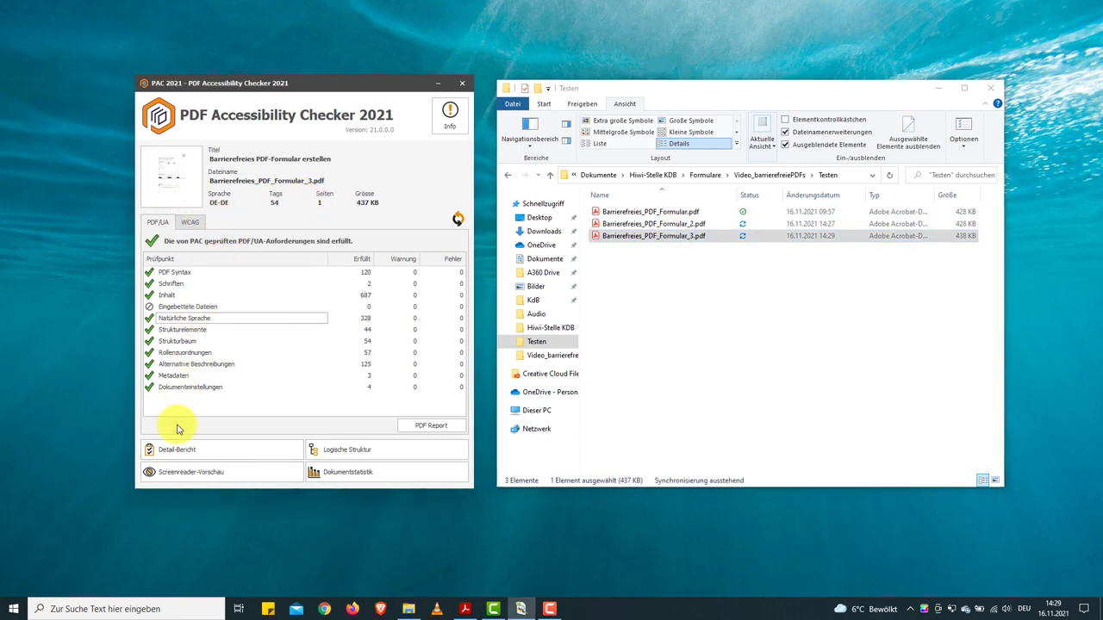
click(178, 450)
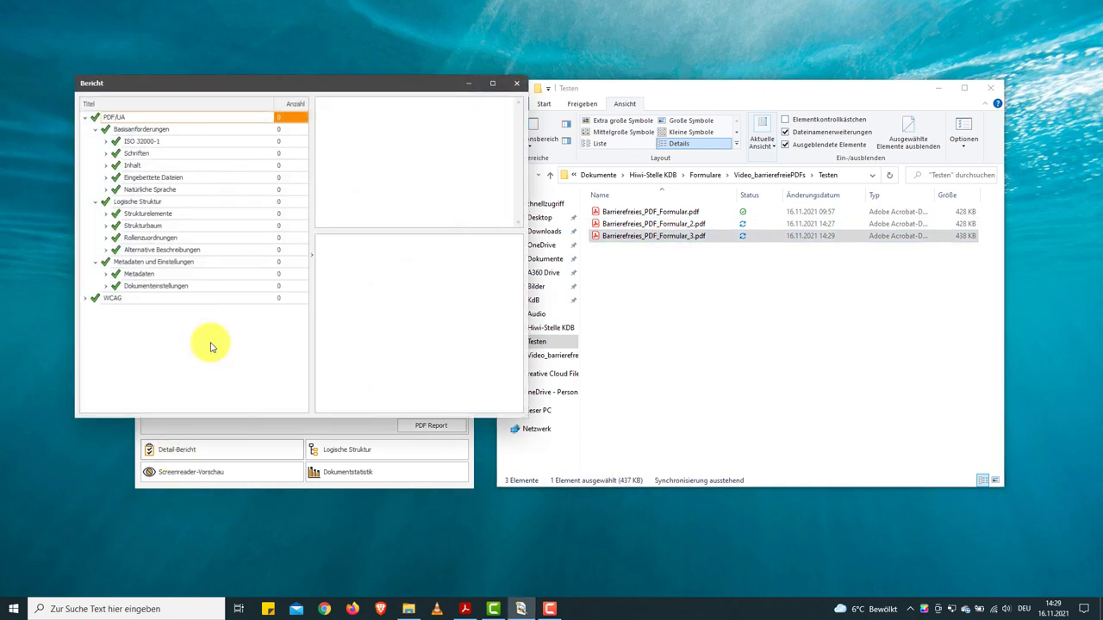
click(106, 273)
click(145, 298)
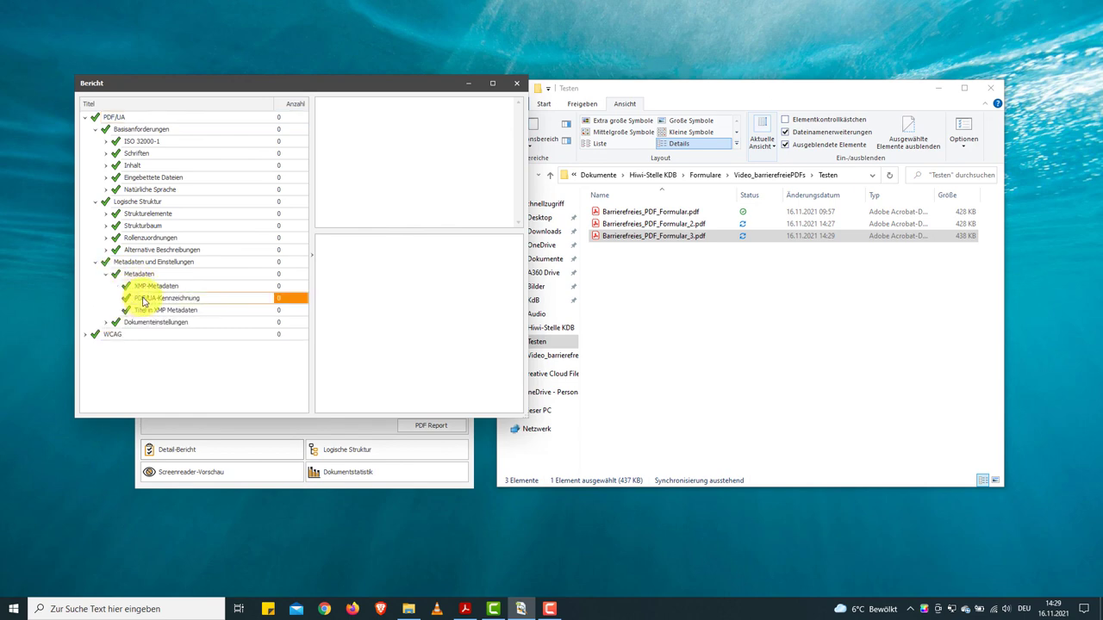
click(514, 86)
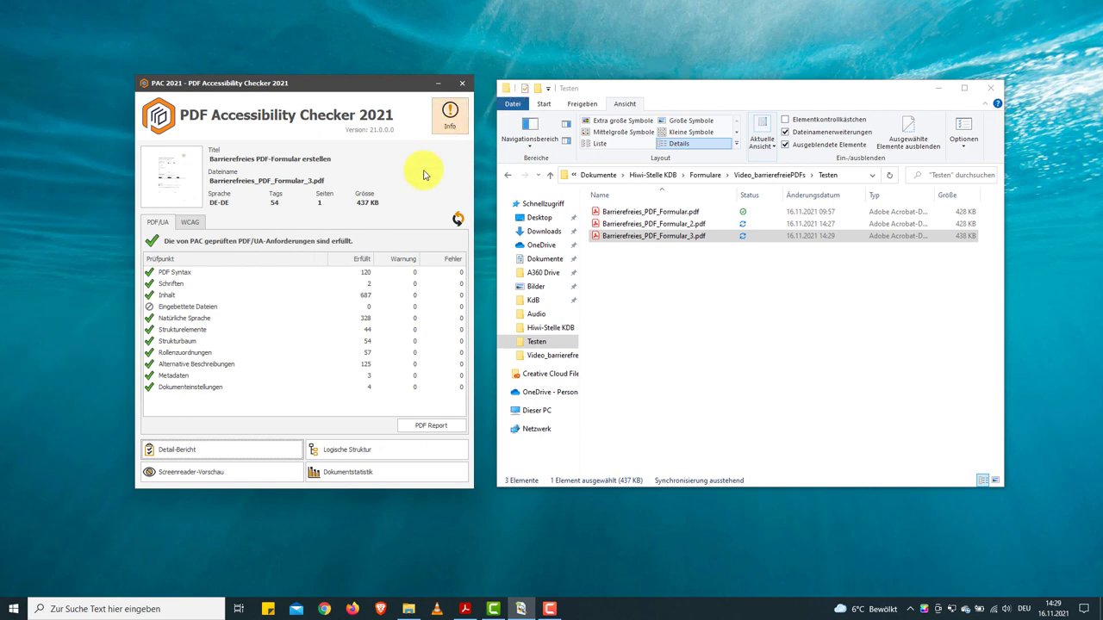